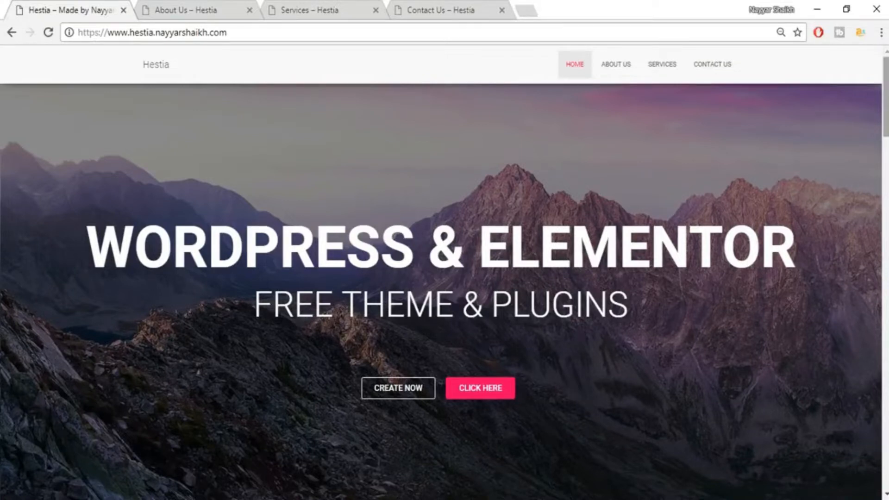
# Scroll the Hestia home page down past 'Who are we now' to the four-member 'Meet our team' section
pyautogui.scroll(-10, 441, 278)
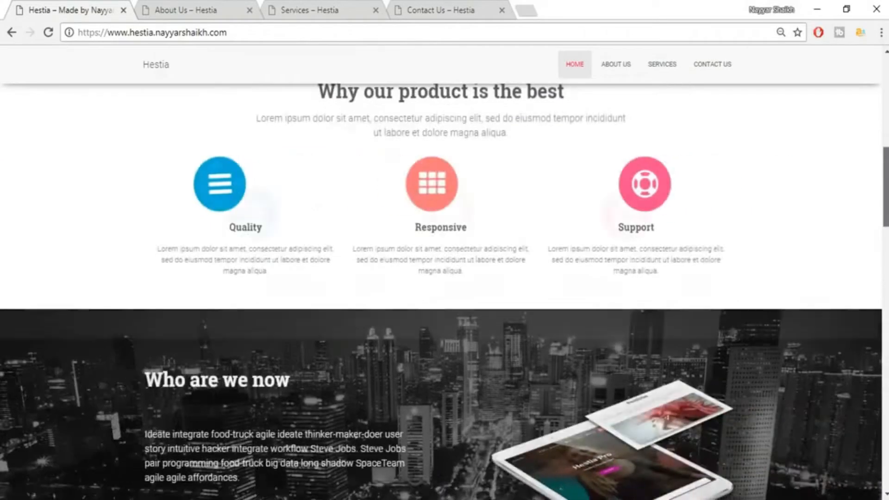
pyautogui.scroll(-7, 441, 278)
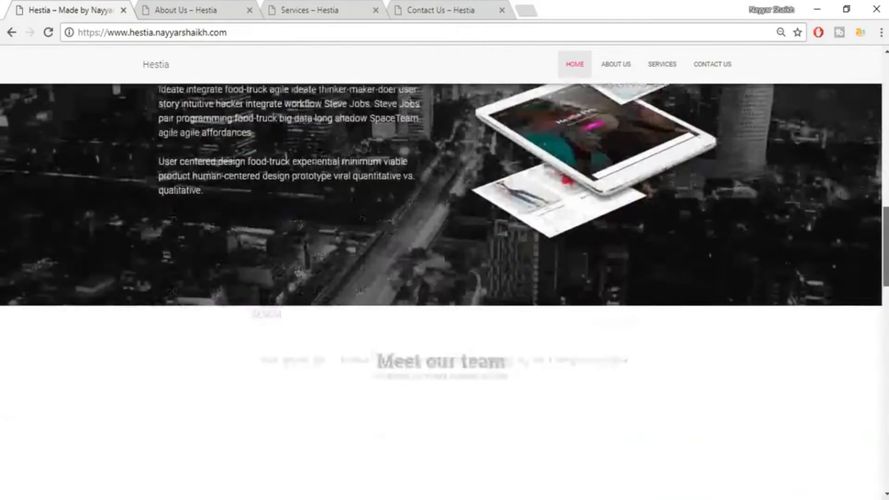
pyautogui.scroll(-8, 441, 278)
pyautogui.scroll(-10, 441, 278)
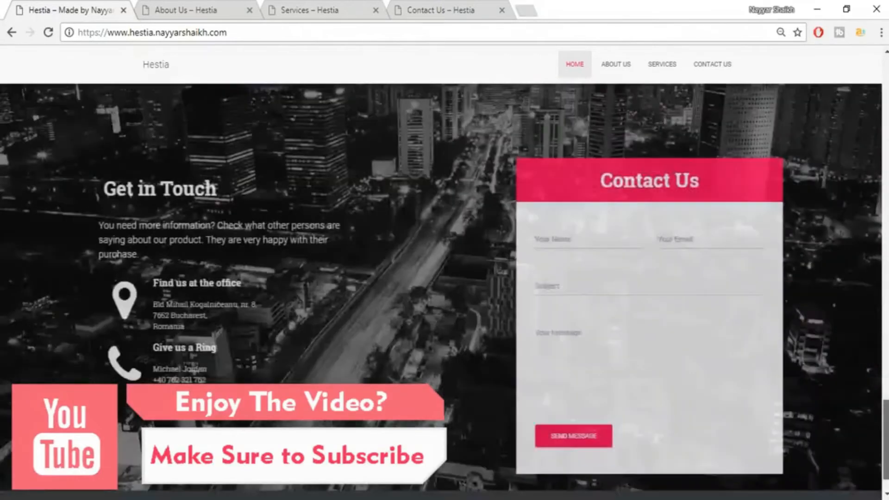
pyautogui.scroll(-1, 441, 278)
pyautogui.scroll(20, 440, 278)
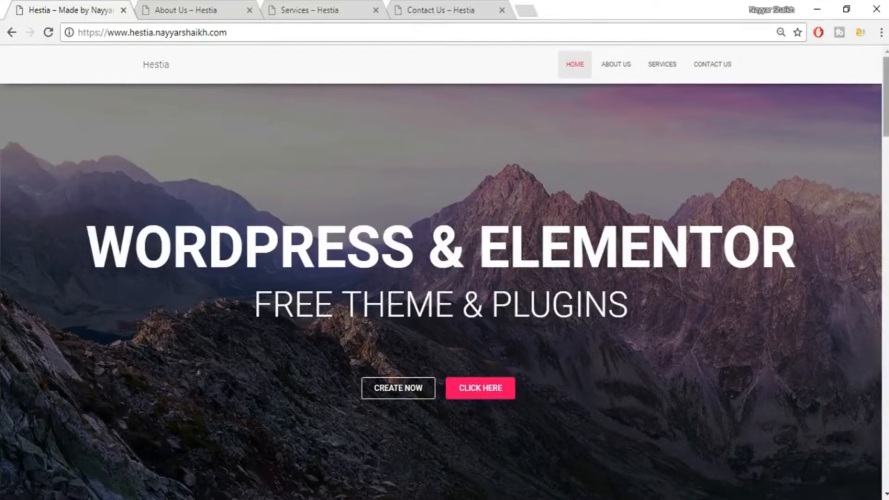
pyautogui.scroll(-10, 730, 210)
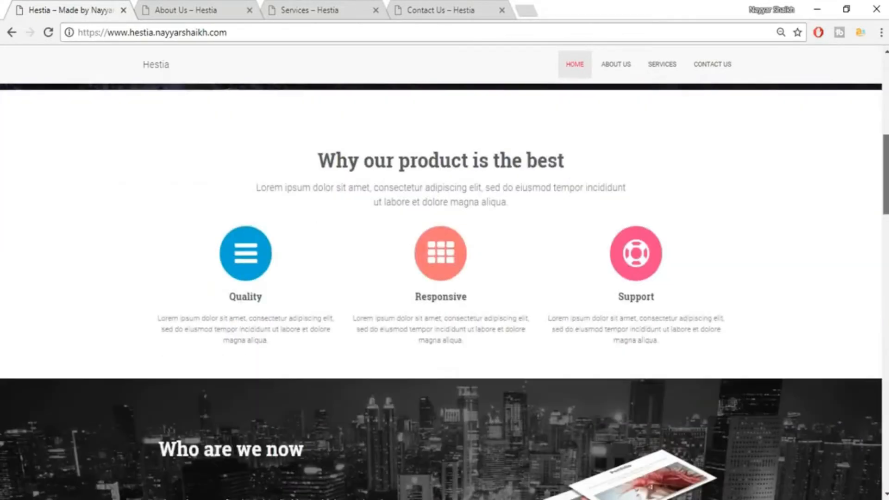
pyautogui.scroll(1, 730, 211)
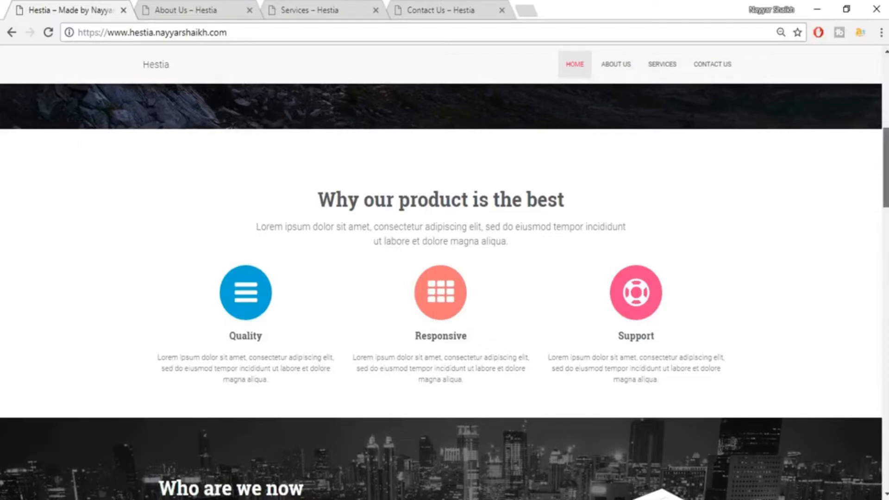
pyautogui.scroll(-7, 441, 292)
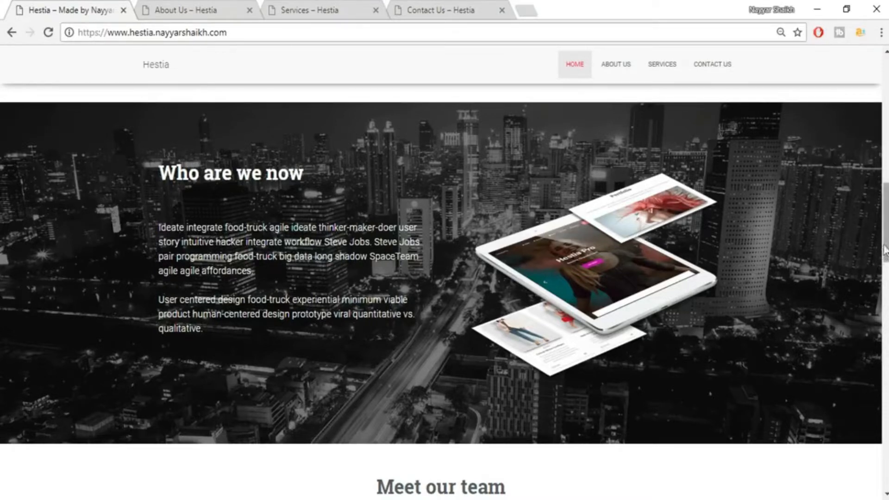
pyautogui.scroll(-5, 885, 252)
pyautogui.scroll(-4, 884, 253)
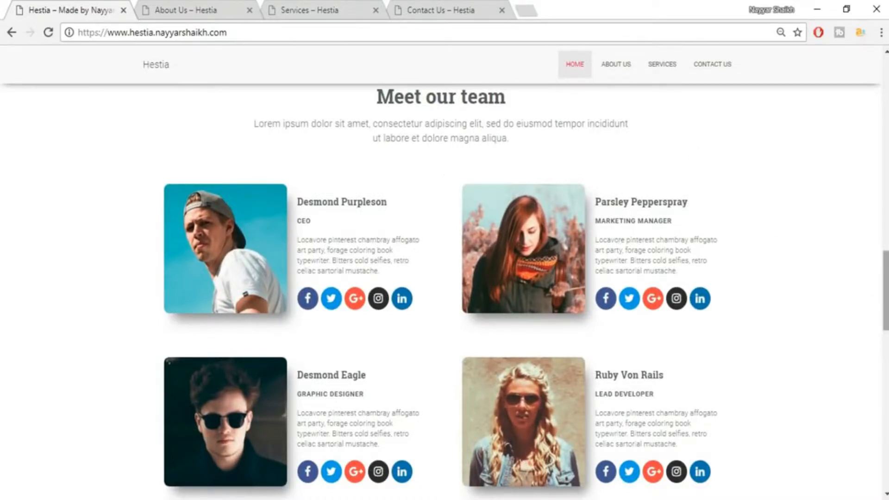
# Scroll down through 'What Clients Say' to the 'Get in Touch' form, then back up to the hero
pyautogui.scroll(-1, 815, 274)
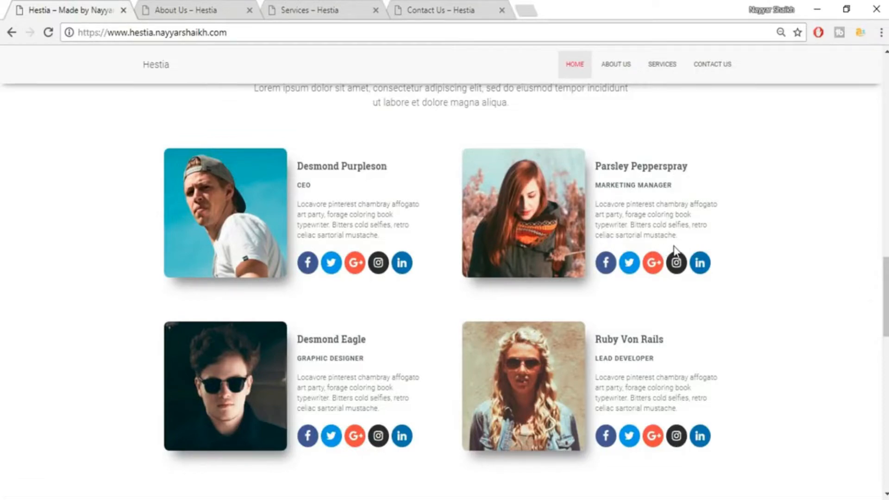
pyautogui.moveTo(886, 271); pyautogui.dragTo(887, 332)
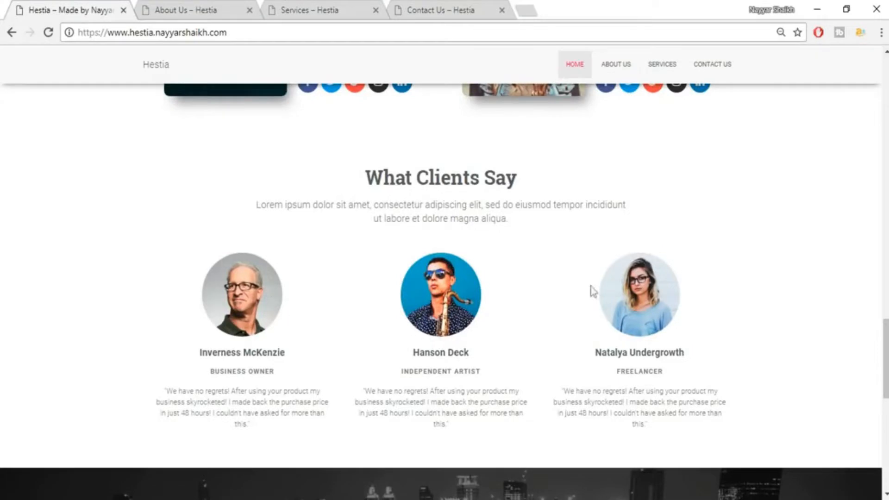
pyautogui.moveTo(886, 342); pyautogui.dragTo(874, 429)
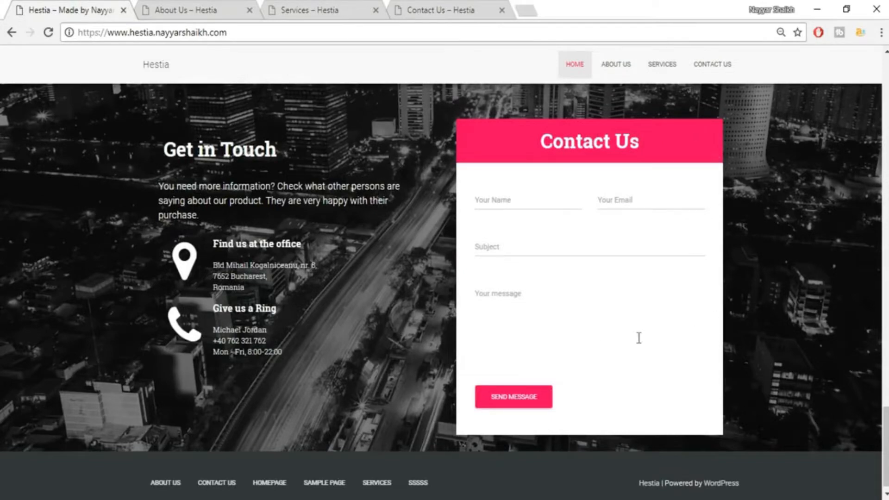
pyautogui.scroll(20, 679, 85)
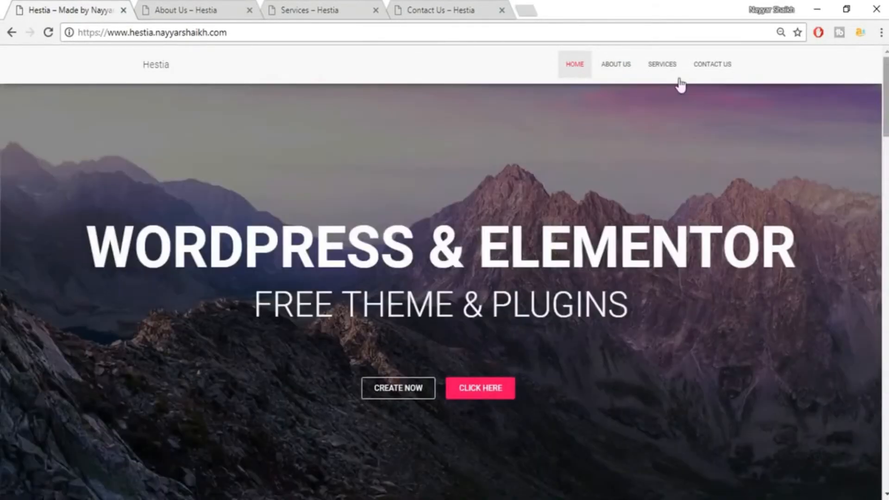
# Switch to the About Us page and scroll down to its Technology heading
pyautogui.click(194, 12)
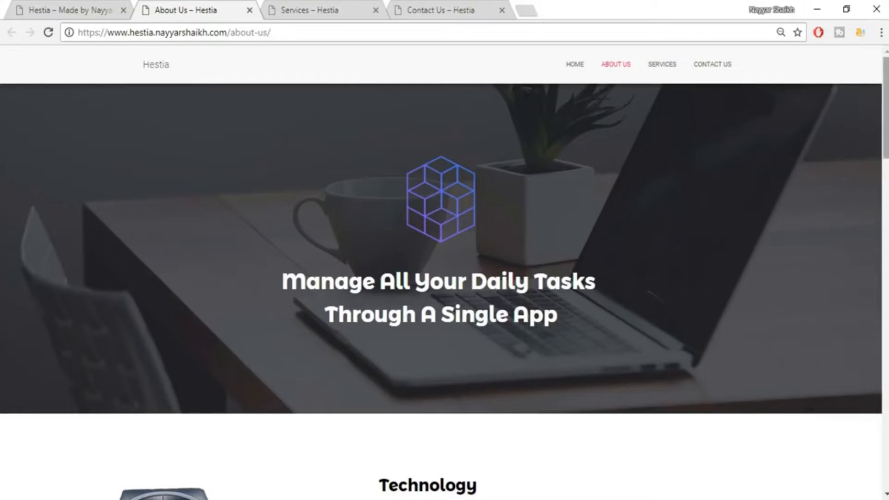
pyautogui.moveTo(885, 109); pyautogui.dragTo(886, 129)
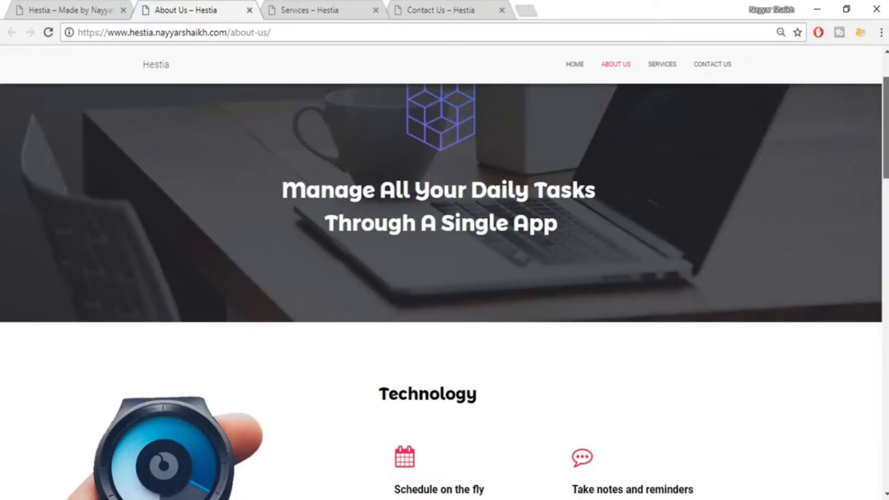
pyautogui.moveTo(886, 128); pyautogui.dragTo(886, 181)
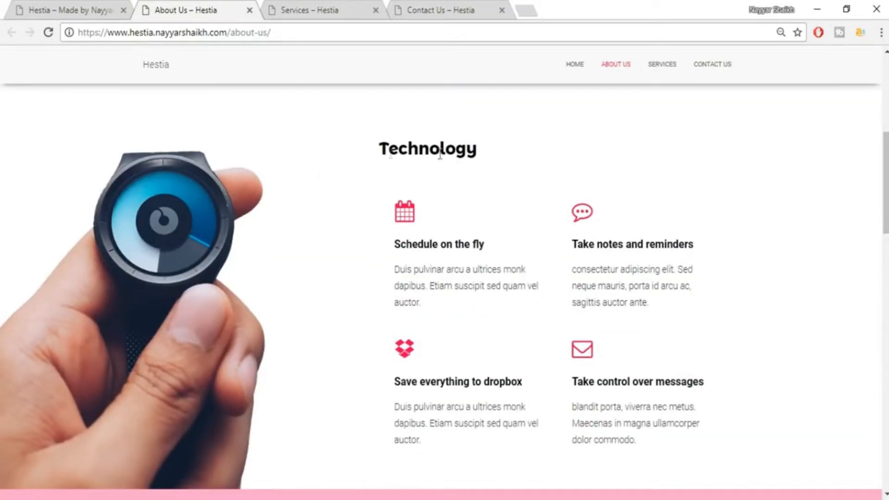
pyautogui.moveTo(378, 154); pyautogui.dragTo(498, 157)
pyautogui.click(461, 222)
# Scroll further past 'Our experts' and the Taskraft testimonial down to 'Our Clients'
pyautogui.moveTo(886, 199); pyautogui.dragTo(885, 287)
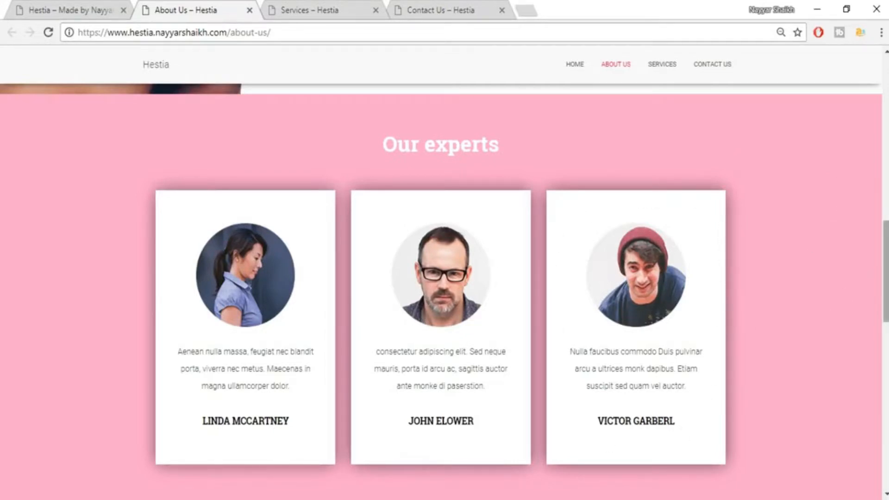
pyautogui.scroll(-8, 886, 278)
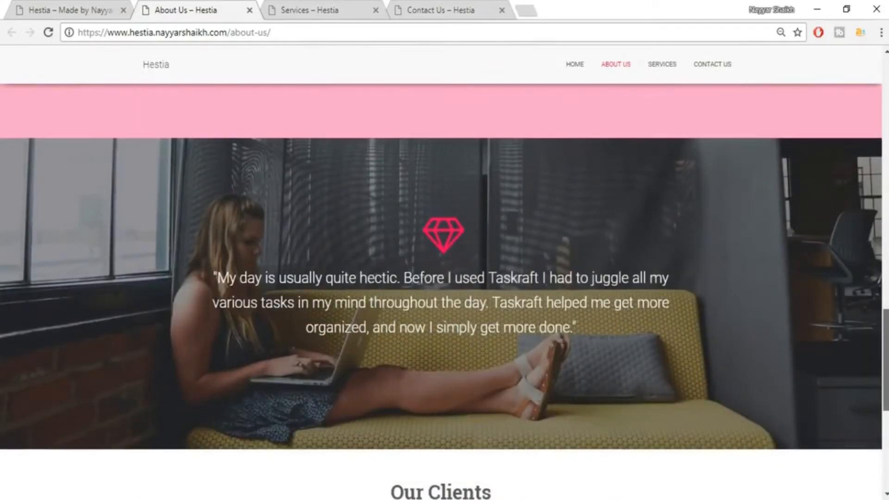
pyautogui.scroll(-1, 445, 313)
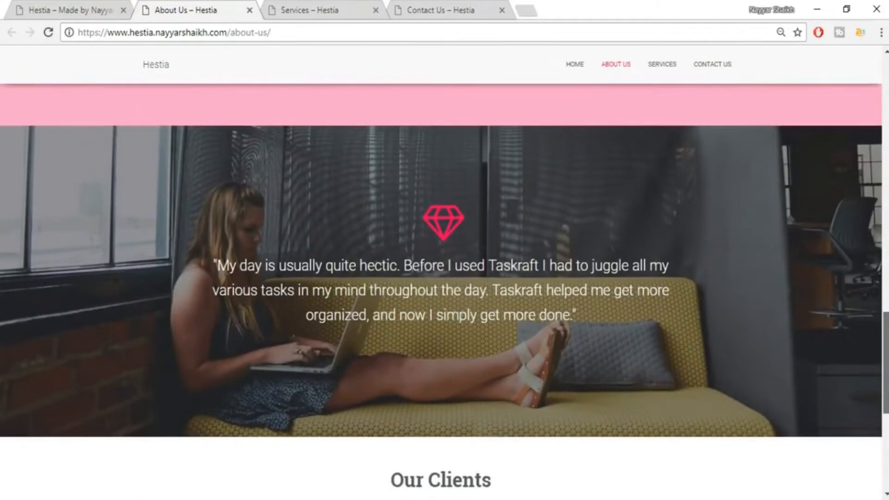
pyautogui.scroll(-7, 475, 362)
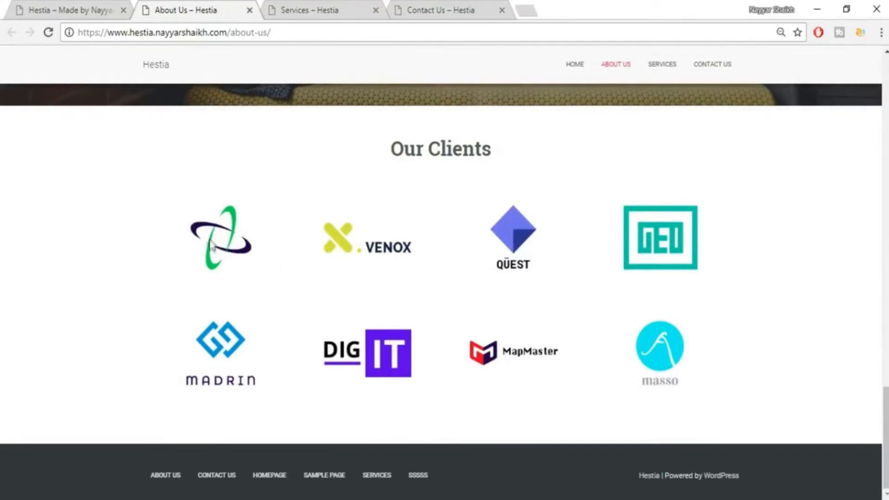
# On the Services page, scroll past OUR SERVICES and OUR EXPERTISE to COMPANIES WE'VE WORKED WITH
pyautogui.click(335, 5)
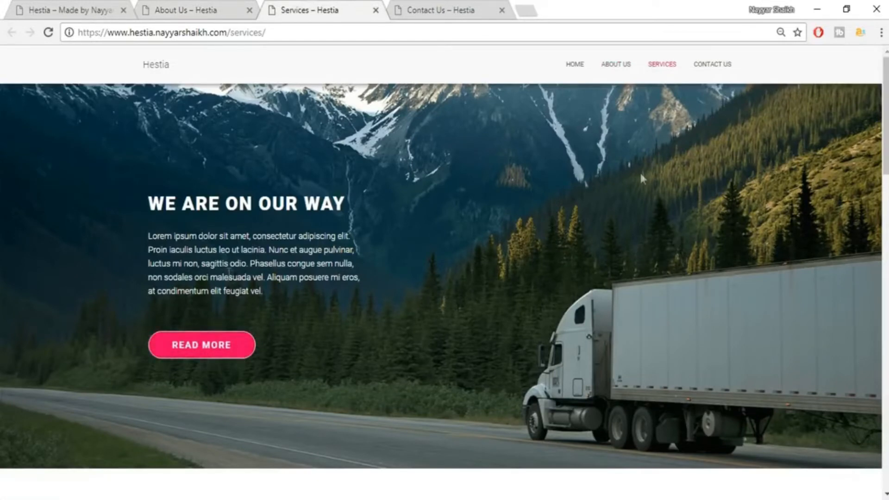
pyautogui.scroll(-7, 369, 364)
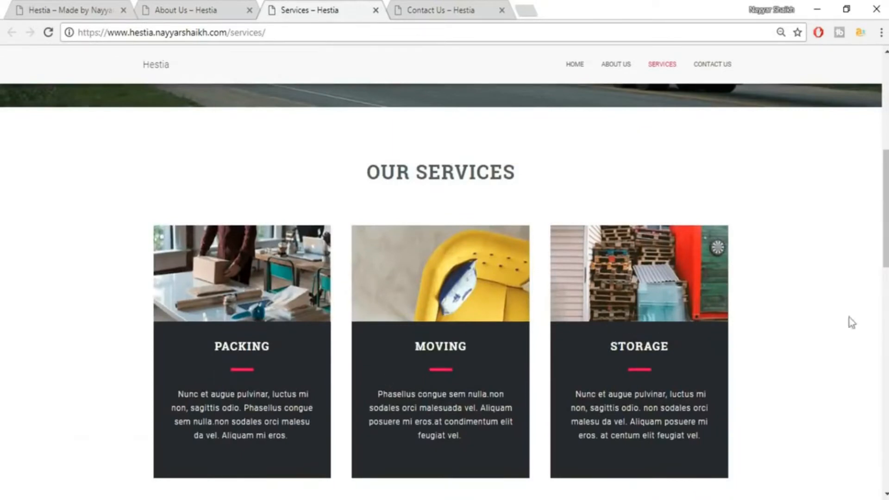
pyautogui.scroll(-2, 680, 280)
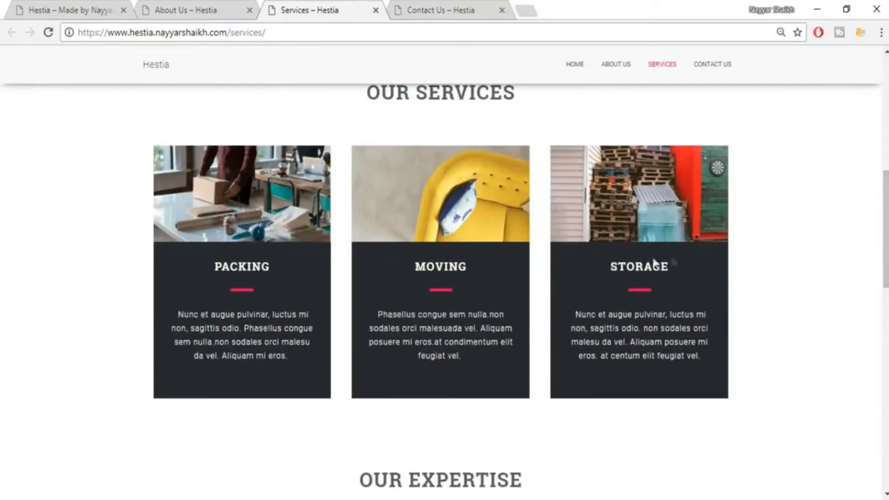
pyautogui.moveTo(885, 272); pyautogui.dragTo(885, 369)
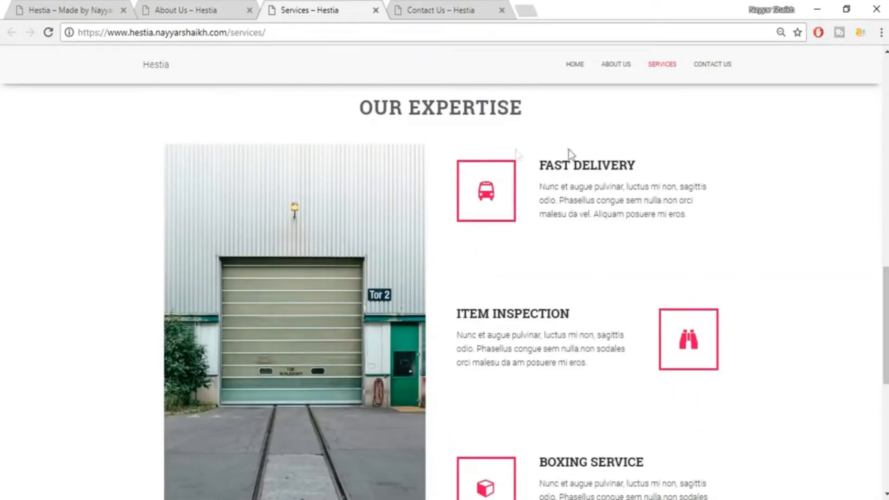
pyautogui.scroll(-2, 669, 193)
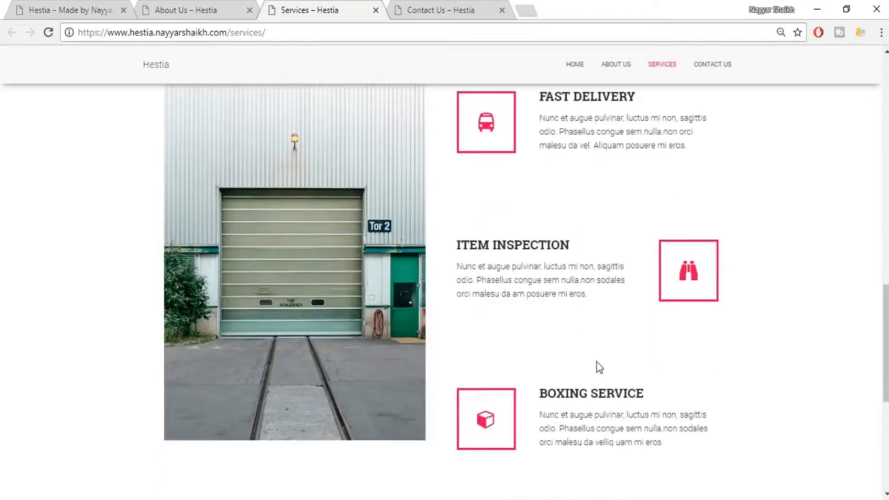
pyautogui.scroll(-6, 596, 362)
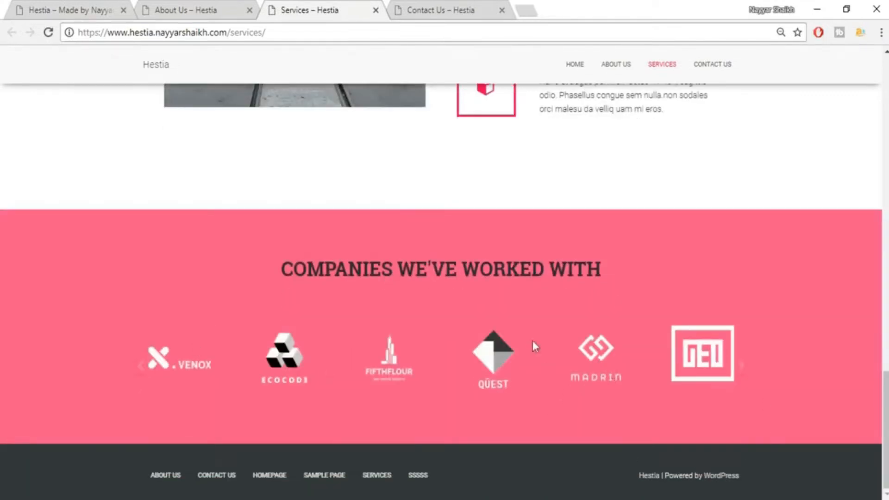
pyautogui.moveTo(273, 288); pyautogui.dragTo(612, 266)
pyautogui.click(612, 266)
# Browse the Contact Us page top to bottom and back, then return to the Hestia home page tab
pyautogui.click(442, 9)
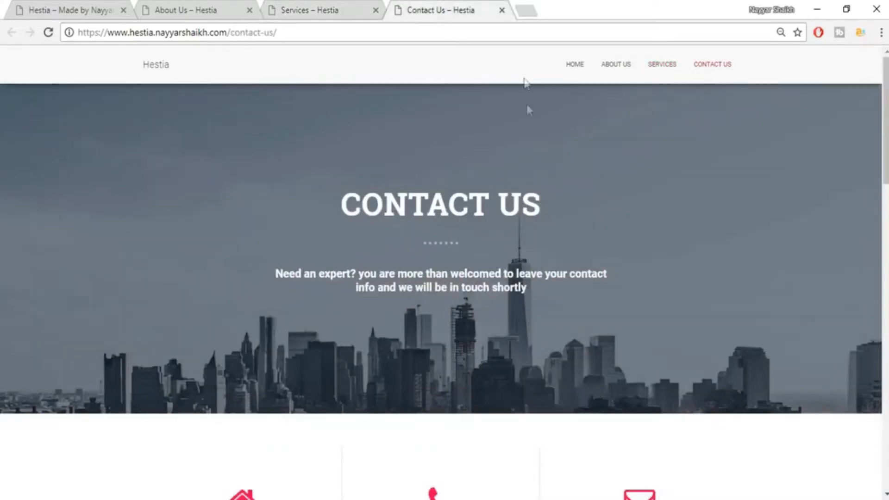
pyautogui.scroll(-2, 702, 202)
pyautogui.scroll(2, 509, 160)
pyautogui.moveTo(886, 121); pyautogui.dragTo(886, 224)
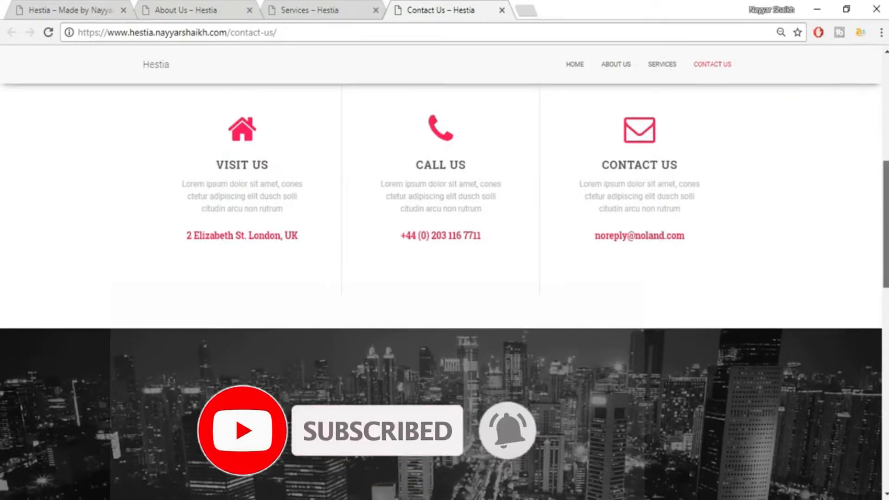
pyautogui.scroll(-7, 559, 237)
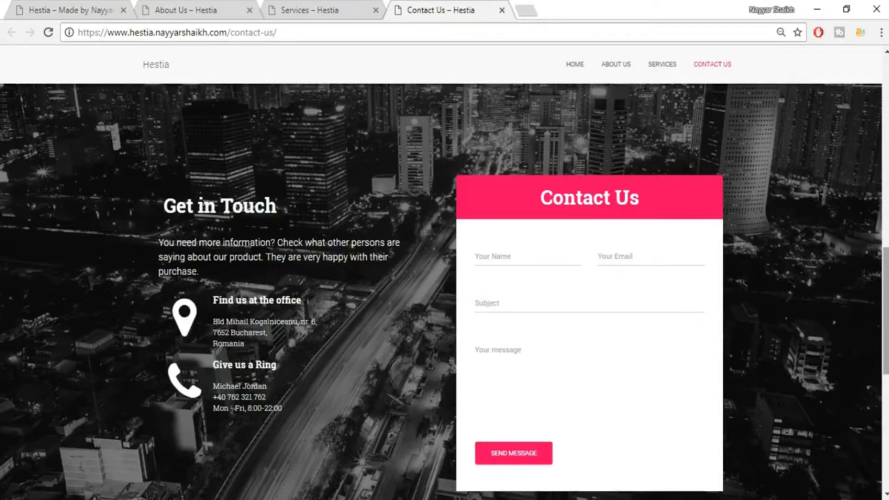
pyautogui.scroll(-8, 444, 292)
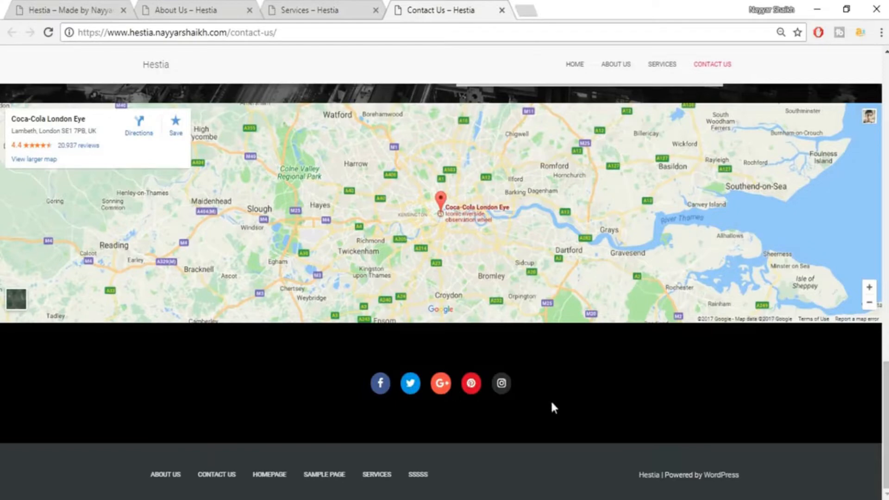
pyautogui.moveTo(886, 408); pyautogui.dragTo(885, 100)
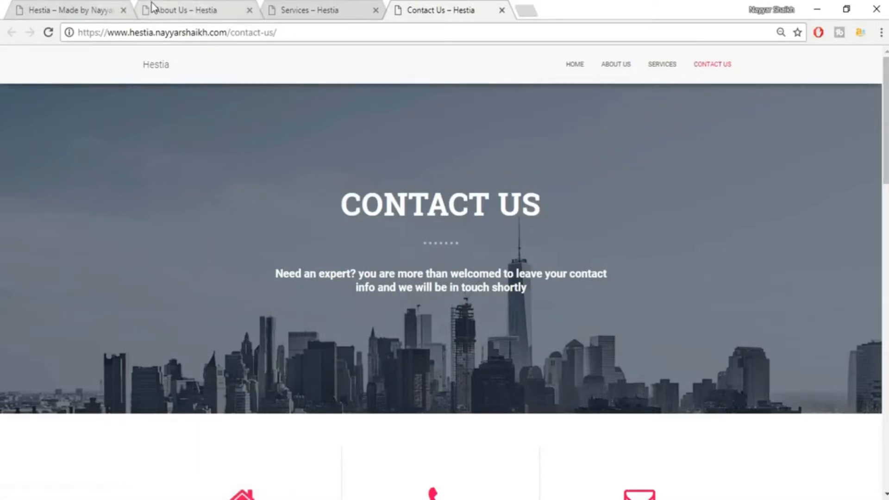
pyautogui.click(77, 10)
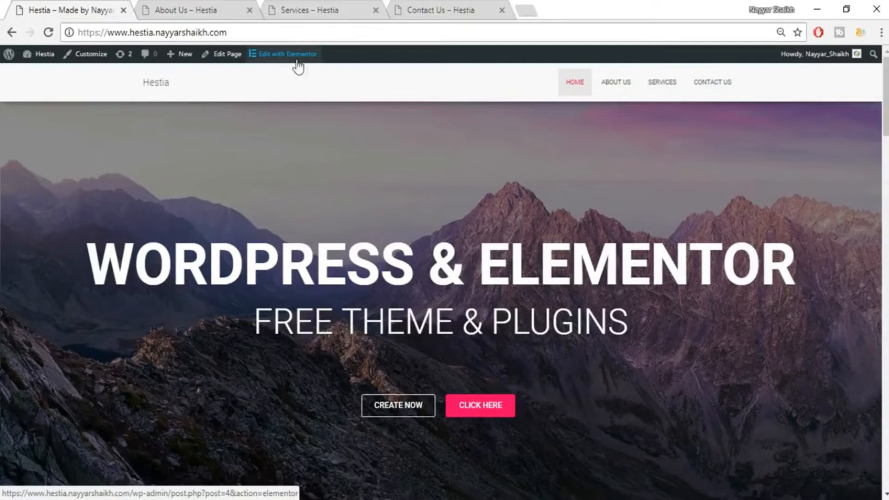
# Open the home page in Elementor and replace the hero heading text with the site owner's name
pyautogui.click(300, 61)
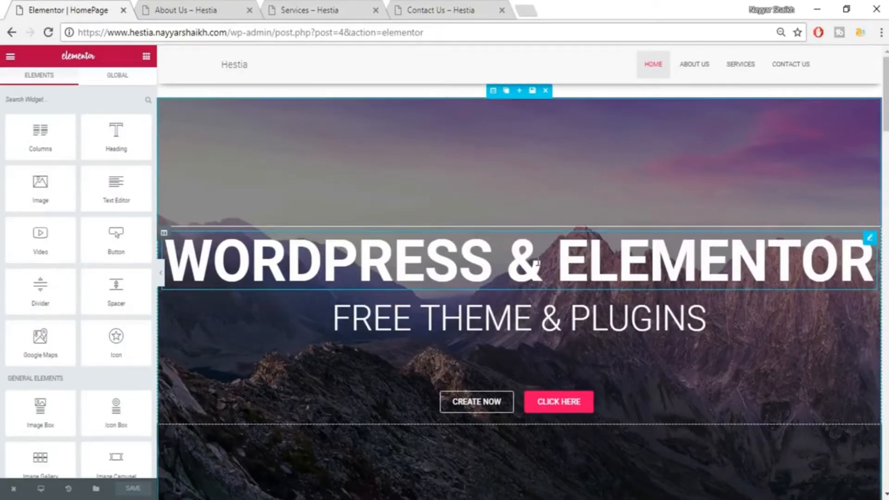
pyautogui.click(527, 263)
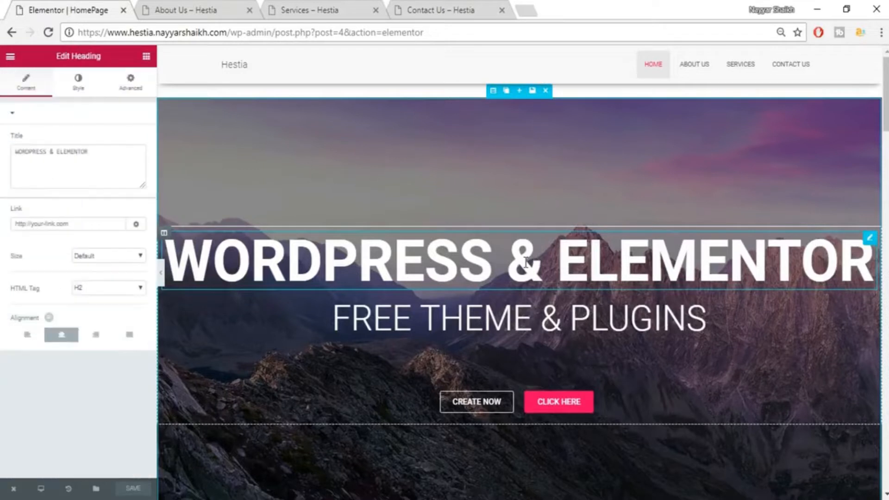
pyautogui.moveTo(124, 152); pyautogui.dragTo(2, 157)
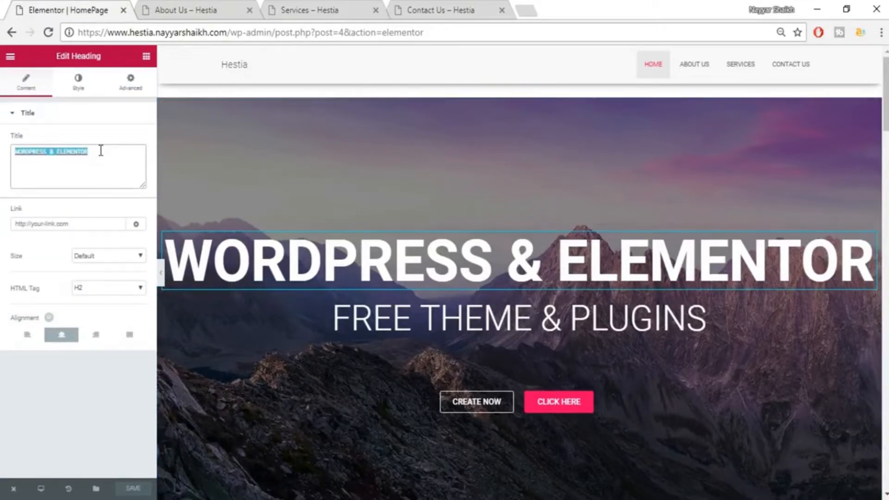
pyautogui.write('NAY')
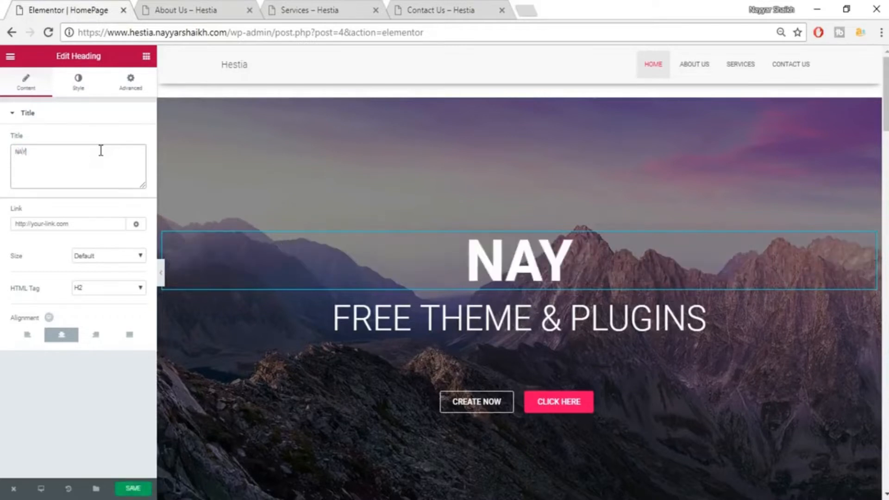
pyautogui.write('YAR SHAIKH')
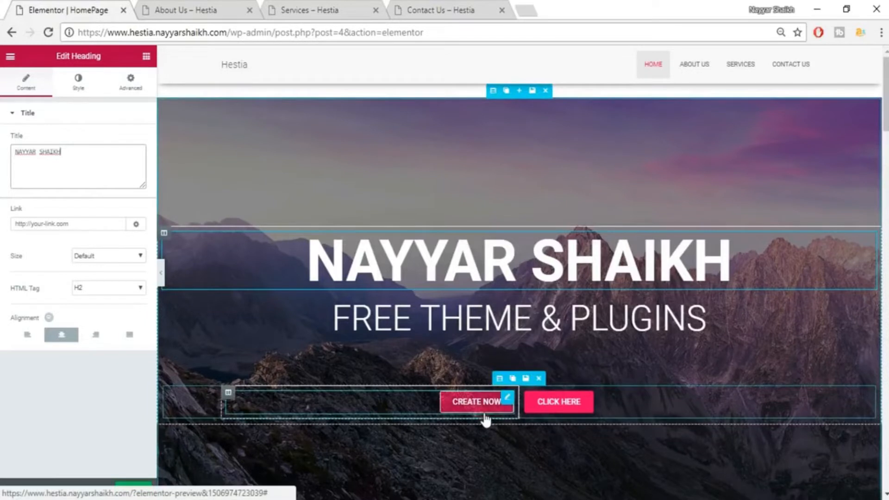
# Set the hero heading's text colour to green
pyautogui.click(78, 87)
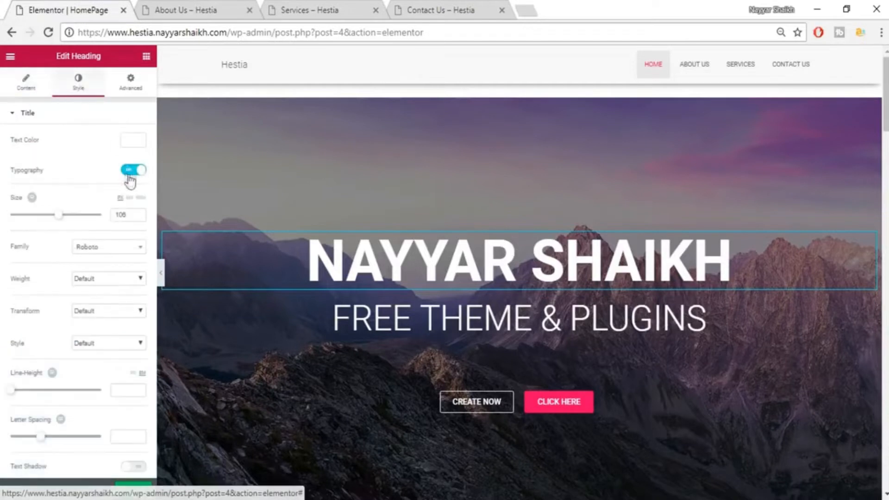
pyautogui.click(134, 141)
pyautogui.click(55, 270)
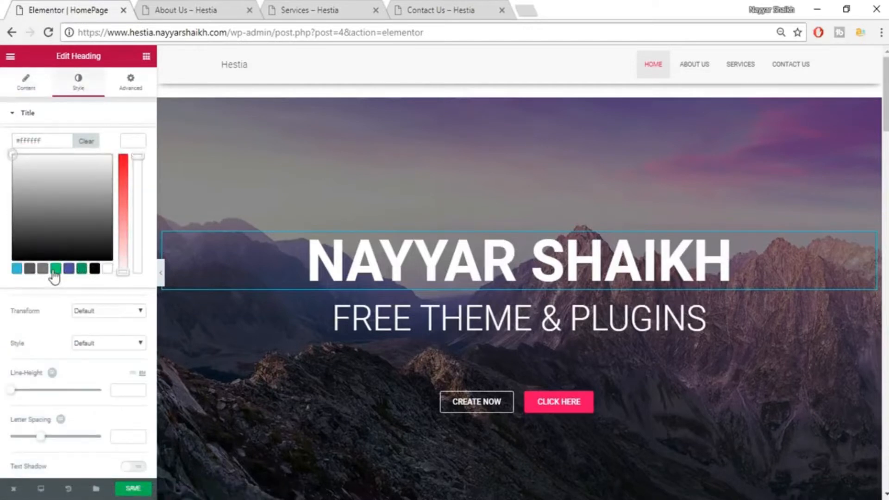
pyautogui.click(113, 298)
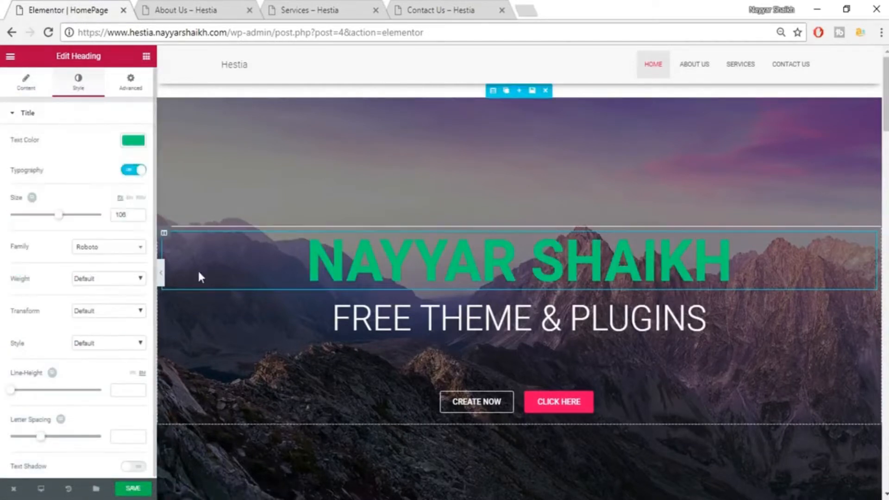
# Enlarge the heading to size 135 and set its font family to Abril Fatface
pyautogui.moveTo(49, 220); pyautogui.dragTo(71, 224)
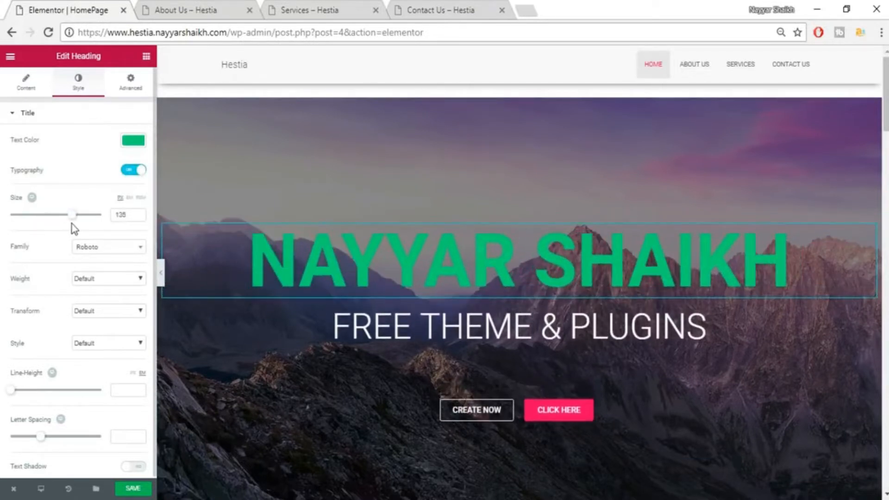
pyautogui.click(116, 250)
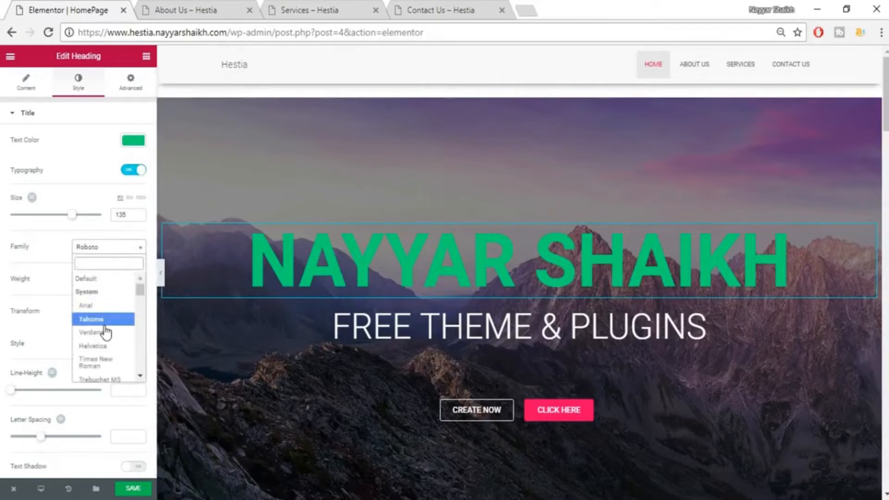
pyautogui.click(107, 330)
pyautogui.click(121, 248)
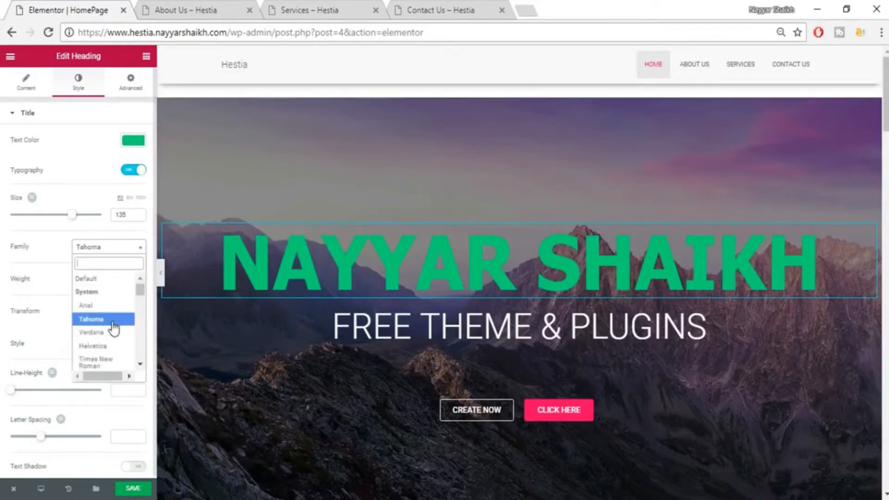
pyautogui.click(111, 334)
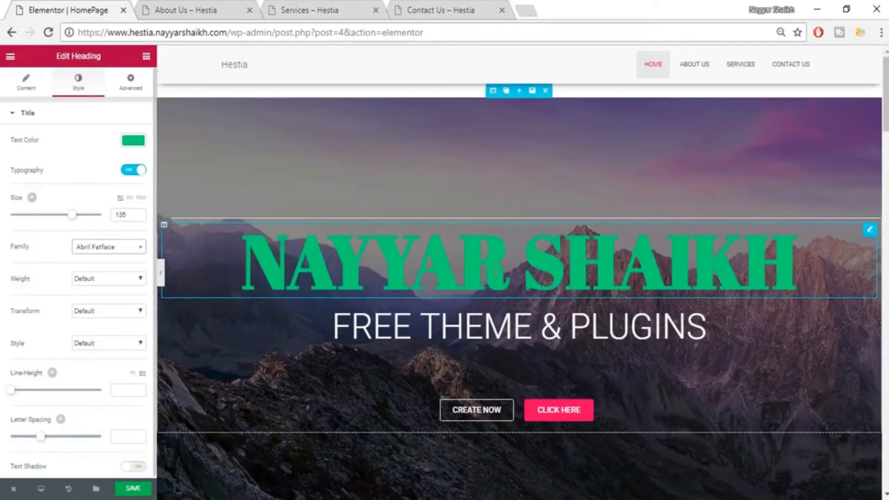
pyautogui.scroll(-2, 148, 344)
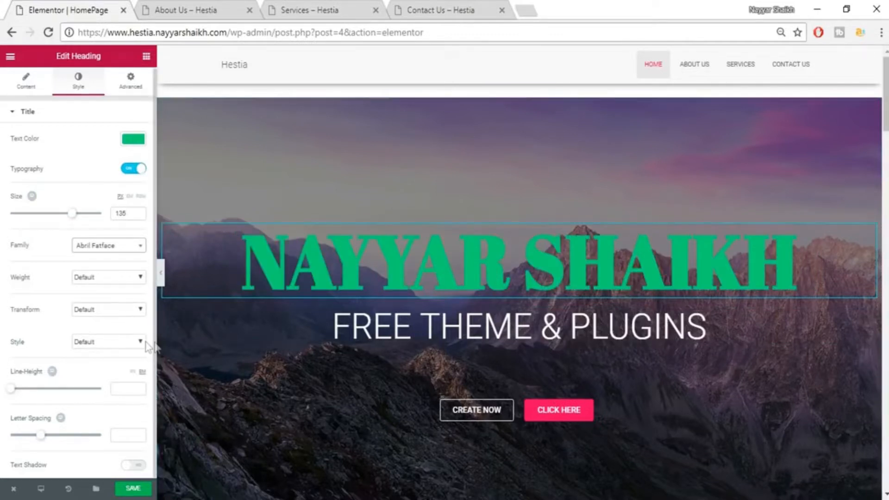
pyautogui.scroll(-2, 412, 318)
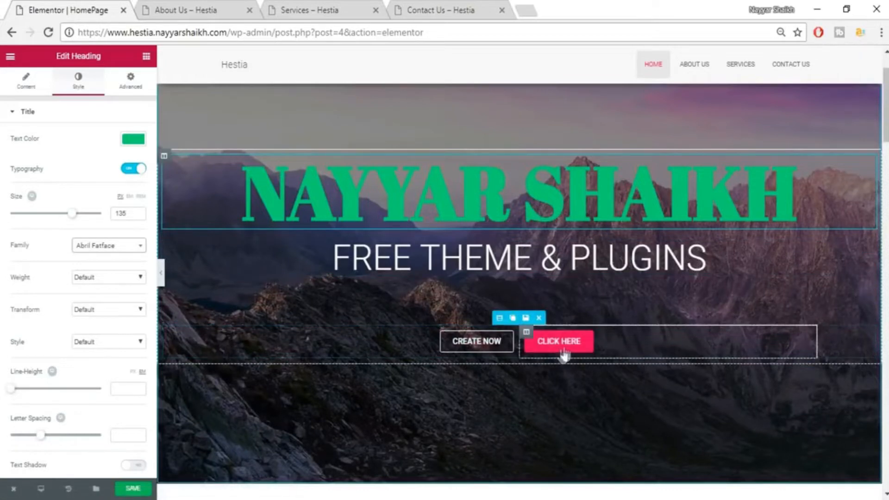
pyautogui.scroll(-3, 620, 345)
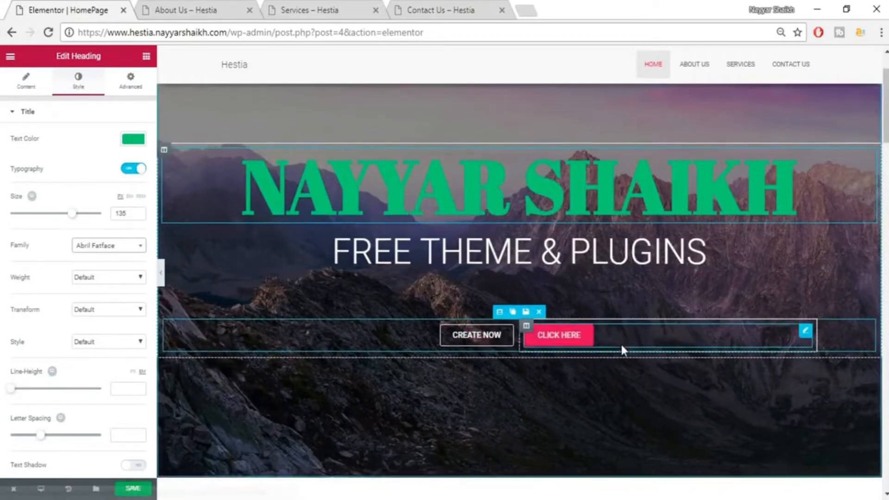
pyautogui.scroll(-4, 597, 301)
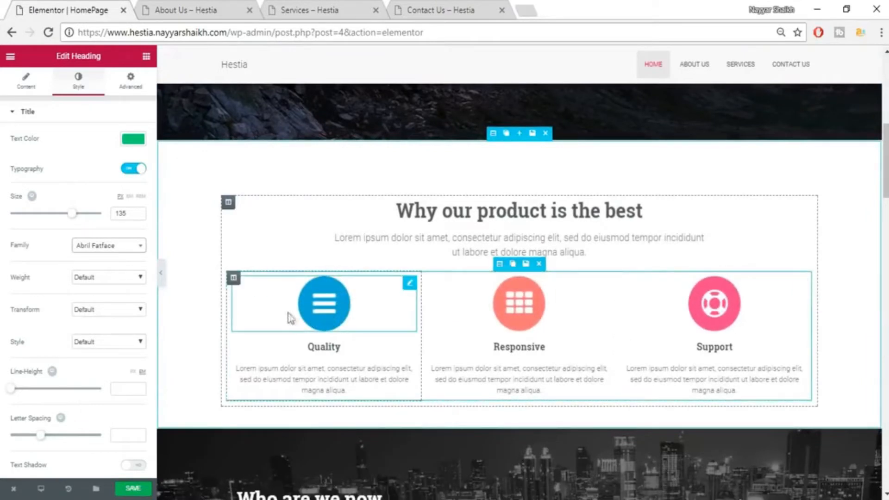
# Try the address-card icon on the Quality feature, then undo it back to the reorder icon
pyautogui.click(341, 314)
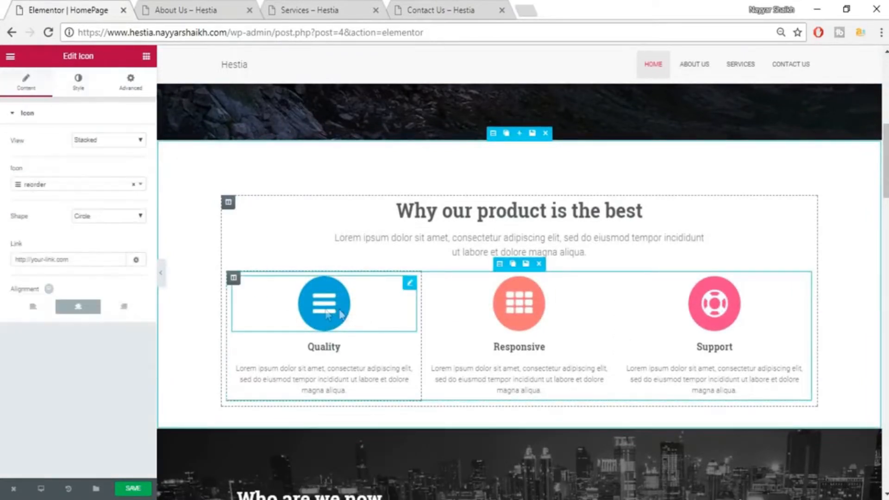
pyautogui.click(71, 190)
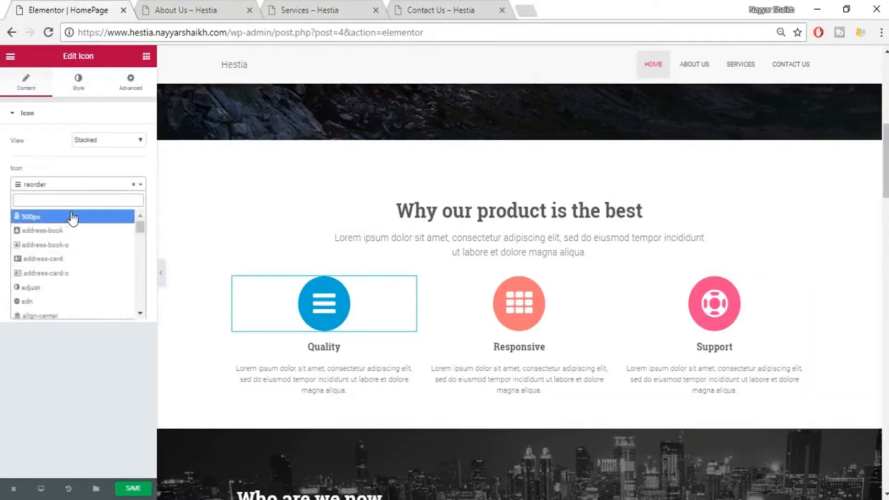
pyautogui.click(68, 260)
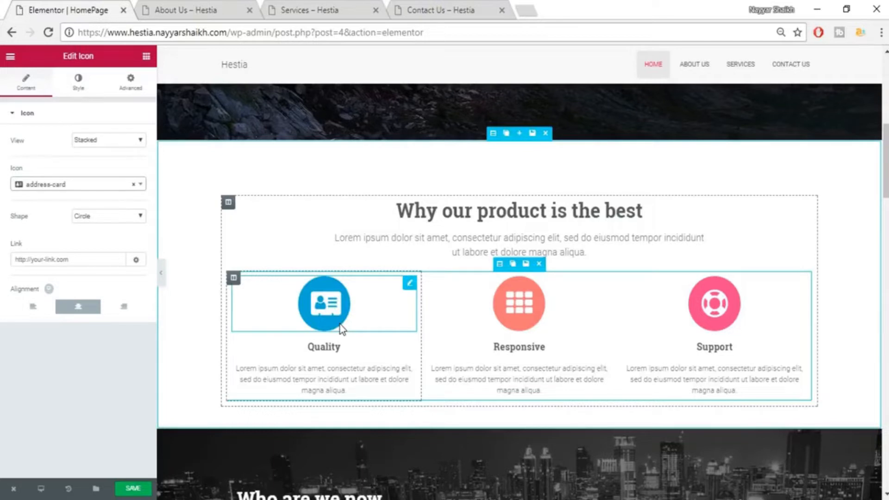
pyautogui.hotkey('ctrl', 'z')
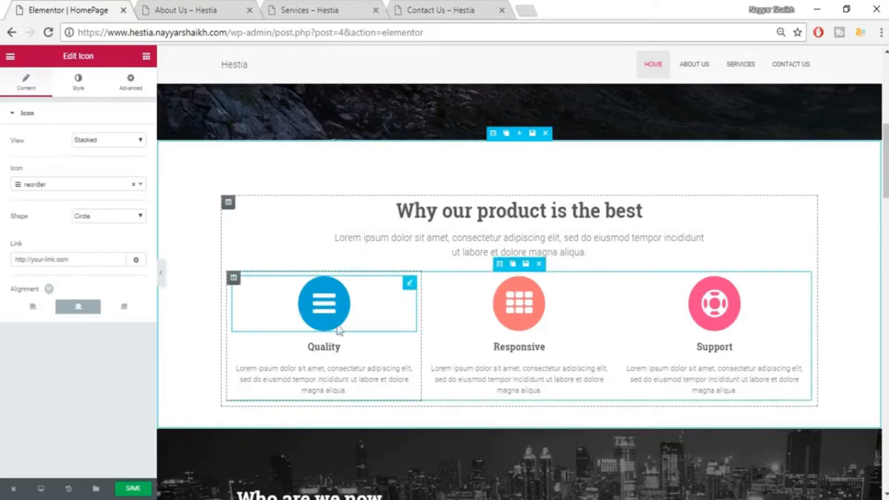
pyautogui.click(127, 141)
pyautogui.click(116, 171)
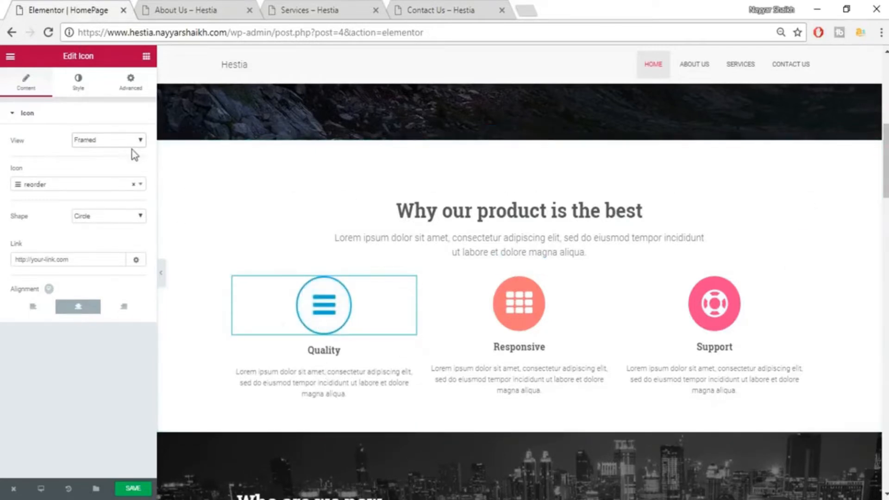
pyautogui.click(129, 146)
pyautogui.click(116, 155)
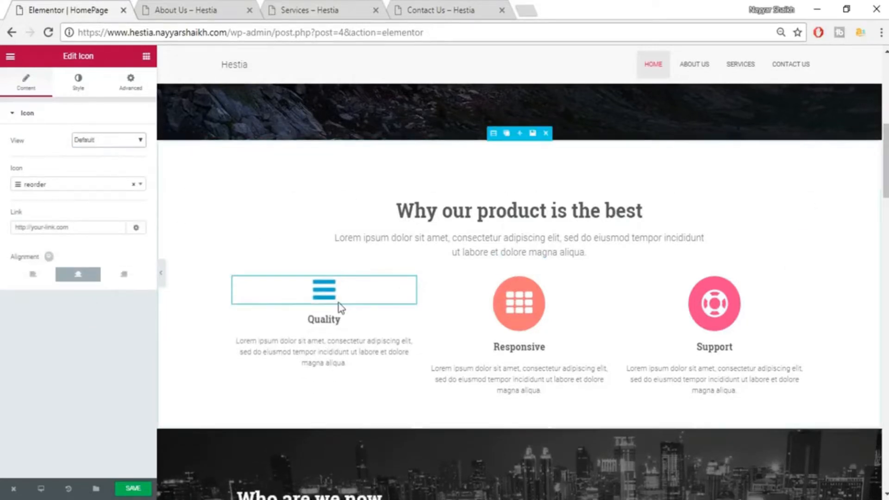
pyautogui.click(32, 278)
pyautogui.click(121, 277)
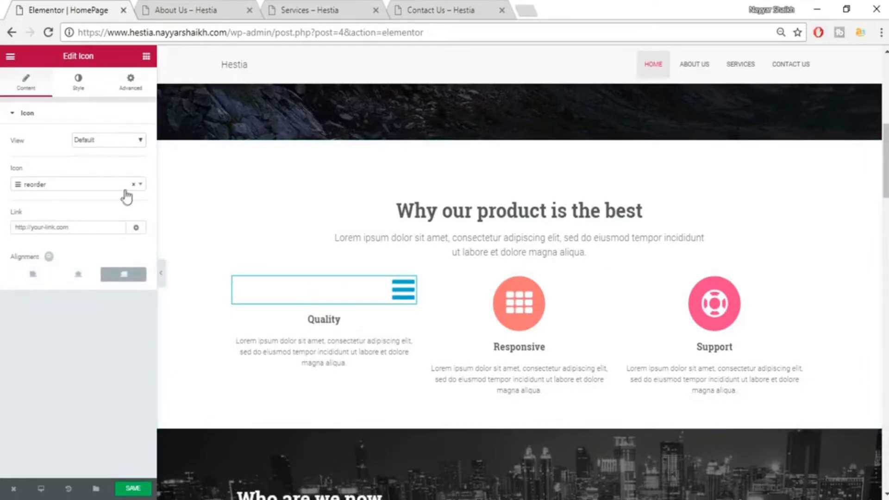
pyautogui.click(110, 141)
pyautogui.click(103, 163)
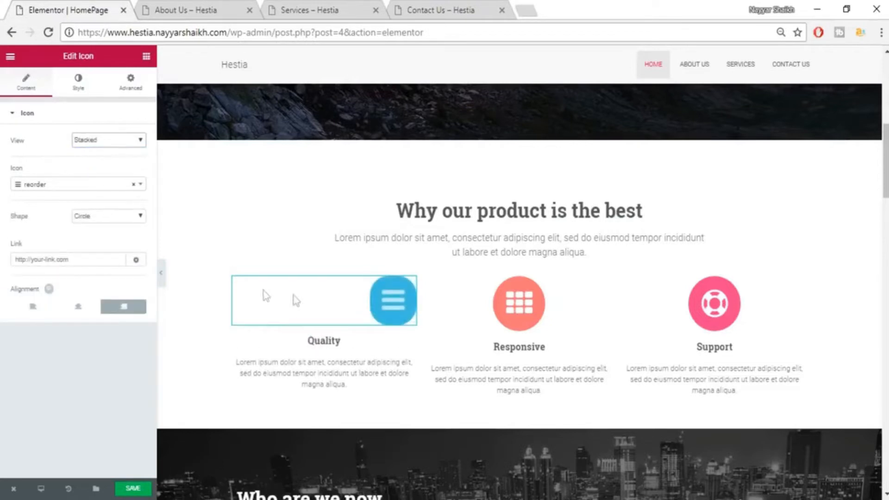
pyautogui.click(116, 218)
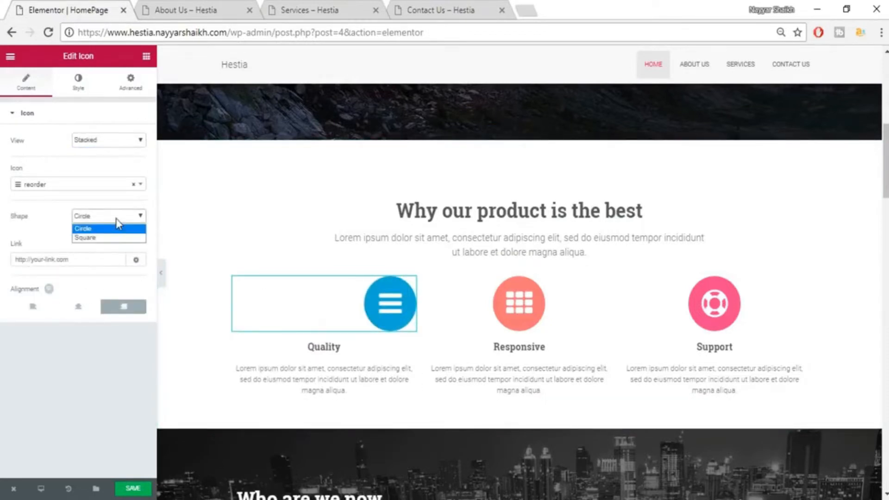
pyautogui.click(114, 237)
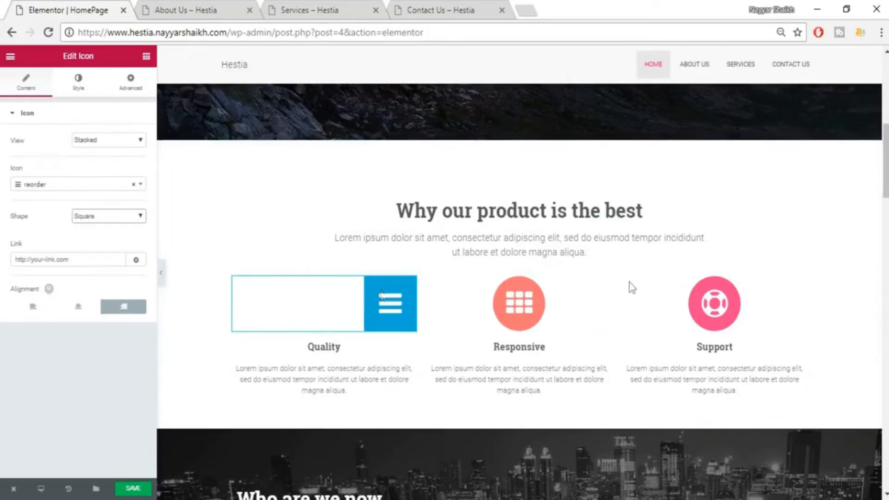
pyautogui.scroll(-5, 786, 292)
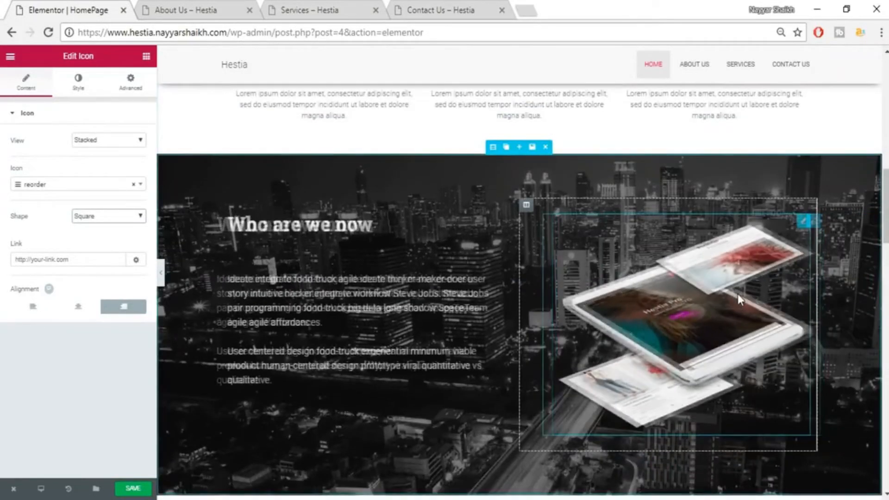
pyautogui.scroll(-7, 744, 357)
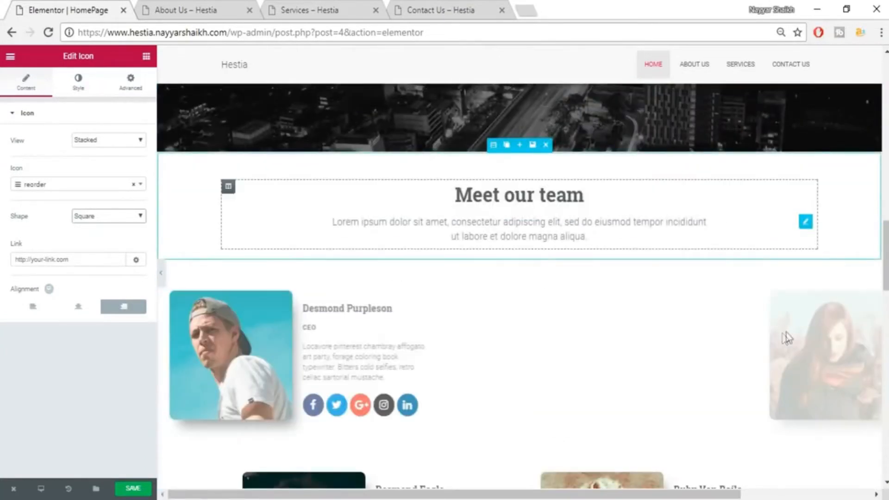
pyautogui.scroll(-3, 858, 288)
pyautogui.moveTo(887, 287); pyautogui.dragTo(887, 131)
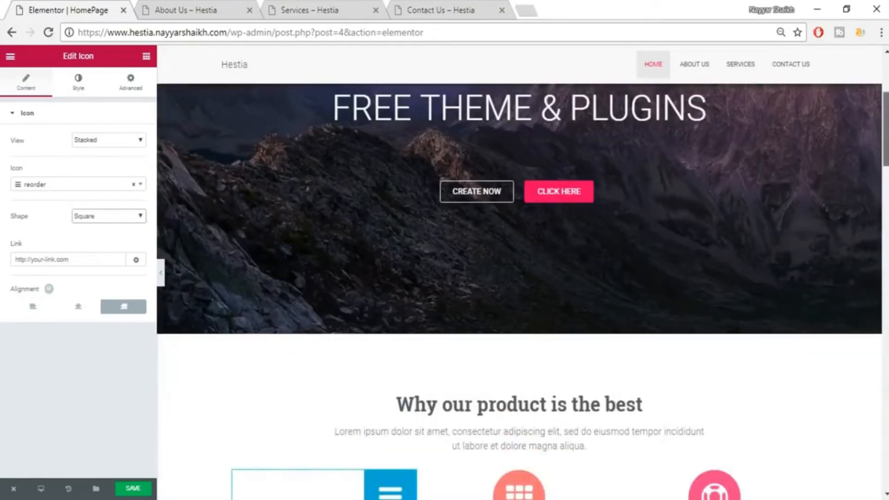
pyautogui.scroll(-4, 755, 214)
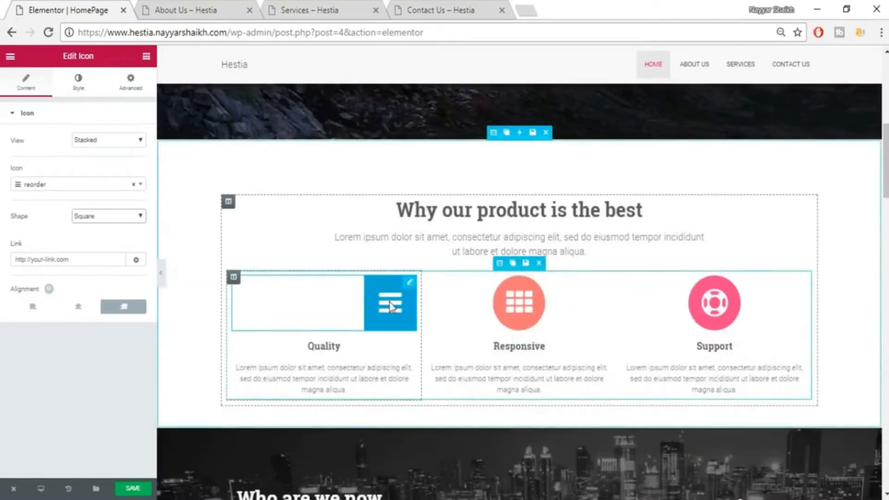
# Set the Quality icon's entrance animation to Jello, then change it to Tada
pyautogui.click(133, 91)
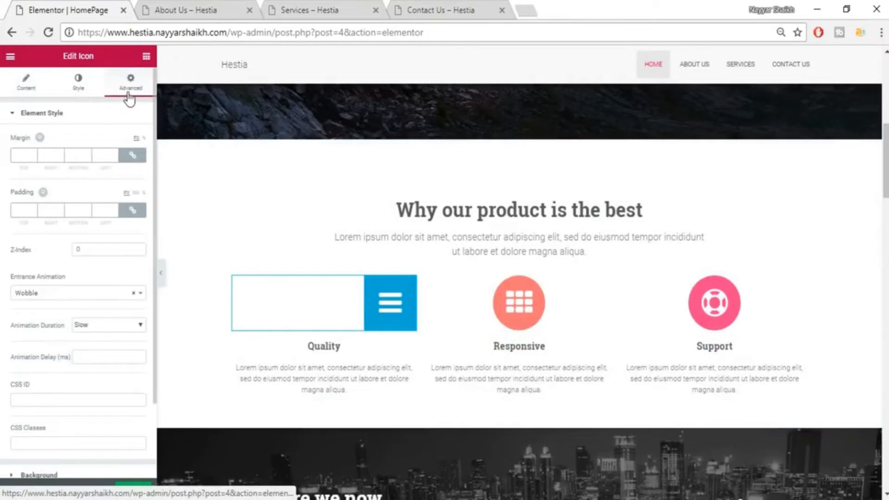
pyautogui.click(68, 296)
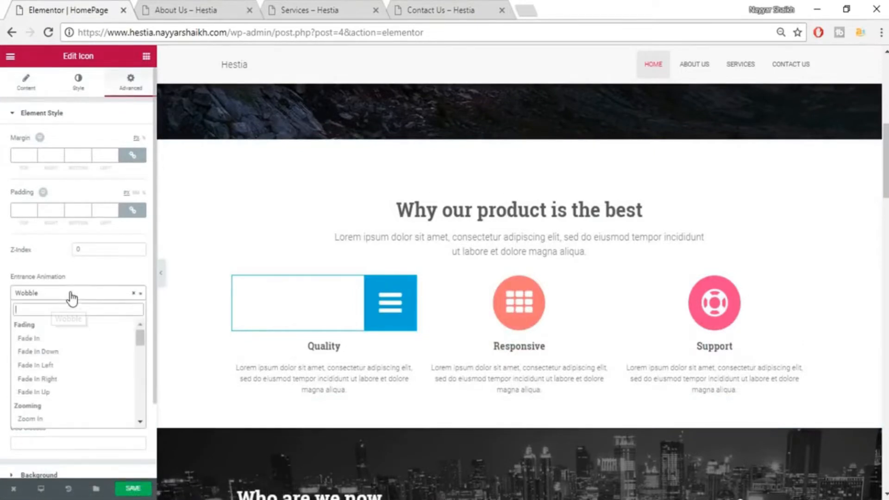
pyautogui.scroll(-10, 63, 384)
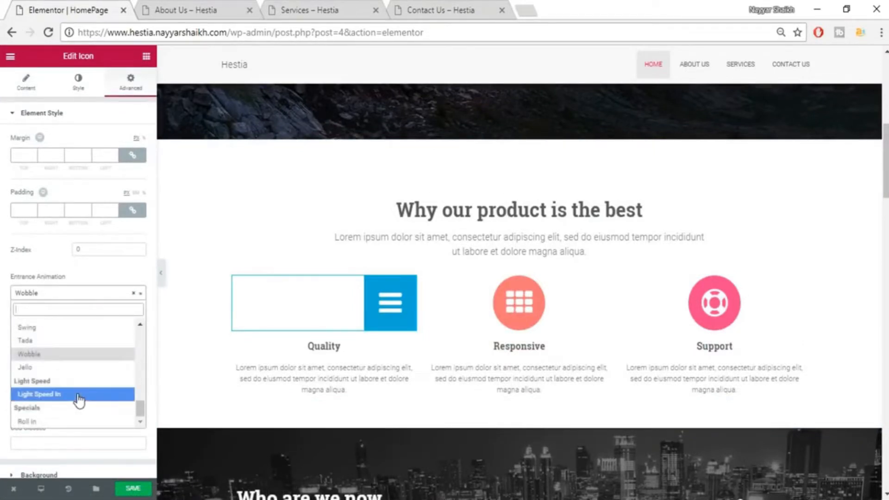
pyautogui.click(59, 368)
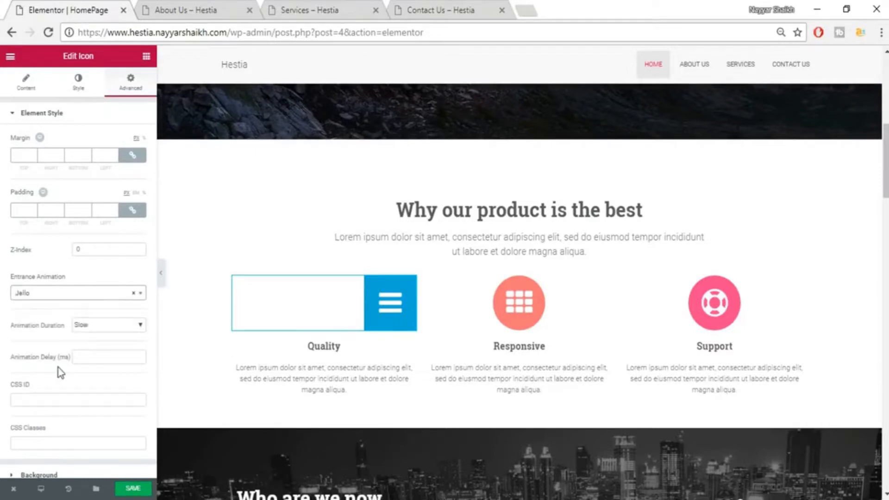
pyautogui.click(56, 293)
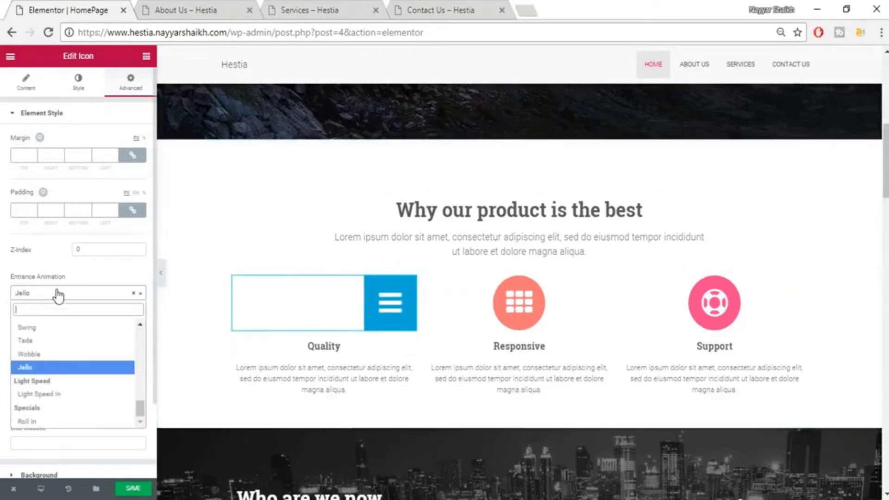
pyautogui.click(54, 342)
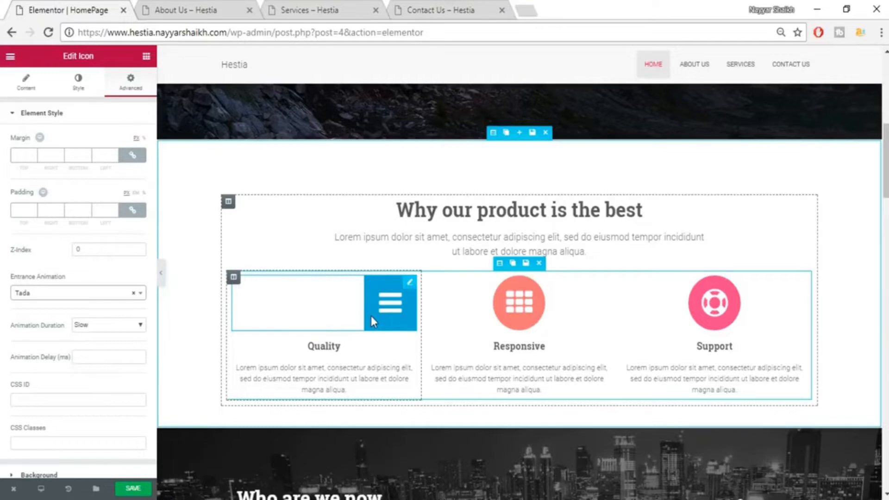
pyautogui.scroll(10, 476, 278)
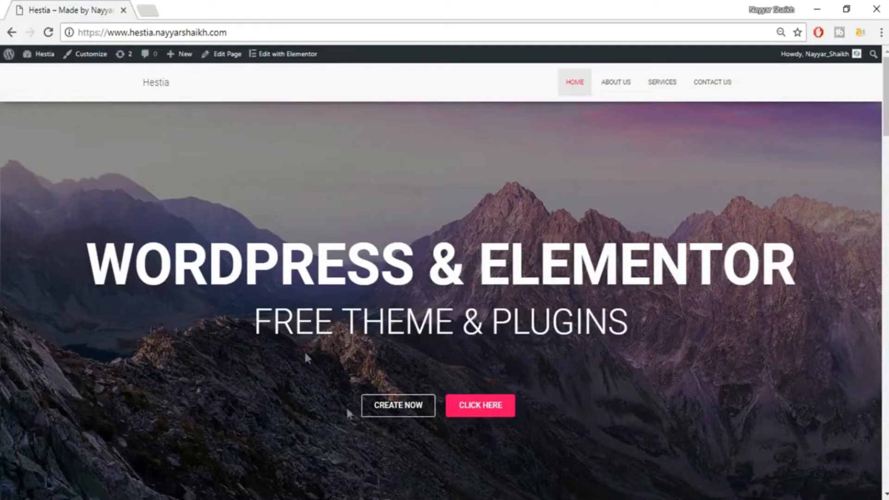
# Scroll the live homepage down and back up to preview the entrance animations
pyautogui.scroll(-8, 309, 198)
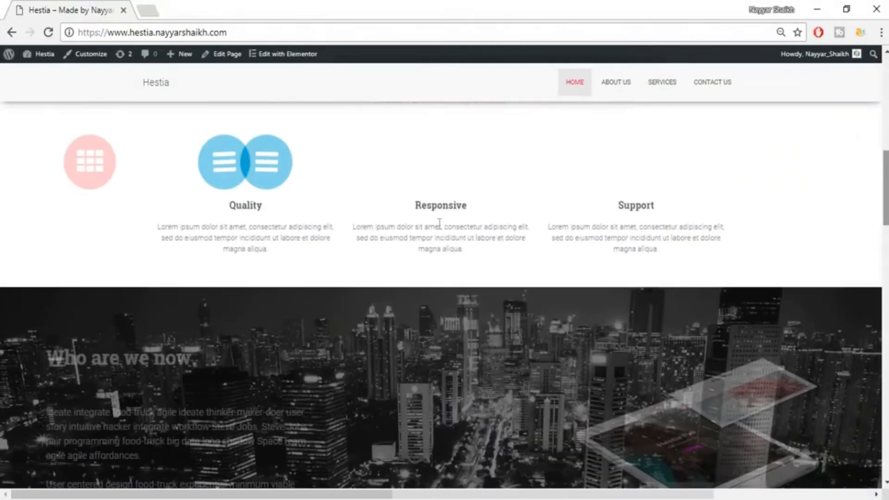
pyautogui.scroll(3, 309, 198)
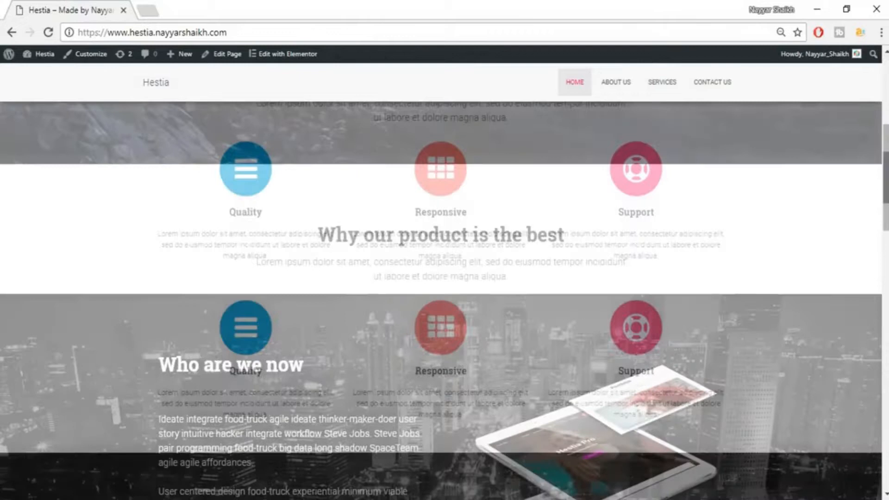
pyautogui.scroll(5, 310, 198)
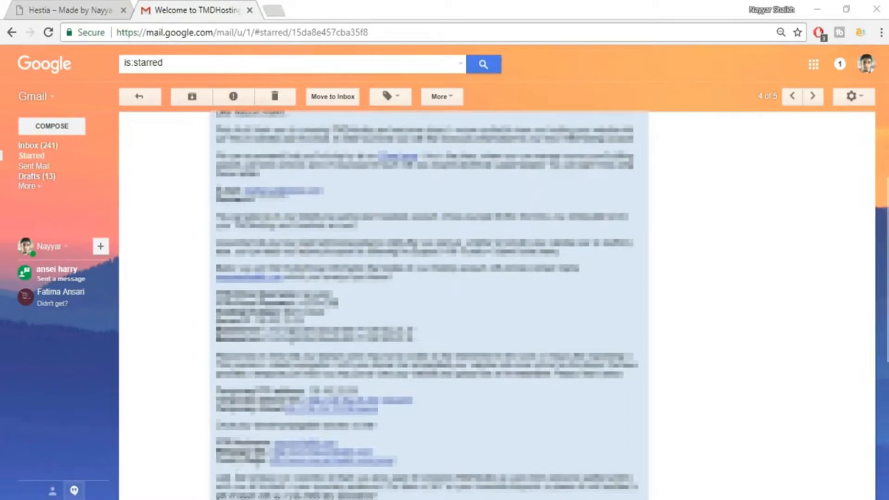
# Open the welcome email's cPanel link in a new tab and switch to that tab
pyautogui.rightClick(306, 473)
pyautogui.click(530, 414)
pyautogui.rightClick(378, 460)
pyautogui.click(448, 335)
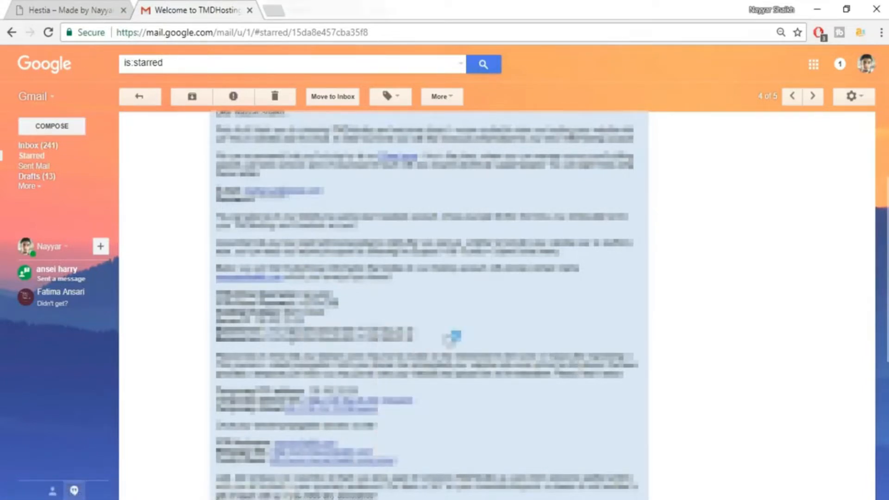
pyautogui.click(360, 10)
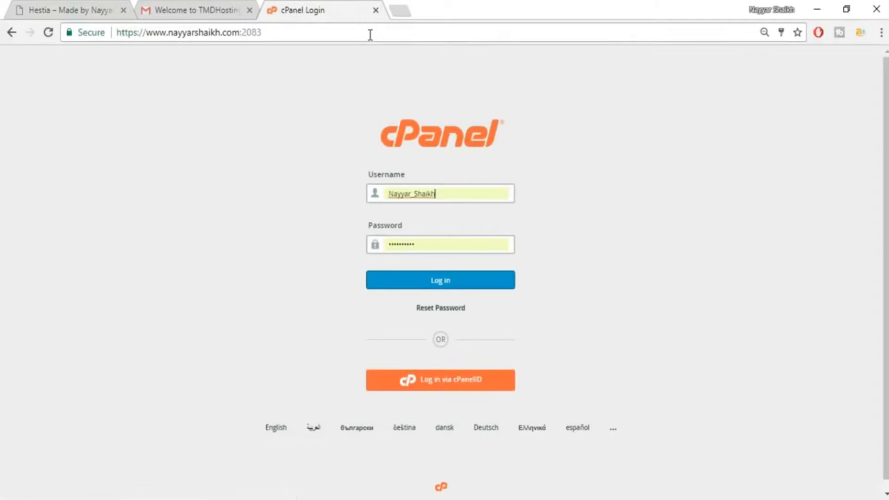
# Replace the pre-filled username with the other saved account and log in to cPanel
pyautogui.moveTo(459, 194); pyautogui.dragTo(378, 193)
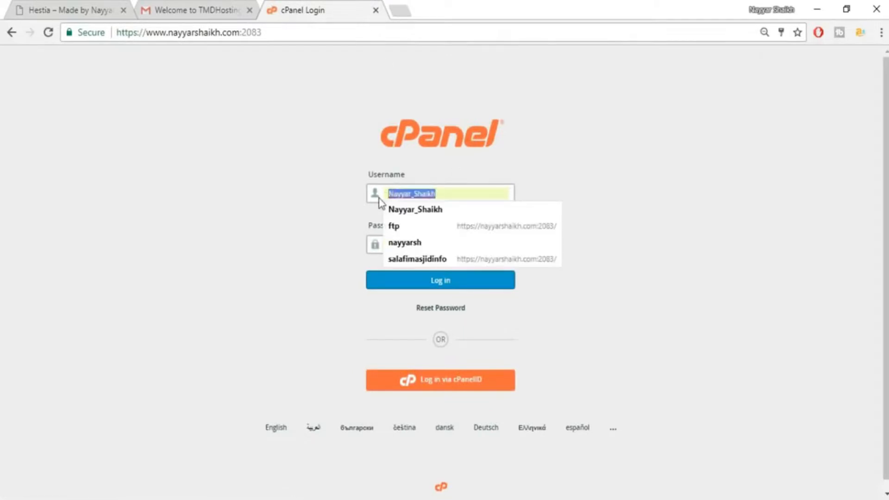
pyautogui.press('BackSpace')
pyautogui.press('Down')
pyautogui.press('Down')
pyautogui.press('Down')
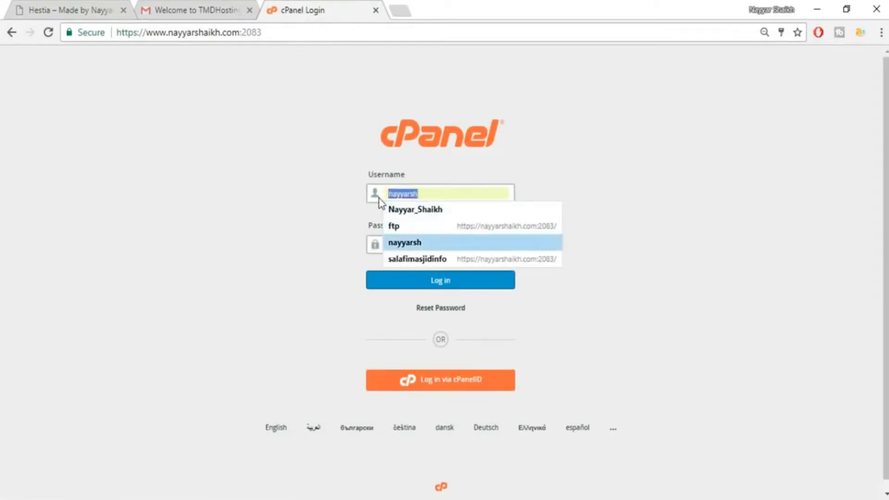
pyautogui.click(414, 242)
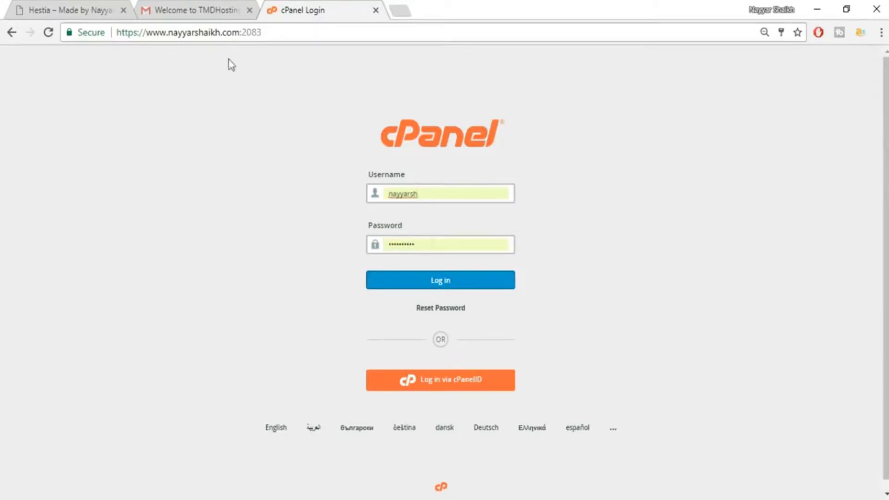
pyautogui.click(392, 279)
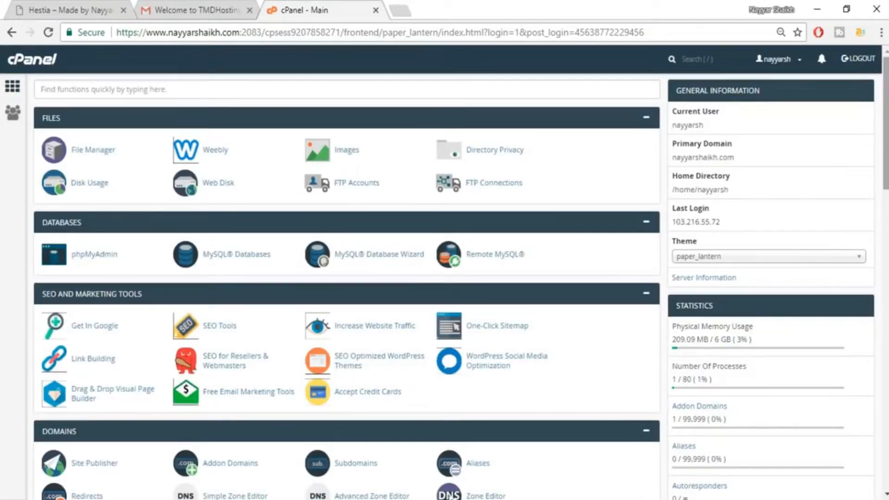
# Launch the WordPress installer from cPanel's Softaculous Apps Installer section
pyautogui.scroll(-7, 346, 286)
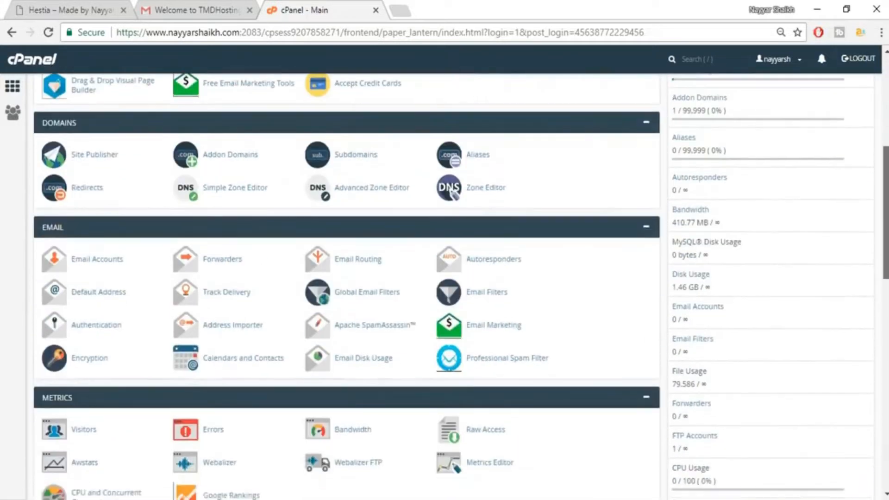
pyautogui.scroll(-8, 347, 286)
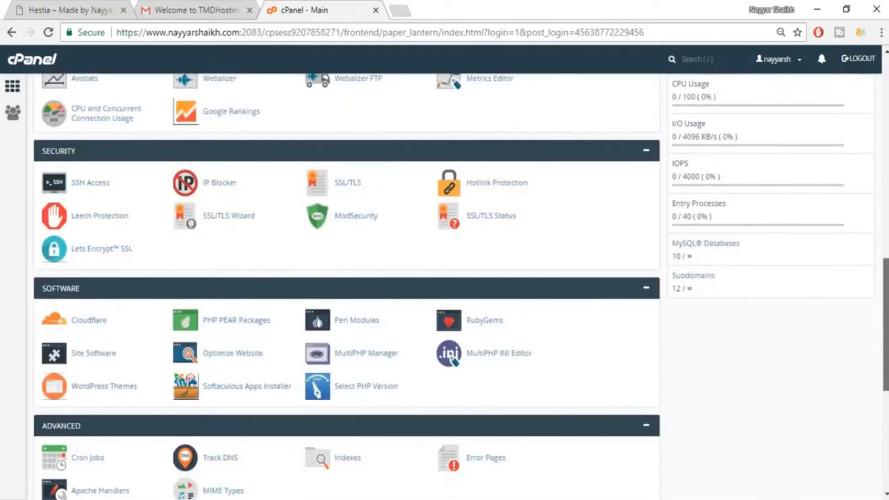
pyautogui.scroll(-7, 346, 286)
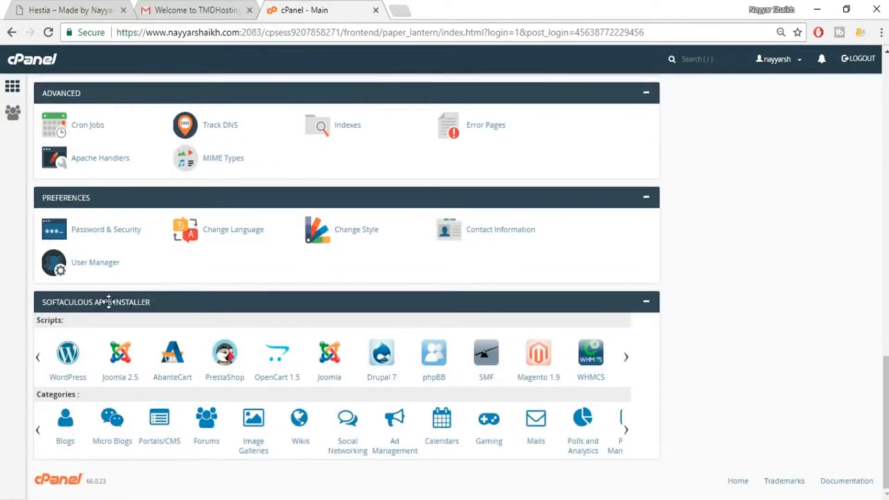
pyautogui.click(72, 365)
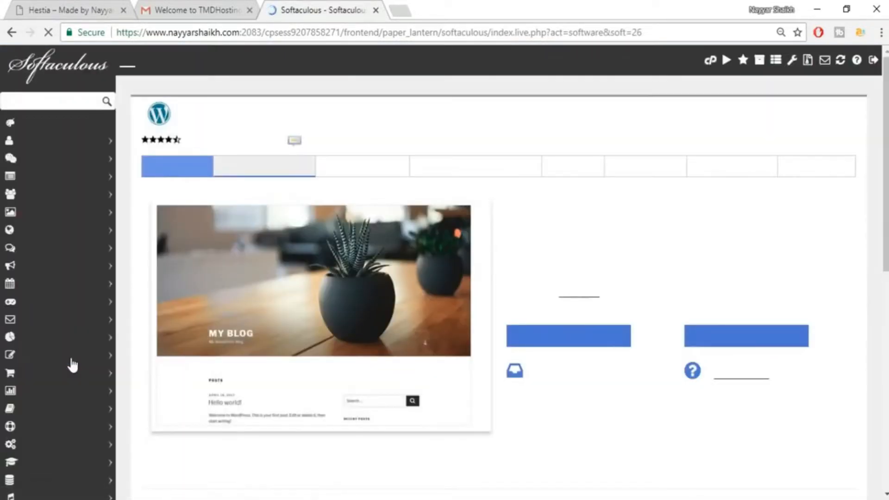
# Target the hestia2 subdomain and clear the default 'wp' install directory
pyautogui.click(536, 279)
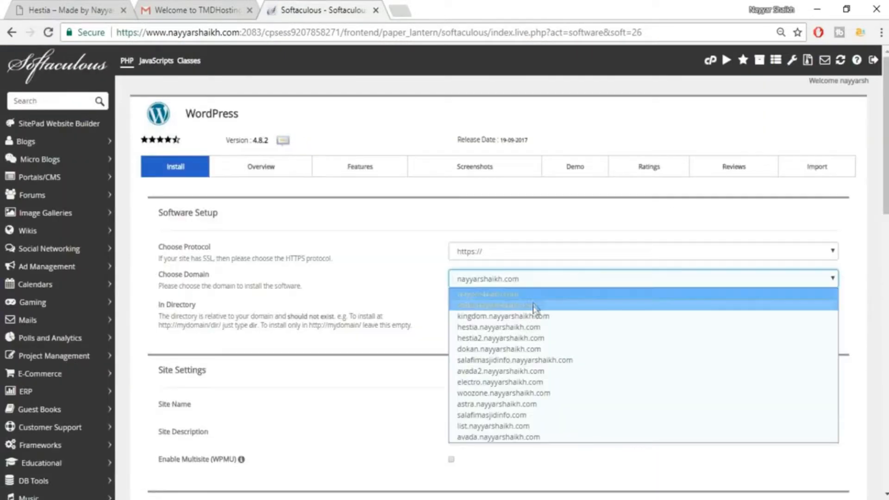
pyautogui.click(542, 341)
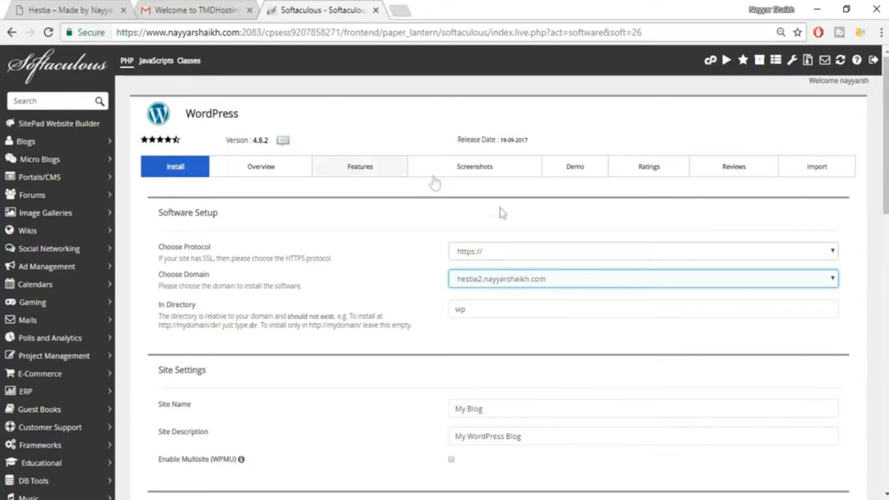
pyautogui.moveTo(485, 308); pyautogui.dragTo(419, 309)
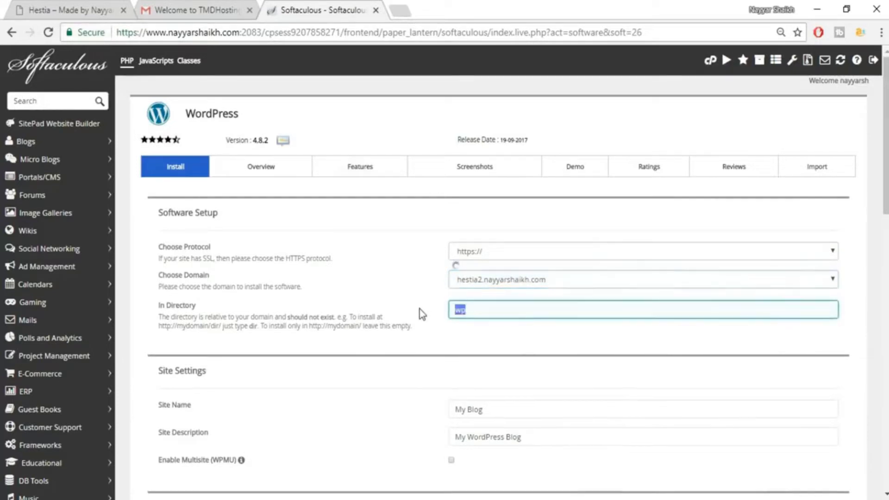
pyautogui.click(513, 336)
pyautogui.click(512, 317)
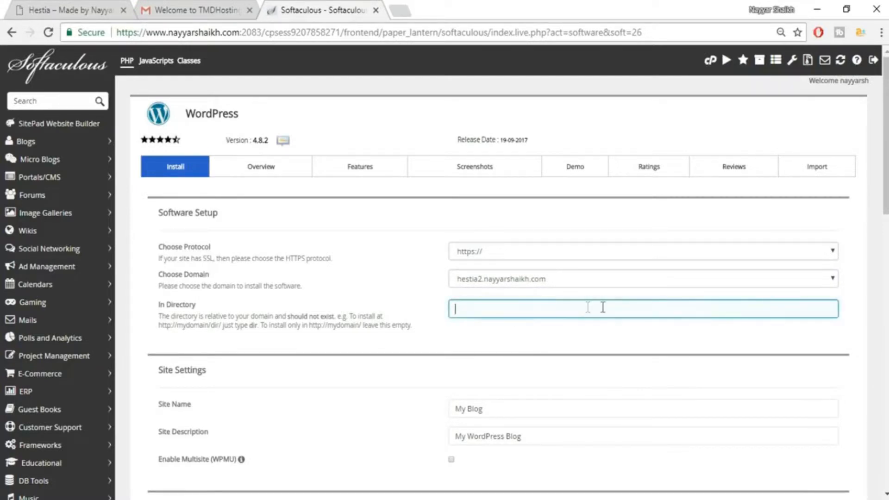
pyautogui.scroll(-4, 618, 334)
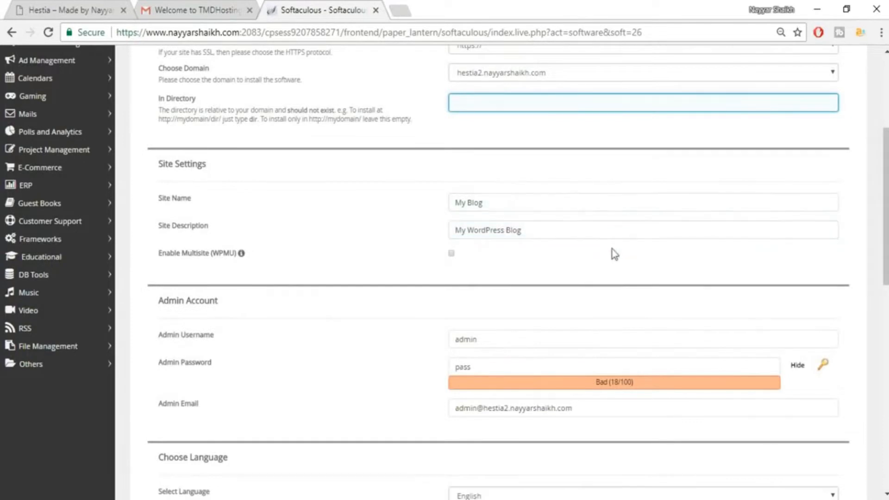
# Replace the default admin username with the saved username suggestion
pyautogui.scroll(-1, 611, 258)
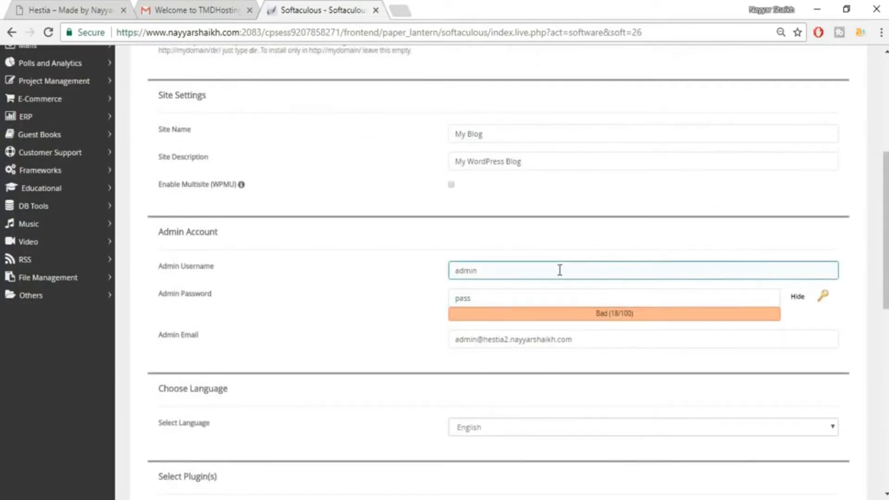
pyautogui.hotkey('ctrl', 'a')
pyautogui.press('BackSpace')
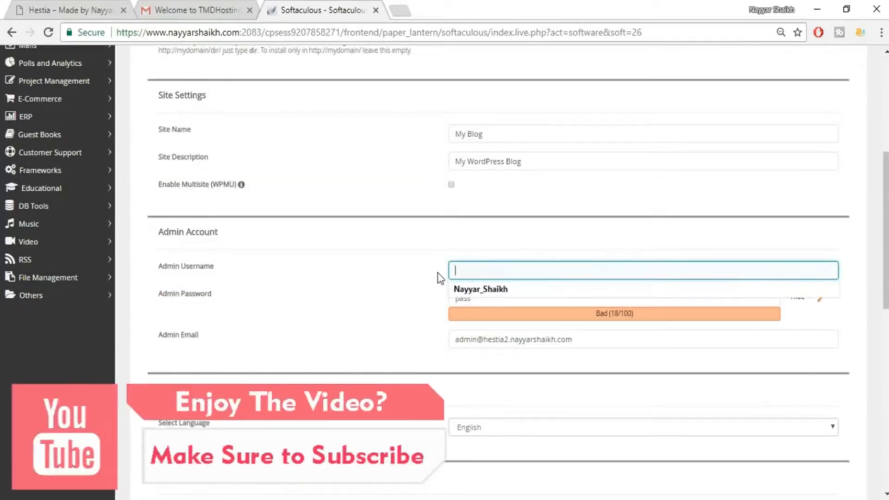
pyautogui.press('Down')
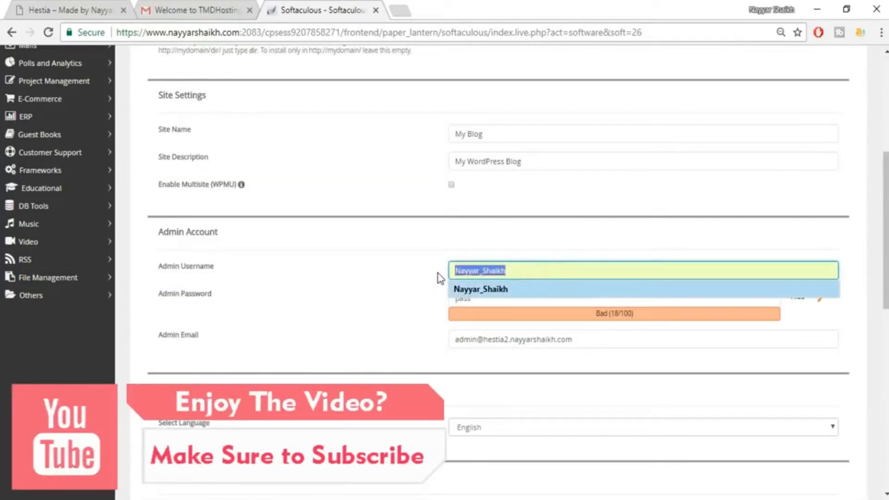
pyautogui.click(491, 292)
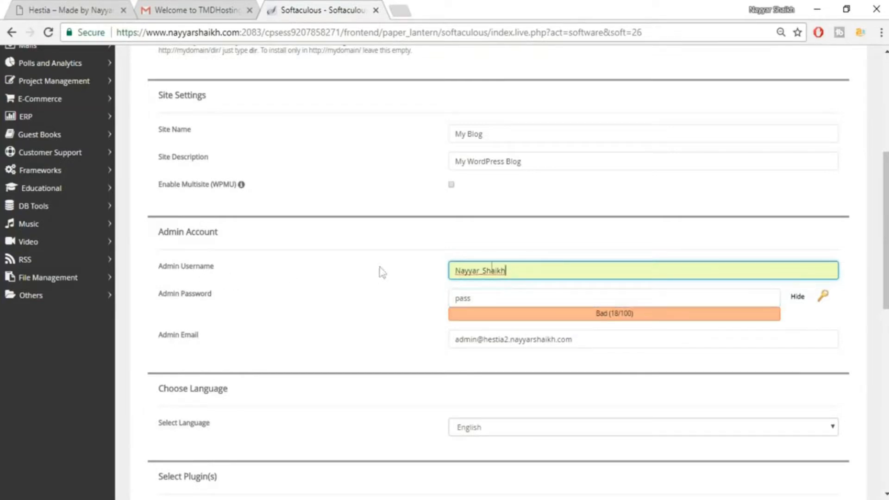
# Hide the admin password field and type a new password
pyautogui.moveTo(514, 291); pyautogui.dragTo(418, 303)
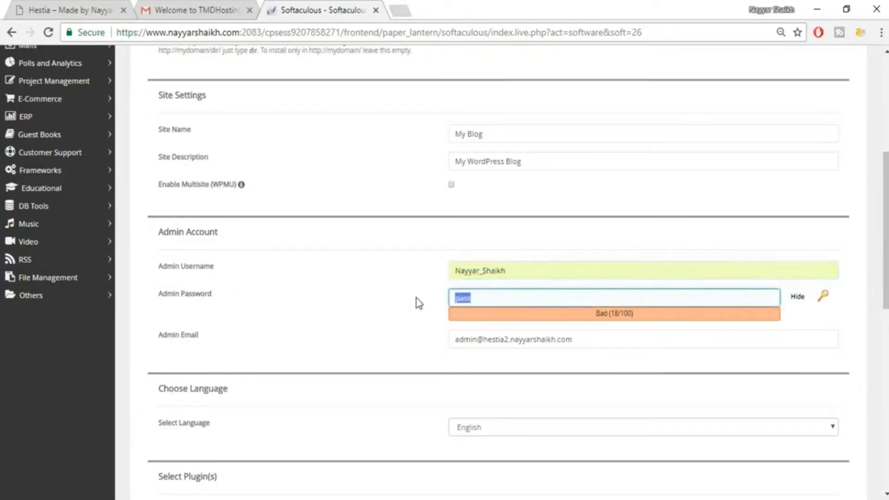
pyautogui.click(797, 296)
pyautogui.moveTo(484, 302); pyautogui.dragTo(436, 304)
pyautogui.write('••••')
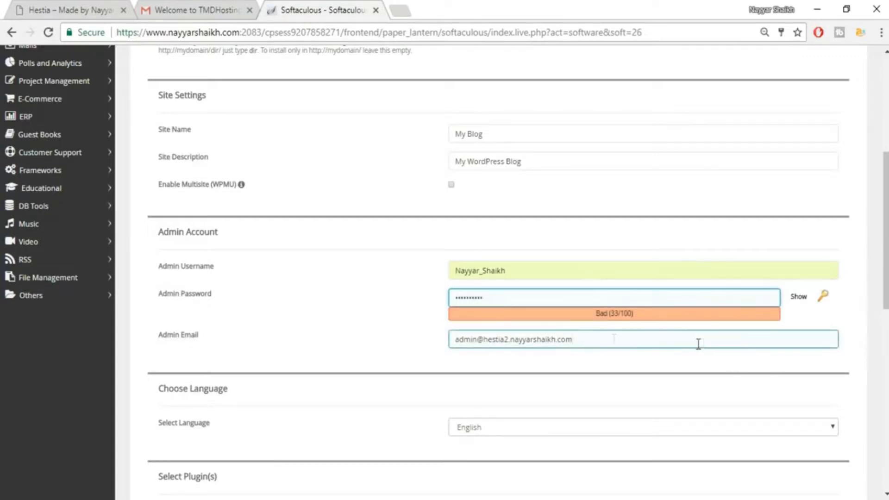
# Replace the admin e-mail with a saved e-mail address
pyautogui.moveTo(698, 341); pyautogui.dragTo(454, 335)
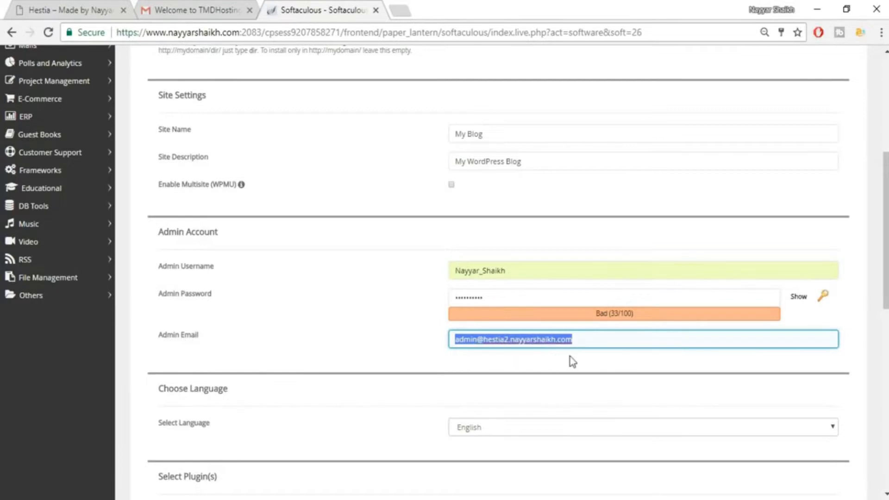
pyautogui.press('Down')
pyautogui.click(533, 359)
pyautogui.click(462, 376)
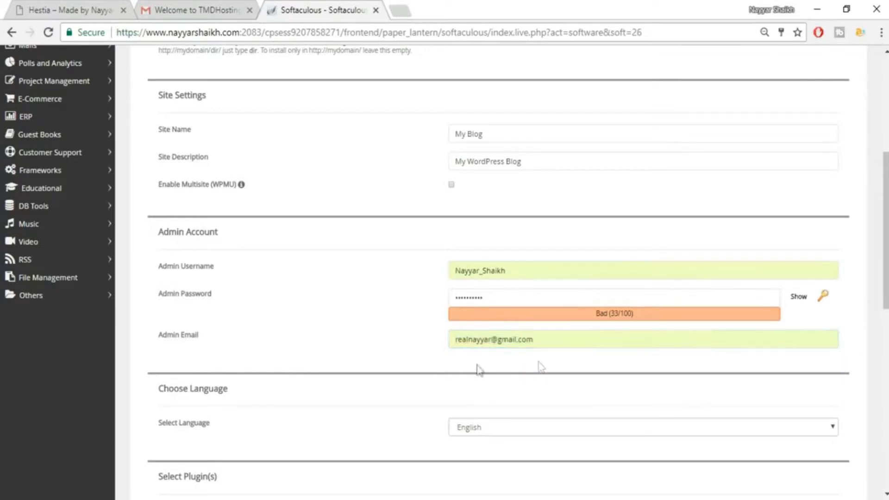
pyautogui.scroll(-10, 591, 363)
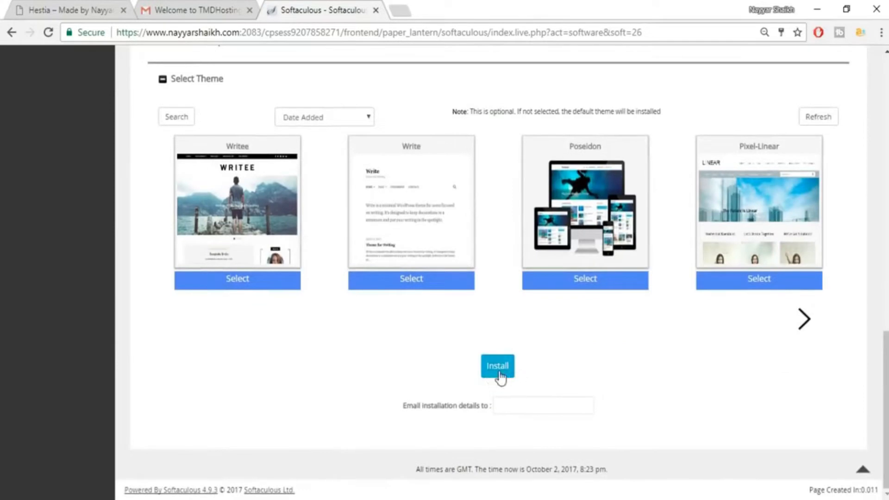
# Install WordPress on the hestia2 subdomain with the configured settings
pyautogui.click(503, 372)
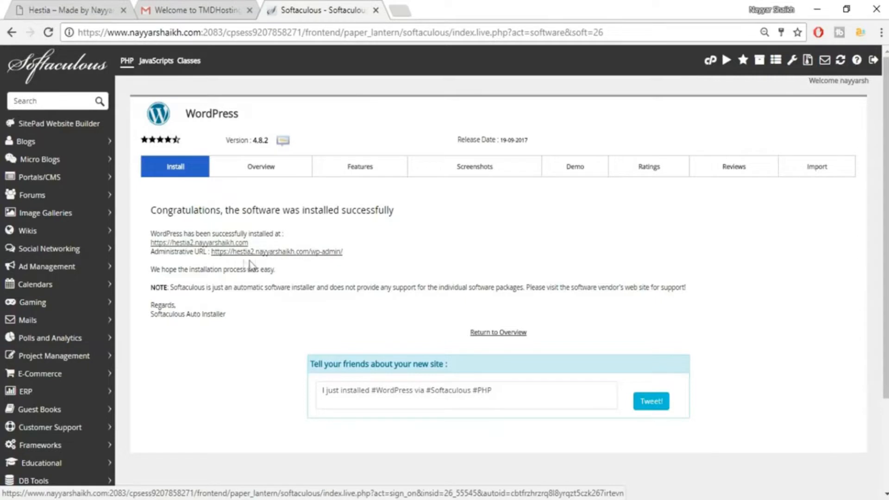
# Open the new site's Administrative URL in a separate tab to reach its WordPress dashboard
pyautogui.rightClick(327, 253)
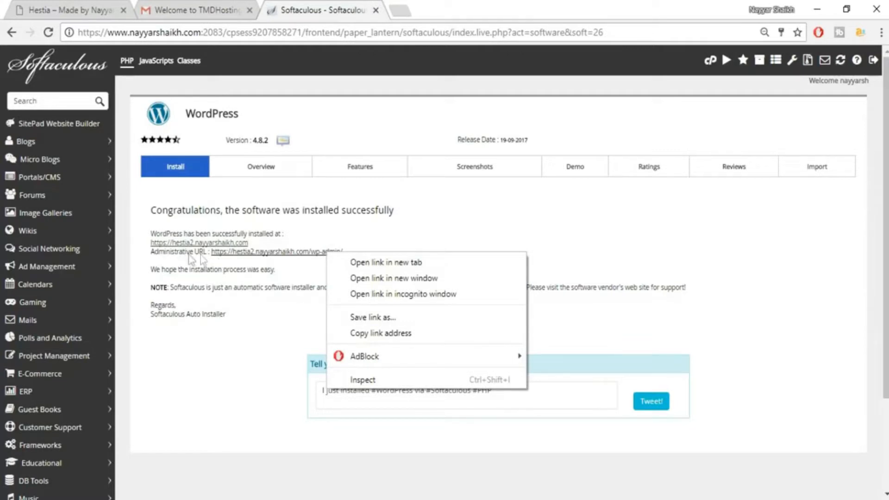
pyautogui.click(357, 264)
pyautogui.click(436, 8)
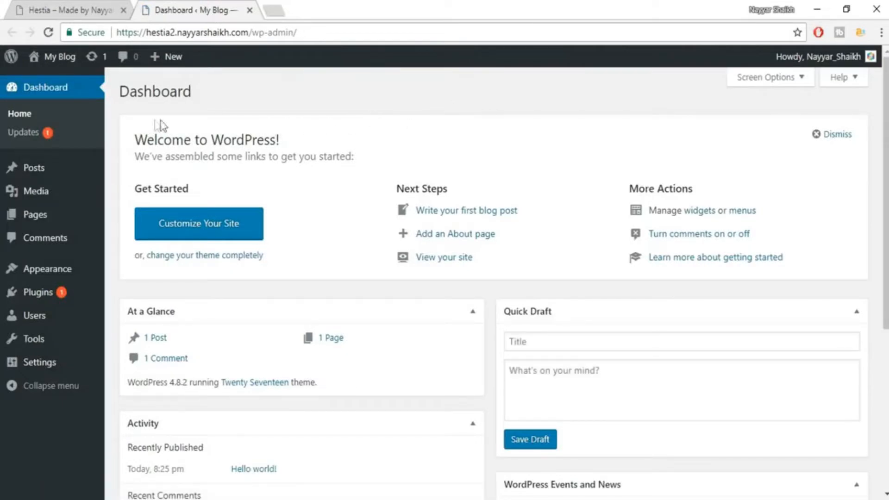
pyautogui.moveTo(56, 65)
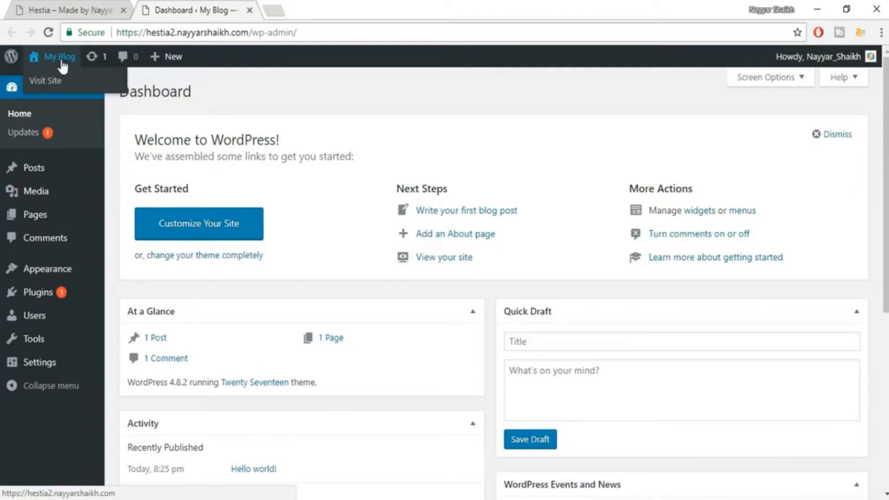
# Open the blog's front page from the admin bar in a new tab and browse it
pyautogui.rightClick(51, 60)
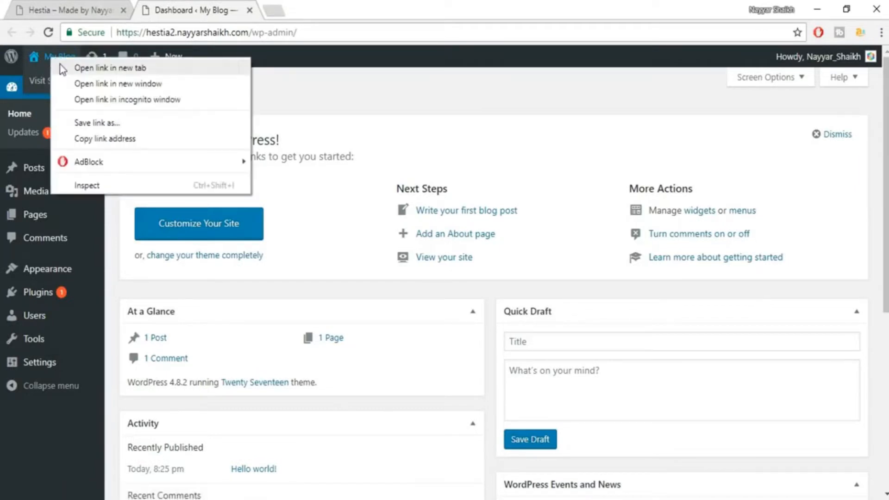
pyautogui.click(101, 68)
pyautogui.click(298, 10)
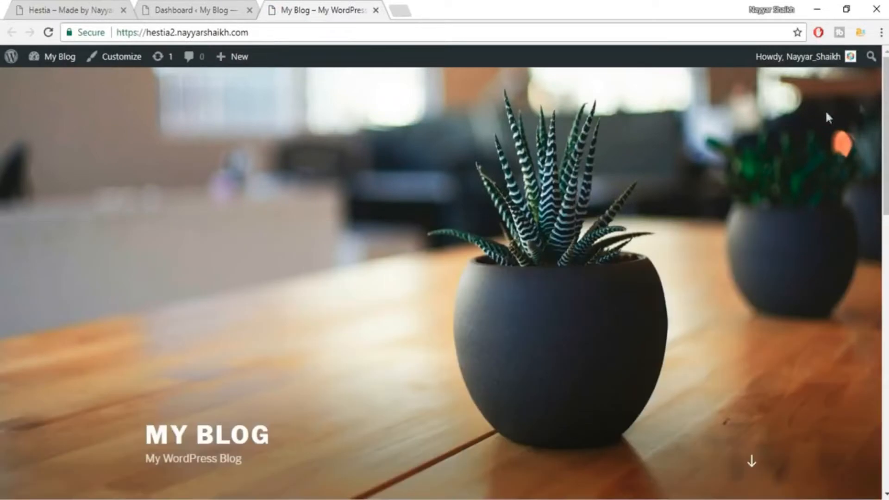
pyautogui.scroll(-6, 826, 117)
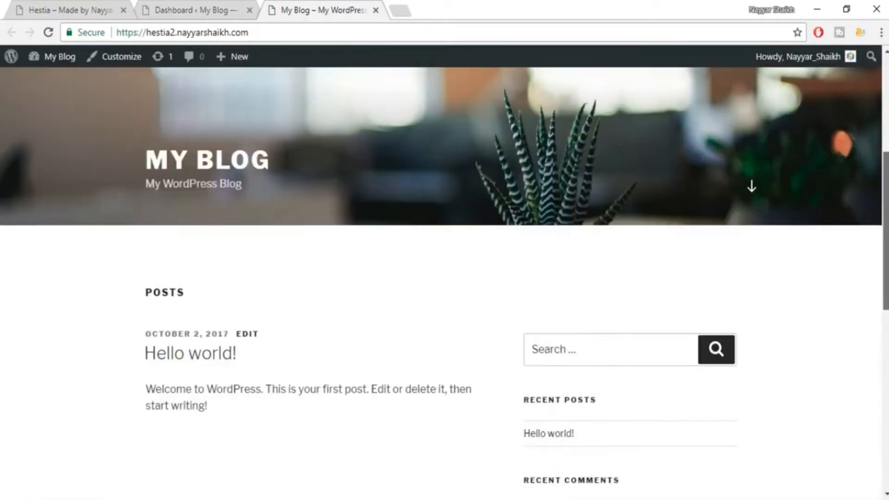
pyautogui.scroll(6, 444, 278)
pyautogui.moveTo(885, 88)
pyautogui.mouseDown()
pyautogui.moveTo(884, 359)
pyautogui.moveTo(883, 85)
pyautogui.mouseUp()
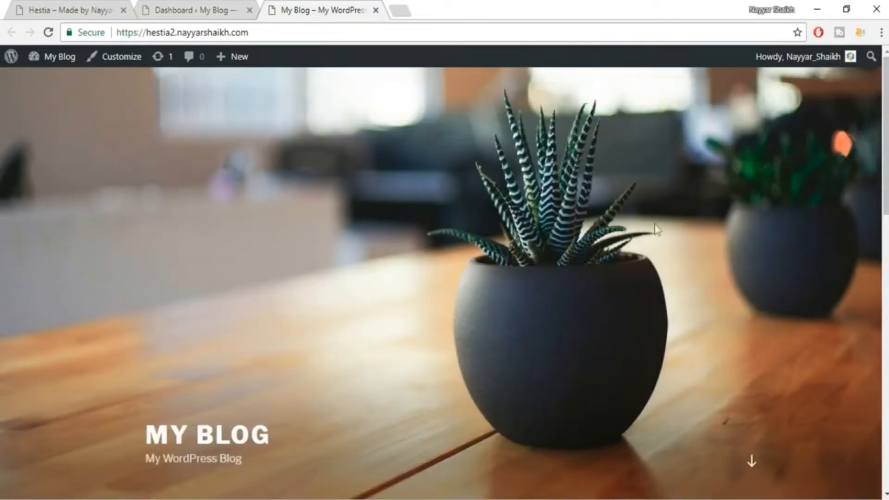
pyautogui.moveTo(885, 87)
pyautogui.mouseDown()
pyautogui.moveTo(885, 364)
pyautogui.moveTo(885, 87)
pyautogui.mouseUp()
# Look over the Hestia demo site tab, then return to the WordPress Dashboard
pyautogui.click(103, 5)
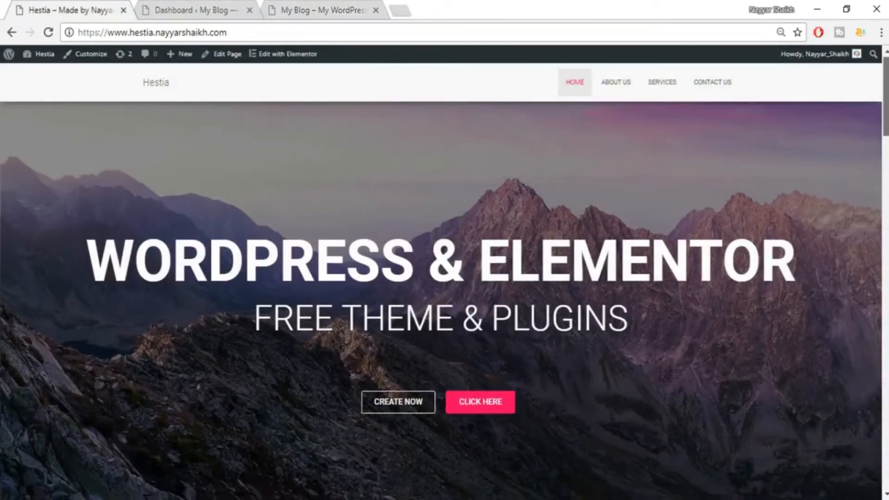
pyautogui.scroll(-12, 445, 278)
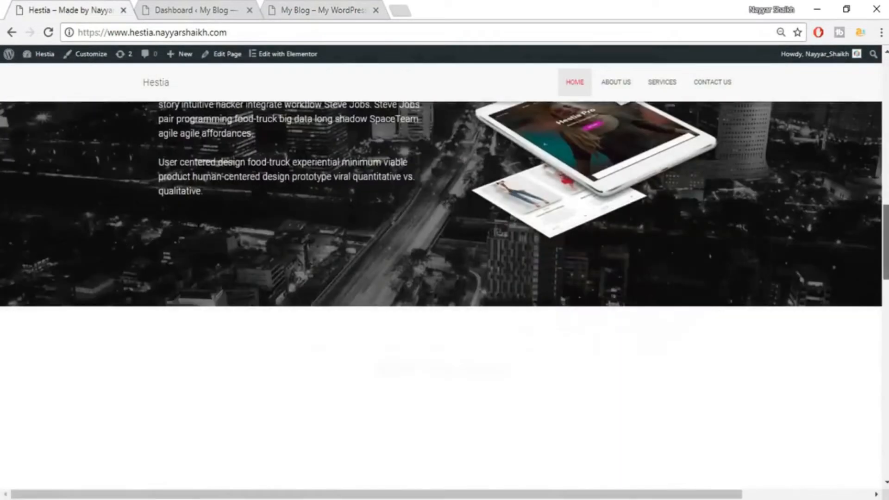
pyautogui.moveTo(886, 242); pyautogui.dragTo(886, 96)
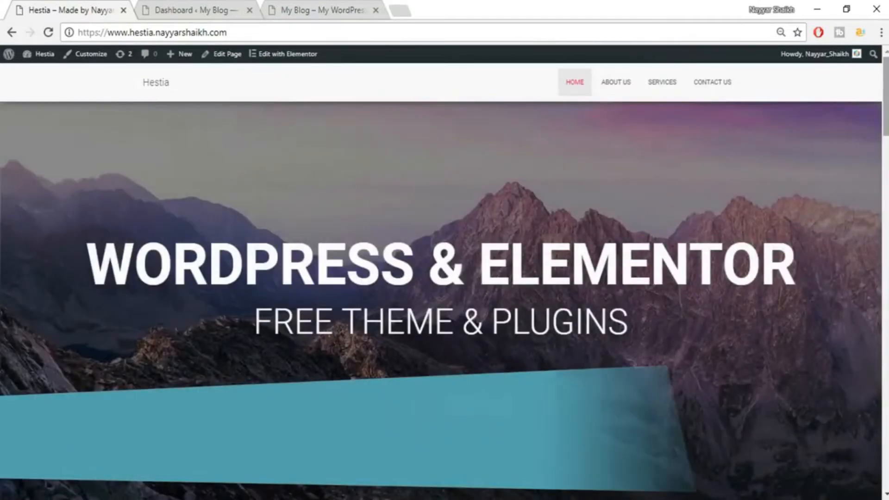
pyautogui.click(234, 5)
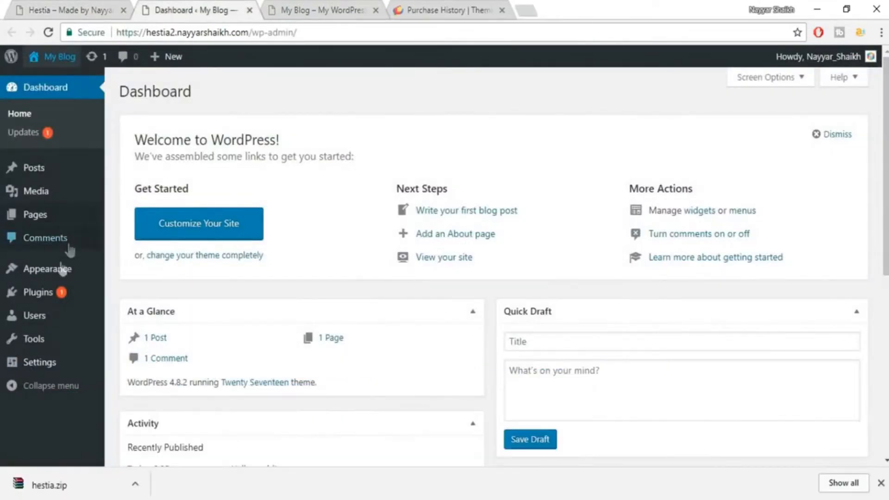
# Upload and install hestia.zip from Downloads via Appearance > Themes > Add New
pyautogui.moveTo(58, 280)
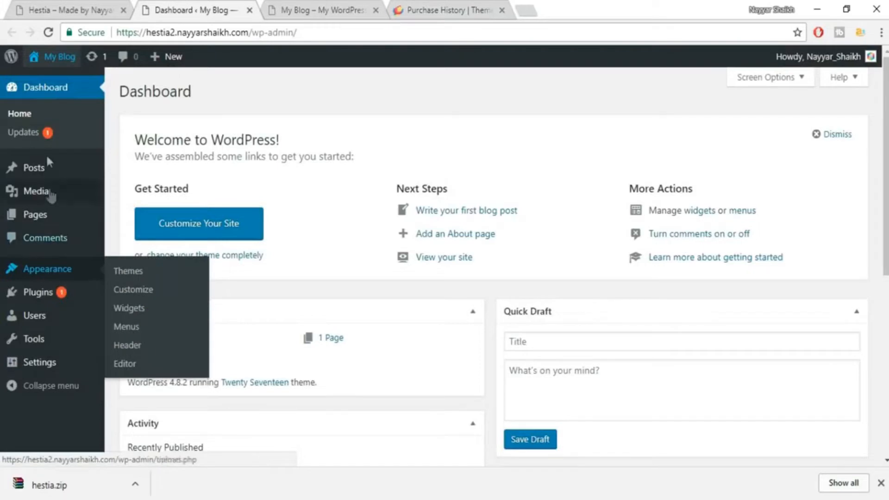
pyautogui.click(49, 270)
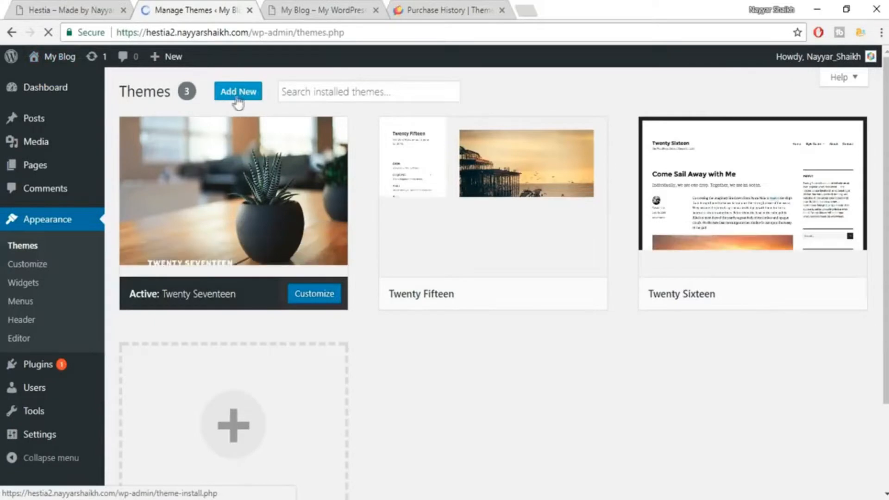
pyautogui.click(241, 96)
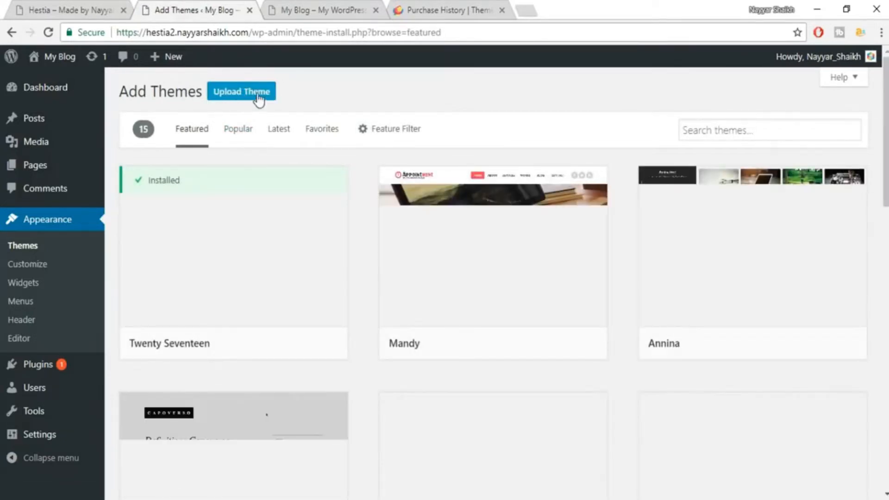
pyautogui.click(244, 99)
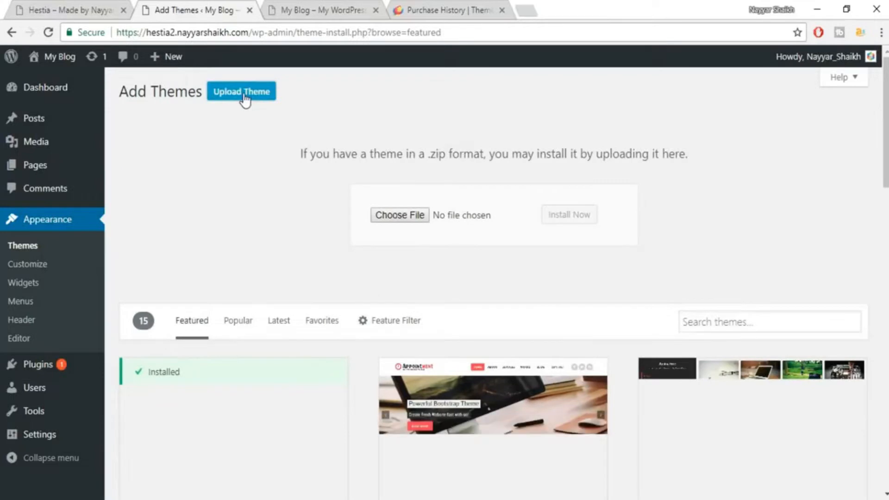
pyautogui.click(409, 221)
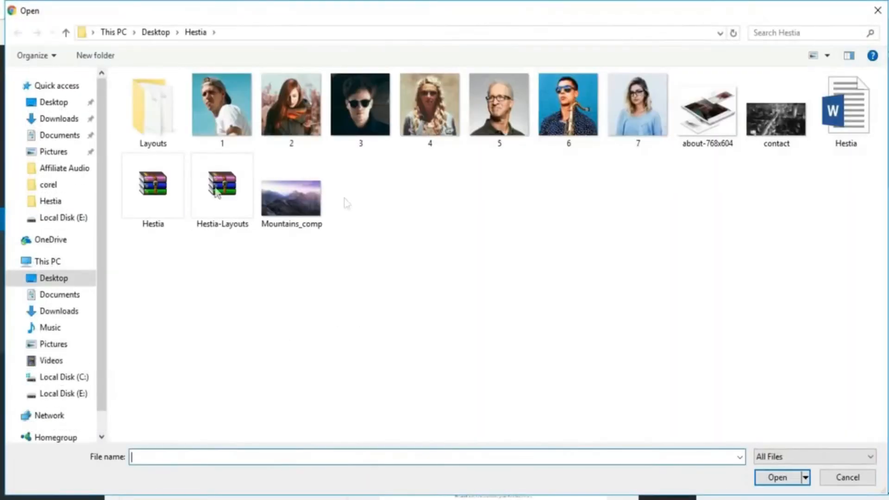
pyautogui.click(64, 119)
pyautogui.click(679, 135)
pyautogui.click(787, 481)
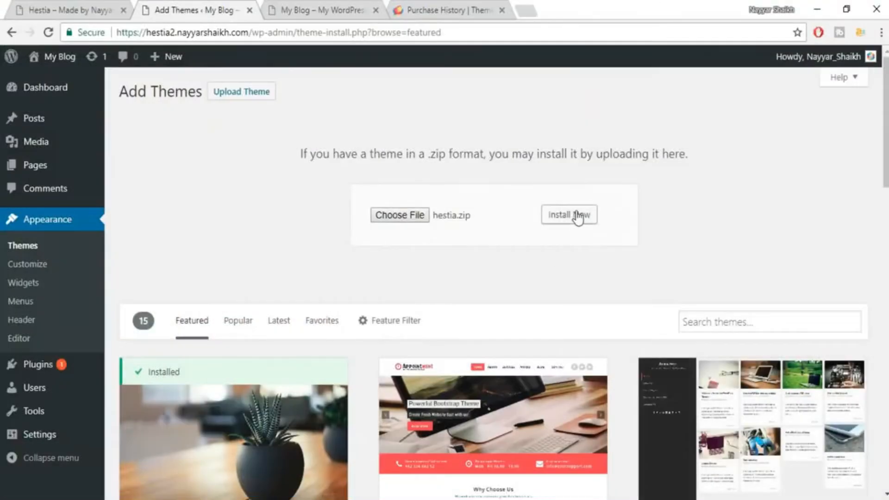
pyautogui.click(574, 215)
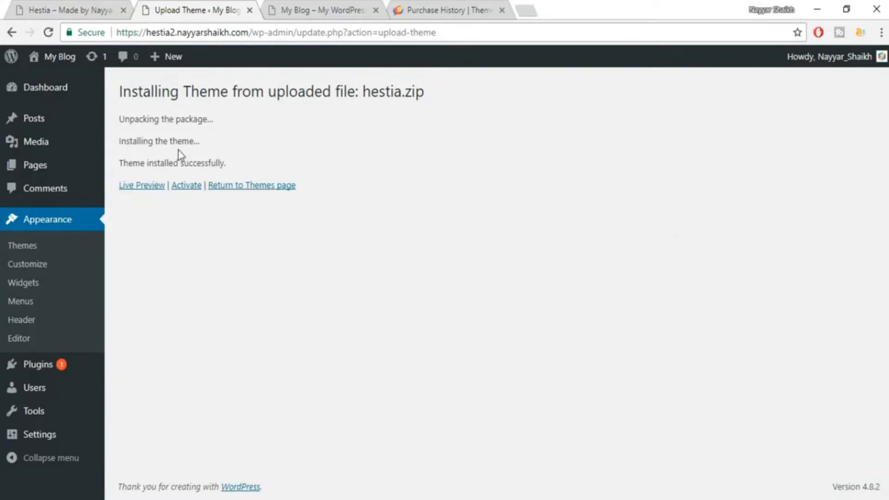
# Activate the newly installed Hestia theme
pyautogui.click(189, 191)
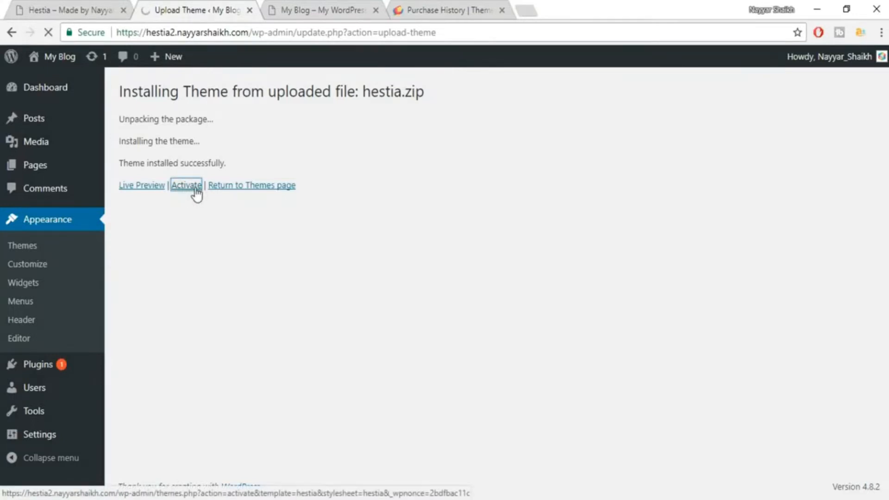
pyautogui.scroll(-2, 182, 232)
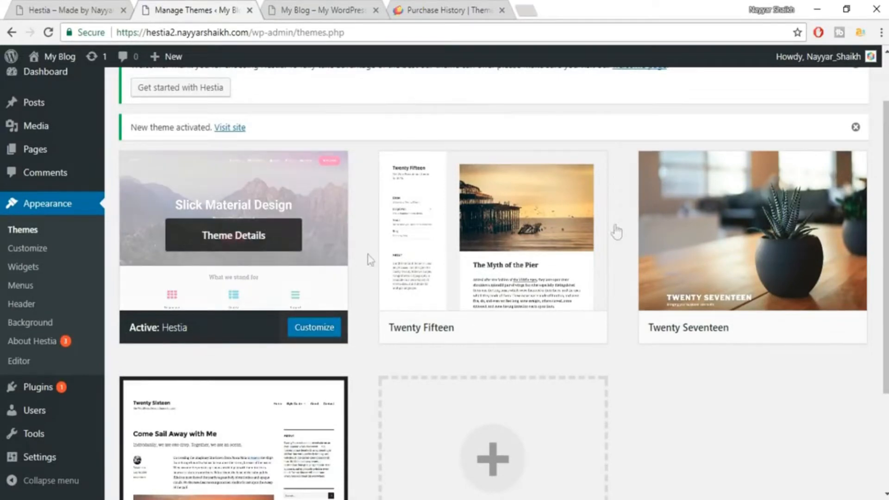
# Delete the Twenty Fifteen, Twenty Seventeen and Twenty Sixteen themes, confirming each deletion
pyautogui.click(544, 242)
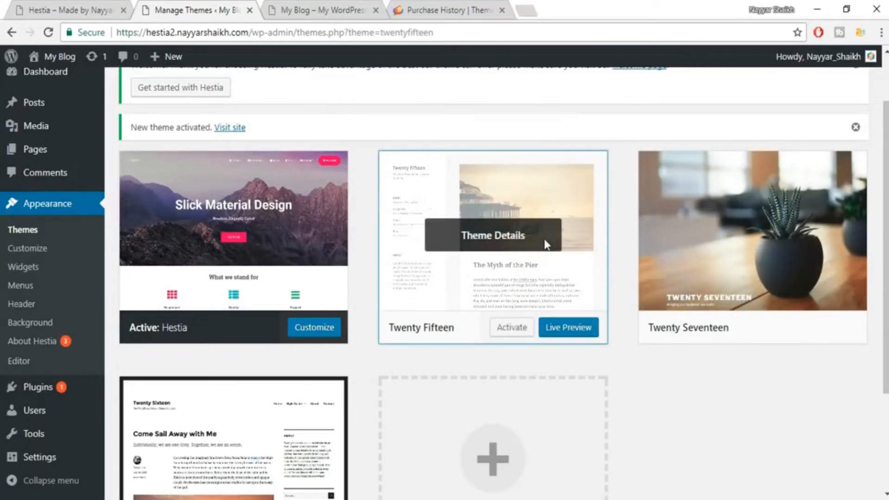
pyautogui.click(844, 470)
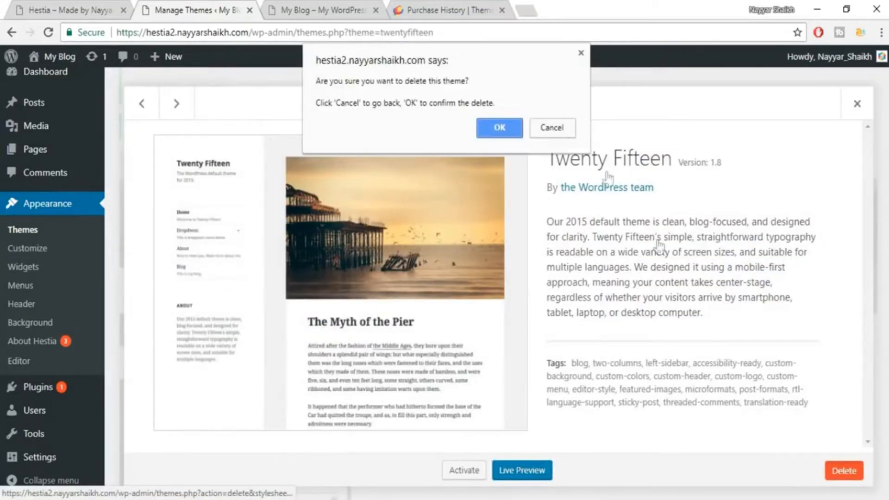
pyautogui.click(498, 133)
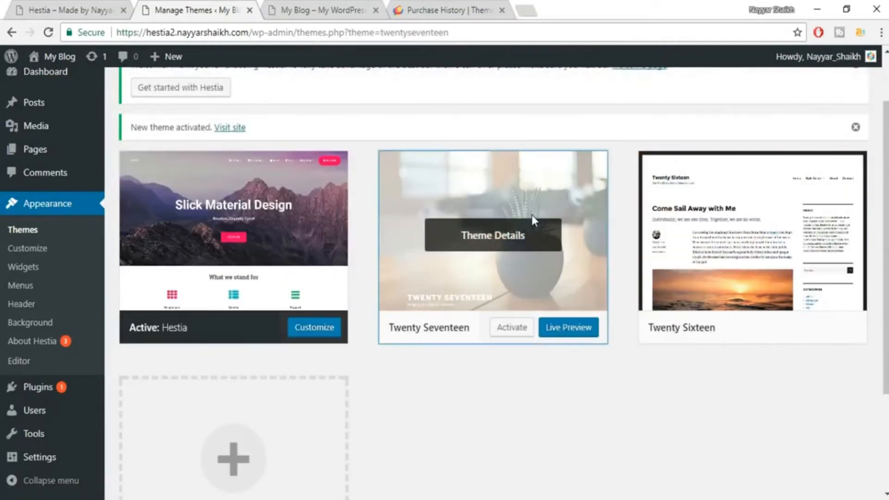
pyautogui.click(532, 215)
pyautogui.click(844, 472)
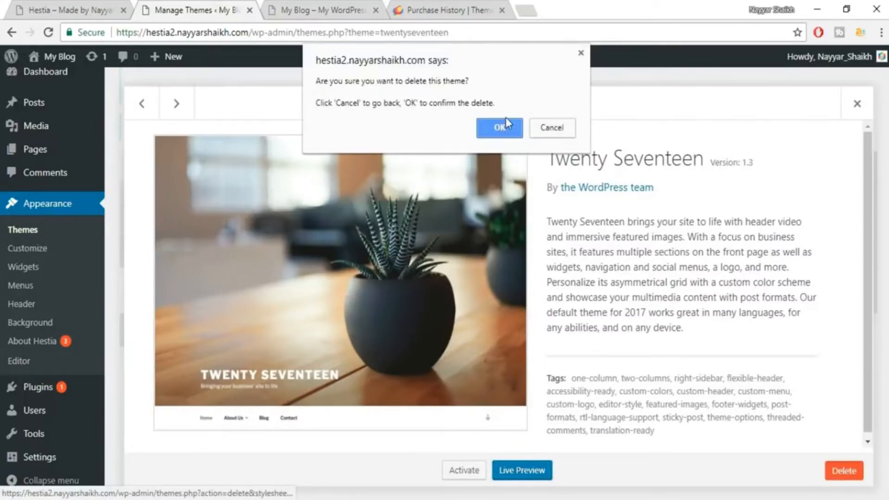
pyautogui.click(498, 130)
pyautogui.click(504, 273)
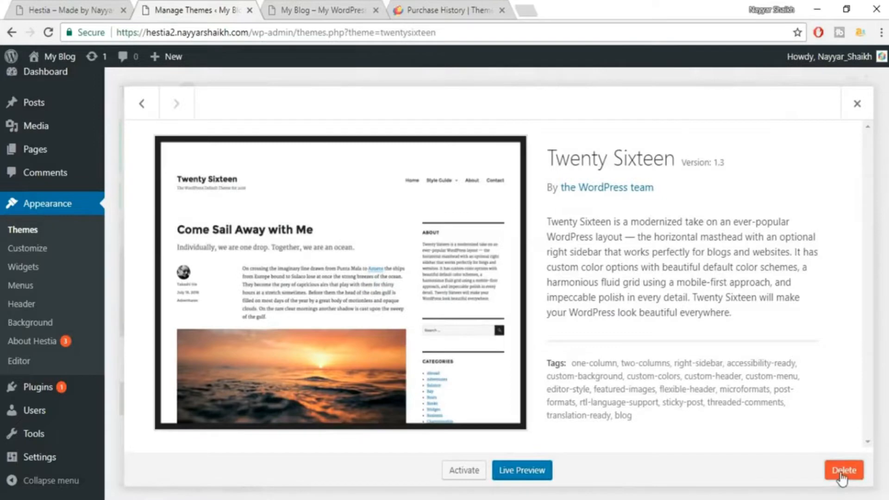
pyautogui.click(842, 472)
pyautogui.click(497, 128)
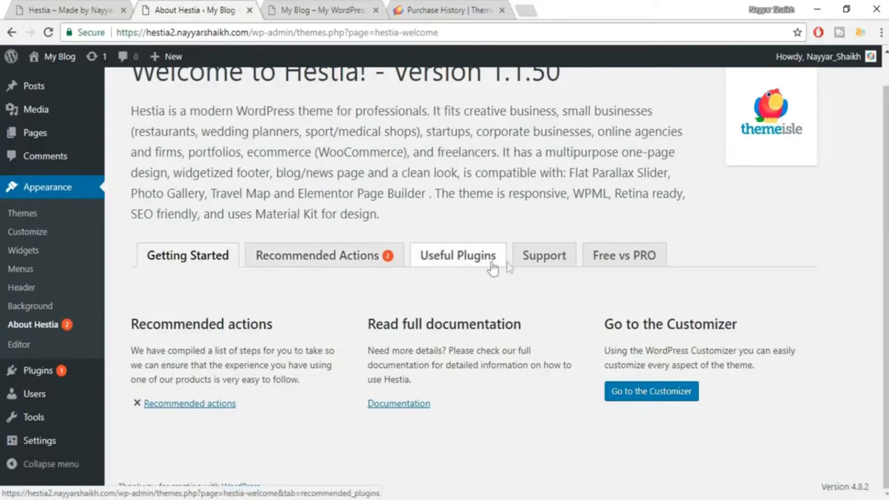
# Install and activate ThemeIsle Companion and Pirate Forms from Hestia's Recommended Actions, then view Useful Plugins
pyautogui.click(342, 267)
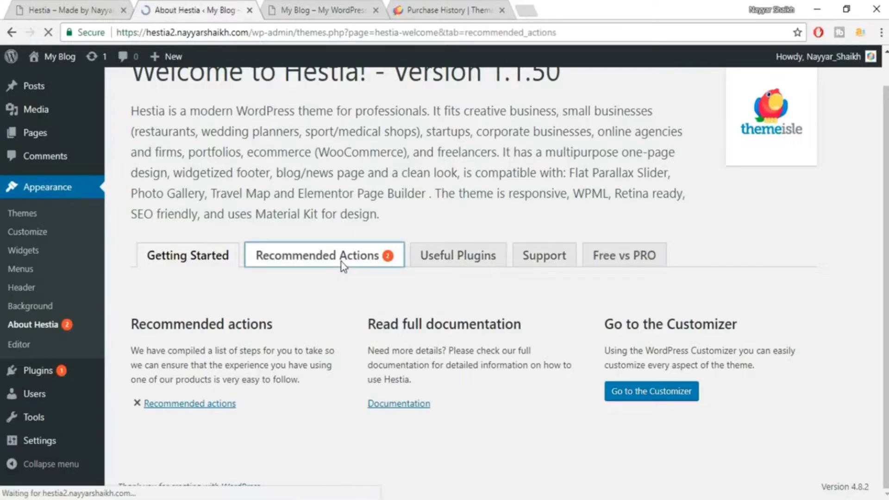
pyautogui.scroll(-2, 441, 259)
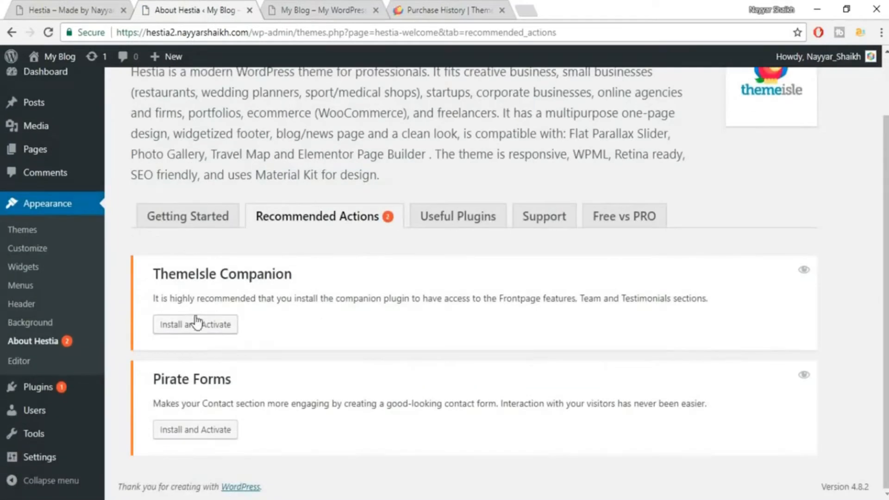
pyautogui.click(222, 327)
pyautogui.click(210, 430)
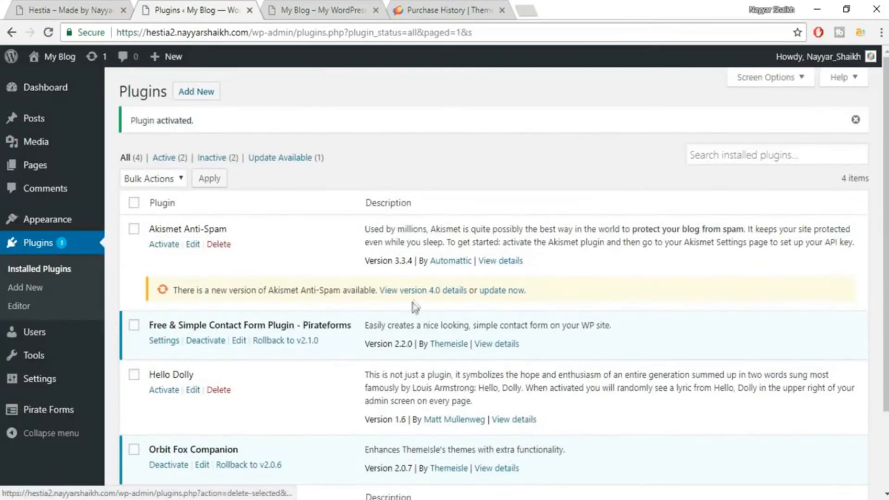
pyautogui.click(11, 33)
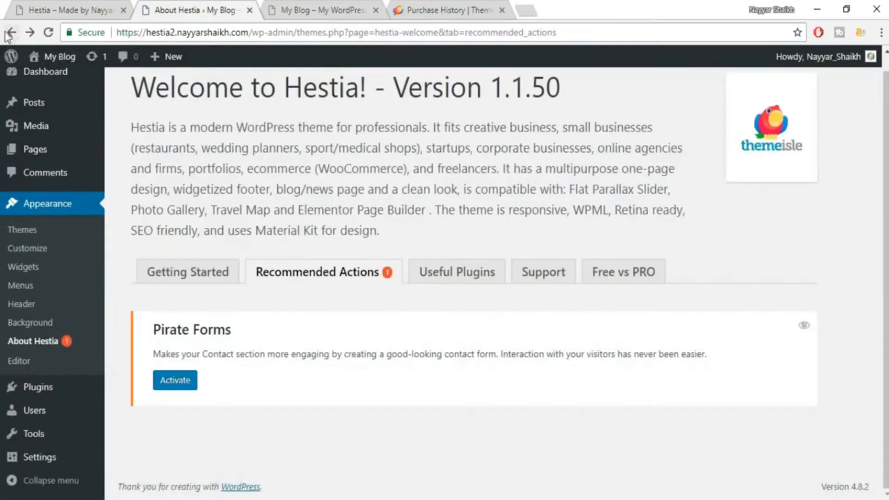
pyautogui.click(480, 283)
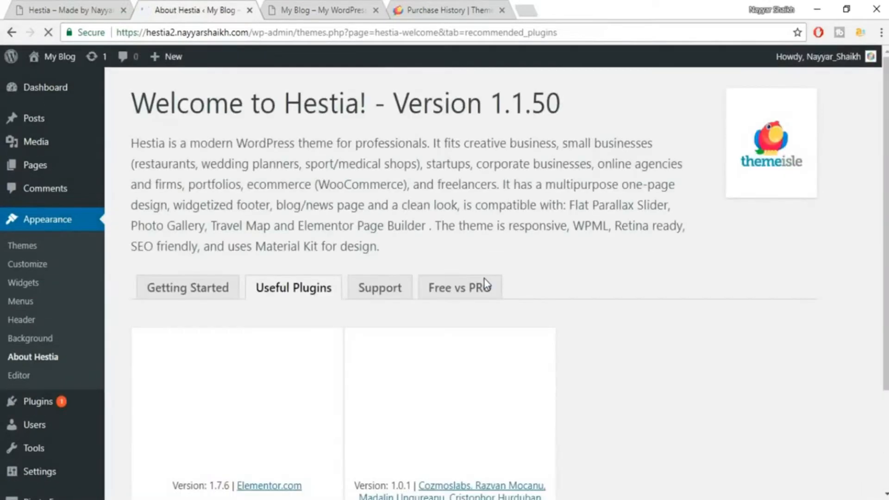
# Install and activate Elementor Page Builder and TranslatePress, choosing Don't Reload when prompted
pyautogui.scroll(-3, 541, 319)
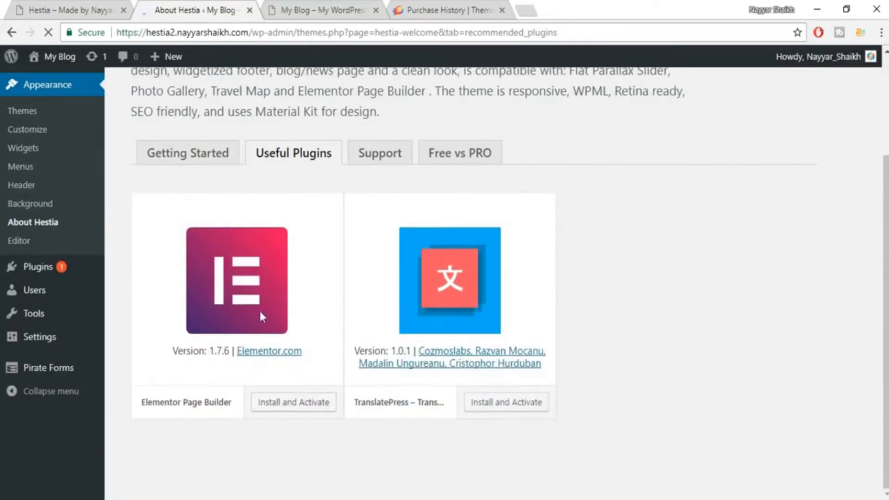
pyautogui.click(291, 413)
pyautogui.click(514, 404)
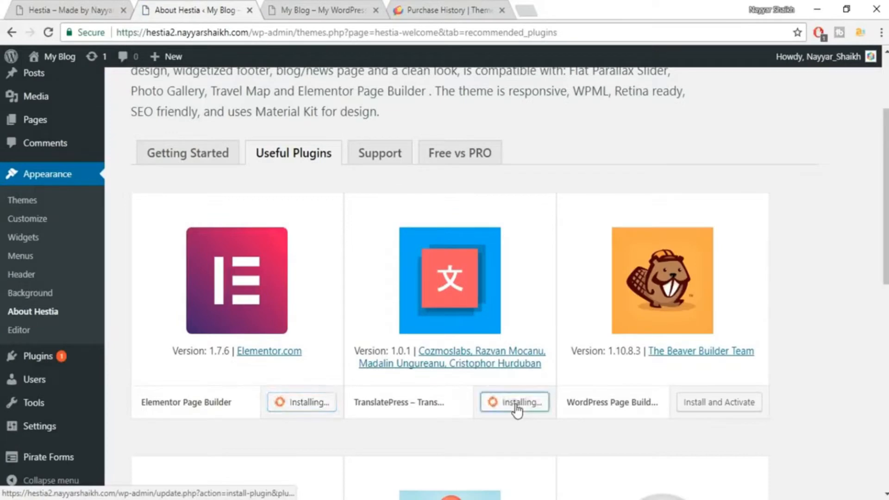
pyautogui.scroll(-4, 740, 324)
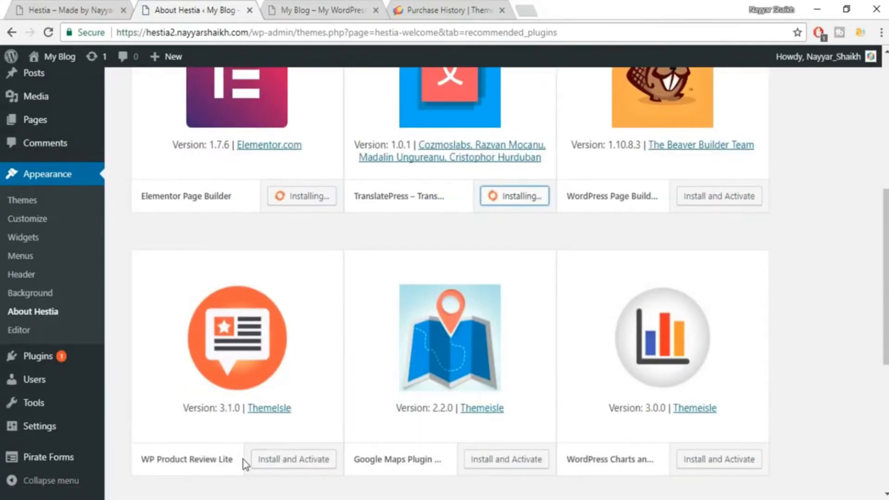
pyautogui.scroll(3, 244, 463)
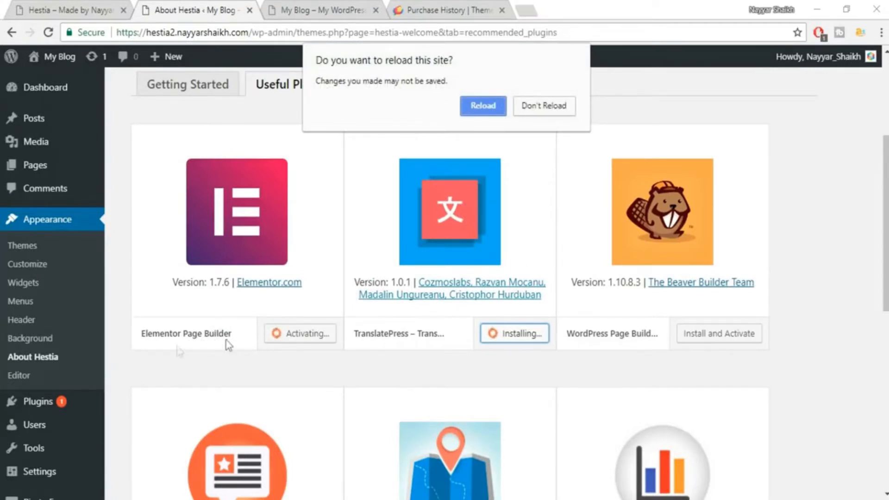
pyautogui.click(545, 105)
pyautogui.scroll(-3, 843, 232)
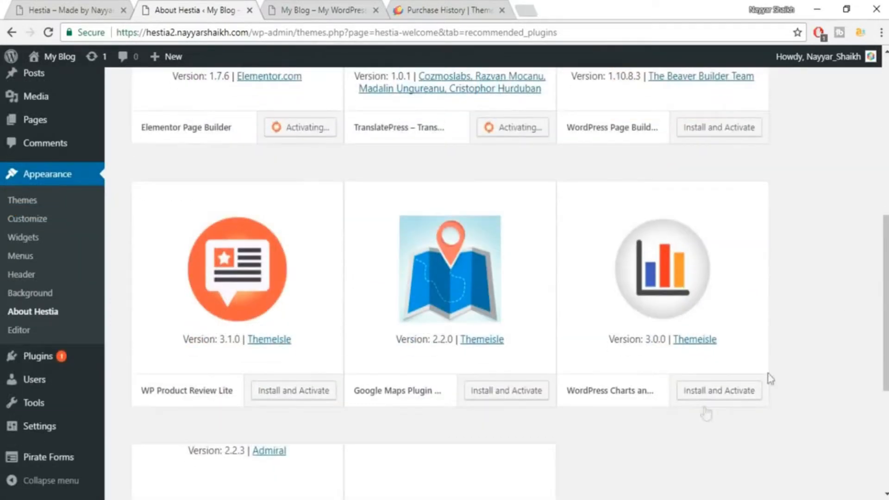
pyautogui.scroll(-3, 720, 401)
pyautogui.scroll(-3, 722, 401)
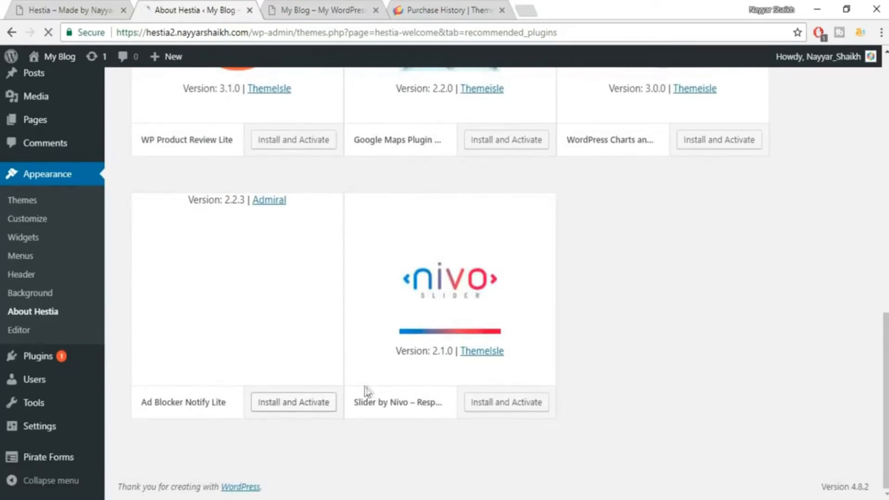
pyautogui.scroll(3, 516, 341)
pyautogui.scroll(5, 515, 340)
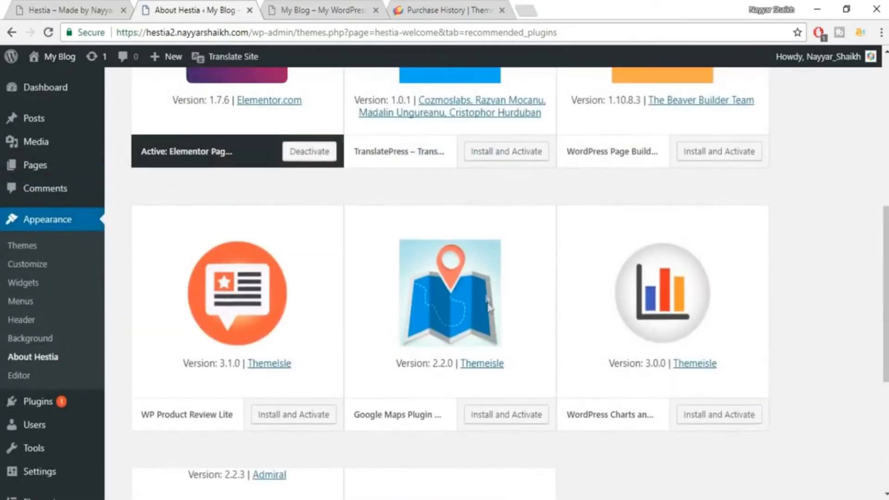
pyautogui.scroll(-1, 838, 363)
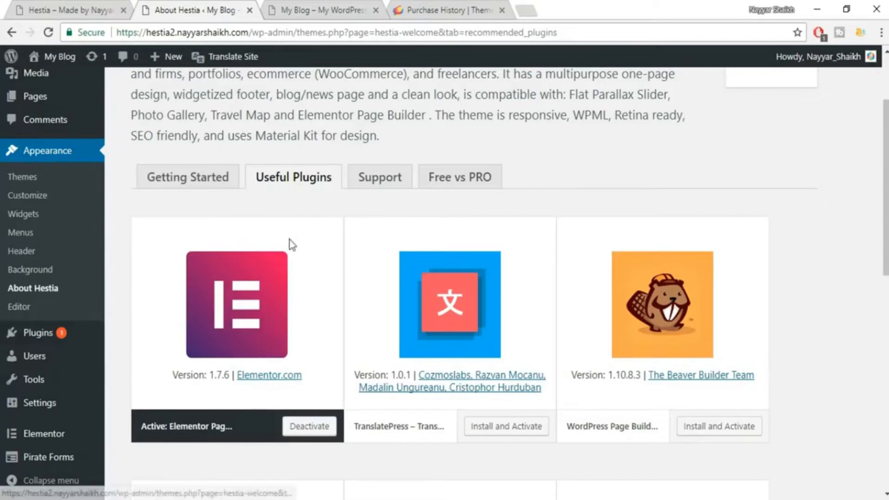
pyautogui.click(333, 8)
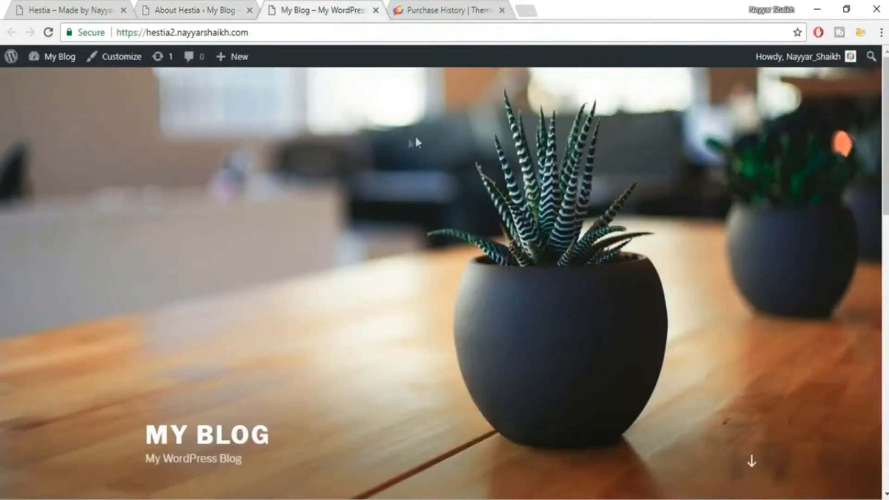
pyautogui.click(49, 32)
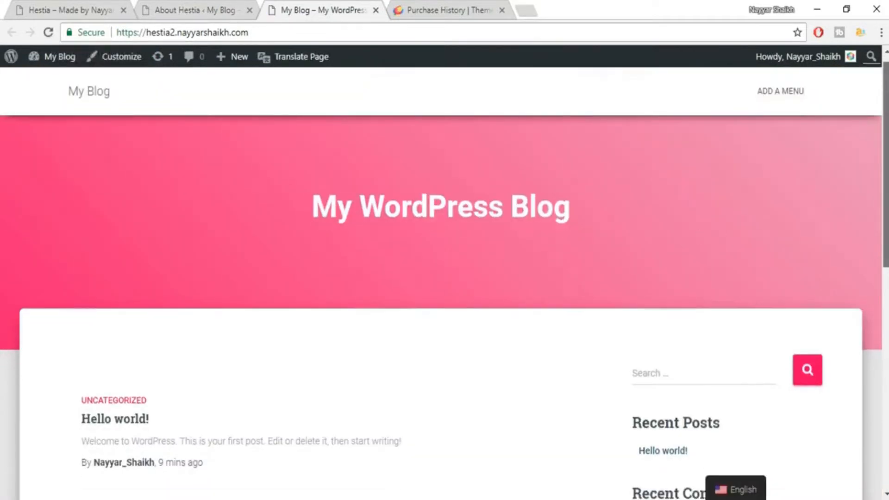
pyautogui.scroll(-10, 444, 278)
pyautogui.scroll(10, 444, 278)
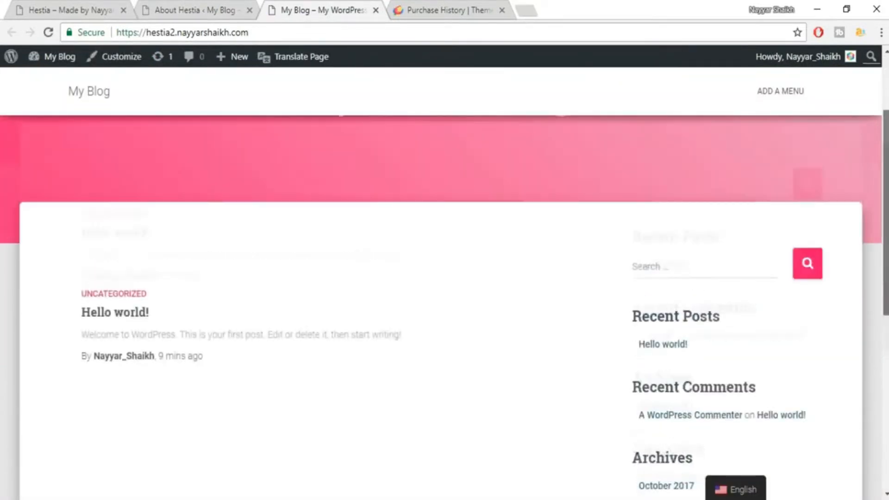
pyautogui.click(59, 8)
pyautogui.moveTo(886, 111)
pyautogui.mouseDown()
pyautogui.moveTo(886, 297)
pyautogui.moveTo(885, 109)
pyautogui.mouseUp()
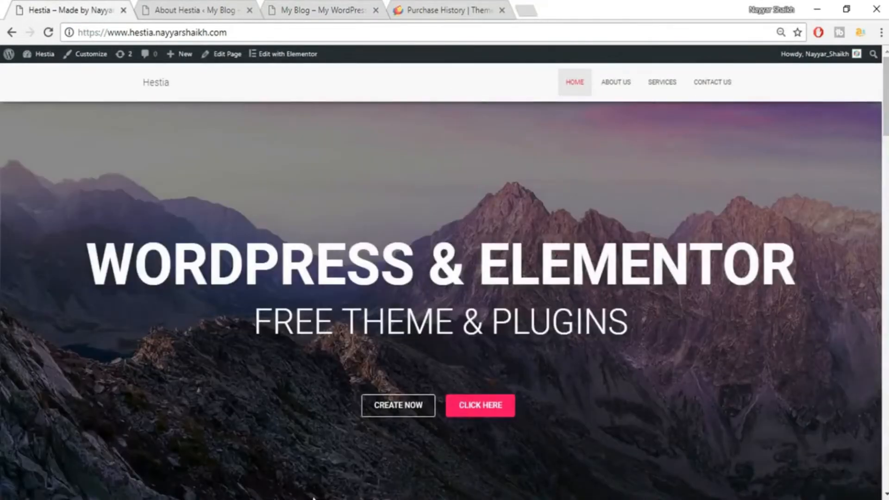
pyautogui.click(221, 4)
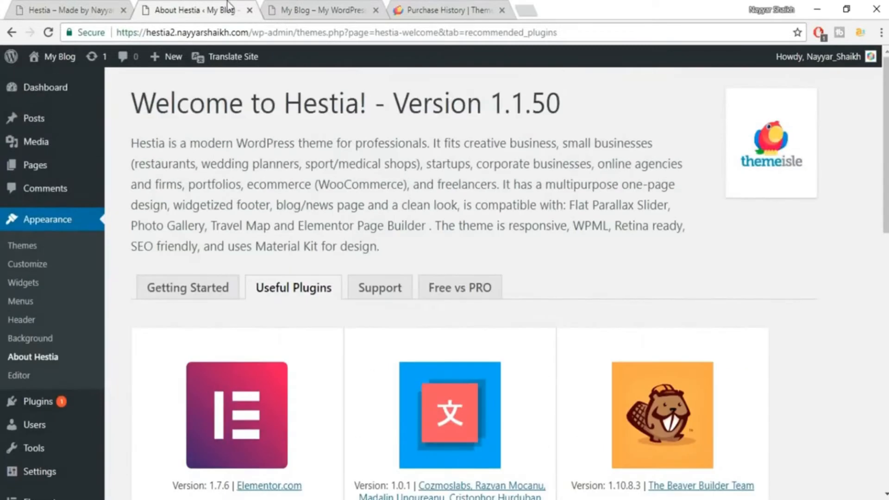
pyautogui.click(20, 6)
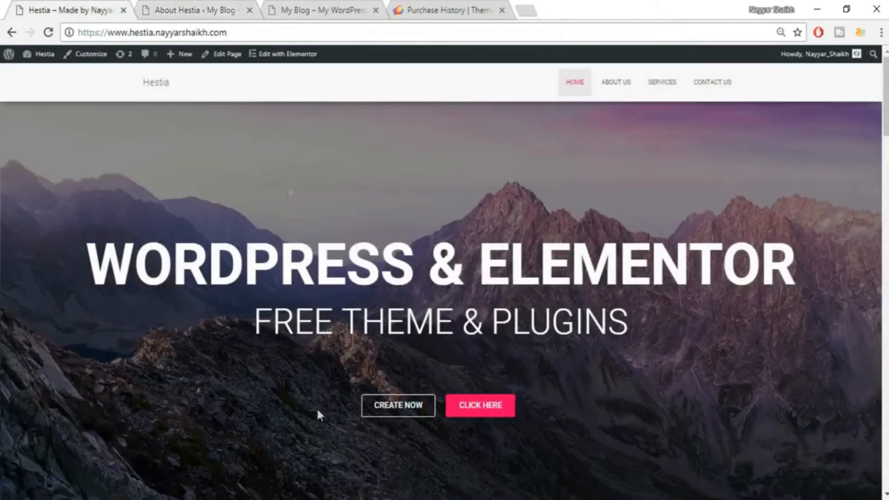
pyautogui.click(200, 6)
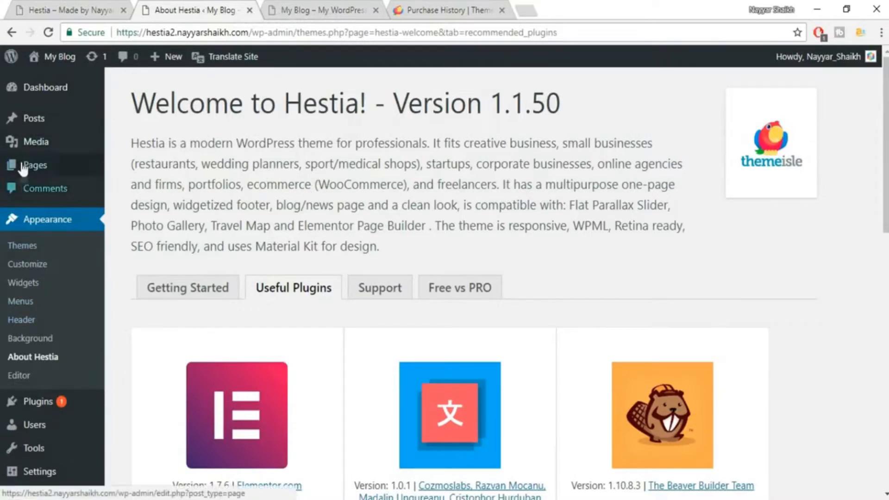
# Title the page 'Home Page', apply the Page Builder Full Width template, and publish it
pyautogui.moveTo(47, 172)
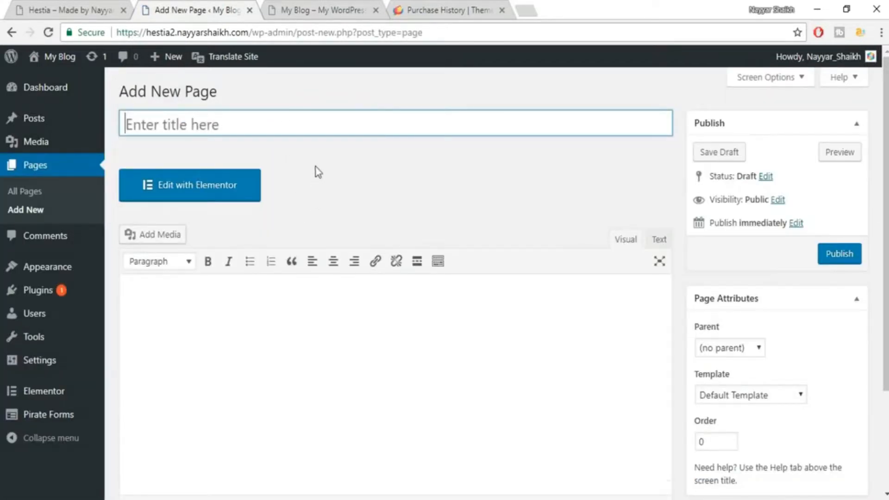
pyautogui.write('me Page')
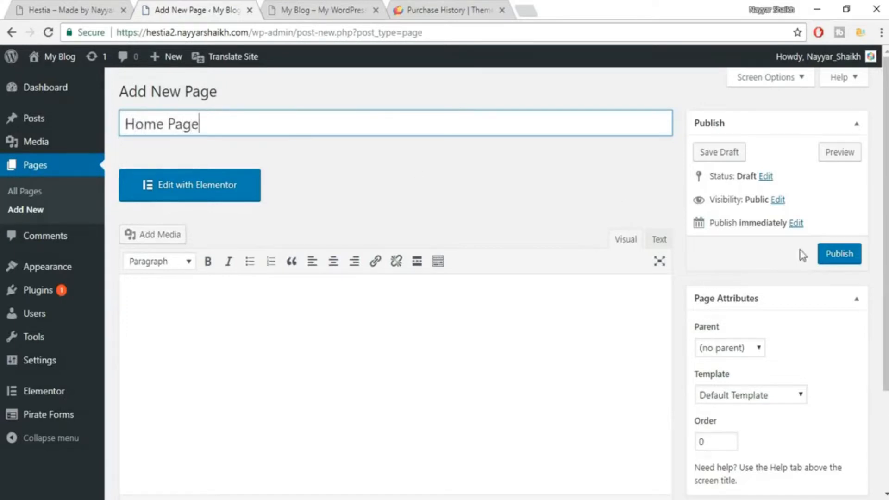
pyautogui.scroll(-1, 764, 255)
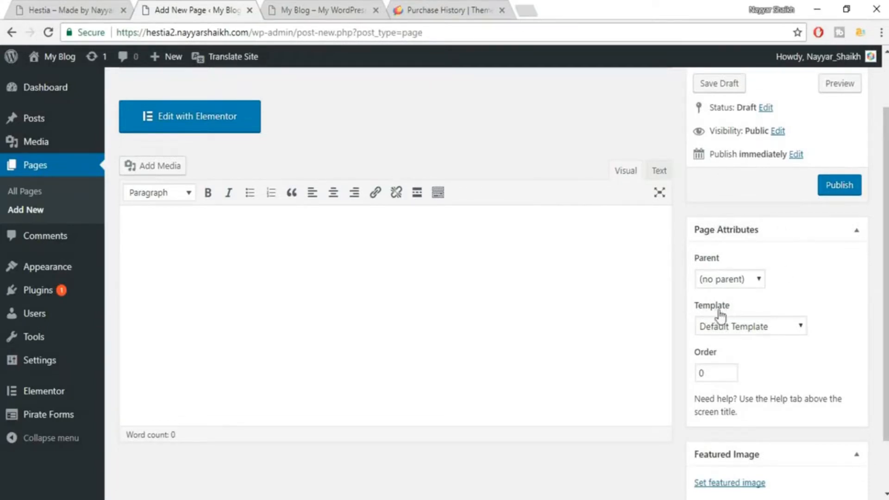
pyautogui.click(739, 329)
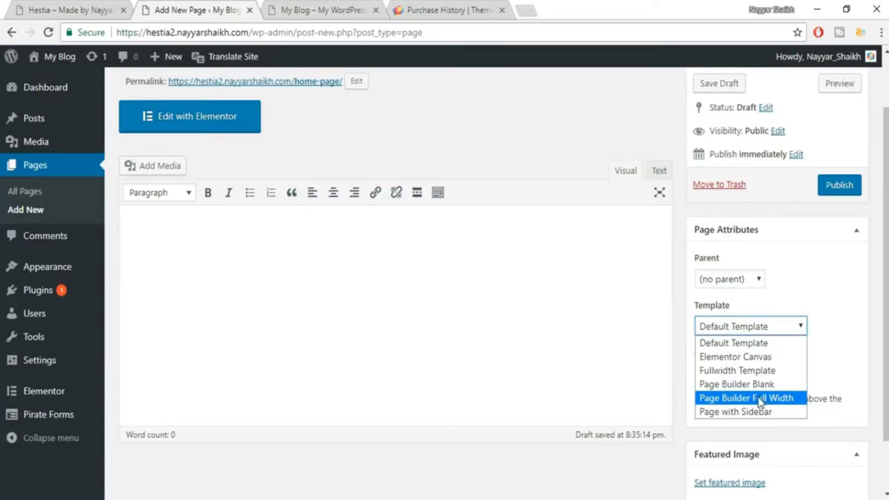
pyautogui.click(764, 399)
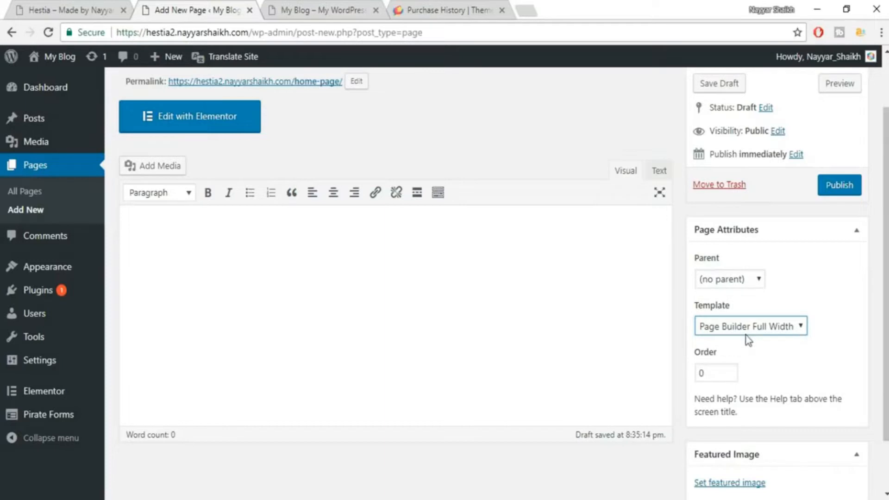
pyautogui.click(844, 188)
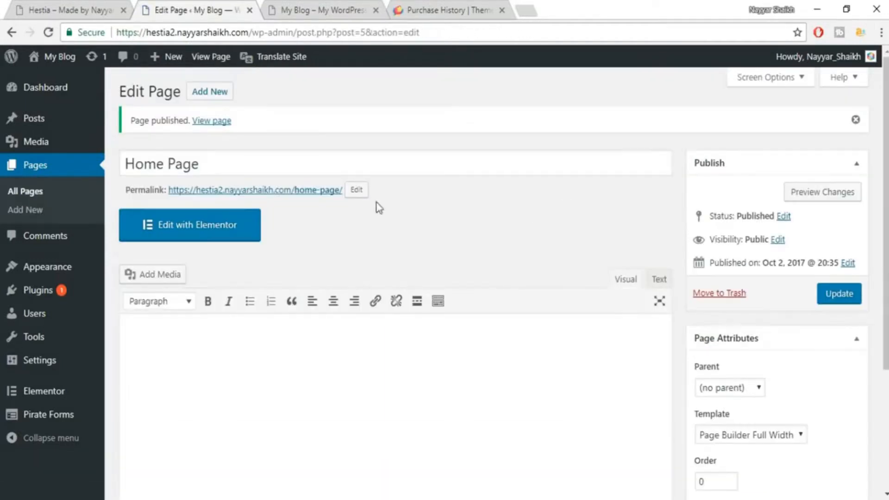
# Open the published Home Page in a new browser tab
pyautogui.rightClick(216, 122)
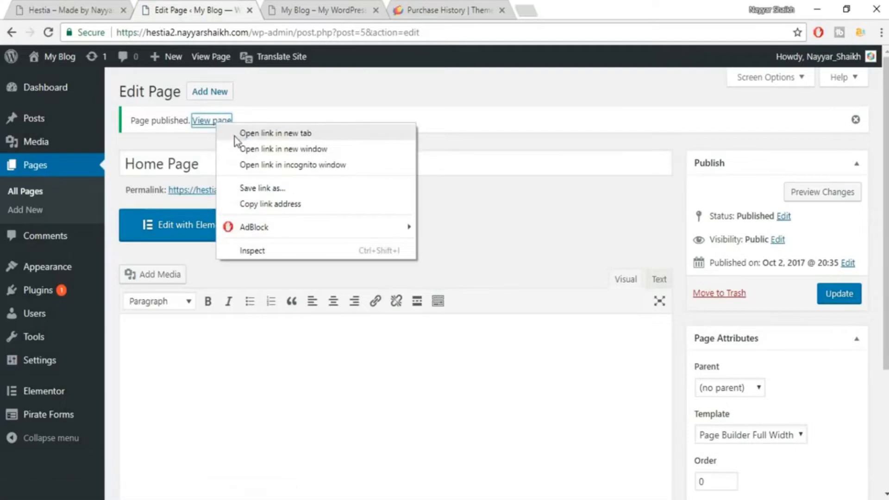
pyautogui.click(238, 134)
pyautogui.click(299, 8)
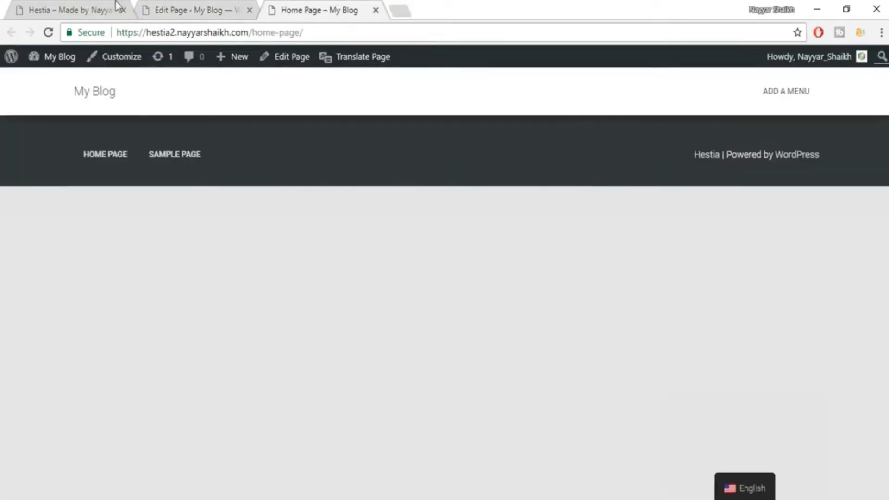
# Compare the blank Home Page with the Hestia demo, then return to the page editor
pyautogui.click(69, 9)
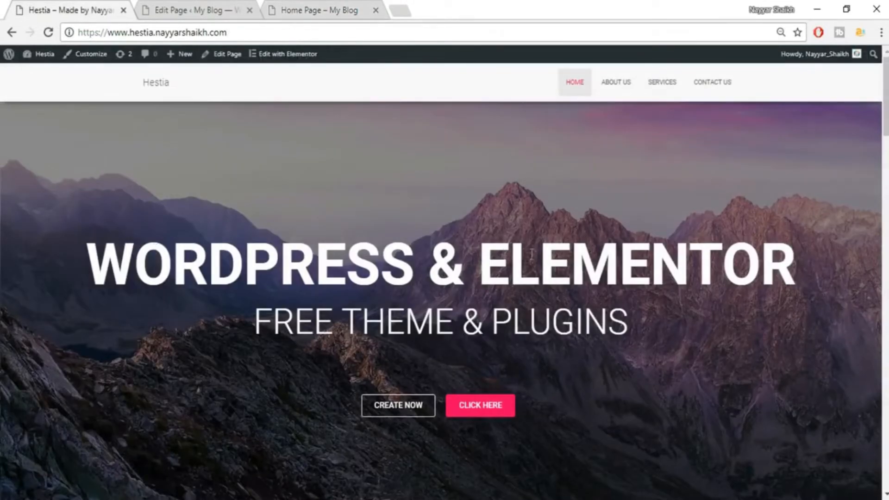
pyautogui.click(203, 9)
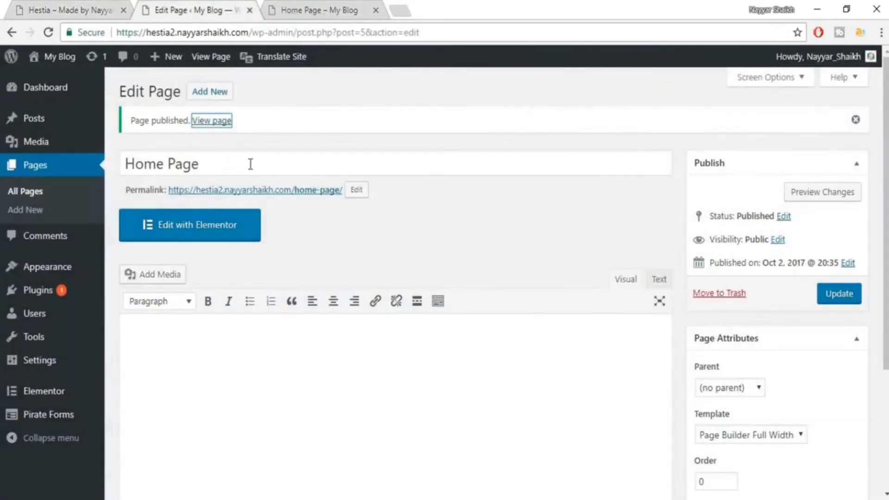
pyautogui.click(324, 9)
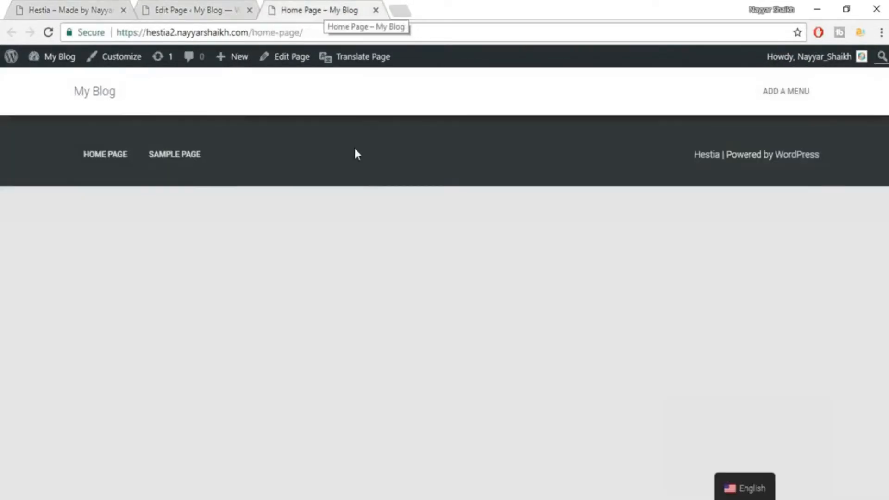
pyautogui.click(200, 9)
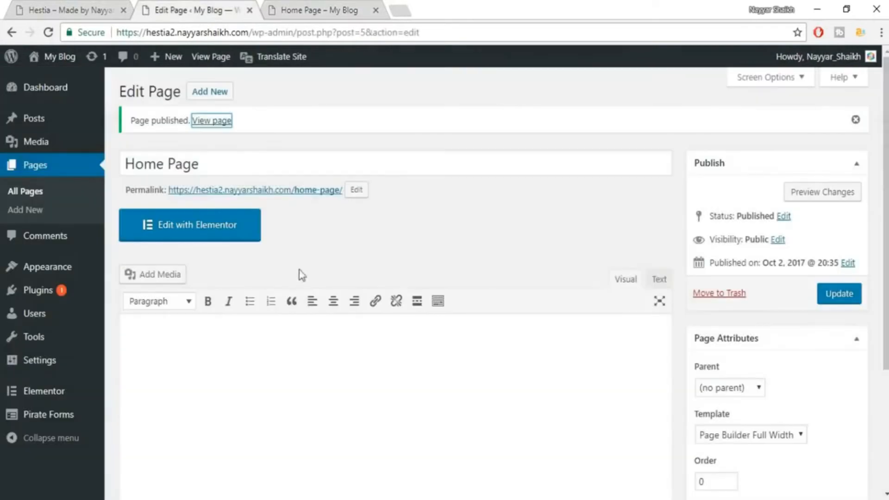
# Launch Elementor on the Home Page, review the Hestia demo, and start adding a new section
pyautogui.click(213, 240)
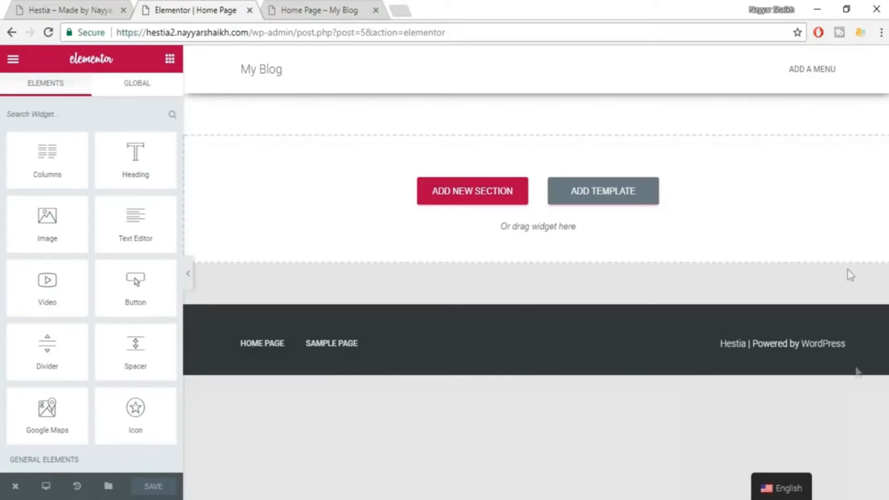
pyautogui.click(91, 5)
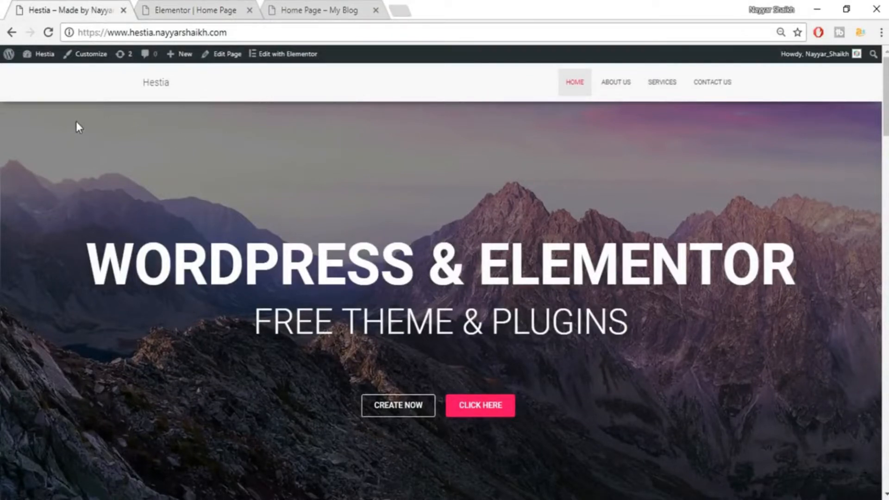
pyautogui.scroll(-8, 76, 125)
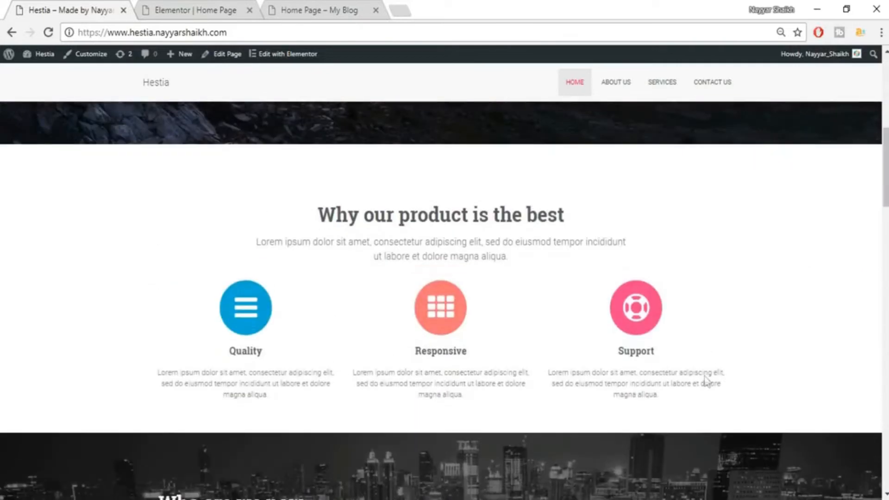
pyautogui.scroll(8, 288, 379)
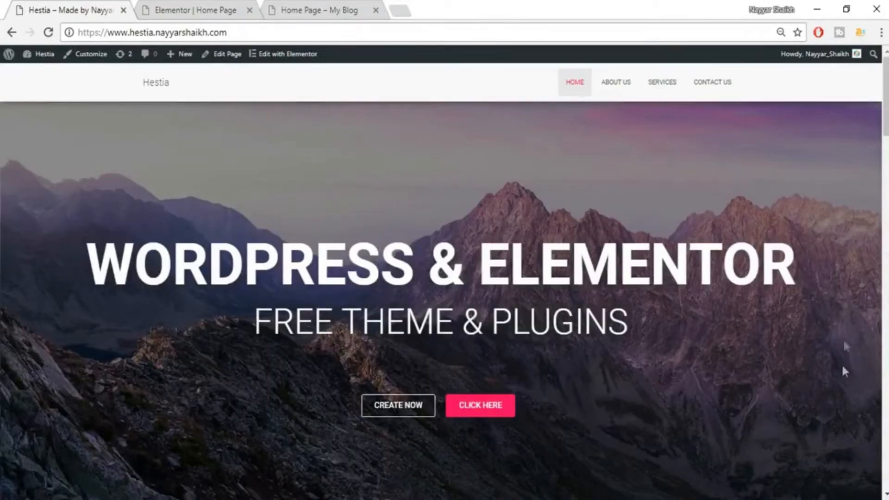
pyautogui.click(200, 6)
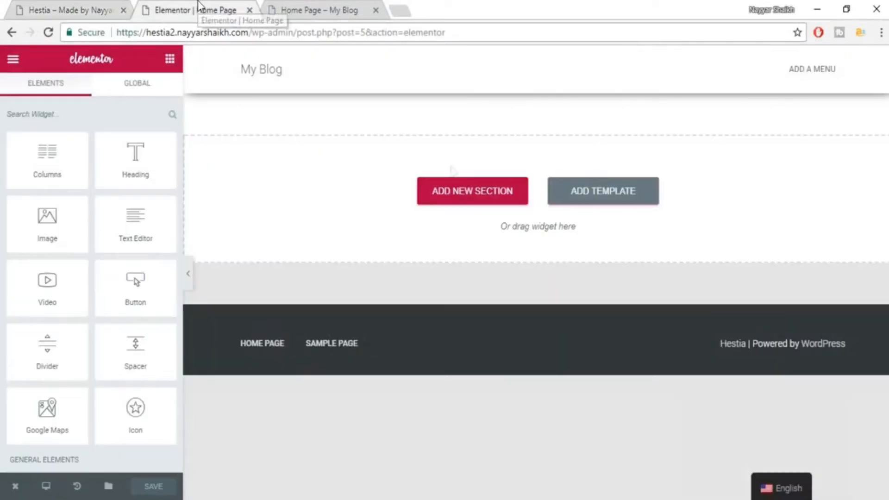
pyautogui.click(485, 206)
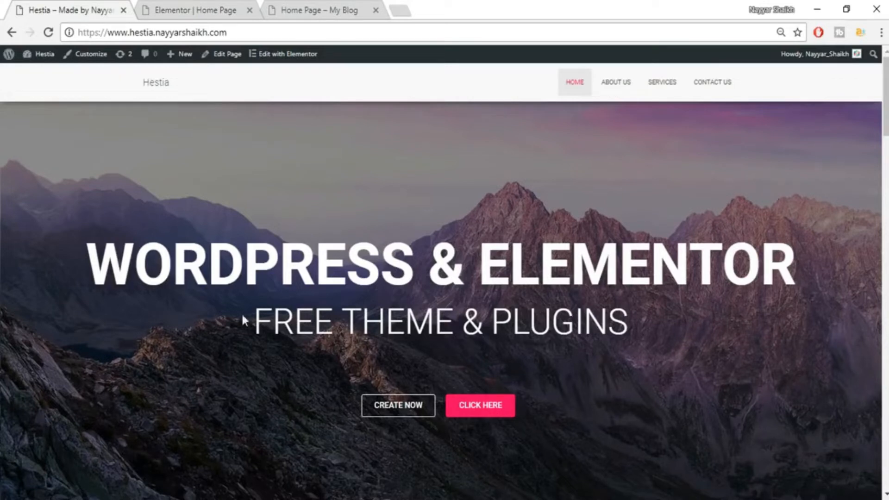
# Add a single-column section to the Home Page, checking it against the Hestia demo
pyautogui.click(221, 7)
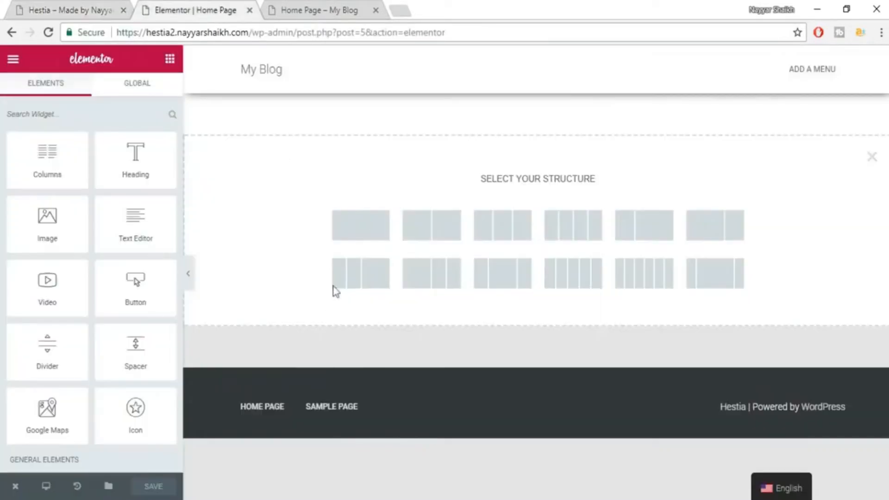
pyautogui.click(369, 237)
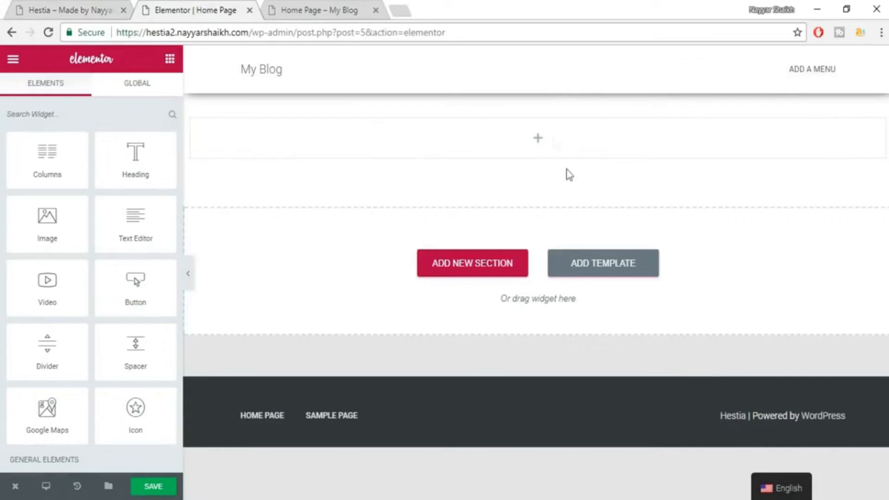
pyautogui.moveTo(532, 143)
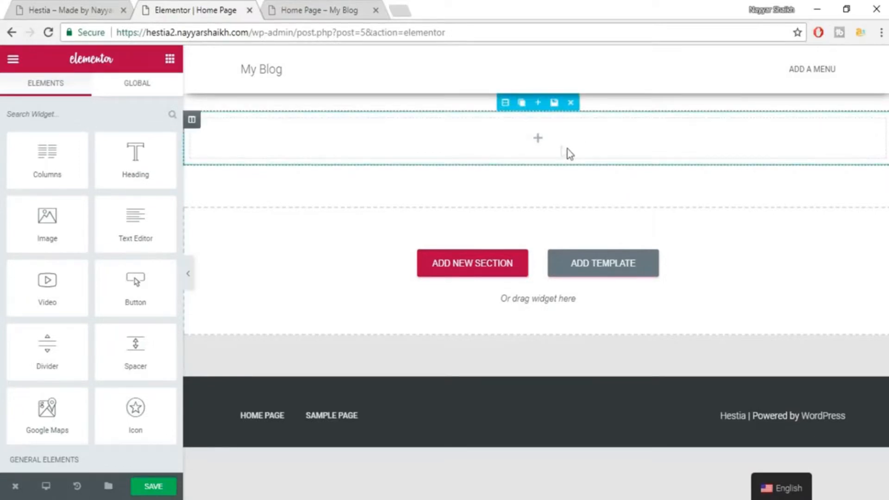
pyautogui.click(106, 8)
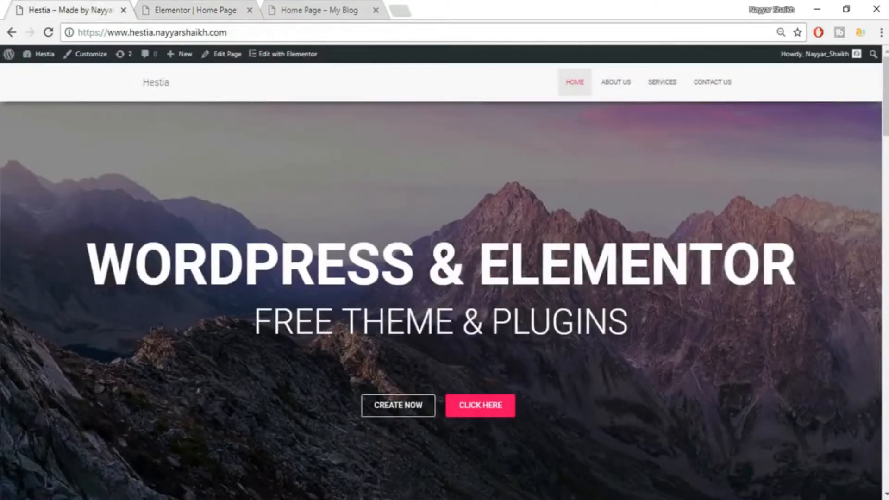
pyautogui.click(222, 6)
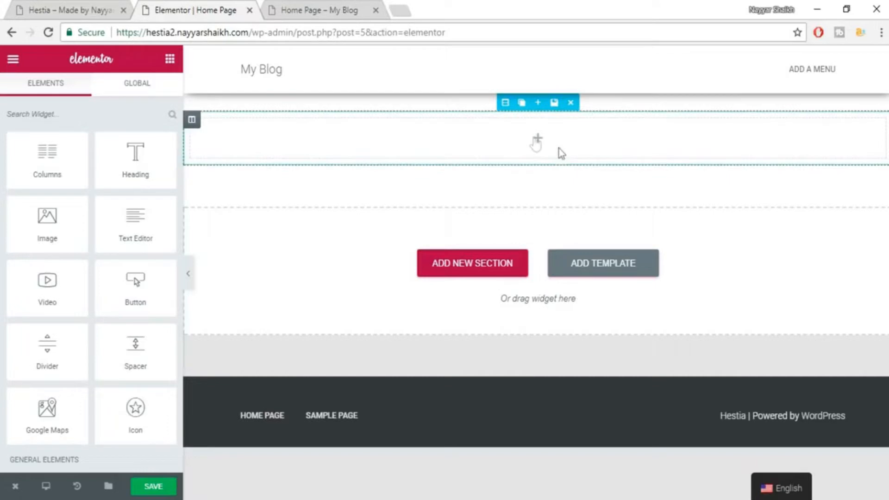
# Turn on Stretch Section and set the section's Content Width to Full Width
pyautogui.click(504, 102)
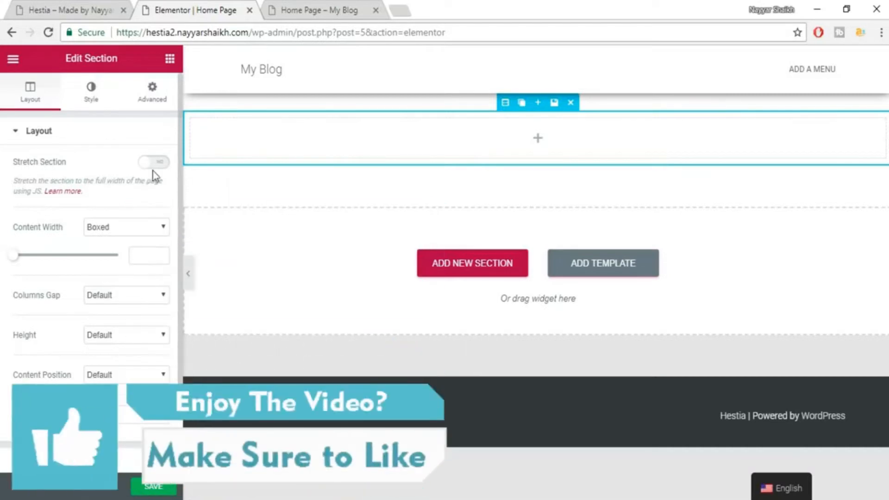
pyautogui.click(100, 6)
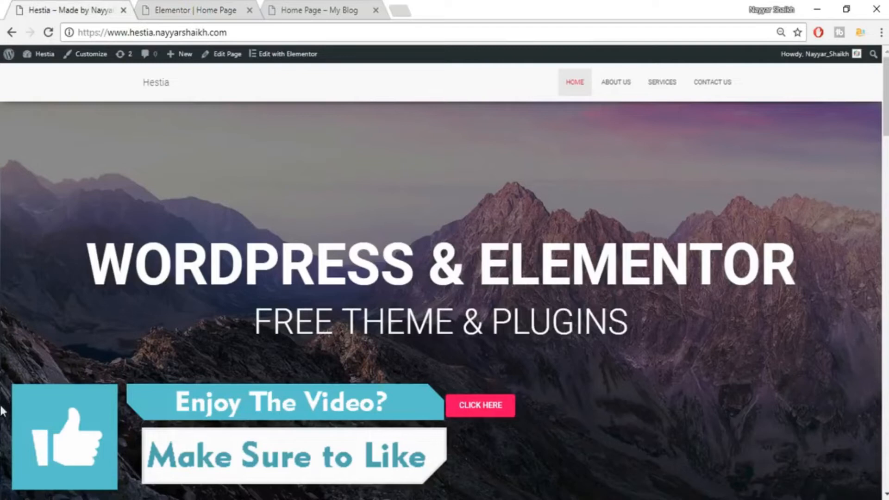
pyautogui.click(201, 2)
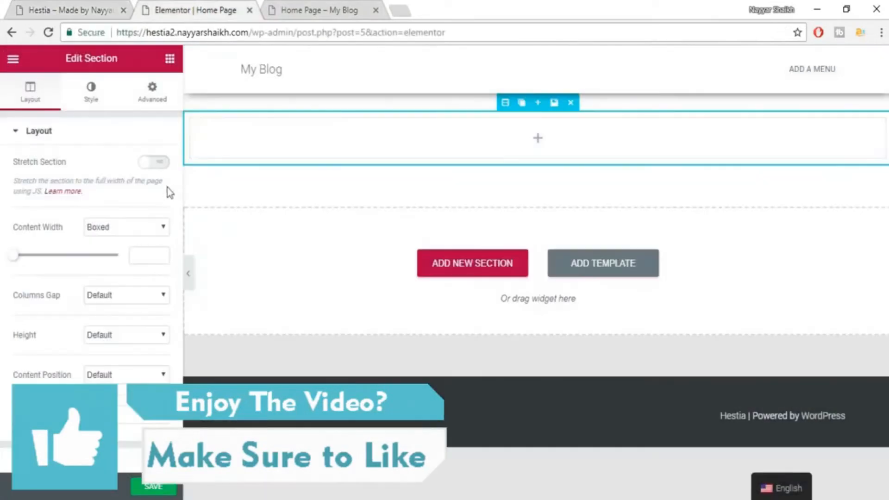
pyautogui.click(154, 163)
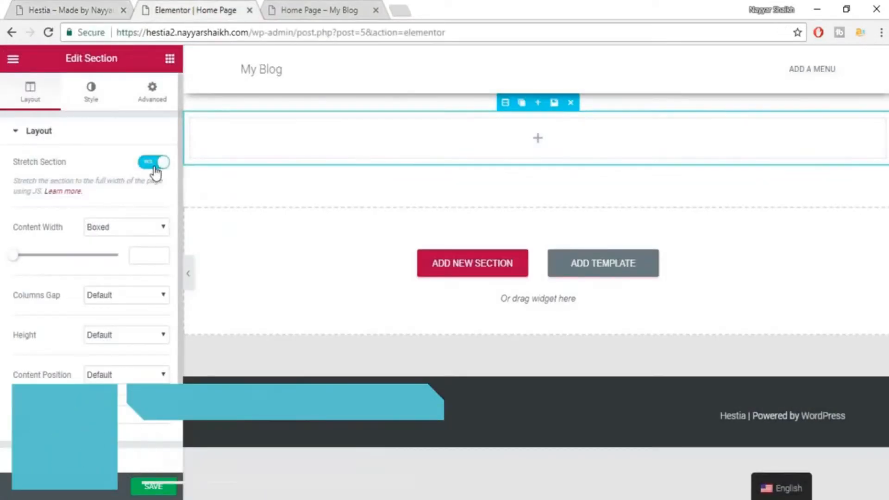
pyautogui.click(125, 229)
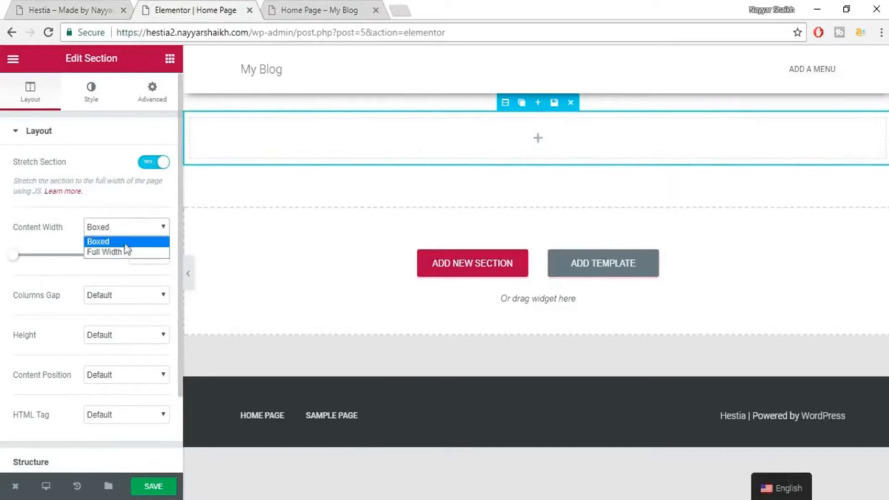
pyautogui.click(123, 255)
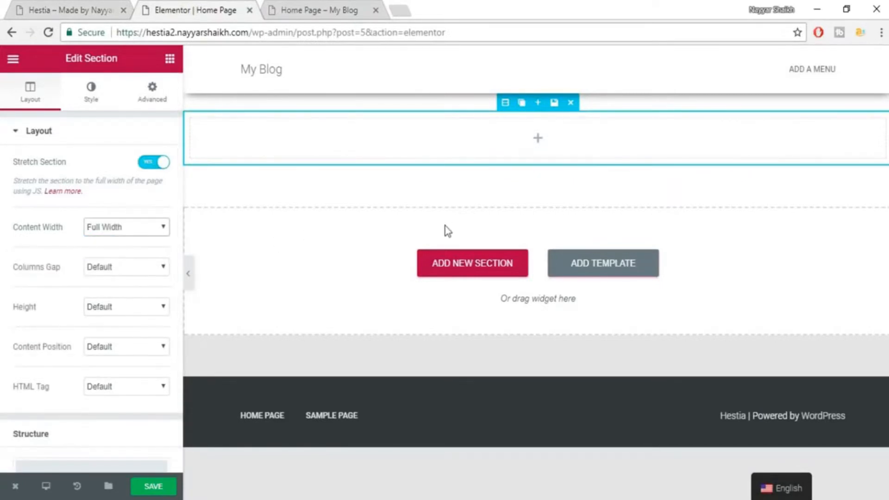
pyautogui.scroll(-2, 107, 379)
pyautogui.scroll(2, 127, 398)
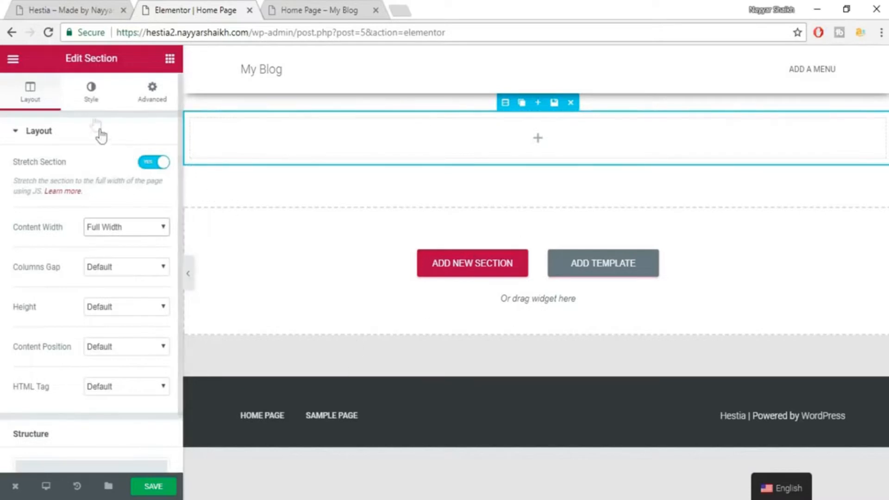
# Switch the section background to Classic and clear the trial green #61ce70 colour
pyautogui.click(93, 103)
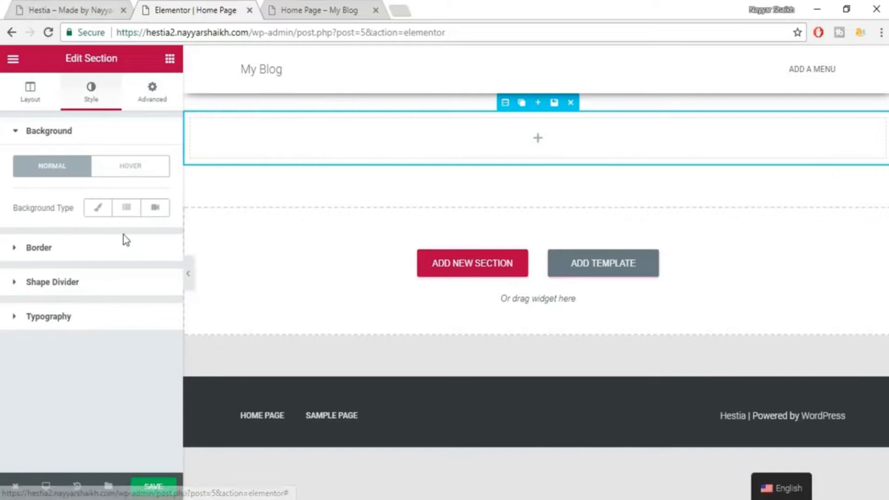
pyautogui.click(41, 9)
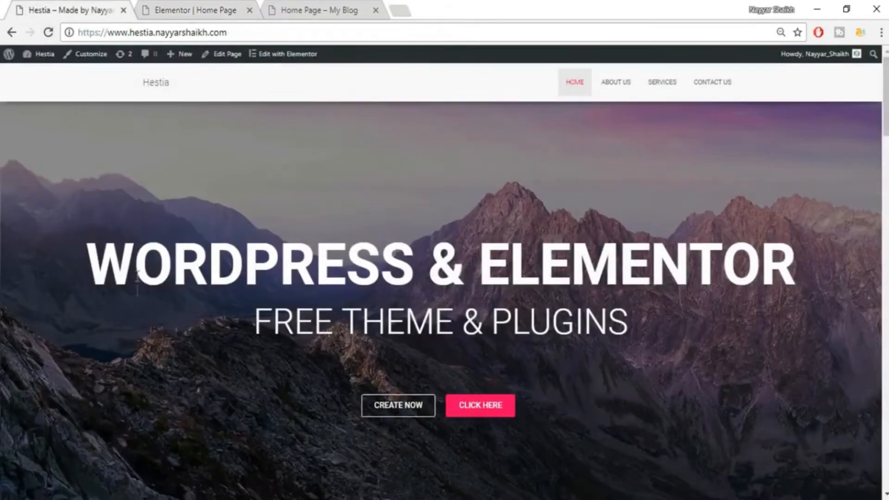
pyautogui.click(166, 6)
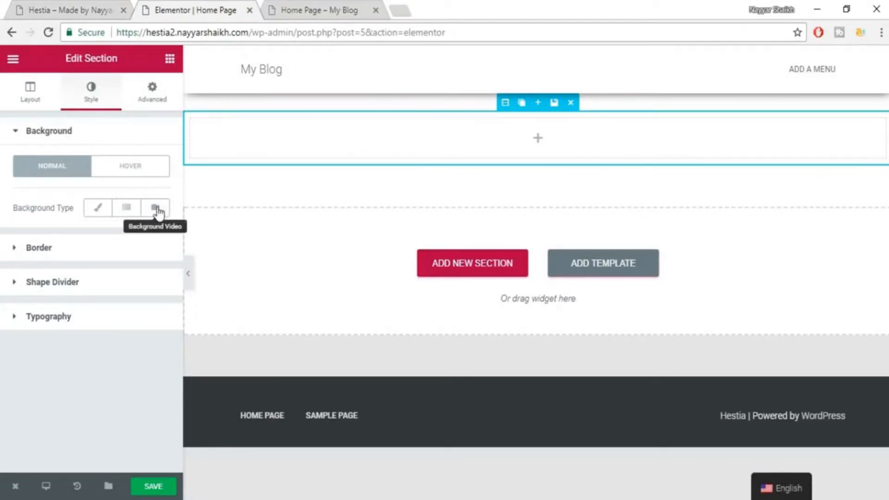
pyautogui.click(100, 210)
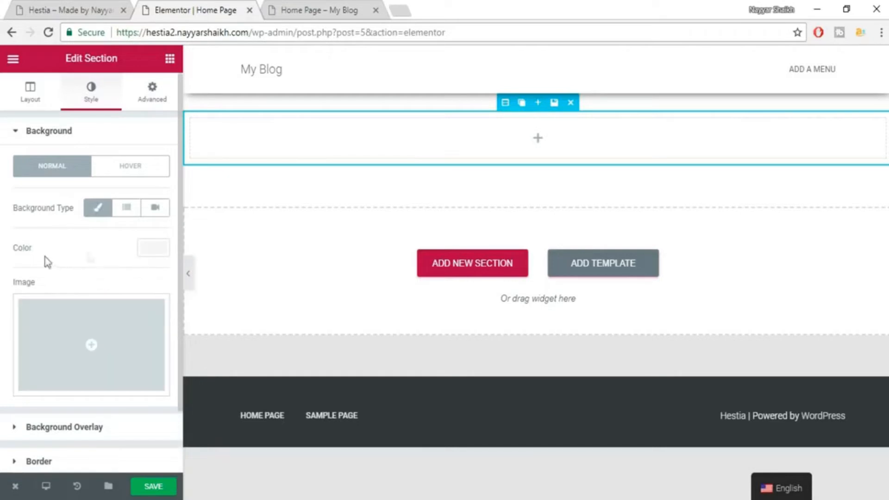
pyautogui.click(153, 250)
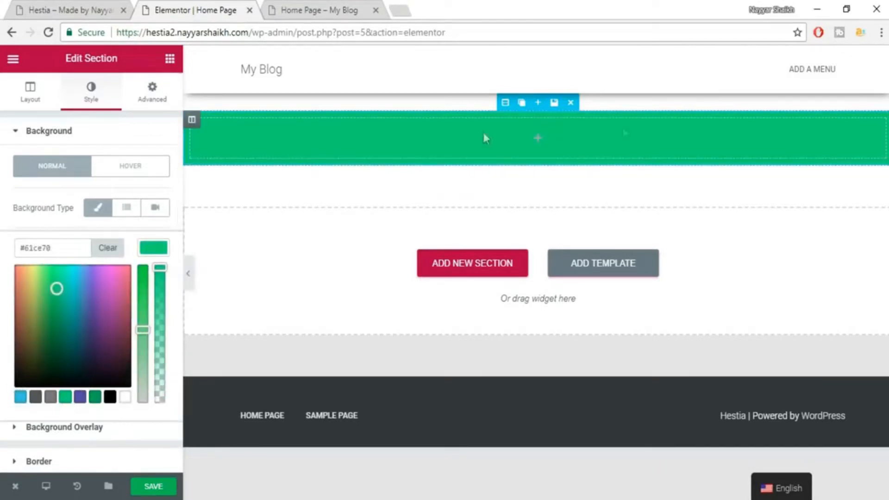
pyautogui.click(106, 250)
pyautogui.click(159, 250)
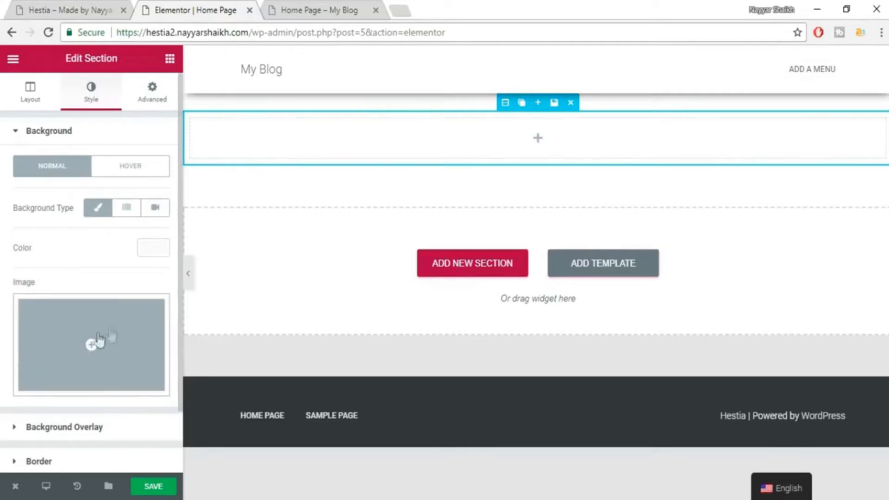
# Upload Mountains_comp.jpg from Desktop > Hestia and insert it as the section's background image
pyautogui.click(90, 348)
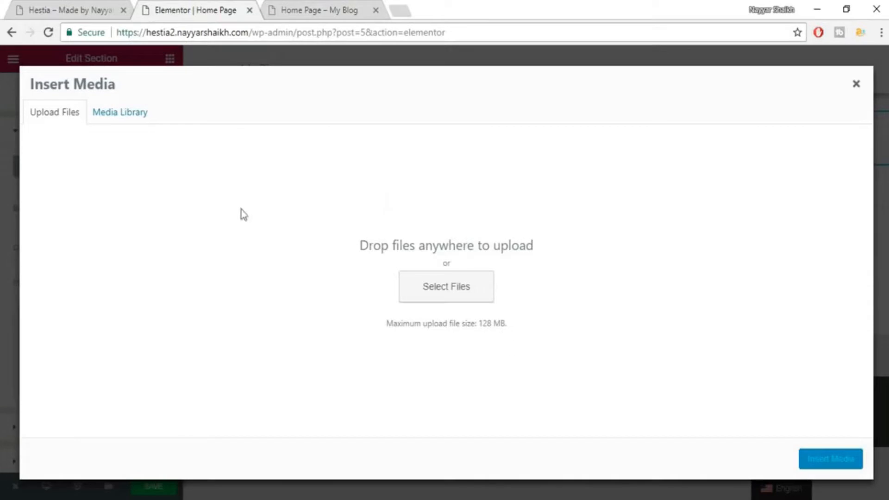
pyautogui.click(430, 285)
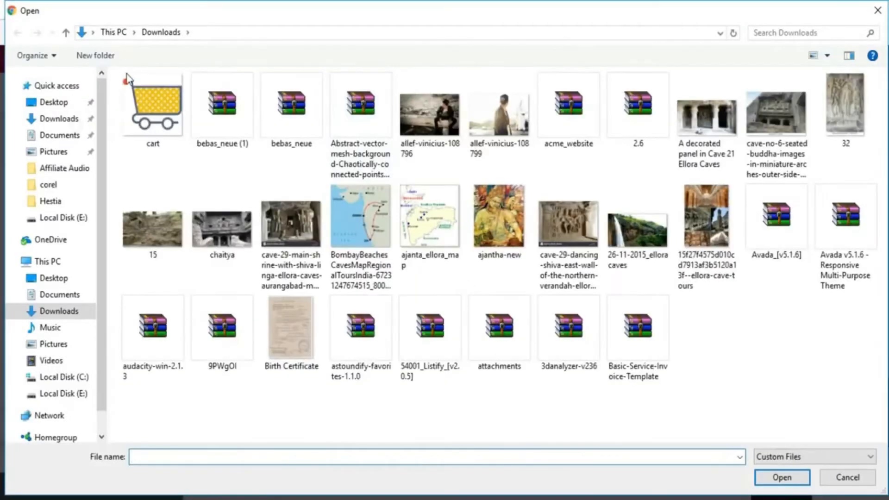
pyautogui.click(51, 201)
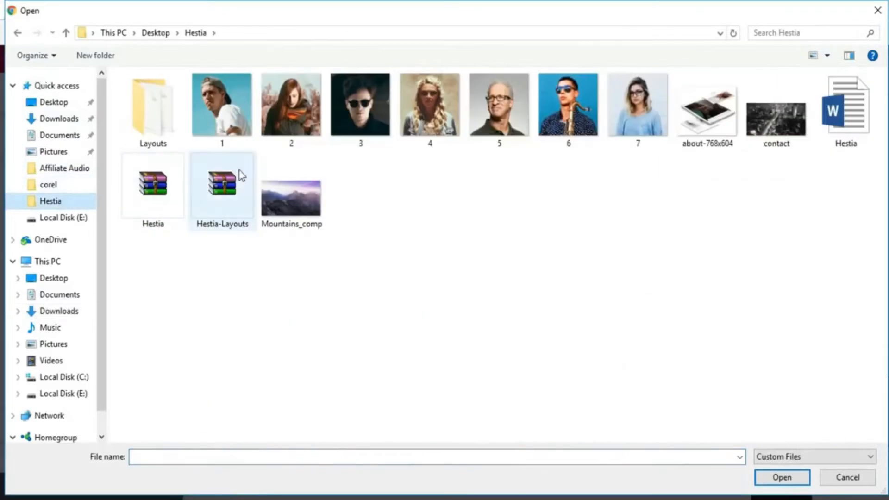
pyautogui.click(292, 199)
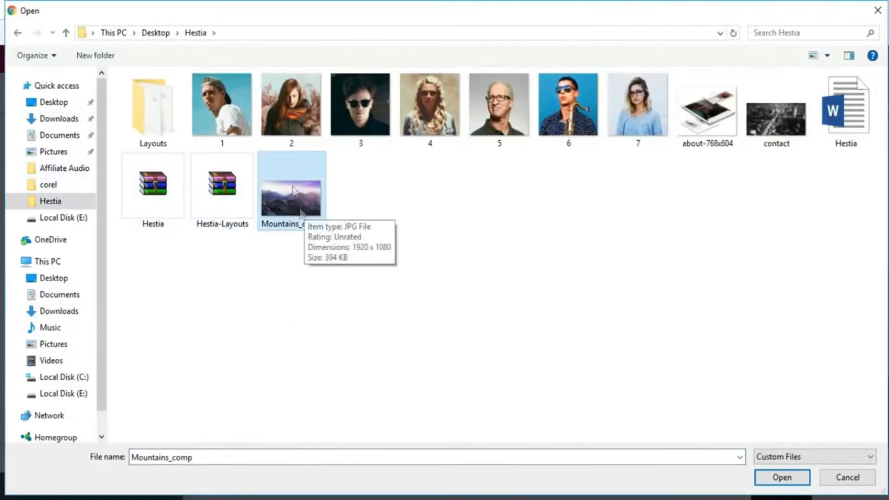
pyautogui.click(764, 477)
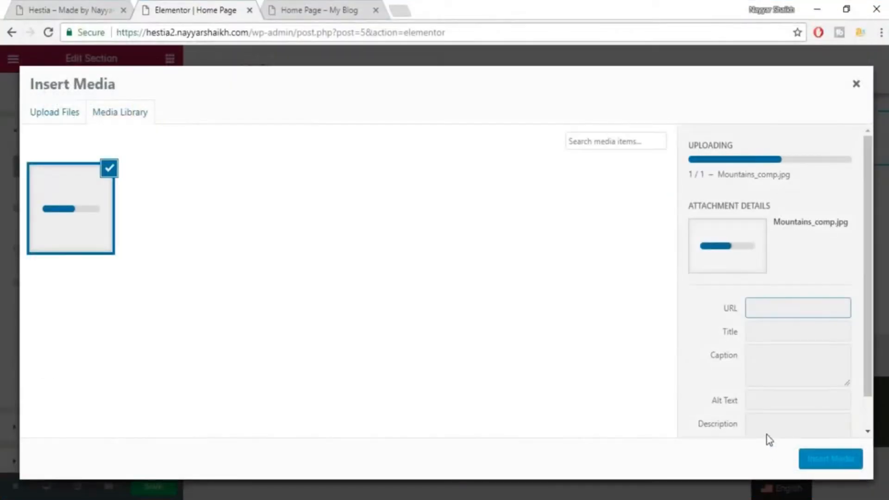
pyautogui.click(819, 463)
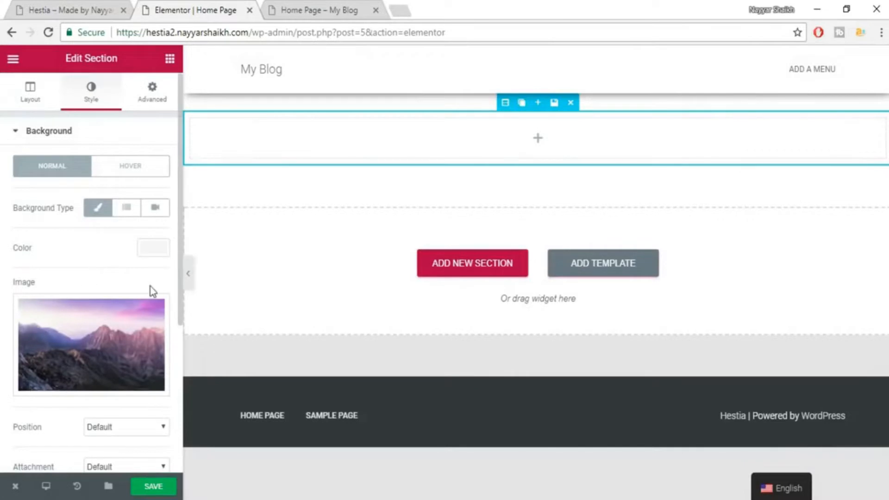
# Size the mountain background image to Cover and bring up the section's Layout settings
pyautogui.scroll(-3, 157, 309)
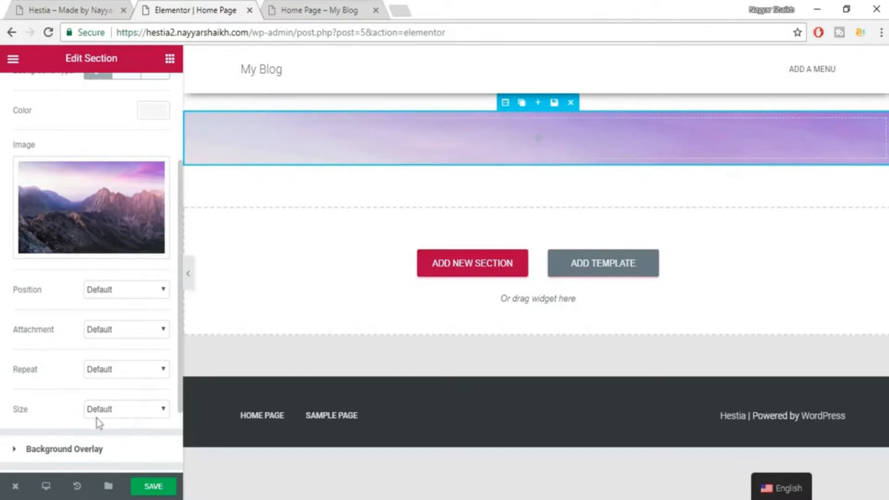
pyautogui.scroll(-2, 111, 420)
pyautogui.click(127, 340)
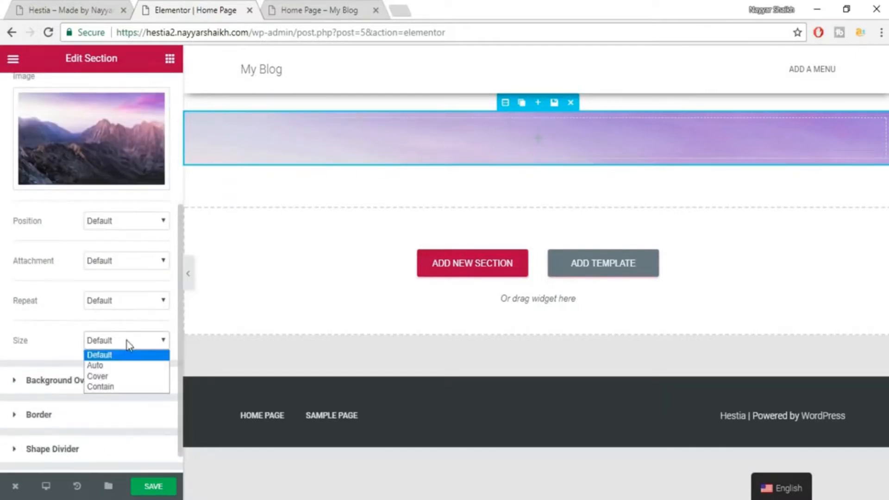
pyautogui.click(120, 376)
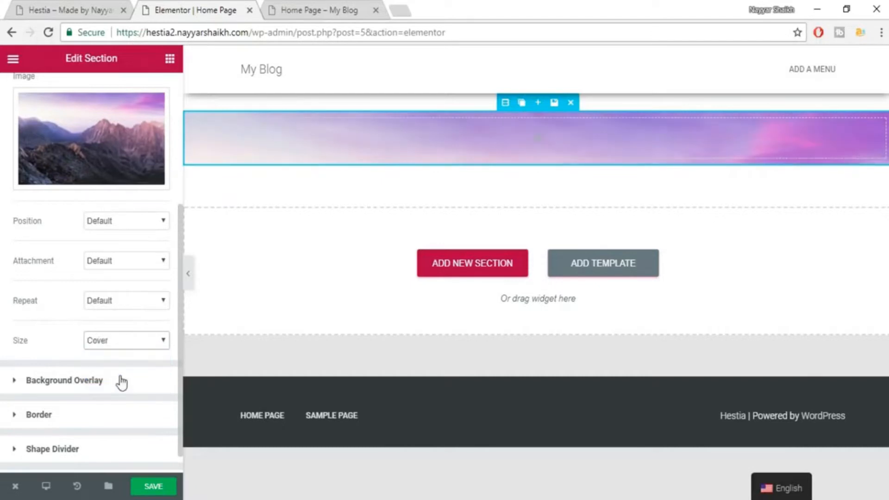
pyautogui.scroll(5, 129, 345)
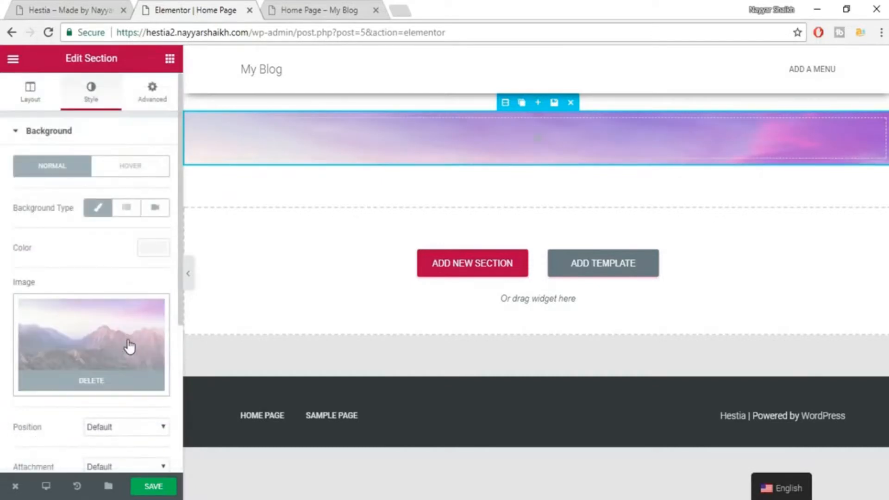
pyautogui.scroll(-5, 129, 345)
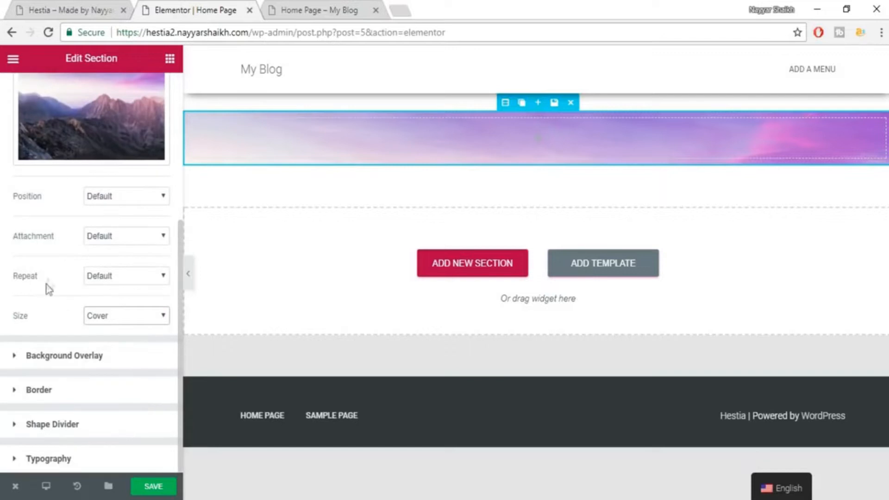
pyautogui.scroll(5, 48, 289)
pyautogui.click(29, 101)
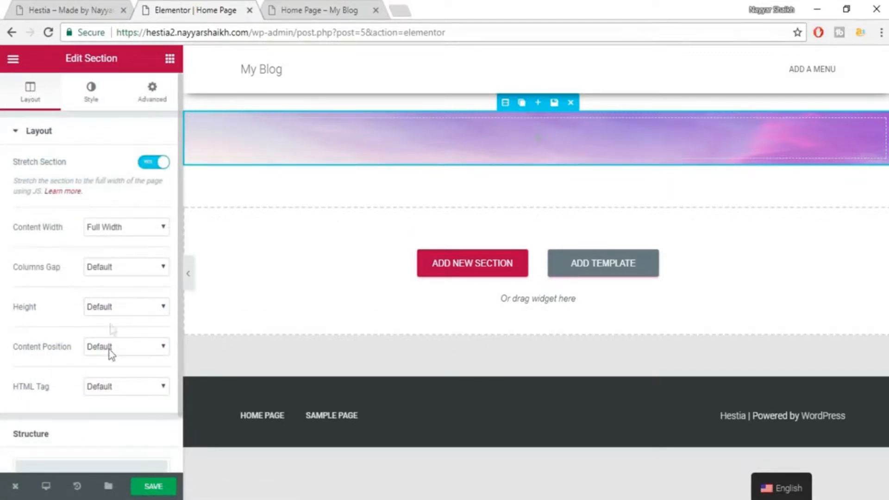
# Set the mountain section height to Fit To Screen and save the page
pyautogui.click(118, 309)
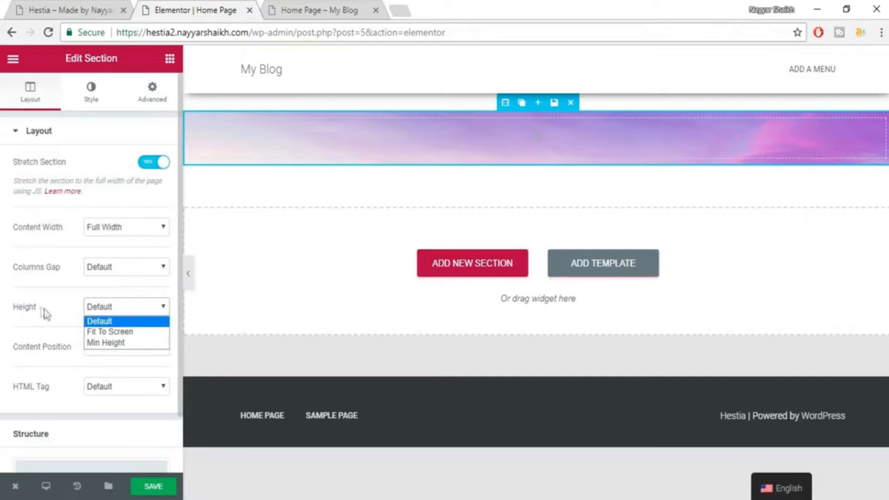
pyautogui.click(138, 333)
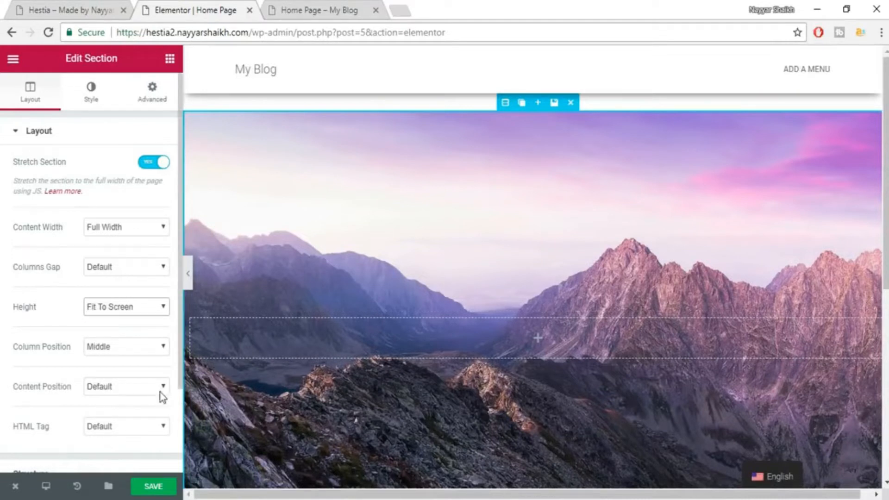
pyautogui.scroll(-2, 139, 400)
pyautogui.scroll(2, 125, 331)
pyautogui.click(162, 488)
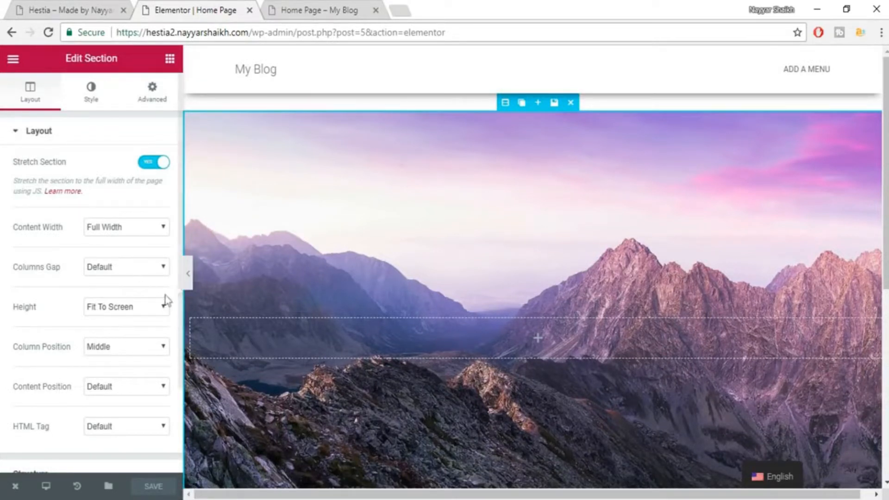
# Preview the page without the editing panel and compare it with the live Hestia home page
pyautogui.click(188, 281)
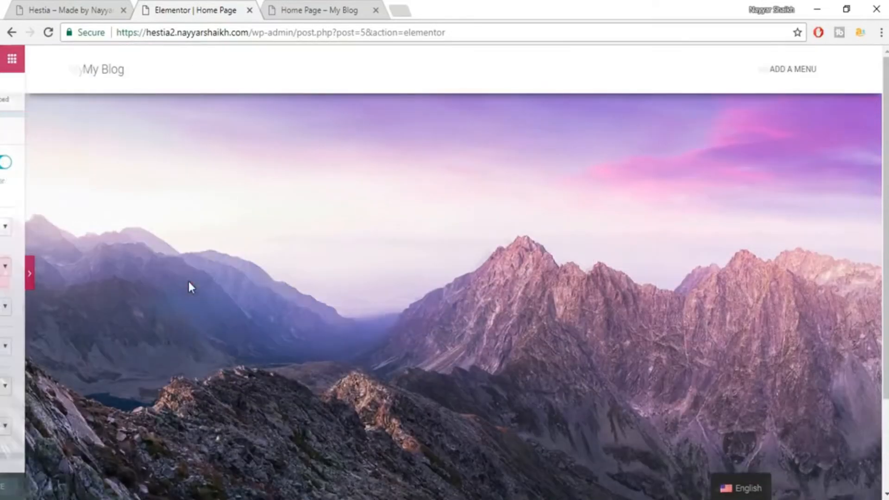
pyautogui.scroll(-3, 622, 276)
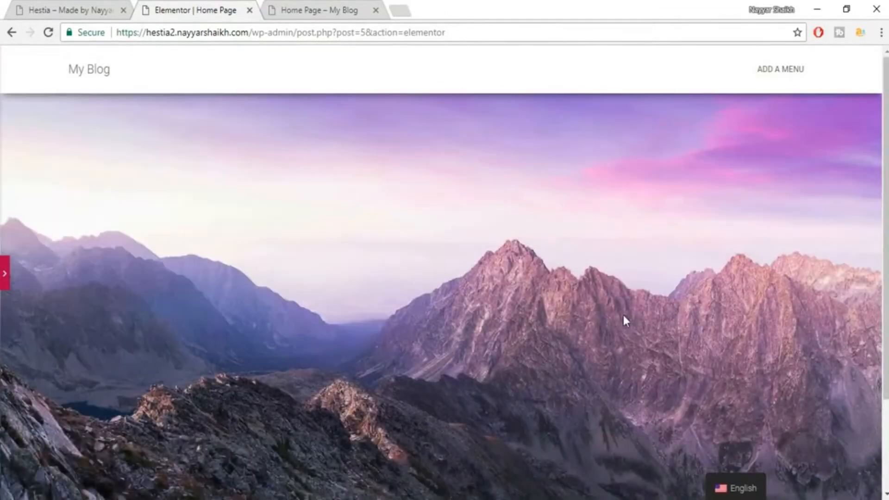
pyautogui.scroll(-3, 623, 311)
pyautogui.click(5, 278)
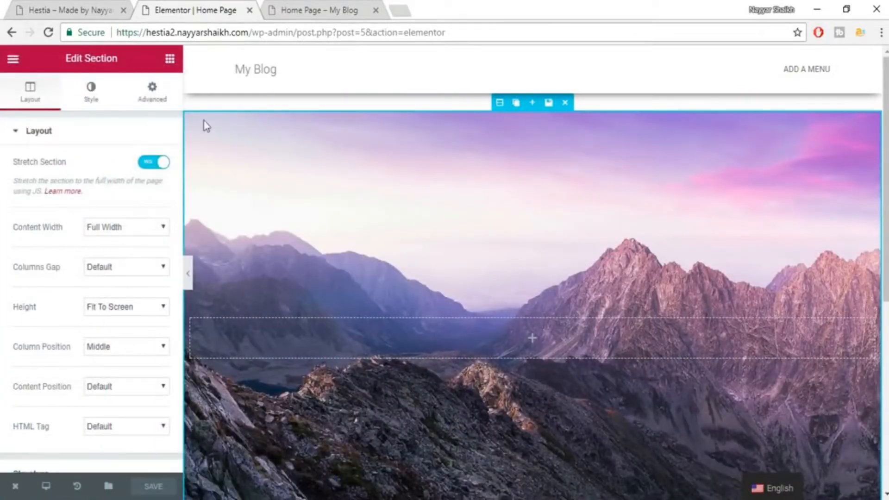
pyautogui.click(55, 9)
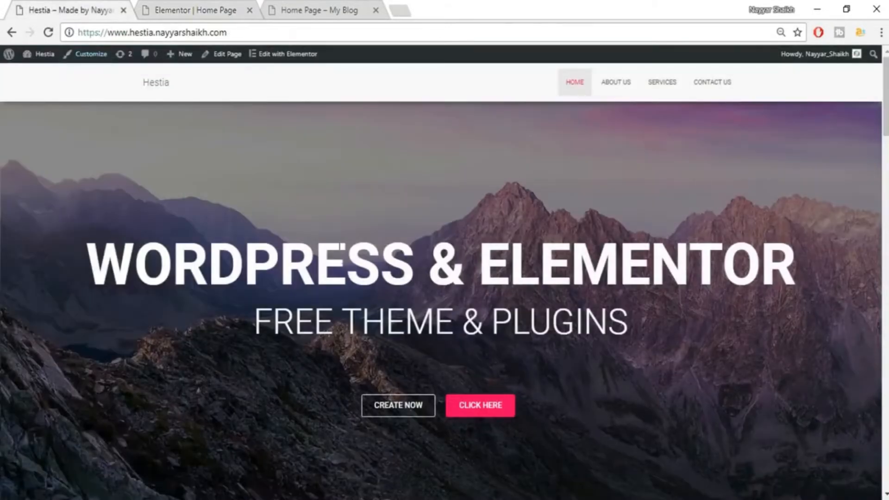
pyautogui.click(233, 6)
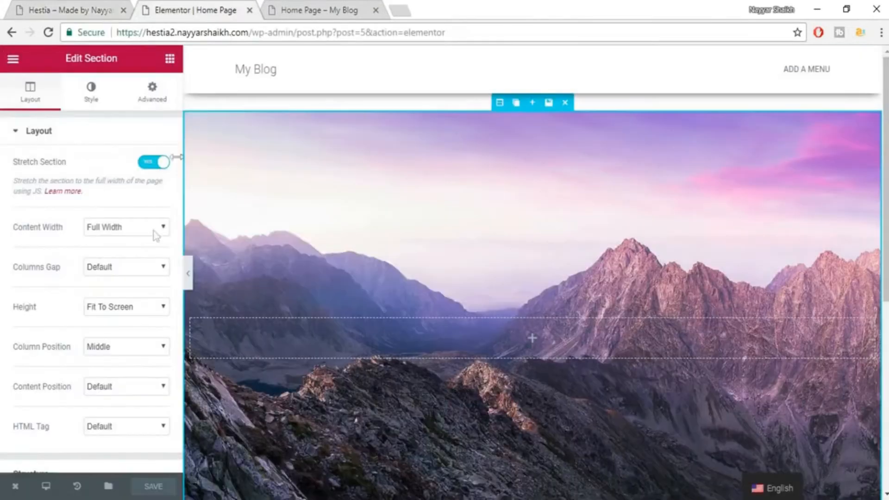
# Drop a Heading widget into the mountain section and copy the live site's 'WORDPRESS & ELEMENTOR' heading
pyautogui.click(170, 60)
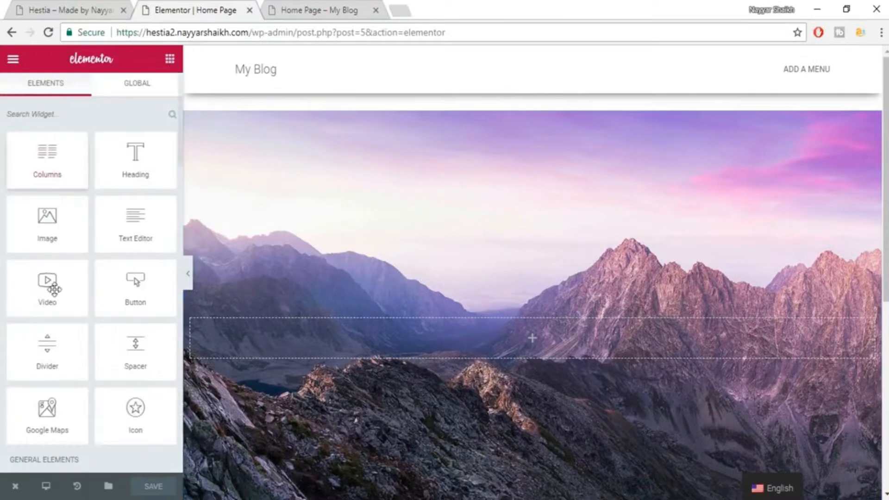
pyautogui.scroll(-2, 119, 377)
pyautogui.scroll(2, 119, 391)
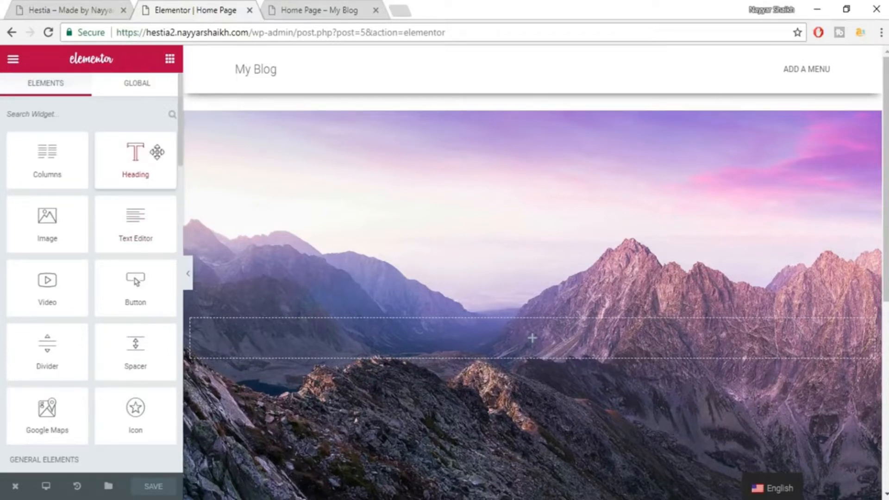
pyautogui.moveTo(126, 157); pyautogui.dragTo(531, 348)
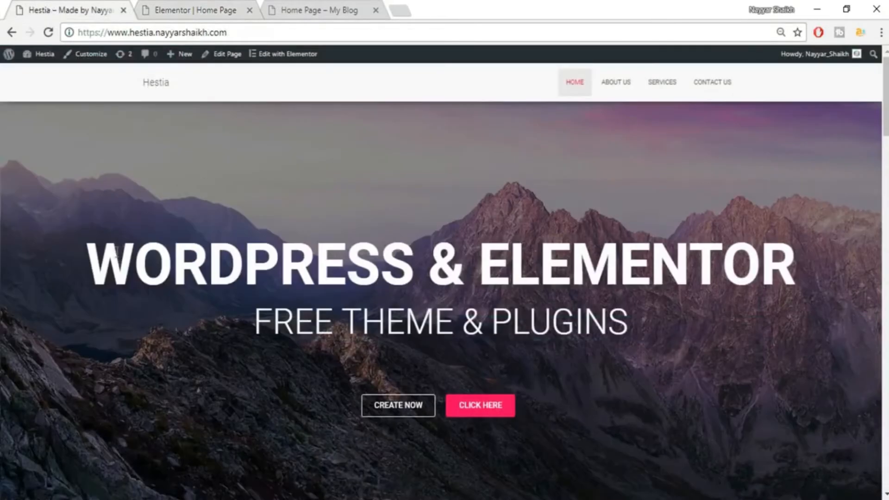
pyautogui.moveTo(99, 262); pyautogui.dragTo(840, 263)
pyautogui.hotkey('ctrl', 'c')
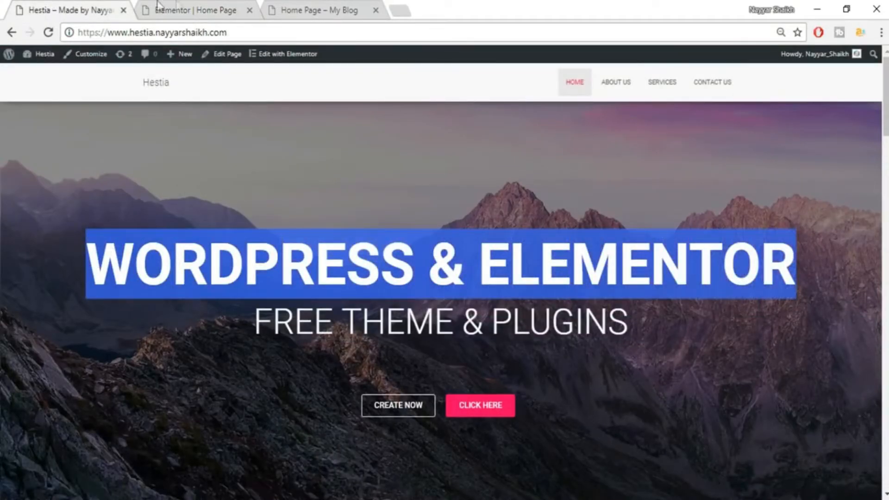
pyautogui.click(181, 9)
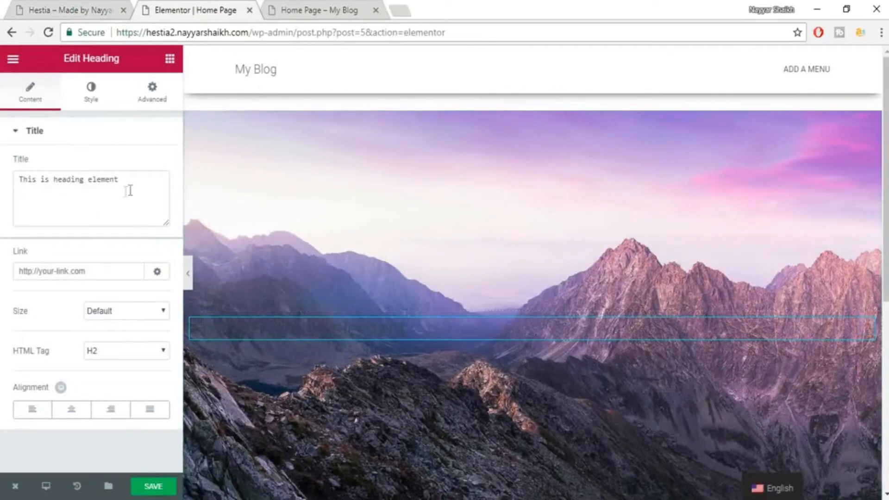
pyautogui.moveTo(129, 190); pyautogui.dragTo(20, 186)
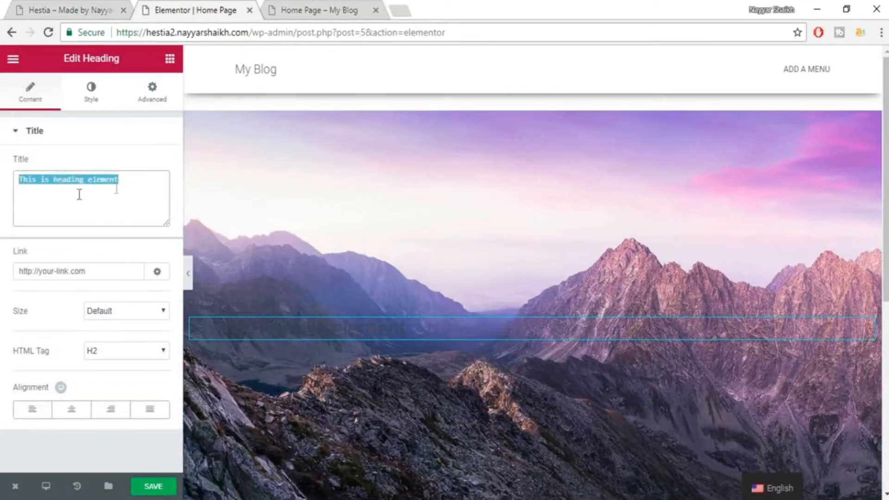
# Paste 'WORDPRESS & ELEMENTOR' as the heading title and show its Style settings
pyautogui.hotkey('ctrl', 'v')
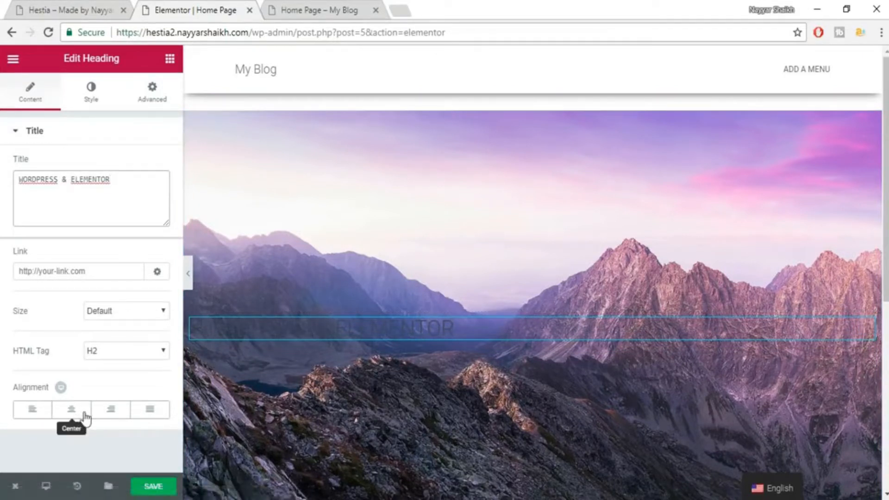
pyautogui.click(92, 103)
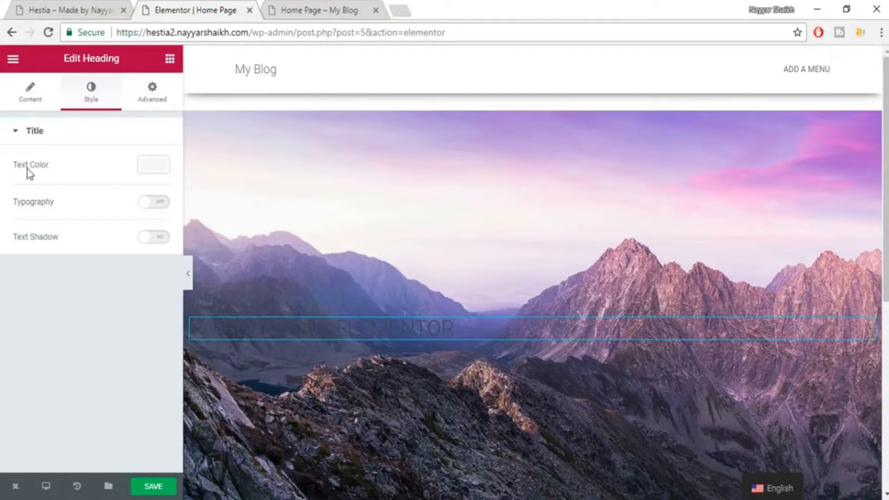
# Make the heading text white and enable custom typography at size 71
pyautogui.click(140, 169)
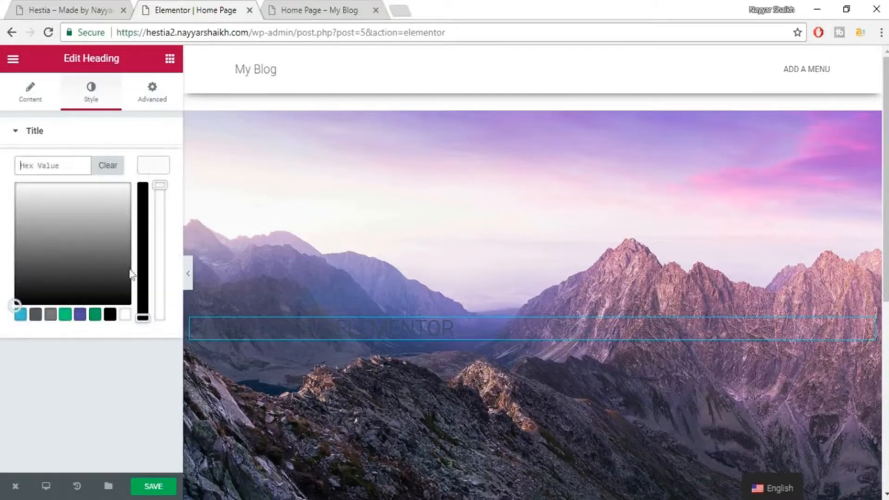
pyautogui.click(124, 317)
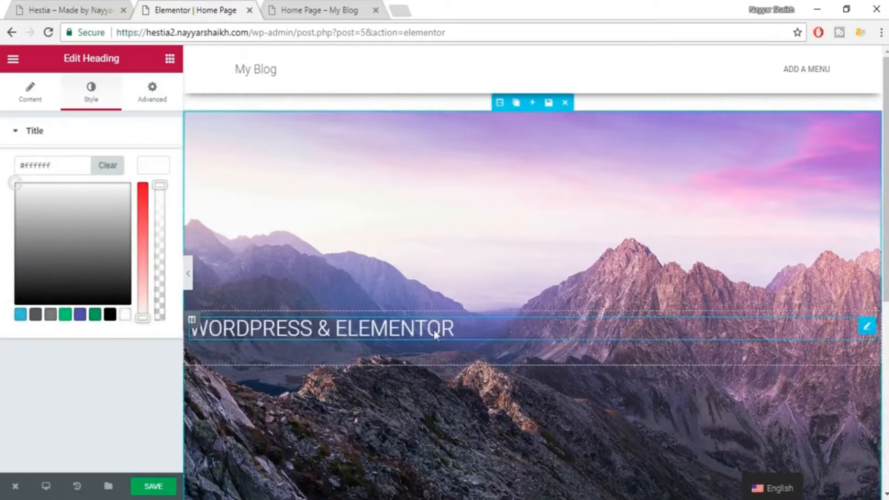
pyautogui.click(157, 169)
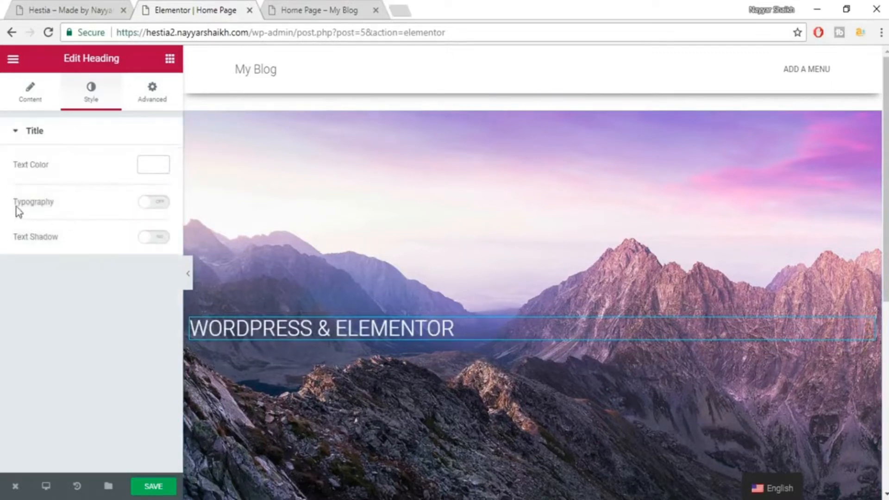
pyautogui.click(160, 204)
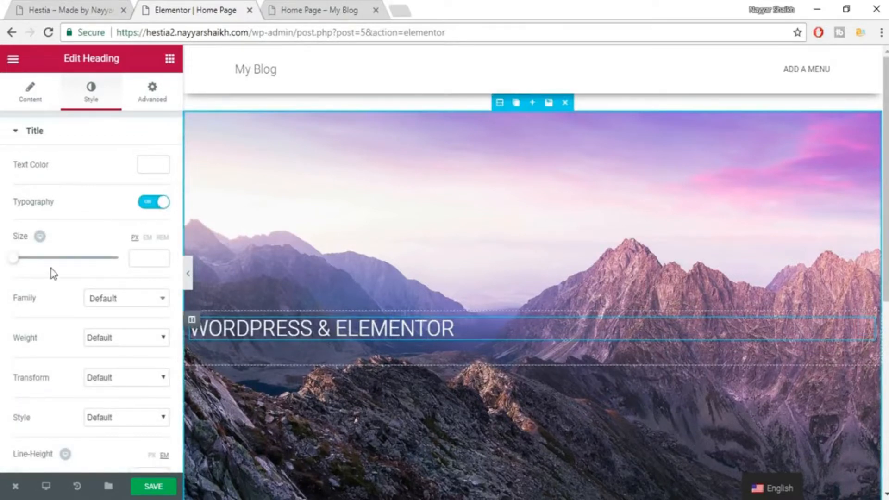
pyautogui.moveTo(14, 259); pyautogui.dragTo(50, 269)
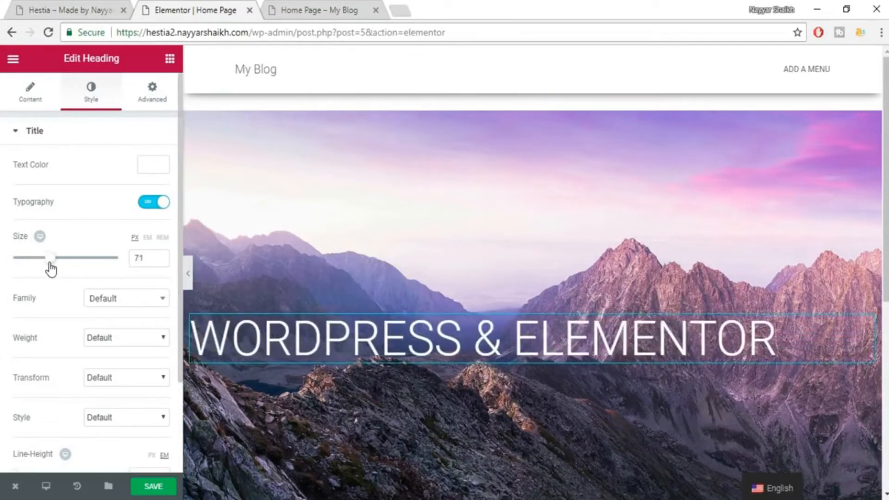
# Set the heading font to Roboto at weight 700
pyautogui.click(109, 306)
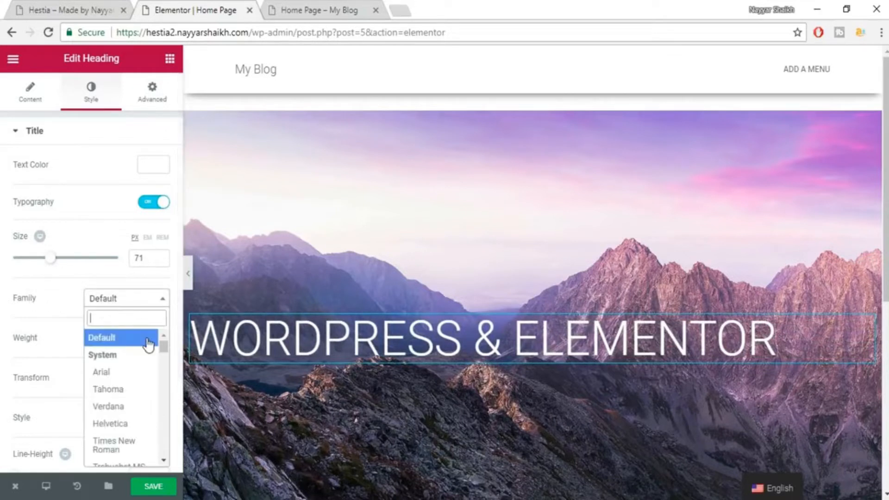
pyautogui.write('roboto')
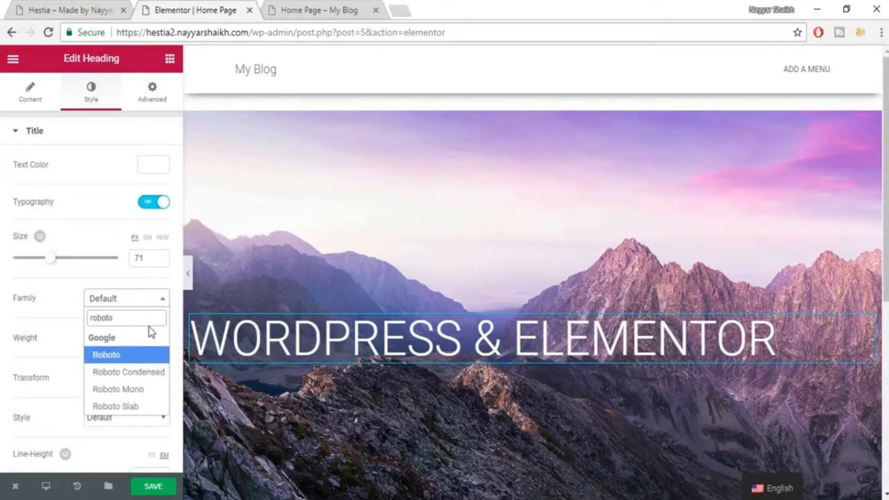
pyautogui.press('Return')
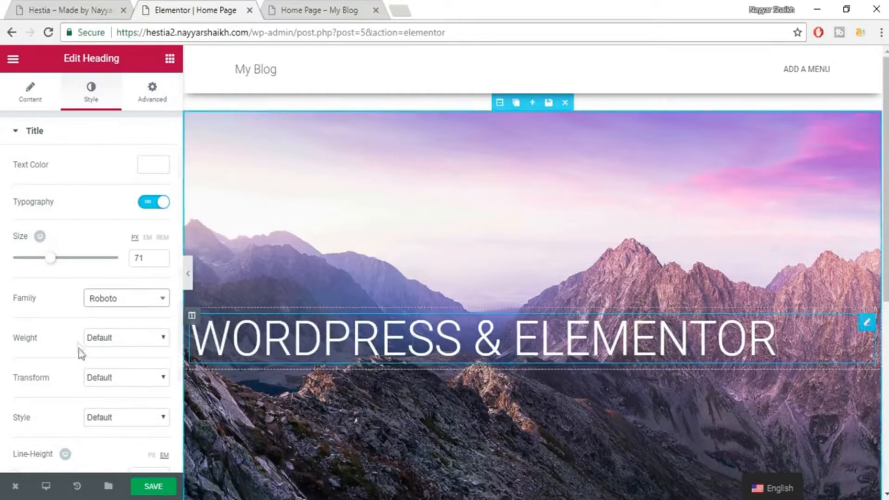
pyautogui.click(119, 344)
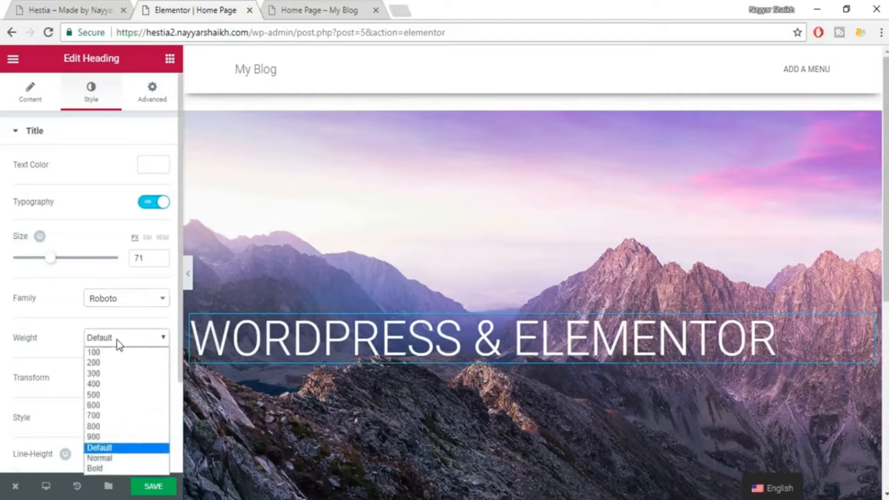
pyautogui.click(121, 416)
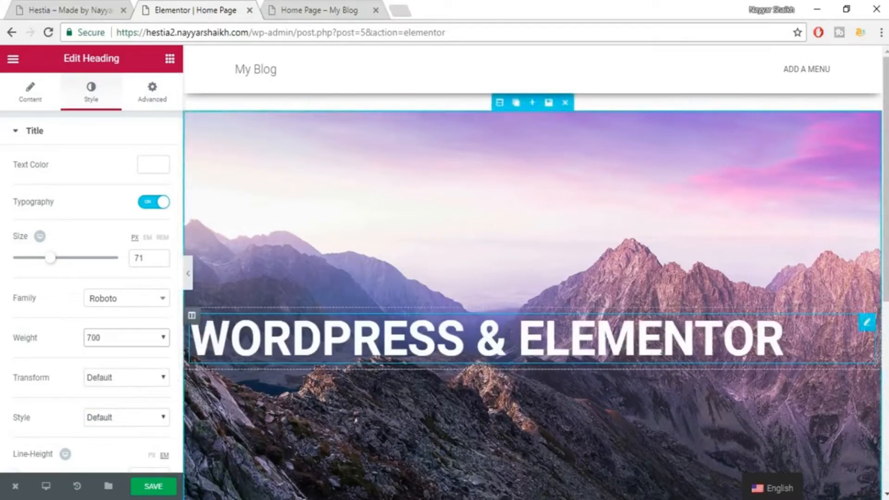
pyautogui.scroll(-2, 124, 394)
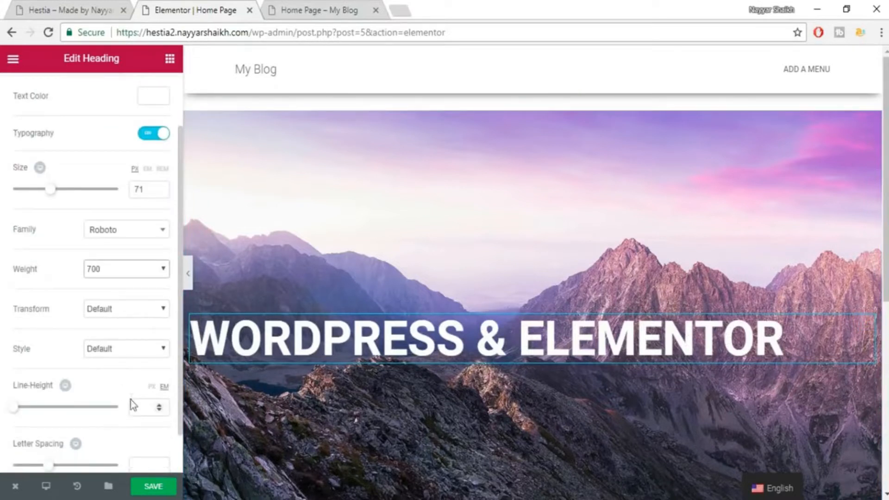
pyautogui.scroll(-1, 131, 399)
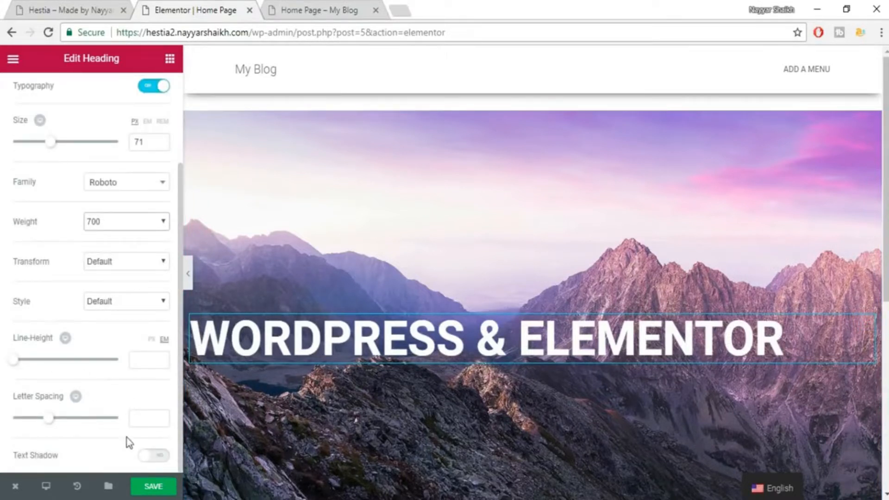
pyautogui.scroll(3, 113, 307)
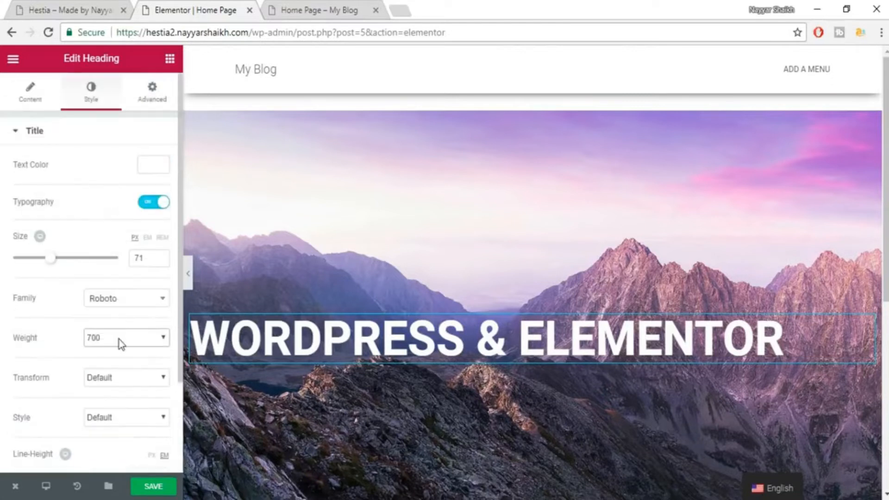
pyautogui.scroll(-3, 131, 412)
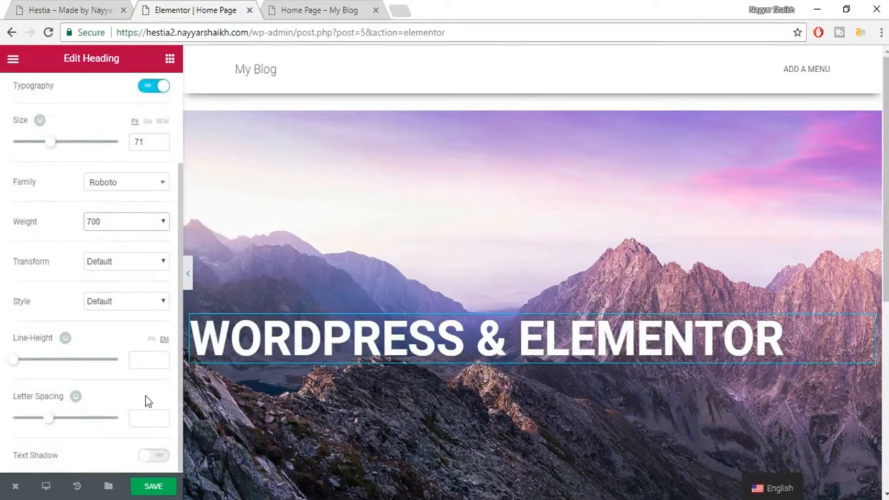
pyautogui.scroll(3, 105, 426)
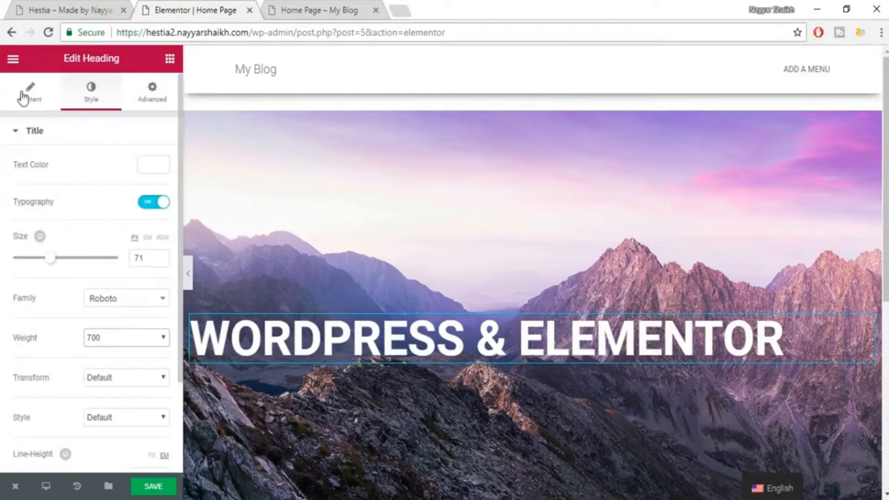
# Centre-align the heading and compare it with the live Hestia site
pyautogui.click(23, 95)
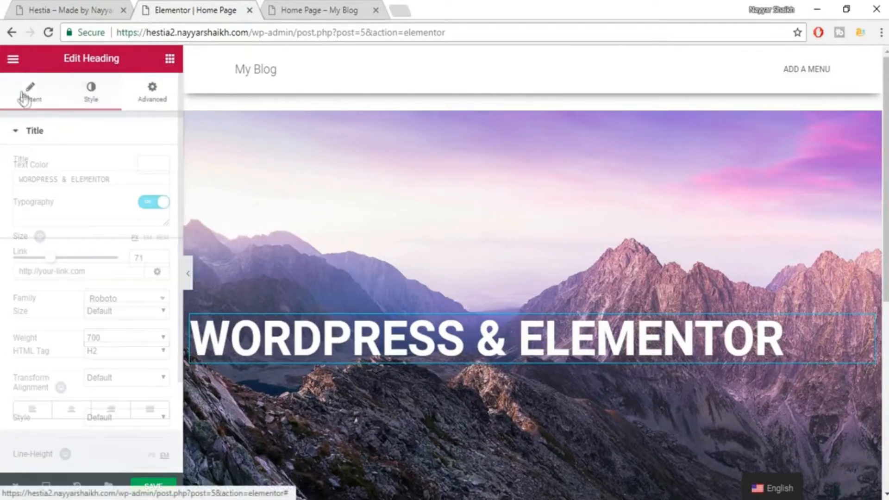
pyautogui.click(71, 409)
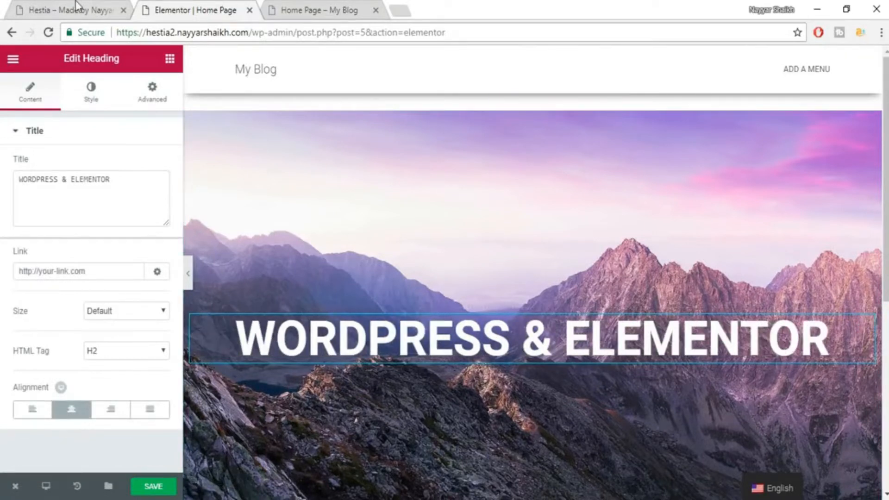
pyautogui.hotkey('ctrl', 'pageup')
pyautogui.click(269, 274)
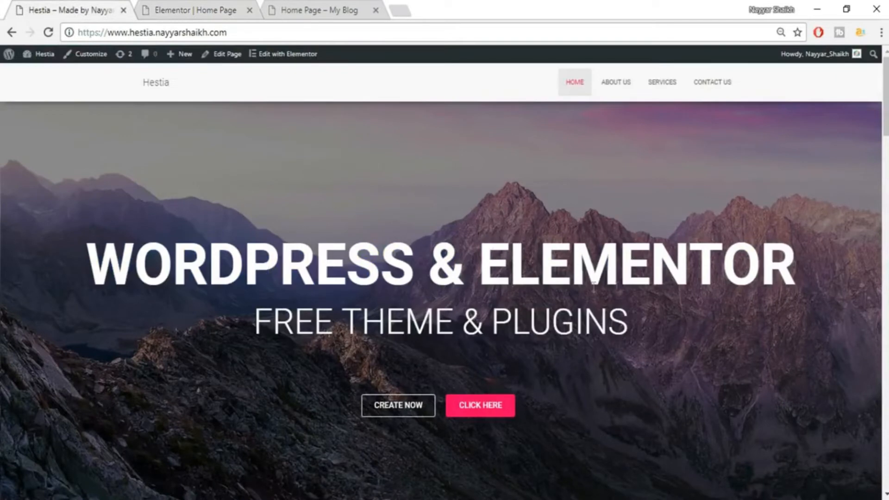
pyautogui.click(195, 7)
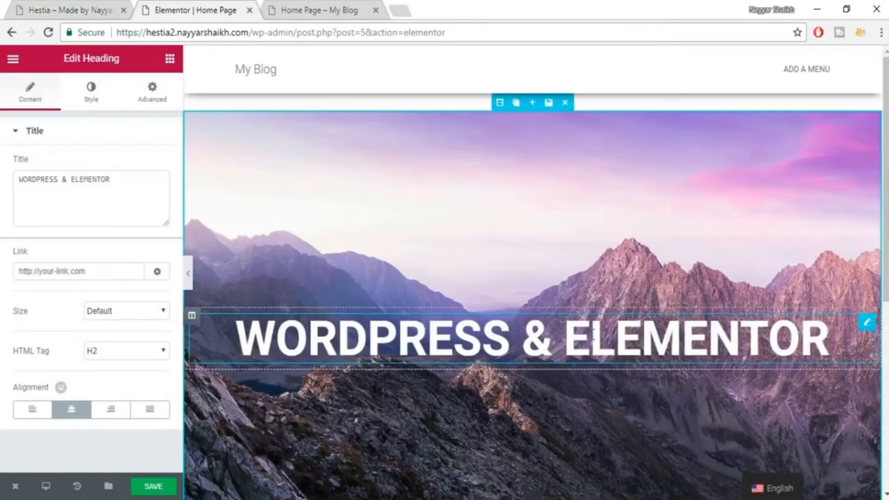
# Save the page changes
pyautogui.scroll(-1, 600, 311)
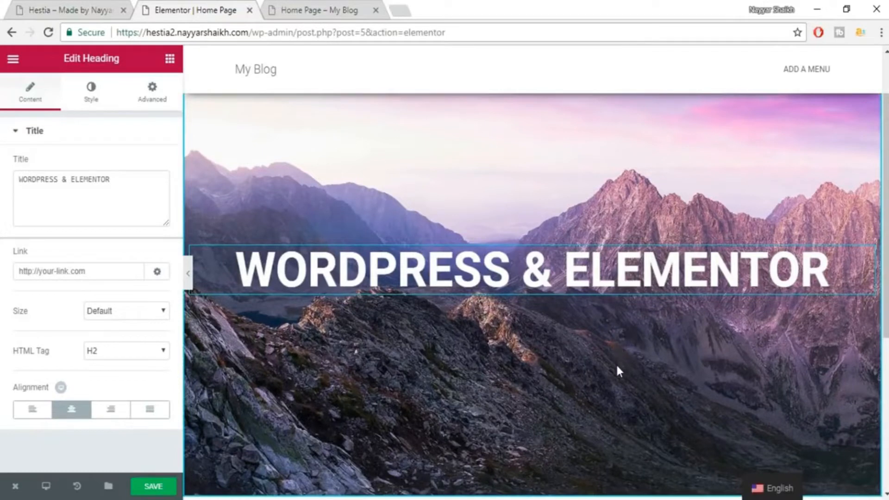
pyautogui.scroll(1, 616, 363)
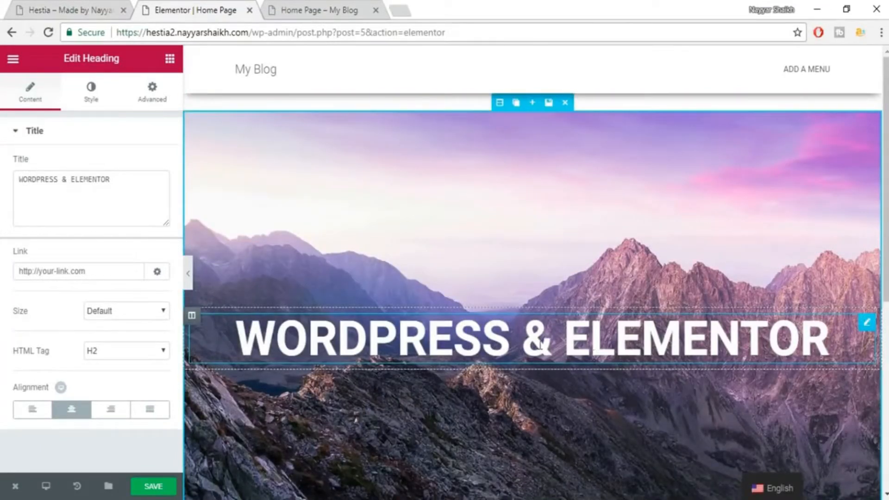
pyautogui.click(162, 489)
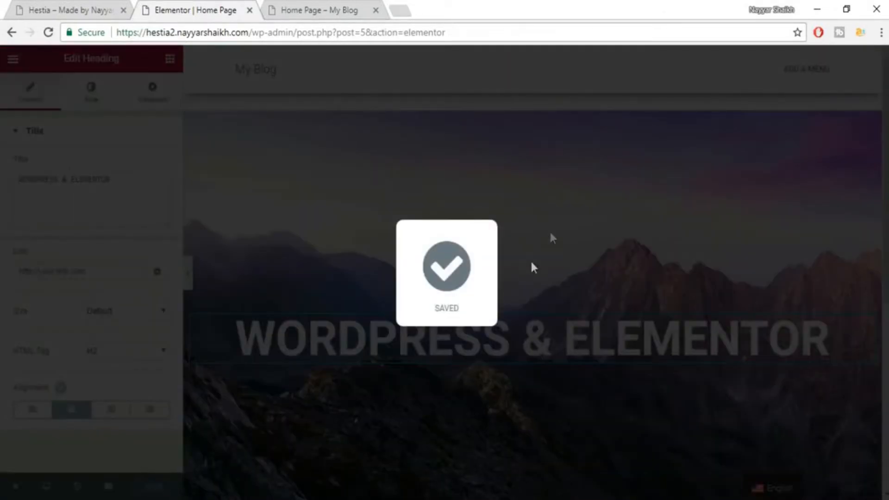
pyautogui.scroll(-1, 554, 236)
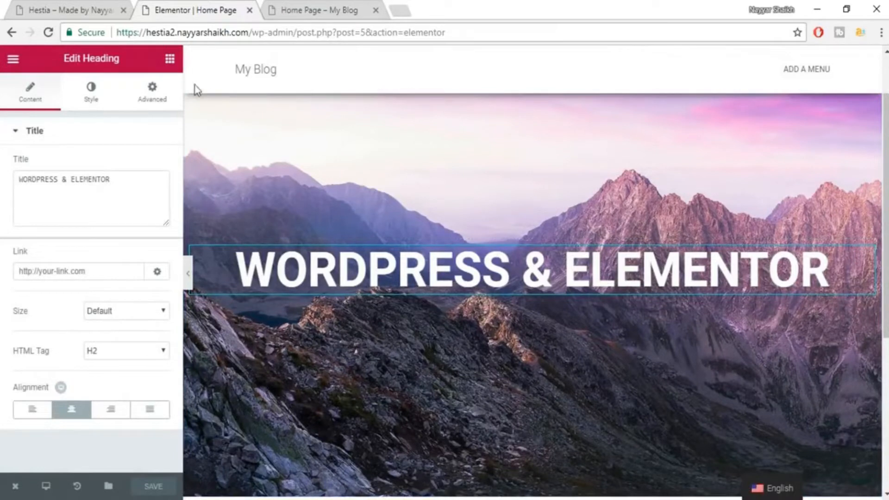
# Add a new Heading widget just below the main title
pyautogui.click(98, 9)
pyautogui.moveTo(259, 329); pyautogui.dragTo(562, 329)
pyautogui.click(171, 9)
pyautogui.click(170, 60)
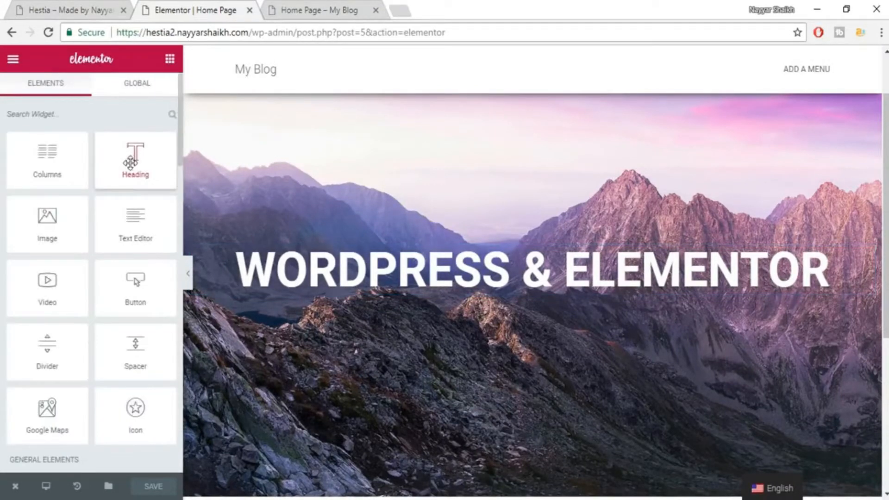
pyautogui.moveTo(130, 162); pyautogui.dragTo(518, 298)
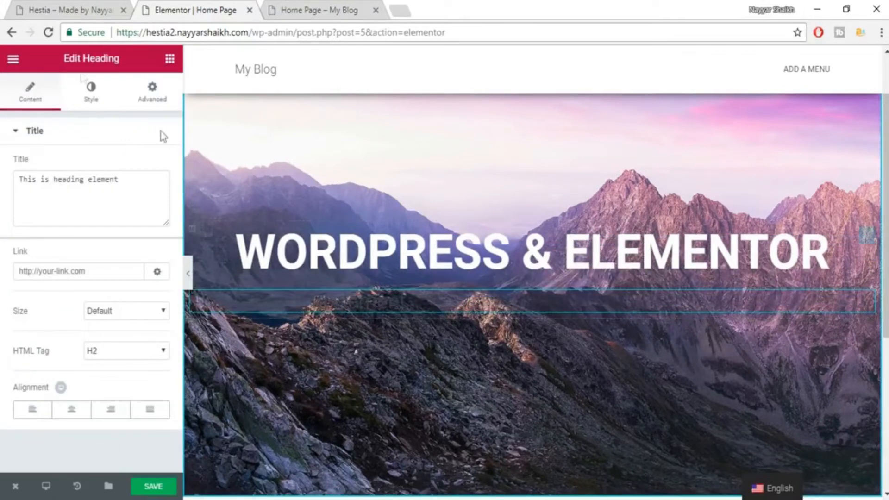
# Paste 'FREE THEME & PLUGINS' from the live site as the new heading's title and centre it
pyautogui.click(85, 5)
pyautogui.tripleClick(520, 316)
pyautogui.hotkey('ctrl', 'c')
pyautogui.click(192, 6)
pyautogui.moveTo(125, 183); pyautogui.dragTo(16, 191)
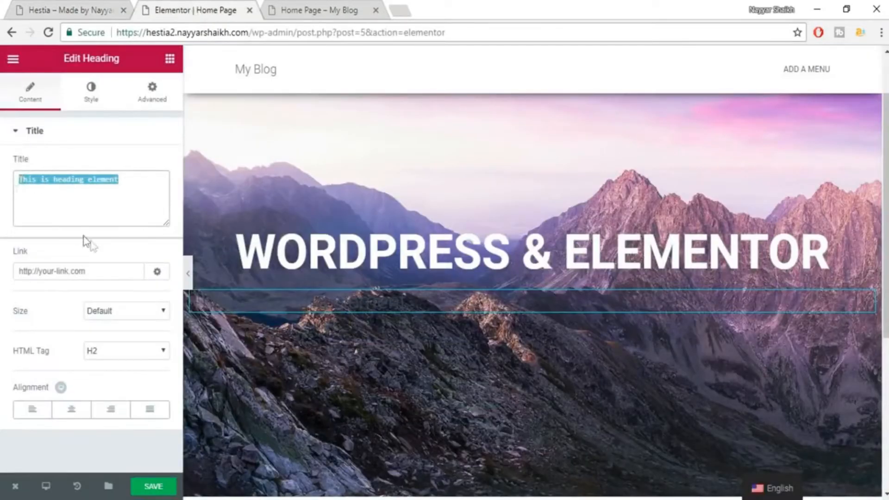
pyautogui.hotkey('ctrl', 'v')
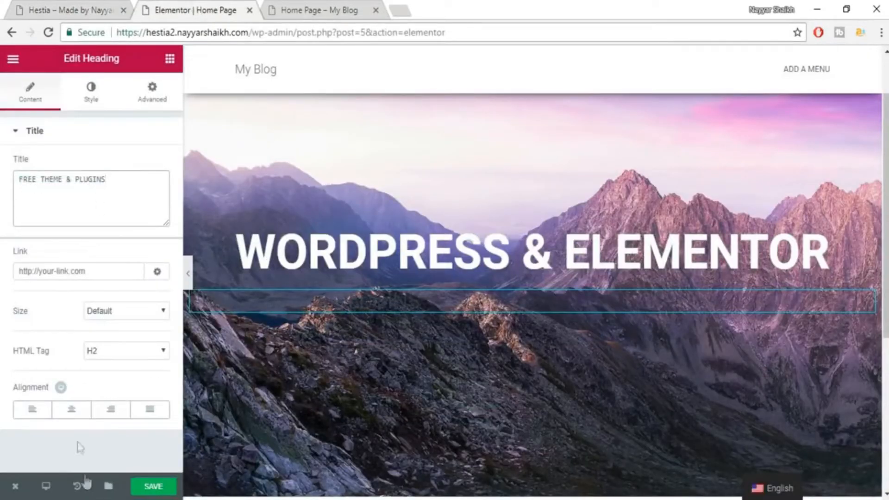
pyautogui.click(72, 410)
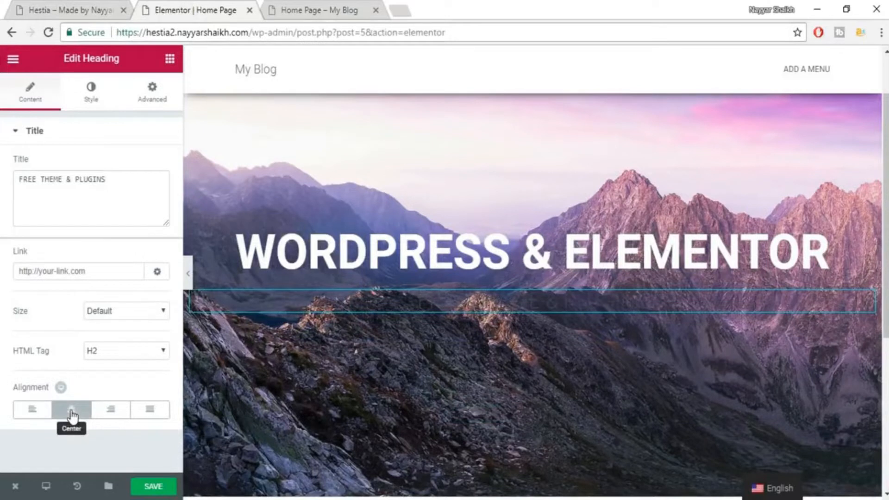
pyautogui.click(86, 94)
# Make the subtitle text white and enlarge it to size 58
pyautogui.click(150, 168)
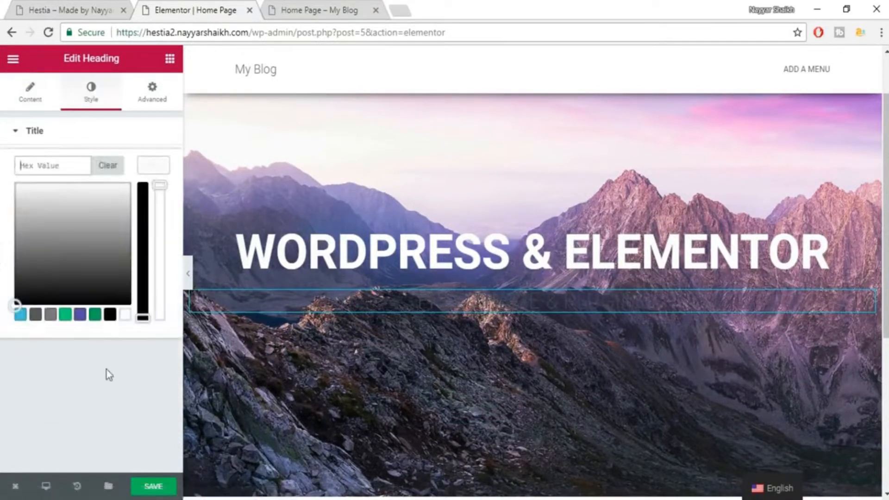
pyautogui.click(130, 315)
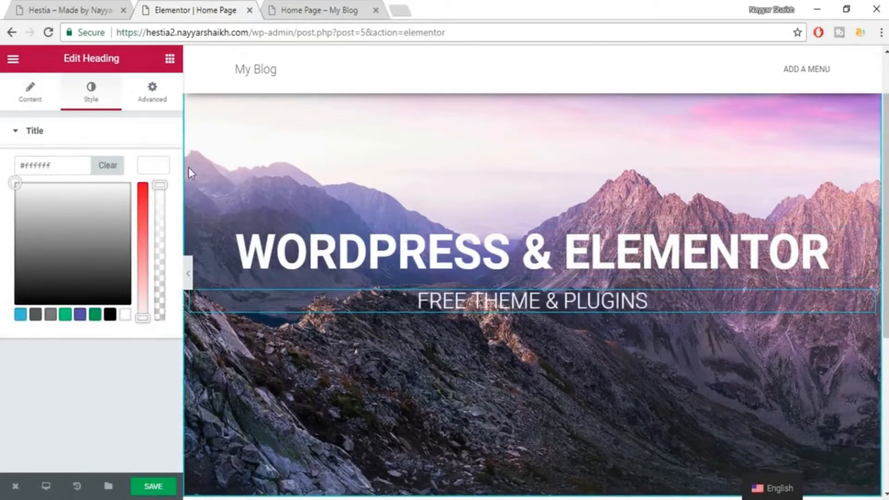
pyautogui.click(146, 171)
pyautogui.click(157, 204)
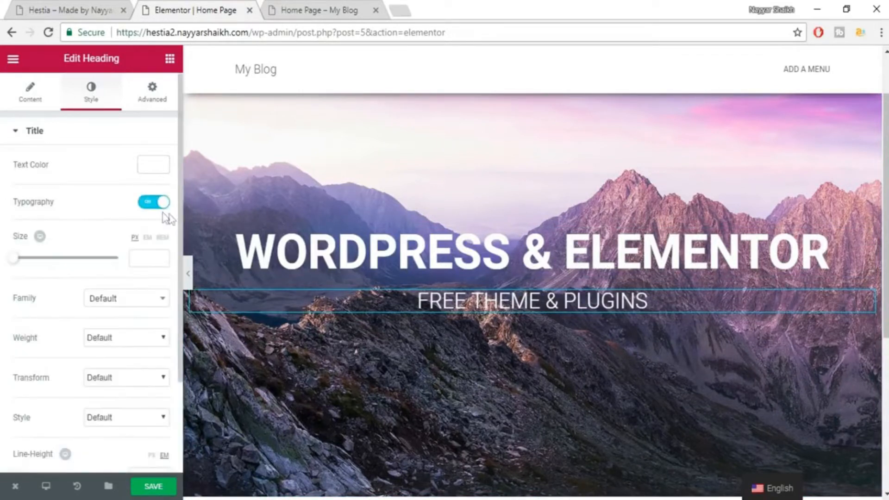
pyautogui.moveTo(14, 261); pyautogui.dragTo(44, 260)
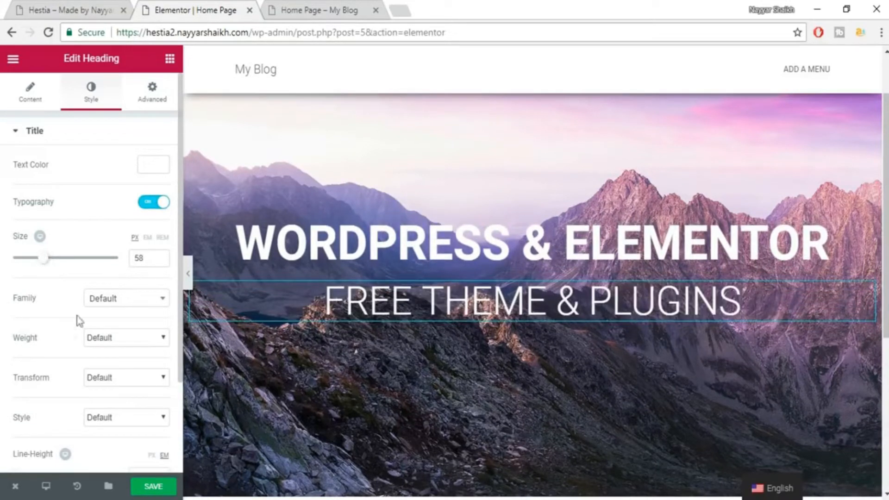
# Set the subtitle font to Roboto and compare it with the live site
pyautogui.click(137, 299)
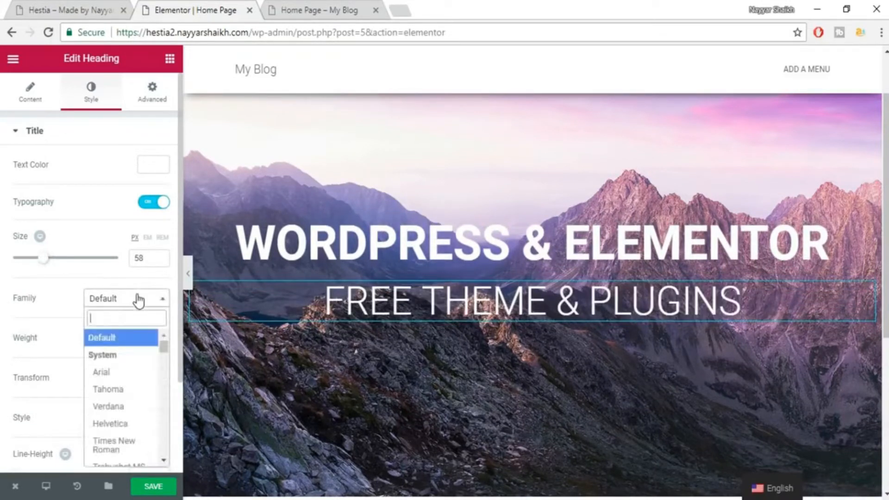
pyautogui.write('robo')
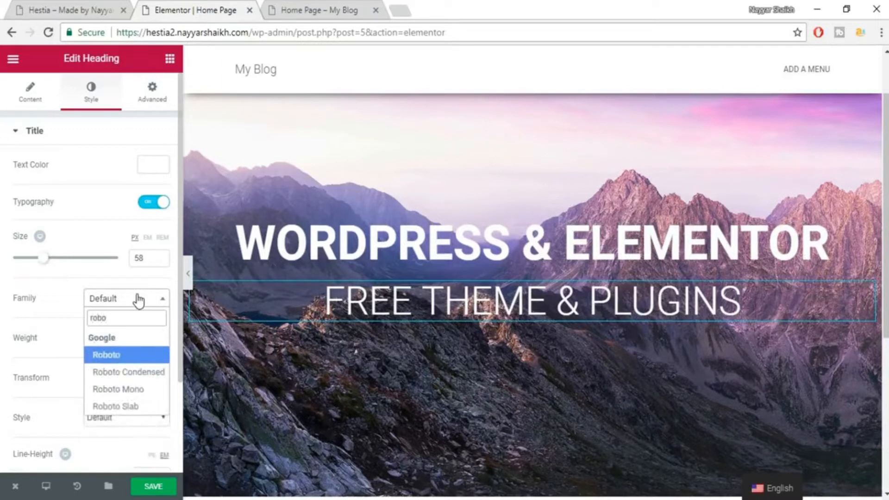
pyautogui.press('Return')
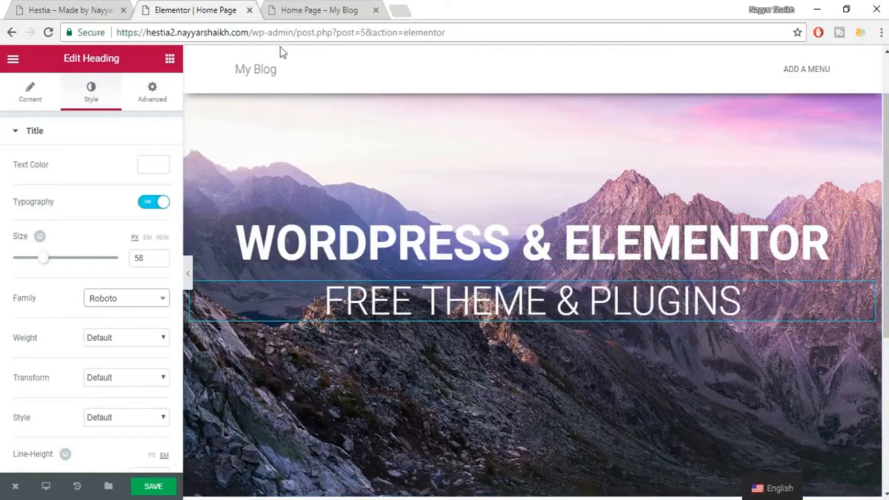
pyautogui.click(79, 5)
pyautogui.click(460, 370)
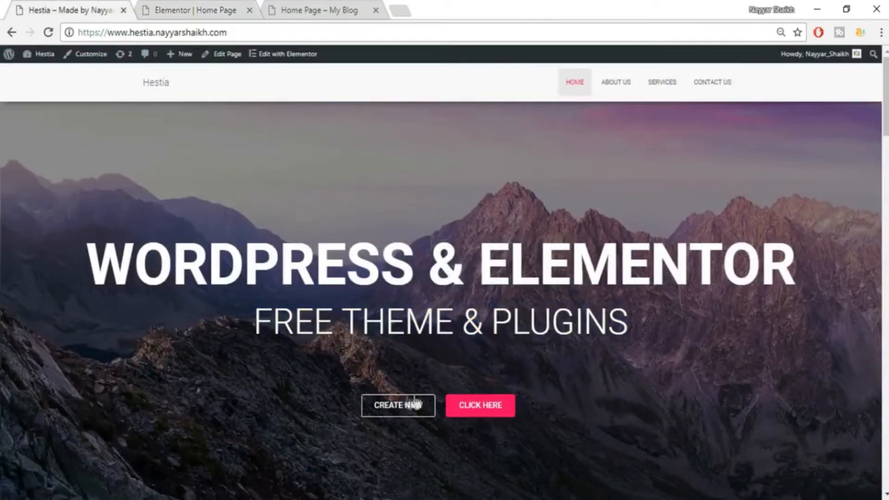
pyautogui.click(172, 6)
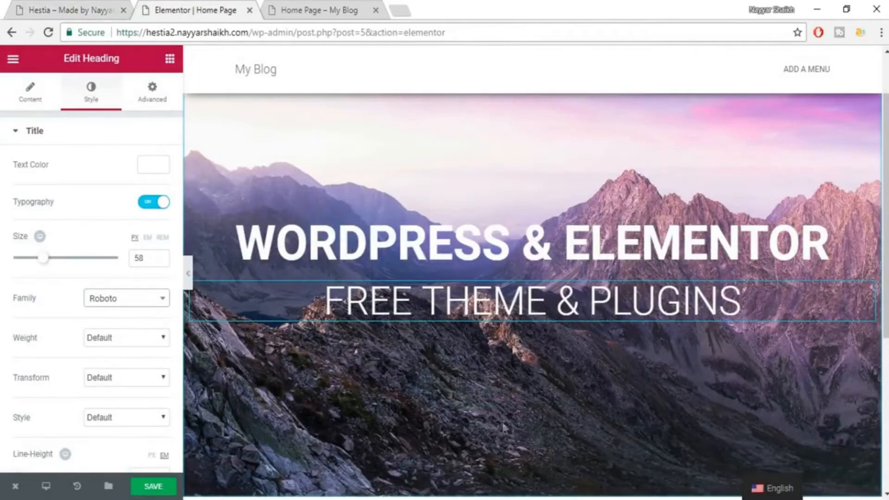
# Place a Spacer beneath the subtitle with Space set to 50, then view the live Hestia site
pyautogui.click(170, 61)
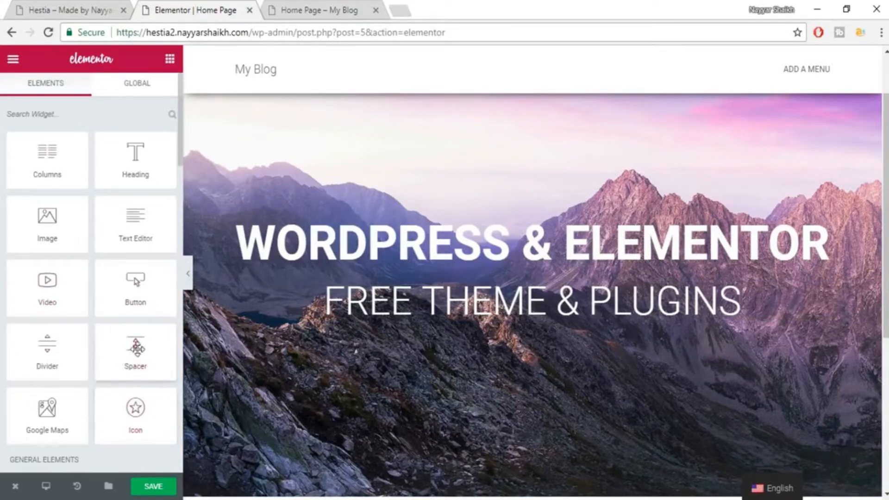
pyautogui.moveTo(136, 347); pyautogui.dragTo(532, 334)
pyautogui.moveTo(164, 335); pyautogui.dragTo(497, 326)
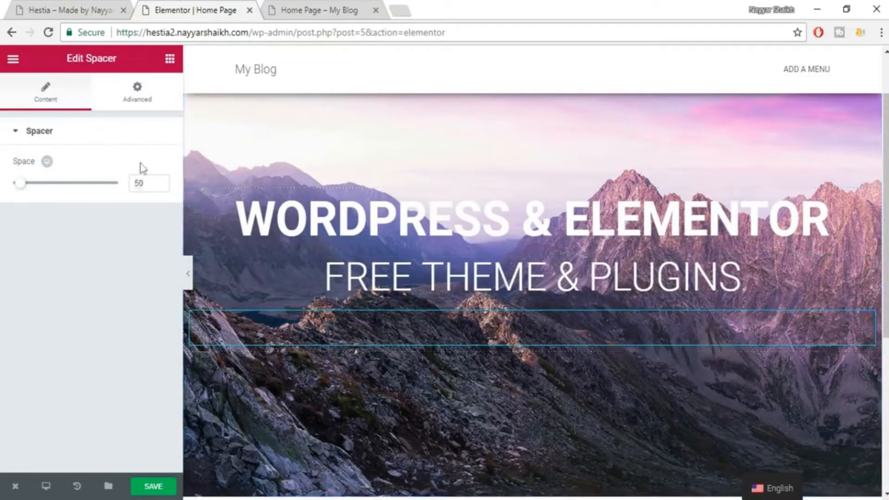
pyautogui.moveTo(149, 188); pyautogui.dragTo(124, 189)
pyautogui.moveTo(26, 189)
pyautogui.mouseDown()
pyautogui.moveTo(54, 189)
pyautogui.moveTo(24, 194)
pyautogui.mouseUp()
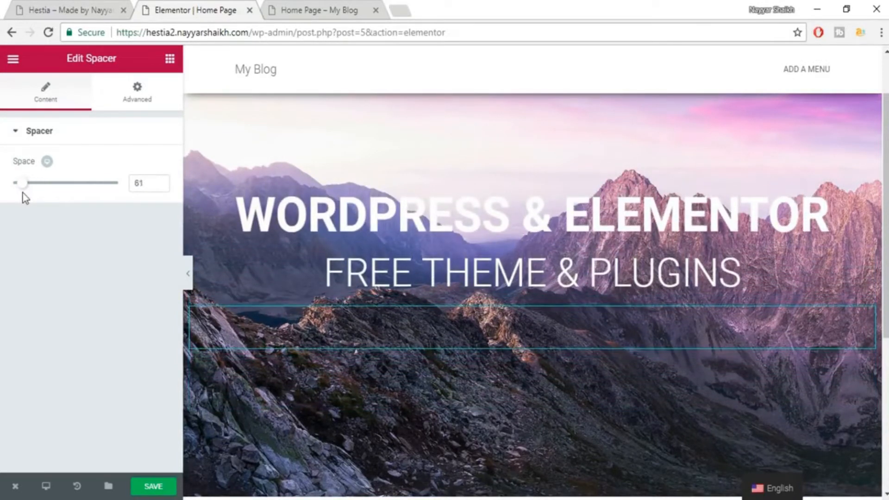
pyautogui.doubleClick(154, 183)
pyautogui.write('50')
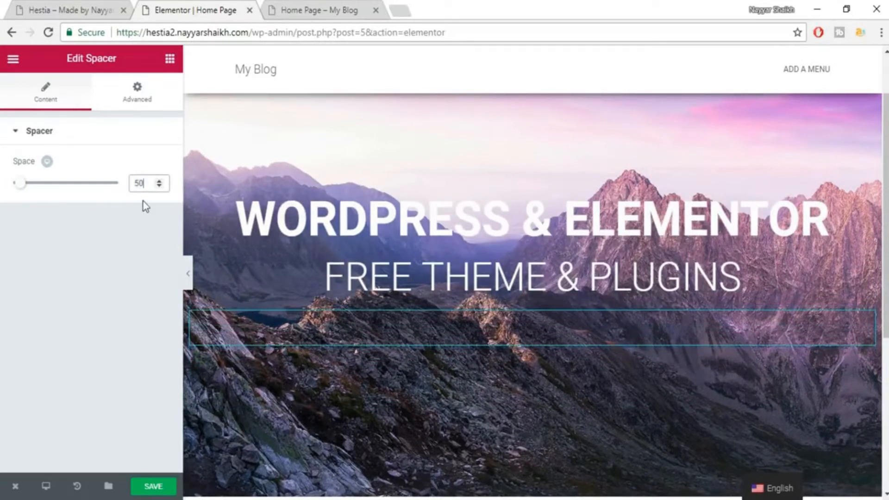
pyautogui.click(169, 59)
pyautogui.click(81, 10)
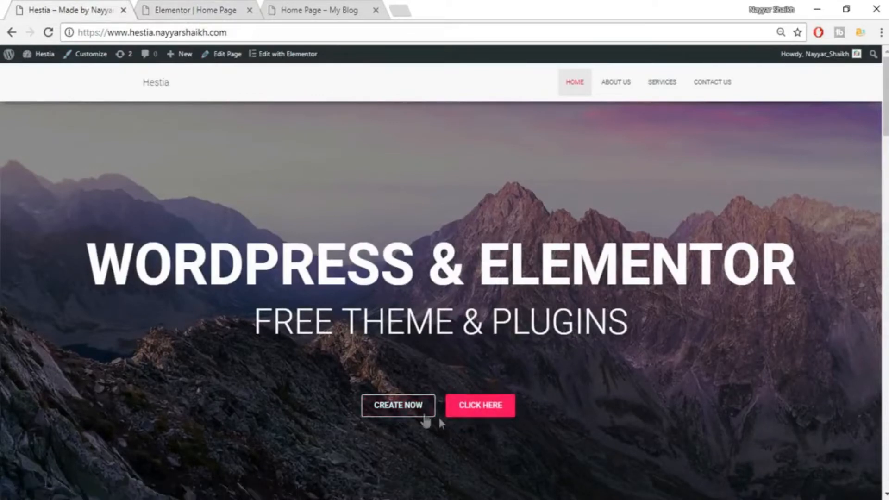
# Add a two-column section below the spacer with a default 'Click me' Button in the left column
pyautogui.hotkey('ctrl', 'Tab')
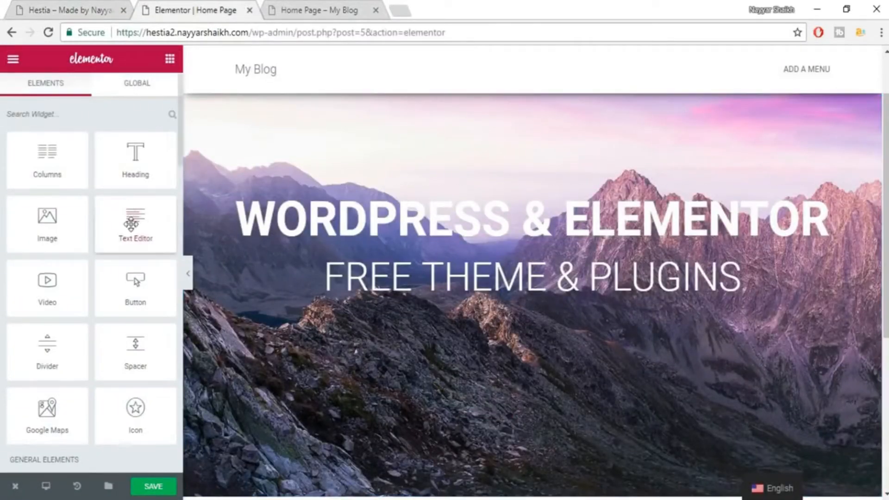
pyautogui.moveTo(46, 156); pyautogui.dragTo(484, 357)
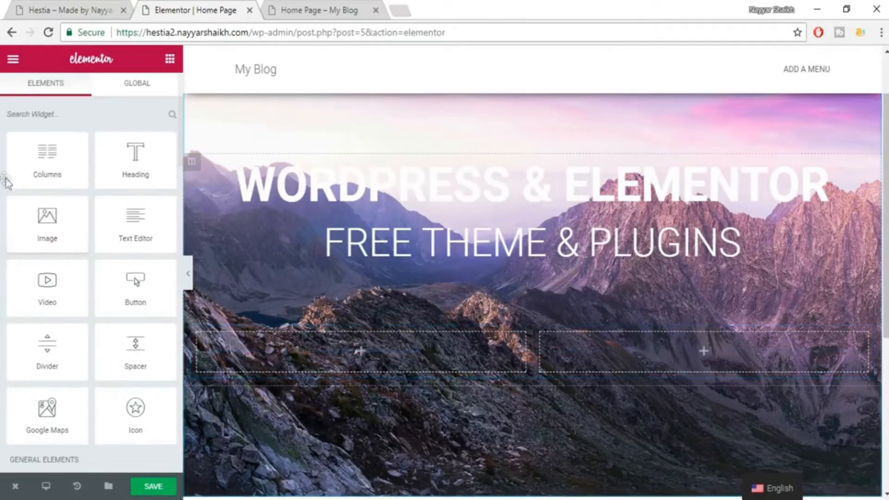
pyautogui.moveTo(139, 294); pyautogui.dragTo(354, 357)
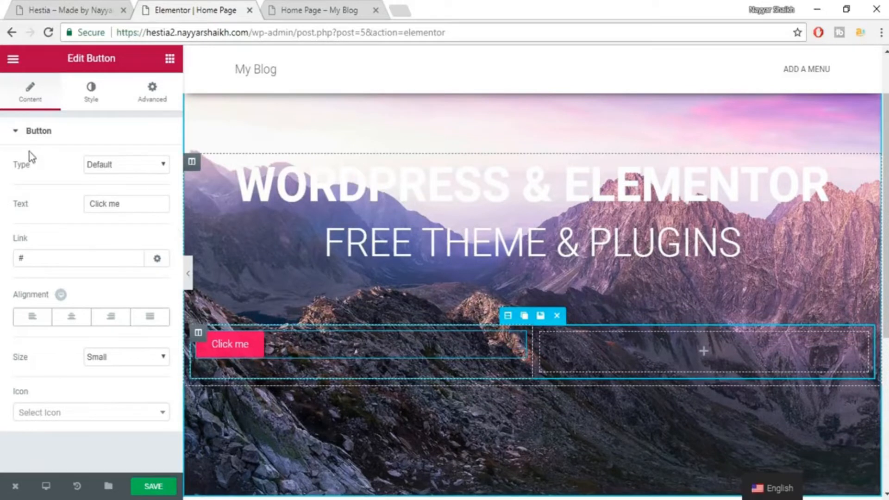
pyautogui.click(137, 169)
pyautogui.click(137, 169)
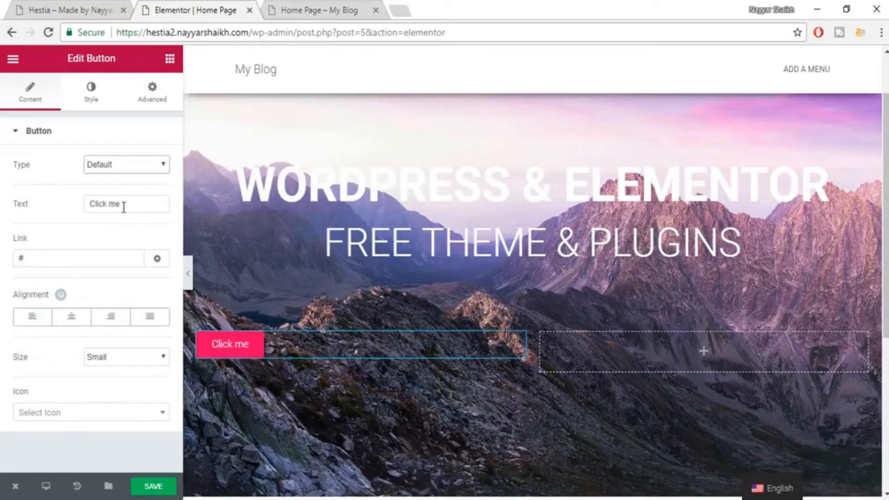
pyautogui.moveTo(124, 207); pyautogui.dragTo(21, 212)
pyautogui.click(39, 9)
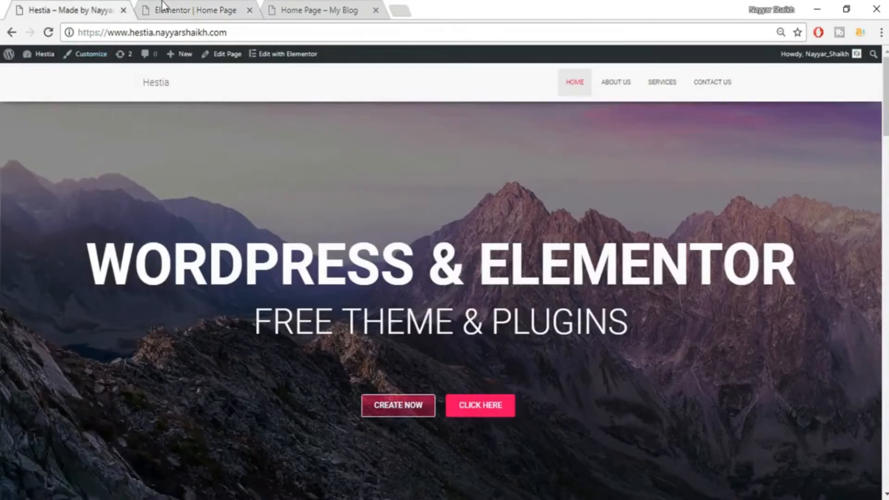
pyautogui.click(162, 7)
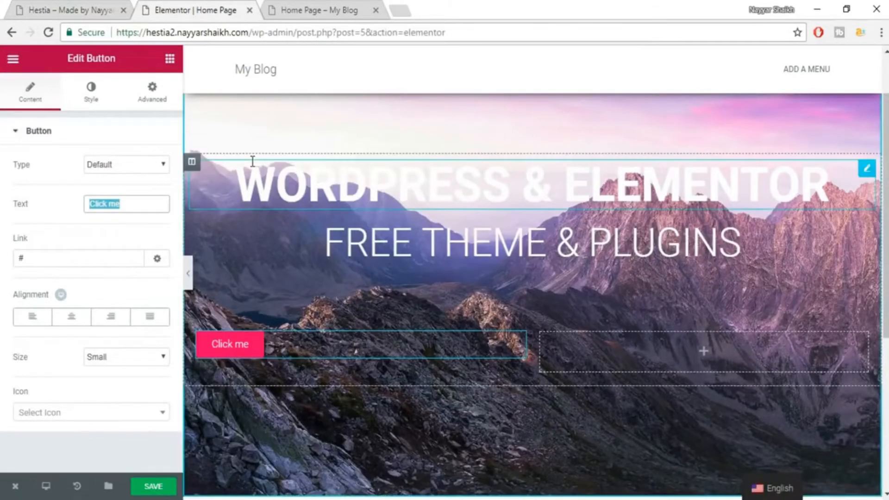
# Label the button 'CREATE NOW', right-align it, and keep its size at Small
pyautogui.write('CREATE ')
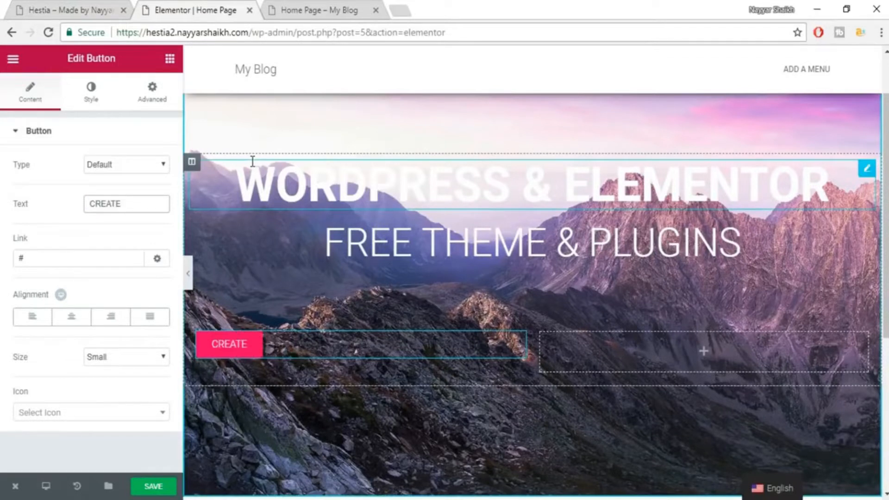
pyautogui.write('NOW')
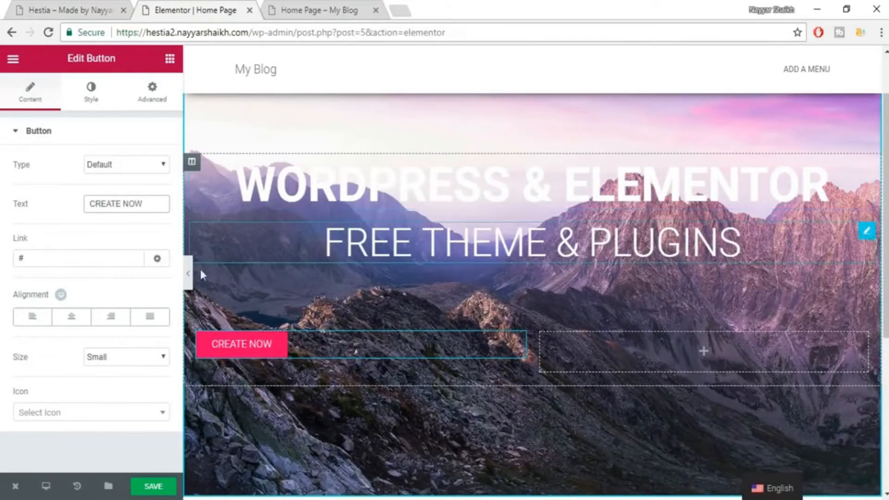
pyautogui.moveTo(36, 260); pyautogui.dragTo(14, 262)
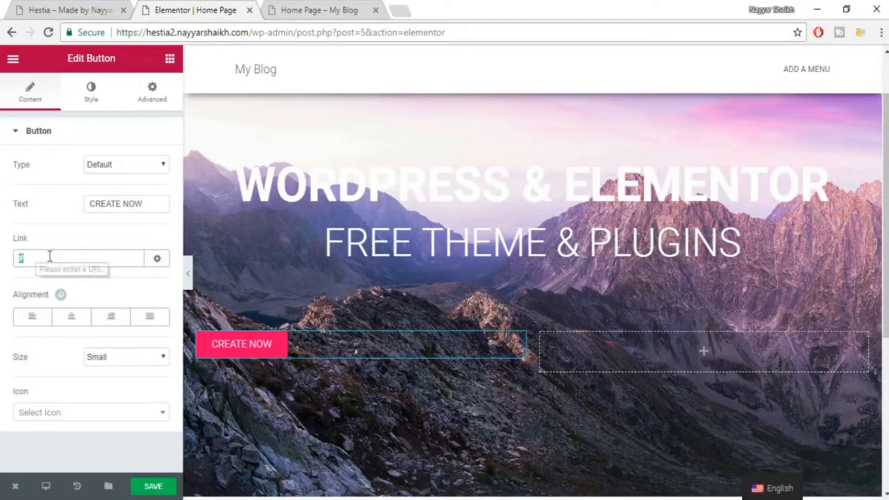
pyautogui.click(110, 316)
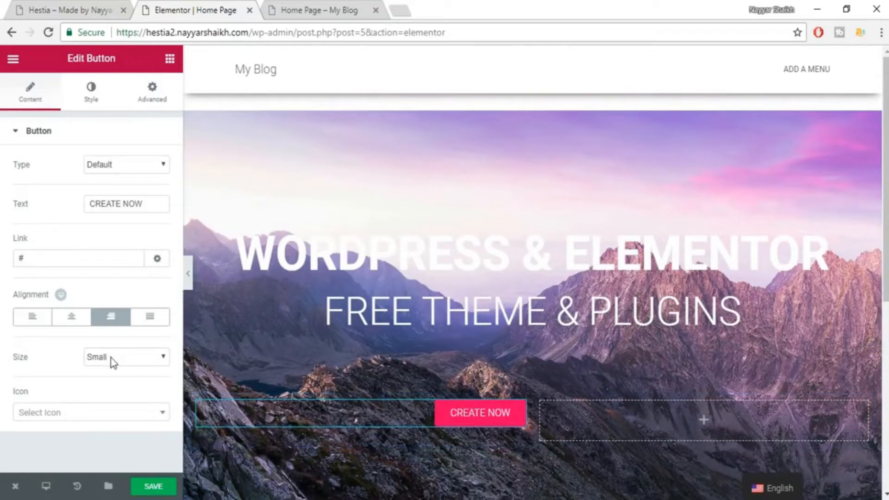
pyautogui.click(122, 358)
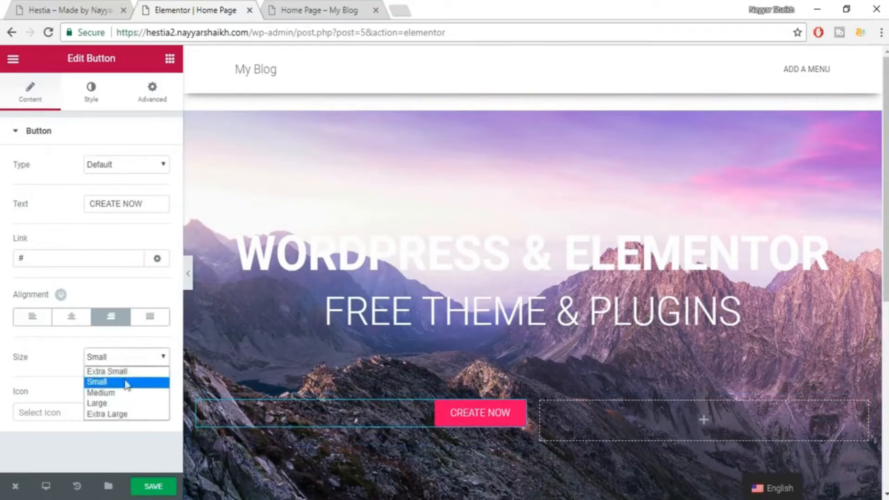
pyautogui.click(126, 393)
pyautogui.click(134, 362)
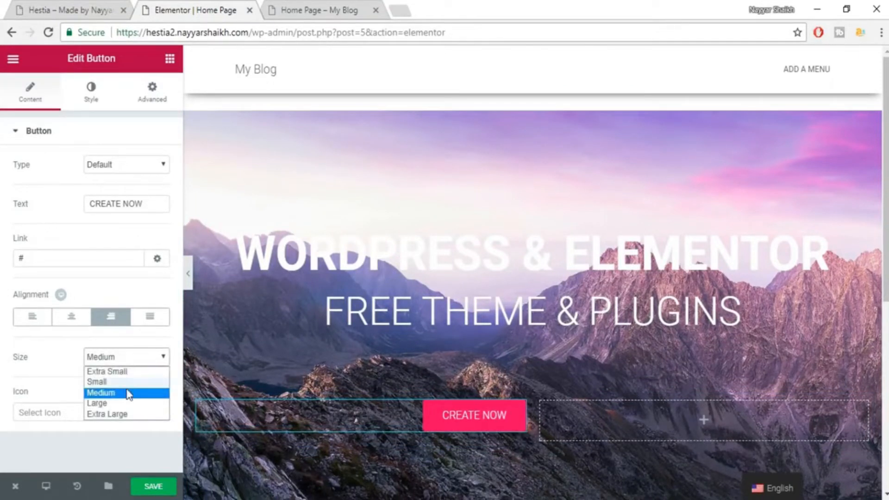
pyautogui.click(131, 379)
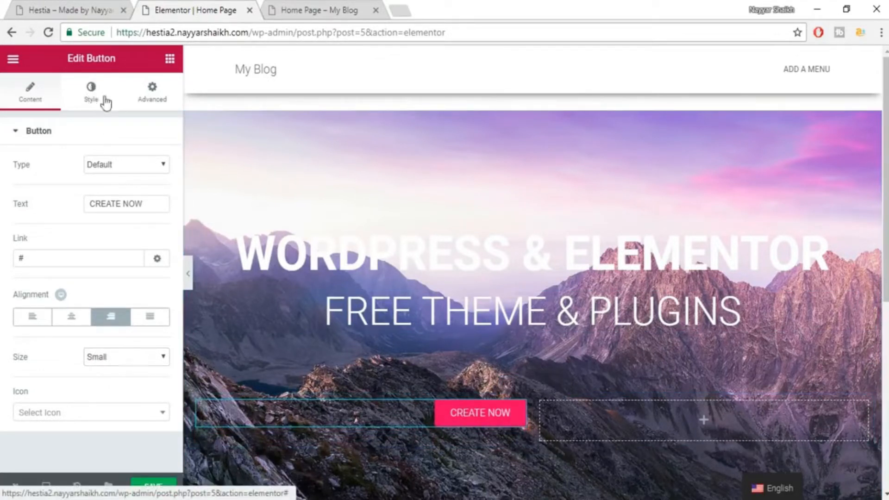
# Open the CREATE NOW button's style settings and scroll through the live Hestia homepage's hero
pyautogui.click(84, 103)
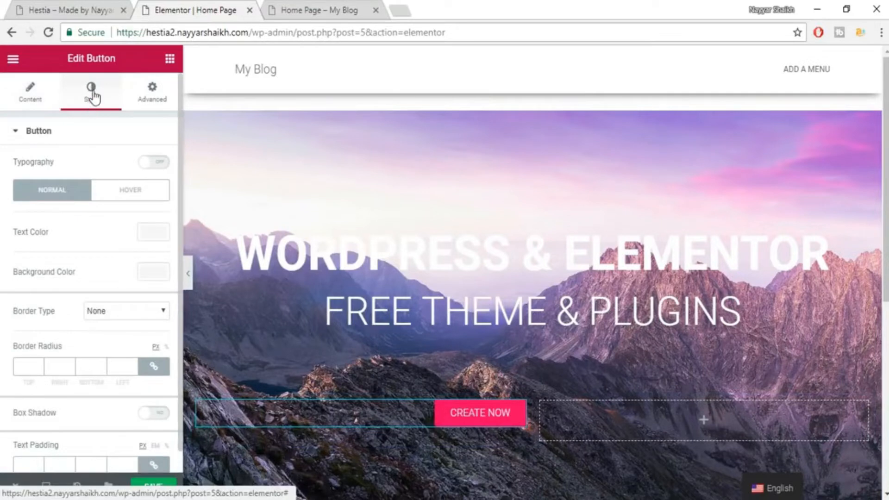
pyautogui.click(24, 9)
pyautogui.scroll(-3, 440, 456)
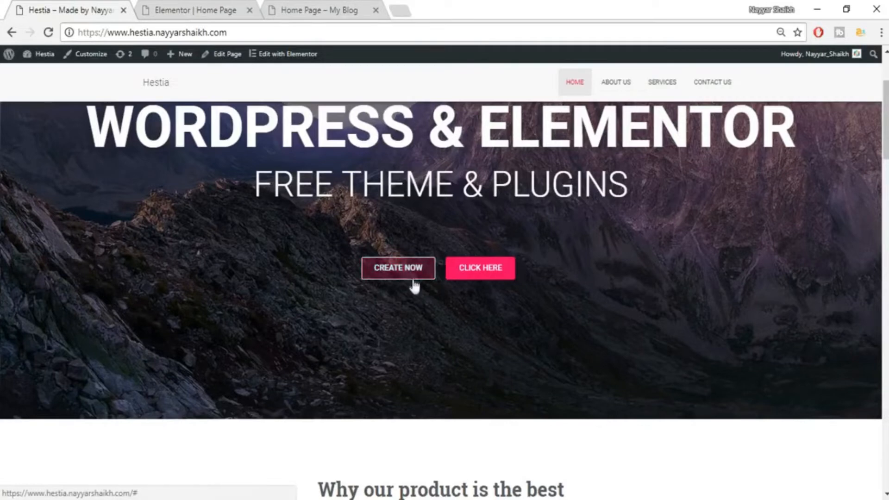
pyautogui.scroll(3, 546, 297)
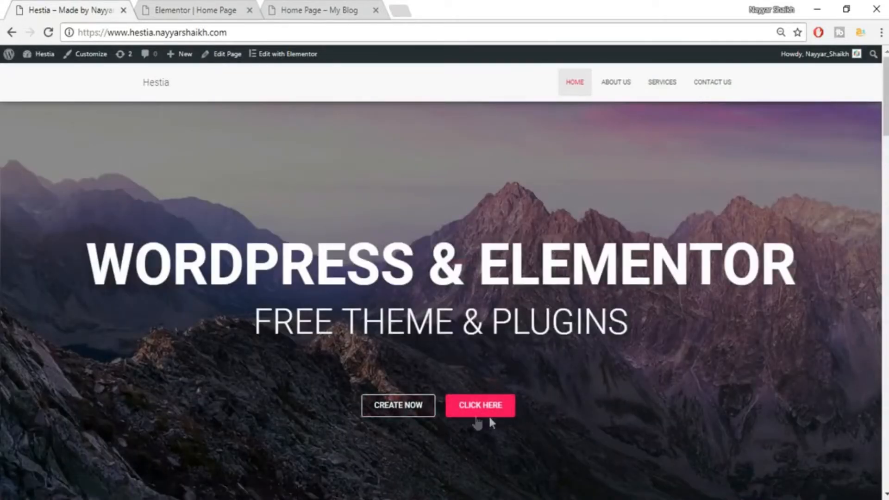
pyautogui.scroll(-2, 656, 377)
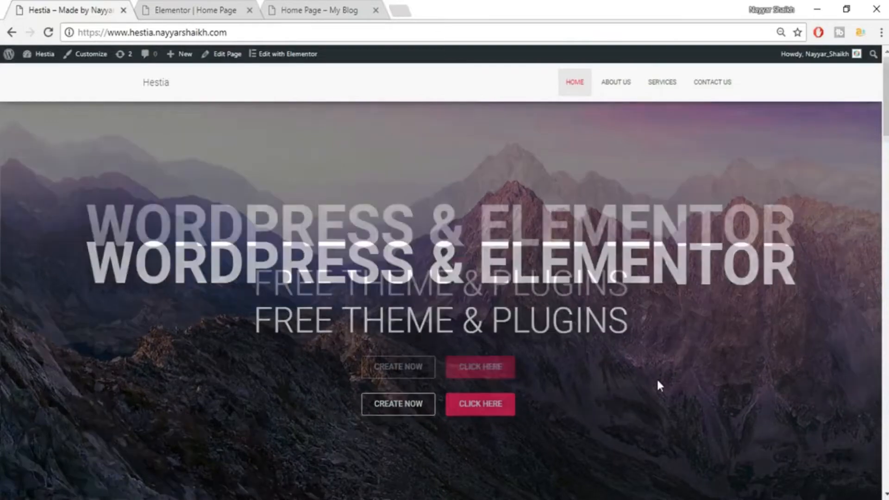
pyautogui.scroll(-10, 657, 386)
pyautogui.scroll(-10, 676, 310)
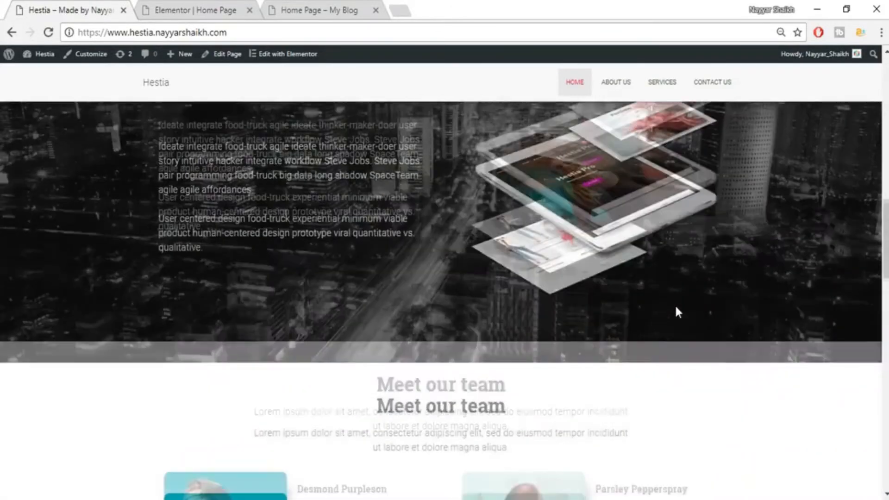
pyautogui.scroll(2, 750, 357)
pyautogui.scroll(15, 750, 359)
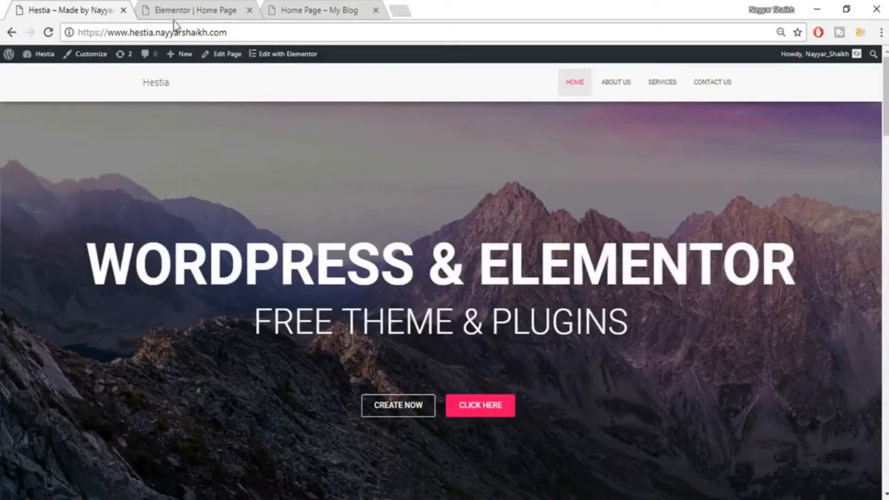
# Compare the live site's outlined CREATE NOW and pink CLICK HERE buttons with the Elementor editor
pyautogui.click(200, 6)
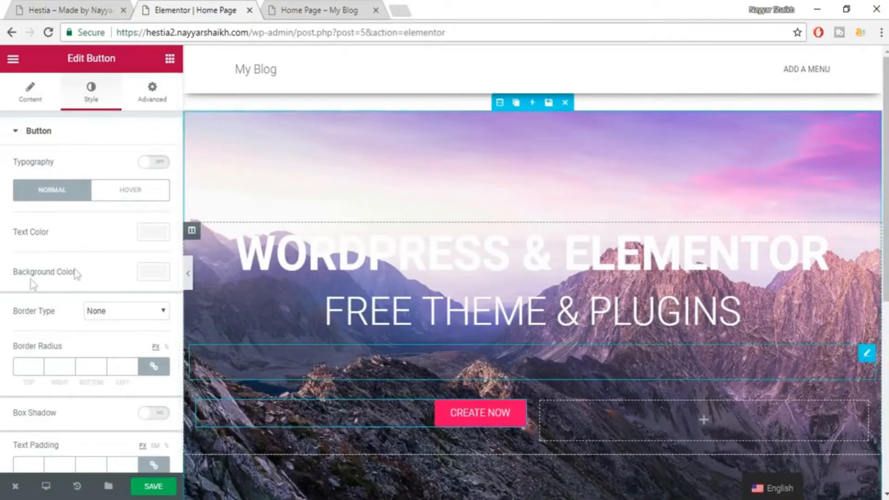
pyautogui.click(78, 6)
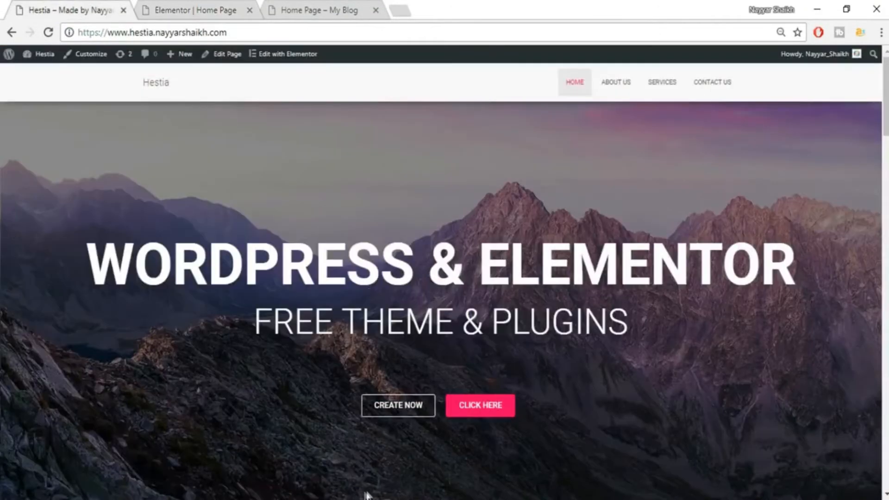
pyautogui.click(162, 5)
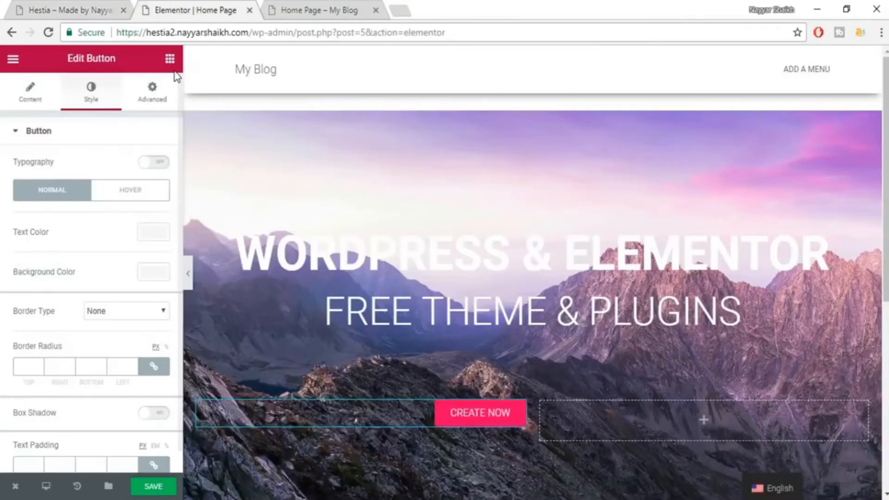
pyautogui.click(78, 6)
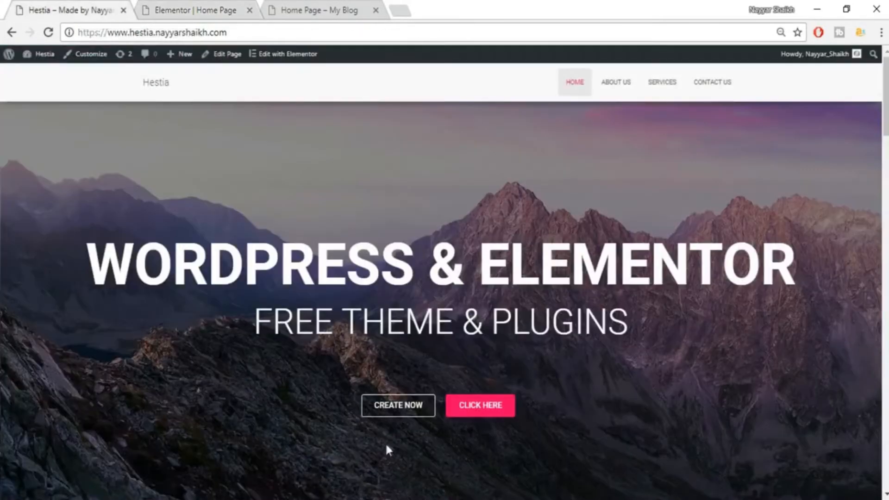
pyautogui.click(168, 5)
# Make the CREATE NOW text white and drop the background alpha to fully transparent
pyautogui.click(154, 233)
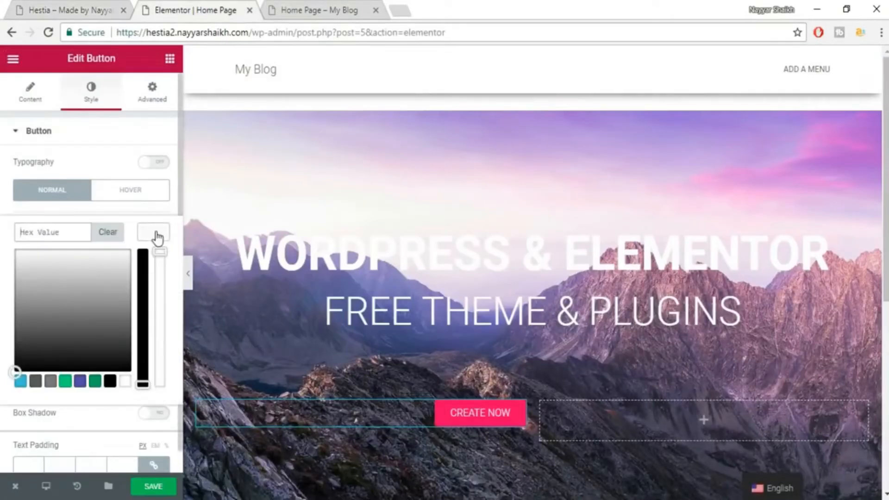
pyautogui.click(129, 386)
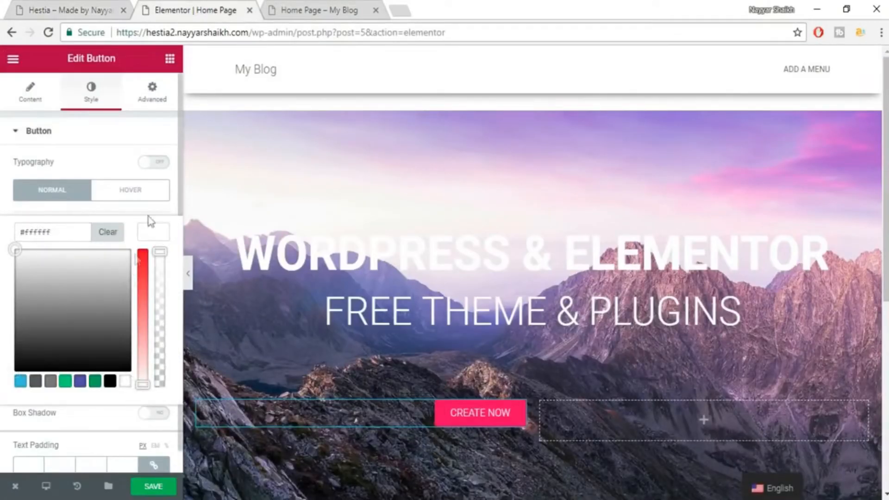
pyautogui.click(149, 240)
pyautogui.click(153, 273)
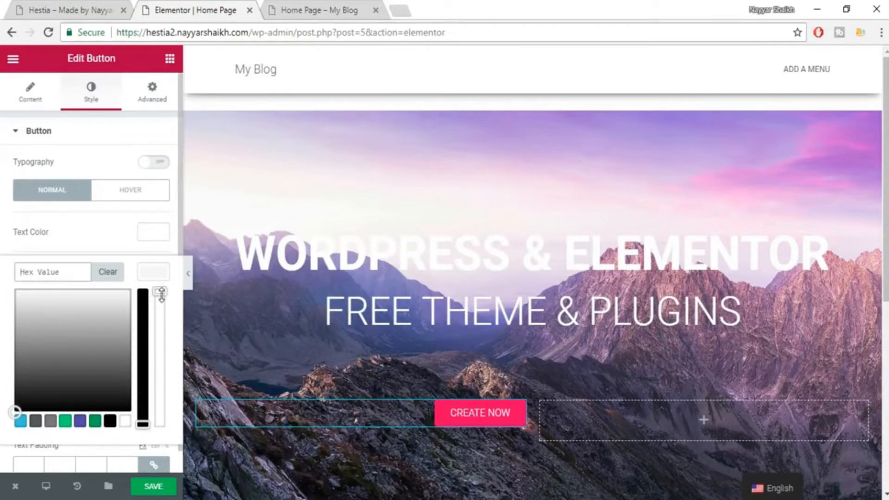
pyautogui.moveTo(162, 293); pyautogui.dragTo(175, 466)
pyautogui.click(177, 471)
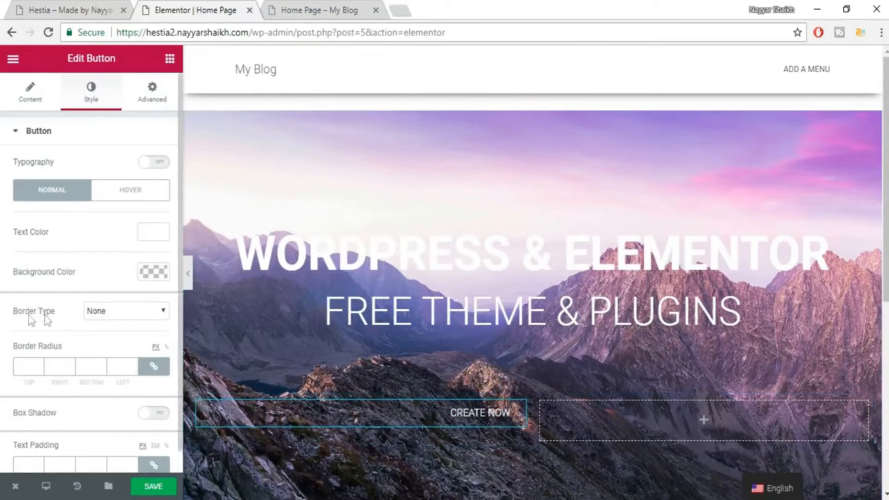
pyautogui.click(116, 317)
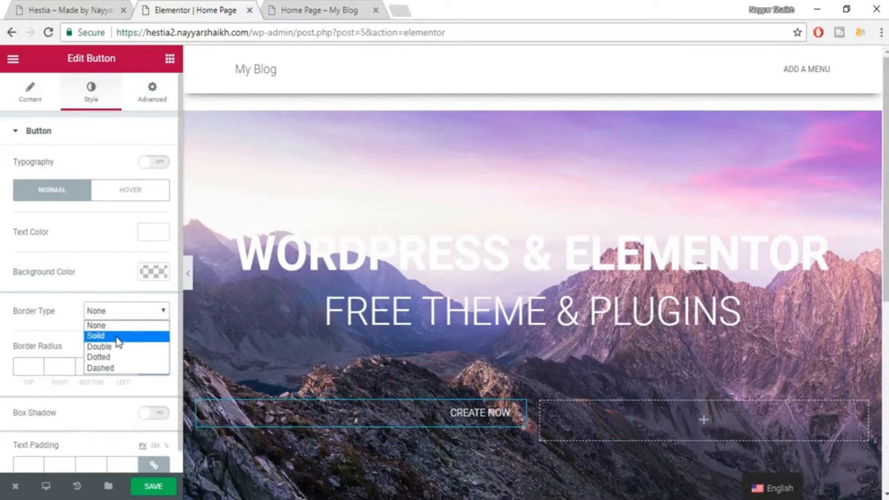
# Give the button a solid border of width 1, then view the live Hestia site for comparison
pyautogui.click(117, 336)
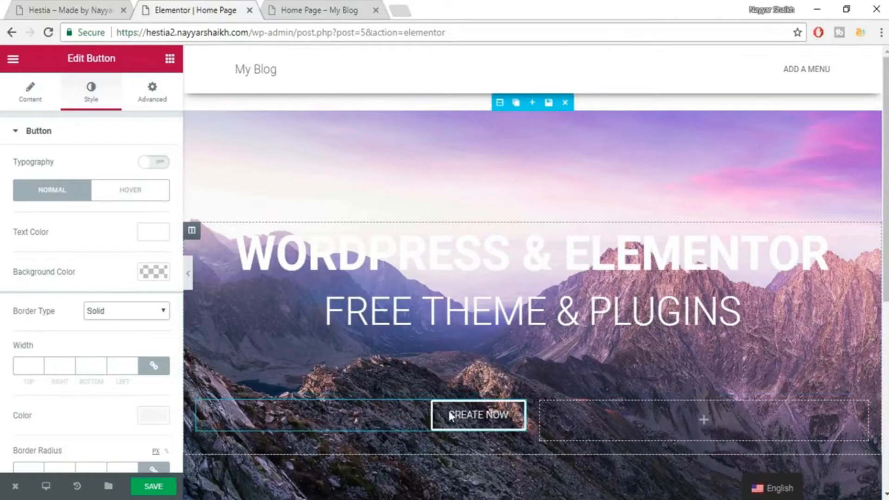
pyautogui.scroll(-1, 501, 428)
pyautogui.scroll(-1, 499, 371)
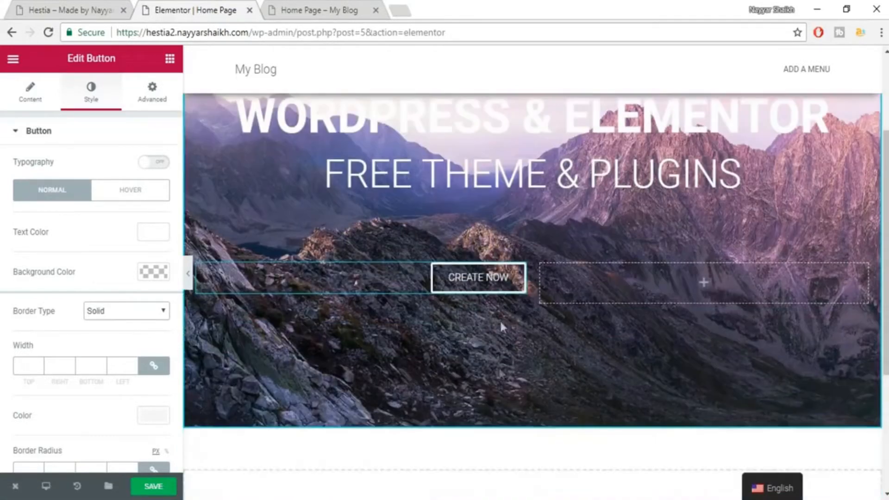
pyautogui.click(28, 363)
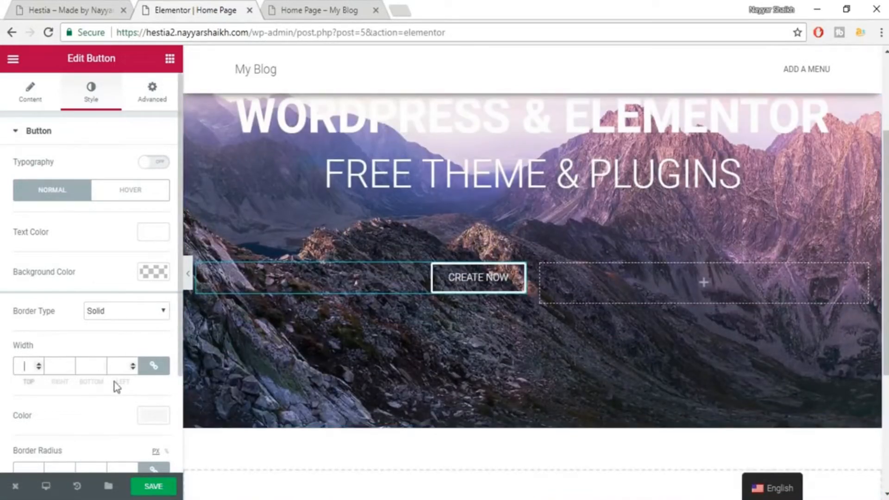
pyautogui.write('1')
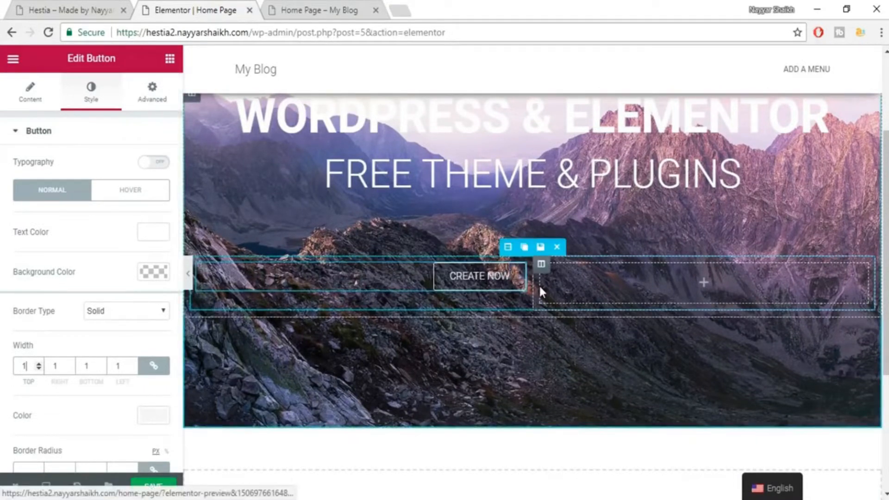
pyautogui.scroll(2, 507, 352)
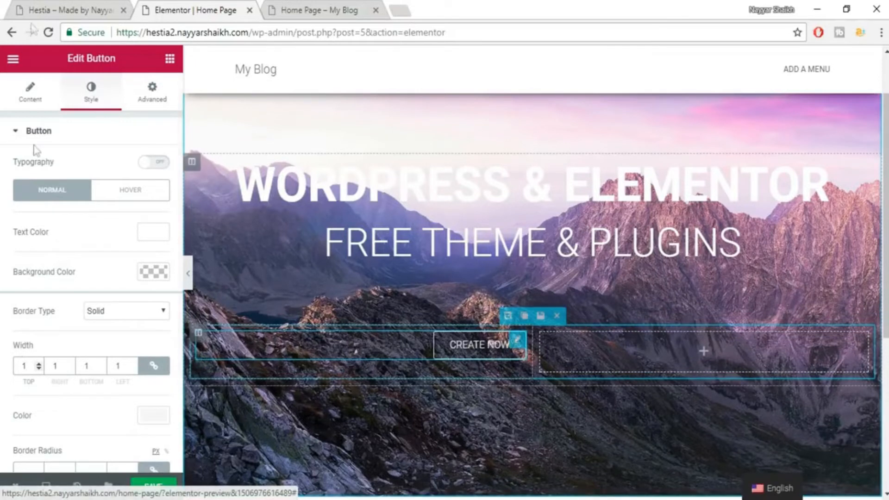
pyautogui.click(20, 6)
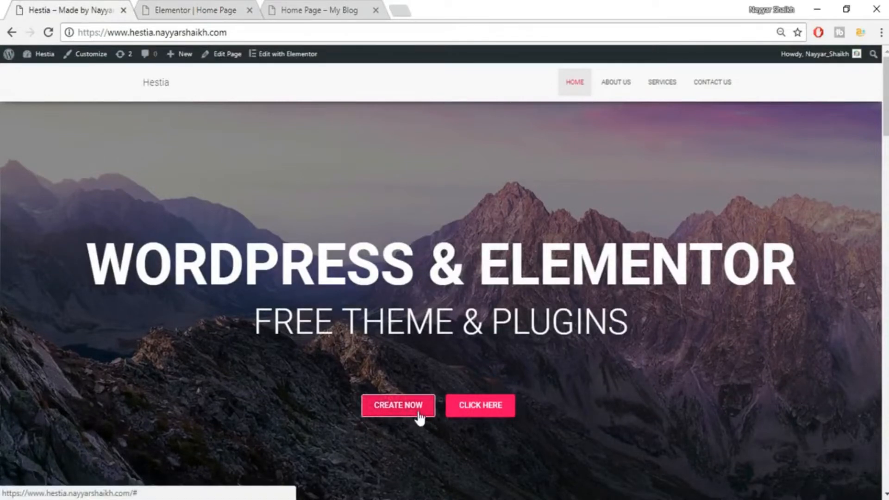
# Set the button's hover background to pink #e91e63, pasted from the notes, and save the page
pyautogui.click(217, 10)
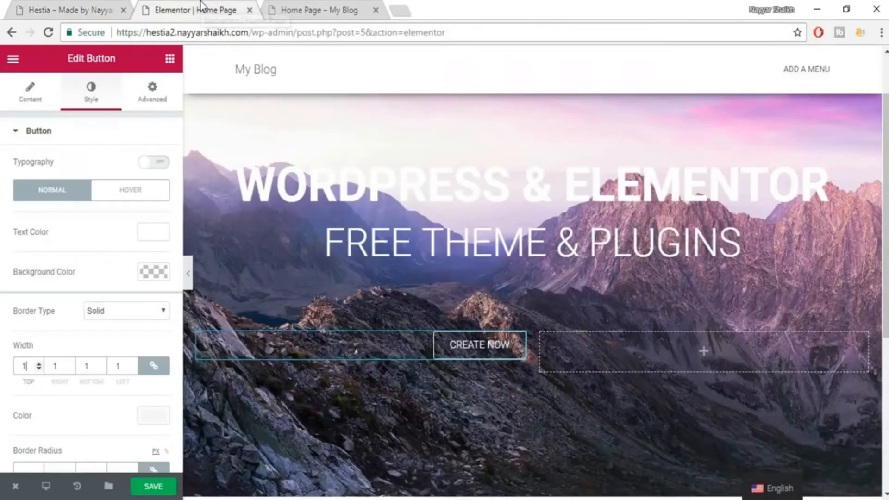
pyautogui.click(129, 203)
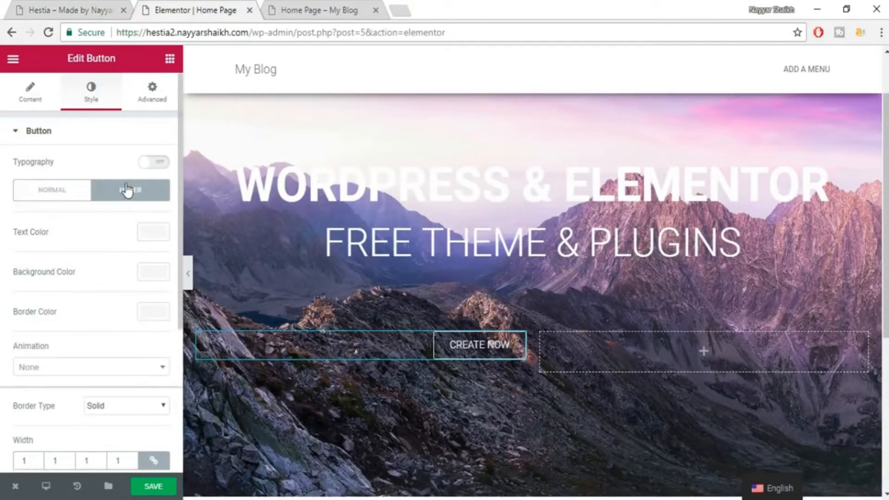
pyautogui.click(151, 273)
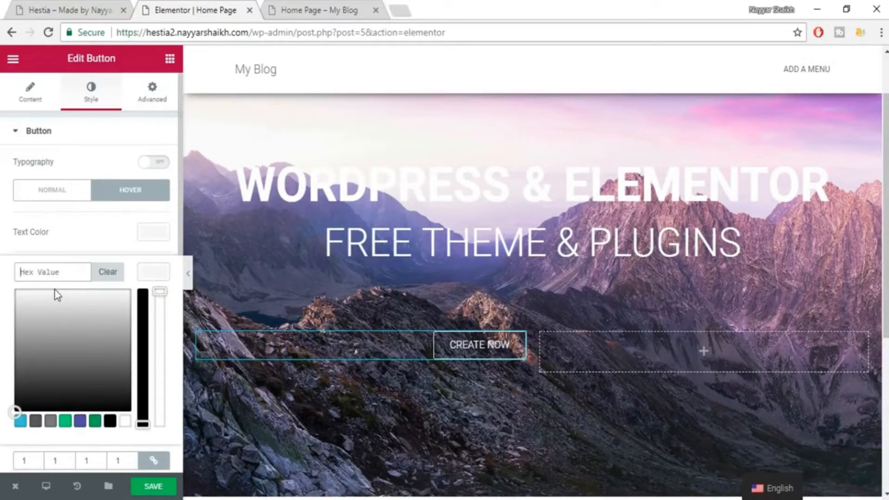
pyautogui.write('THEME & PLUGINS')
pyautogui.hotkey('alt', 'Tab')
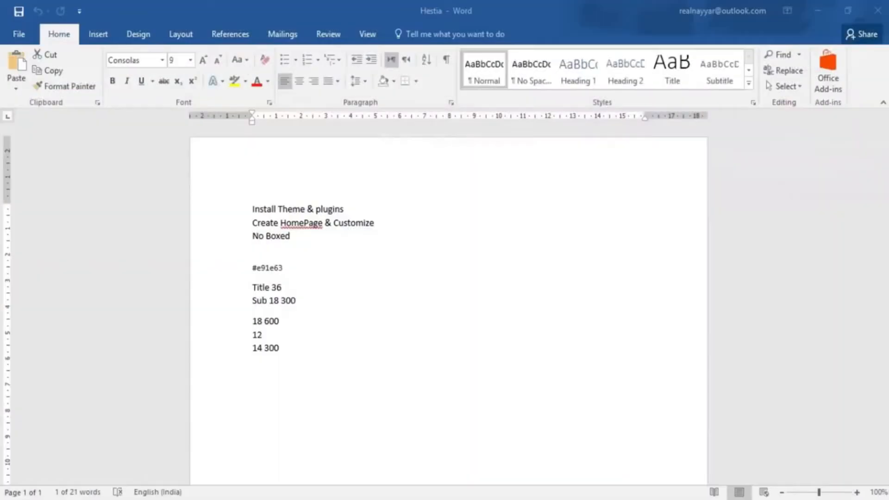
pyautogui.hotkey('ctrl', 'c')
pyautogui.hotkey('alt', 'Tab')
pyautogui.hotkey('ctrl', 'a')
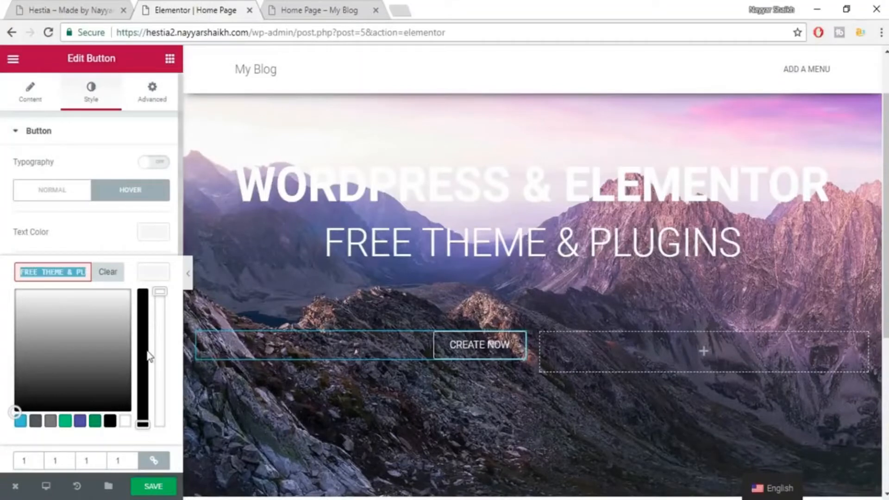
pyautogui.hotkey('ctrl', 'v')
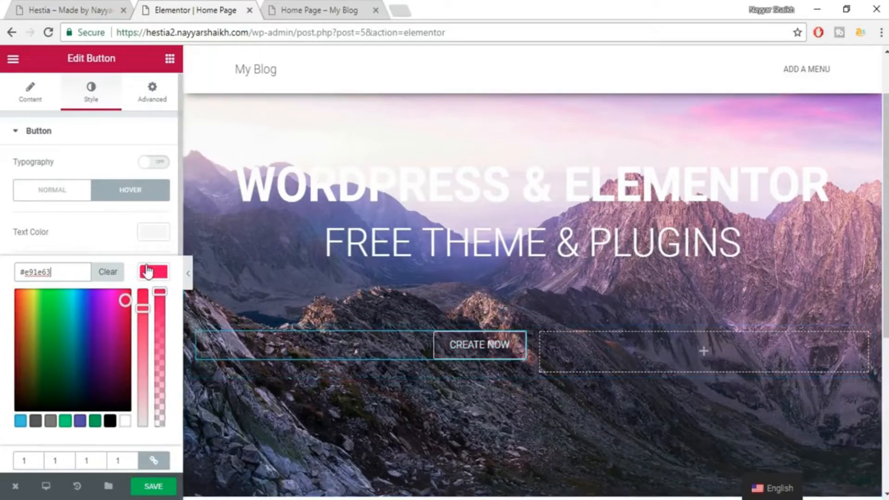
pyautogui.click(151, 280)
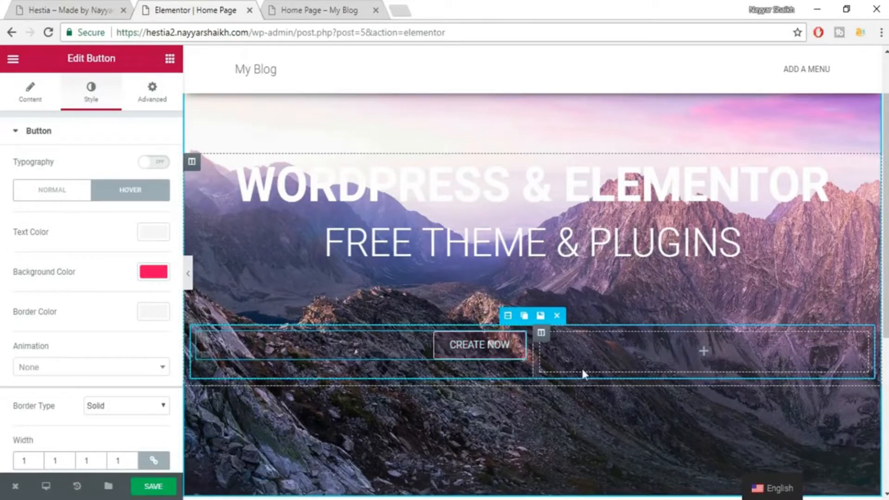
pyautogui.click(165, 486)
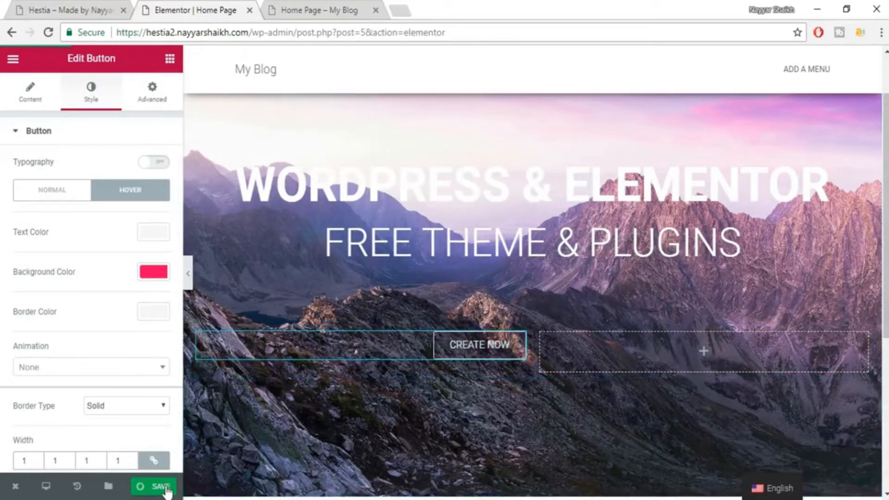
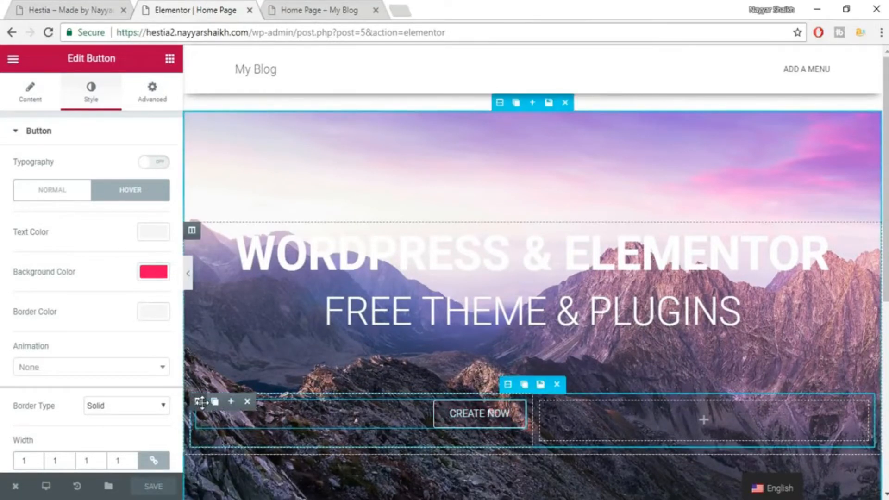
# Duplicate the CREATE NOW button column, then delete the empty third column in the hero row
pyautogui.scroll(-2, 204, 393)
pyautogui.scroll(-2, 207, 362)
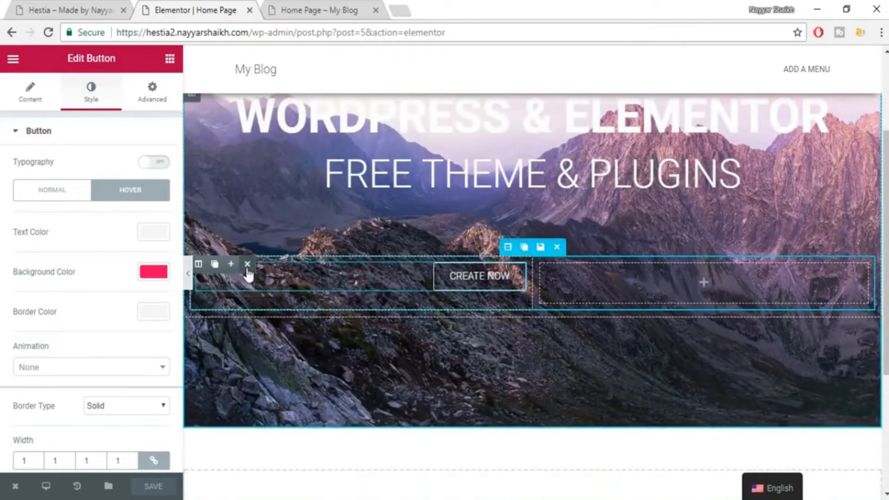
pyautogui.click(216, 267)
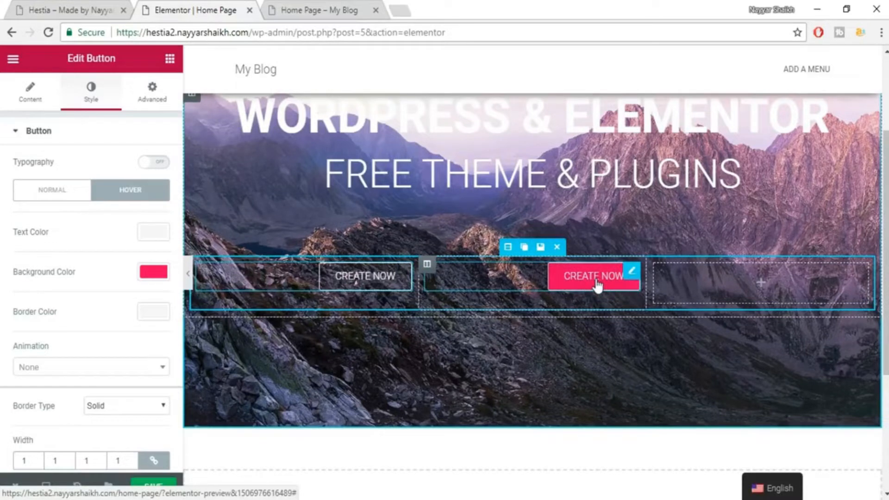
pyautogui.click(742, 277)
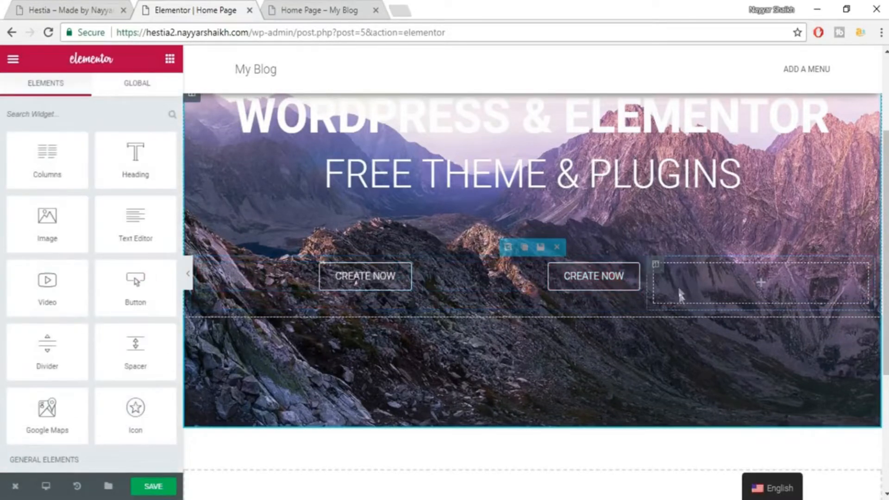
pyautogui.moveTo(656, 265)
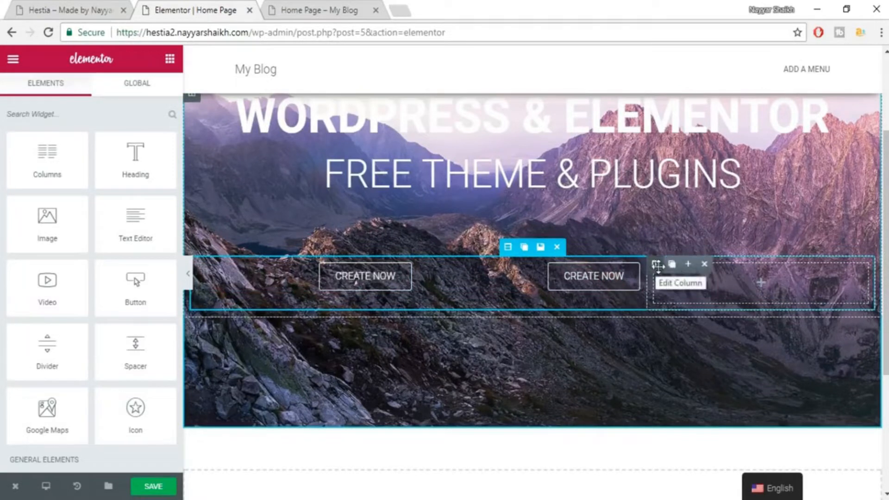
pyautogui.click(704, 265)
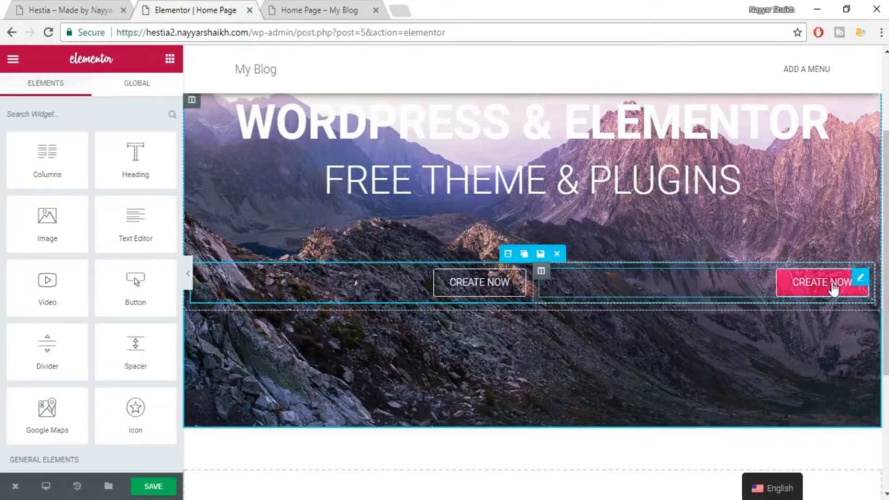
# Left-align the right CREATE NOW button and give it a pink #e91e63 background
pyautogui.click(680, 283)
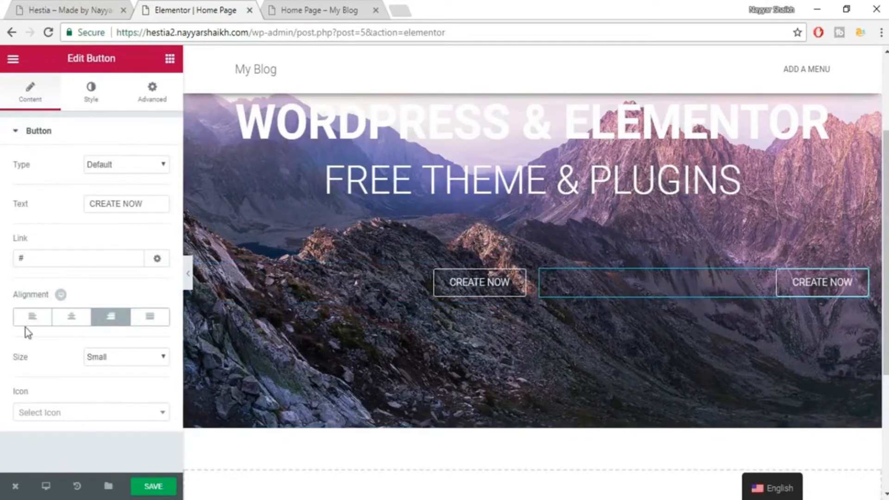
pyautogui.click(32, 317)
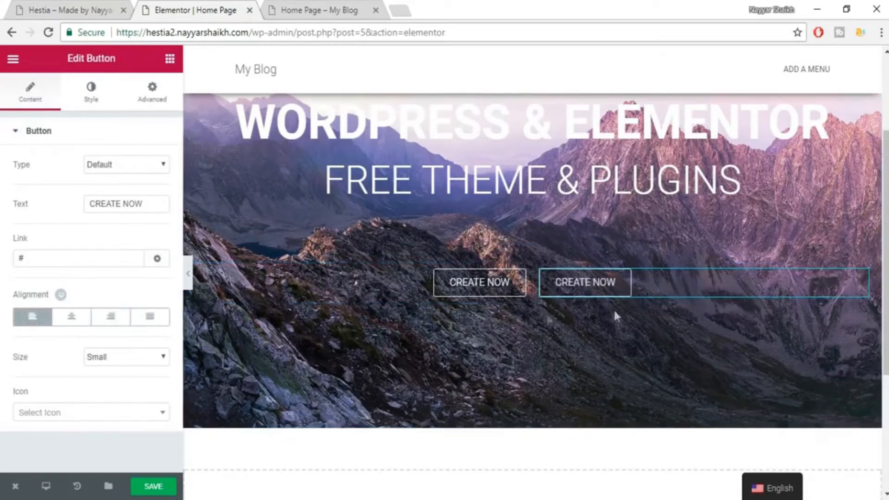
pyautogui.click(91, 92)
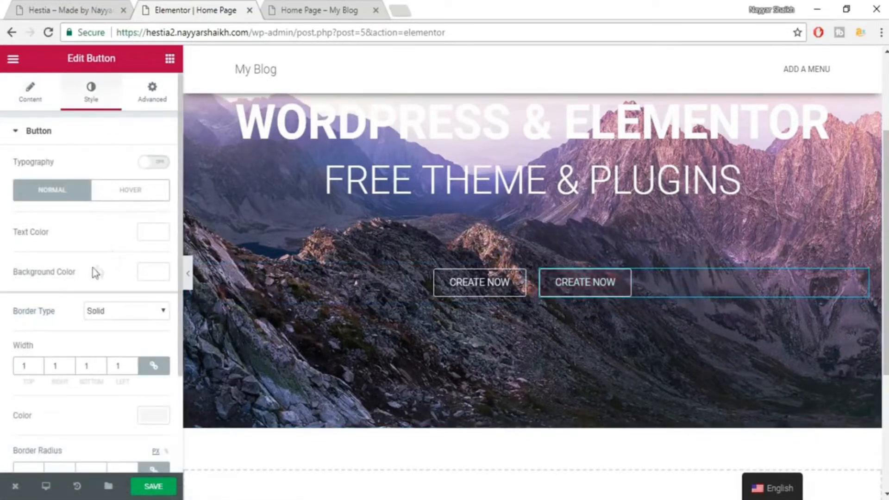
pyautogui.click(152, 277)
pyautogui.hotkey('ctrl', 'a')
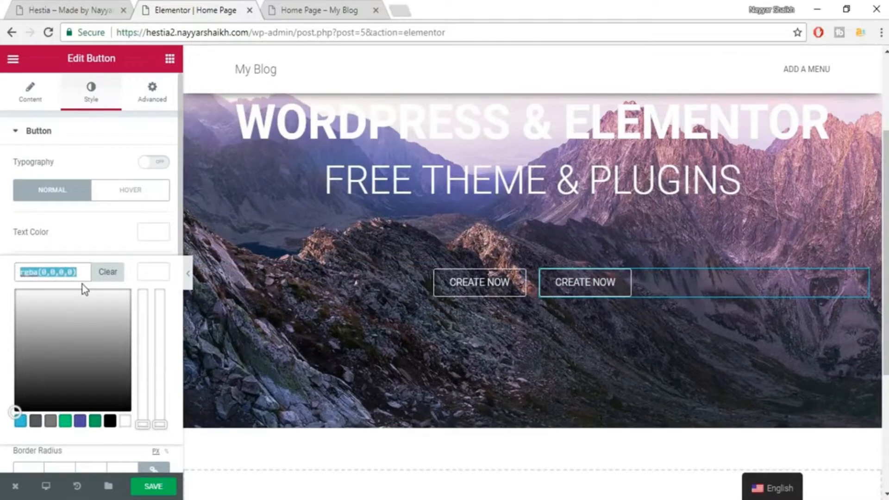
pyautogui.write('#e91e63')
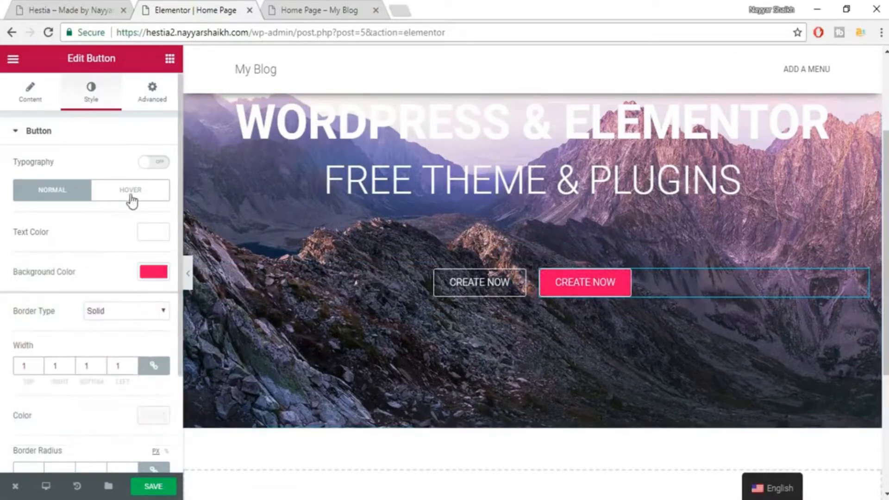
# Make the button's hover background fully transparent (alpha 0)
pyautogui.click(131, 194)
pyautogui.click(154, 273)
pyautogui.moveTo(161, 298); pyautogui.dragTo(159, 440)
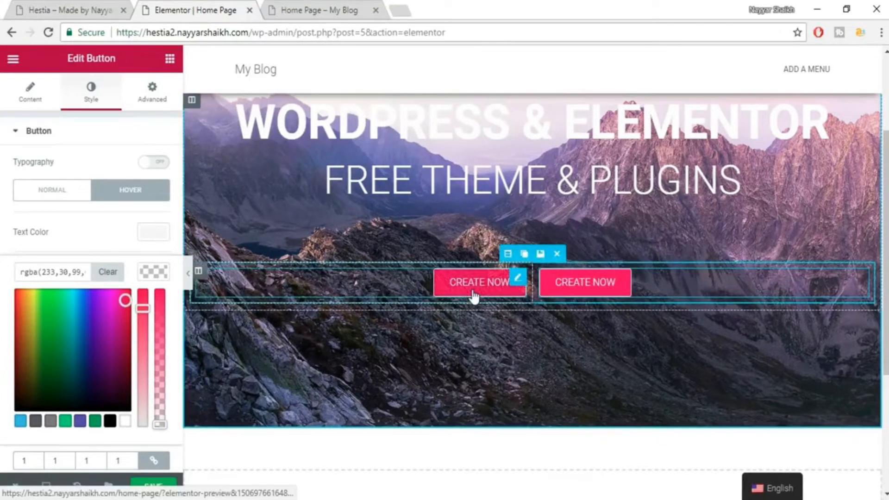
pyautogui.scroll(3, 566, 398)
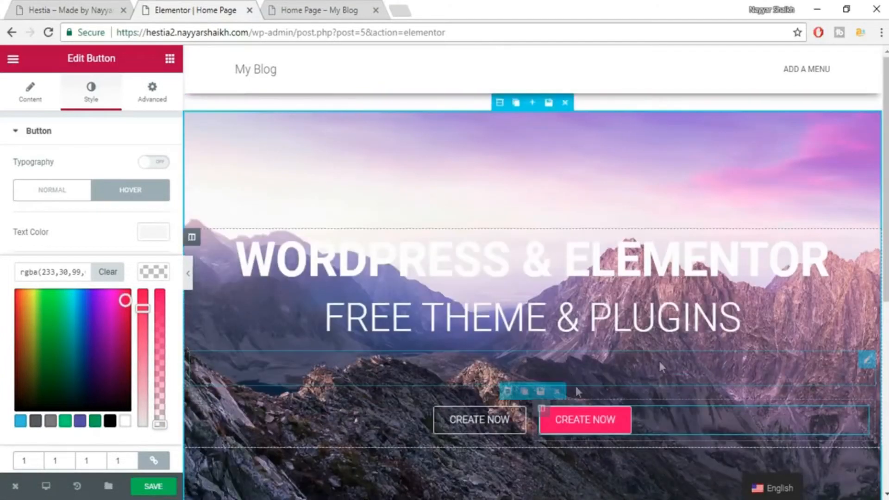
pyautogui.scroll(-1, 660, 366)
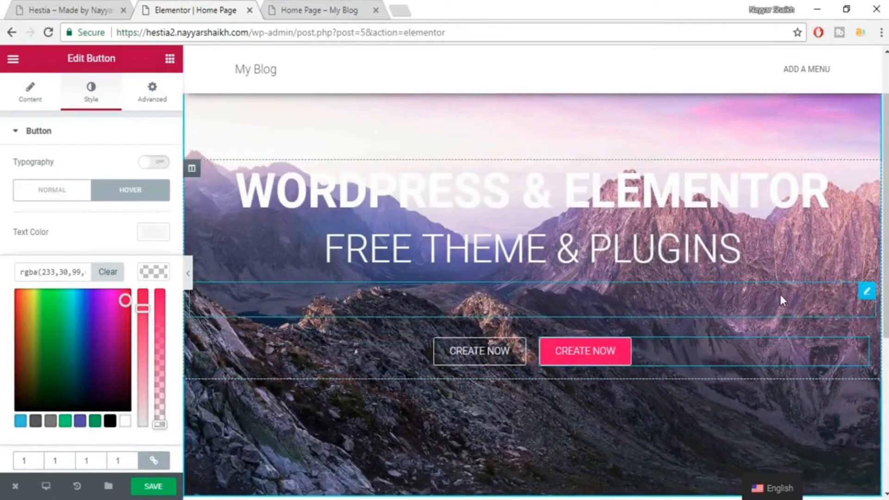
pyautogui.scroll(1, 782, 301)
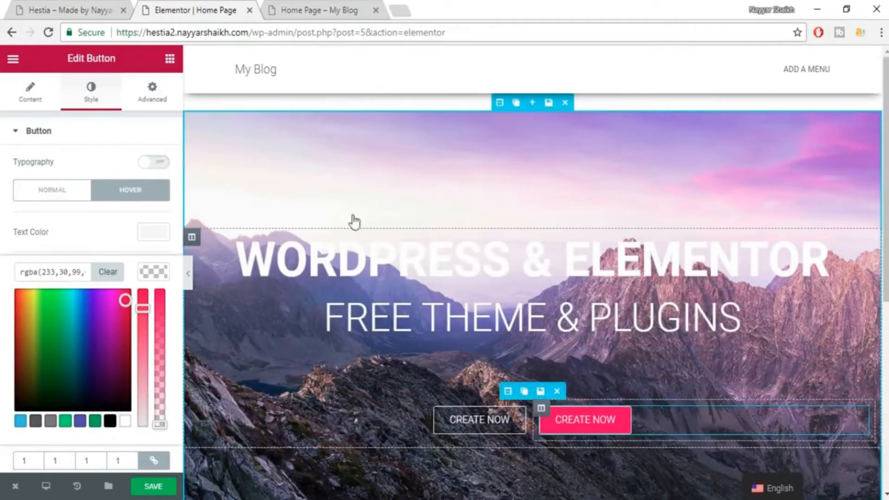
pyautogui.scroll(-1, 841, 404)
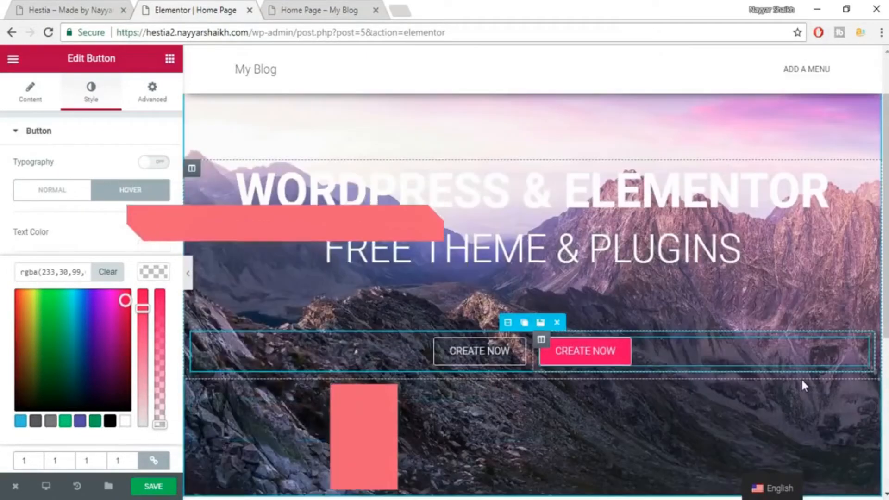
pyautogui.scroll(1, 255, 285)
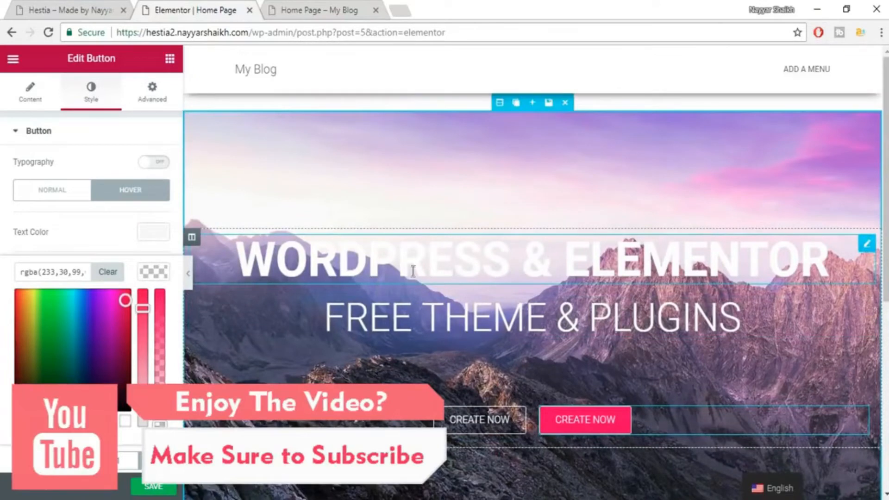
pyautogui.click(77, 8)
pyautogui.scroll(-1, 760, 250)
pyautogui.scroll(1, 759, 258)
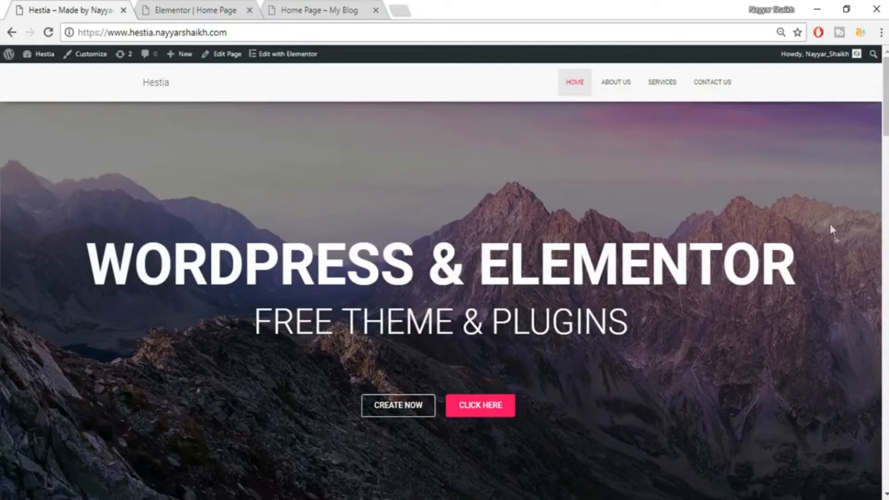
pyautogui.click(198, 7)
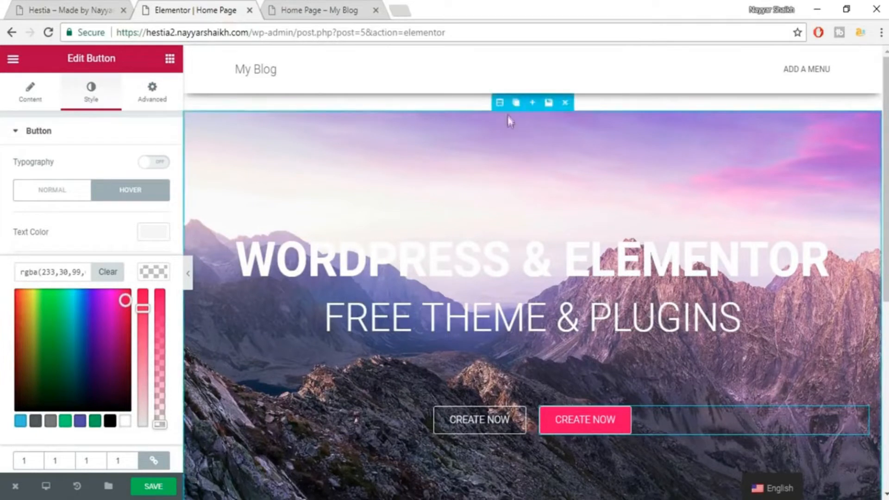
# Give the hero section a classic black #000000 background overlay
pyautogui.click(500, 103)
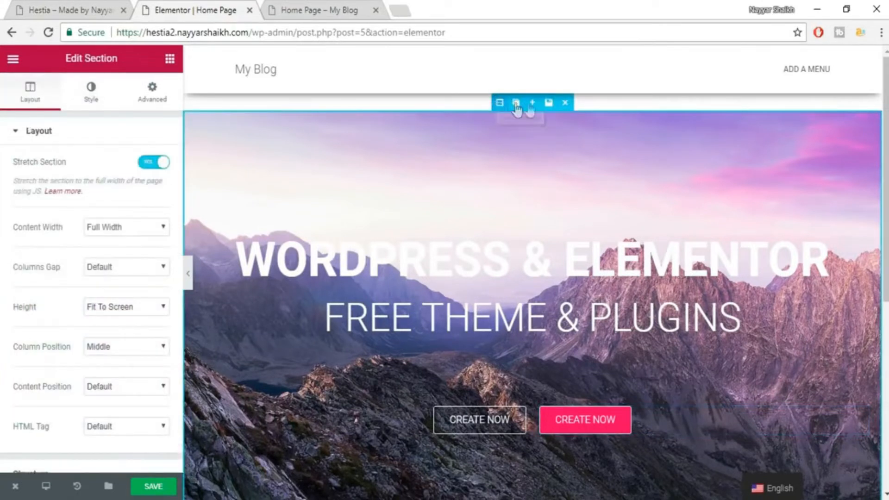
pyautogui.click(91, 97)
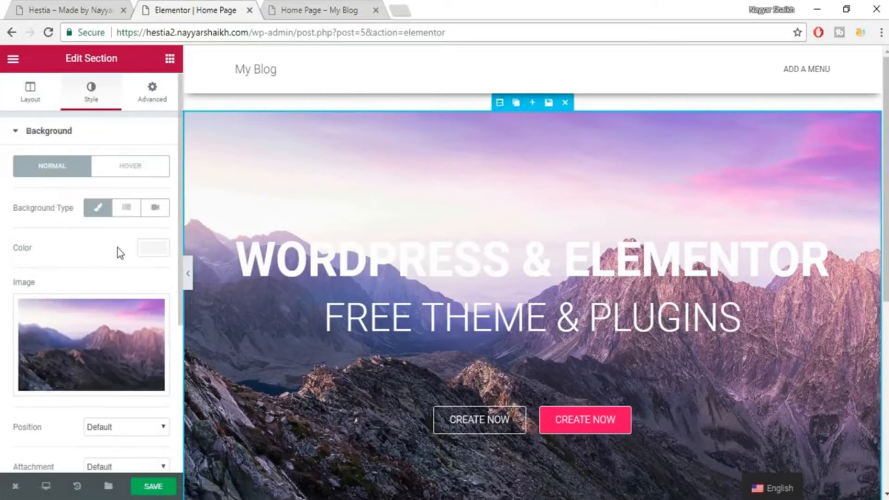
pyautogui.scroll(-5, 125, 276)
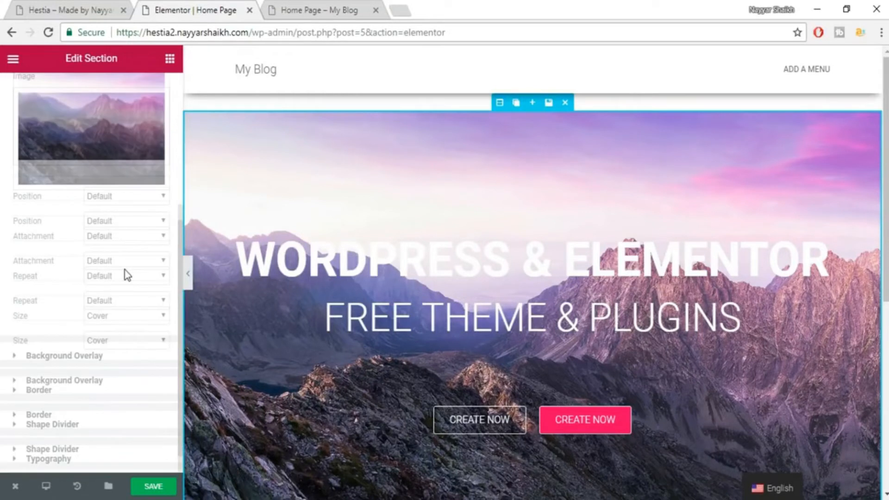
pyautogui.click(77, 362)
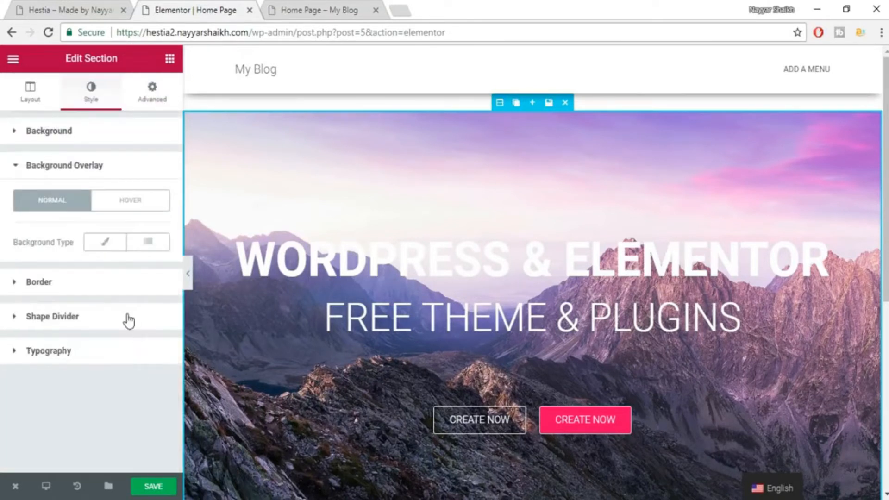
pyautogui.click(102, 243)
pyautogui.scroll(-3, 102, 324)
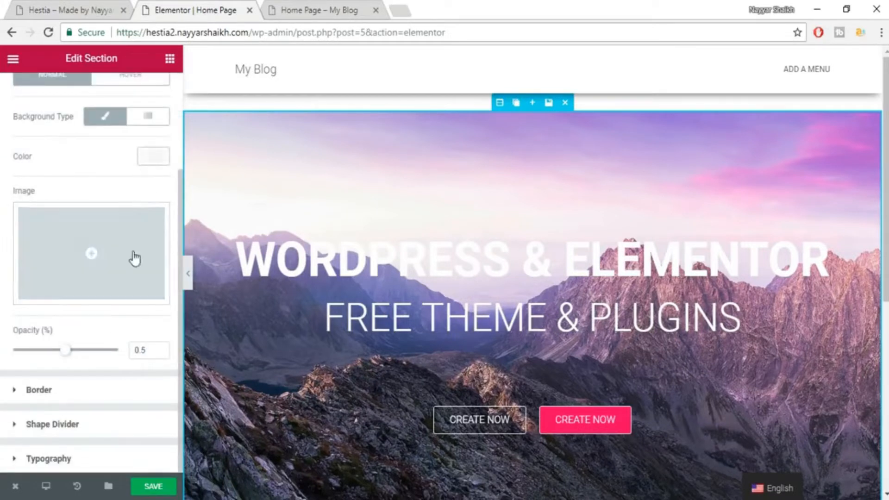
pyautogui.click(147, 160)
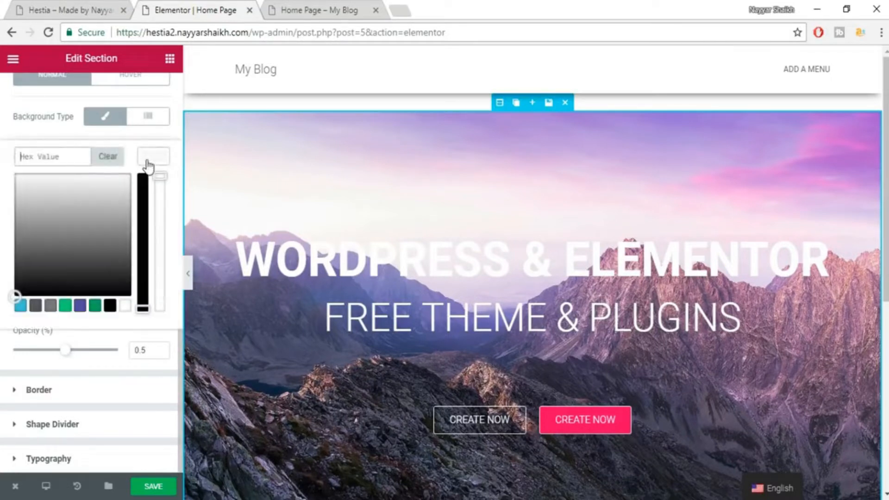
pyautogui.click(110, 305)
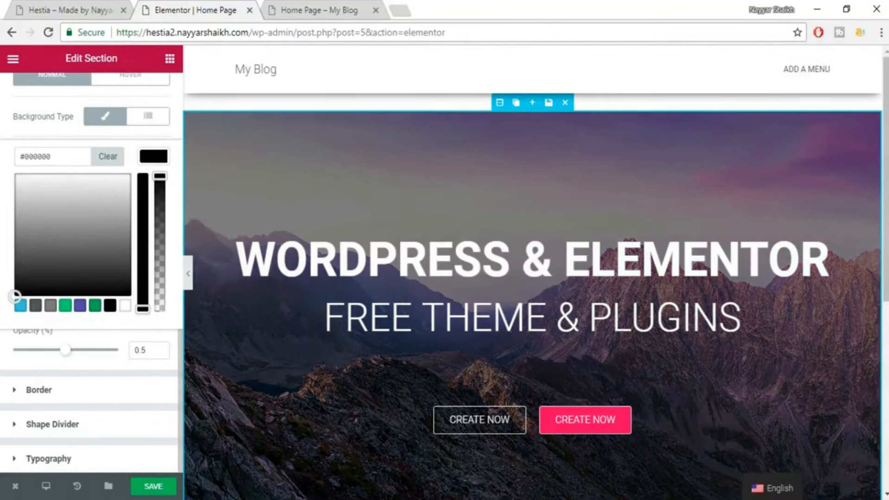
pyautogui.click(144, 162)
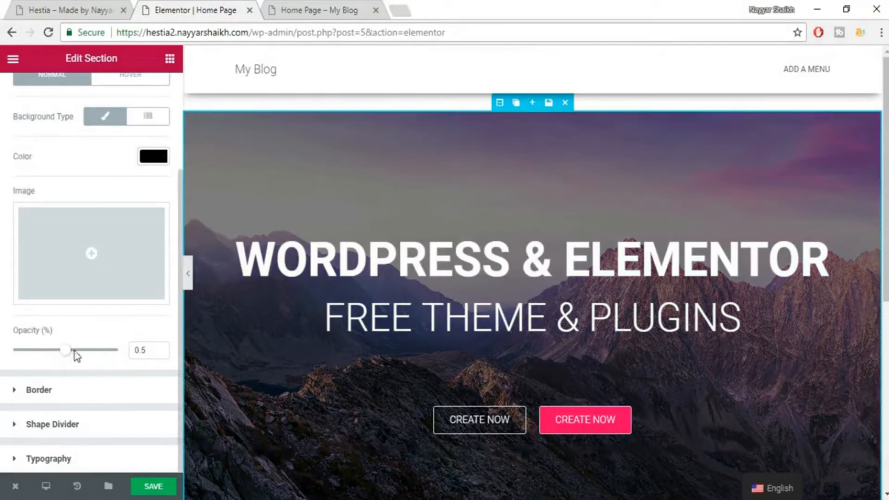
# Set the overlay opacity to about 0.55 so the mountains show through, and save
pyautogui.moveTo(78, 351); pyautogui.dragTo(134, 353)
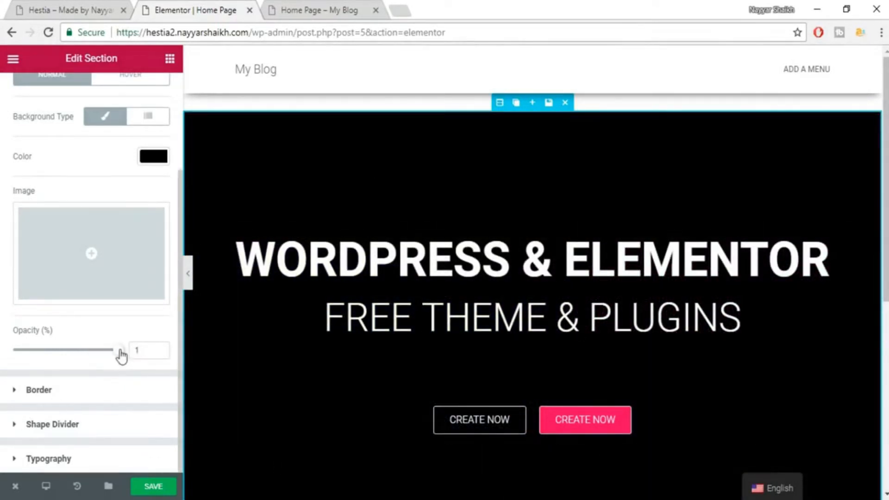
pyautogui.moveTo(107, 352); pyautogui.dragTo(73, 356)
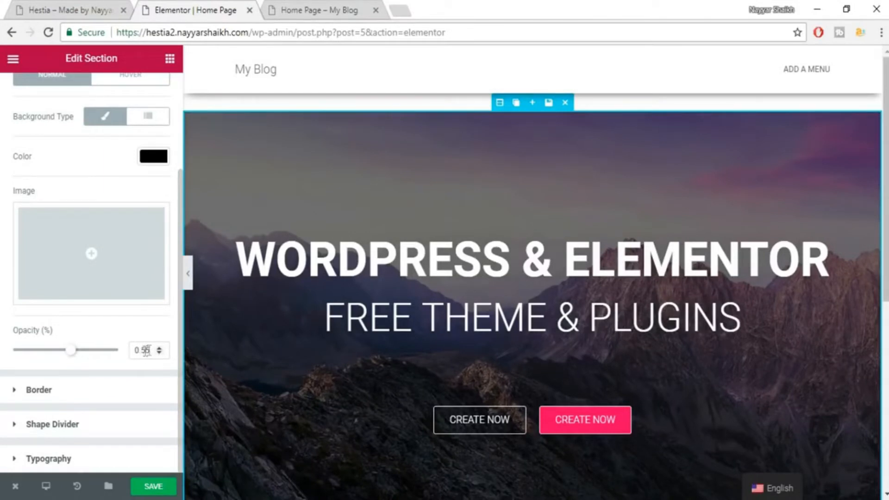
pyautogui.scroll(-3, 698, 325)
pyautogui.scroll(3, 699, 326)
pyautogui.click(146, 487)
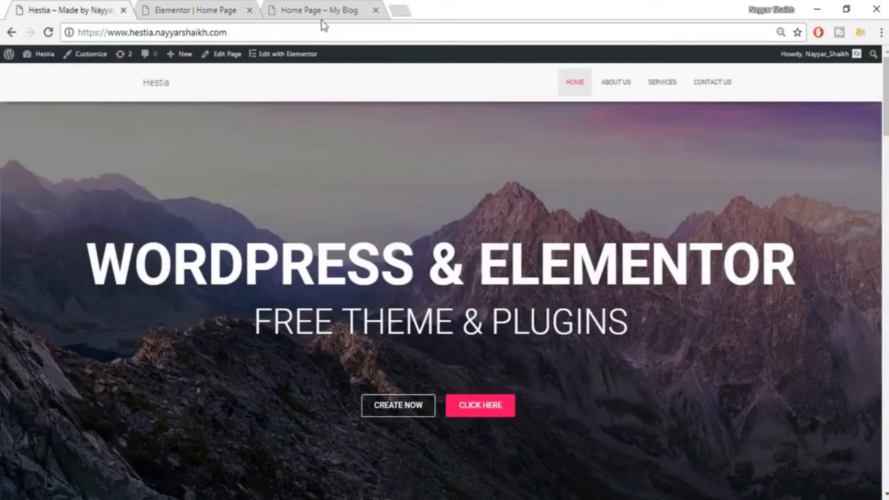
# Show the Elementor widgets panel beside the empty bottom drop area, checking the live Hestia site
pyautogui.click(183, 10)
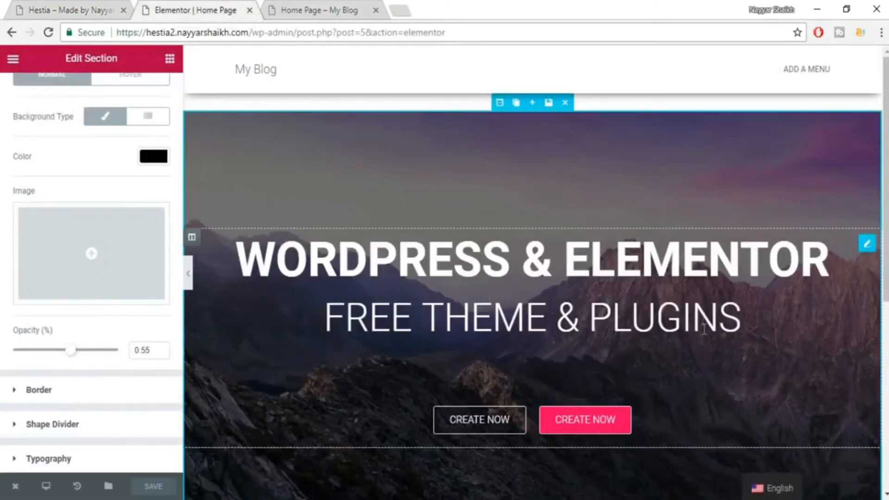
pyautogui.scroll(-4, 704, 324)
pyautogui.click(55, 6)
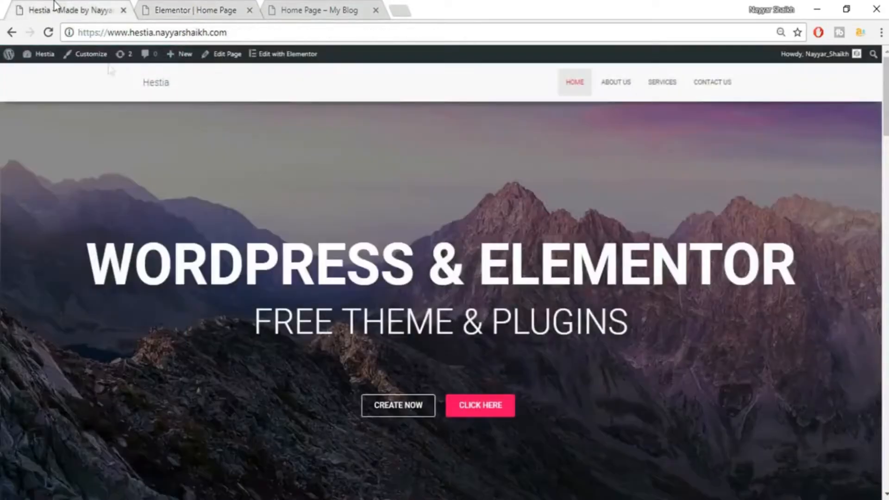
pyautogui.scroll(-9, 407, 326)
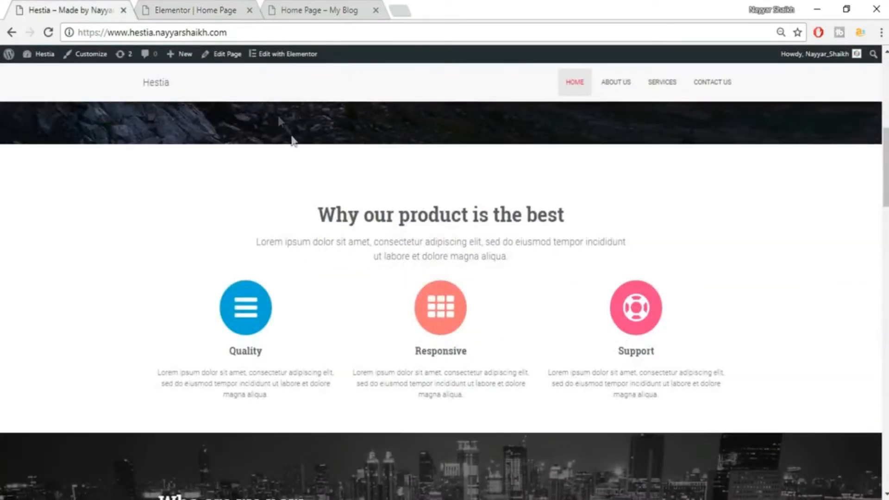
pyautogui.click(204, 9)
pyautogui.scroll(-3, 522, 273)
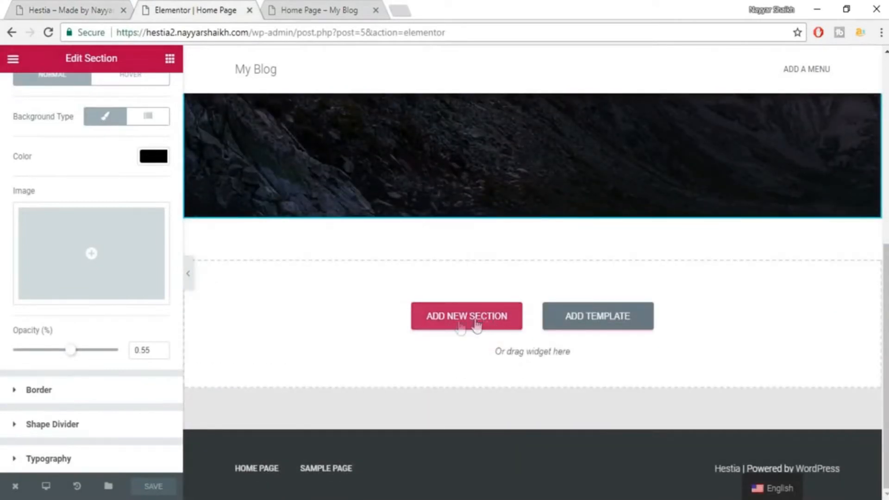
pyautogui.click(170, 59)
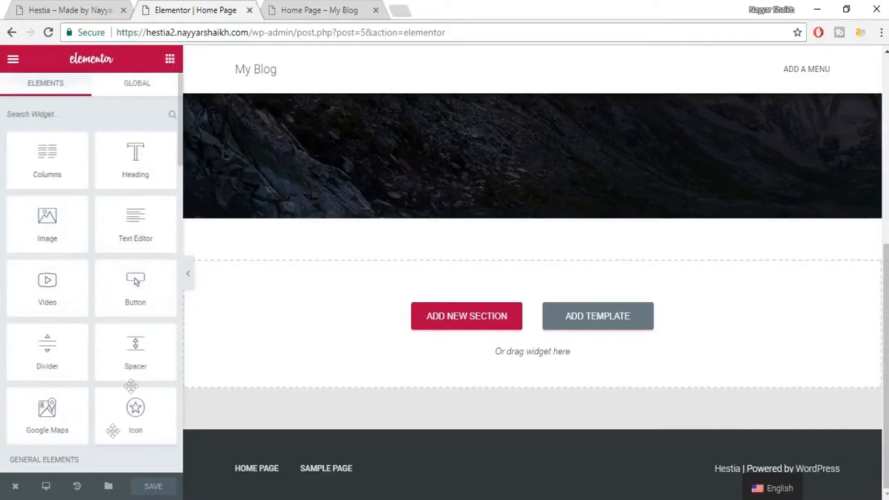
pyautogui.click(54, 6)
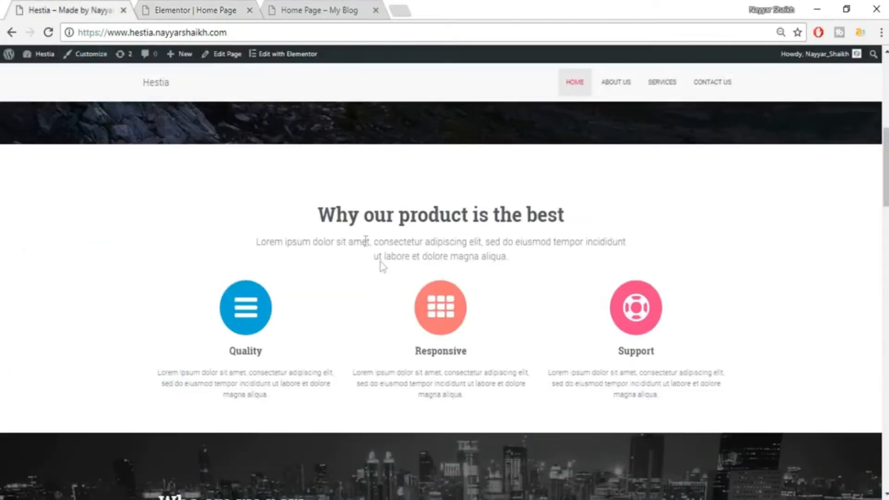
pyautogui.click(199, 7)
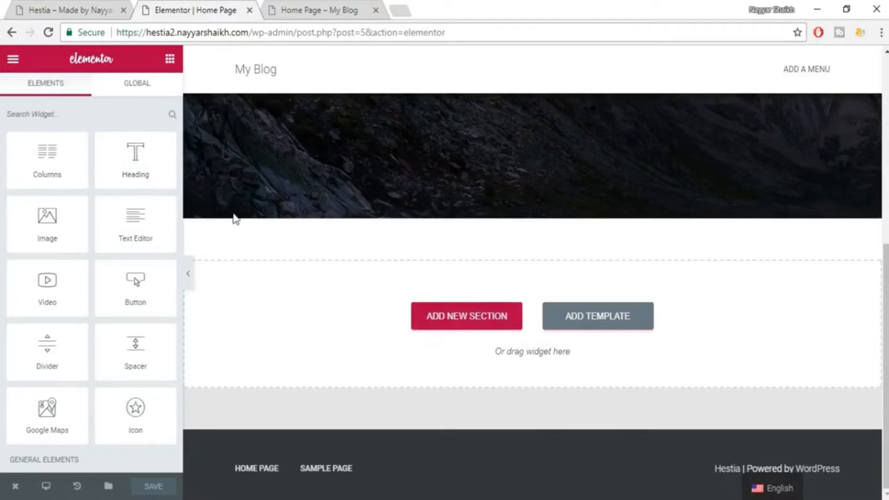
# Add a centred Heading titled 'Why our product is the best', copied from the live site
pyautogui.moveTo(132, 157); pyautogui.dragTo(512, 323)
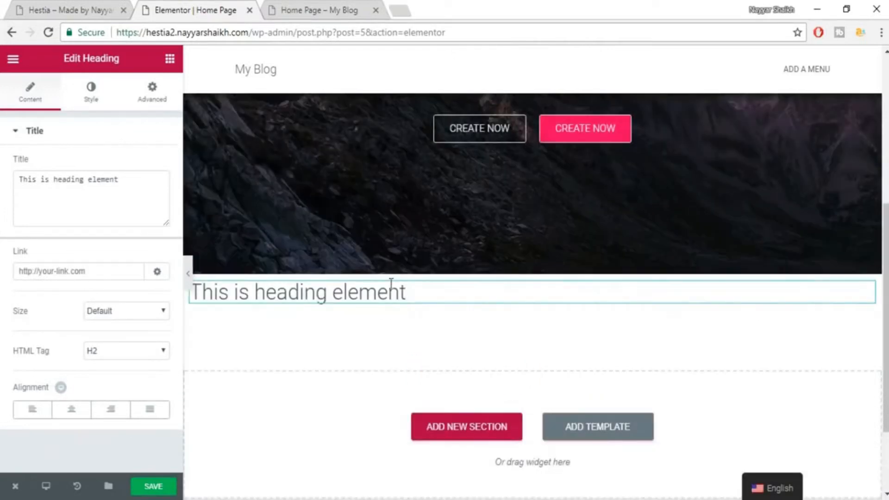
pyautogui.click(99, 6)
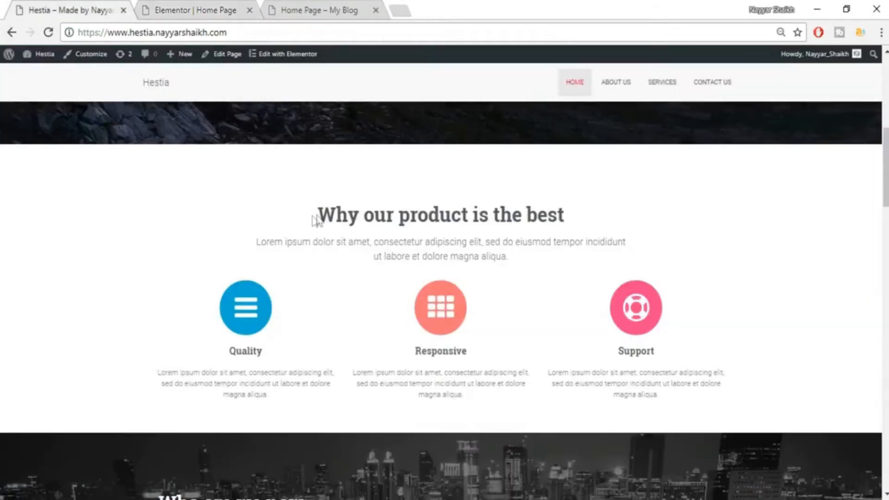
pyautogui.moveTo(316, 214); pyautogui.dragTo(583, 210)
pyautogui.hotkey('ctrl', 'c')
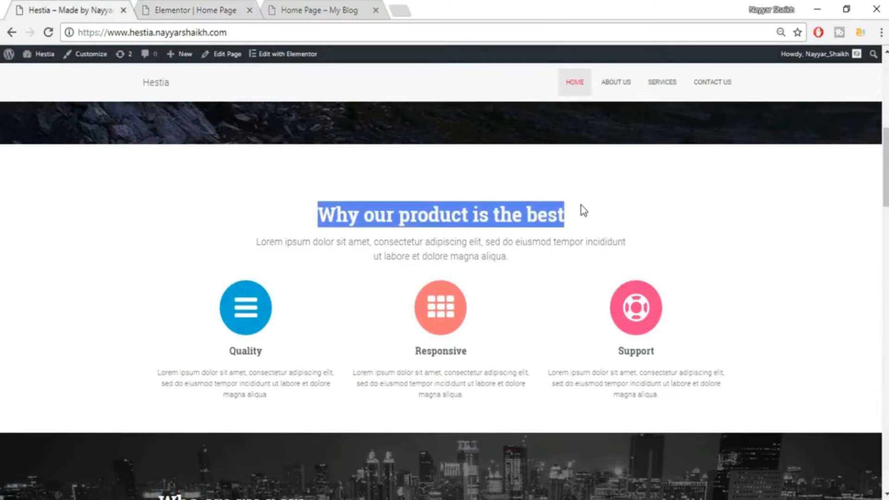
pyautogui.click(199, 12)
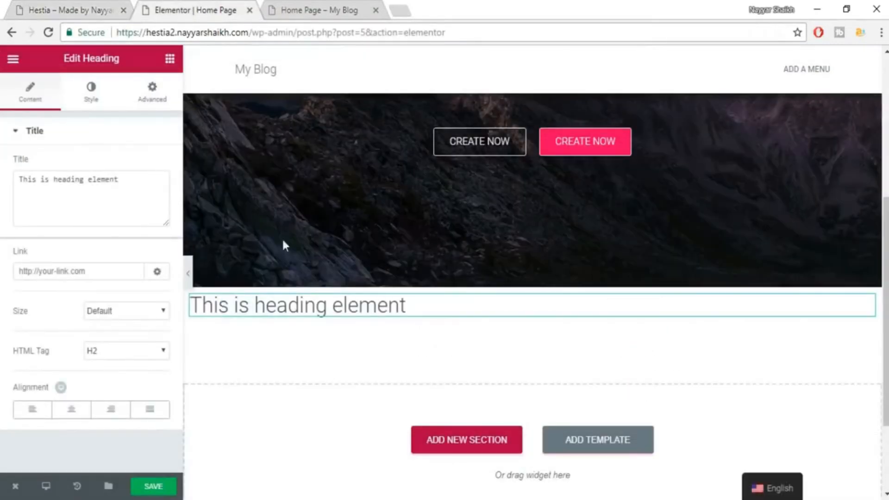
pyautogui.hotkey('ctrl', 'a')
pyautogui.click(100, 184)
pyautogui.hotkey('ctrl', 'a')
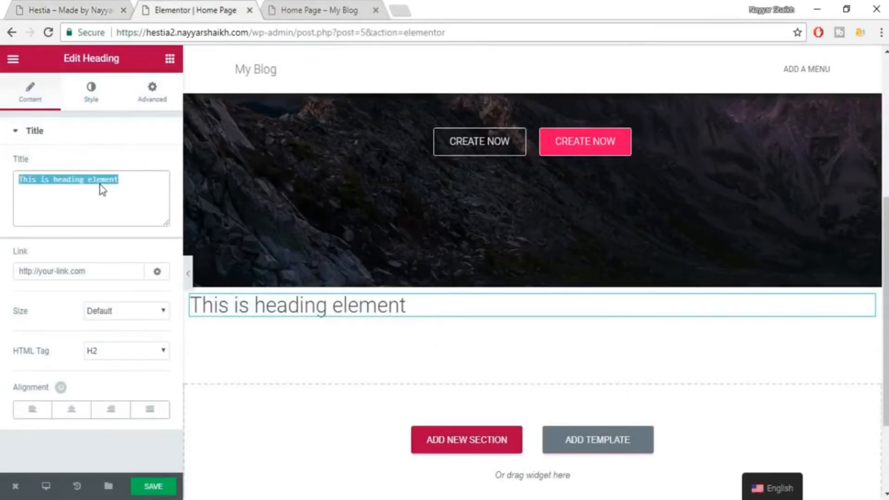
pyautogui.hotkey('ctrl', 'v')
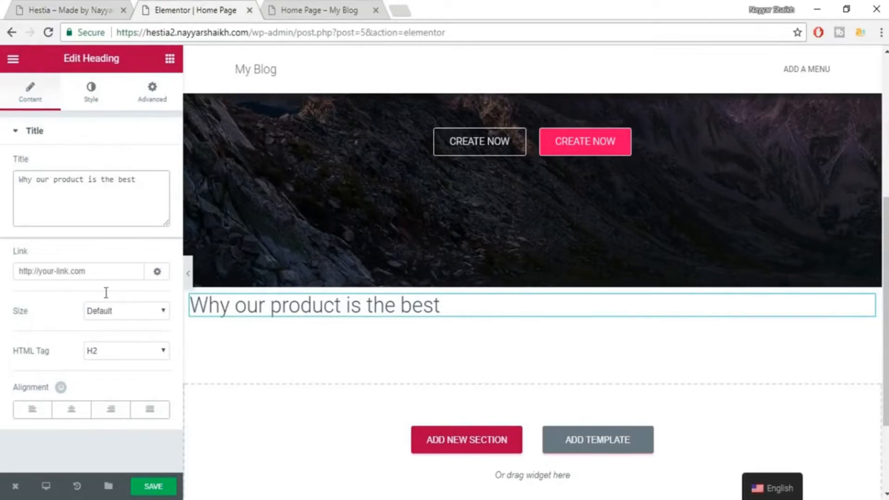
pyautogui.click(81, 410)
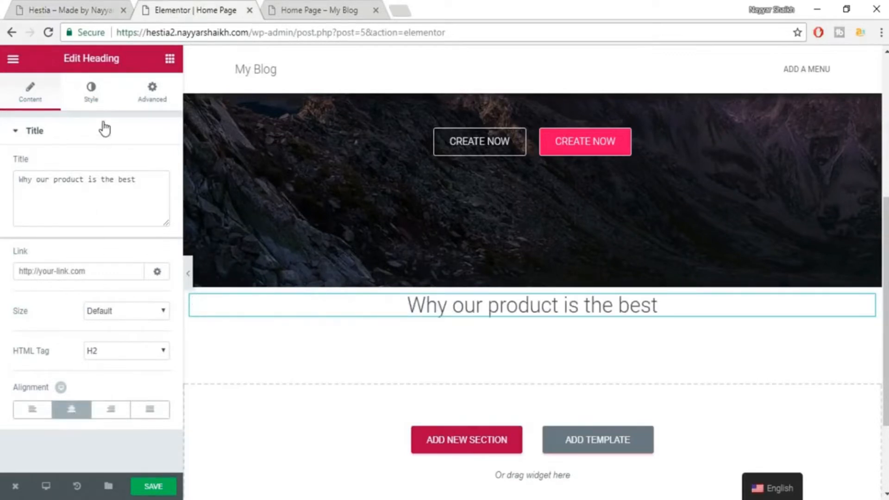
pyautogui.click(94, 109)
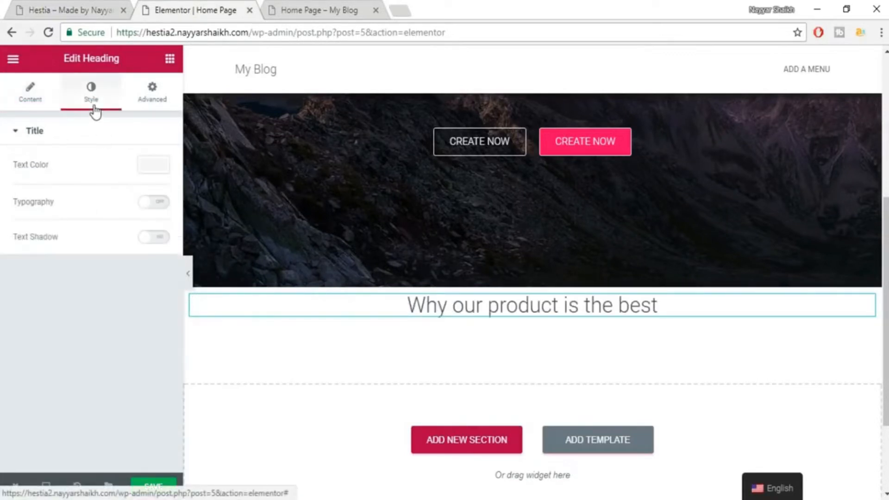
# Colour the heading text dark grey #54595F using the preset swatch
pyautogui.click(165, 174)
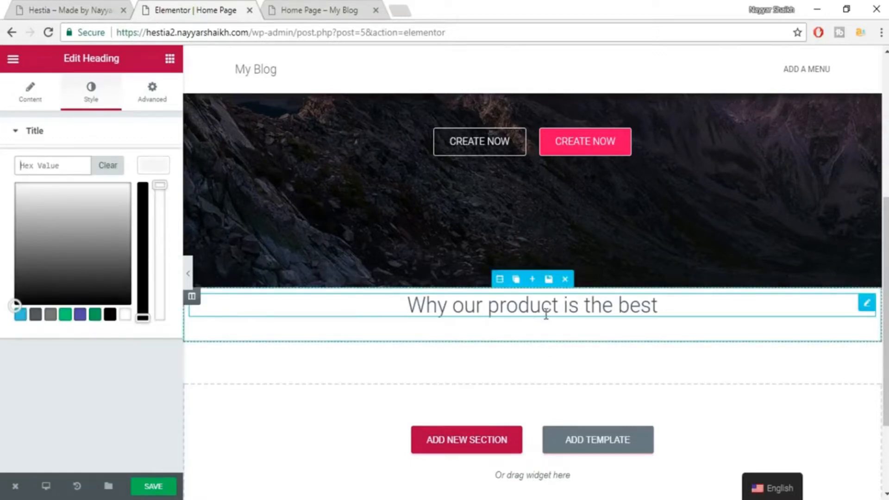
pyautogui.click(37, 316)
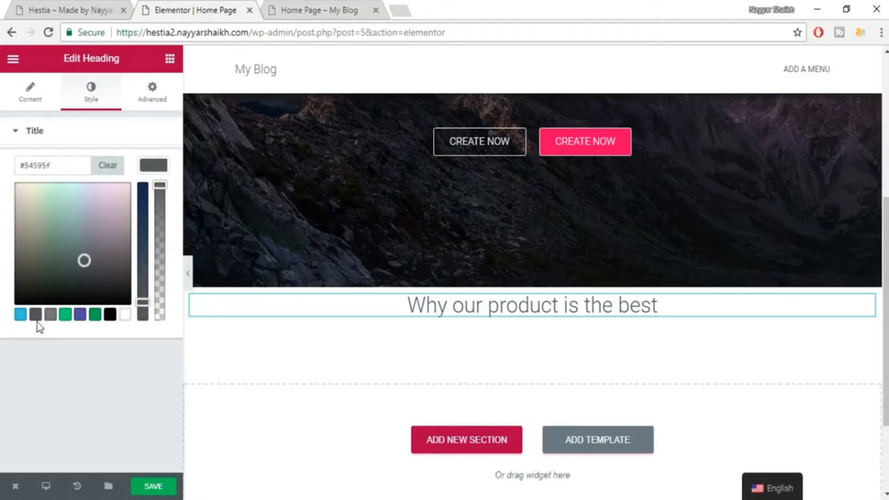
pyautogui.click(148, 168)
# Set the heading typography to Roboto Slab, 35 px, weight 600
pyautogui.click(152, 203)
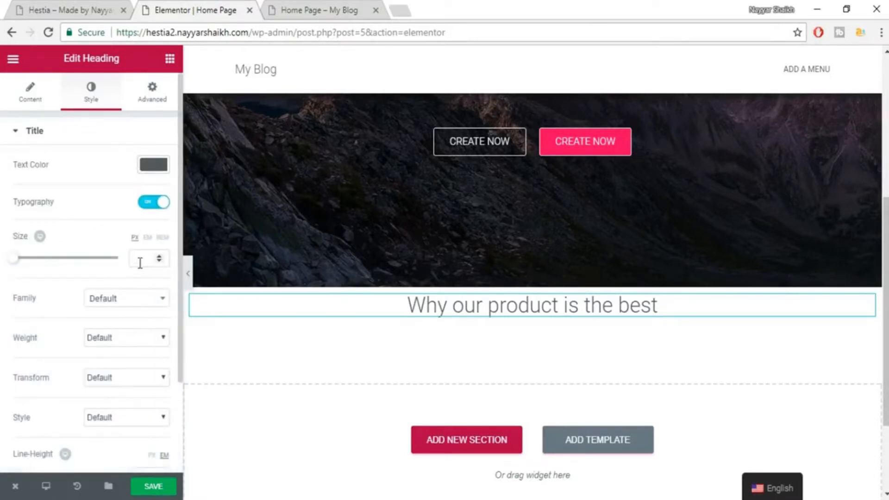
pyautogui.moveTo(16, 264); pyautogui.dragTo(31, 260)
pyautogui.moveTo(149, 258); pyautogui.dragTo(129, 264)
pyautogui.write('35')
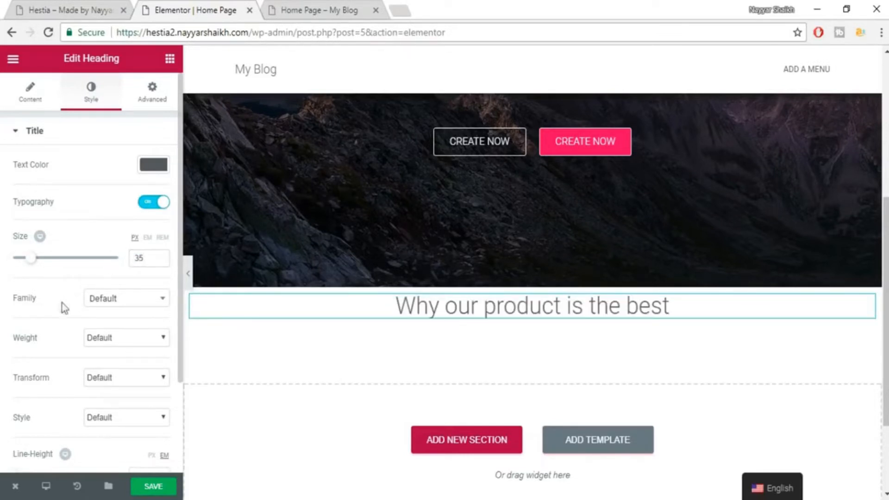
pyautogui.click(121, 301)
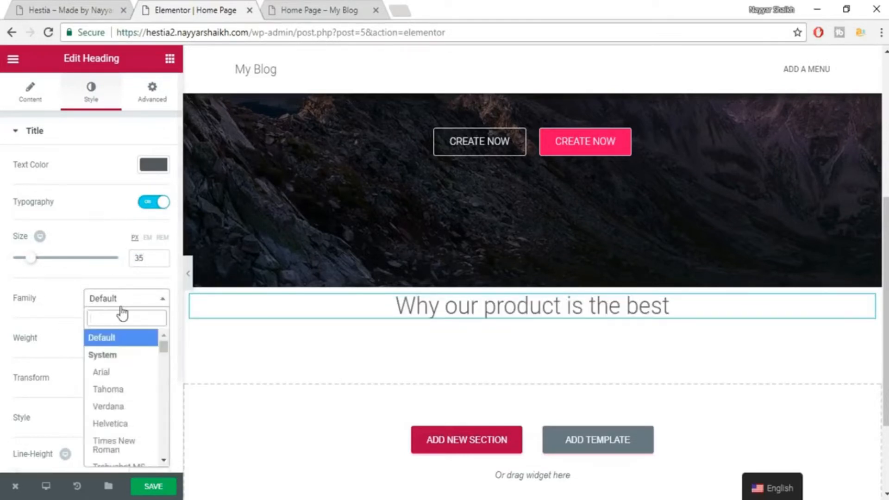
pyautogui.write('ROBOT')
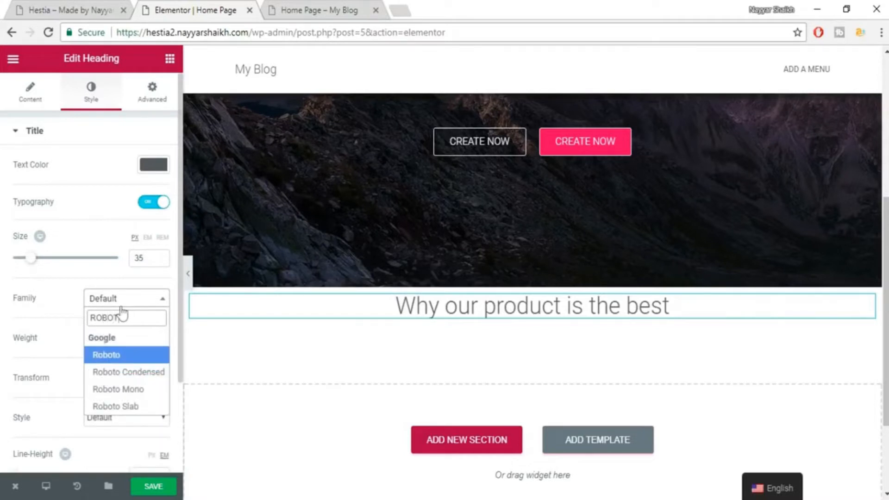
pyautogui.click(125, 407)
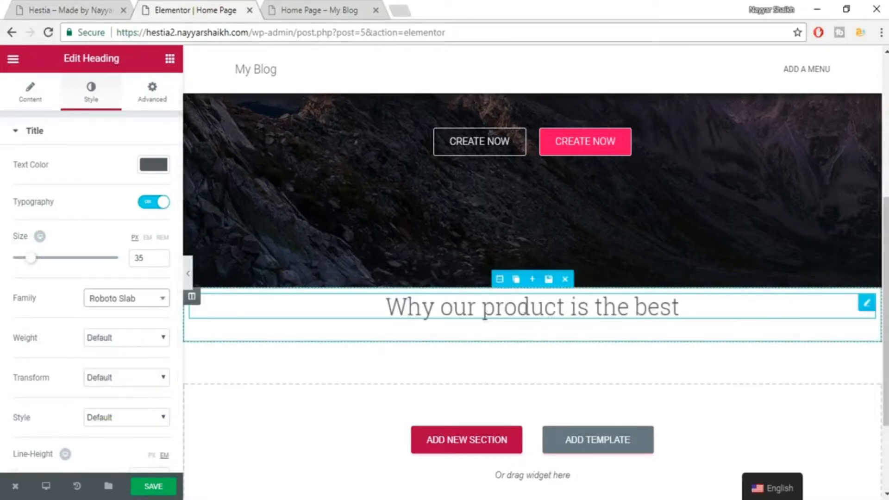
pyautogui.click(121, 341)
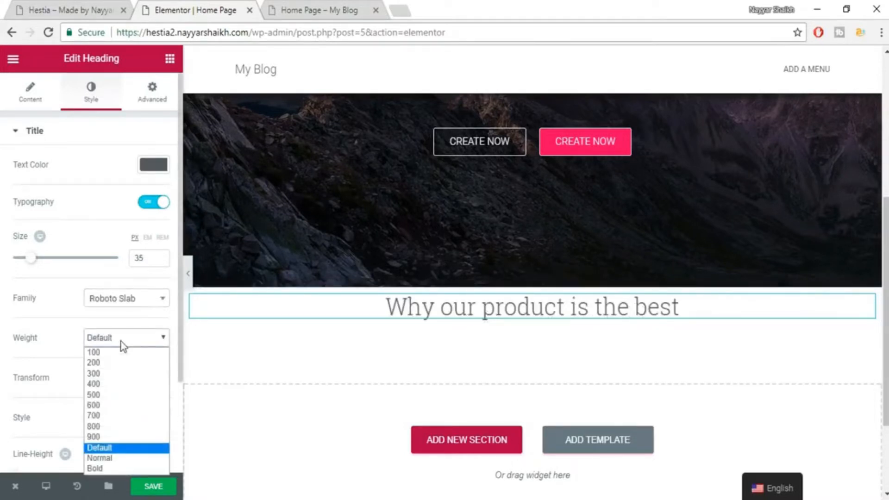
pyautogui.click(123, 405)
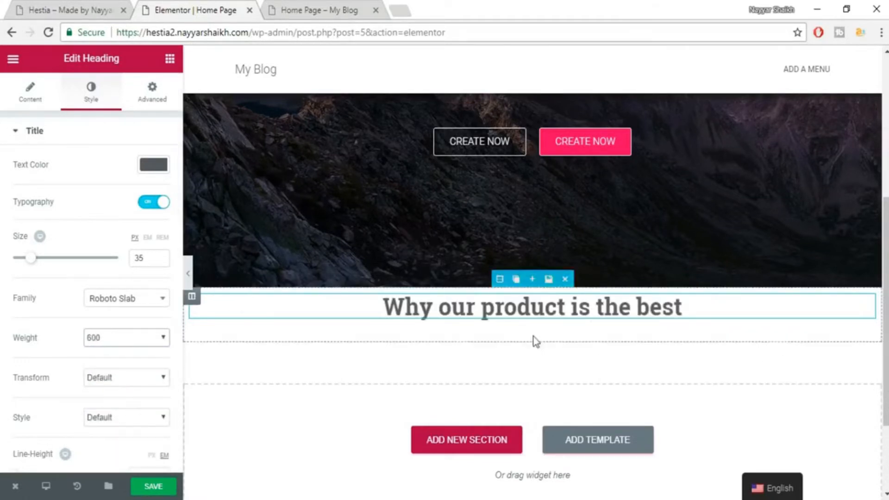
# Compare the styled heading and subtitle against the live Hestia site
pyautogui.click(54, 6)
pyautogui.click(474, 208)
pyautogui.click(159, 8)
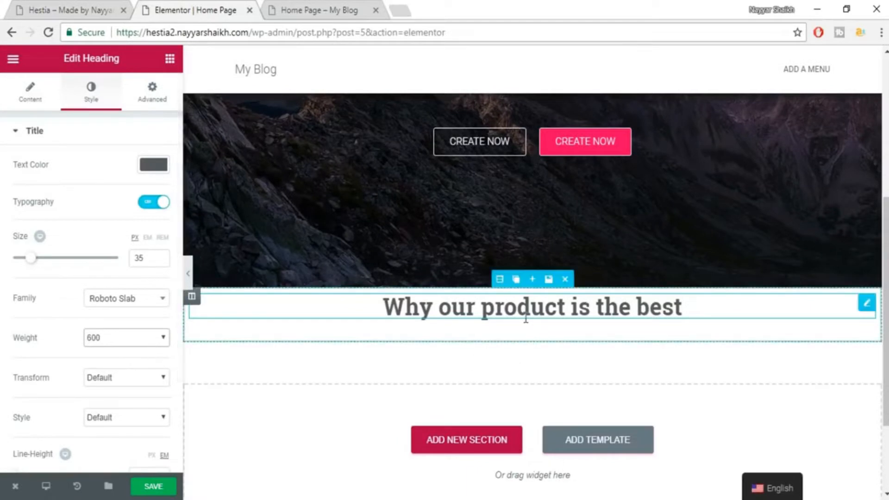
pyautogui.click(80, 7)
pyautogui.moveTo(421, 255); pyautogui.dragTo(494, 260)
pyautogui.click(495, 262)
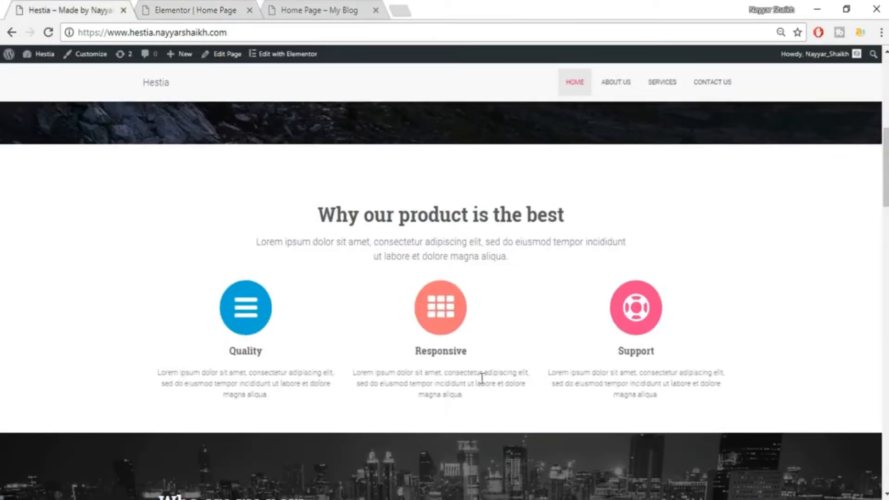
# Add a second centred heading holding the Lorem ipsum subtitle copied from the live site
pyautogui.click(203, 6)
pyautogui.click(69, 9)
pyautogui.click(199, 7)
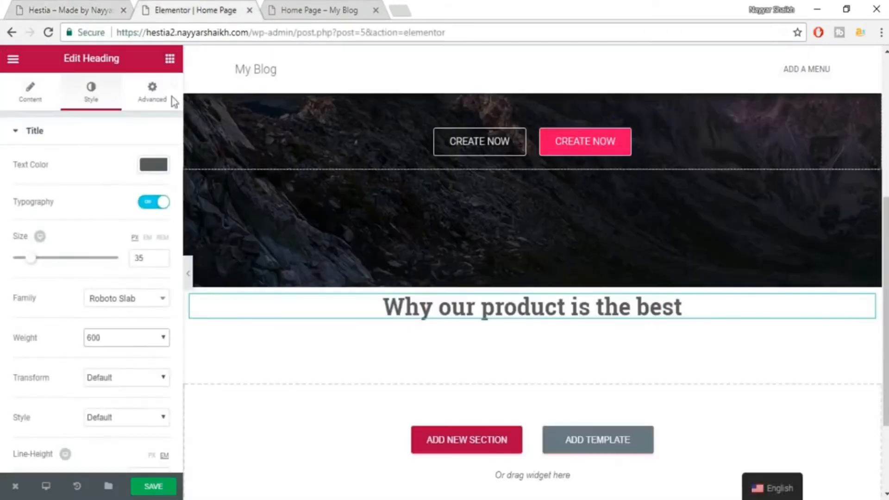
pyautogui.click(169, 59)
pyautogui.moveTo(142, 180); pyautogui.dragTo(453, 312)
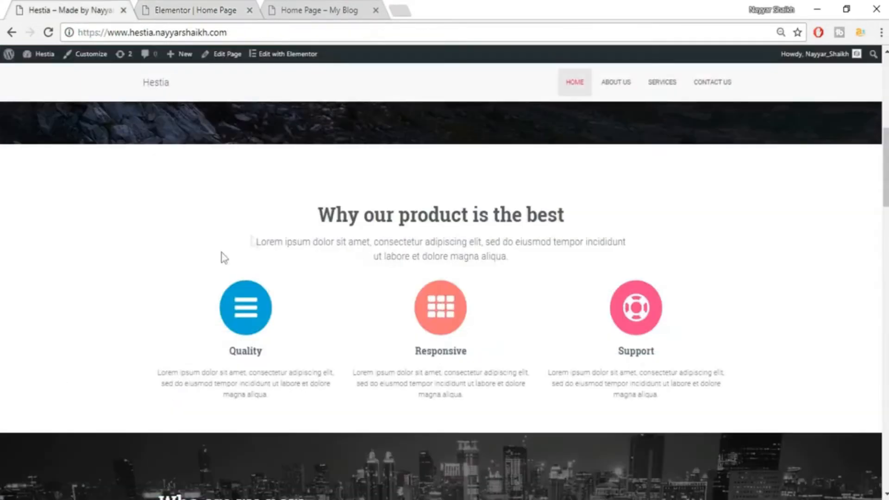
pyautogui.moveTo(258, 241); pyautogui.dragTo(559, 267)
pyautogui.hotkey('ctrl', 'c')
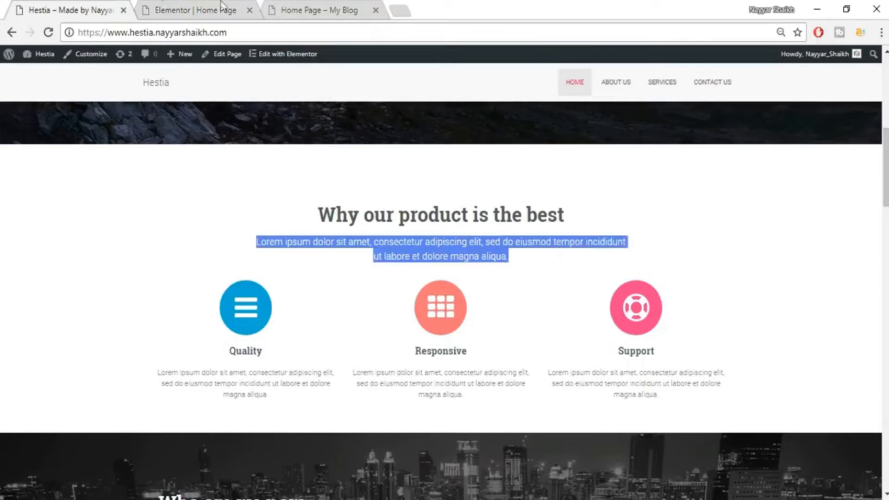
pyautogui.click(165, 10)
pyautogui.tripleClick(125, 202)
pyautogui.hotkey('ctrl', 'v')
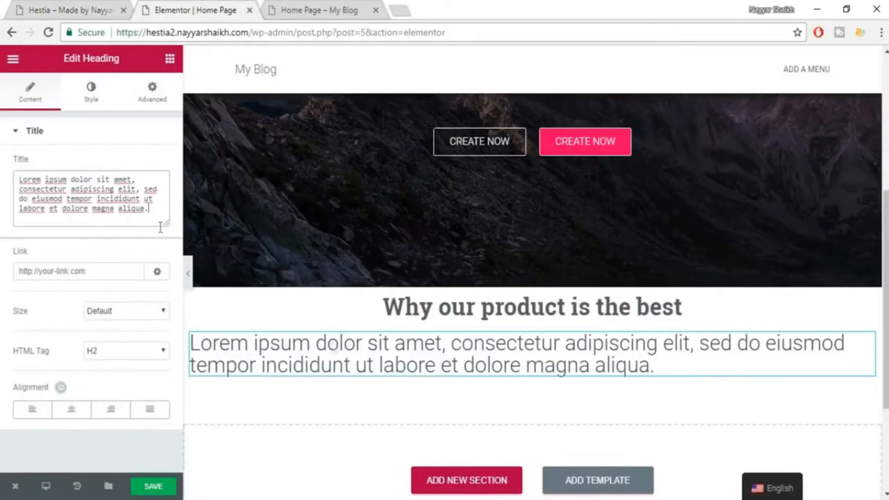
pyautogui.click(72, 409)
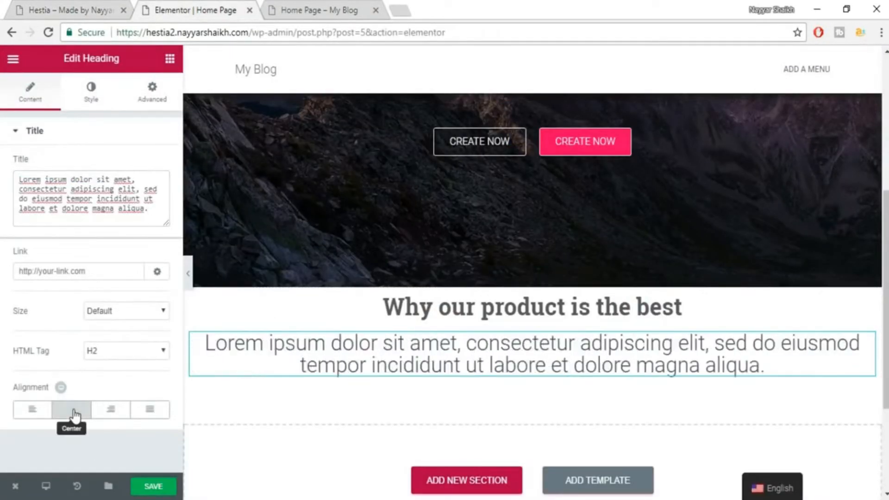
# Colour the subtitle text grey #7a7a7a
pyautogui.click(89, 92)
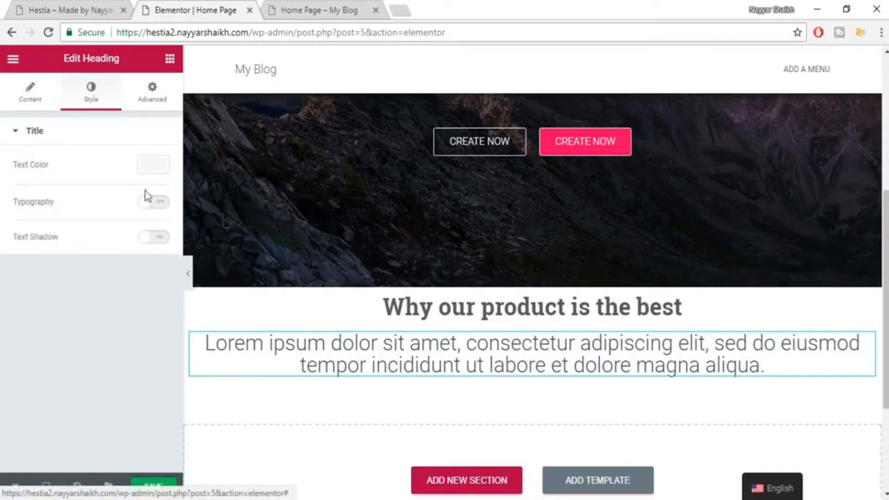
pyautogui.click(155, 167)
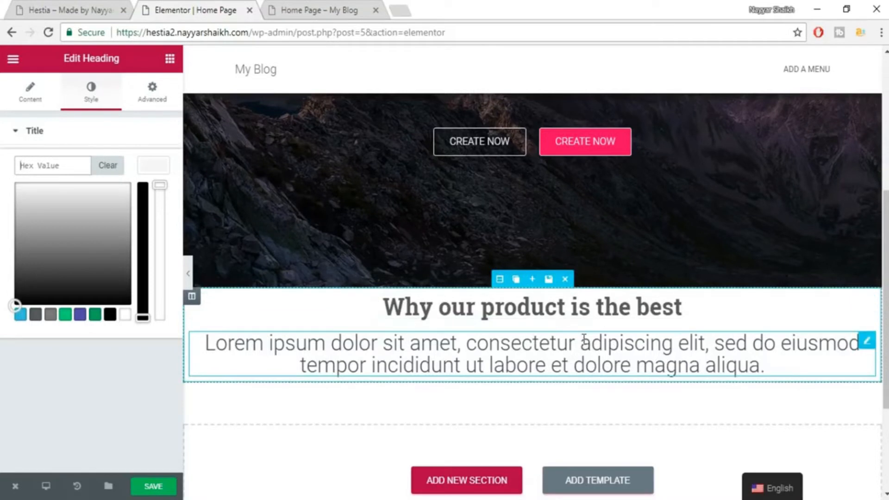
pyautogui.click(51, 315)
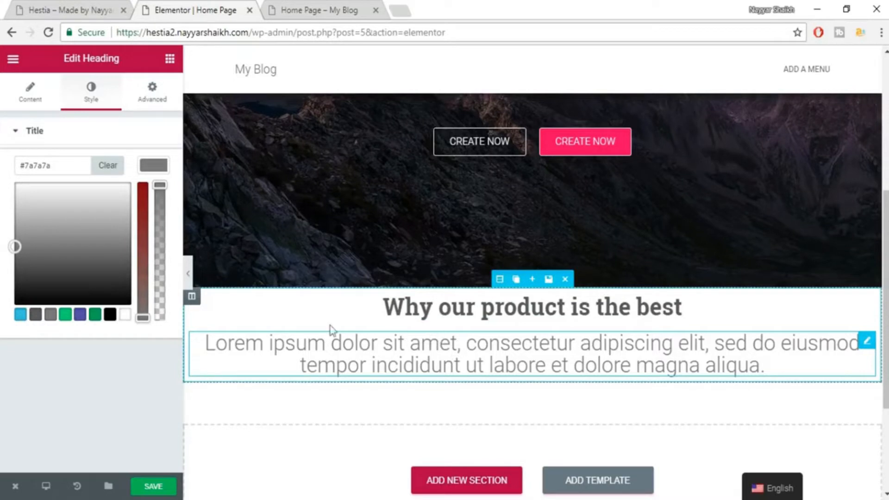
pyautogui.click(158, 175)
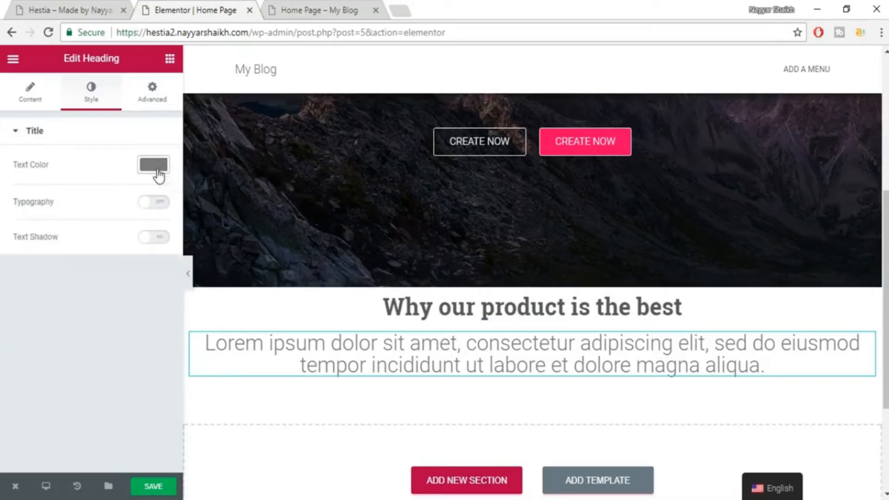
# Set the subtitle to 18 px Roboto with default weight, save, and view the live site
pyautogui.click(158, 208)
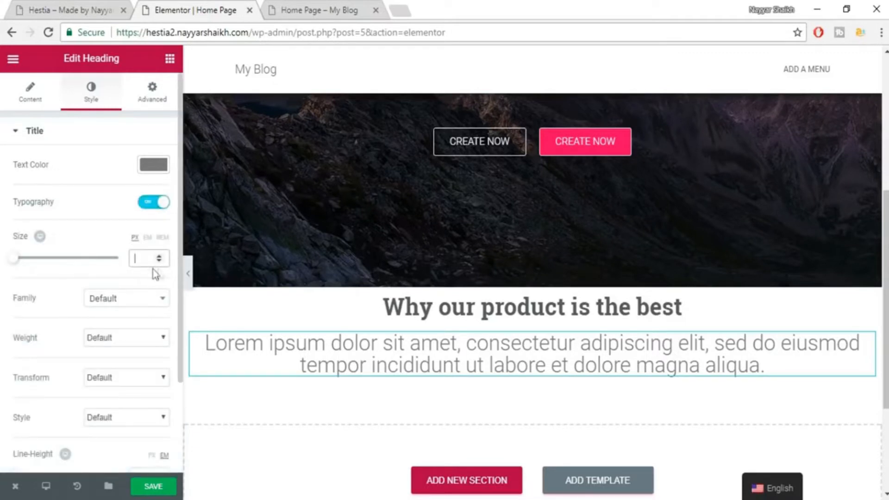
pyautogui.write('18')
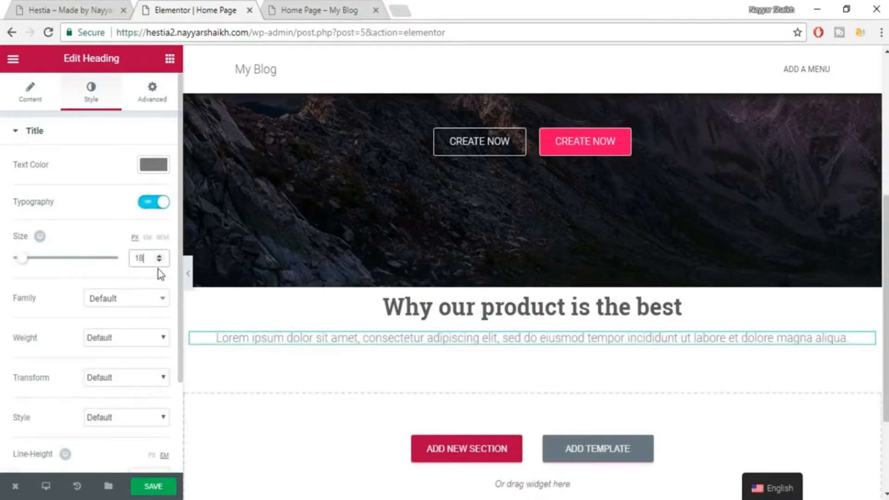
pyautogui.click(104, 275)
pyautogui.click(106, 301)
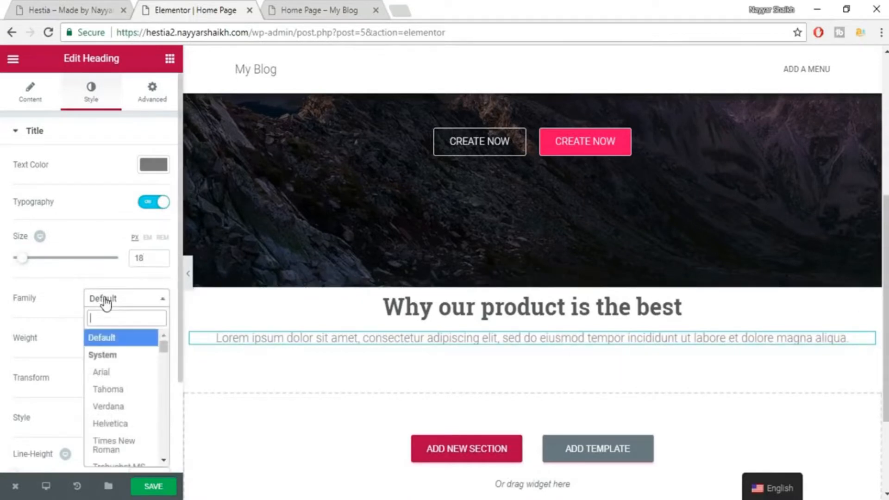
pyautogui.write('ROBOT')
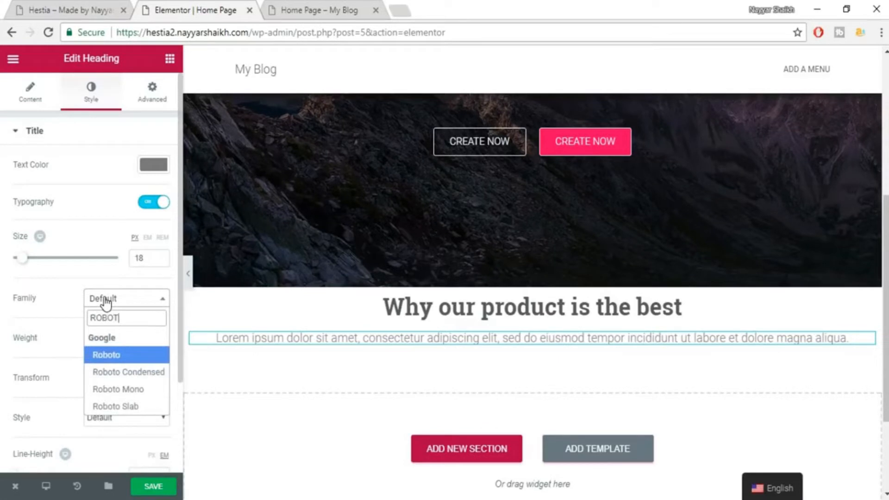
pyautogui.click(131, 359)
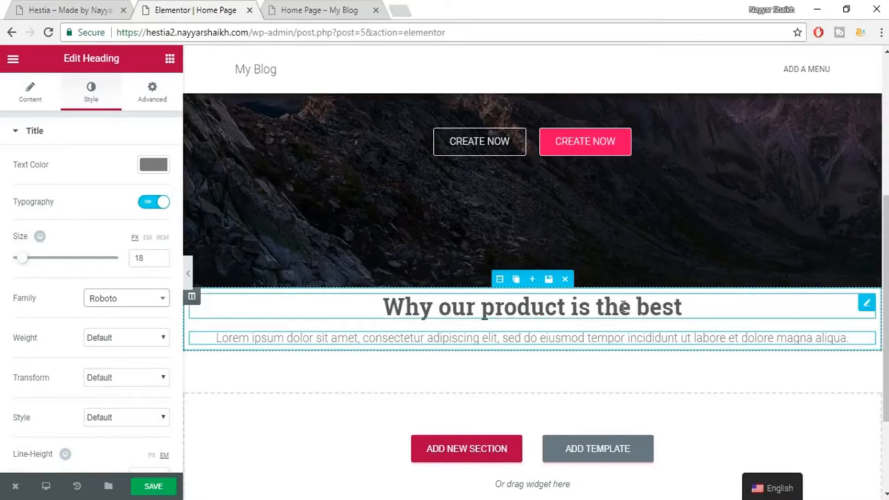
pyautogui.click(145, 345)
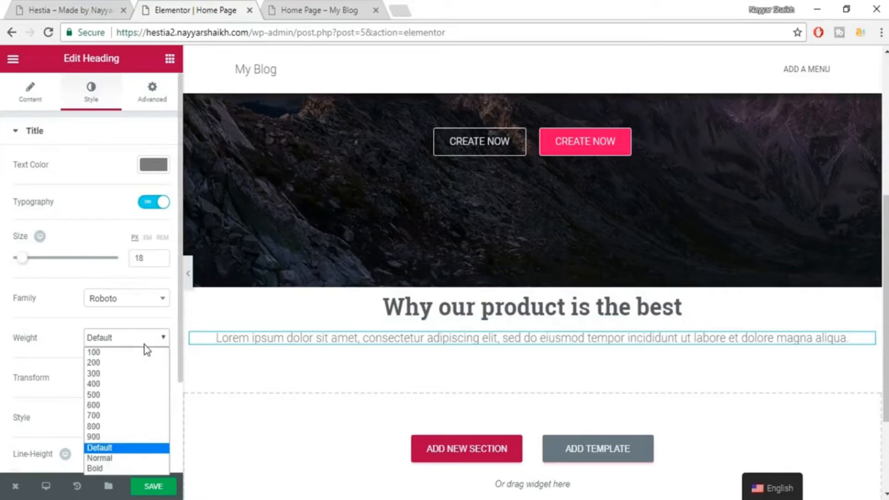
pyautogui.click(145, 344)
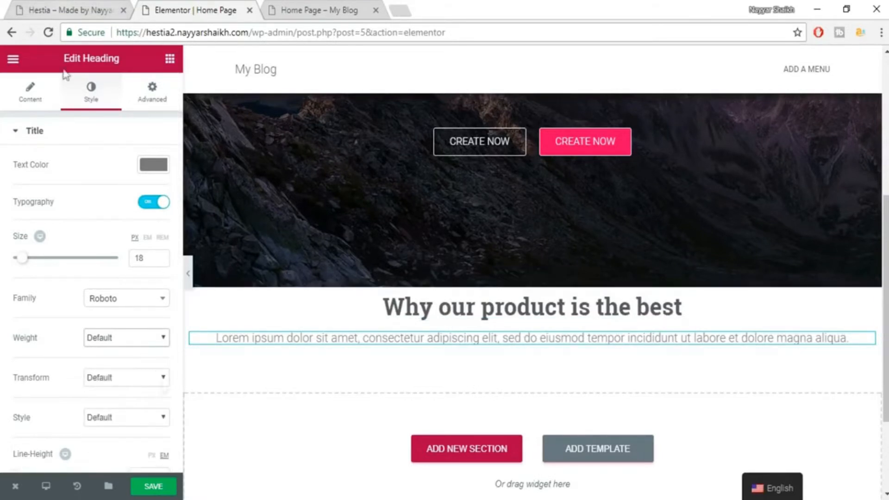
pyautogui.click(167, 486)
pyautogui.click(75, 9)
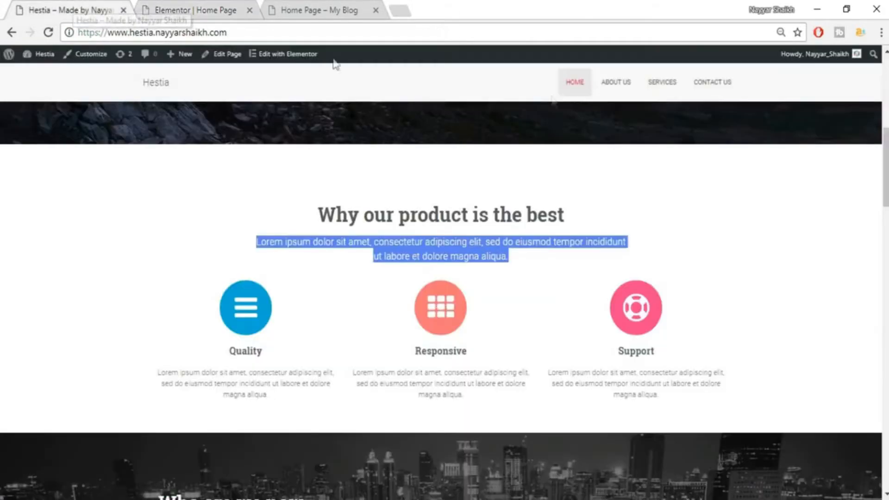
# Insert an empty two-column Columns row beneath the Lorem ipsum subtitle
pyautogui.click(581, 220)
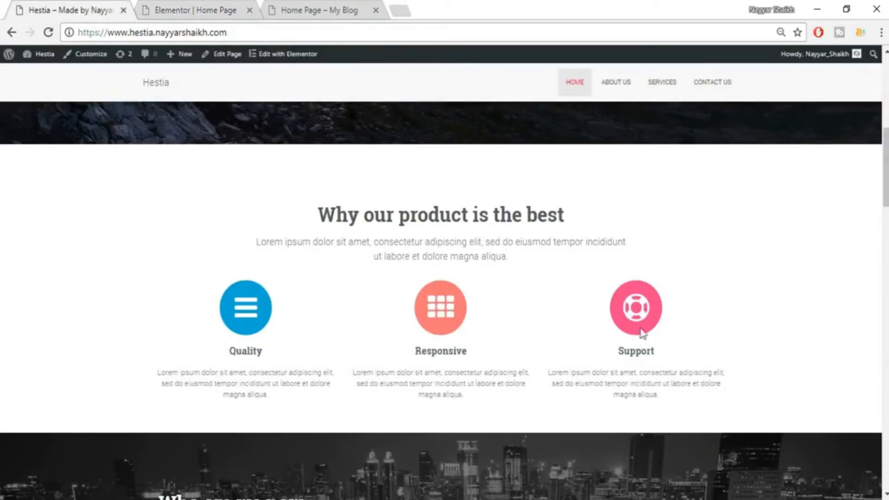
pyautogui.click(205, 6)
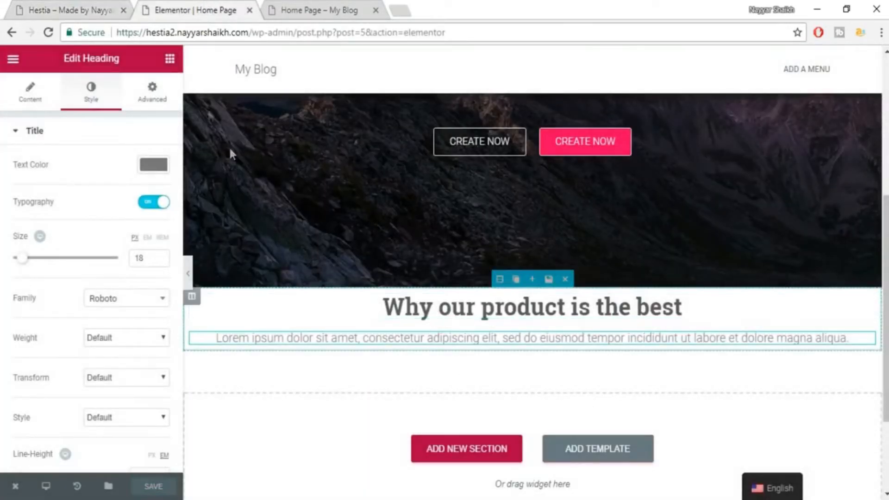
pyautogui.click(170, 59)
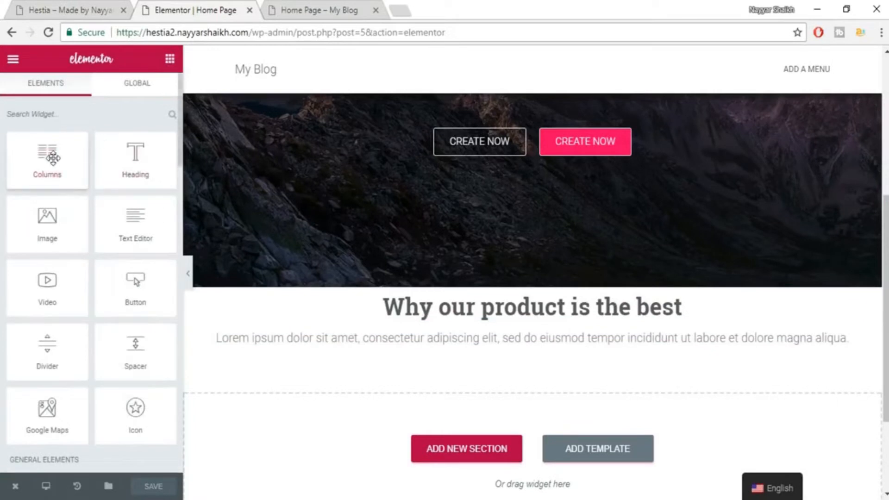
pyautogui.moveTo(47, 157); pyautogui.dragTo(516, 346)
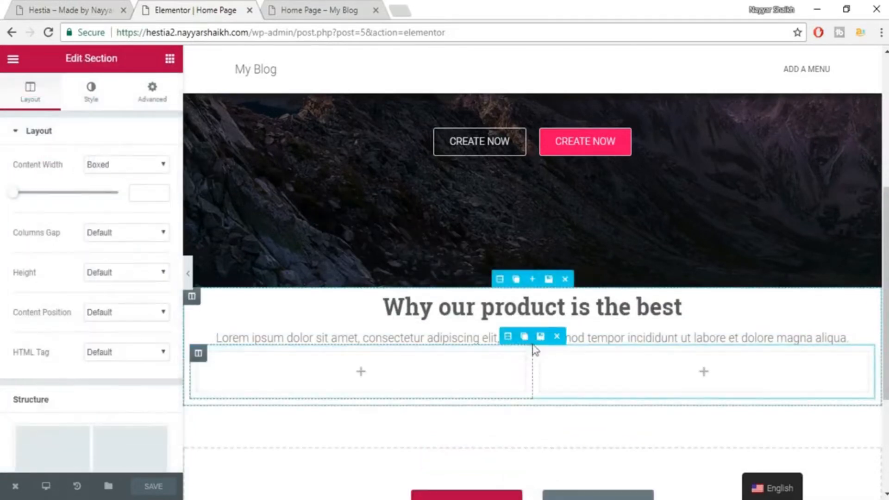
pyautogui.scroll(-2, 659, 364)
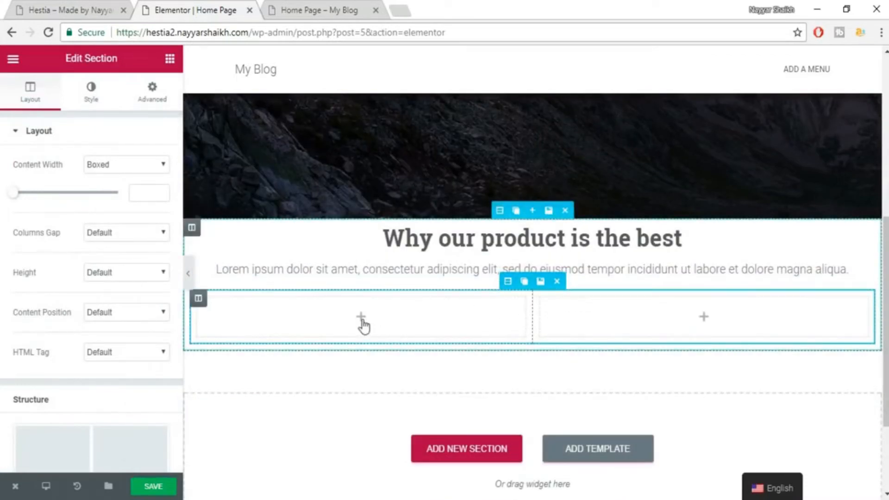
pyautogui.click(171, 59)
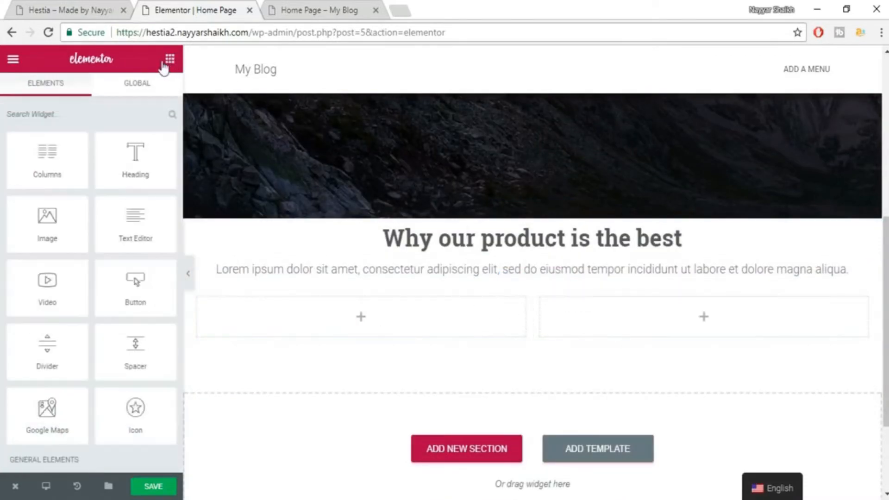
pyautogui.click(65, 10)
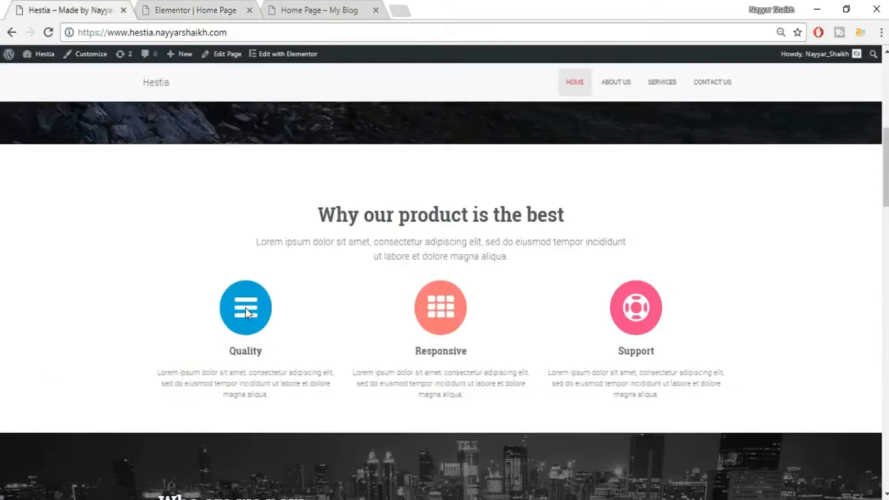
pyautogui.click(172, 9)
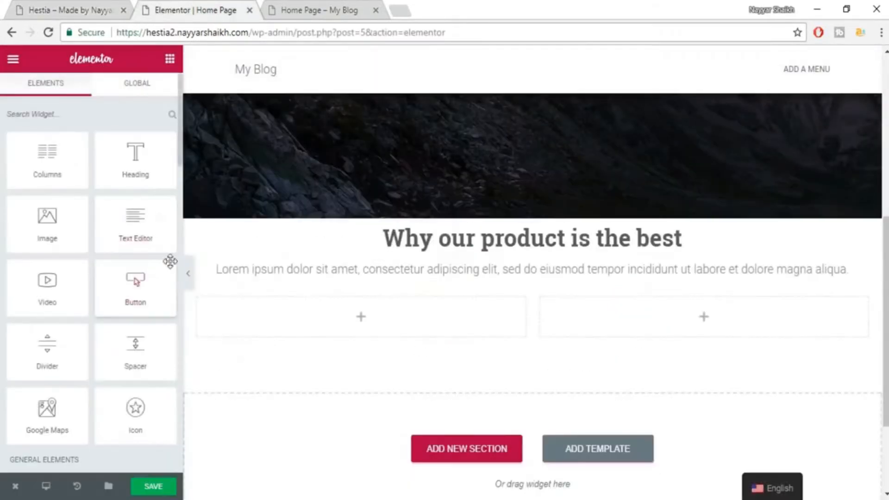
pyautogui.scroll(-4, 167, 339)
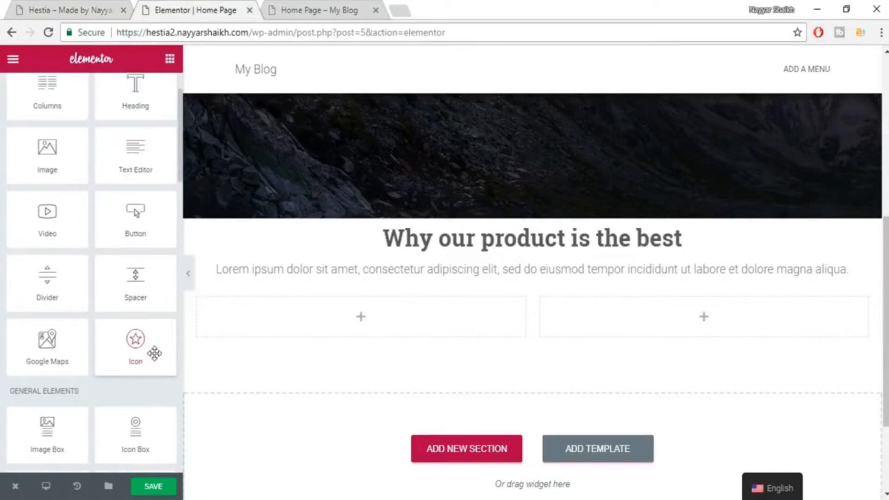
# Add an icon box to the left column with an android icon in a filled circle
pyautogui.moveTo(135, 292); pyautogui.dragTo(402, 341)
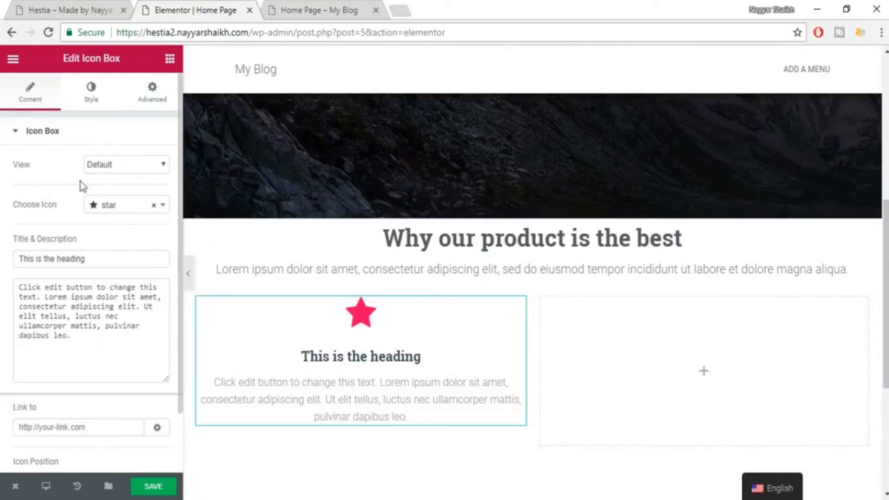
pyautogui.click(131, 214)
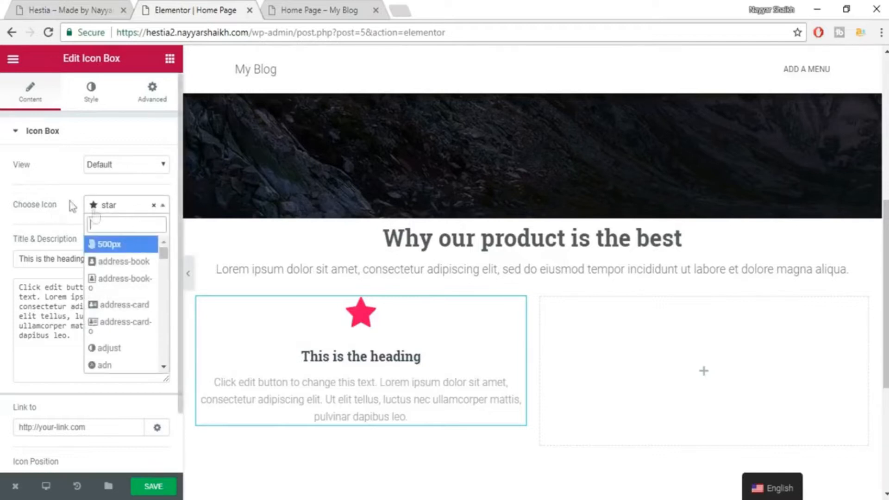
pyautogui.scroll(-4, 146, 349)
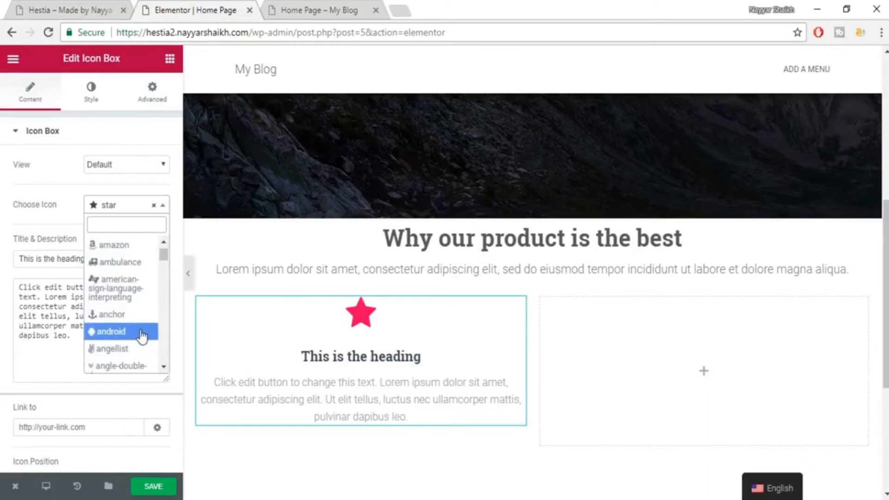
pyautogui.click(141, 331)
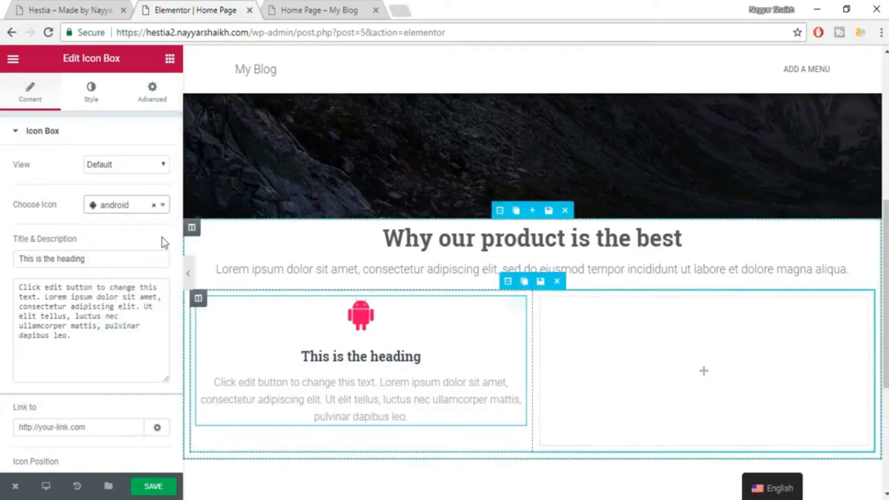
pyautogui.click(109, 168)
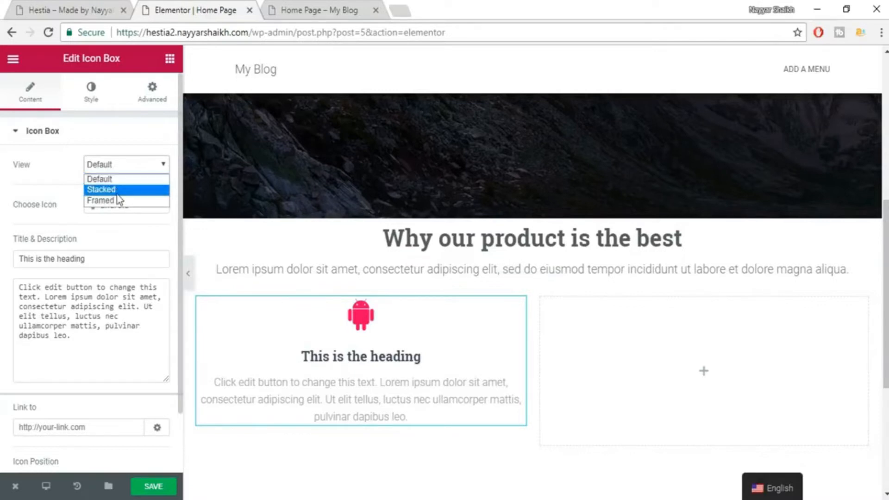
pyautogui.click(123, 190)
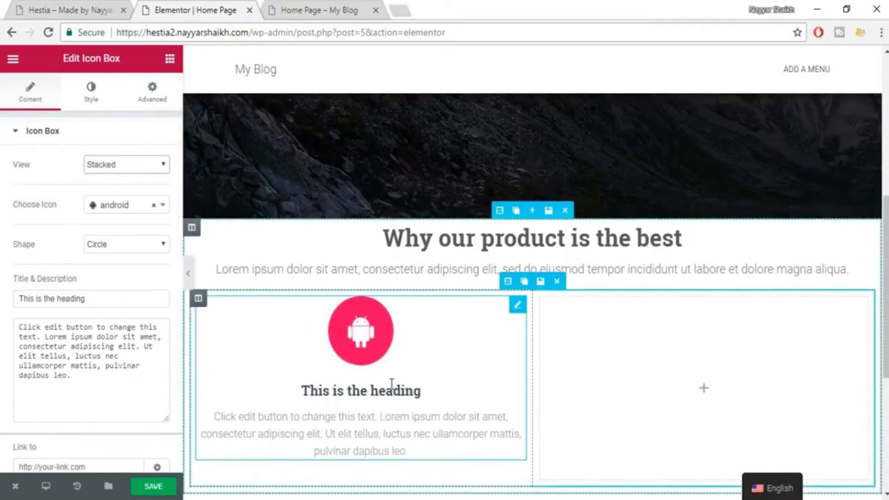
# Copy 'Quality' from the live Hestia page into the icon box title
pyautogui.moveTo(63, 327); pyautogui.dragTo(120, 385)
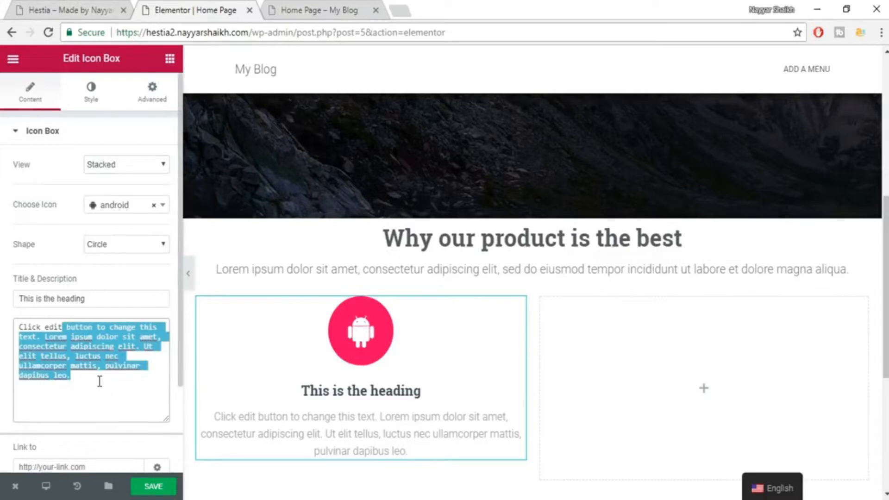
pyautogui.click(102, 9)
pyautogui.moveTo(218, 373); pyautogui.dragTo(280, 370)
pyautogui.doubleClick(229, 357)
pyautogui.hotkey('ctrl', 'c')
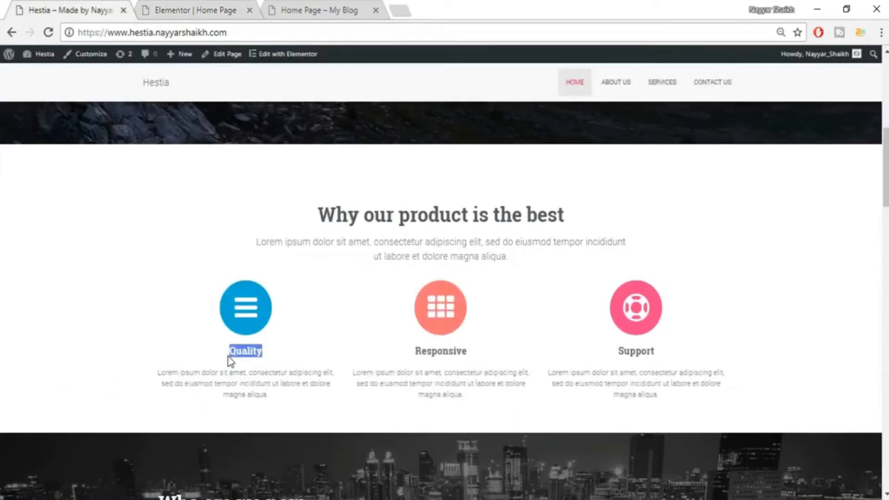
pyautogui.click(195, 8)
pyautogui.tripleClick(116, 298)
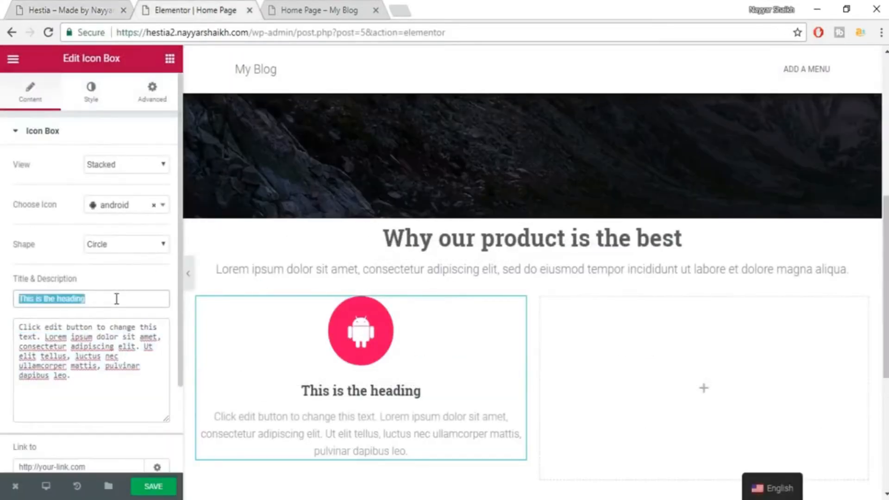
pyautogui.hotkey('ctrl', 'v')
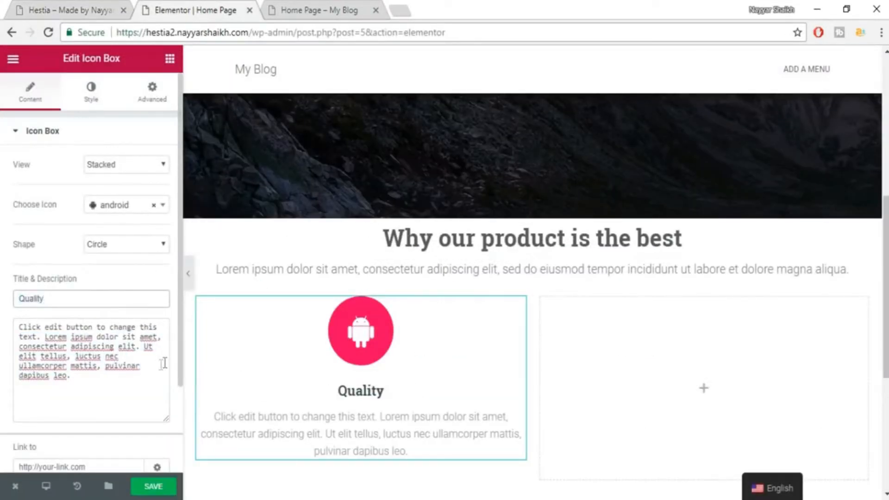
# Replace the icon box description with the Lorem ipsum paragraph copied from the live page
pyautogui.click(95, 10)
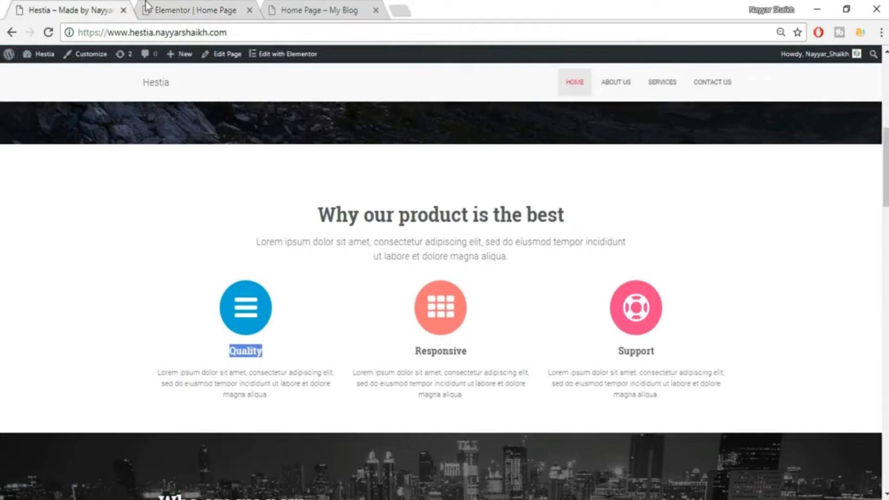
pyautogui.click(147, 6)
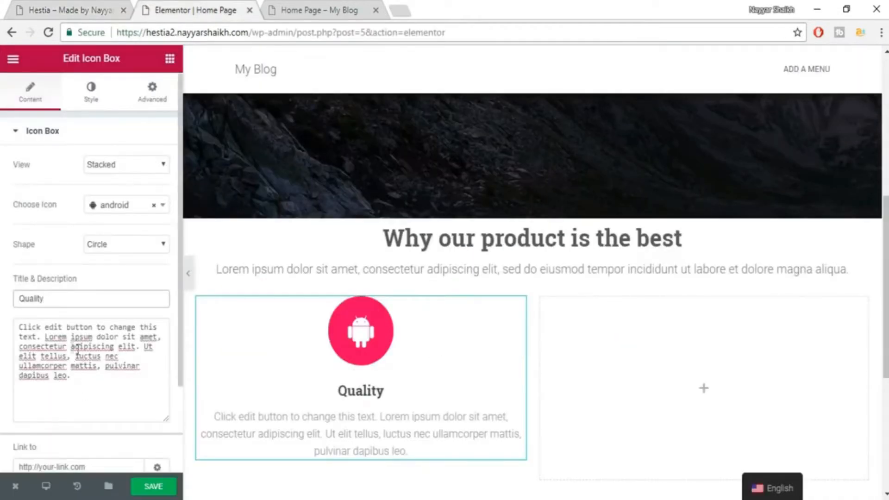
pyautogui.click(70, 9)
pyautogui.tripleClick(254, 378)
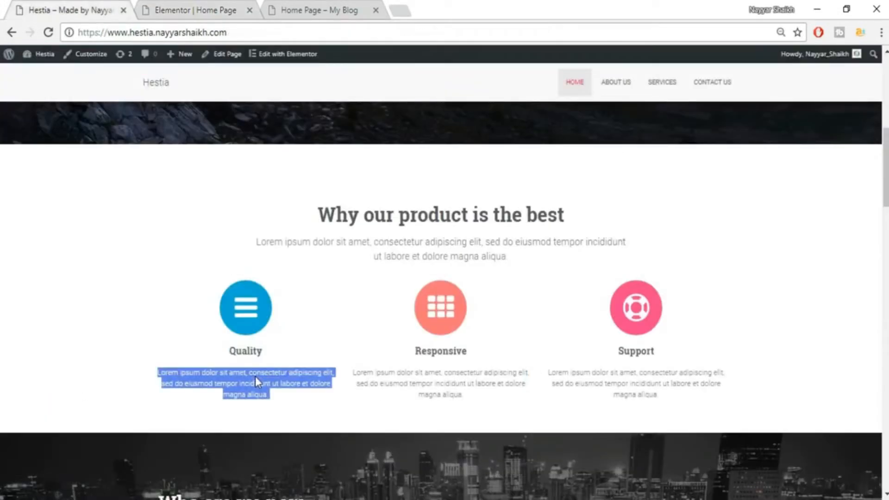
pyautogui.click(166, 8)
pyautogui.tripleClick(101, 379)
pyautogui.write('Lorem ipsum dolor sit amet, consectetur adipiscing elit, sed do eiusmod tempor incididunt ut labore et dolore magna aliqua.')
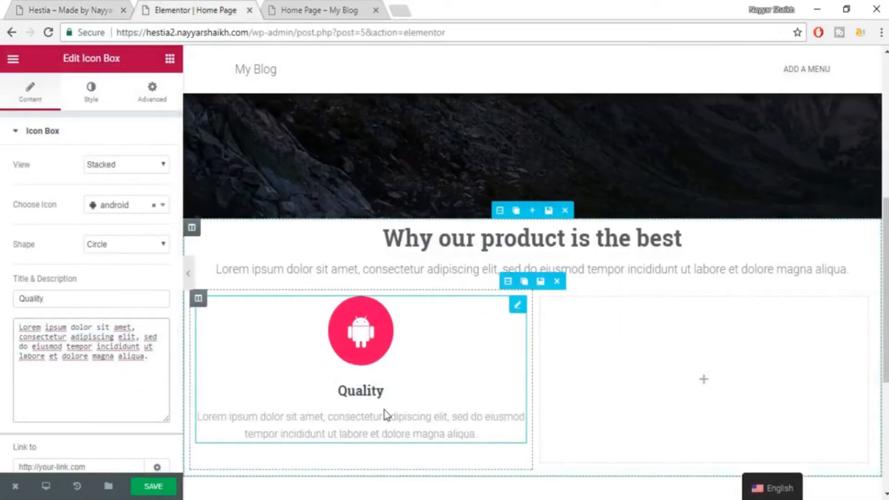
pyautogui.scroll(-2, 387, 417)
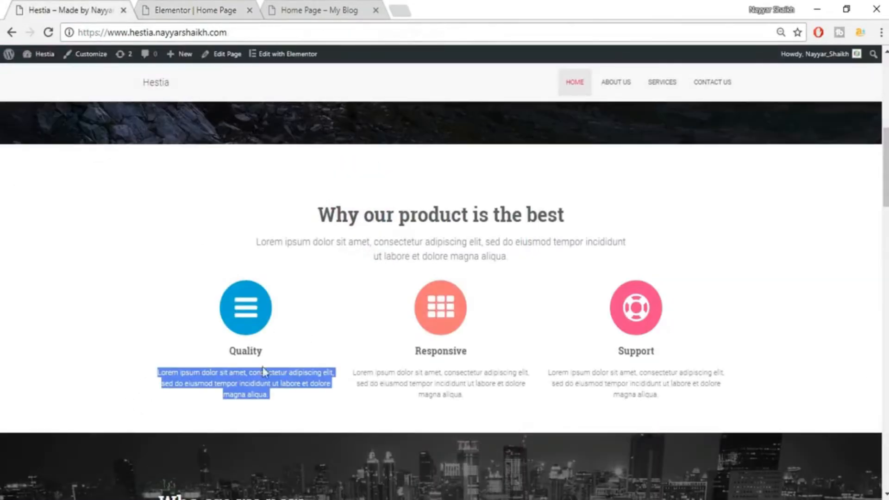
pyautogui.click(244, 5)
pyautogui.scroll(1, 415, 291)
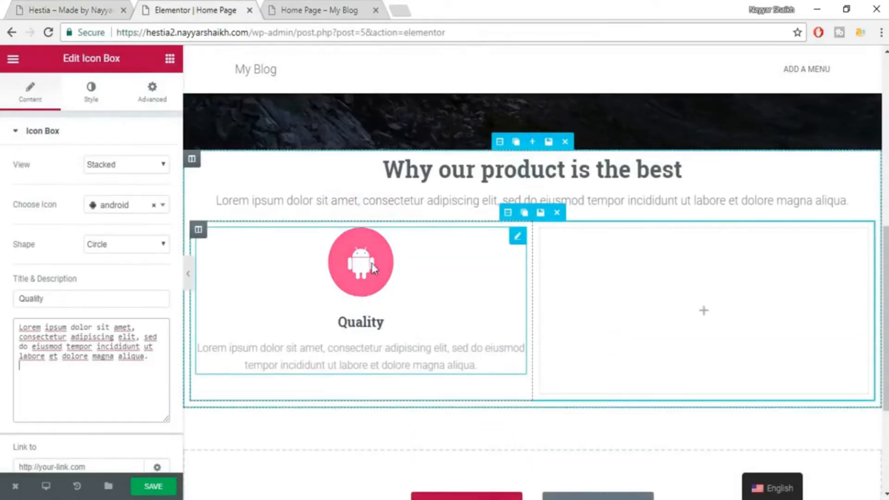
# Set the icon's primary colour to #e91e63, copied from the Word notes
pyautogui.click(93, 103)
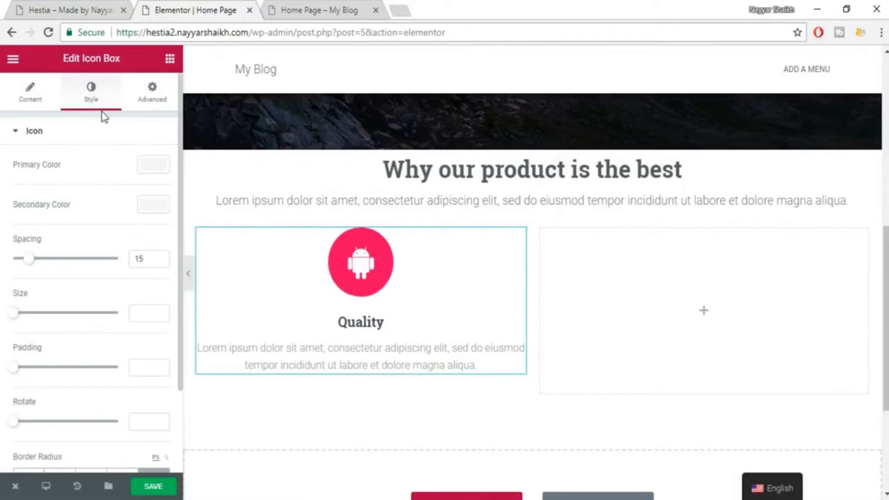
pyautogui.click(154, 168)
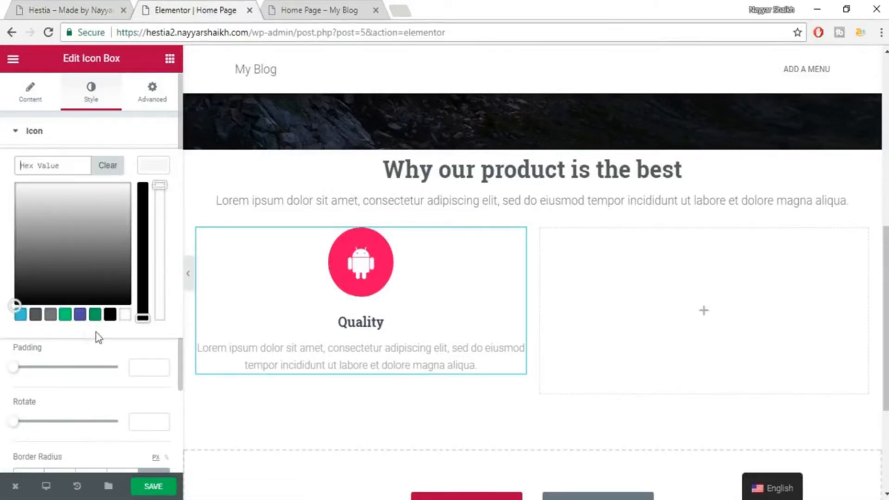
pyautogui.click(110, 314)
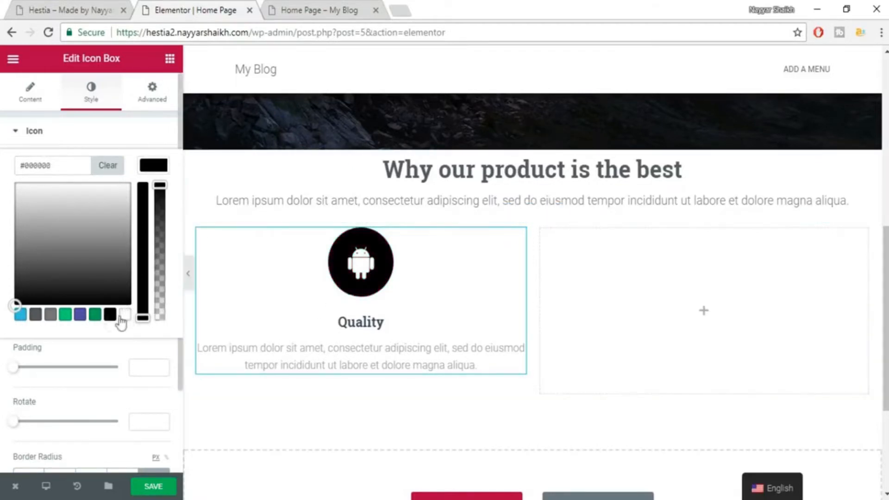
pyautogui.tripleClick(50, 168)
pyautogui.hotkey('ctrl', 'v')
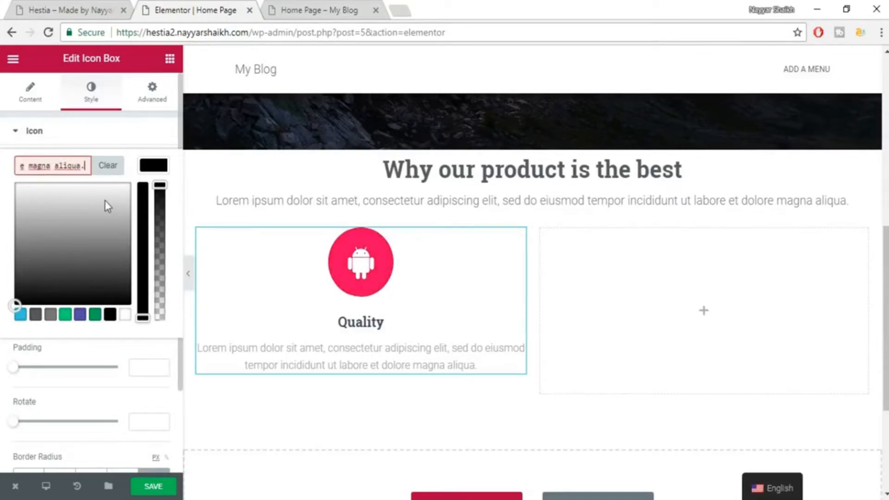
pyautogui.hotkey('ctrl', 'a')
pyautogui.hotkey('alt', 'Tab')
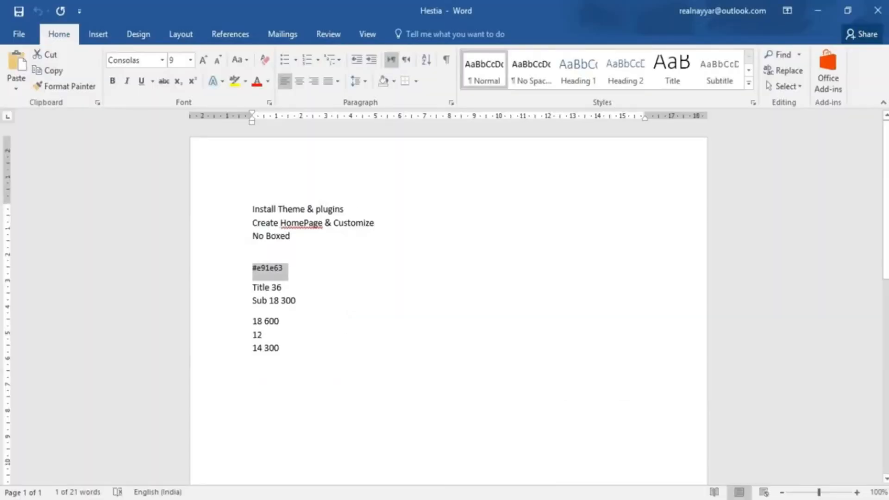
pyautogui.hotkey('ctrl', 'c')
pyautogui.hotkey('alt', 'Tab')
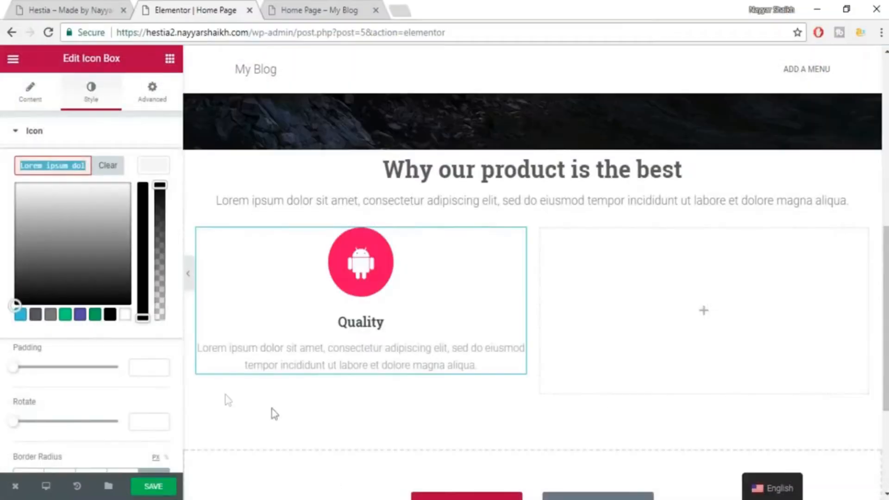
pyautogui.hotkey('ctrl', 'v')
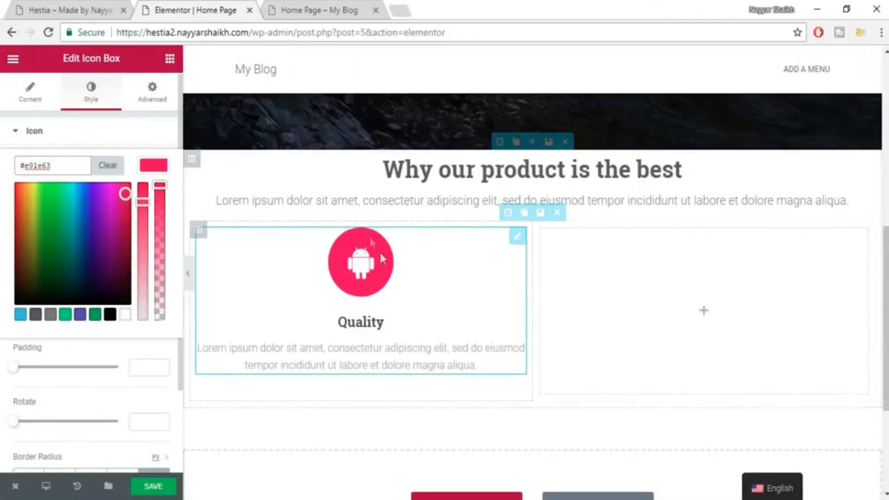
pyautogui.click(160, 166)
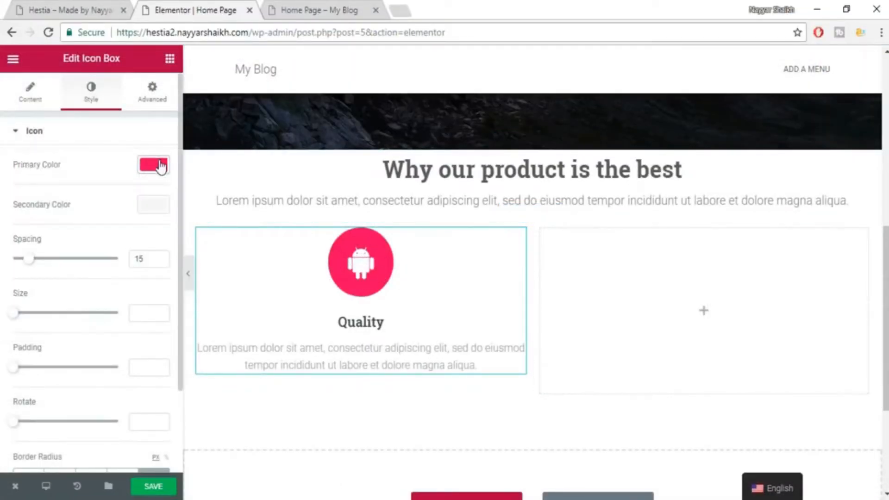
# Set the icon's secondary colour to white
pyautogui.click(153, 204)
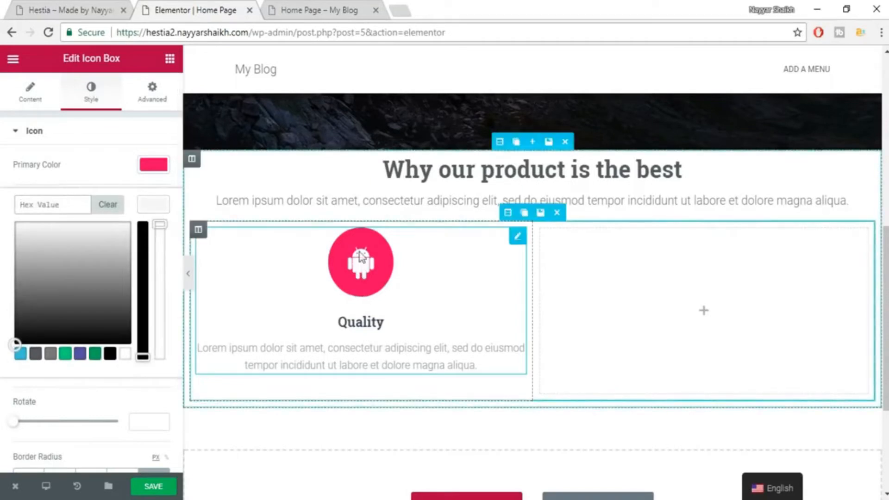
pyautogui.click(111, 355)
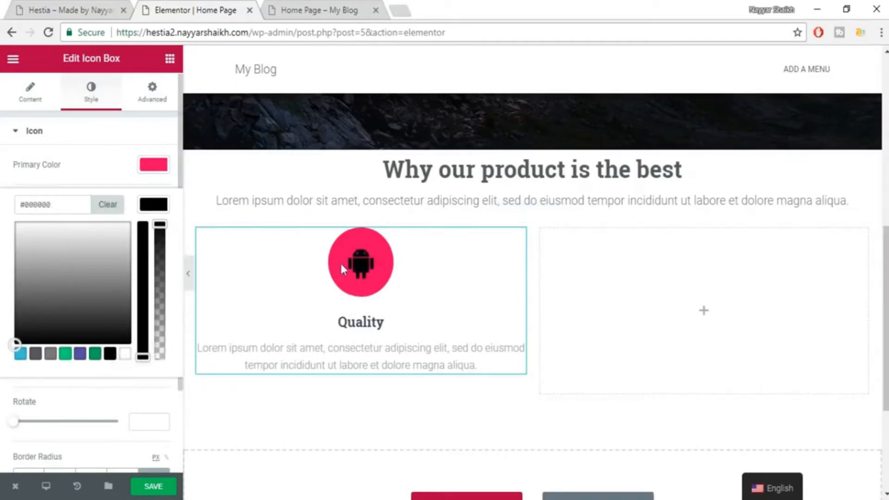
pyautogui.click(124, 355)
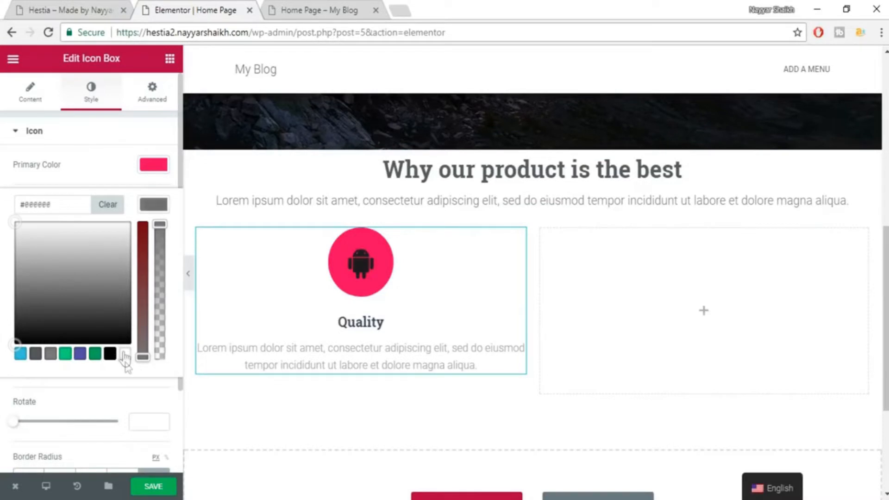
pyautogui.click(145, 208)
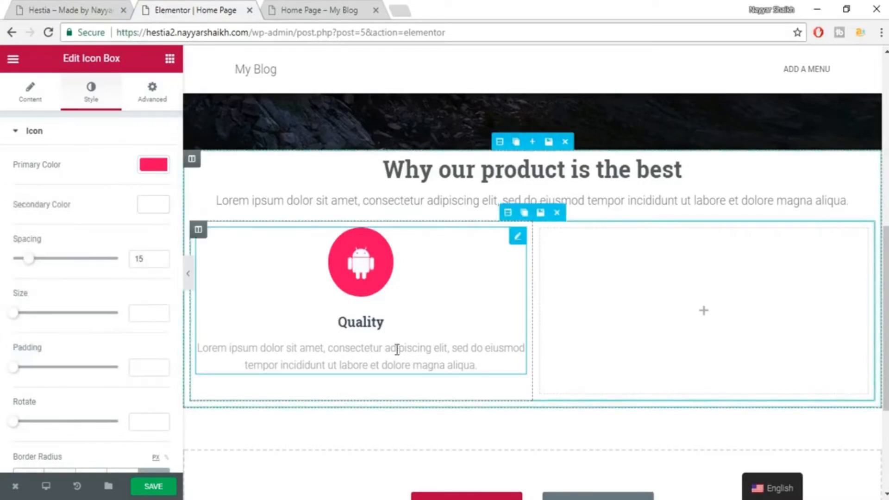
# Delete the empty right column and duplicate the Quality column twice for three boxes
pyautogui.moveTo(544, 233)
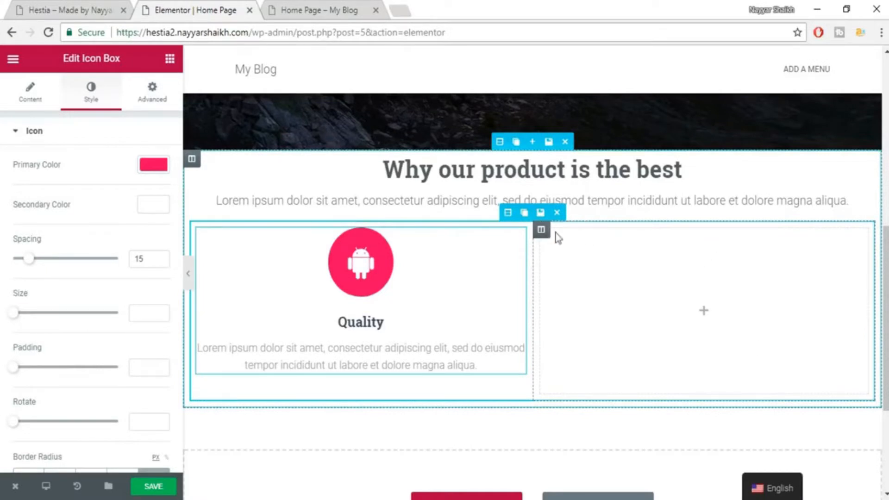
pyautogui.click(591, 229)
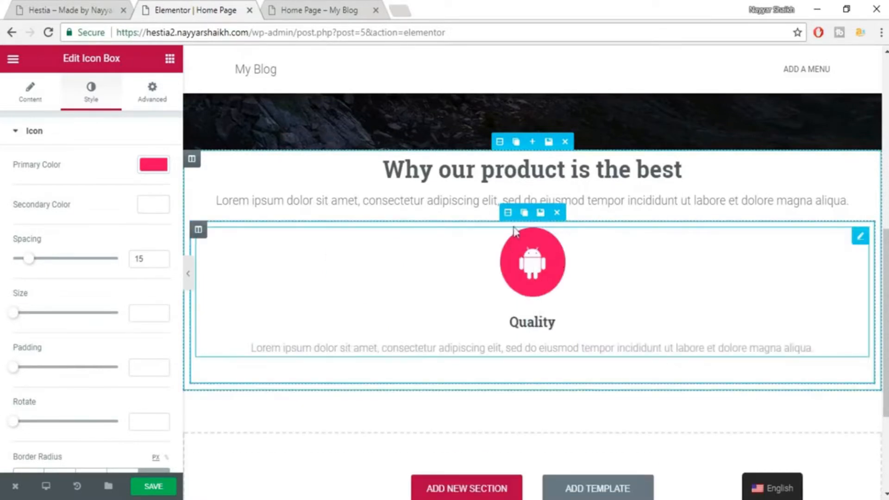
pyautogui.moveTo(207, 235)
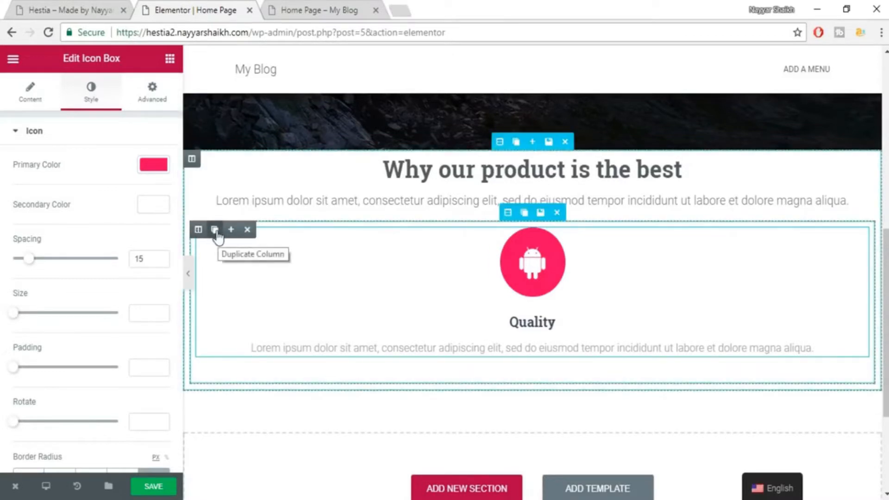
pyautogui.click(215, 232)
pyautogui.click(215, 232)
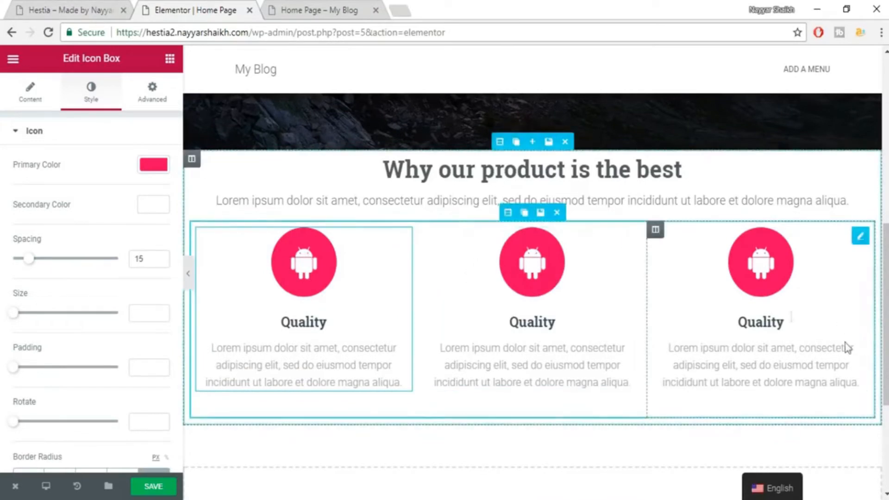
pyautogui.click(537, 272)
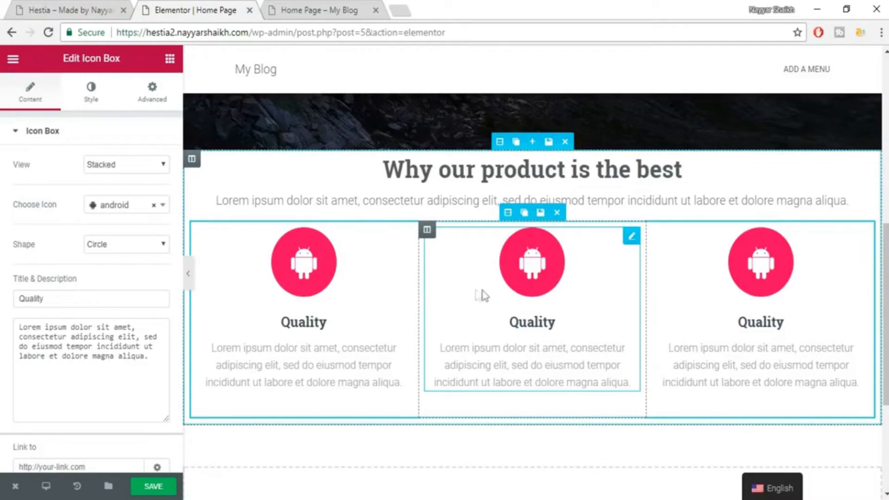
# Give the middle icon box an ambulance icon and the title 'Title'
pyautogui.click(121, 209)
pyautogui.scroll(-2, 132, 329)
pyautogui.scroll(-2, 133, 328)
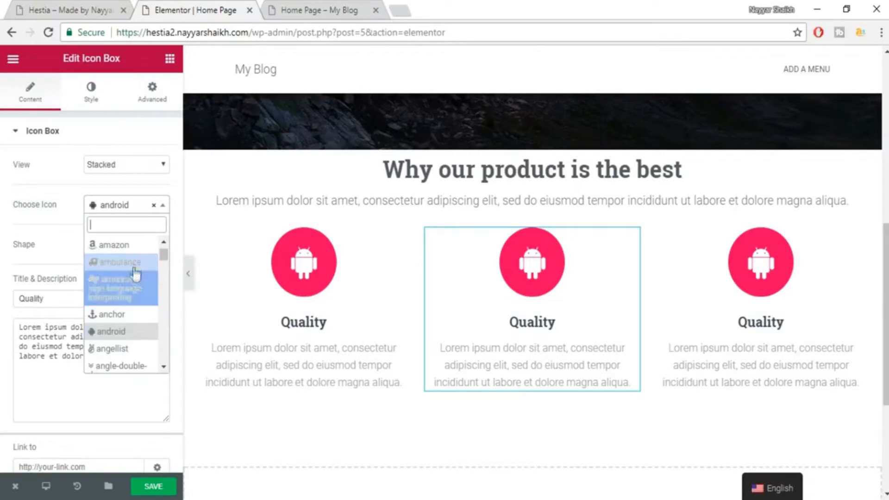
pyautogui.click(121, 263)
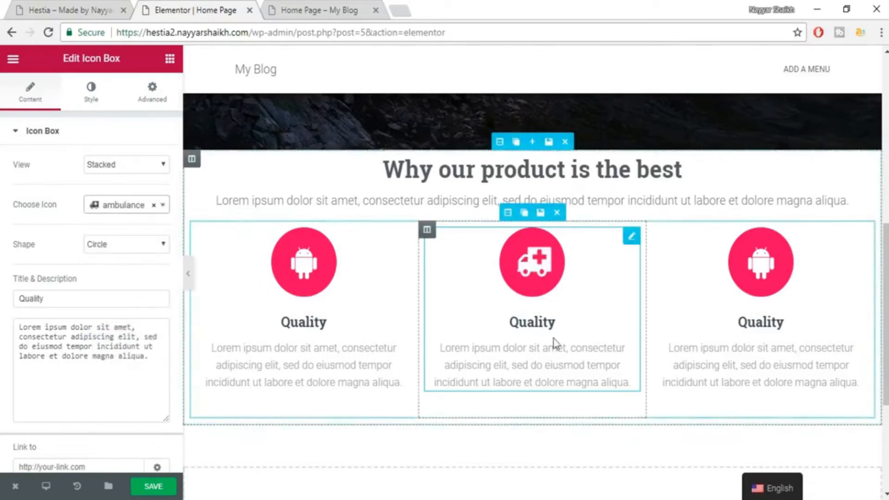
pyautogui.moveTo(99, 304); pyautogui.dragTo(6, 305)
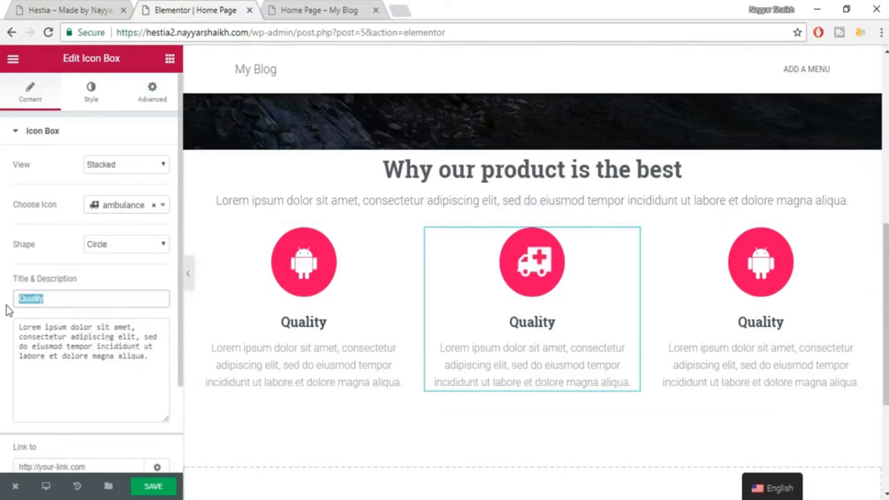
pyautogui.write('tITLE')
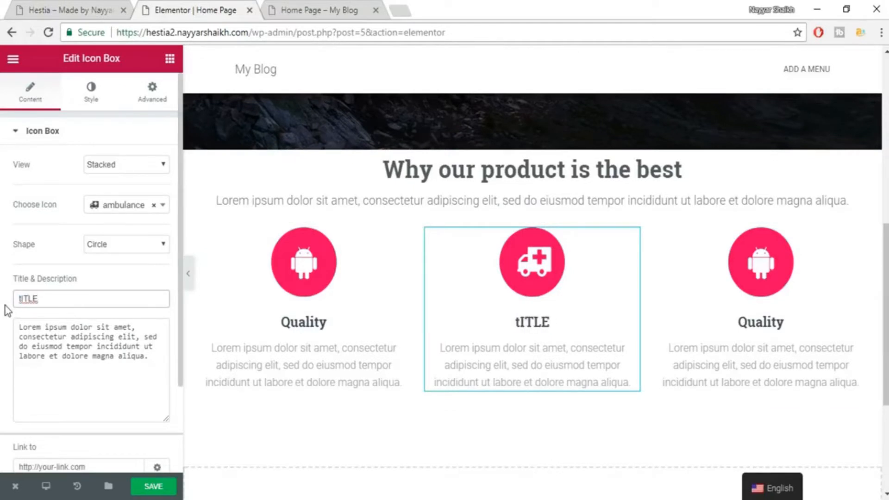
pyautogui.hotkey('ctrl', 'a')
pyautogui.write('Title')
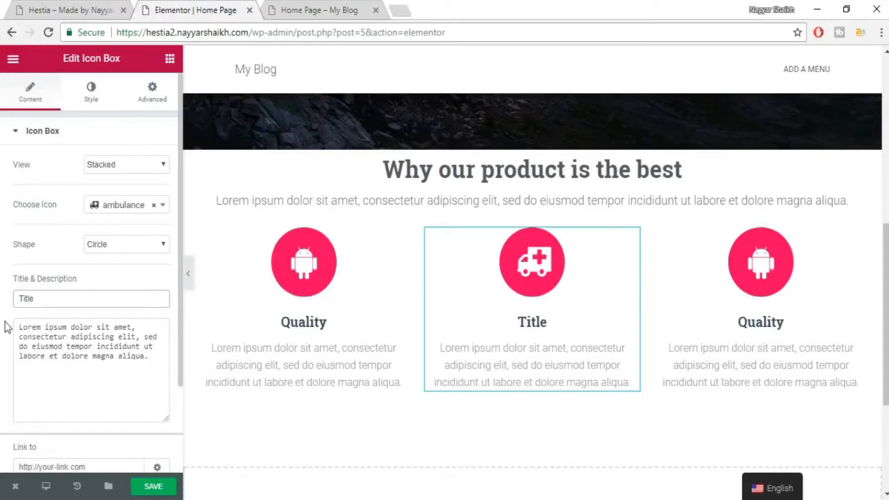
# Make the ambulance icon dark green, save the page, and view the live Hestia site
pyautogui.moveTo(120, 359); pyautogui.dragTo(23, 313)
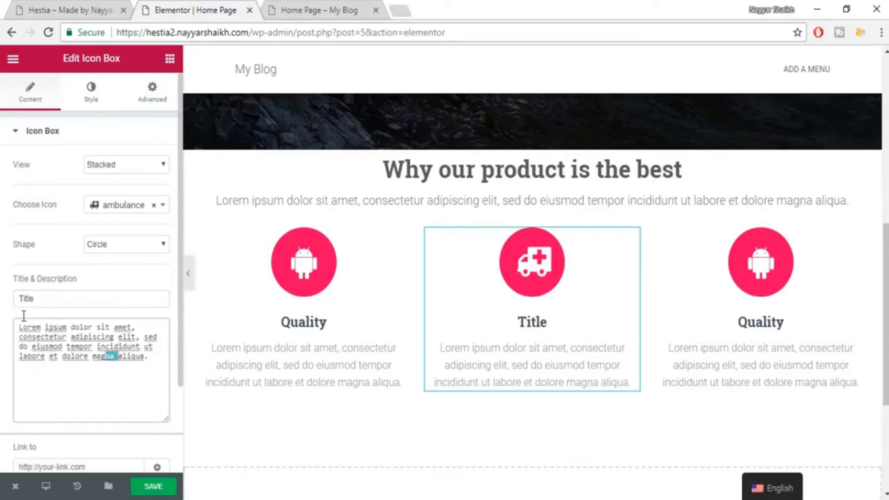
pyautogui.click(90, 94)
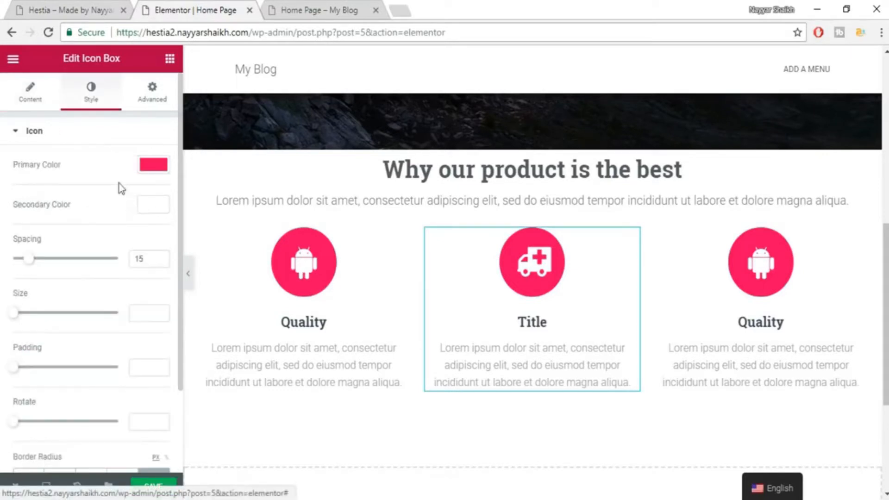
pyautogui.click(147, 168)
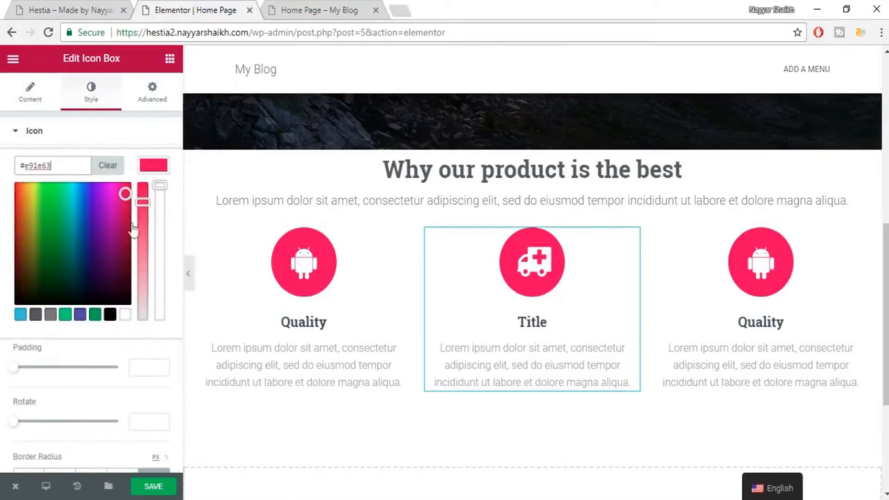
pyautogui.click(66, 316)
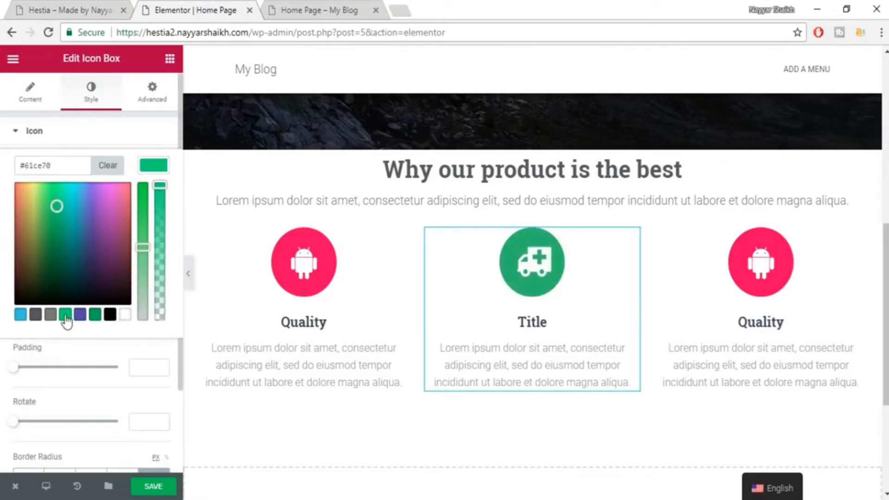
pyautogui.click(96, 316)
pyautogui.click(154, 487)
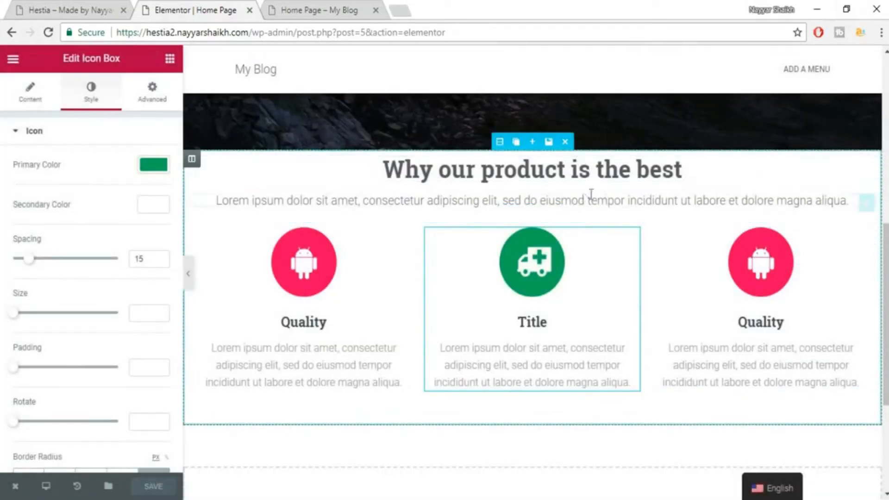
pyautogui.click(65, 13)
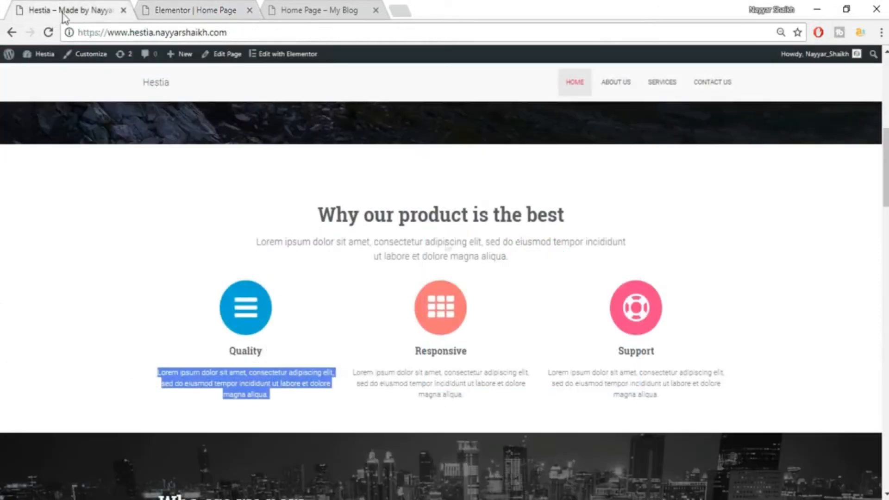
# Deselect the text on the live page and return to the Elementor Home Page editor
pyautogui.click(438, 174)
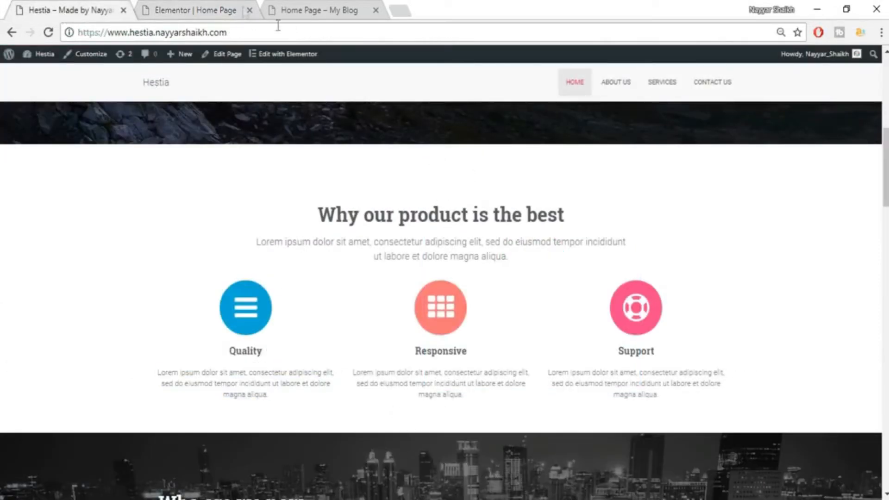
pyautogui.click(207, 8)
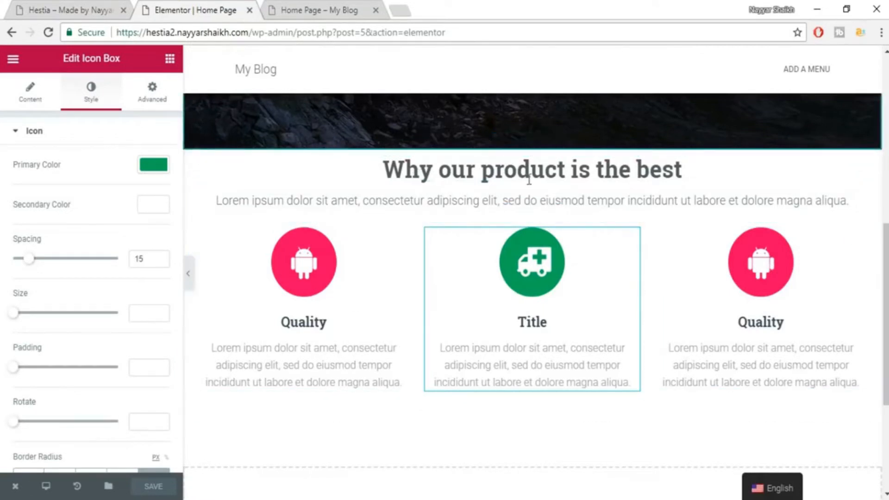
# Select the 'Why our product is the best' section and unlink its padding values
pyautogui.click(499, 142)
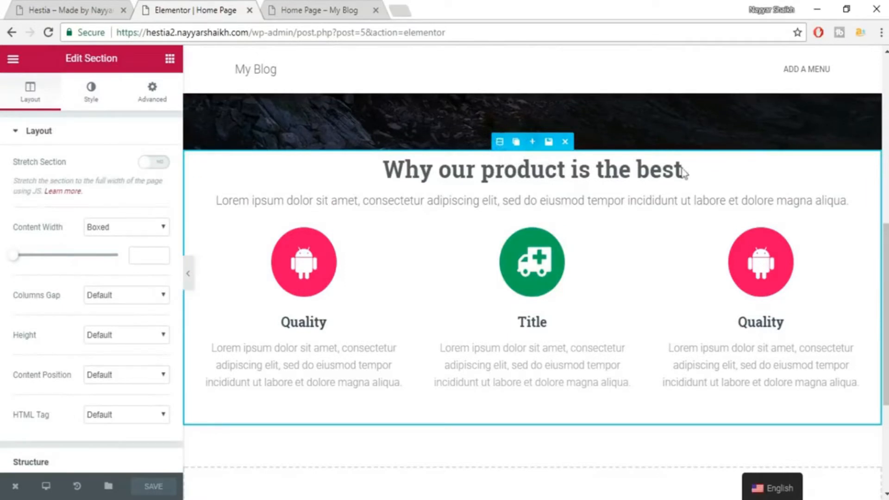
pyautogui.click(148, 102)
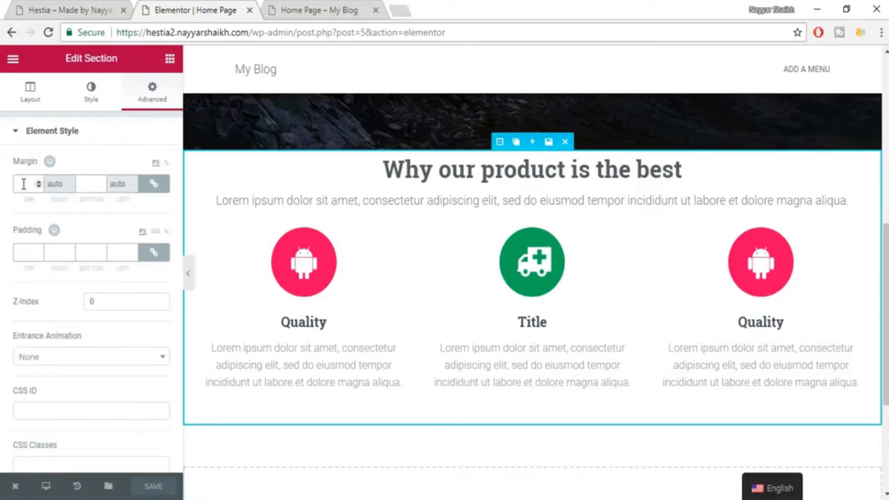
pyautogui.click(154, 255)
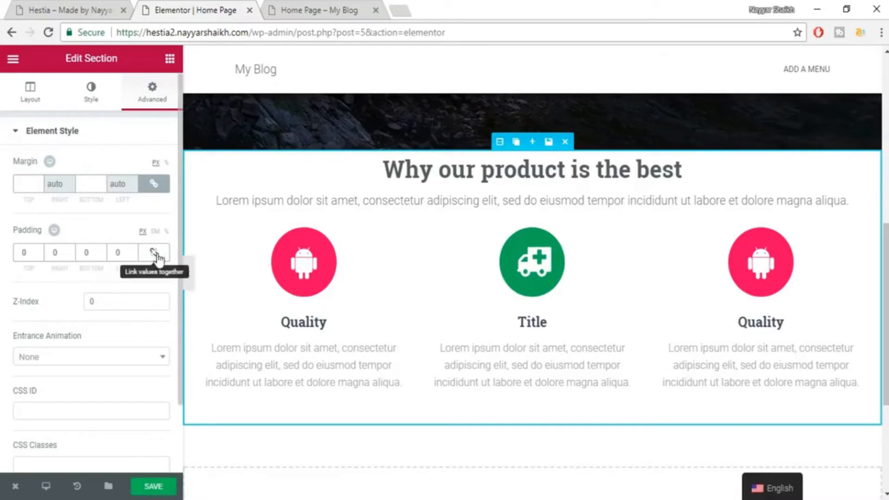
pyautogui.click(155, 255)
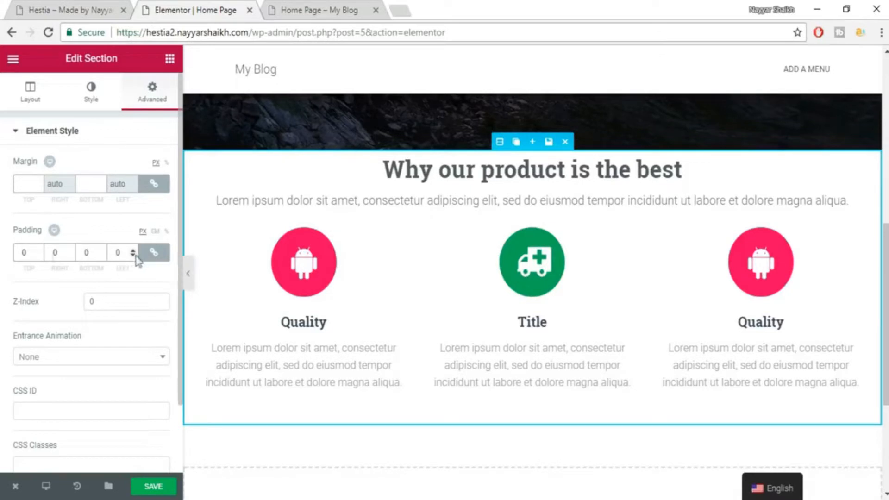
pyautogui.moveTo(29, 256); pyautogui.dragTo(2, 263)
pyautogui.write('10')
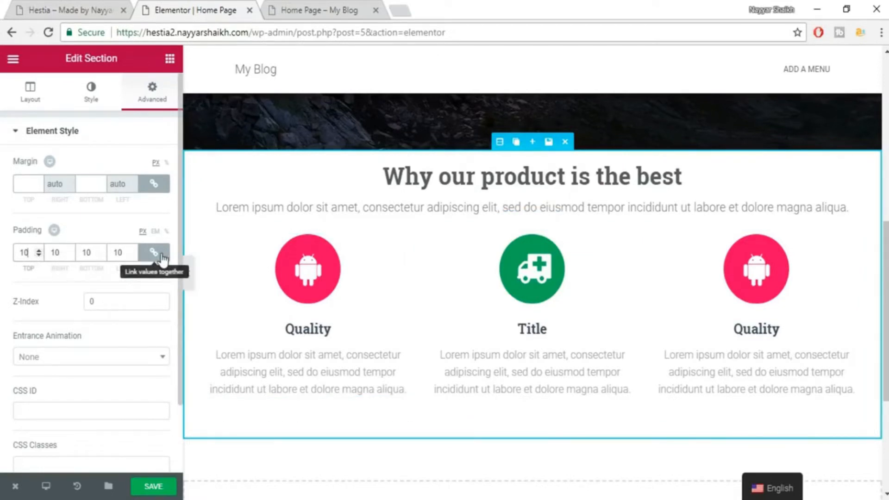
pyautogui.click(166, 231)
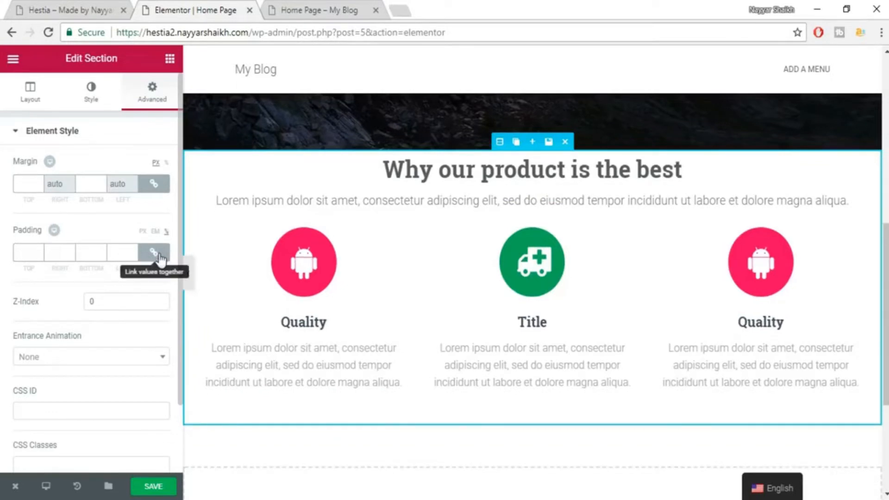
pyautogui.click(156, 253)
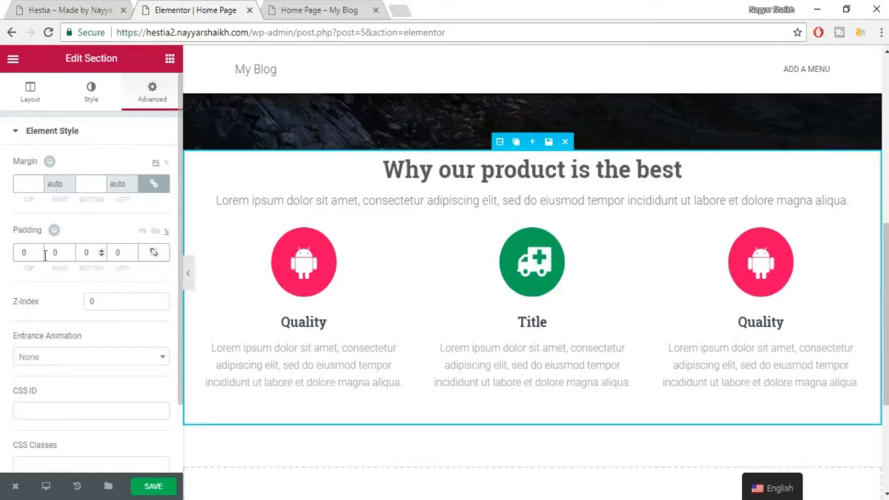
# Set the section's top padding to 70 and bottom padding to 50, then save
pyautogui.moveTo(34, 254); pyautogui.dragTo(2, 261)
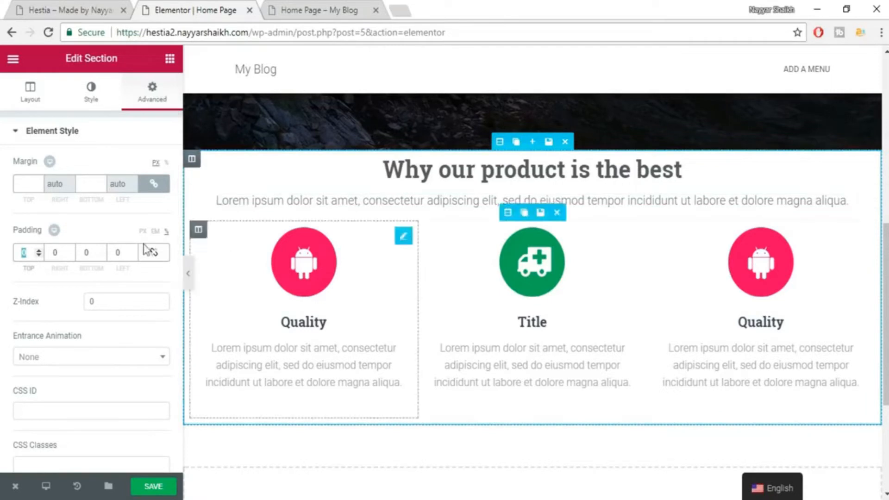
pyautogui.write('1')
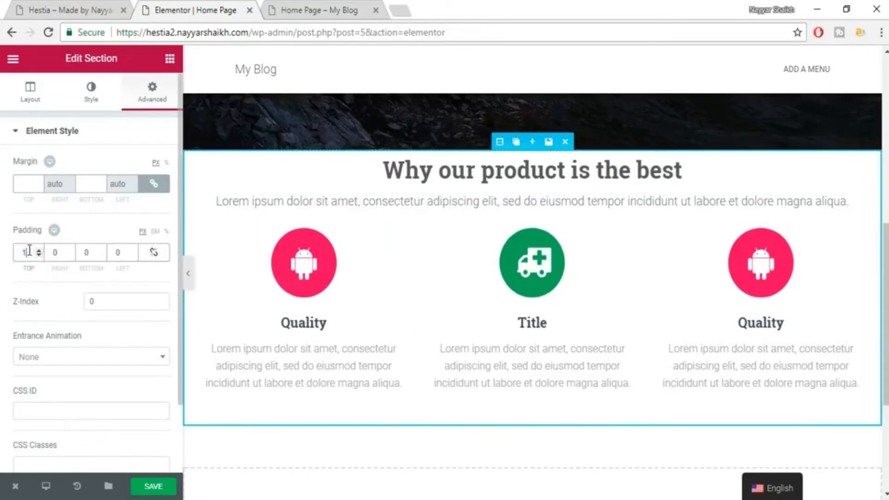
pyautogui.write('00')
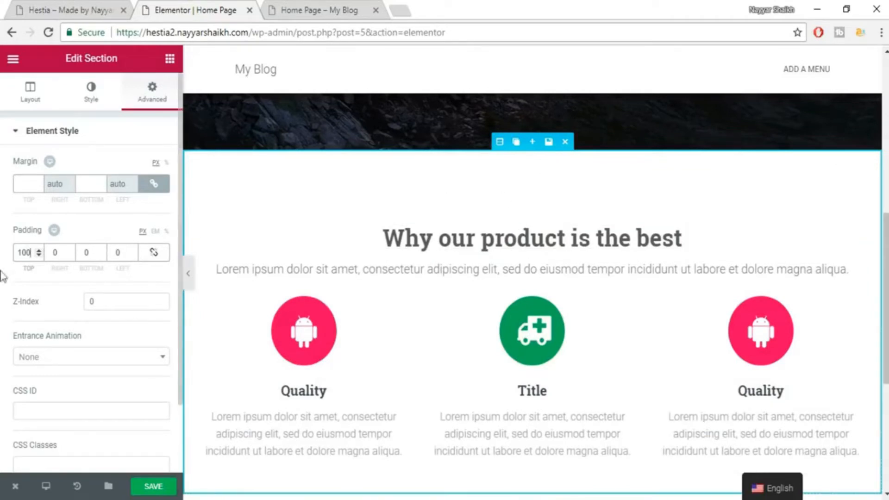
pyautogui.moveTo(30, 253); pyautogui.dragTo(12, 255)
pyautogui.write('70')
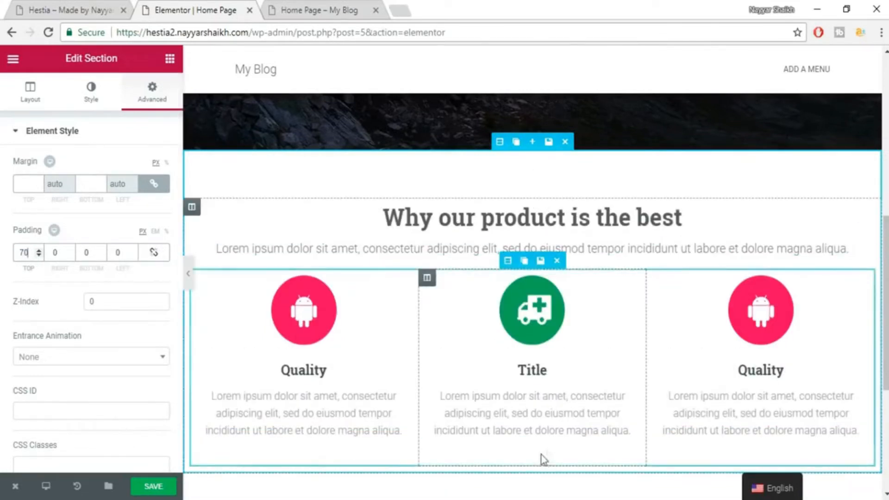
pyautogui.scroll(-2, 550, 448)
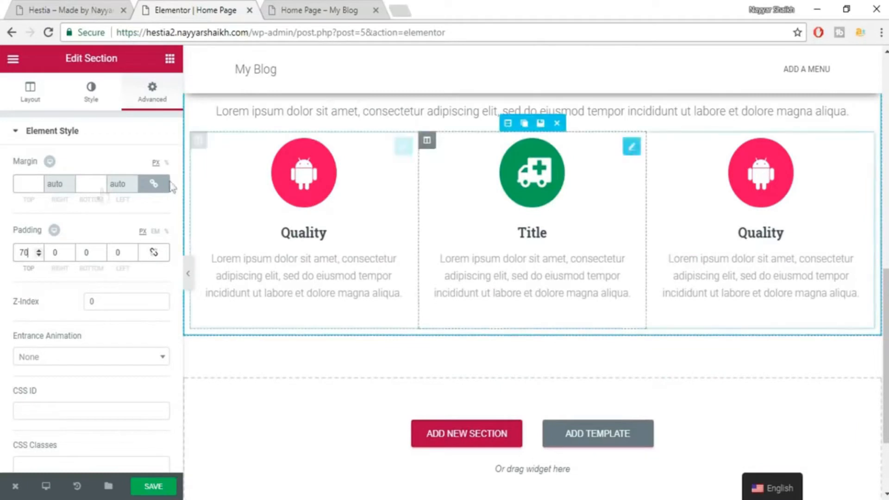
pyautogui.click(84, 253)
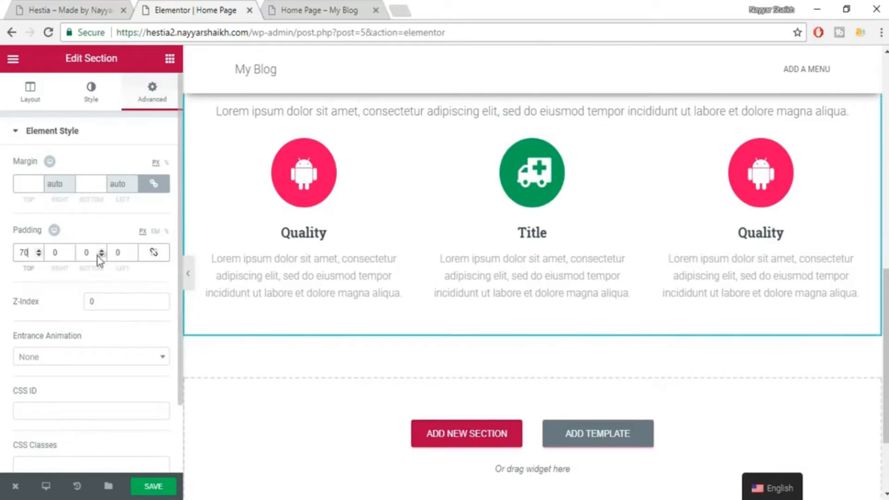
pyautogui.write('1')
pyautogui.moveTo(89, 254); pyautogui.dragTo(71, 256)
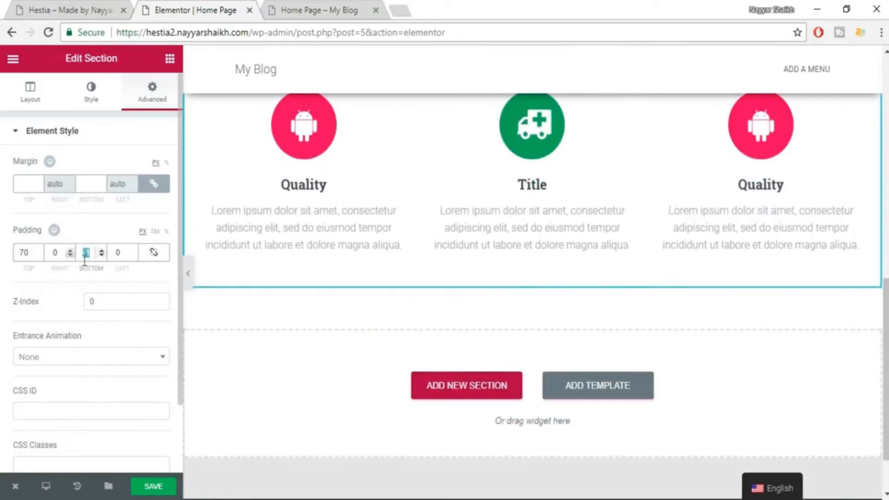
pyautogui.write('50')
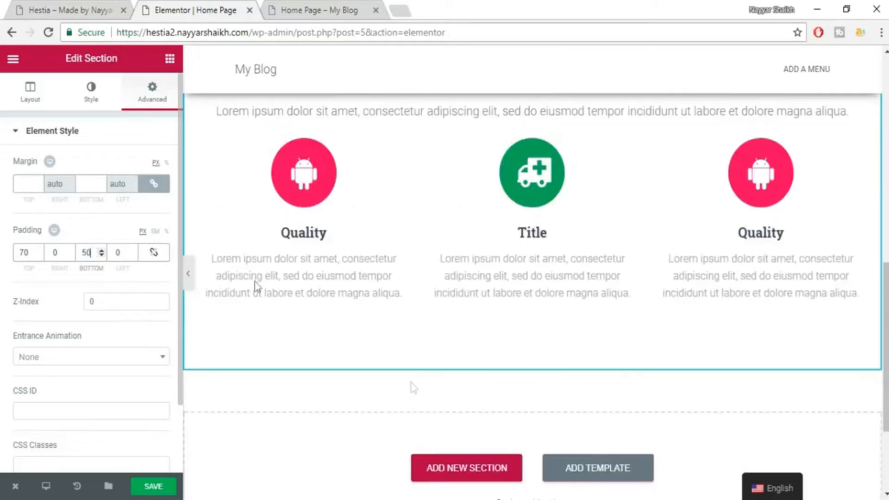
pyautogui.scroll(3, 485, 345)
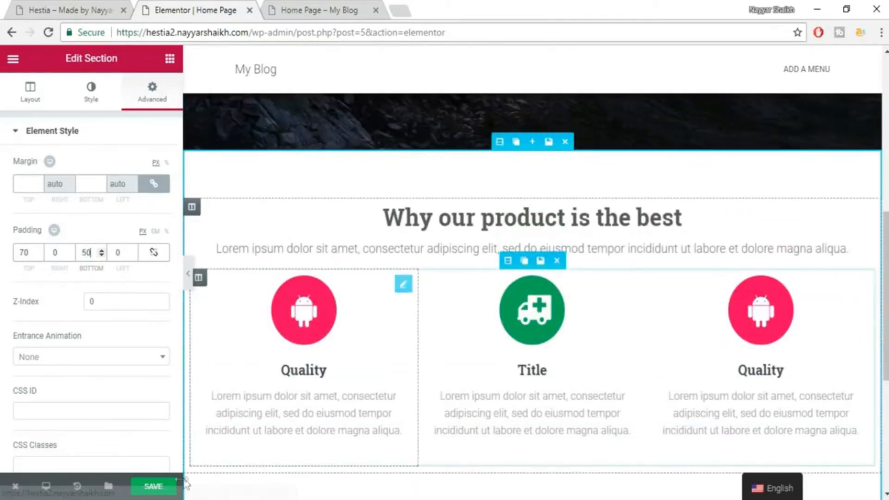
pyautogui.click(157, 487)
pyautogui.click(28, 8)
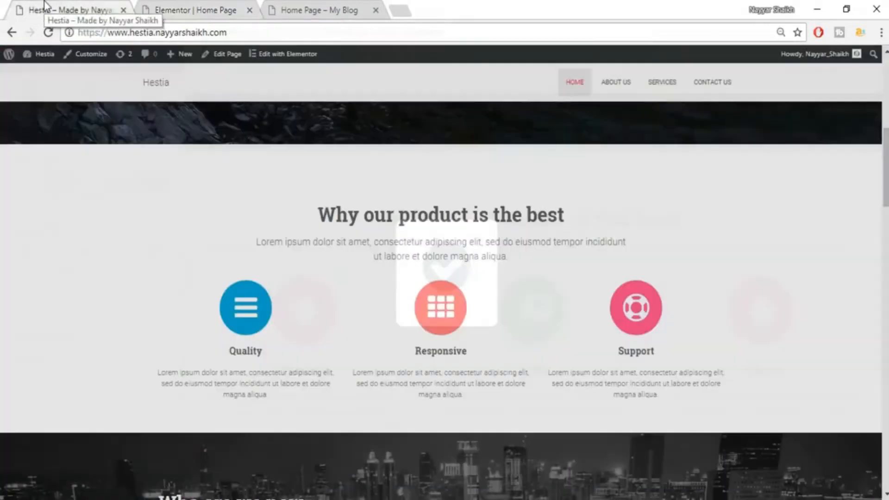
pyautogui.moveTo(255, 250); pyautogui.dragTo(378, 254)
pyautogui.click(380, 255)
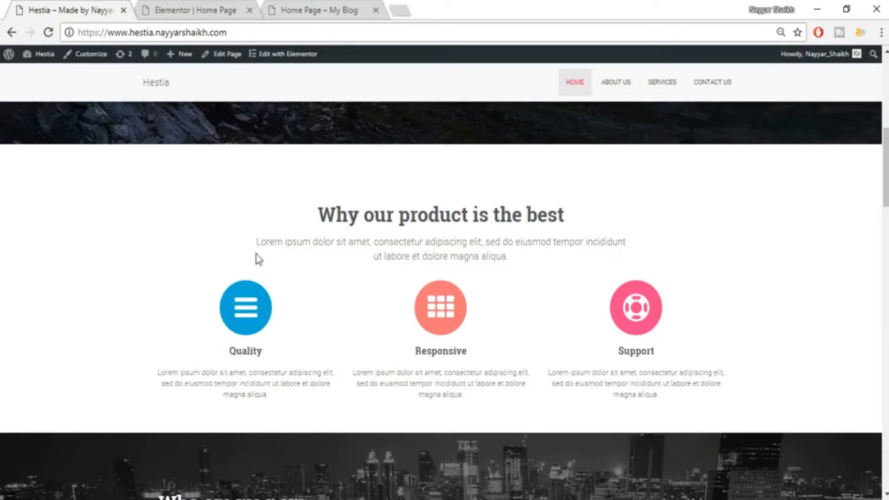
pyautogui.click(214, 10)
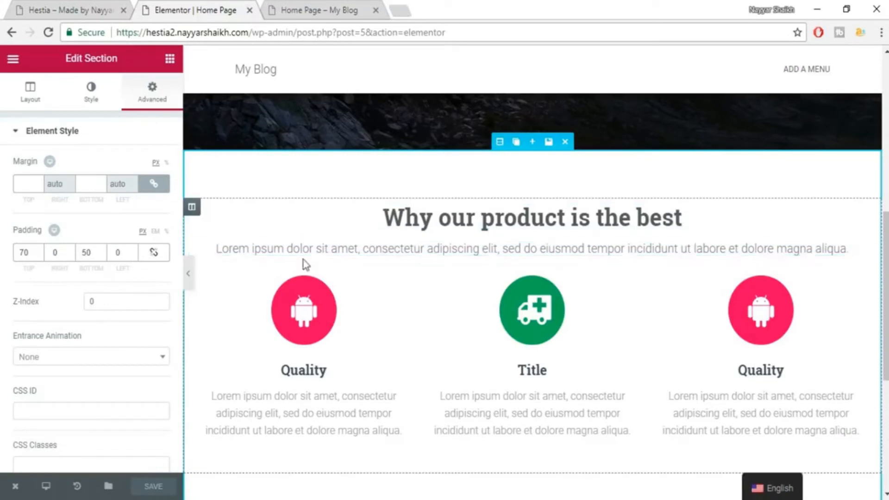
# Give the subtitle heading 100 left and right padding and collapse the panel to preview
pyautogui.click(330, 244)
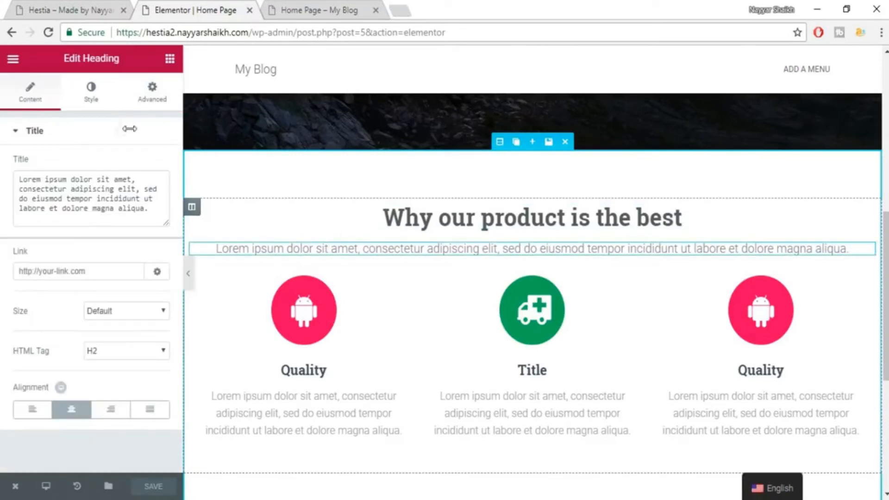
pyautogui.click(153, 95)
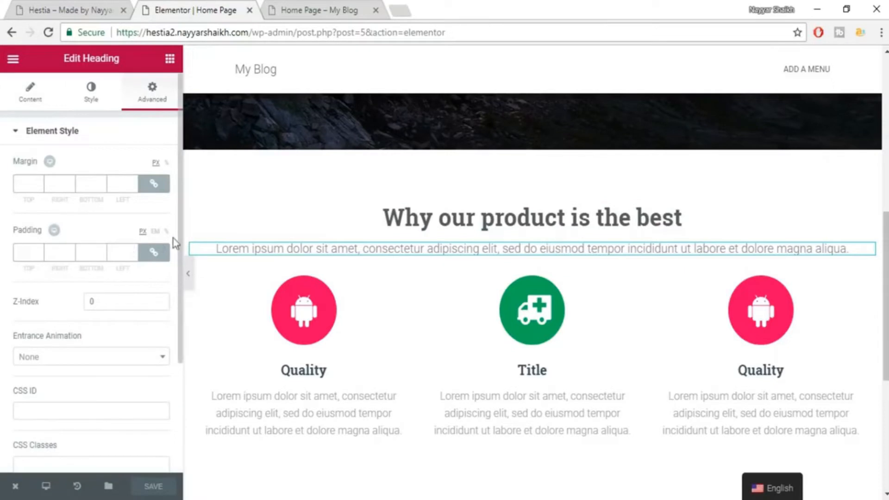
pyautogui.click(156, 254)
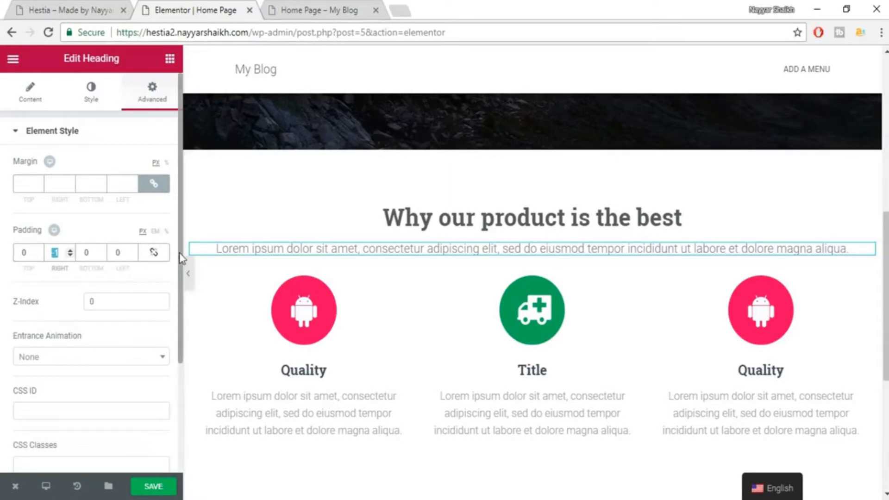
pyautogui.write('80')
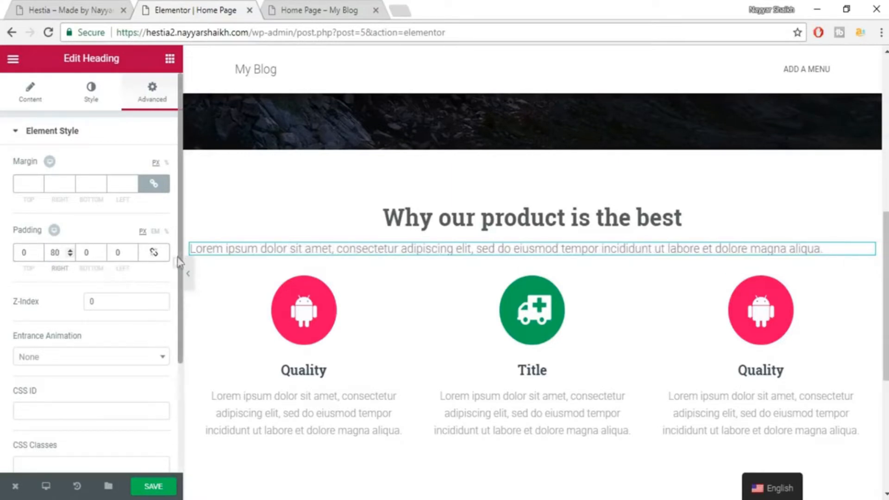
pyautogui.click(119, 251)
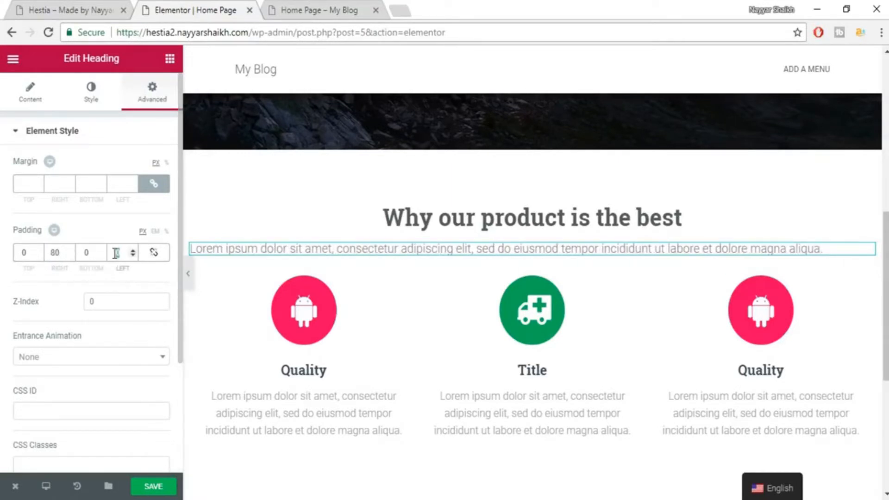
pyautogui.write('80')
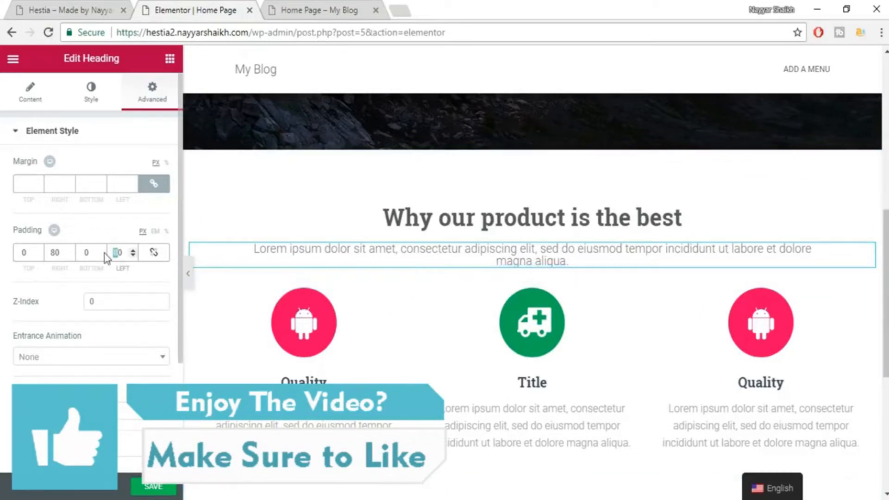
pyautogui.write('100')
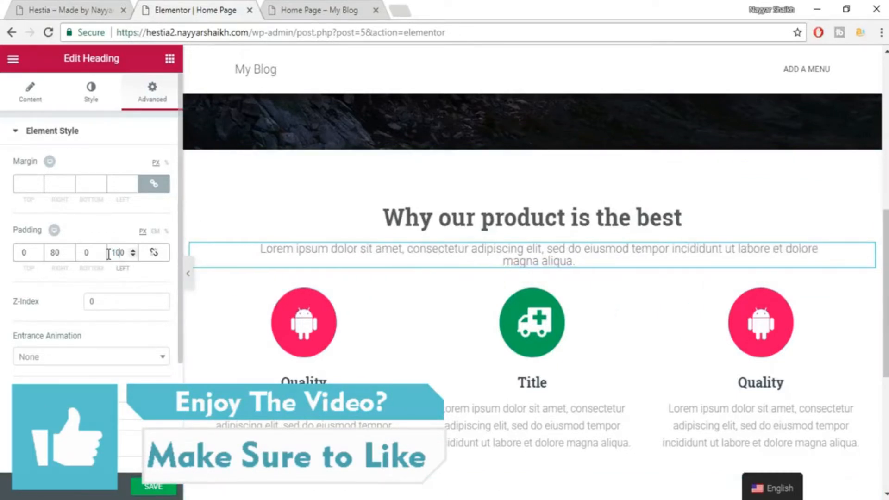
pyautogui.doubleClick(67, 253)
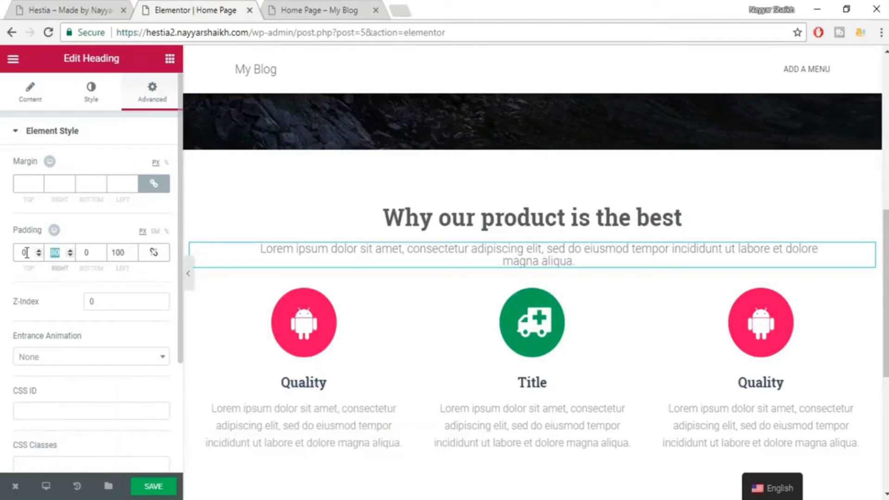
pyautogui.write('100')
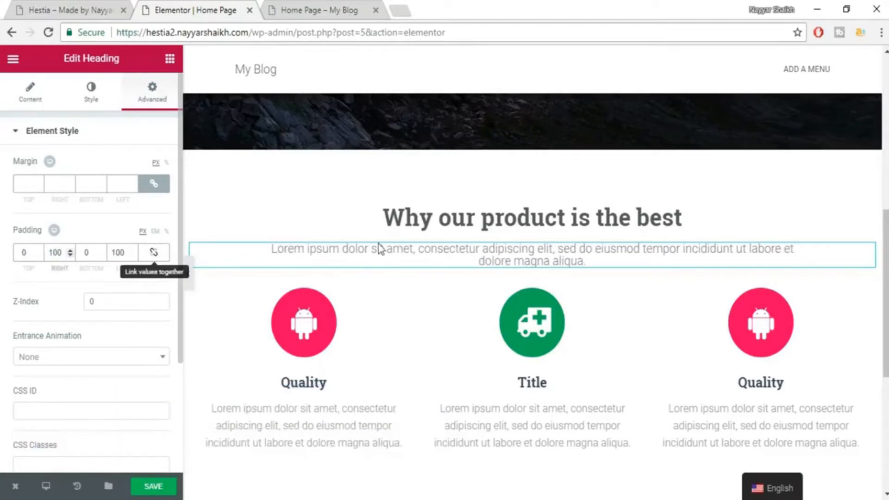
pyautogui.click(189, 278)
# Scroll through the preview, restore the editing panel, and save the subtitle padding
pyautogui.scroll(4, 778, 326)
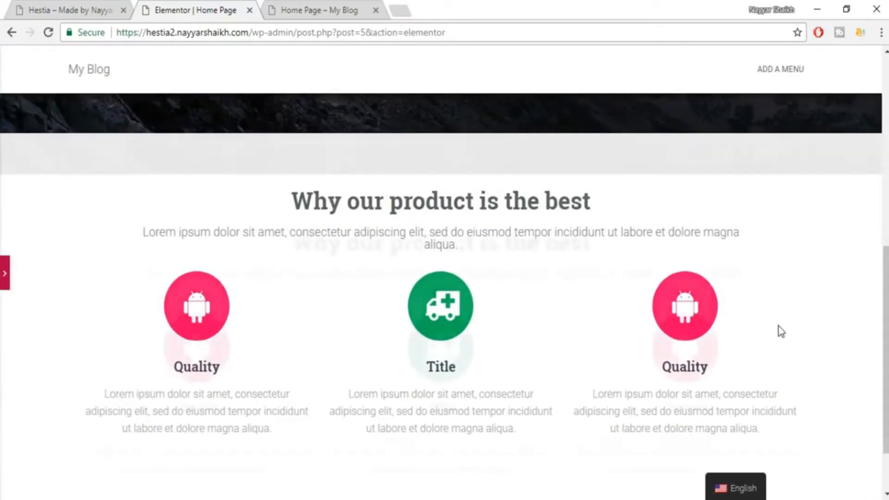
pyautogui.scroll(-3, 778, 326)
pyautogui.scroll(-3, 780, 330)
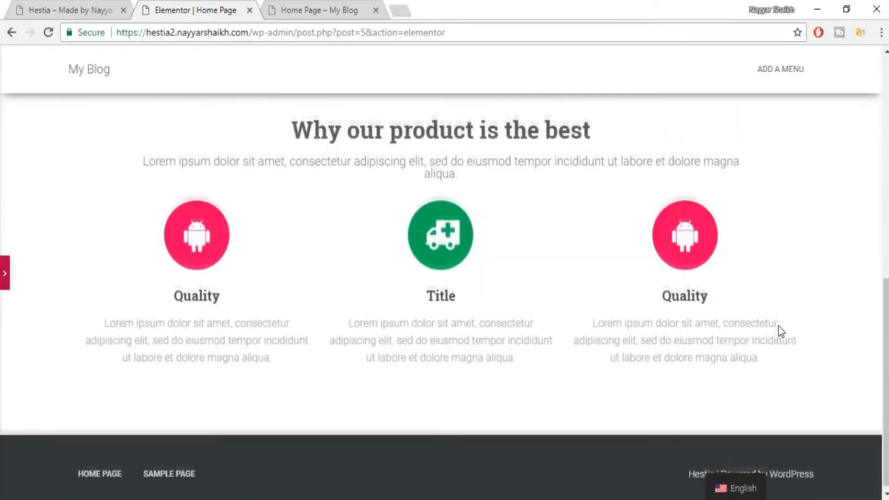
pyautogui.scroll(4, 778, 331)
pyautogui.scroll(5, 772, 349)
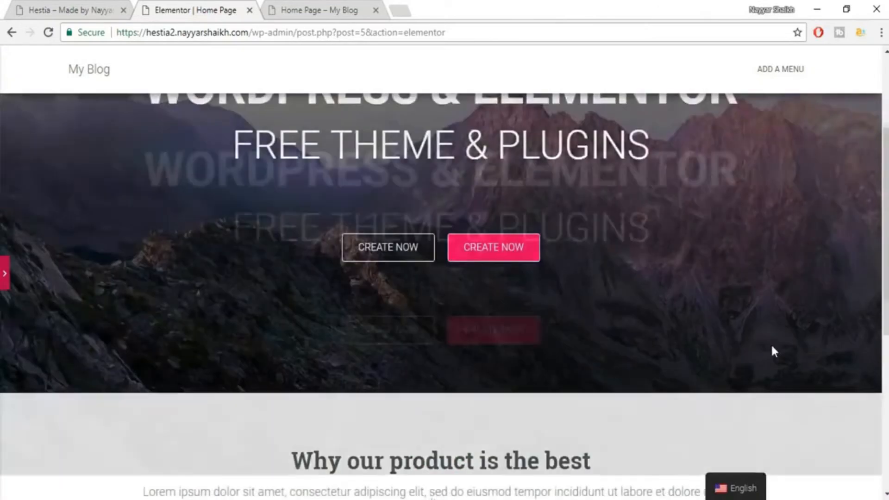
pyautogui.scroll(-5, 772, 347)
pyautogui.scroll(-4, 462, 284)
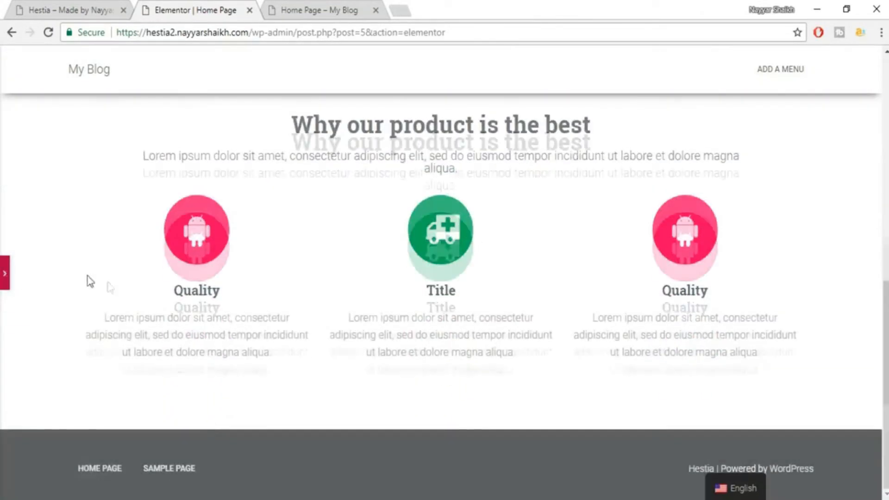
pyautogui.click(5, 273)
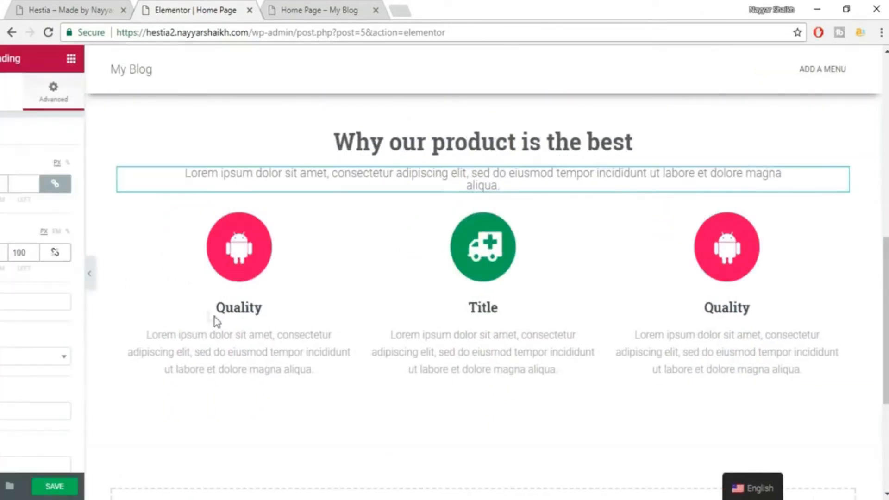
pyautogui.click(171, 492)
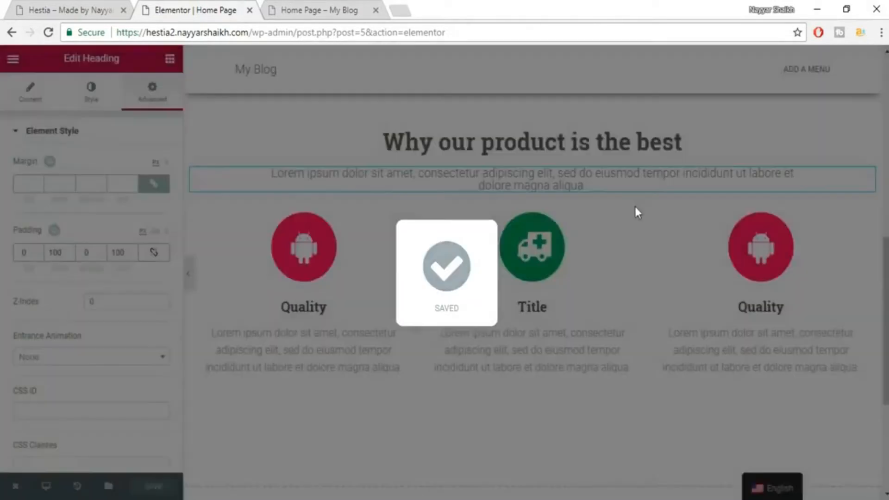
# Compare the page with the live Hestia site, then return to the Elementor editor
pyautogui.scroll(2, 644, 287)
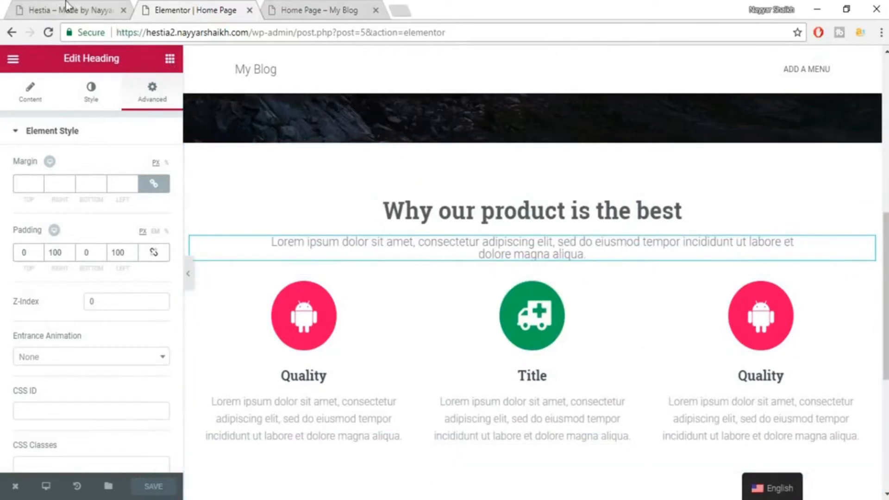
pyautogui.click(104, 14)
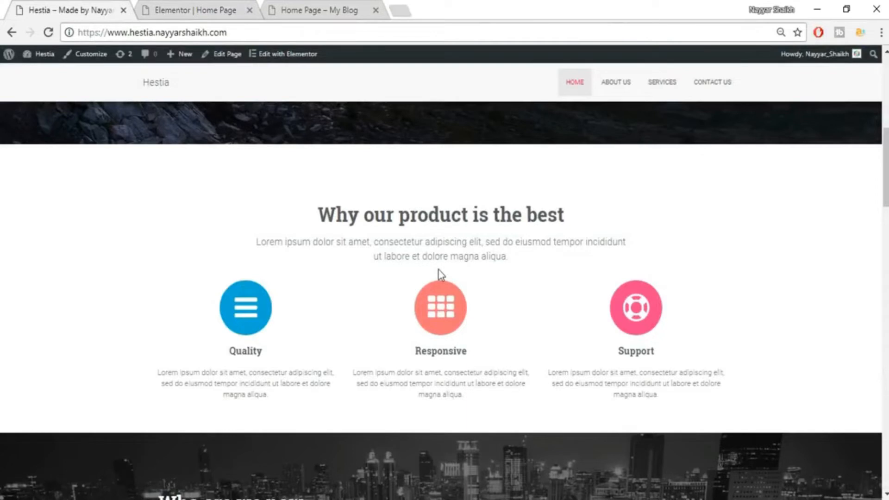
pyautogui.click(254, 11)
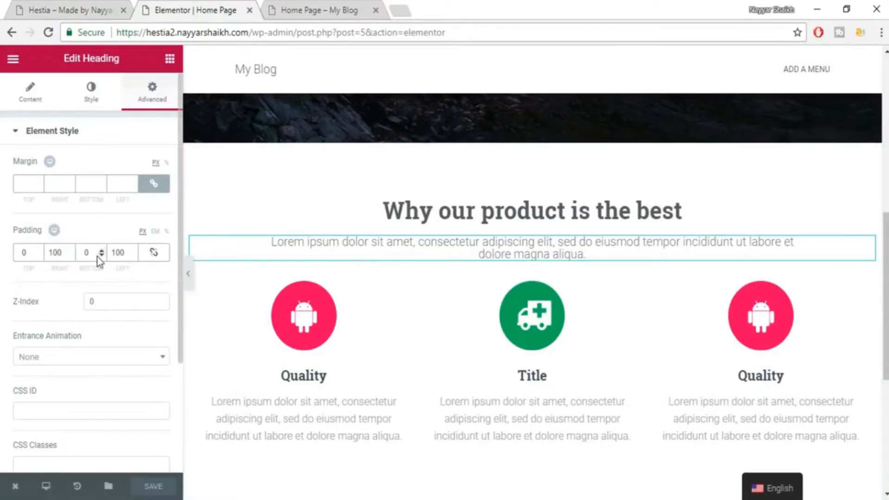
# Set the subtitle's bottom padding to 20 and save the page
pyautogui.click(85, 252)
pyautogui.write('30')
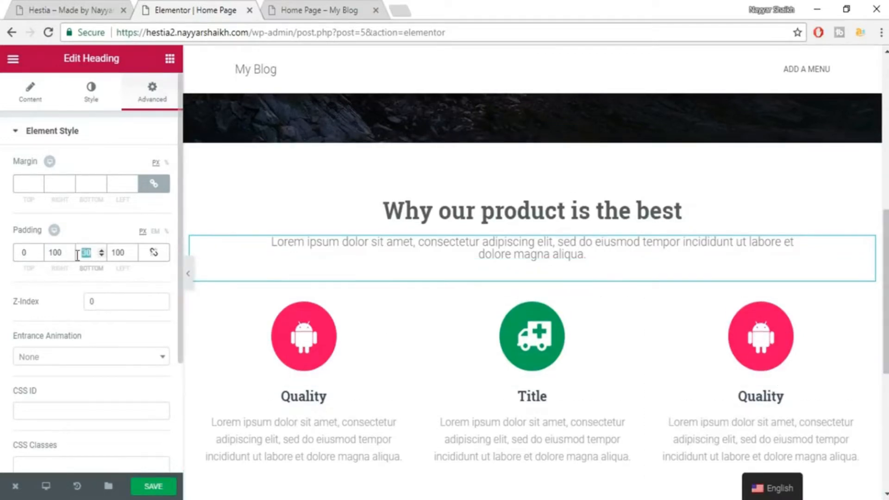
pyautogui.write('20')
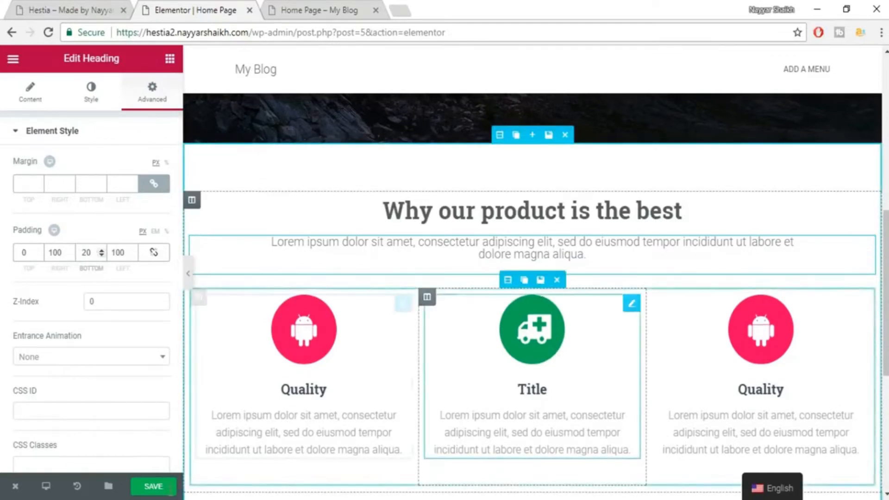
pyautogui.click(154, 487)
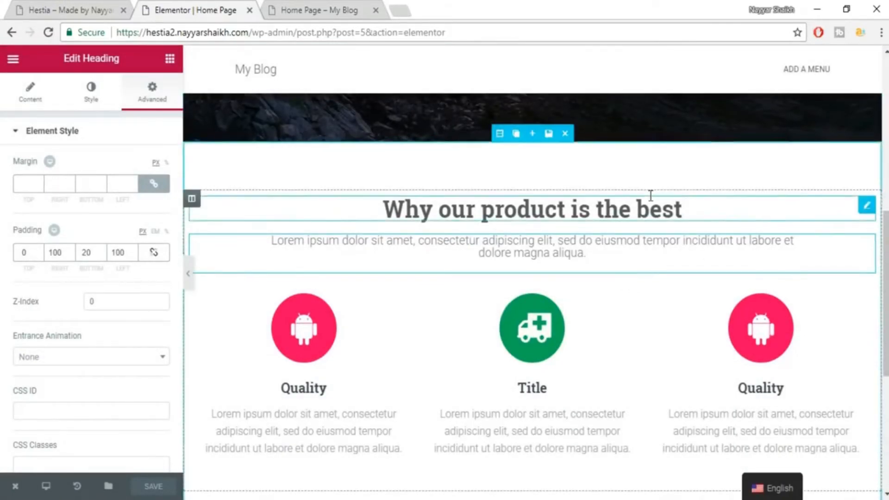
pyautogui.scroll(-3, 649, 194)
pyautogui.scroll(3, 648, 195)
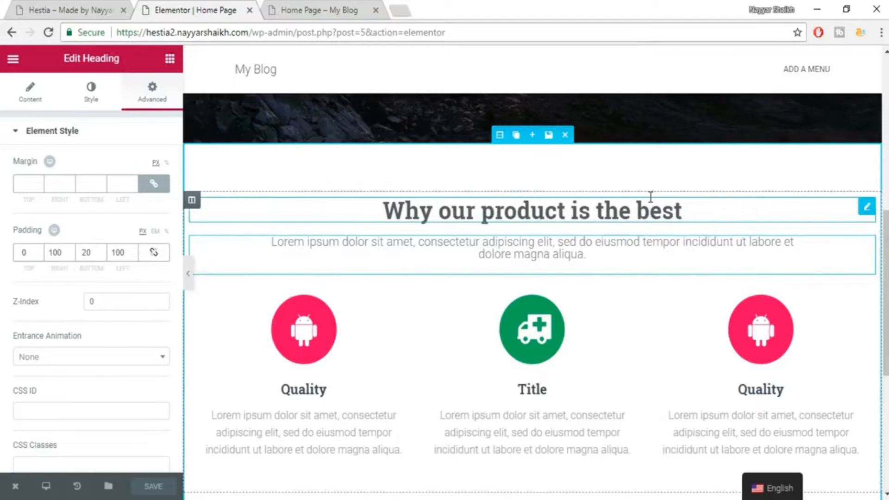
# Try the Wobble, then the Swing entrance animation on the first Quality icon box
pyautogui.click(309, 348)
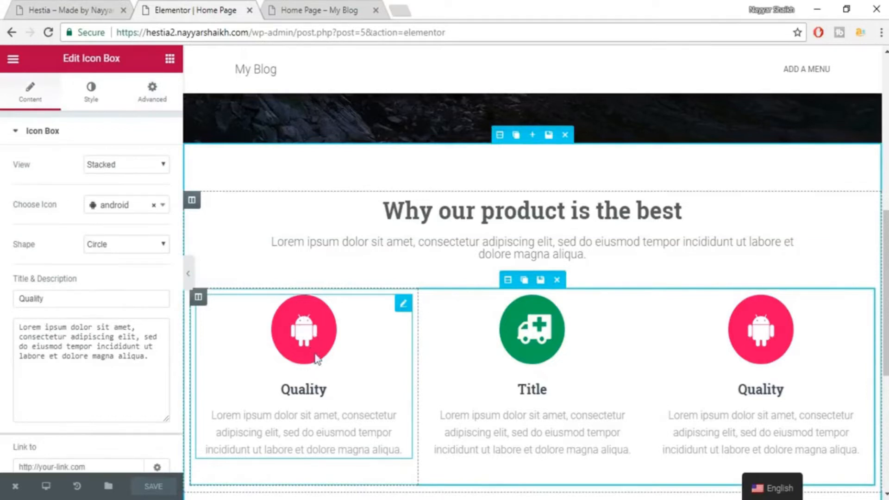
pyautogui.click(152, 91)
pyautogui.scroll(-2, 147, 237)
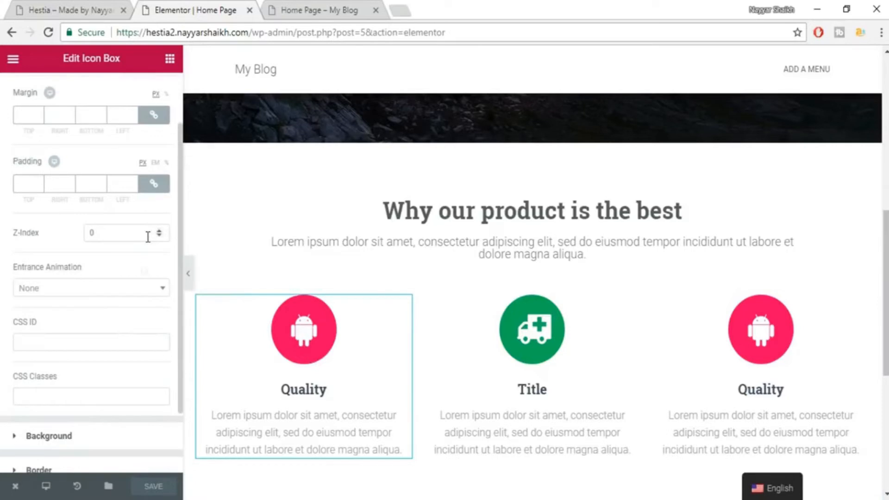
pyautogui.click(62, 291)
pyautogui.scroll(-4, 79, 417)
pyautogui.scroll(-6, 81, 421)
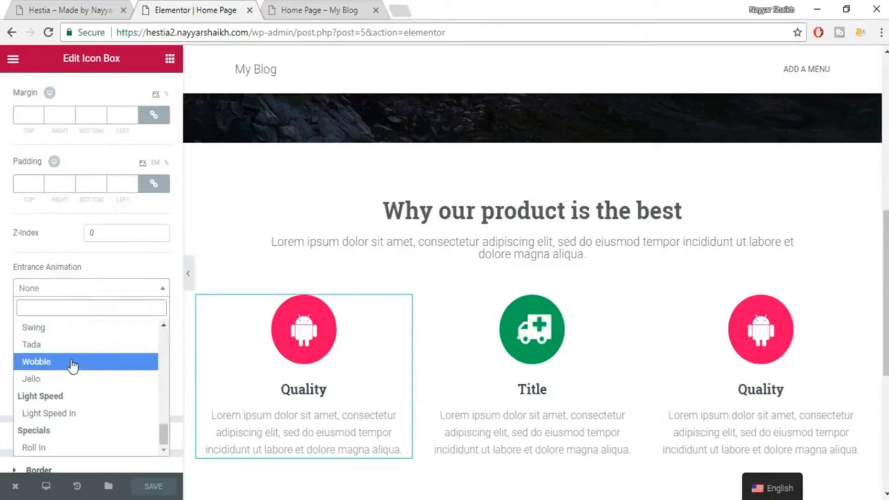
pyautogui.click(72, 366)
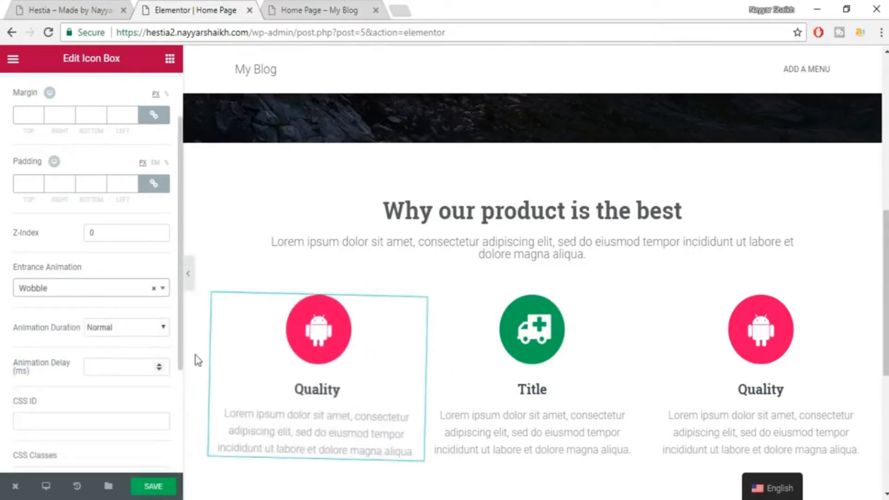
pyautogui.click(118, 289)
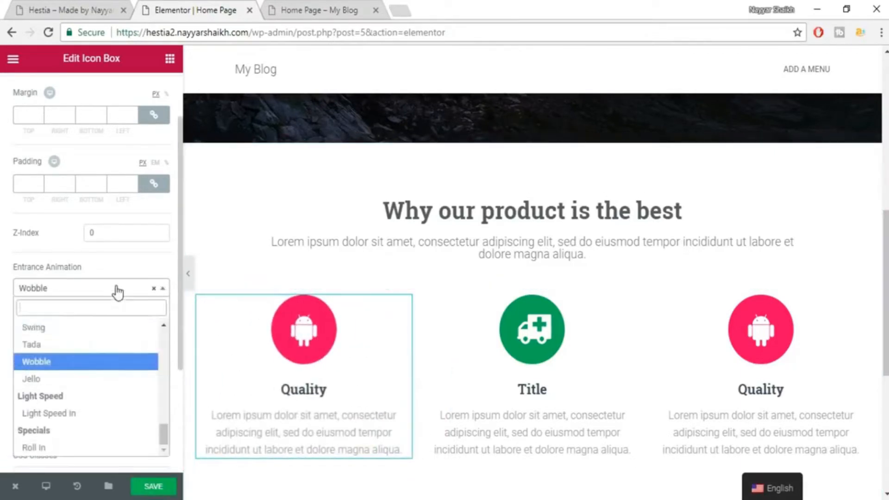
pyautogui.click(69, 327)
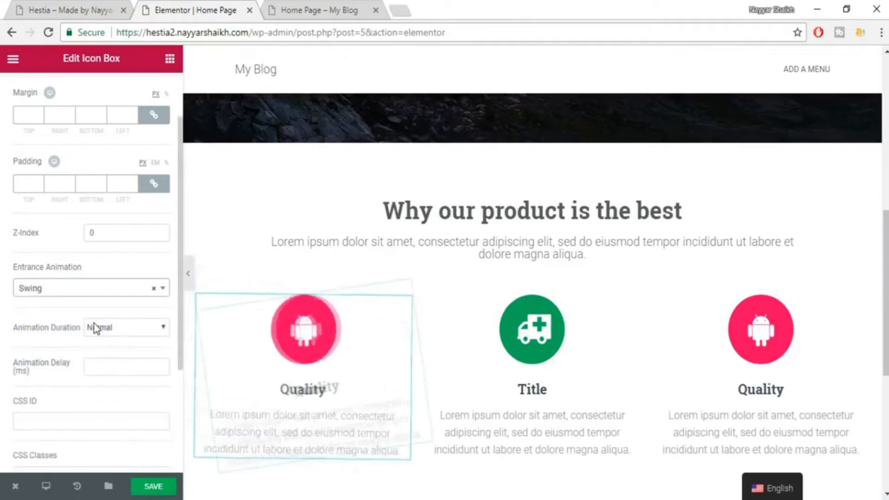
# Try Flash, then settle on Fade In Left for the first icon box
pyautogui.click(89, 288)
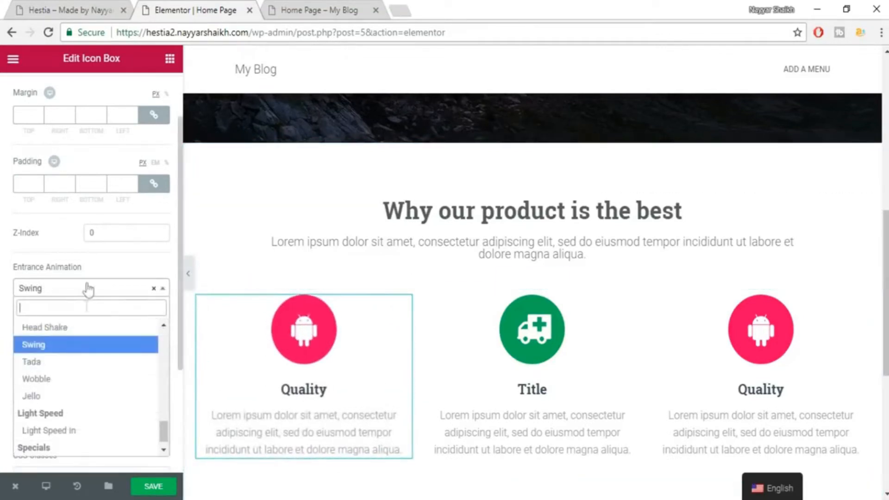
pyautogui.scroll(3, 93, 364)
pyautogui.click(76, 397)
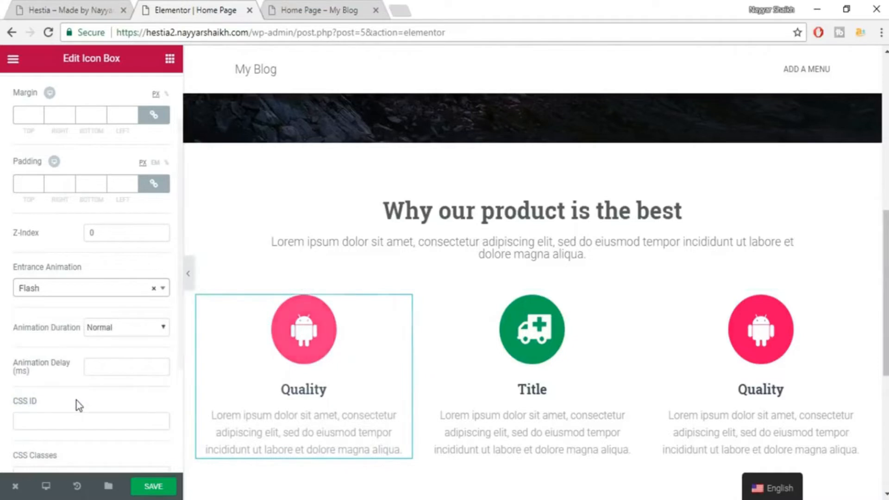
pyautogui.click(88, 289)
pyautogui.scroll(5, 89, 367)
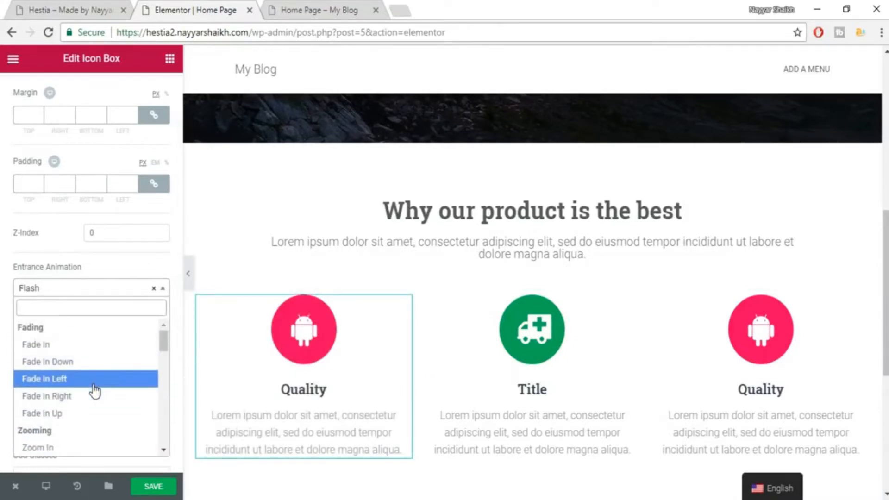
pyautogui.click(93, 383)
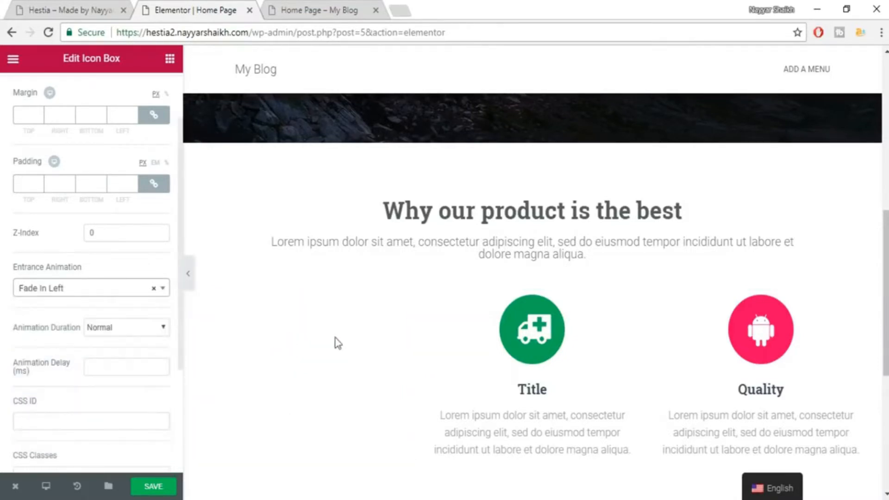
pyautogui.click(782, 332)
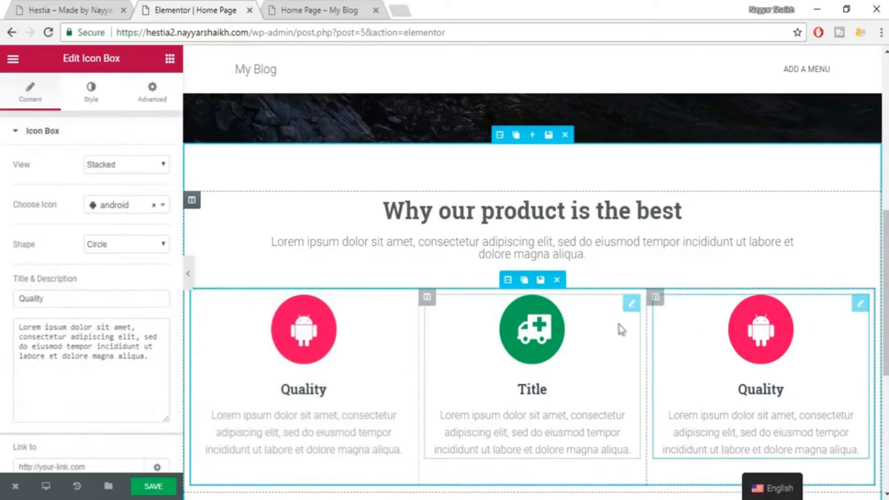
# Give the right-hand Quality icon box a Fade In Right entrance animation
pyautogui.click(145, 101)
pyautogui.click(111, 361)
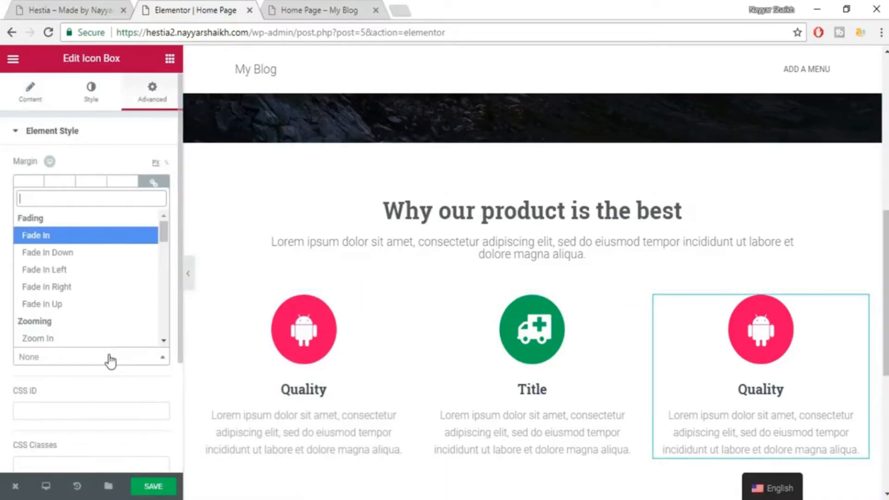
pyautogui.click(95, 289)
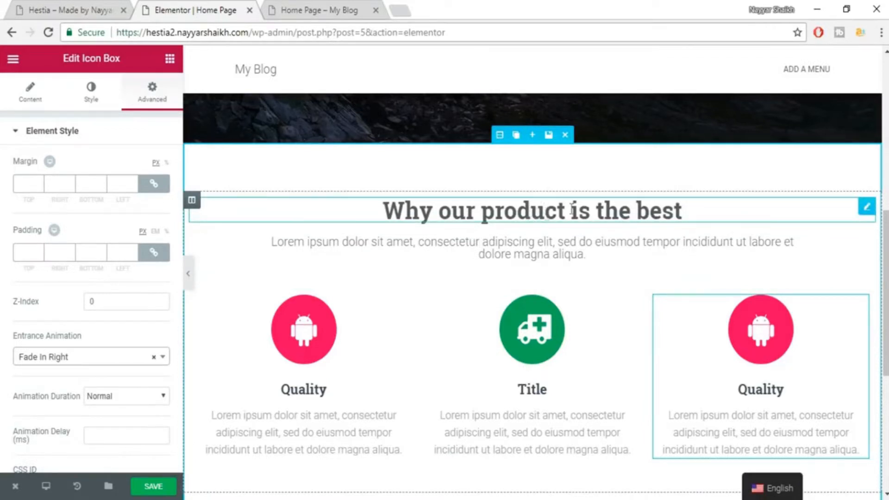
pyautogui.click(543, 212)
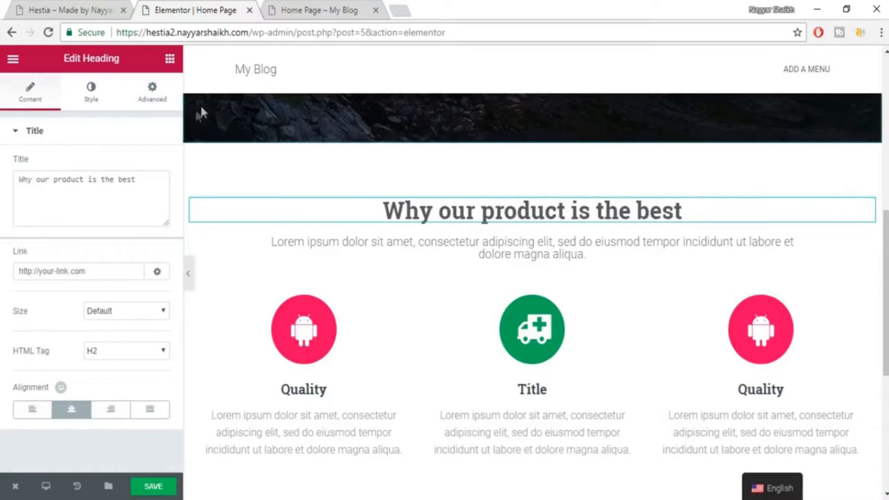
# Set the 'Why our product is the best' heading's entrance animation to Bounce In Up
pyautogui.click(153, 105)
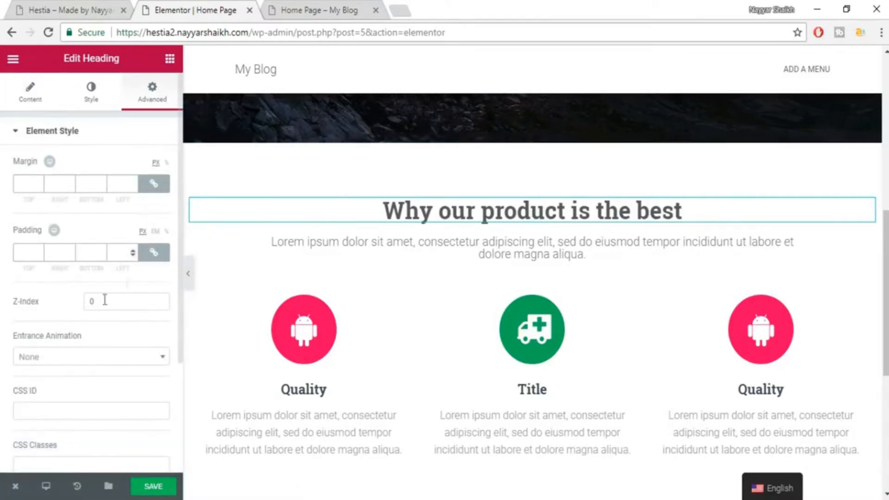
pyautogui.click(88, 358)
pyautogui.scroll(-5, 90, 324)
pyautogui.click(79, 305)
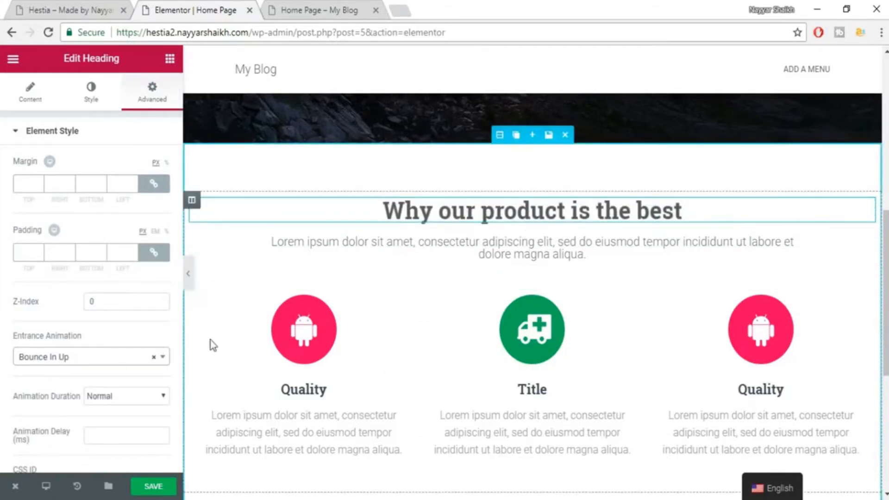
# Save the page and view the live Hestia site
pyautogui.click(148, 487)
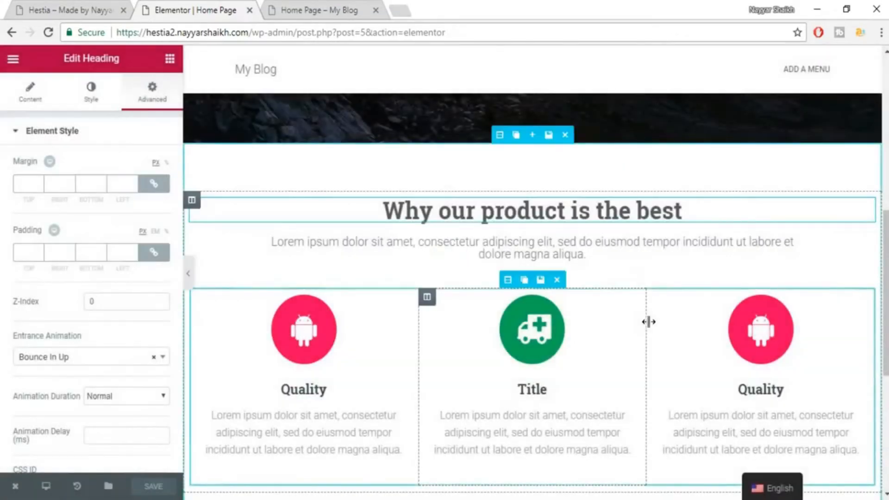
pyautogui.scroll(-2, 726, 301)
pyautogui.scroll(1, 580, 311)
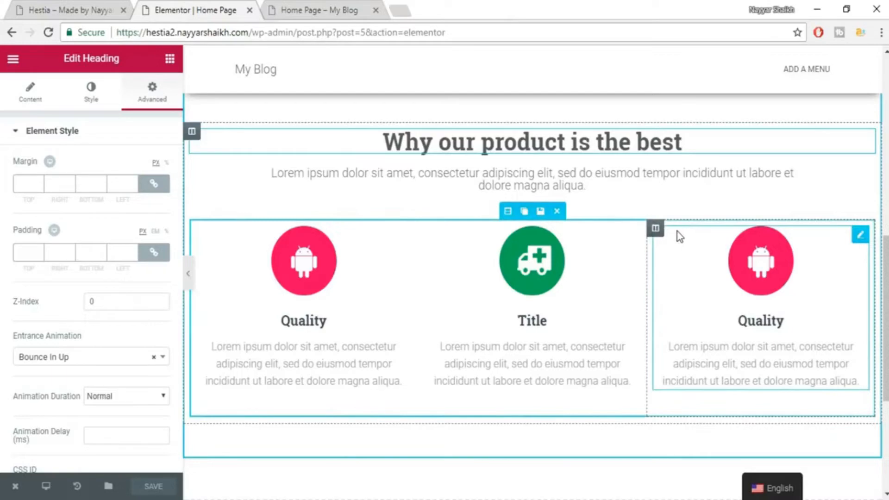
pyautogui.click(72, 10)
pyautogui.scroll(-4, 697, 295)
pyautogui.scroll(-2, 695, 293)
# Back in Elementor, hide the editing panel and zoom the browser to 80%
pyautogui.scroll(1, 696, 290)
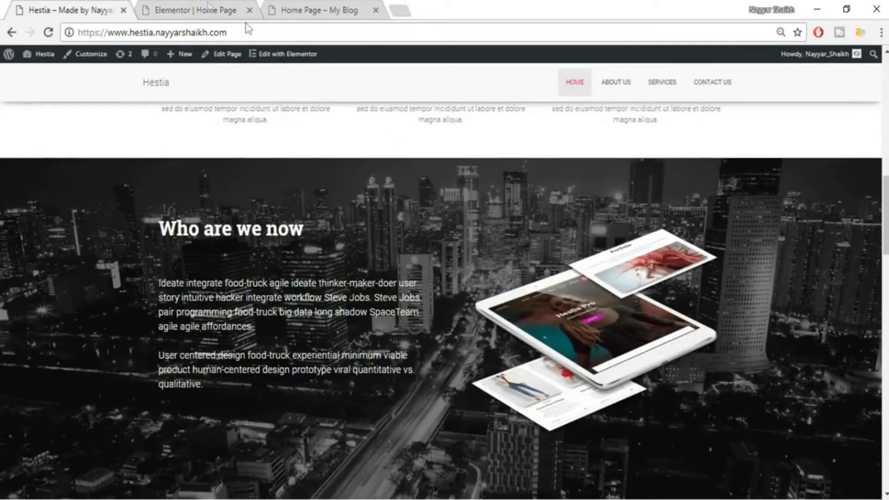
pyautogui.click(194, 10)
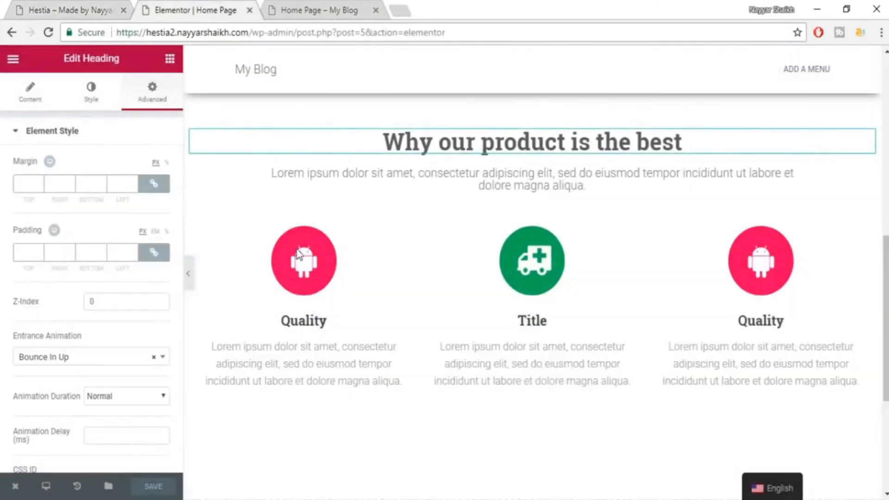
pyautogui.click(188, 278)
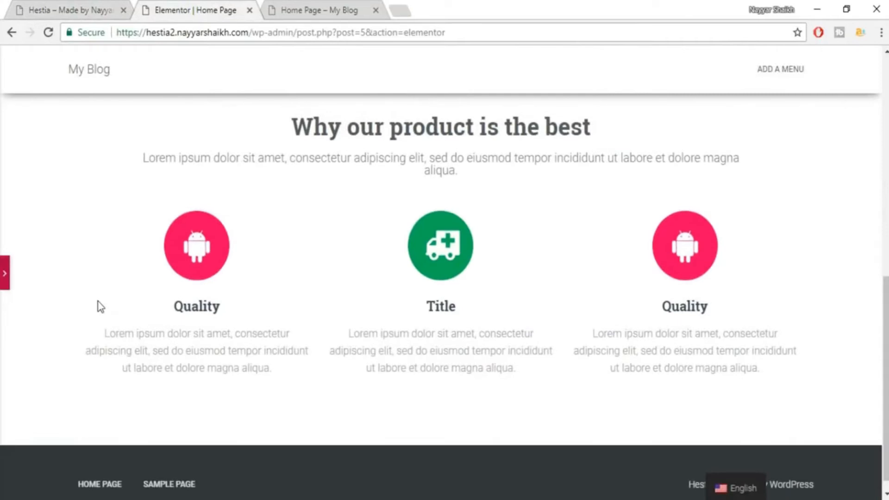
pyautogui.scroll(5, 99, 305)
pyautogui.click(882, 32)
pyautogui.click(881, 32)
pyautogui.click(881, 32)
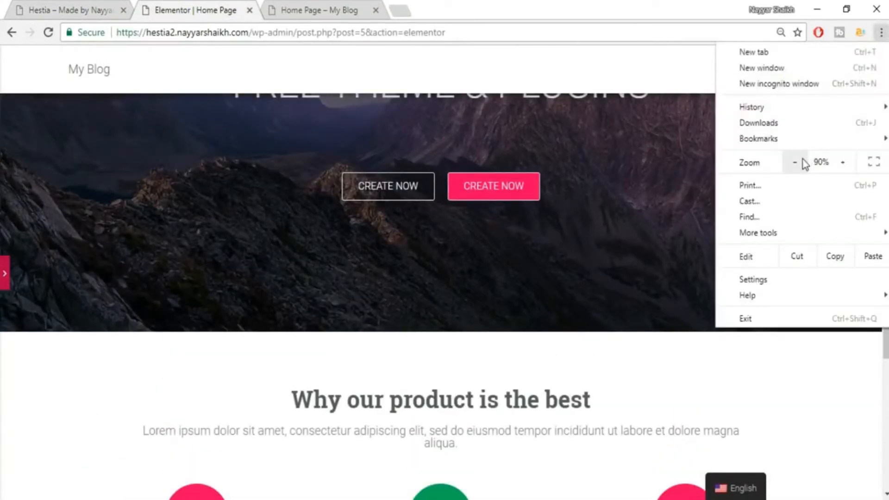
pyautogui.click(671, 236)
pyautogui.scroll(-4, 672, 235)
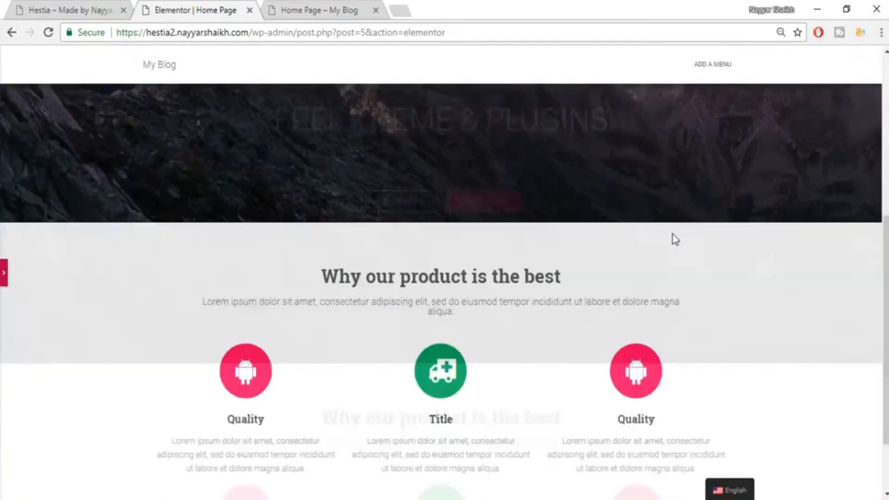
pyautogui.scroll(5, 780, 272)
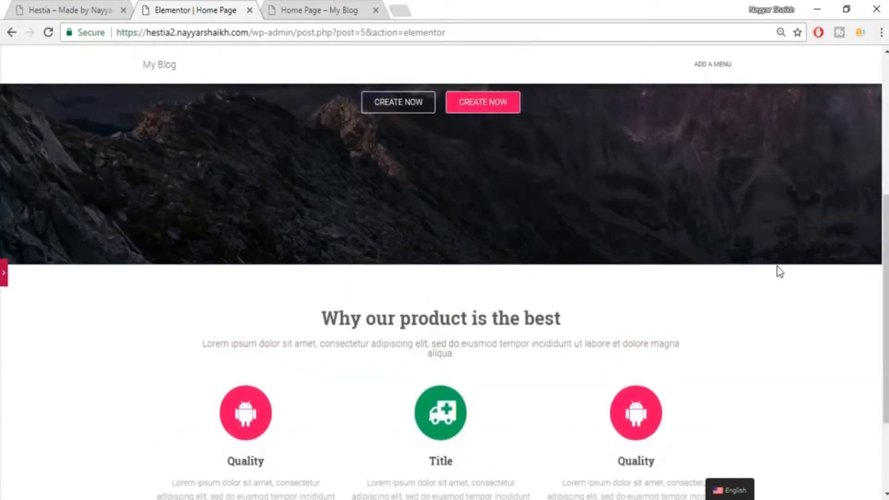
pyautogui.scroll(-5, 841, 194)
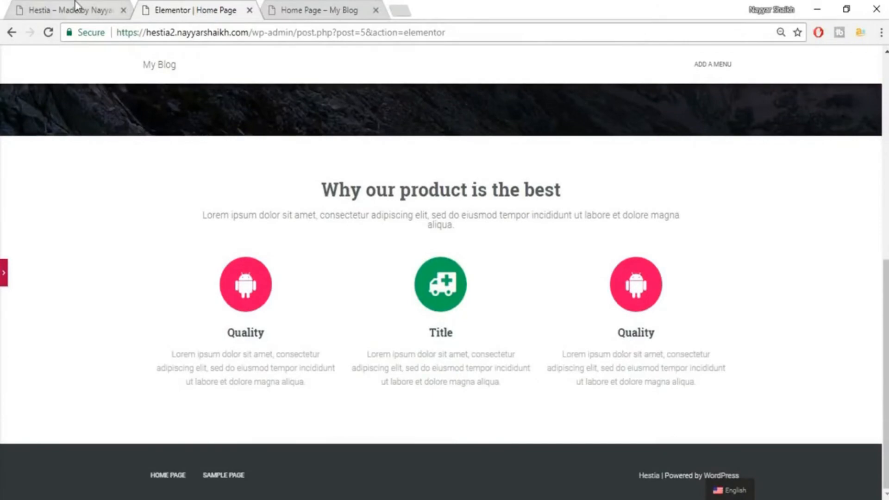
# Compare the preview with the live Hestia site, then bring the editing panel back
pyautogui.click(75, 5)
pyautogui.scroll(-3, 274, 334)
pyautogui.scroll(10, 273, 335)
pyautogui.scroll(-5, 274, 335)
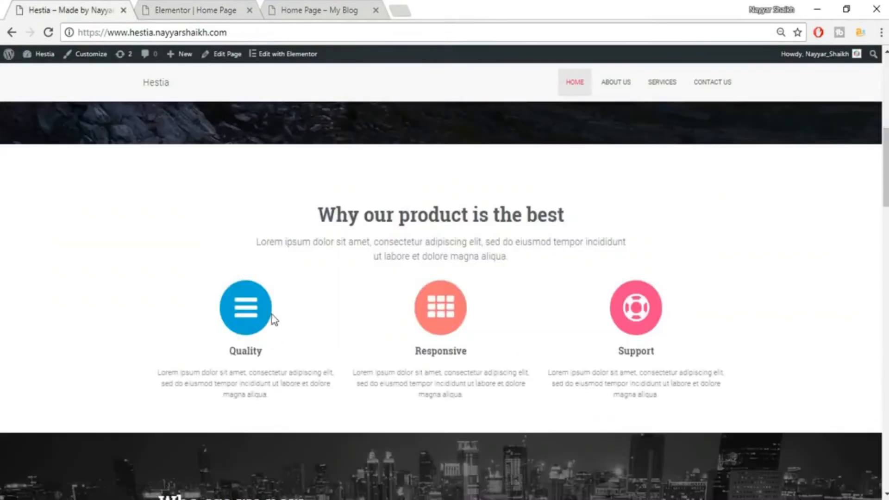
pyautogui.click(184, 6)
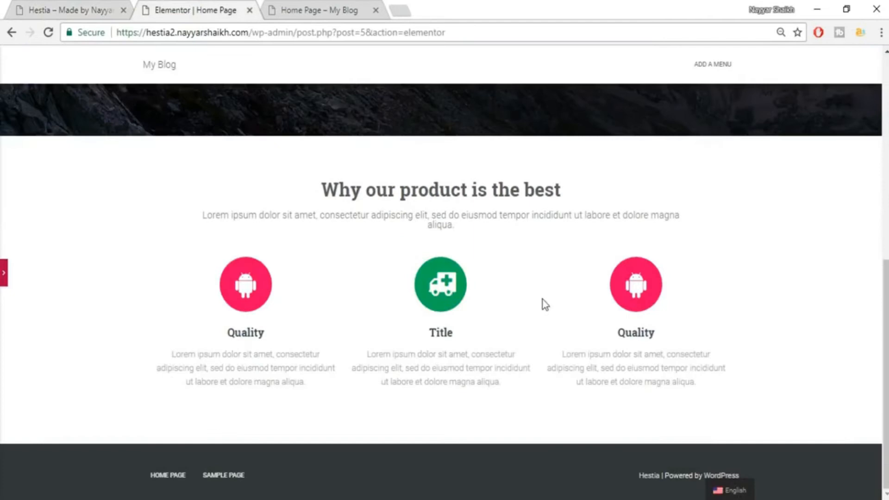
pyautogui.click(4, 273)
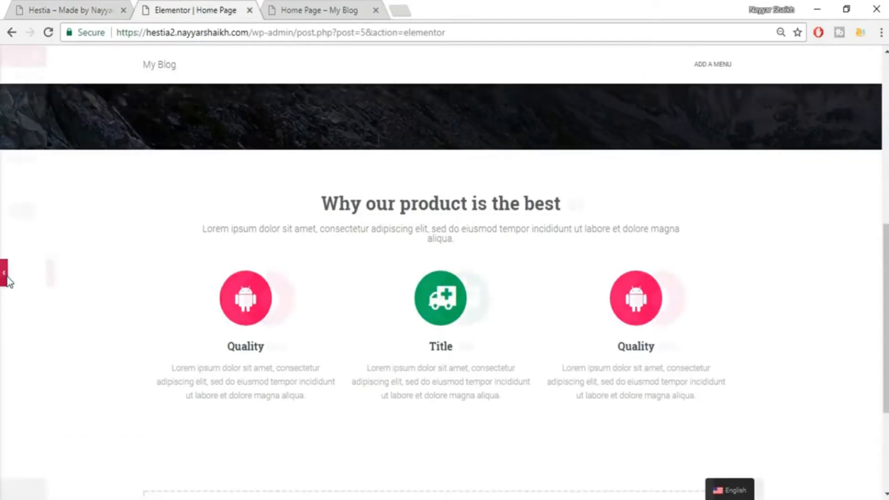
pyautogui.scroll(-2, 77, 312)
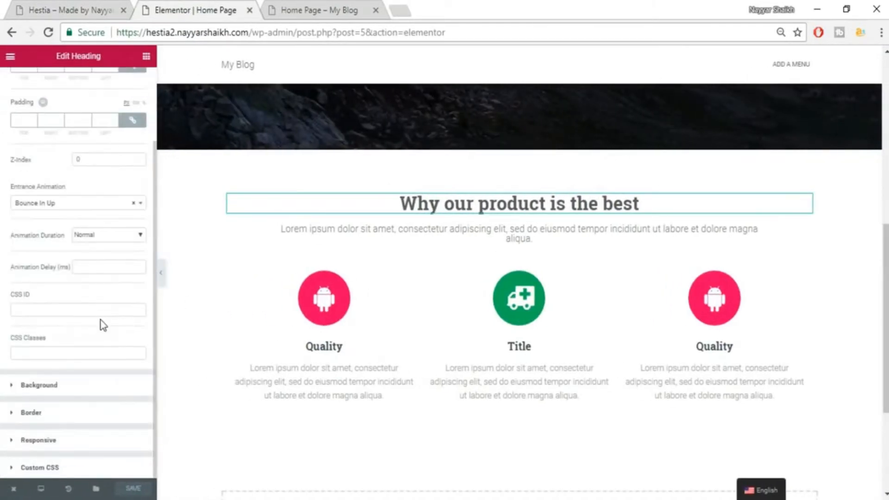
pyautogui.scroll(2, 100, 319)
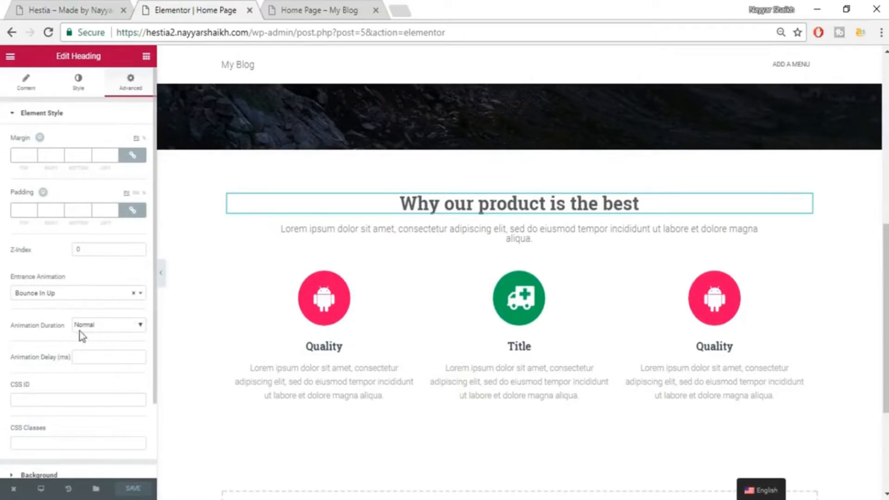
# Restore the browser zoom to 100% and return to the page editor
pyautogui.click(881, 32)
pyautogui.click(844, 163)
pyautogui.click(844, 163)
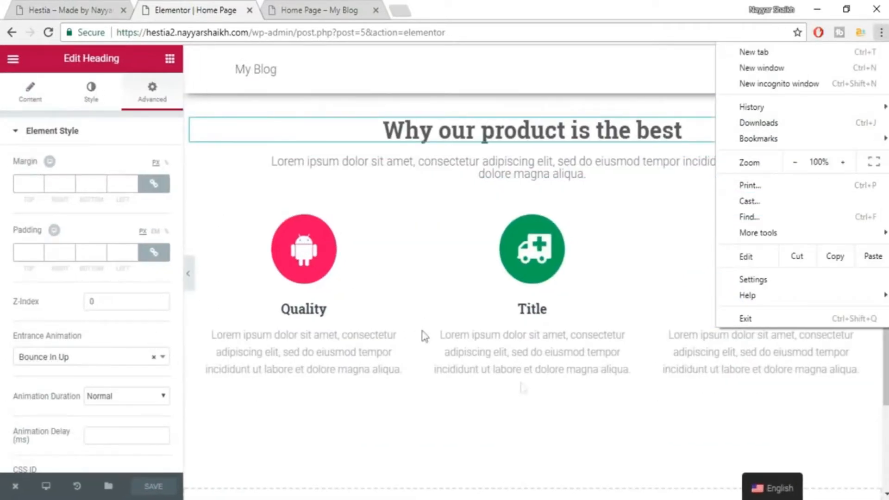
pyautogui.click(425, 334)
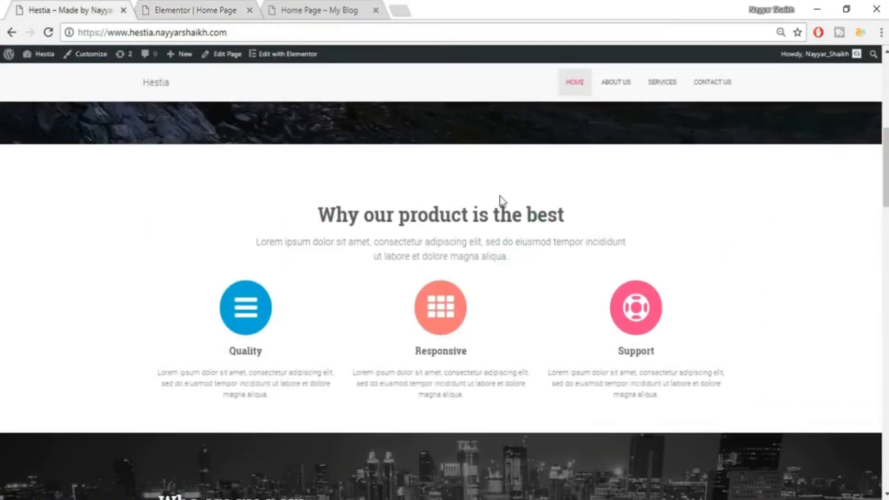
pyautogui.scroll(-4, 501, 200)
pyautogui.scroll(-3, 453, 322)
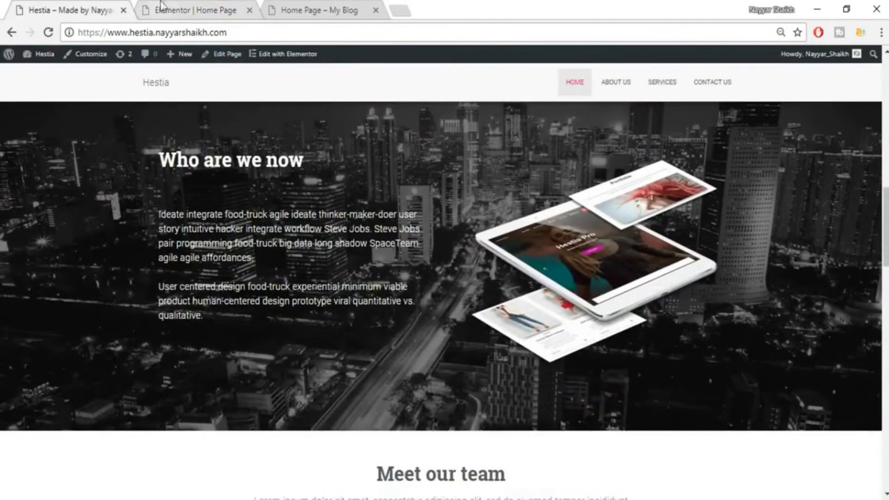
pyautogui.scroll(2, 167, 264)
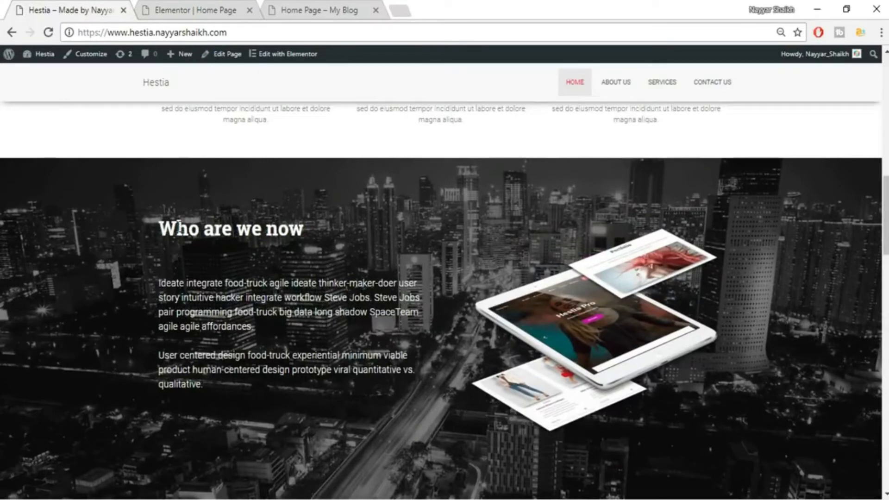
pyautogui.click(173, 5)
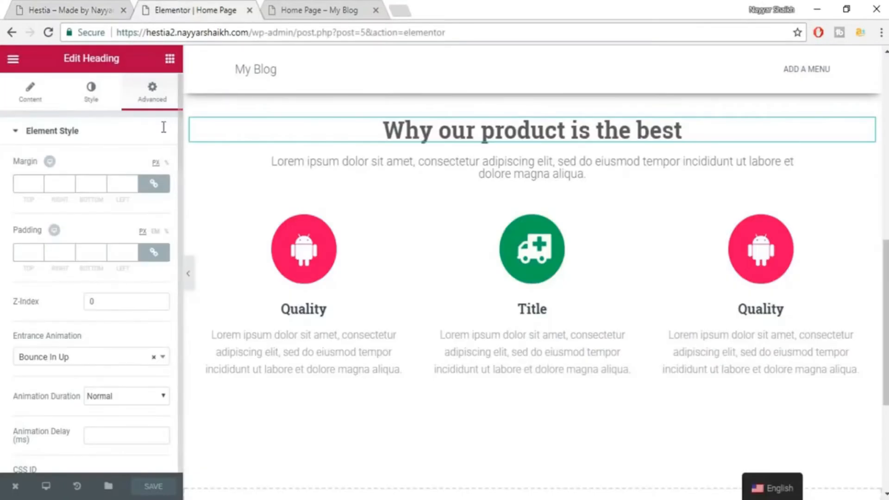
# Add a Heading widget in a new section at the bottom of the page
pyautogui.click(170, 59)
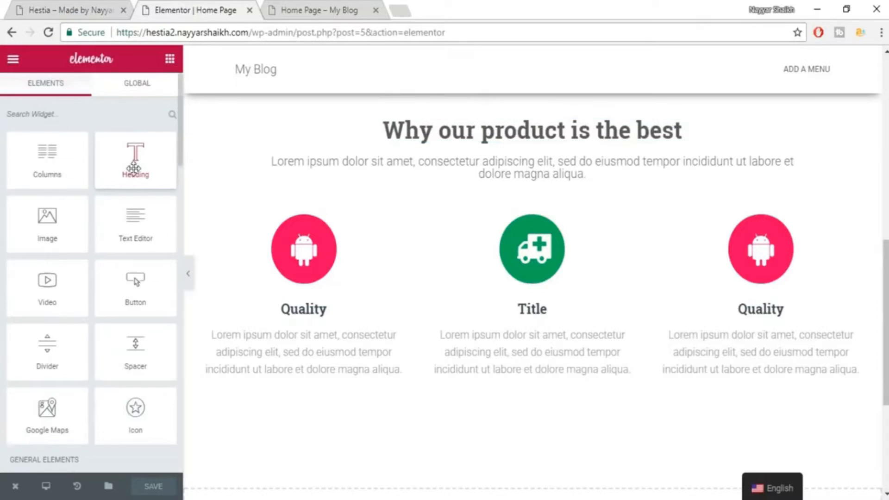
pyautogui.scroll(-5, 536, 298)
pyautogui.moveTo(139, 167); pyautogui.dragTo(507, 338)
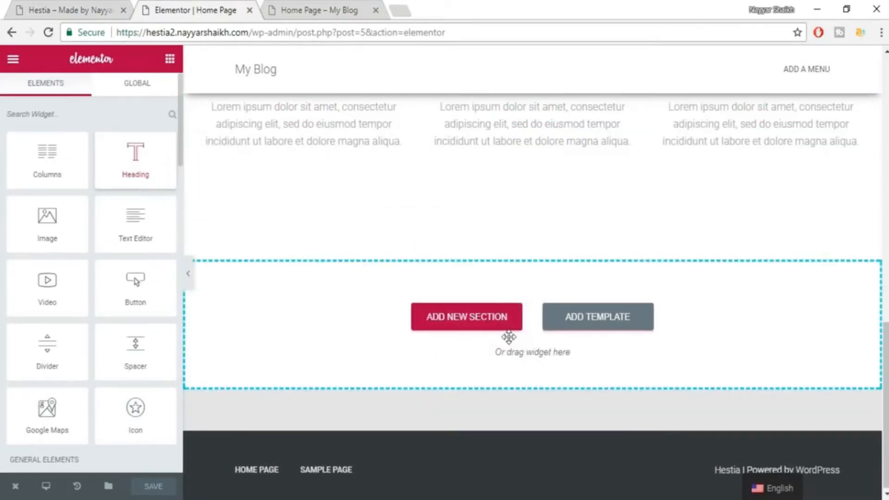
# Copy 'Who are we now' from the live site and paste it as the heading title
pyautogui.click(59, 9)
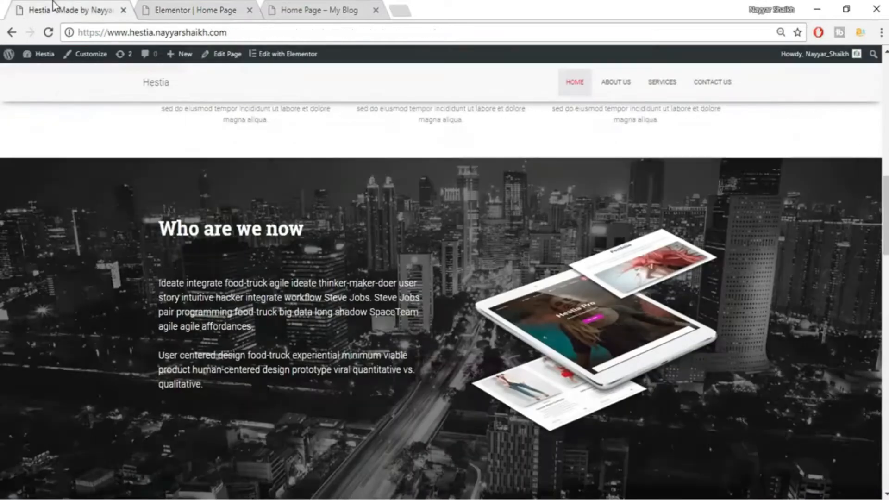
pyautogui.moveTo(158, 228); pyautogui.dragTo(336, 228)
pyautogui.hotkey('ctrl', 'c')
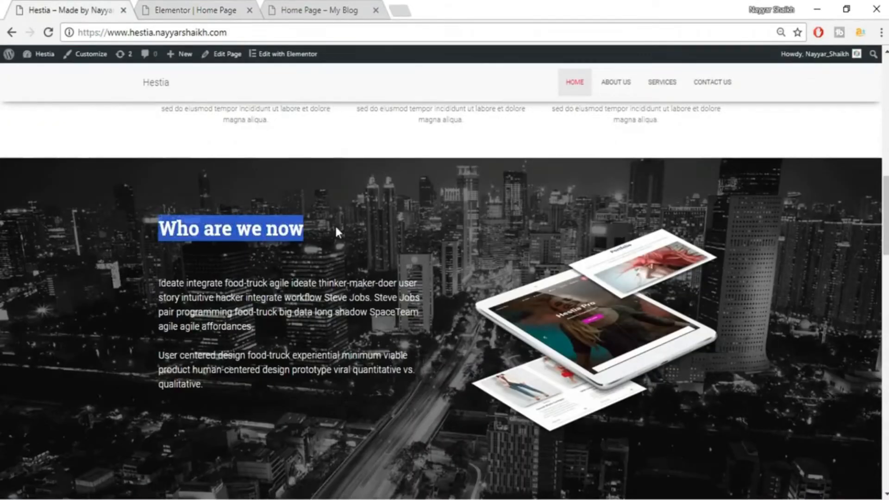
pyautogui.click(201, 7)
pyautogui.click(85, 183)
pyautogui.hotkey('ctrl', 'a')
pyautogui.hotkey('ctrl', 'v')
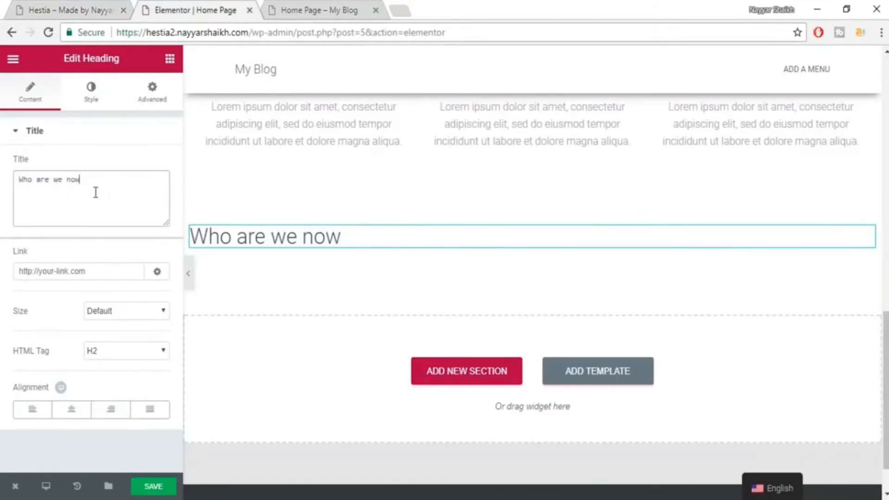
# Left-align the new heading and compare it with the live site
pyautogui.click(38, 414)
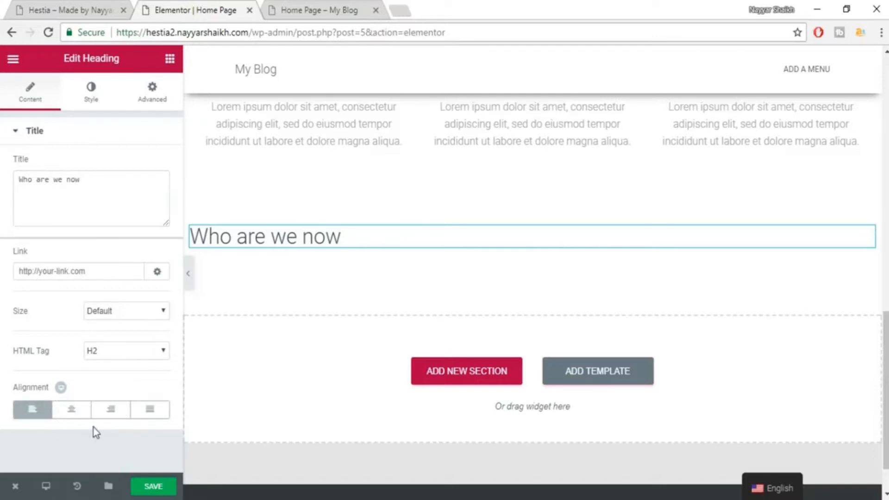
pyautogui.click(91, 93)
pyautogui.click(39, 7)
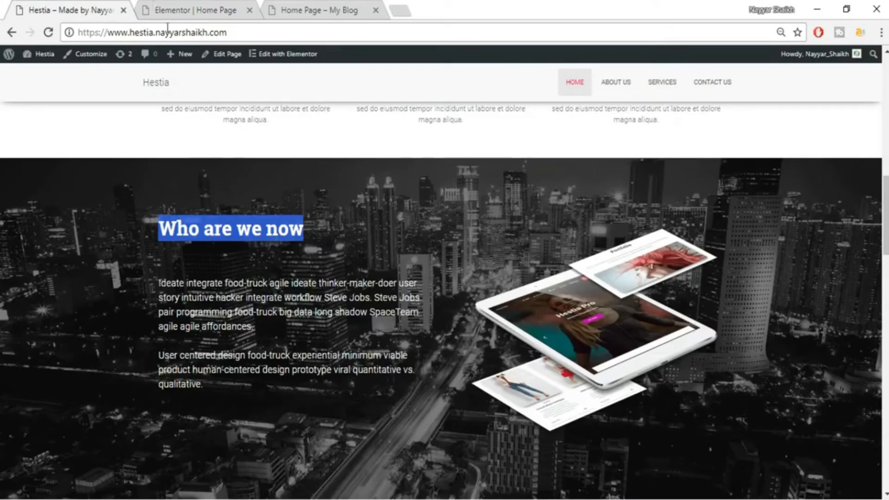
# Set the 'Who are we now' heading's text color to white (#ffffff)
pyautogui.click(156, 7)
pyautogui.click(153, 164)
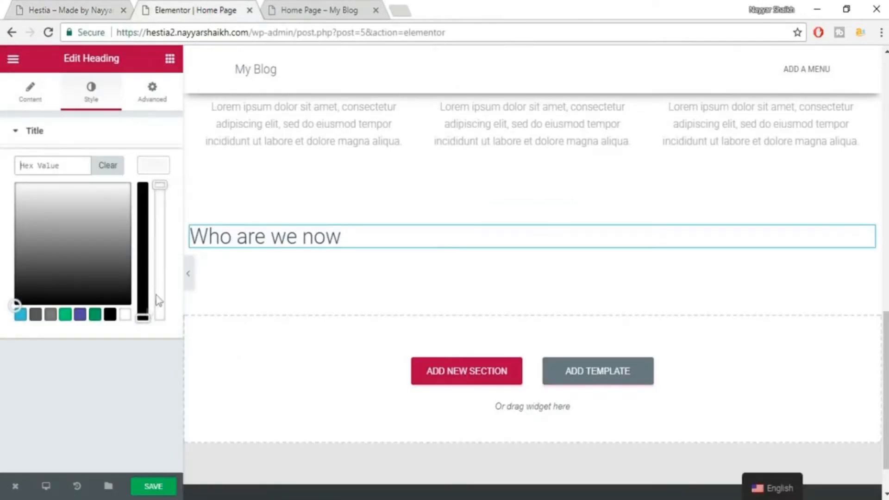
pyautogui.click(124, 315)
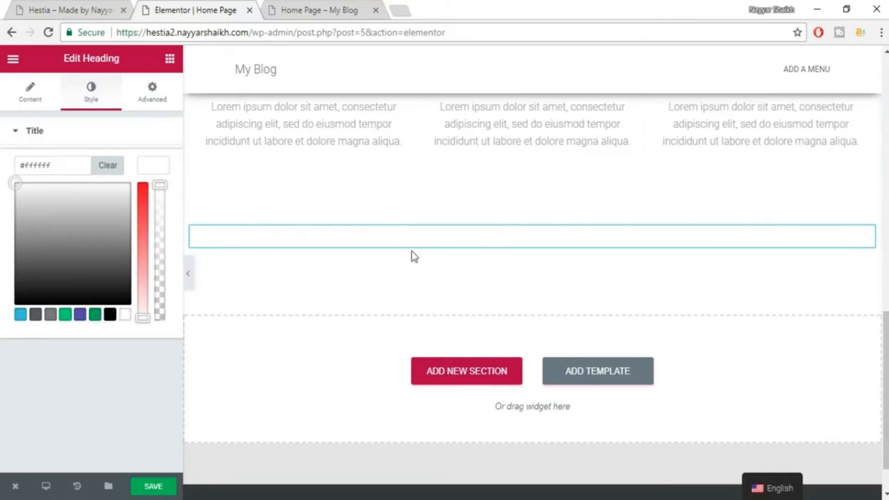
pyautogui.click(153, 167)
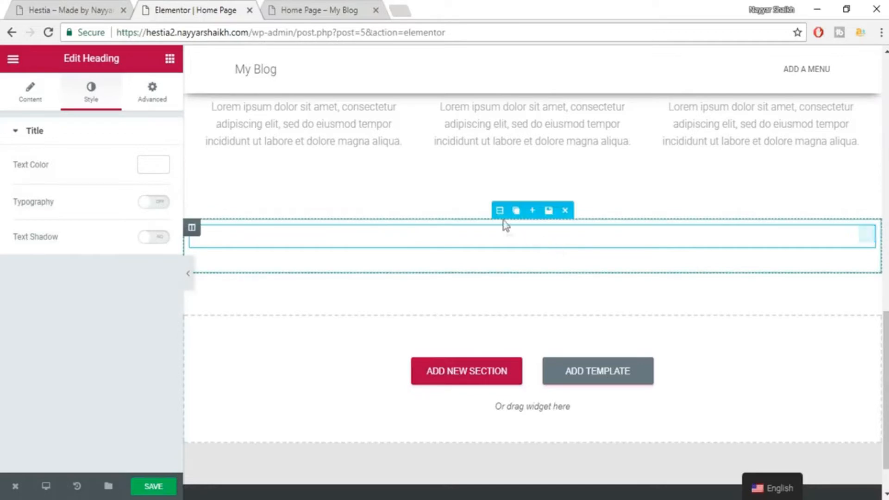
# Select the heading's section and open its Style settings
pyautogui.click(500, 212)
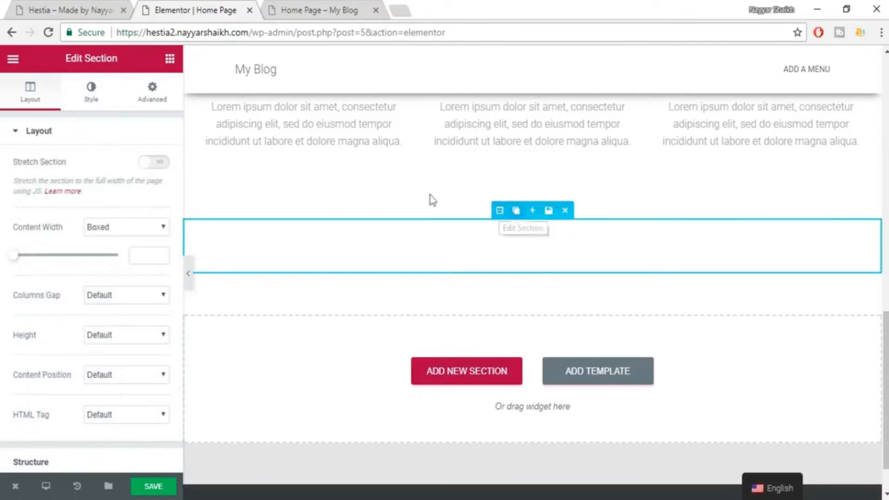
pyautogui.click(22, 3)
pyautogui.click(184, 5)
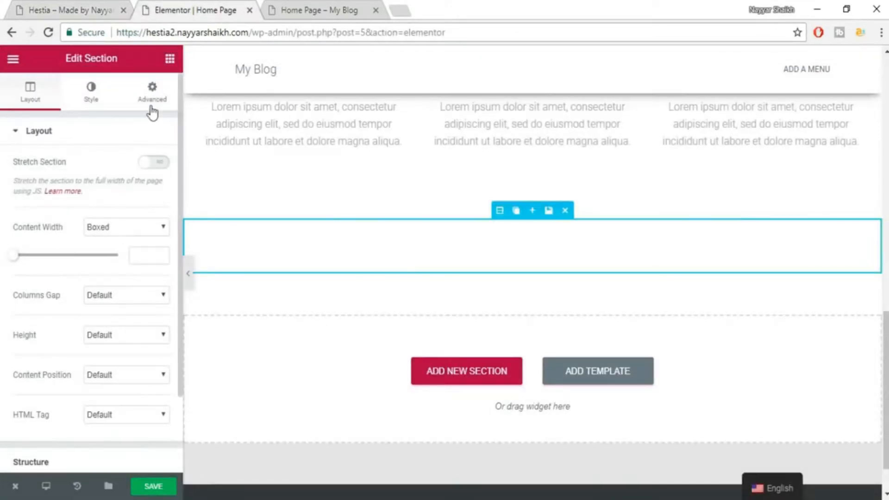
pyautogui.click(94, 104)
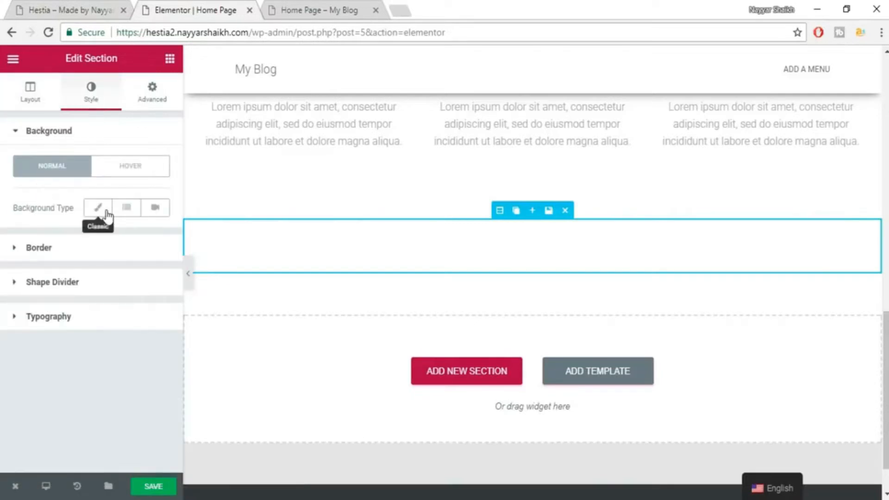
# Upload contact.jpg and insert it as the section's classic background image
pyautogui.click(99, 209)
pyautogui.click(100, 353)
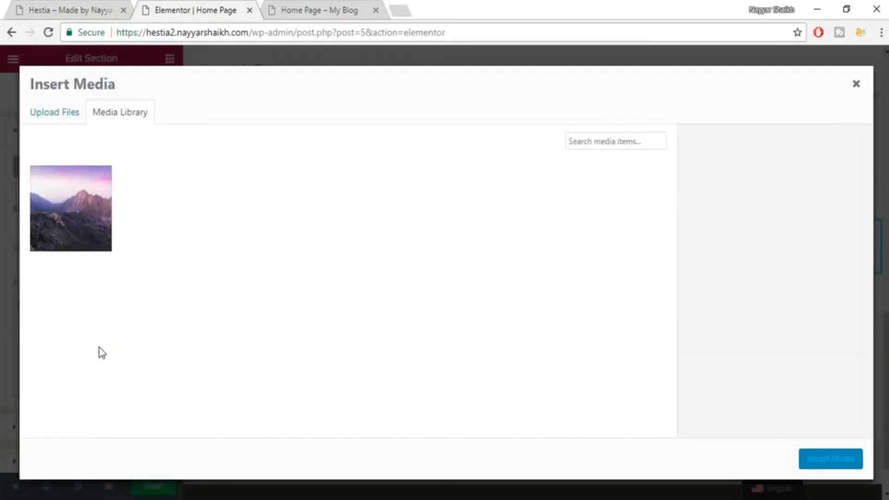
pyautogui.click(55, 113)
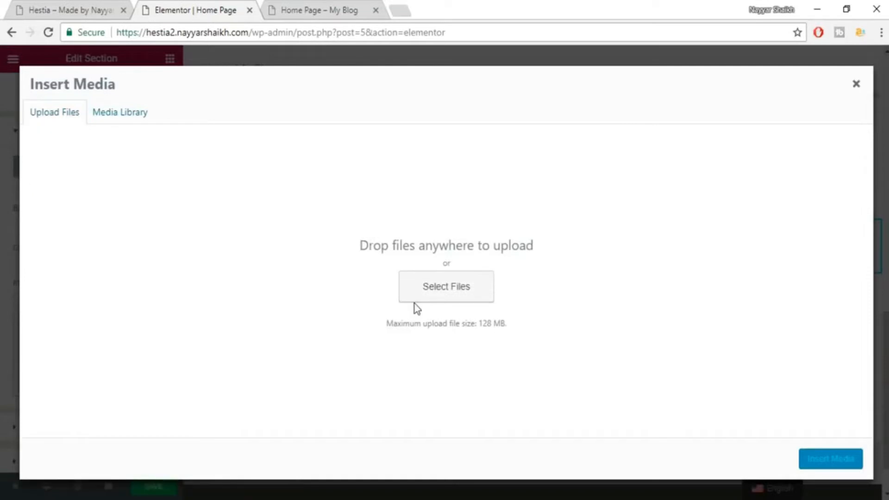
pyautogui.click(438, 296)
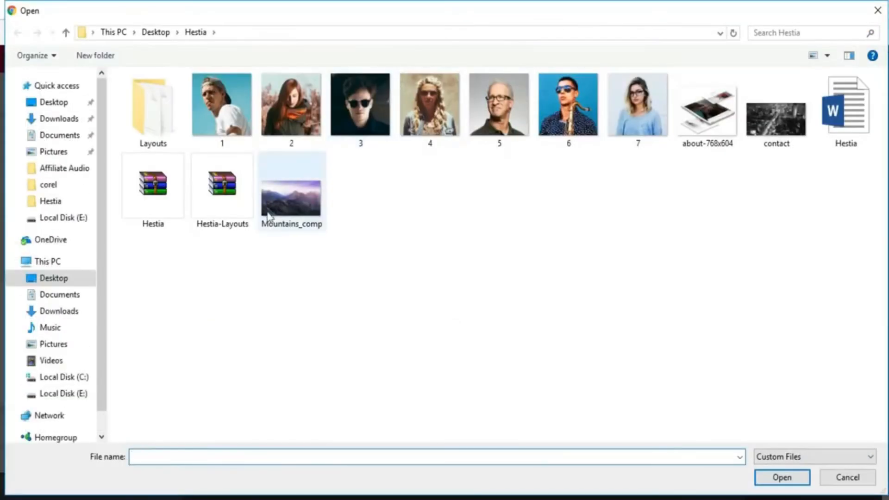
pyautogui.click(789, 144)
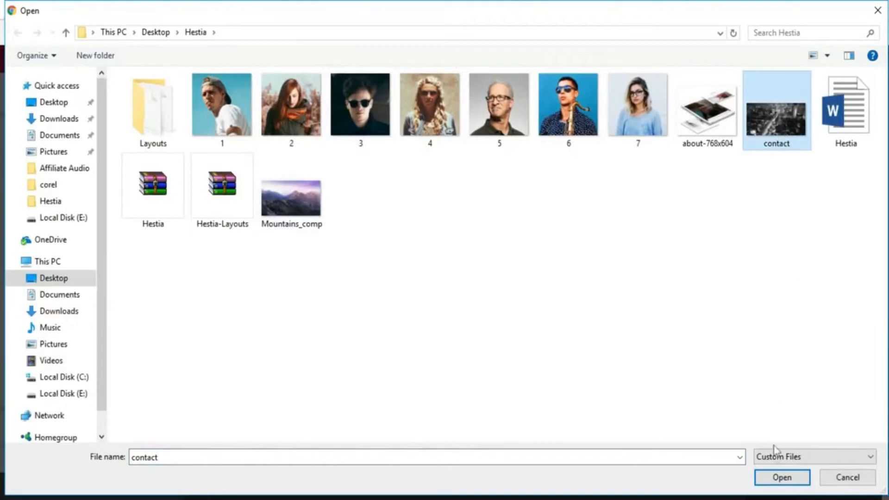
pyautogui.click(776, 477)
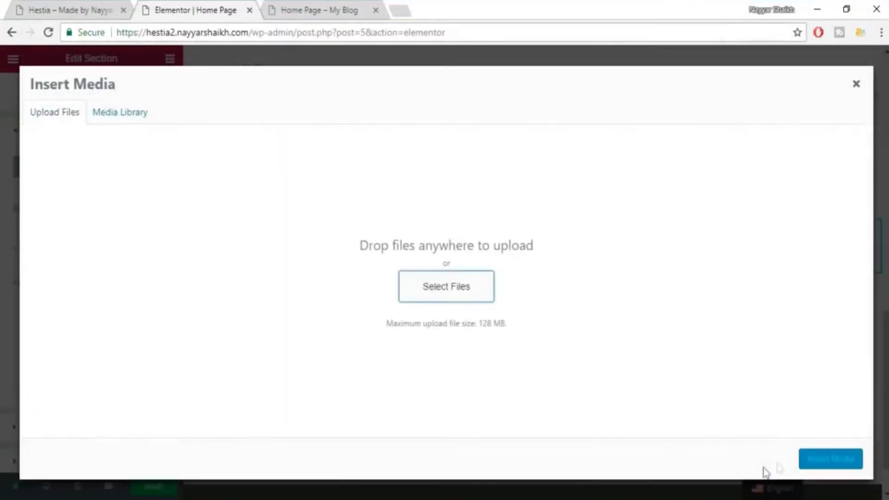
pyautogui.click(835, 472)
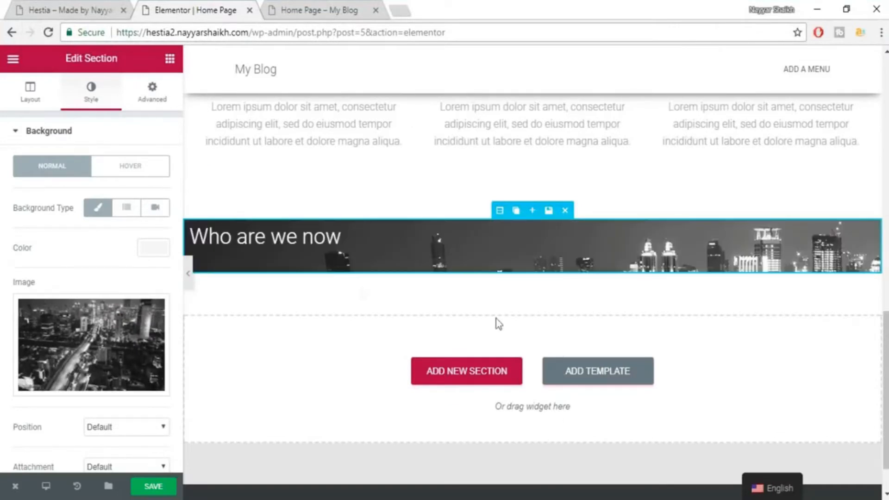
# Try Fit To Screen height on the section, then set Height back to Default
pyautogui.click(27, 103)
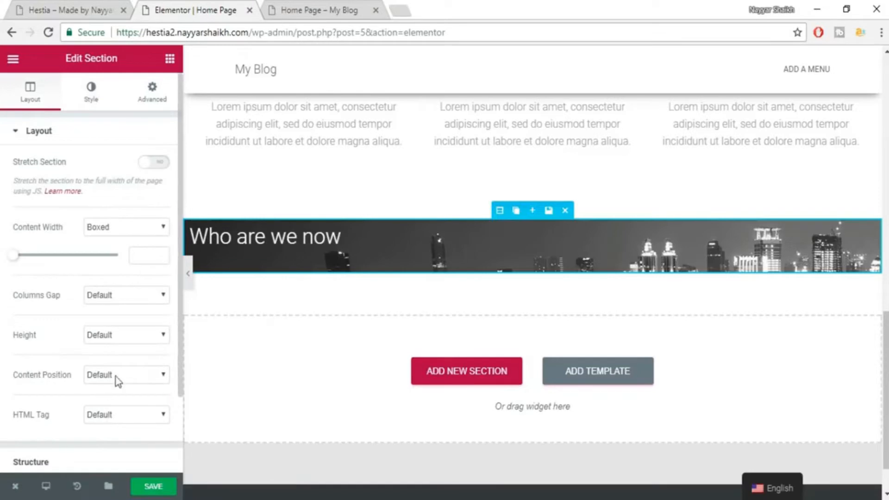
pyautogui.click(123, 339)
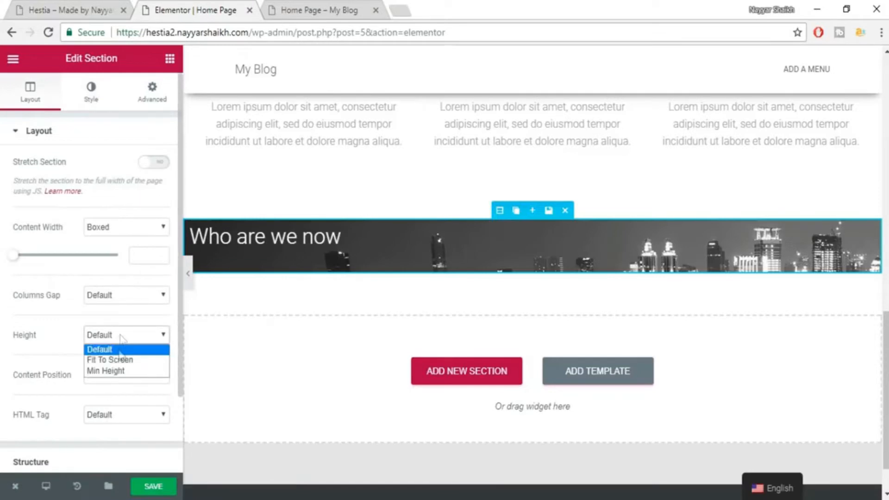
pyautogui.click(132, 360)
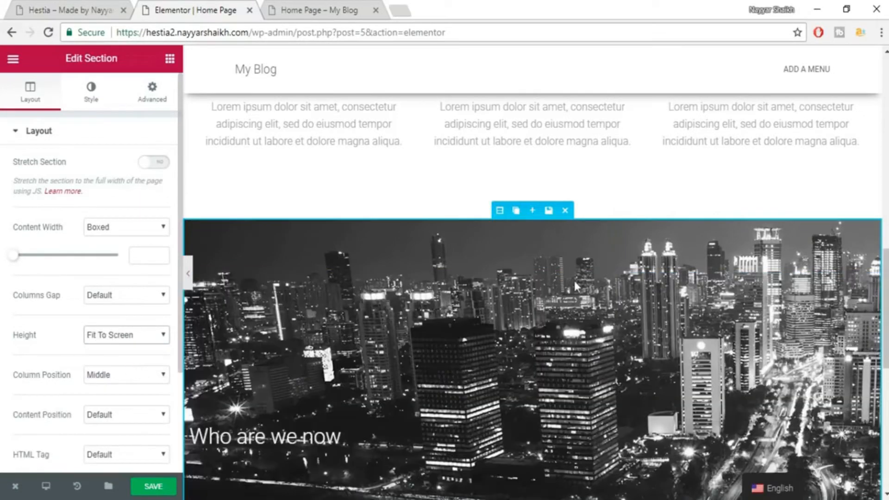
pyautogui.scroll(-3, 576, 296)
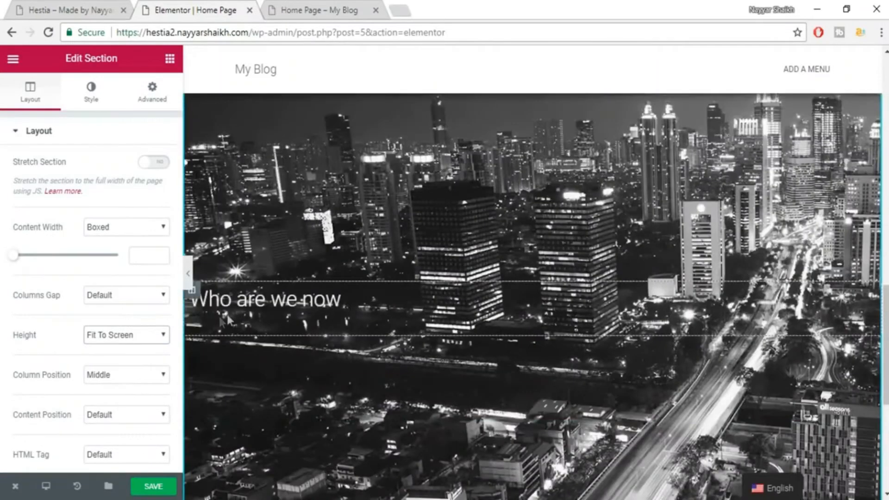
pyautogui.scroll(1, 487, 334)
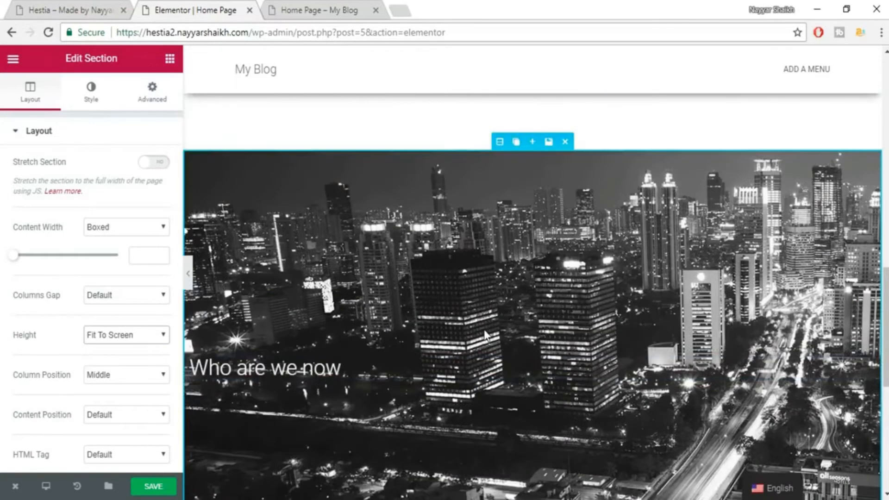
pyautogui.scroll(-3, 485, 334)
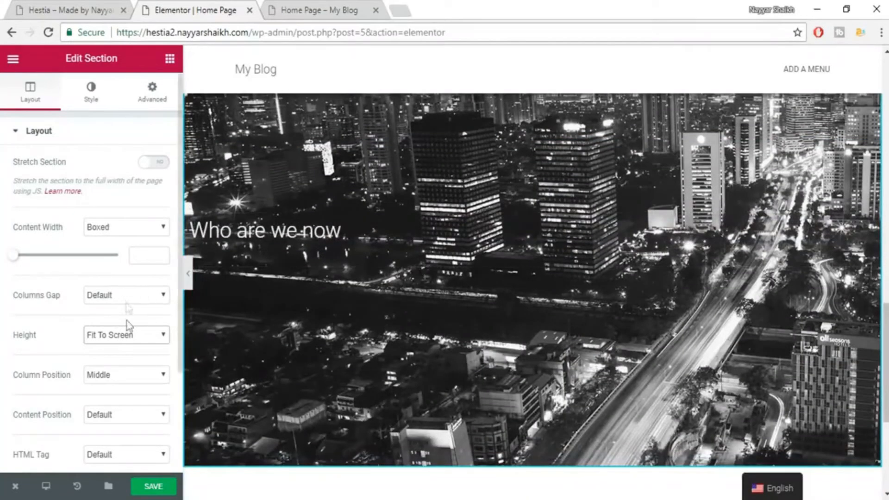
pyautogui.click(128, 336)
pyautogui.click(99, 350)
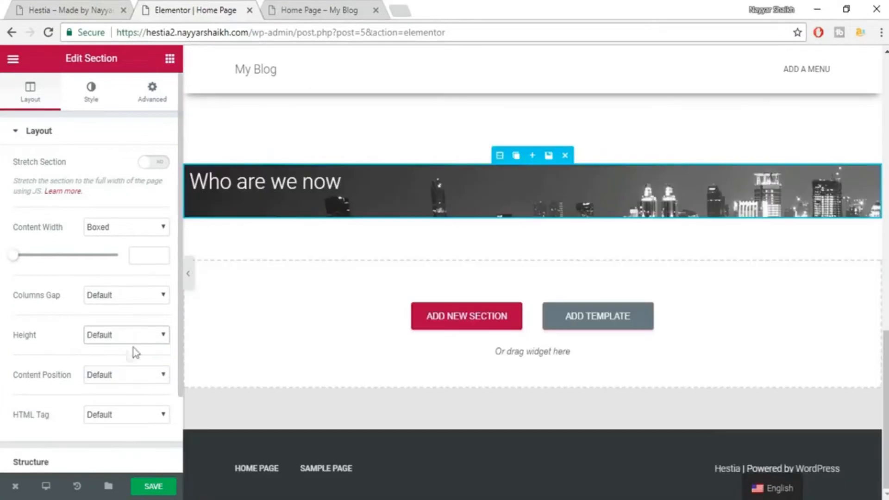
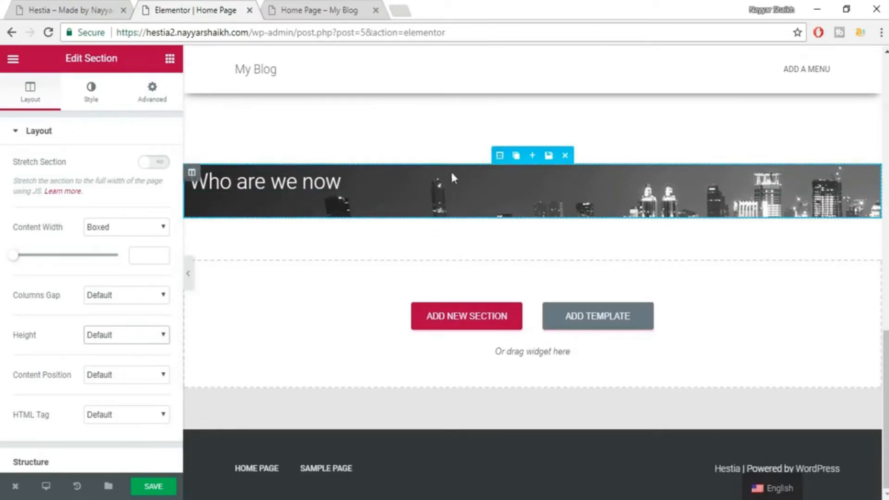
# Save the page and select the 'Who are we now' heading for editing
pyautogui.click(162, 487)
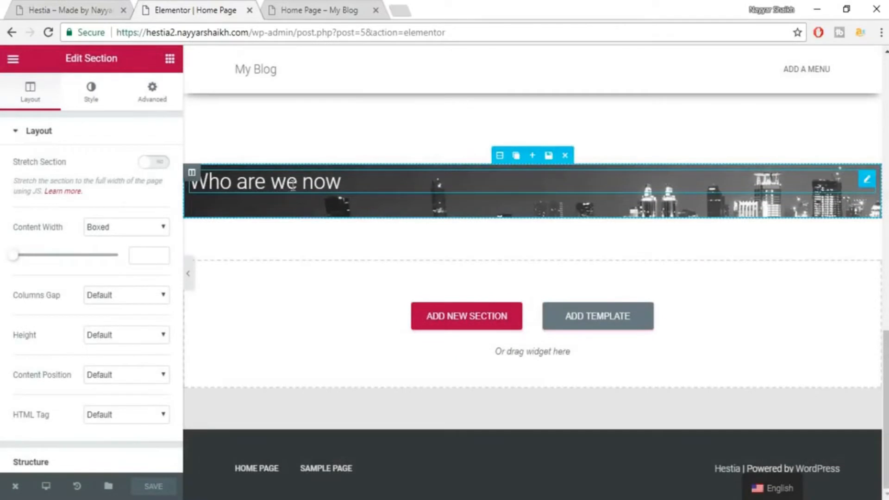
pyautogui.click(293, 185)
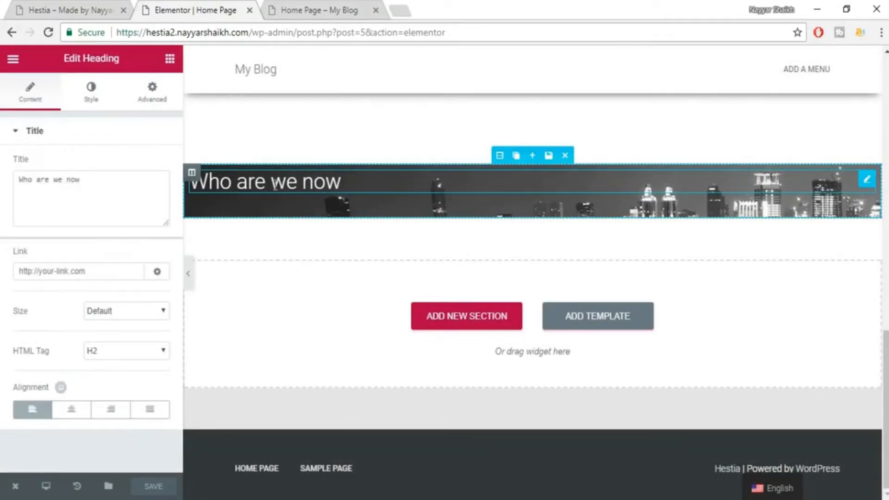
# Give the heading custom typography: 35 px size, Roboto Slab family, weight 600
pyautogui.click(90, 95)
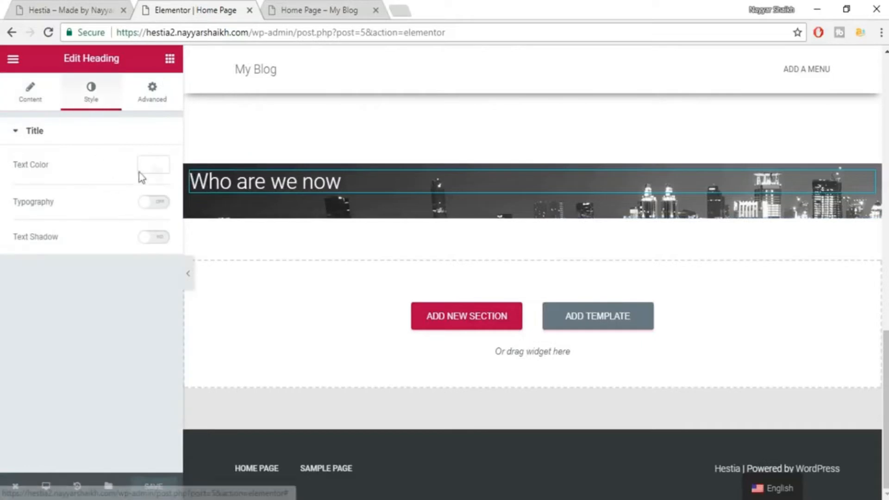
pyautogui.click(158, 203)
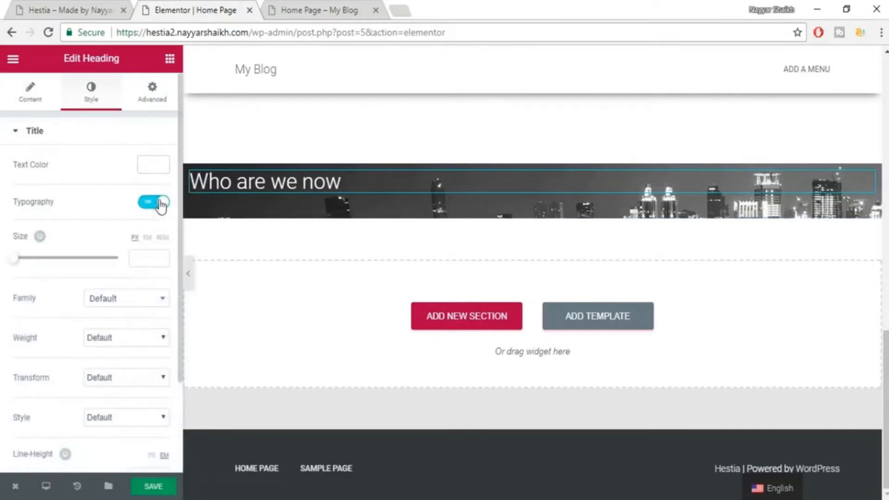
pyautogui.click(157, 258)
pyautogui.write('1')
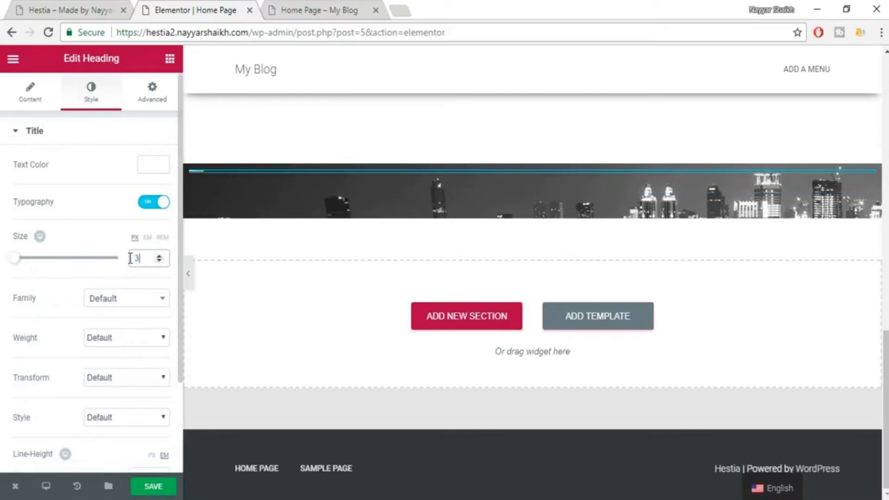
pyautogui.press('BackSpace')
pyautogui.write('35')
pyautogui.click(125, 313)
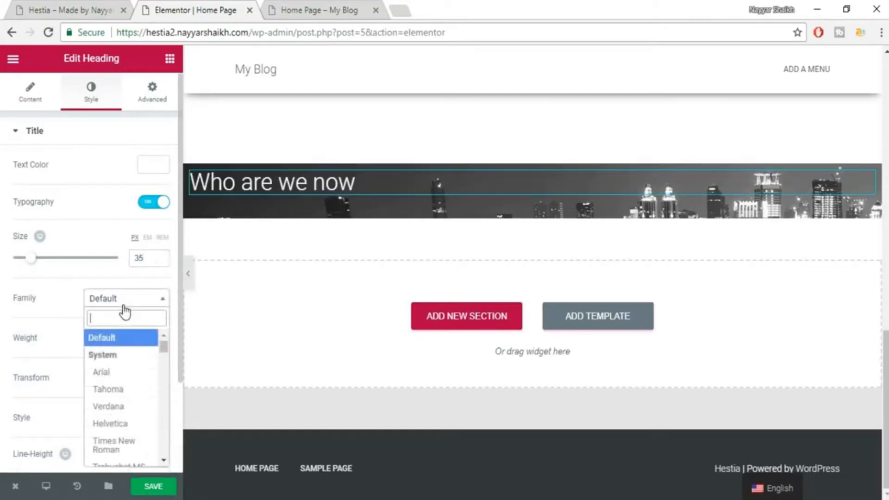
pyautogui.write('robo')
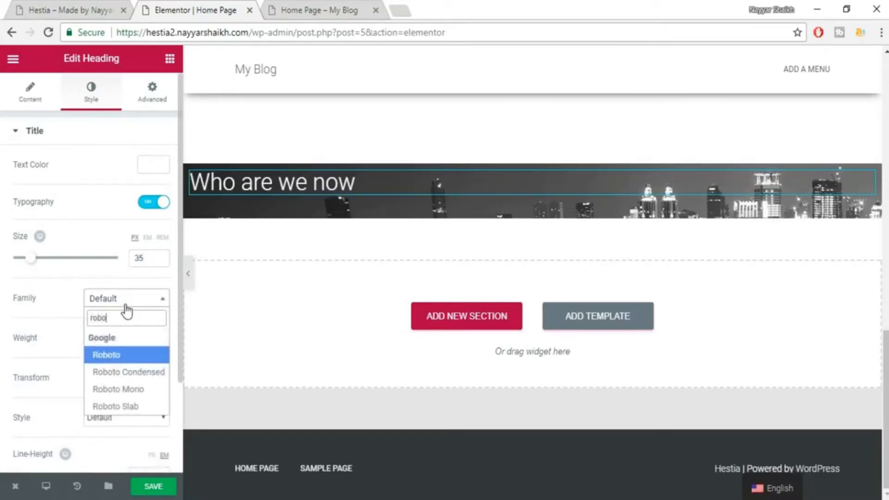
pyautogui.click(132, 406)
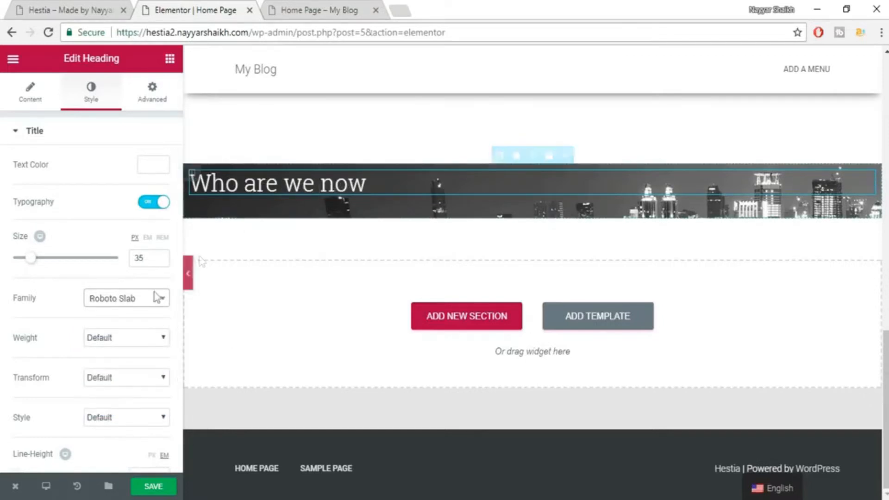
pyautogui.click(133, 338)
pyautogui.click(125, 405)
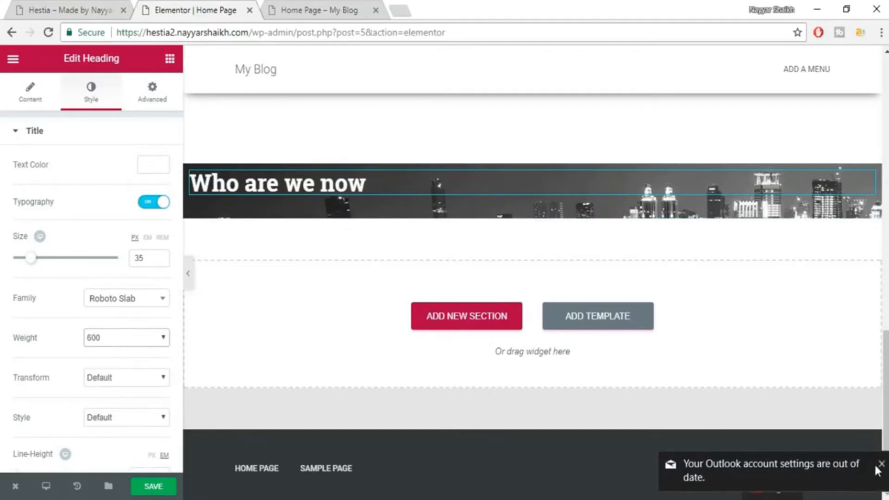
pyautogui.click(881, 465)
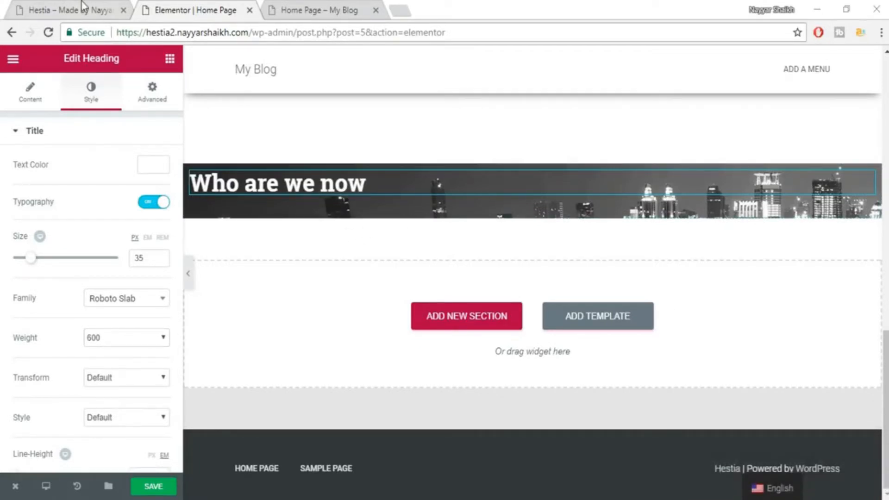
pyautogui.click(83, 7)
# Copy both live-site paragraphs into a new left-aligned Heading widget below 'Who are we now'
pyautogui.moveTo(159, 281); pyautogui.dragTo(254, 398)
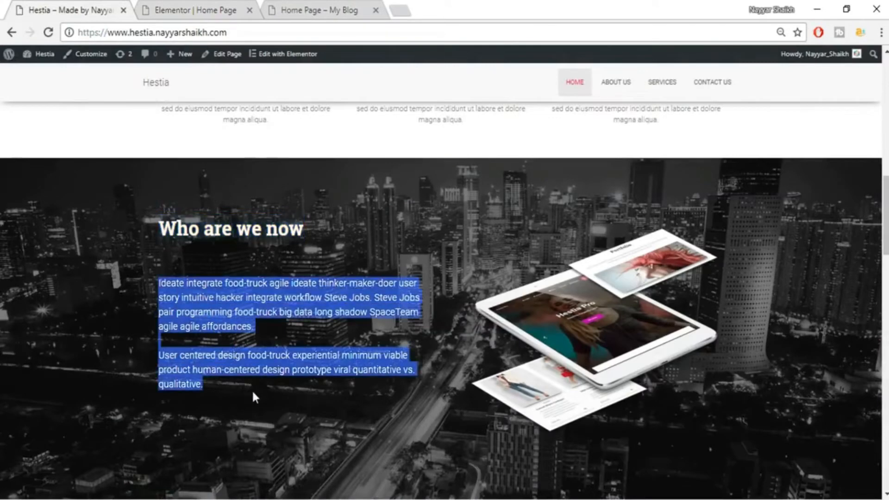
pyautogui.click(195, 10)
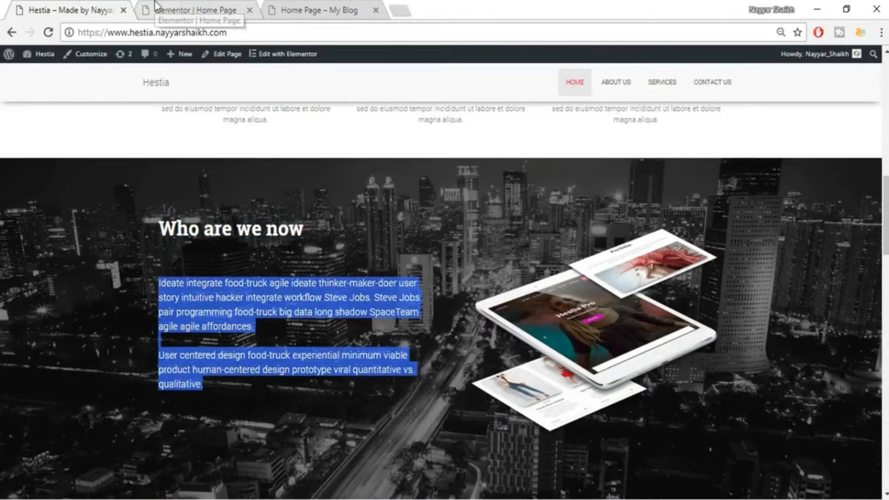
pyautogui.click(170, 59)
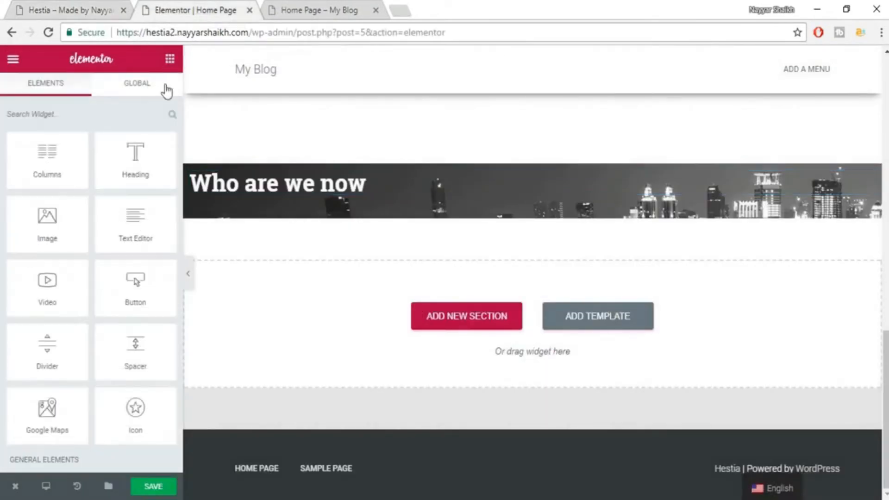
pyautogui.moveTo(143, 165); pyautogui.dragTo(292, 202)
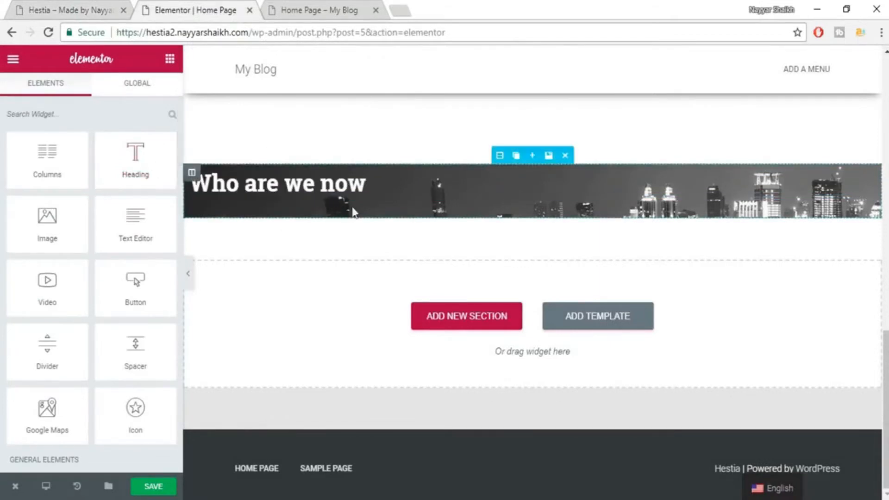
pyautogui.moveTo(139, 171); pyautogui.dragTo(320, 204)
pyautogui.tripleClick(71, 212)
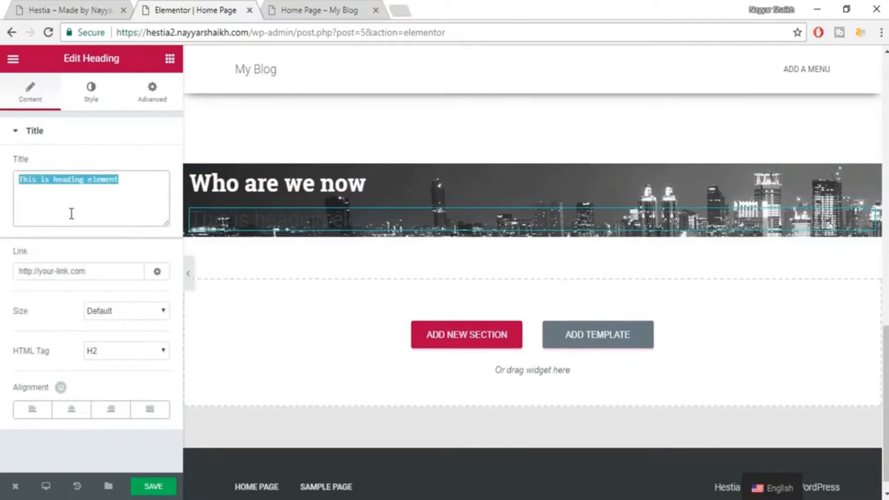
pyautogui.hotkey('ctrl', 'v')
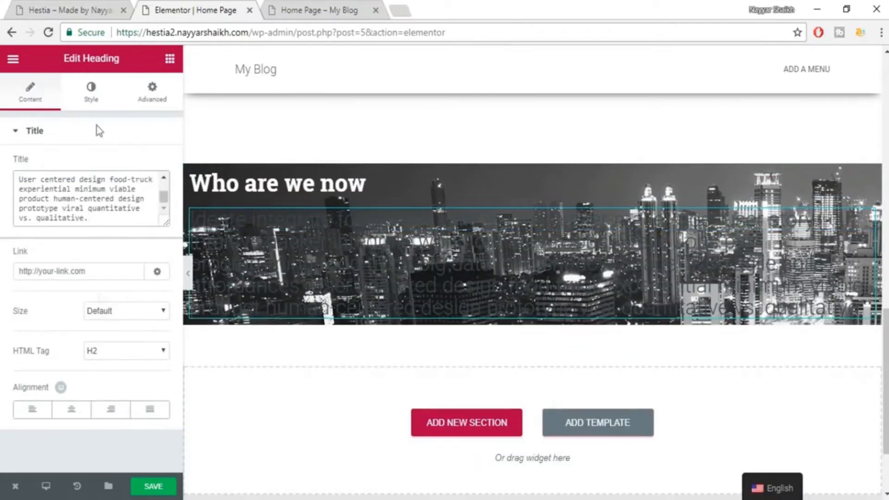
pyautogui.click(32, 409)
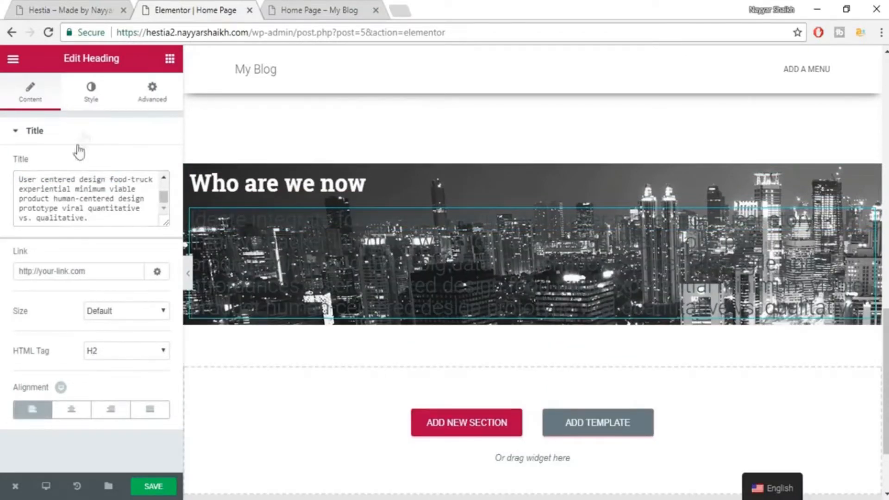
# Make the new paragraph heading's text colour white
pyautogui.click(90, 104)
pyautogui.click(154, 166)
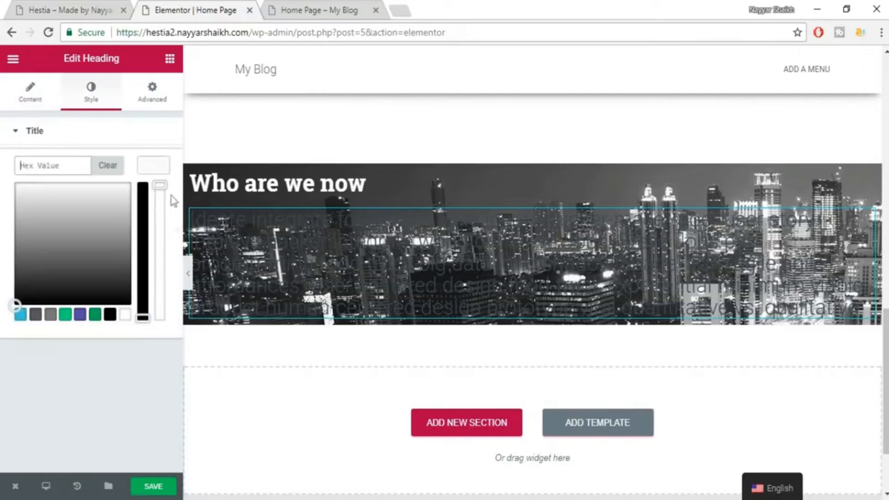
pyautogui.click(125, 315)
pyautogui.click(157, 166)
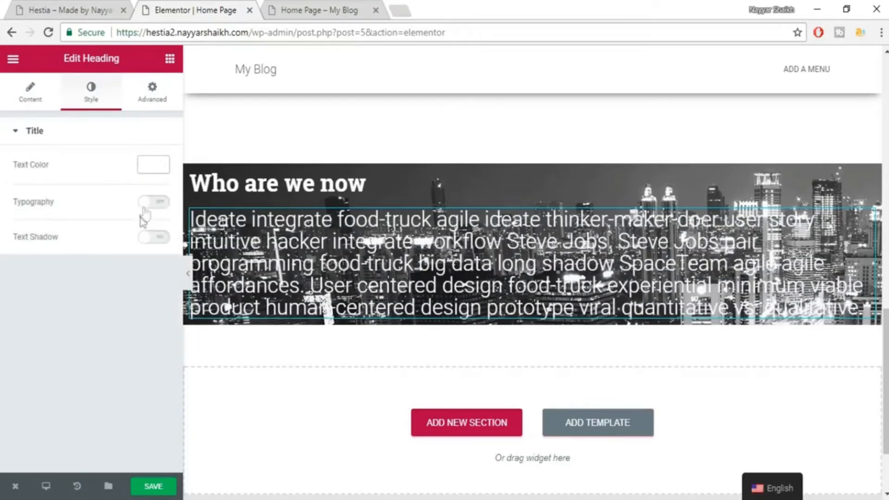
# Give the paragraph custom typography at 18 px in the Roboto font
pyautogui.click(158, 202)
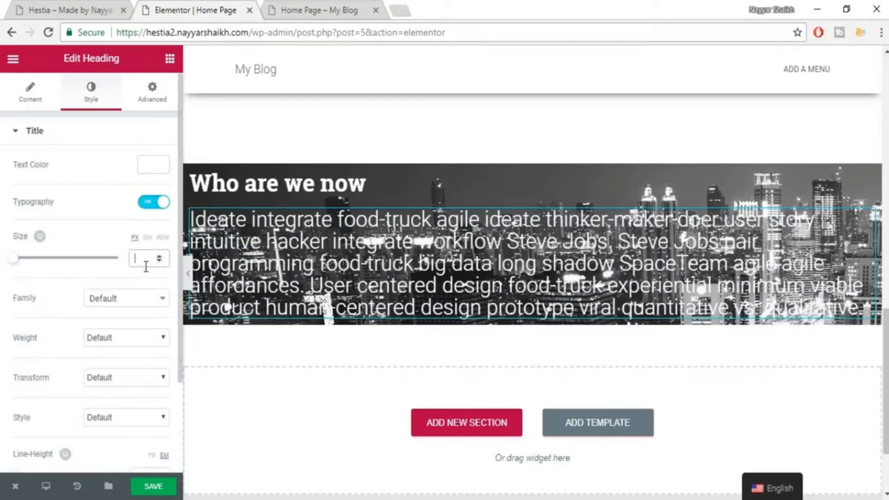
pyautogui.write('18')
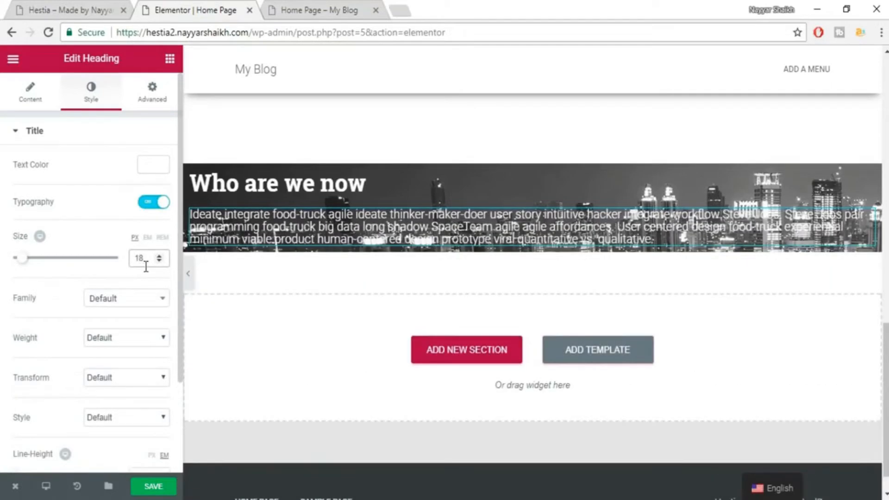
pyautogui.click(146, 304)
pyautogui.write('robo')
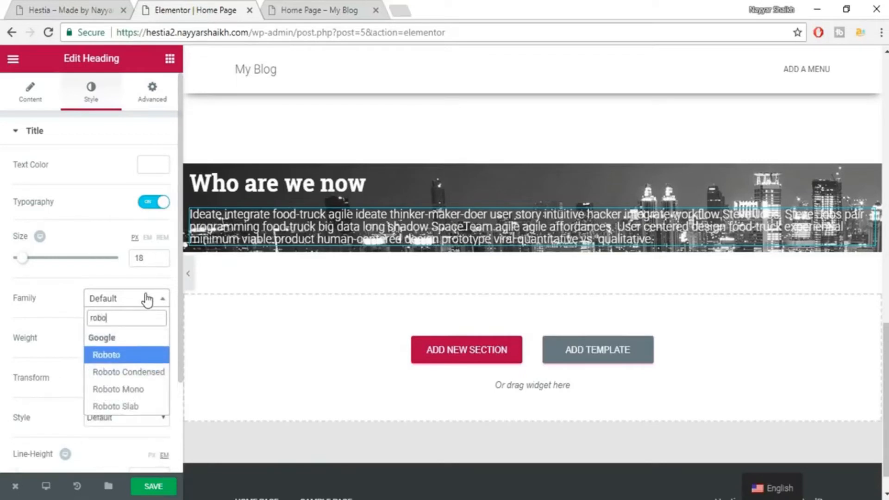
pyautogui.press('Return')
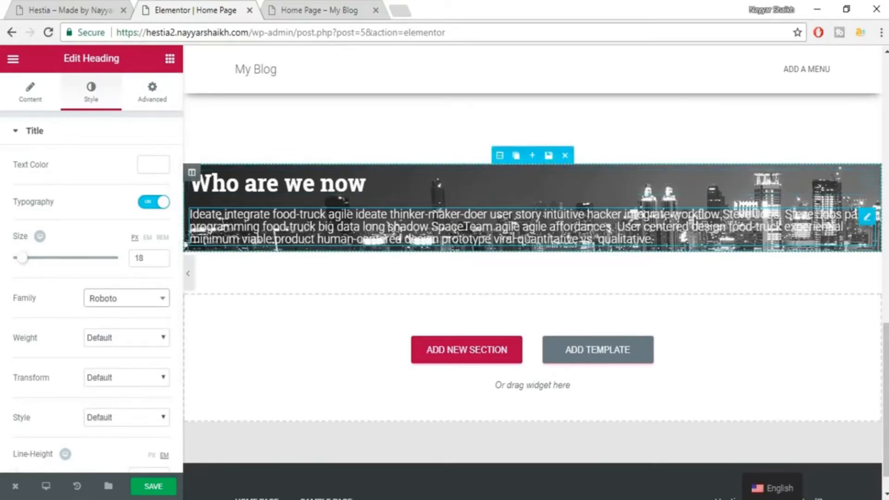
pyautogui.scroll(-2, 140, 338)
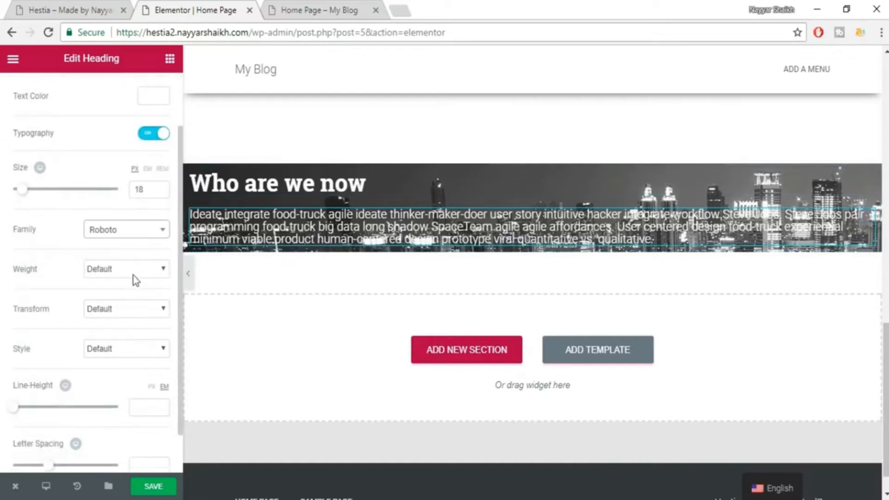
pyautogui.scroll(2, 134, 282)
pyautogui.moveTo(193, 174)
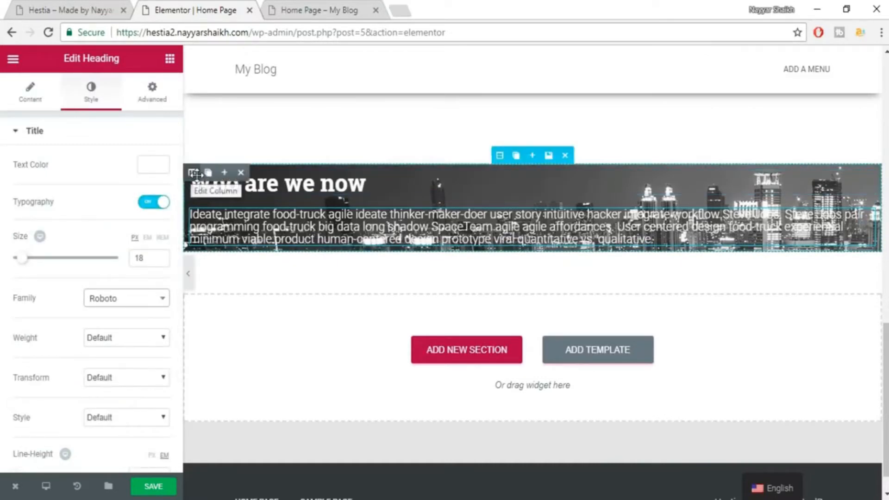
# Reduce the paragraph font size from 18 to 14 px, checking the live demo
pyautogui.click(224, 175)
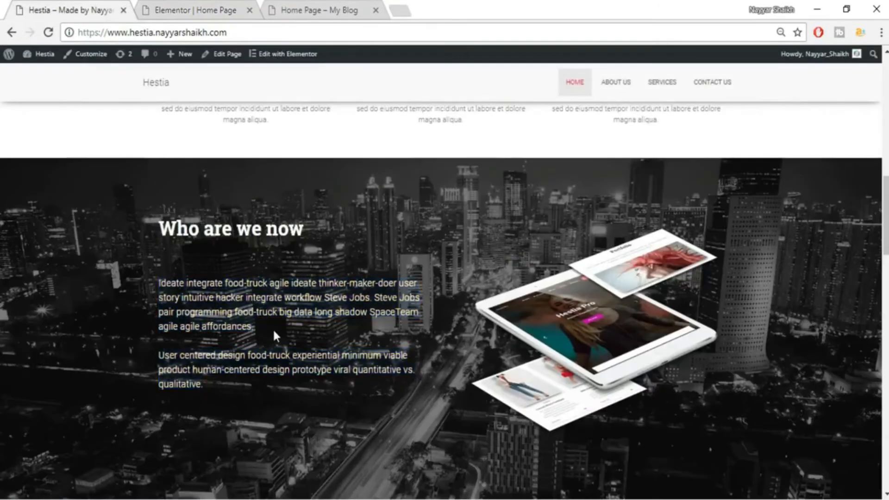
pyautogui.scroll(-2, 273, 329)
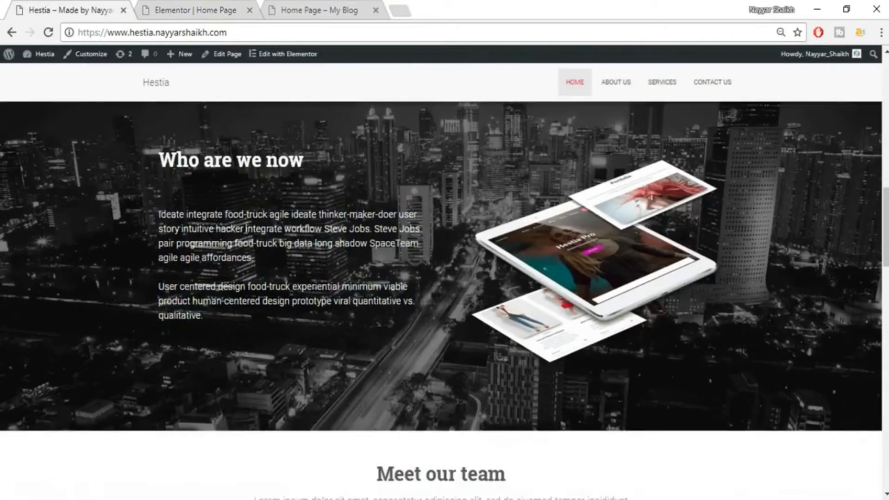
pyautogui.click(180, 11)
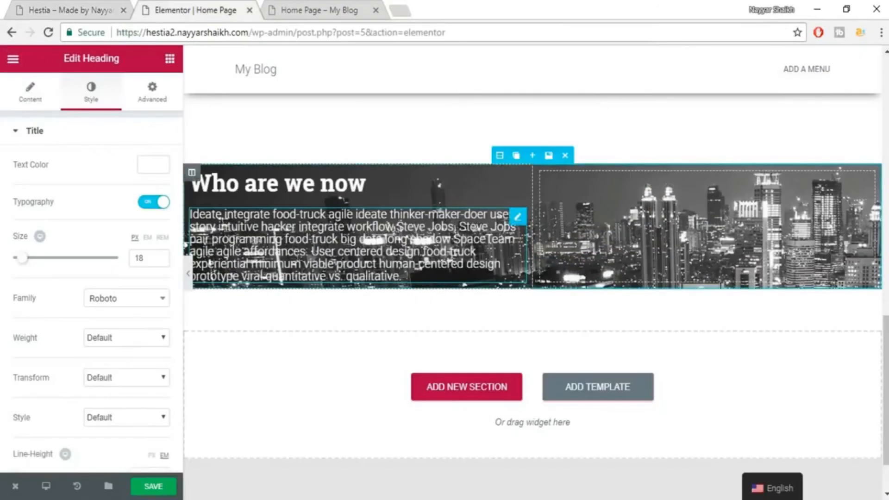
pyautogui.moveTo(150, 257); pyautogui.dragTo(108, 258)
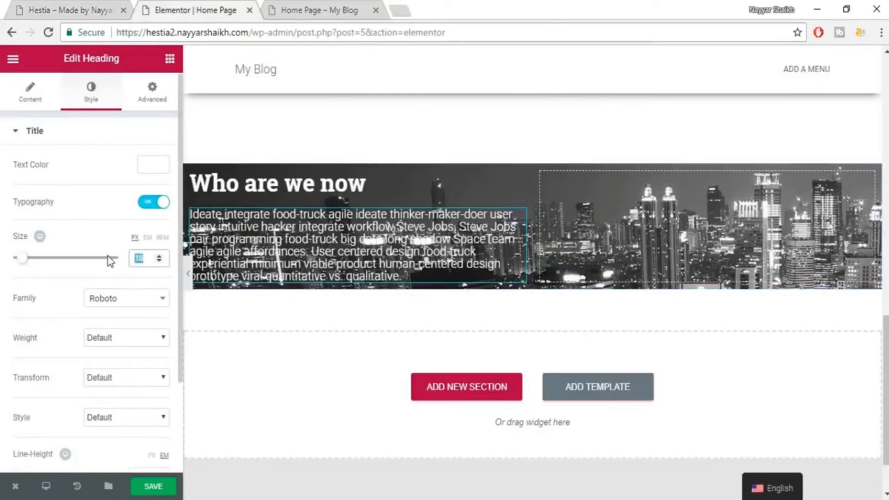
pyautogui.write('14')
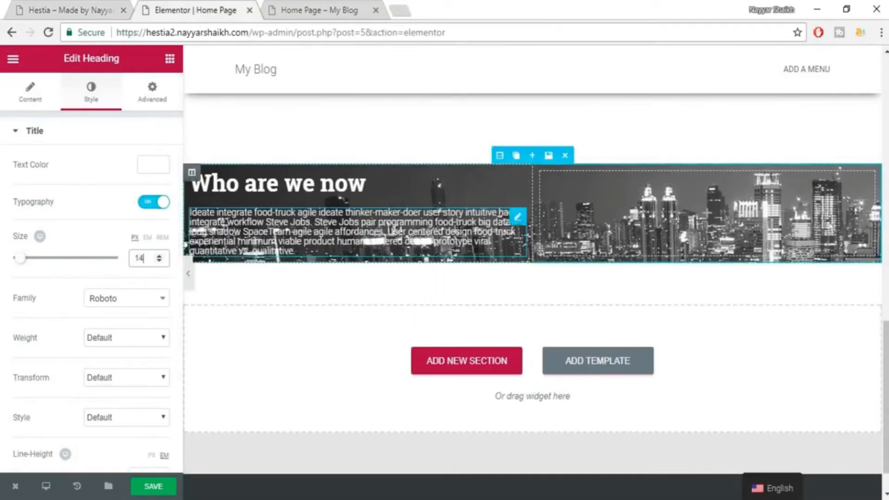
pyautogui.click(62, 8)
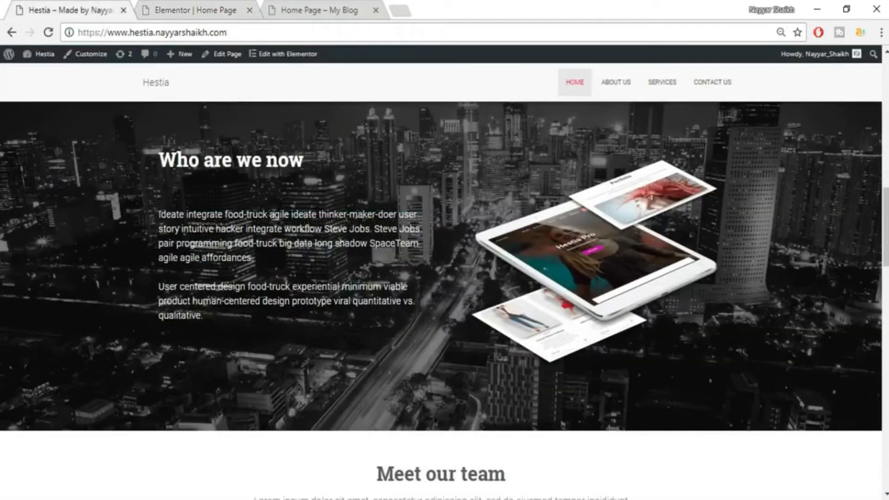
pyautogui.click(171, 13)
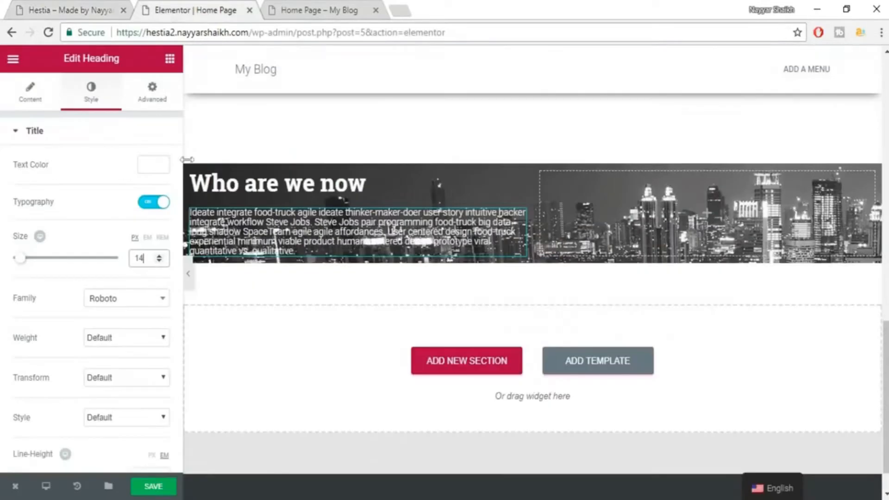
# Set the paragraph line height to 1.5 em
pyautogui.scroll(-1, 126, 415)
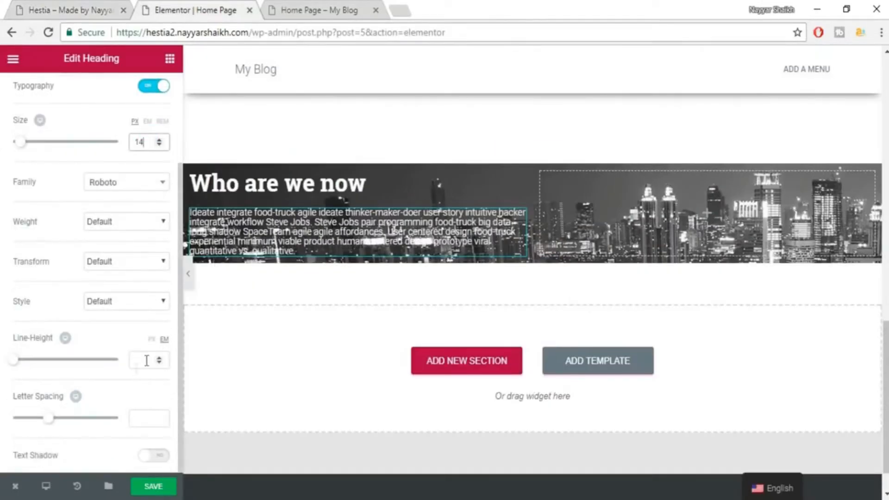
pyautogui.click(146, 359)
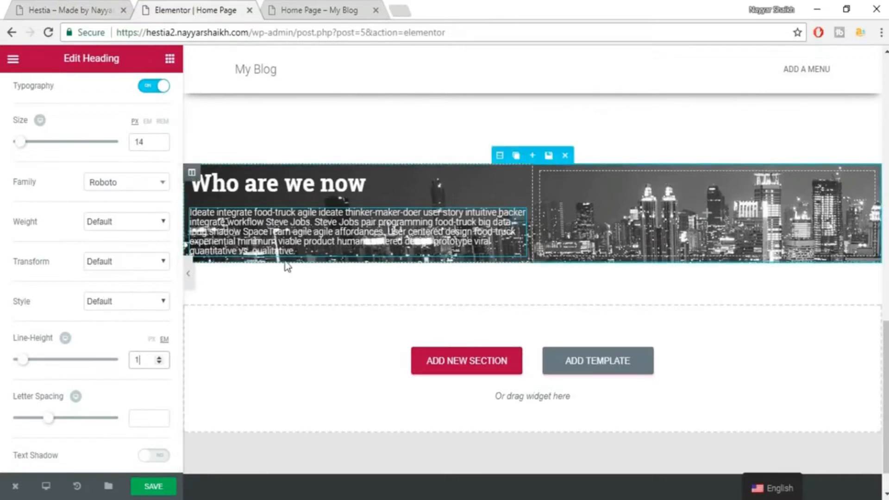
pyautogui.write('1.5')
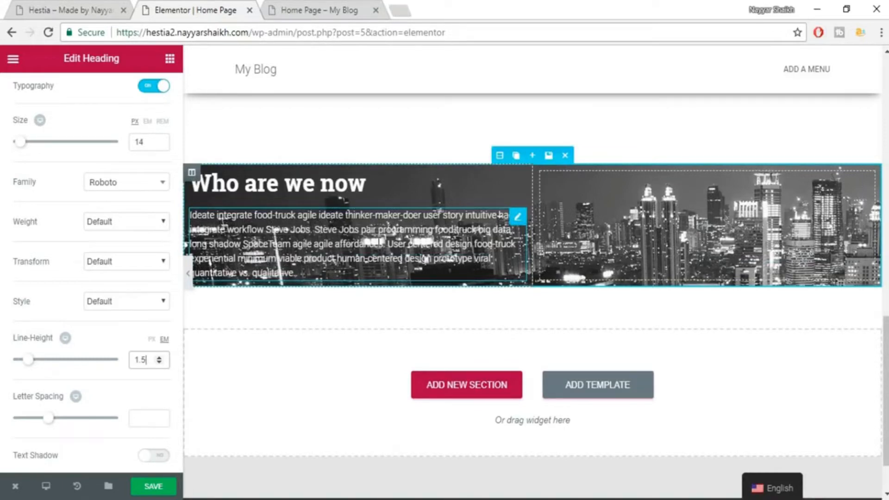
pyautogui.scroll(3, 398, 185)
pyautogui.scroll(2, 171, 176)
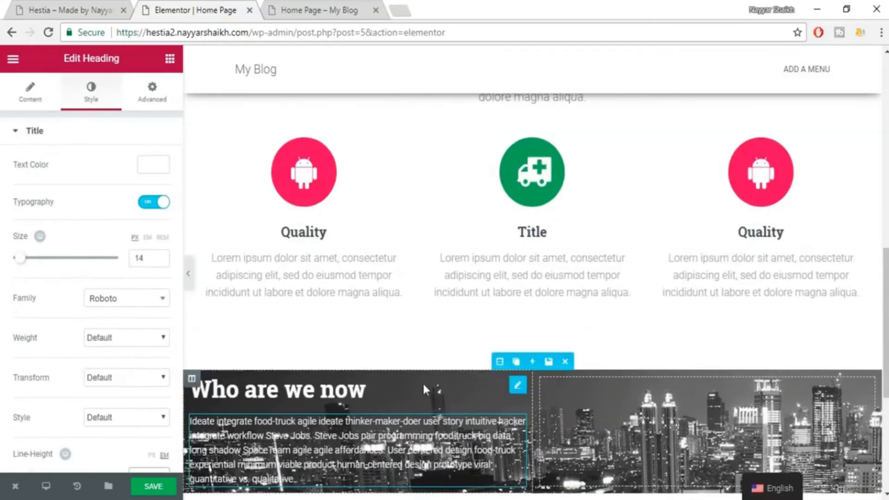
# Show the heading's full Title text and compare its paragraph layout with the live demo
pyautogui.scroll(-1, 399, 392)
pyautogui.scroll(-2, 399, 392)
pyautogui.click(28, 93)
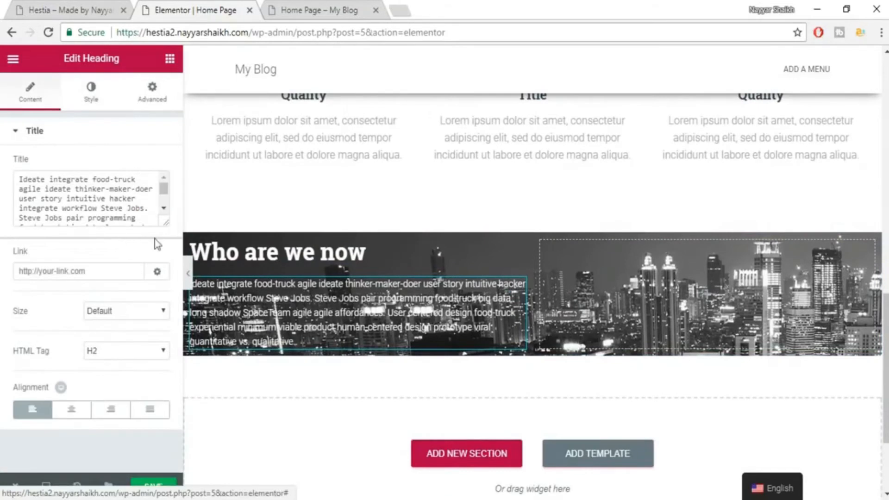
pyautogui.moveTo(166, 222); pyautogui.dragTo(174, 354)
pyautogui.click(43, 247)
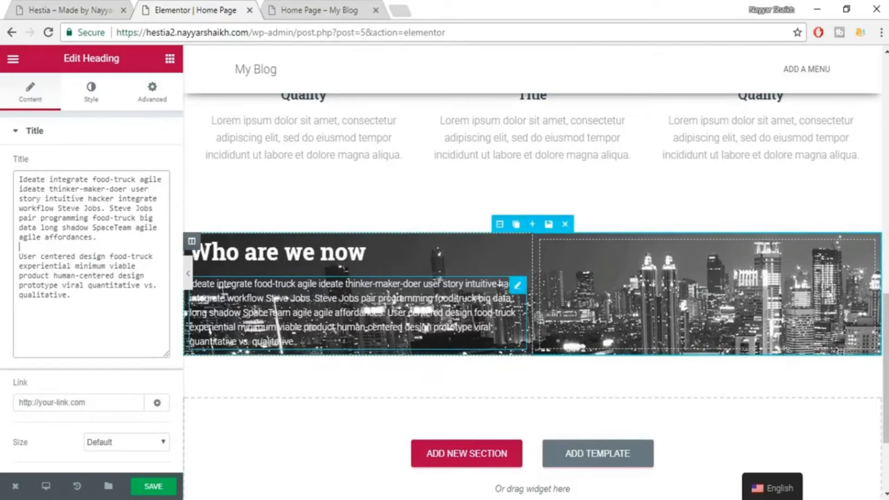
pyautogui.click(107, 7)
pyautogui.moveTo(255, 258); pyautogui.dragTo(161, 211)
pyautogui.moveTo(150, 276); pyautogui.dragTo(227, 330)
pyautogui.click(225, 326)
pyautogui.click(181, 6)
# Insert two </br> tags after 'affordances.' and save the page
pyautogui.moveTo(20, 183); pyautogui.dragTo(95, 306)
pyautogui.click(95, 307)
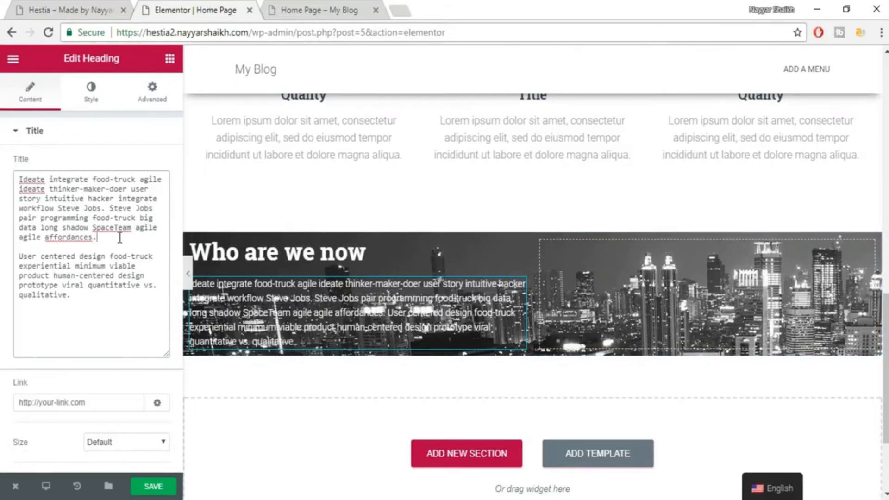
pyautogui.write('<')
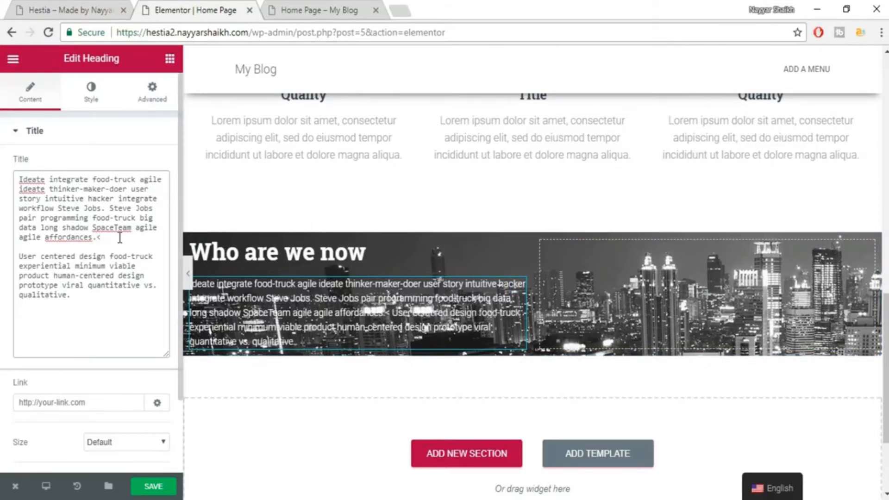
pyautogui.write('/br>')
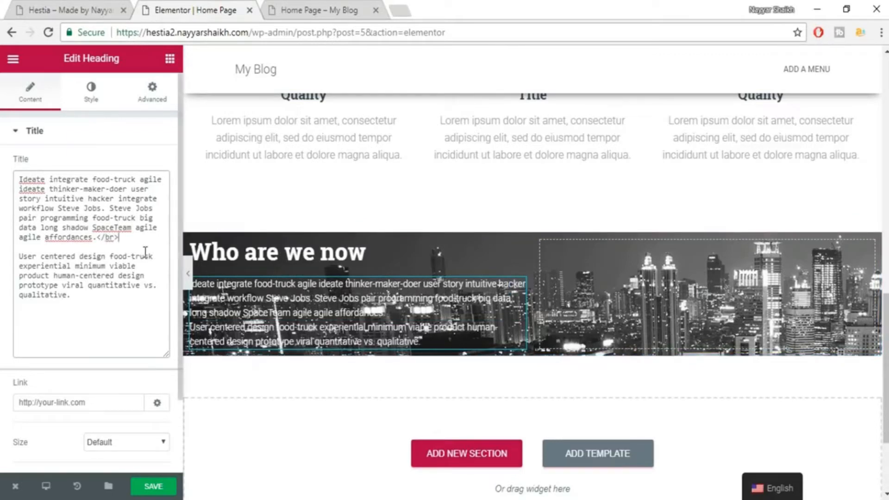
pyautogui.moveTo(117, 238); pyautogui.dragTo(105, 239)
pyautogui.hotkey('ctrl', 'c')
pyautogui.click(132, 238)
pyautogui.hotkey('ctrl', 'v')
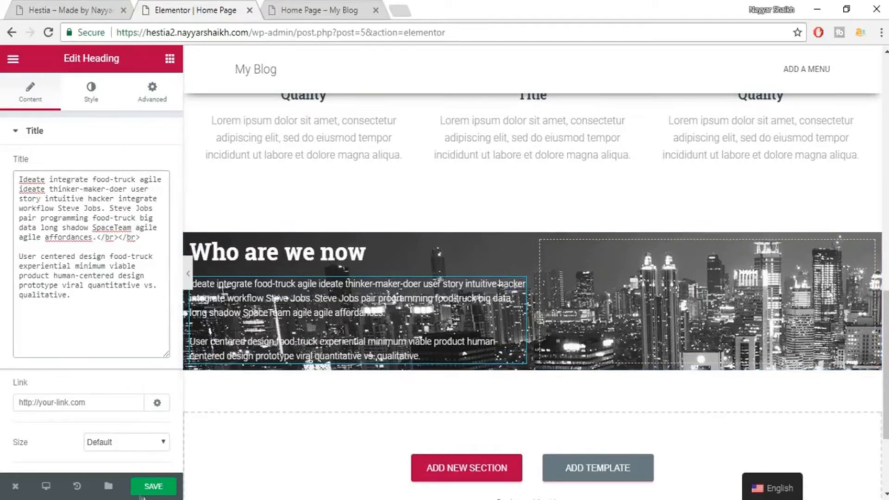
pyautogui.click(160, 487)
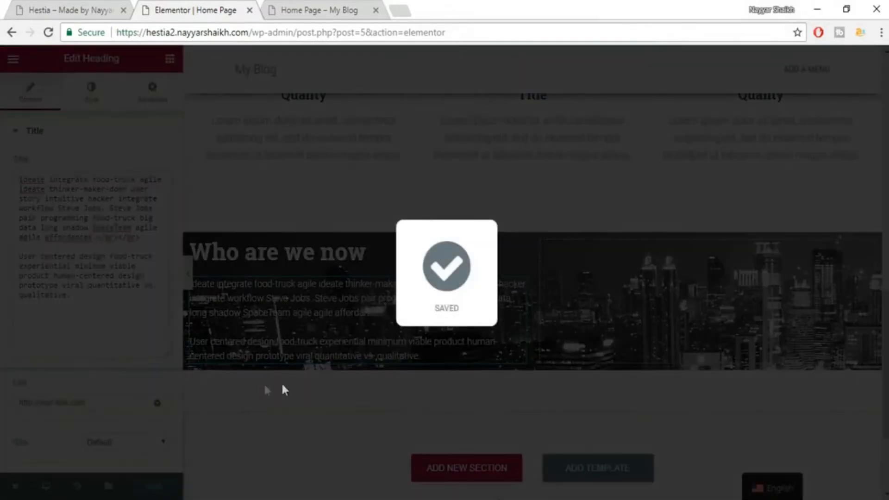
# Preview the saved page full width and compare it against the live demo
pyautogui.scroll(3, 410, 352)
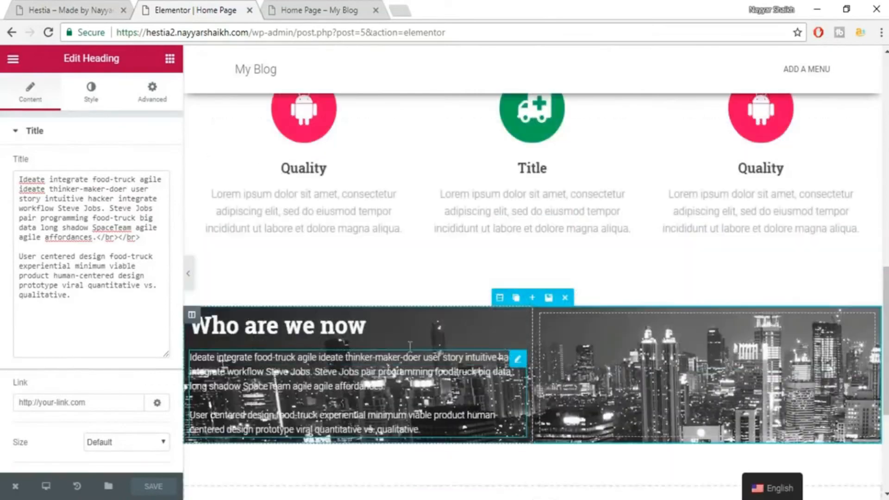
pyautogui.click(188, 273)
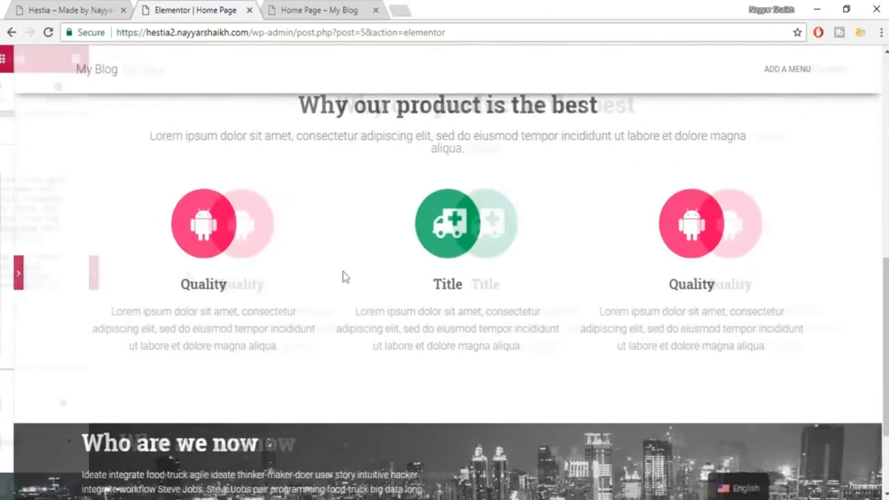
pyautogui.scroll(-3, 428, 286)
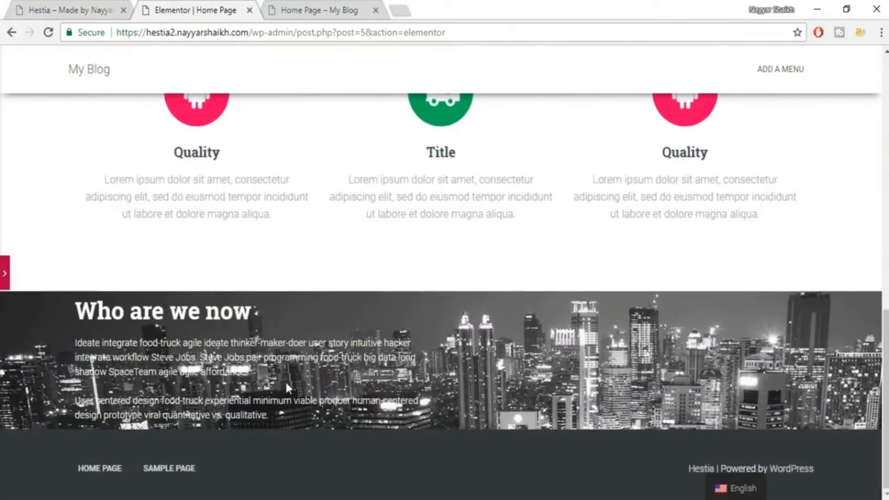
pyautogui.scroll(2, 284, 380)
pyautogui.click(5, 274)
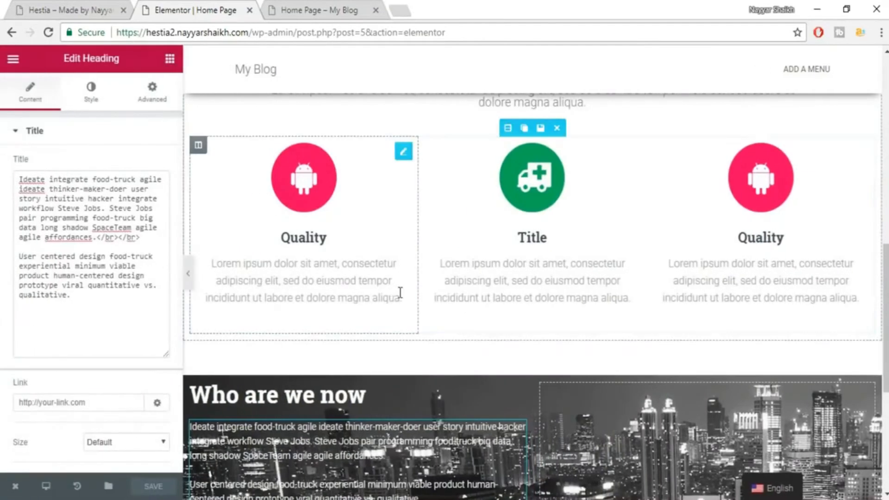
pyautogui.scroll(-1, 676, 363)
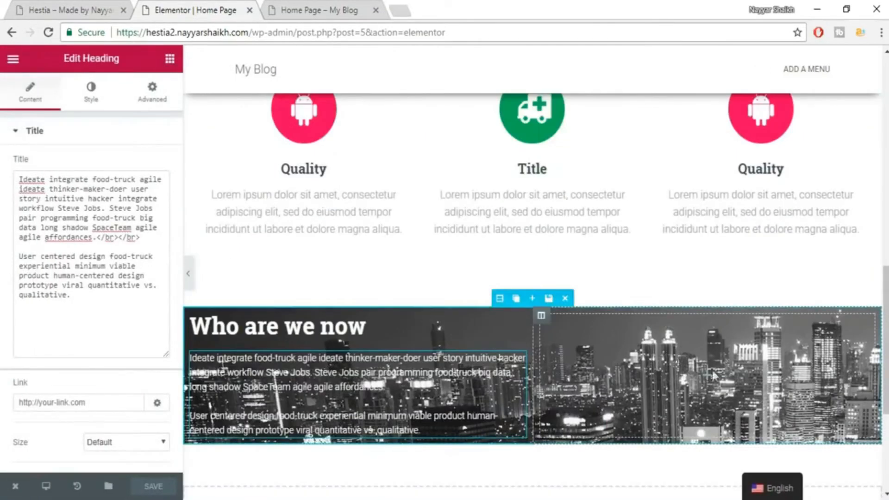
pyautogui.click(78, 7)
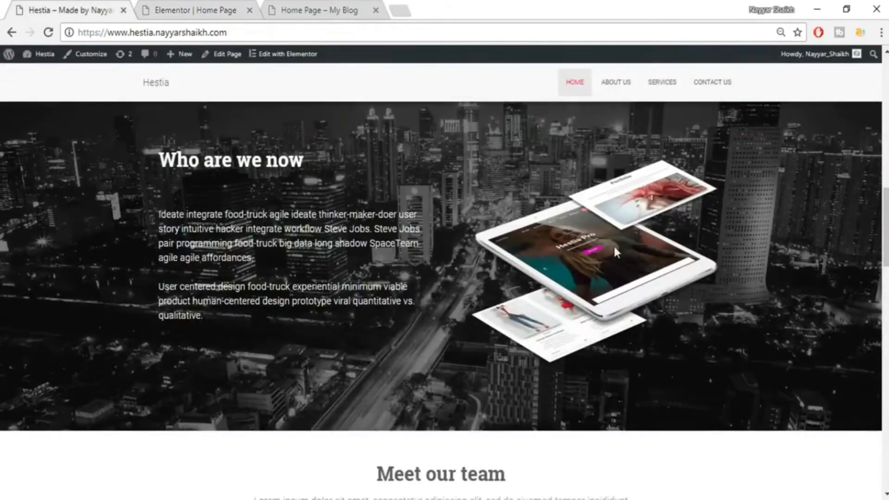
pyautogui.click(184, 7)
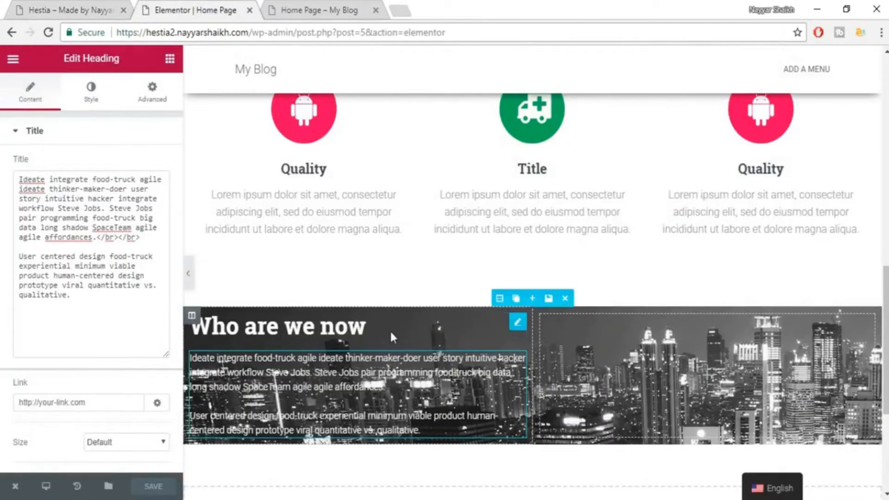
pyautogui.click(170, 59)
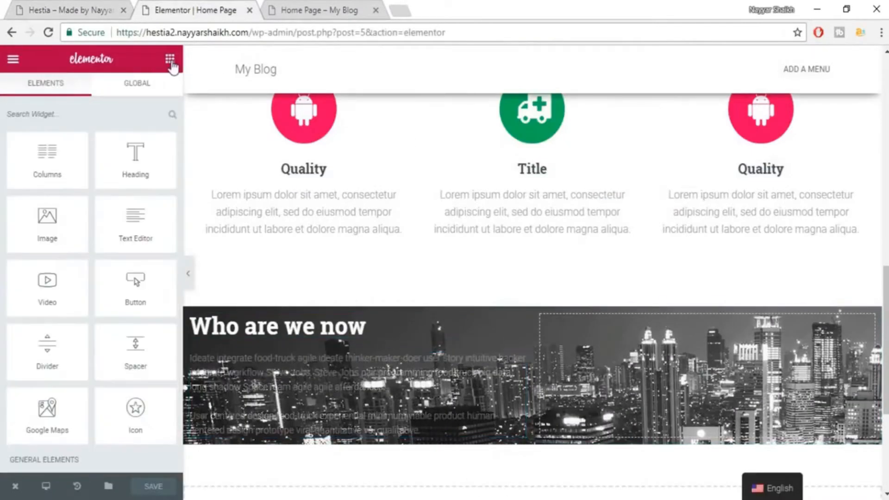
pyautogui.moveTo(51, 230); pyautogui.dragTo(682, 389)
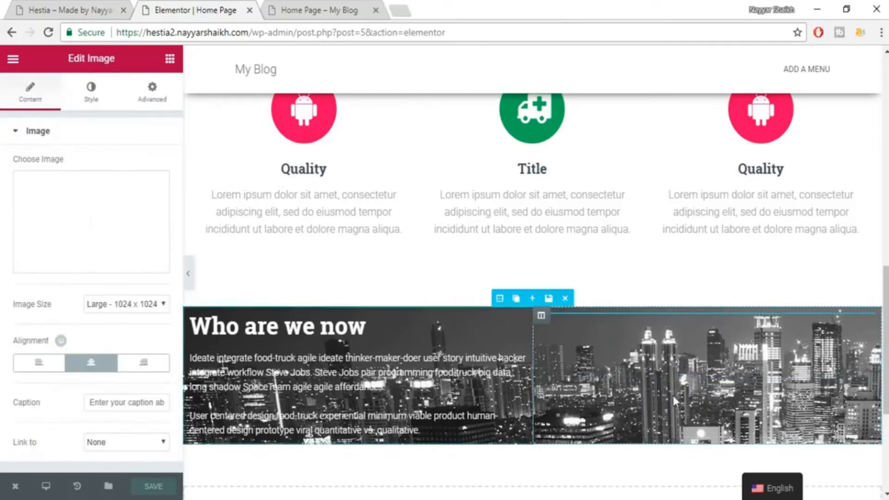
pyautogui.click(93, 227)
pyautogui.click(63, 111)
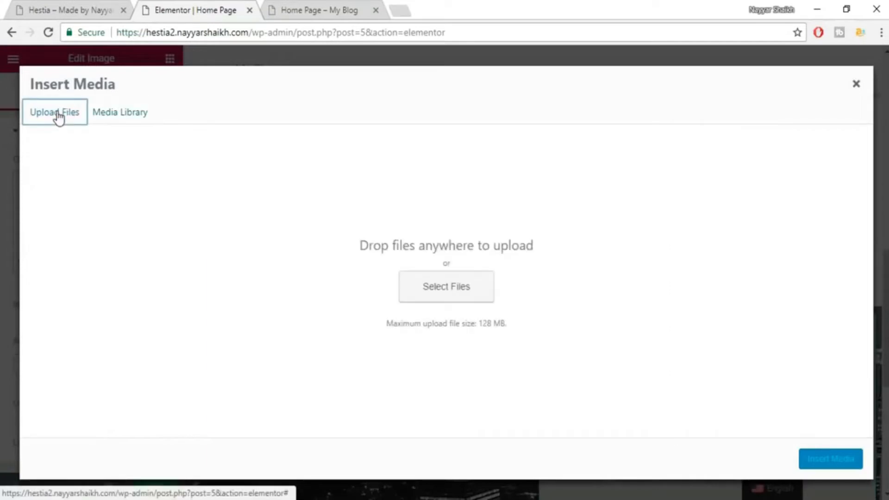
pyautogui.click(461, 296)
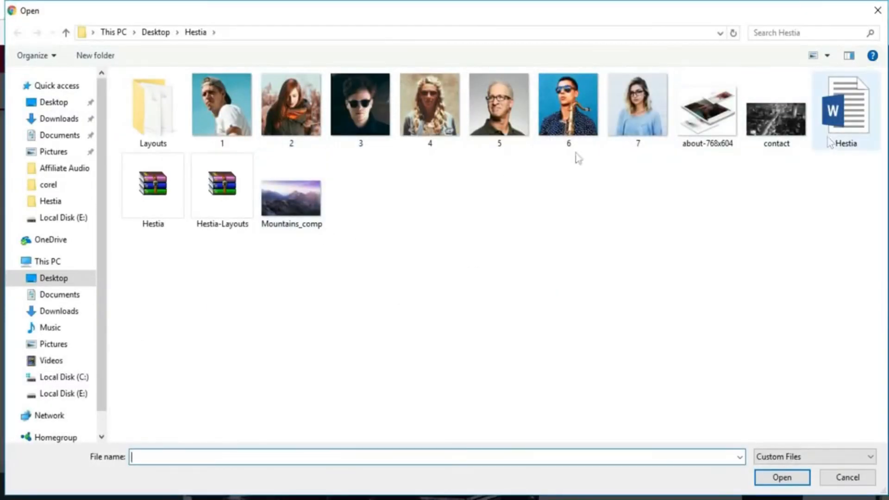
pyautogui.click(706, 145)
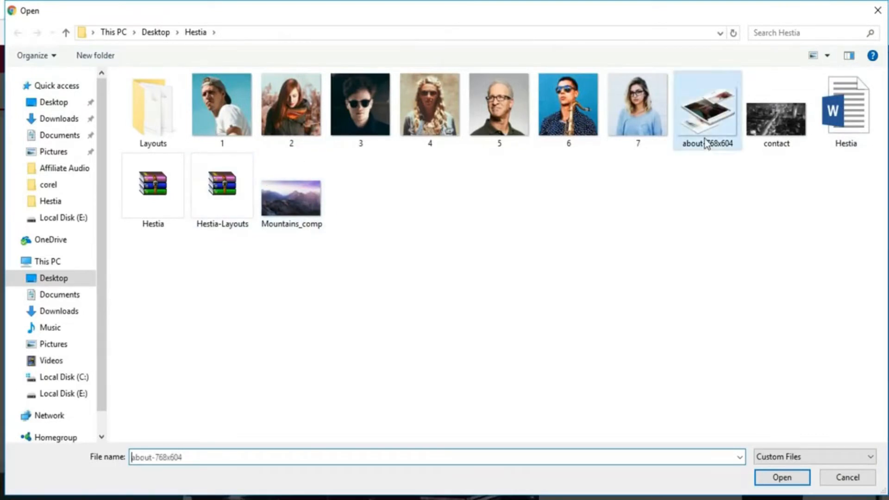
pyautogui.click(779, 478)
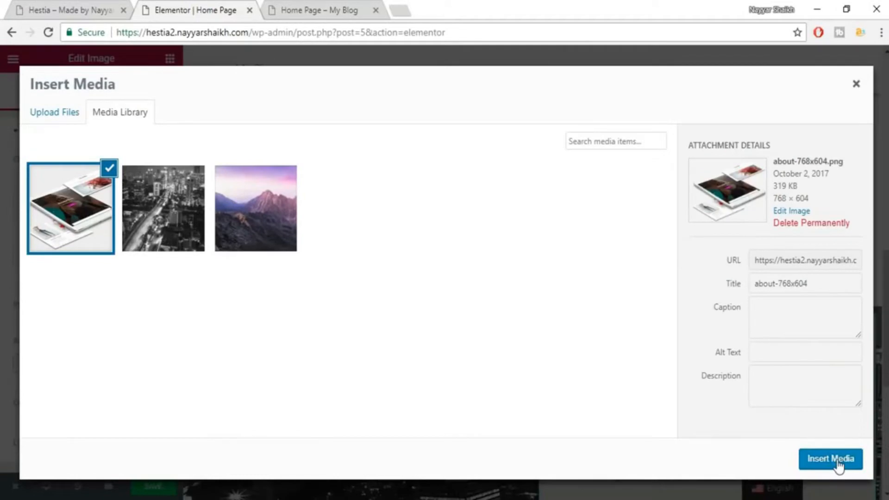
pyautogui.click(839, 463)
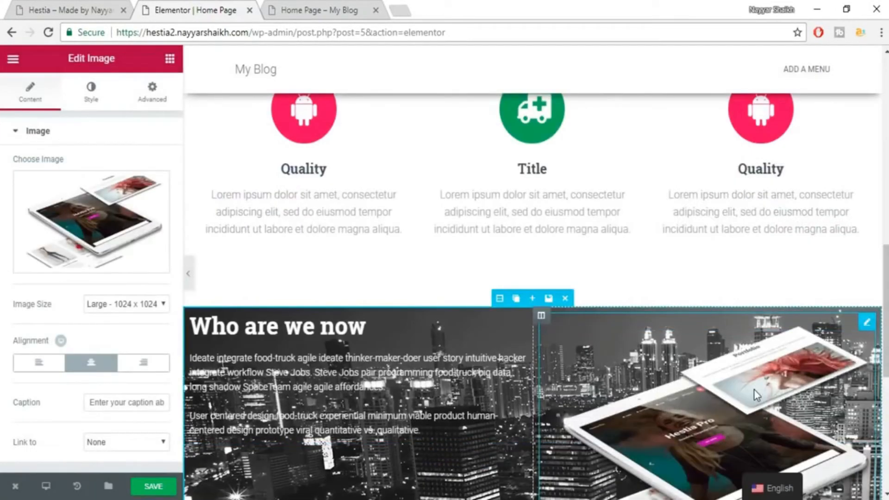
pyautogui.scroll(-3, 754, 354)
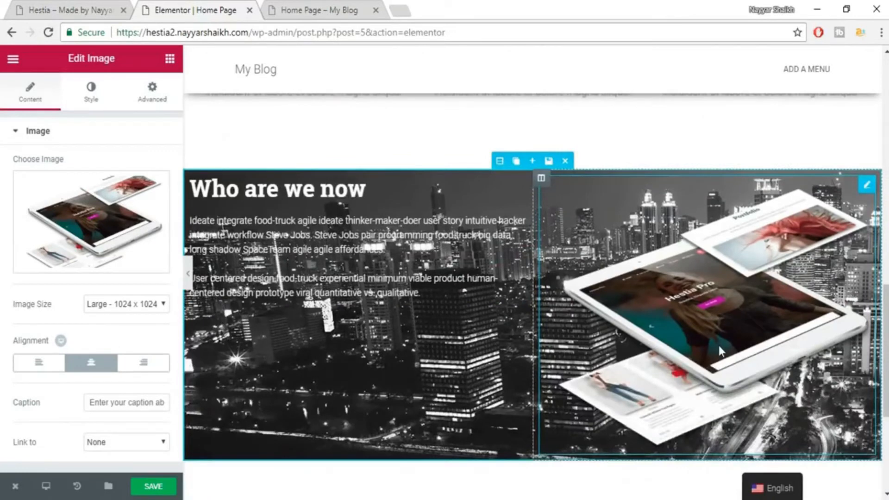
pyautogui.scroll(2, 721, 352)
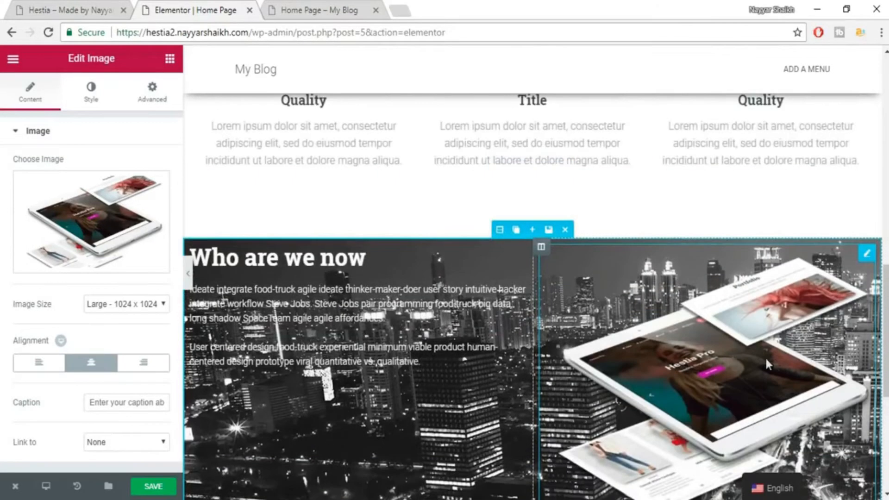
pyautogui.click(56, 10)
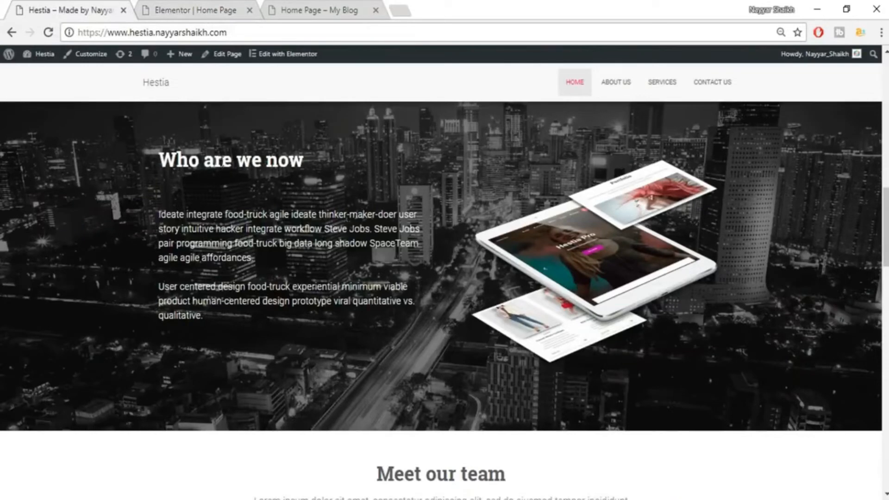
pyautogui.click(182, 6)
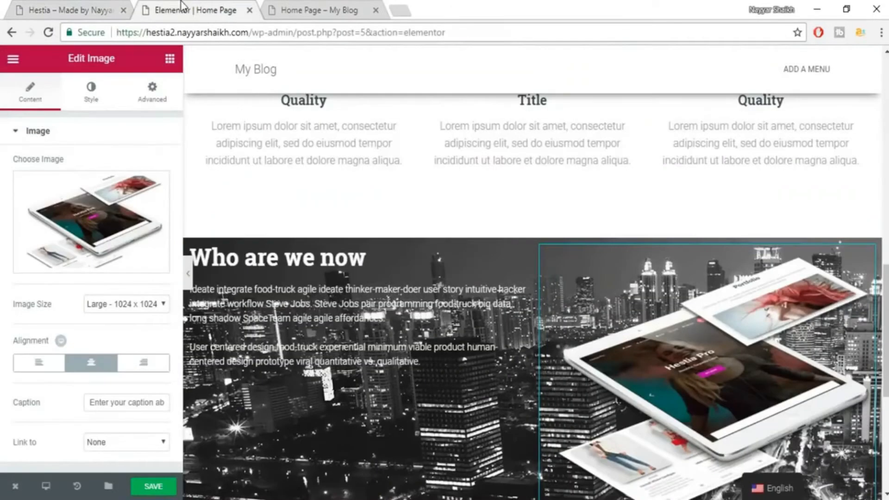
# Give the 'Who are we now' heading 50 px of unlinked bottom padding, checking against the live site
pyautogui.click(249, 258)
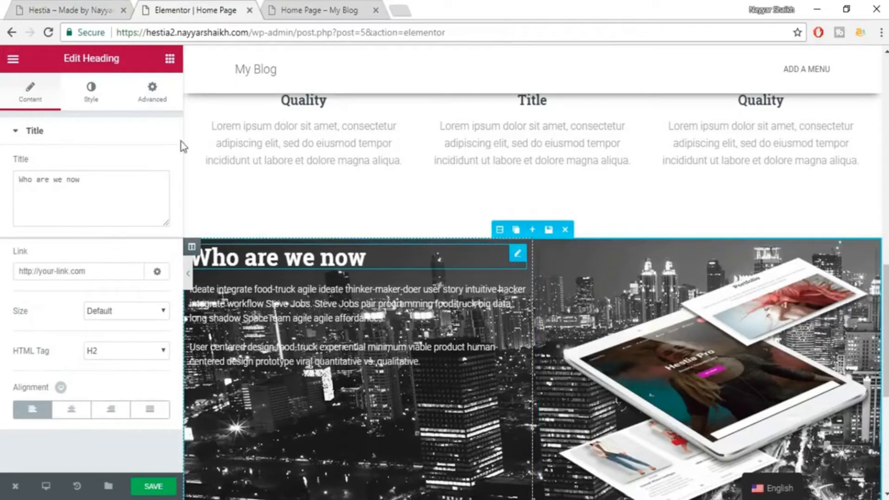
pyautogui.click(155, 95)
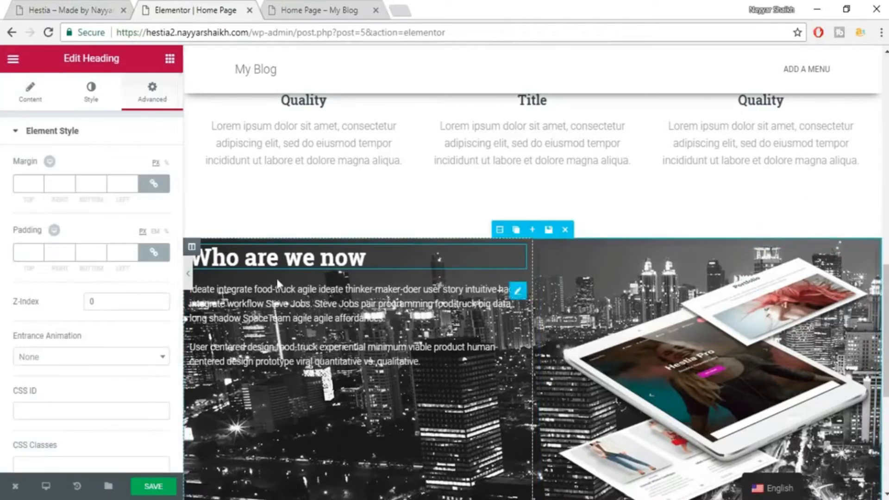
pyautogui.click(154, 252)
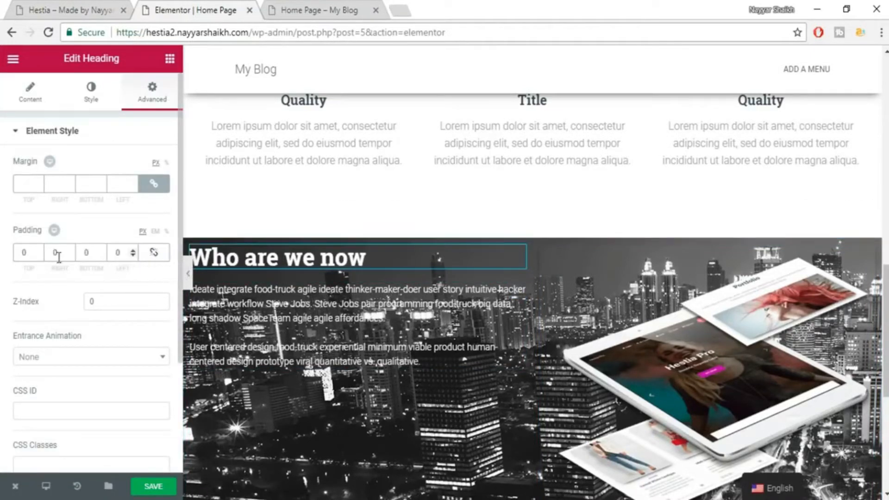
pyautogui.doubleClick(93, 251)
pyautogui.write('30')
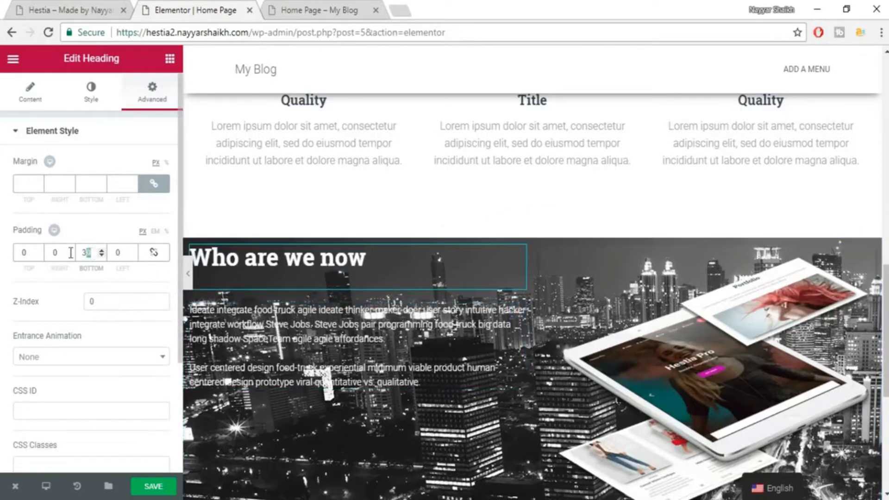
pyautogui.write('50')
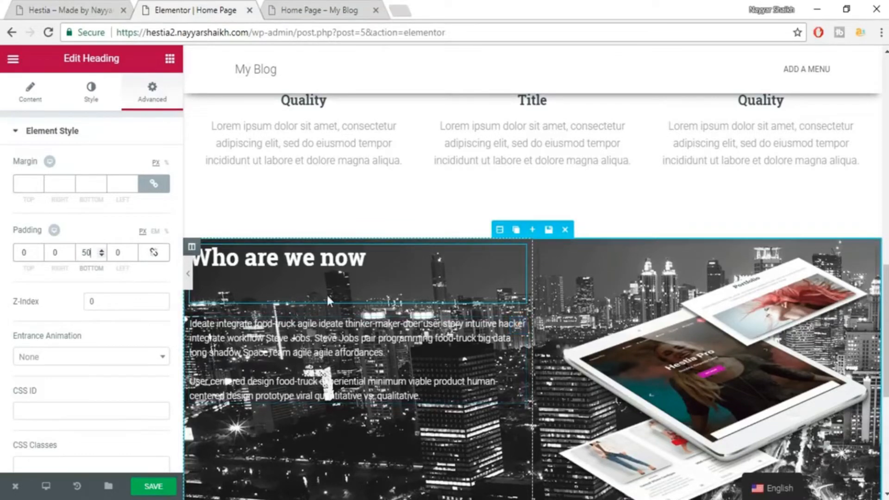
pyautogui.scroll(-2, 585, 279)
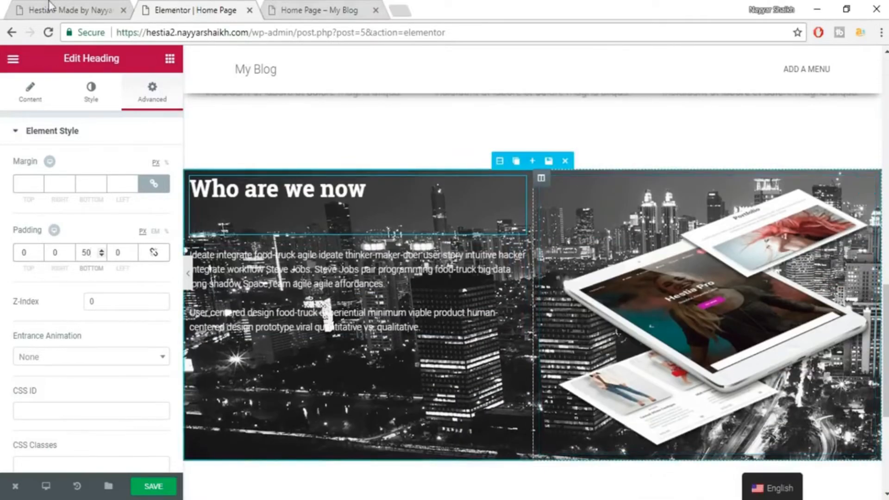
pyautogui.click(51, 8)
pyautogui.scroll(2, 478, 183)
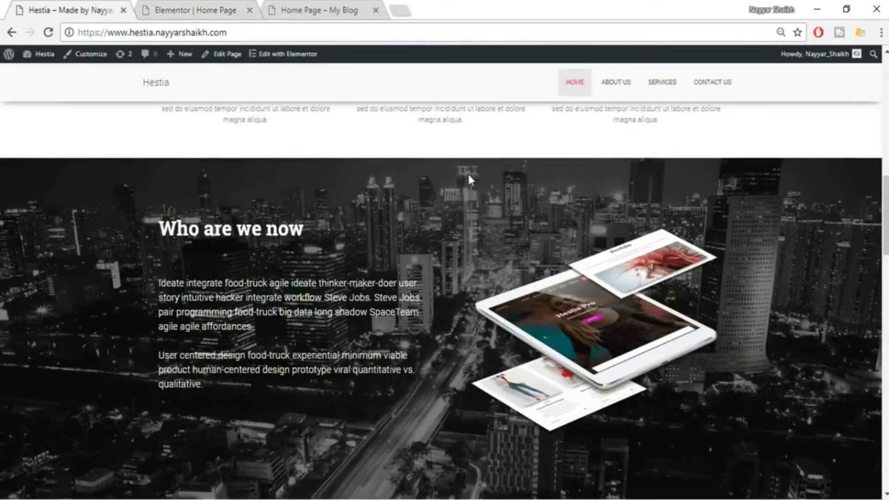
pyautogui.click(224, 8)
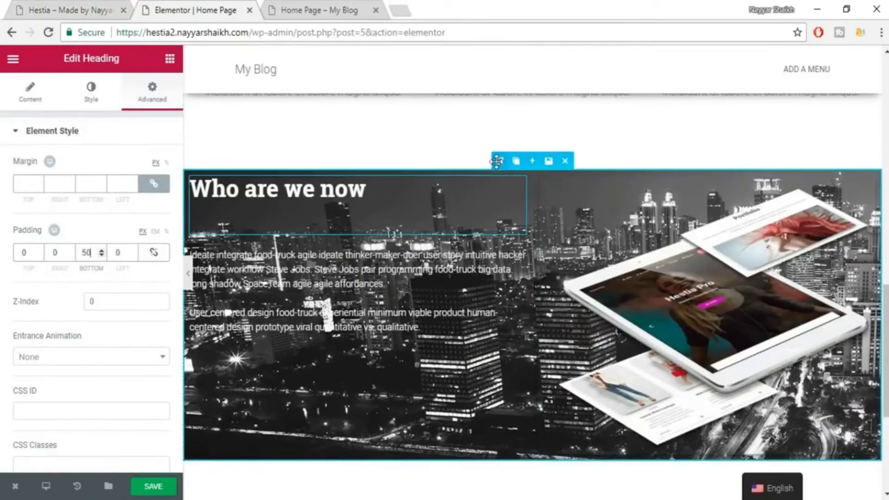
# Unlink the banner section's padding and set its bottom padding to 80
pyautogui.click(500, 161)
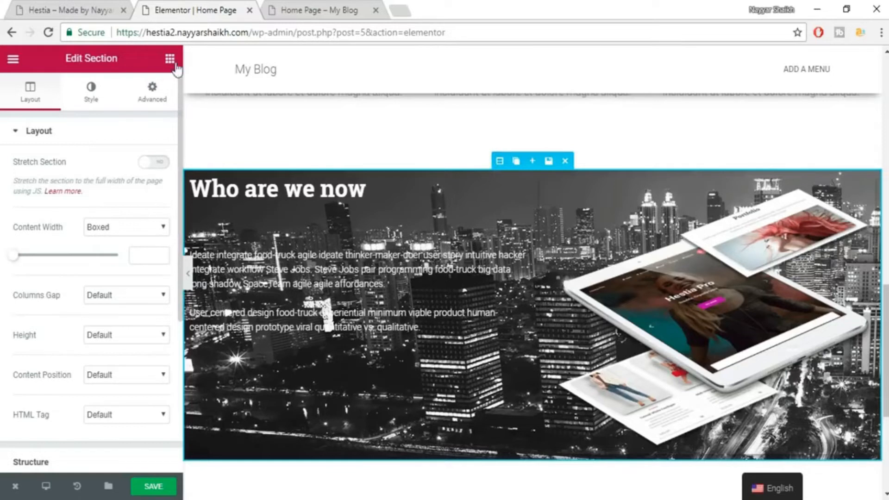
pyautogui.click(153, 93)
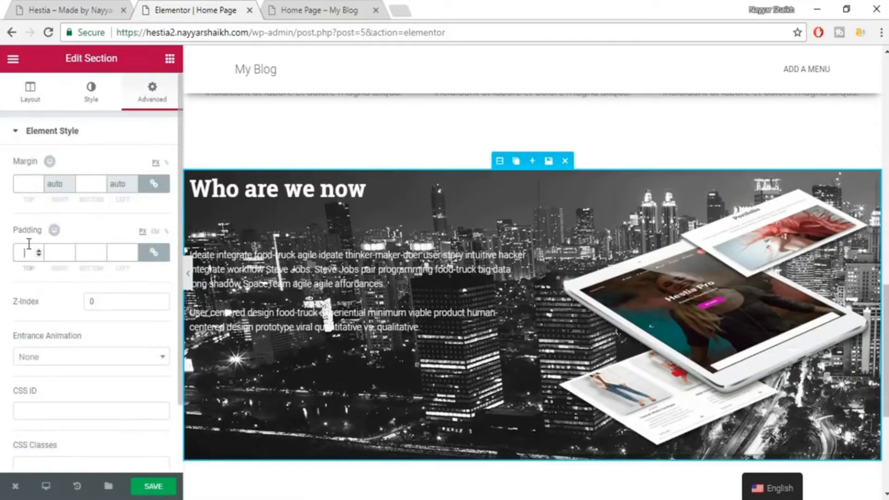
pyautogui.click(153, 252)
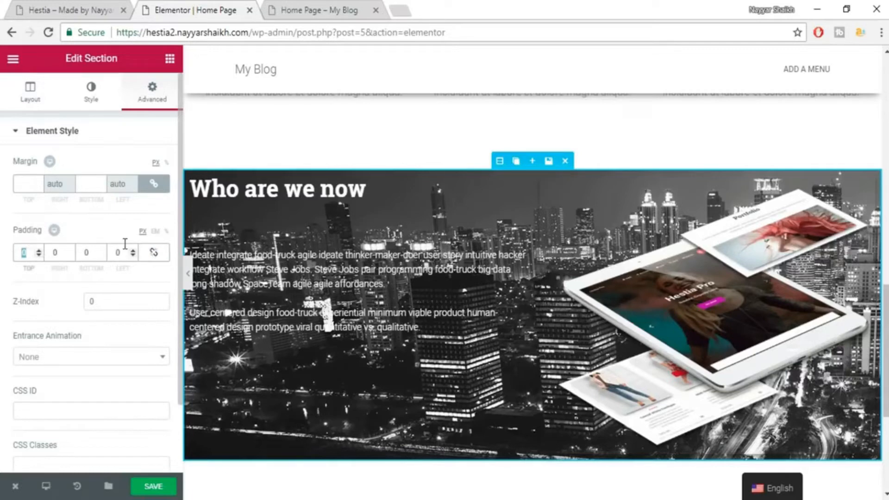
pyautogui.write('70')
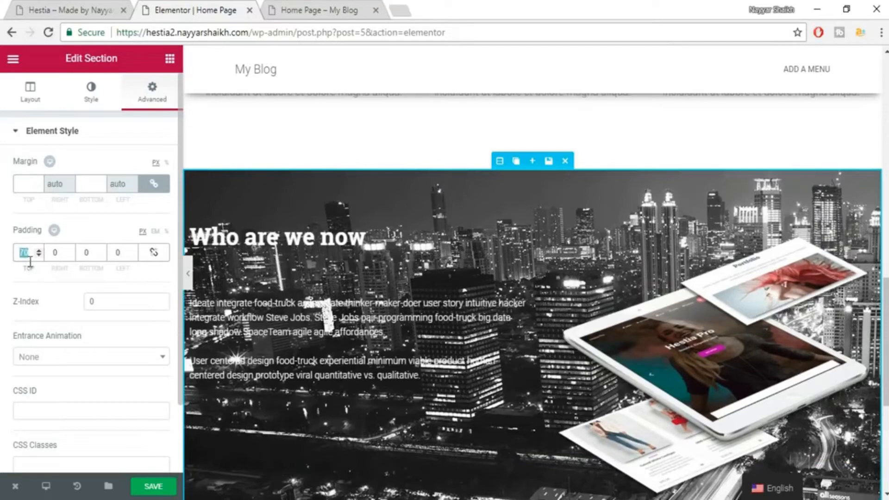
pyautogui.write('80')
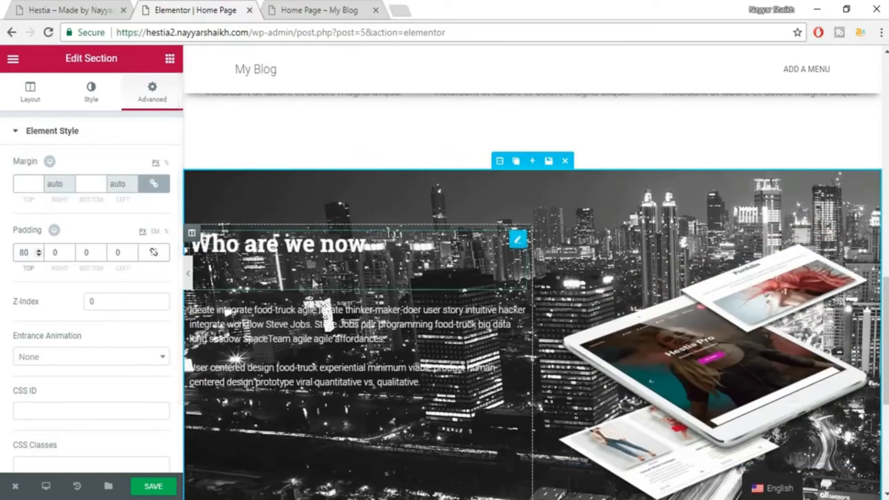
pyautogui.scroll(-3, 750, 244)
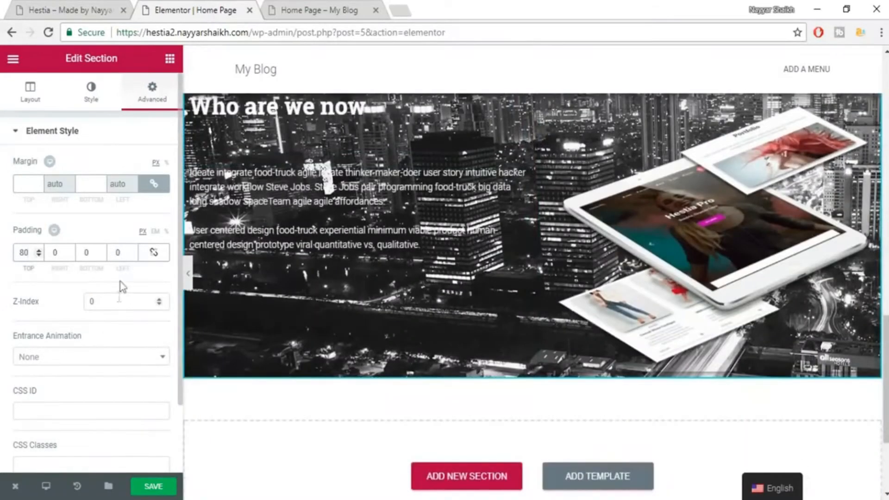
pyautogui.moveTo(92, 259); pyautogui.dragTo(65, 259)
pyautogui.write('80')
# Set the section's top padding to 100 and save the page
pyautogui.scroll(3, 507, 337)
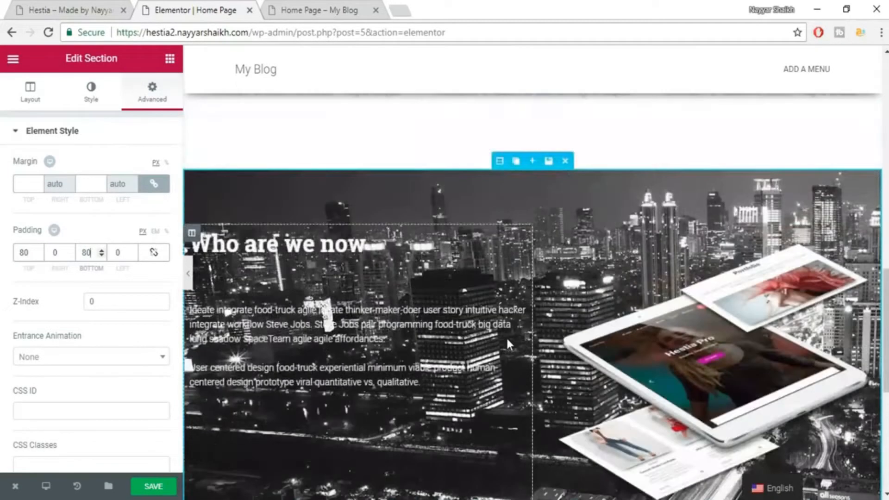
pyautogui.scroll(-2, 518, 255)
pyautogui.scroll(-2, 550, 438)
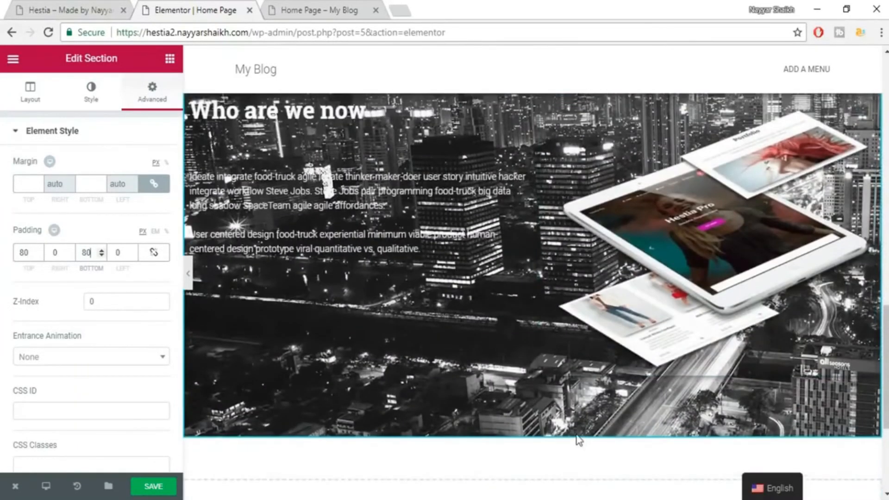
pyautogui.scroll(3, 524, 290)
pyautogui.moveTo(27, 253); pyautogui.dragTo(4, 256)
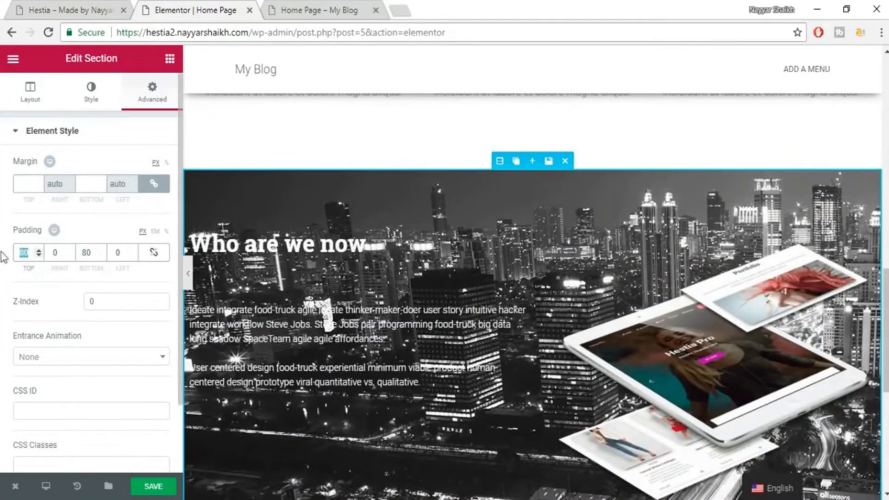
pyautogui.write('100')
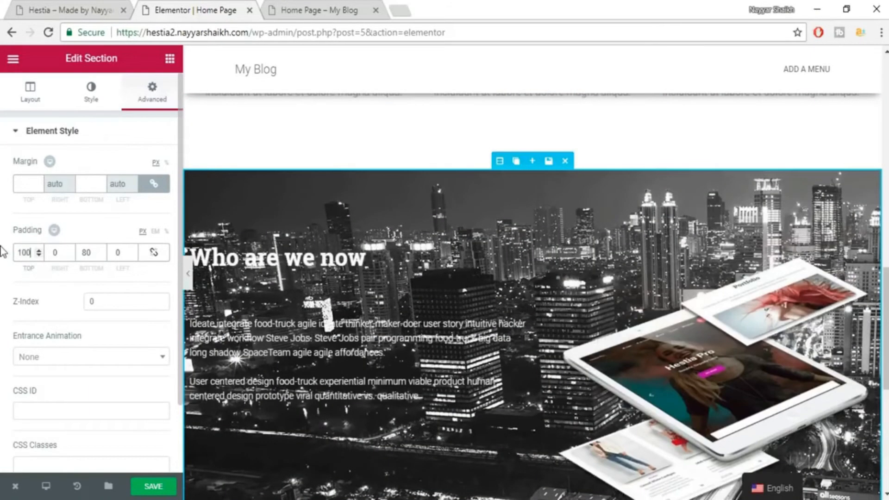
pyautogui.click(160, 486)
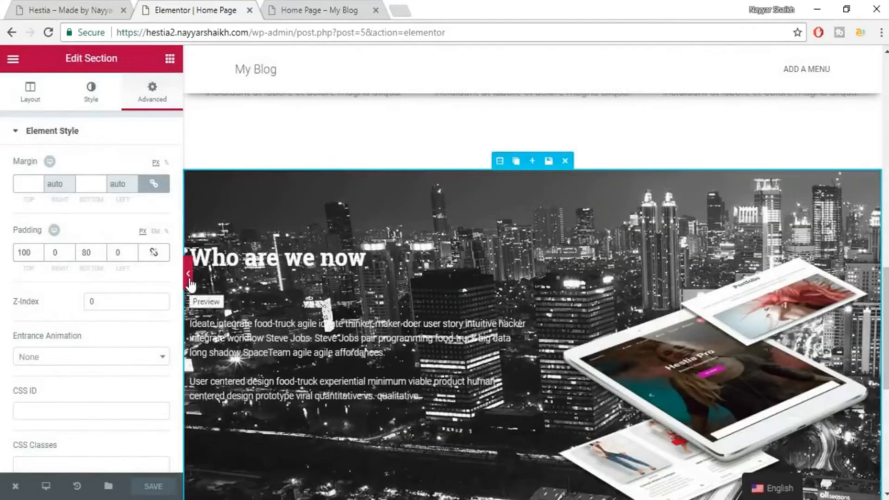
# Preview the padded banner full width, then view the section's Style background options
pyautogui.scroll(-1, 190, 283)
pyautogui.click(188, 278)
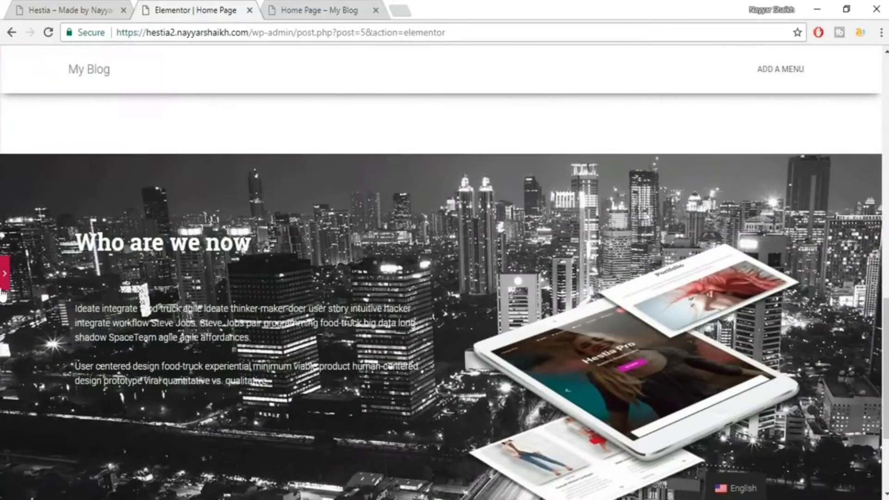
pyautogui.scroll(4, 89, 274)
pyautogui.scroll(-6, 89, 274)
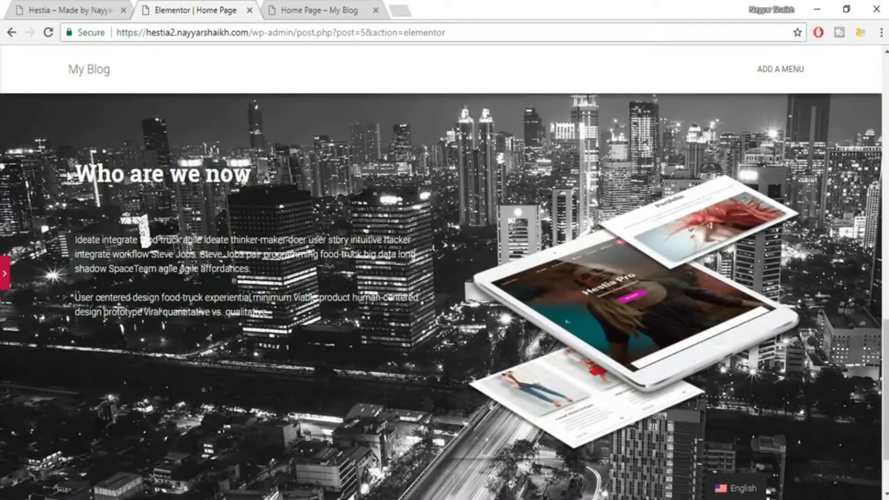
pyautogui.moveTo(66, 162); pyautogui.dragTo(268, 316)
pyautogui.click(267, 316)
pyautogui.click(6, 277)
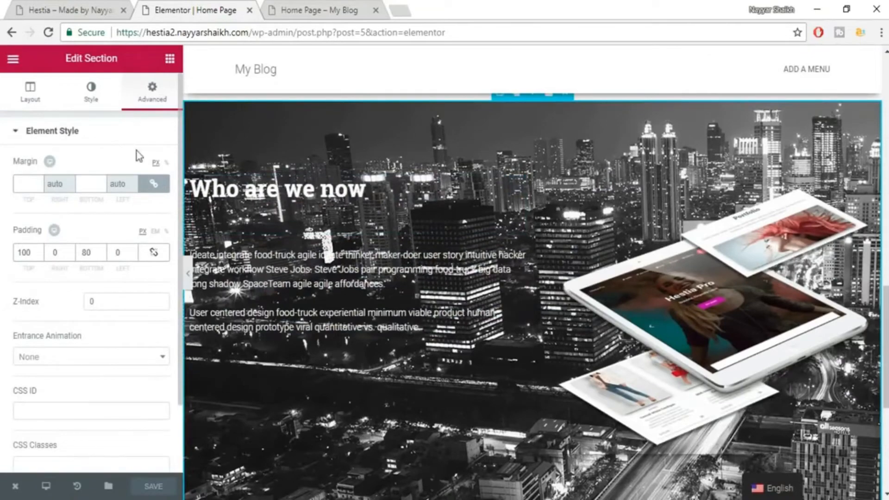
pyautogui.scroll(2, 470, 175)
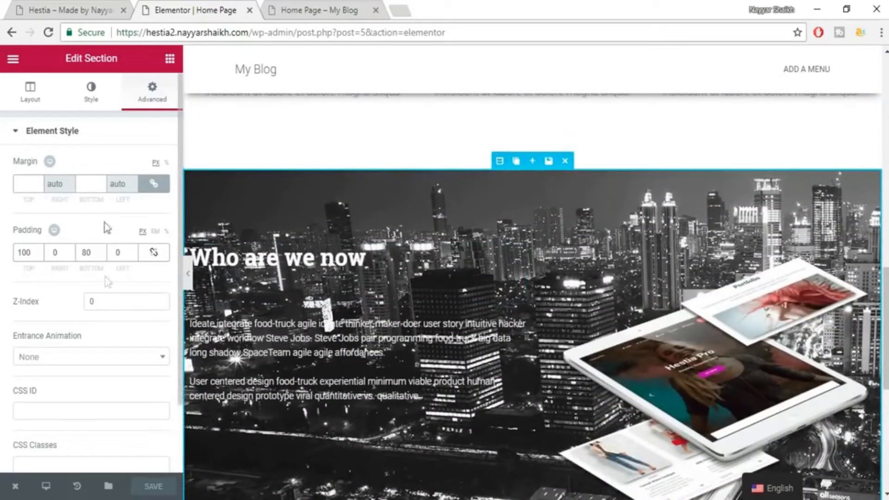
pyautogui.click(90, 96)
pyautogui.scroll(-3, 99, 349)
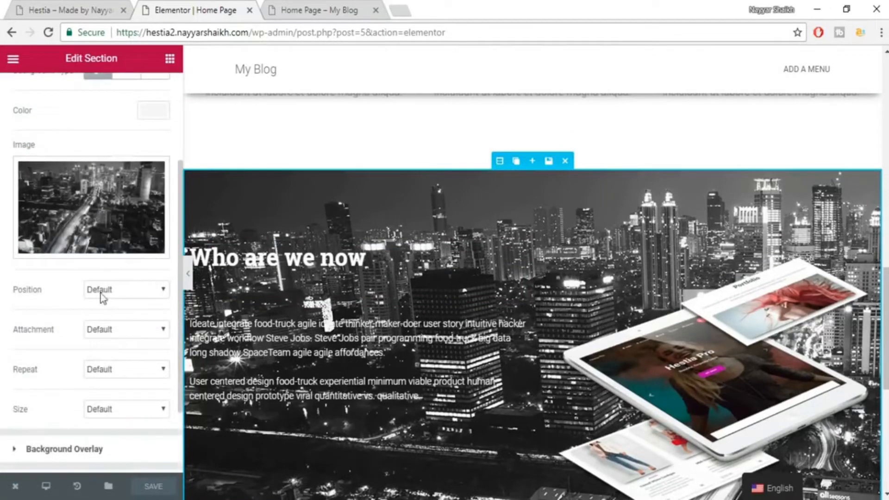
pyautogui.scroll(-2, 111, 254)
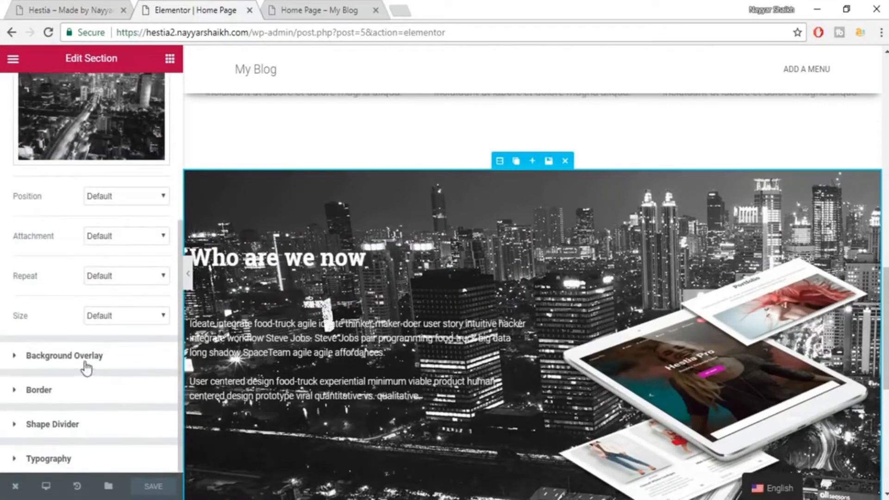
# Give the Who are we section a Classic black background overlay at 0.59 opacity and save
pyautogui.click(120, 363)
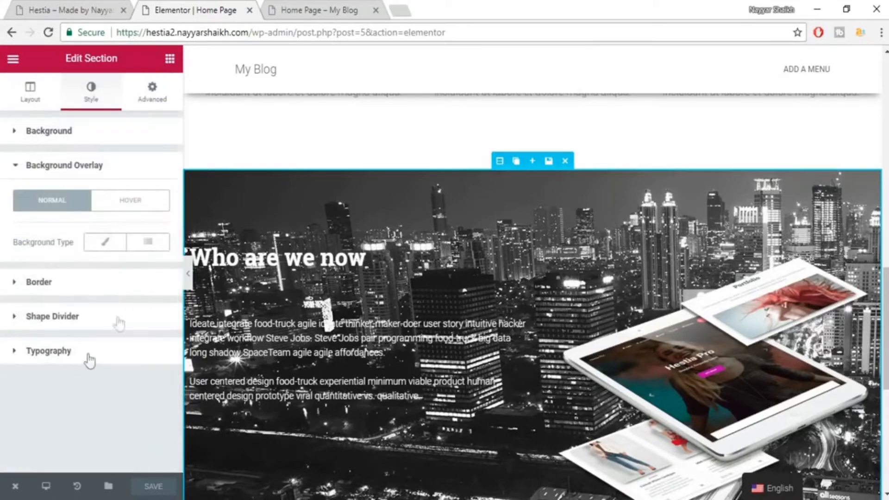
pyautogui.click(113, 253)
pyautogui.click(155, 285)
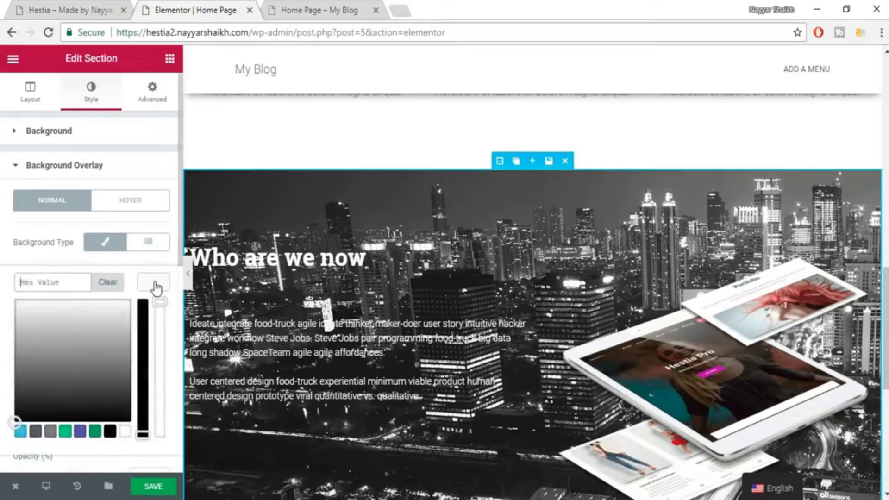
pyautogui.click(109, 434)
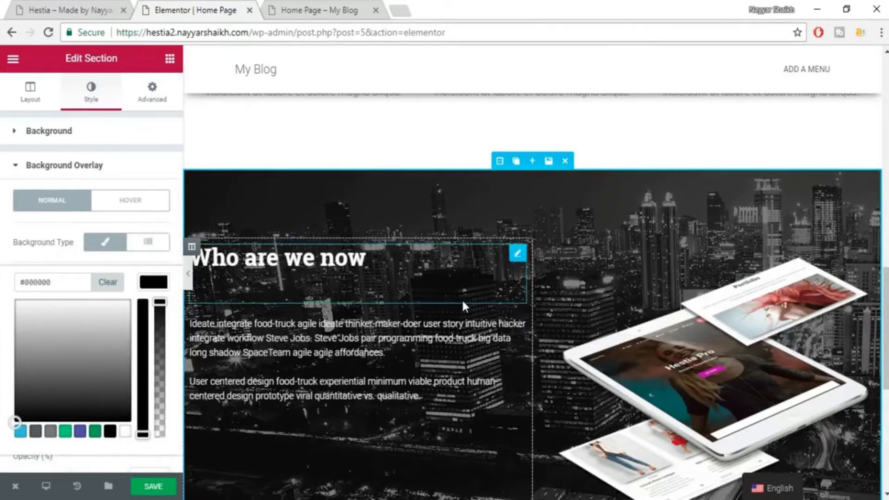
pyautogui.scroll(-3, 462, 298)
pyautogui.scroll(-2, 107, 410)
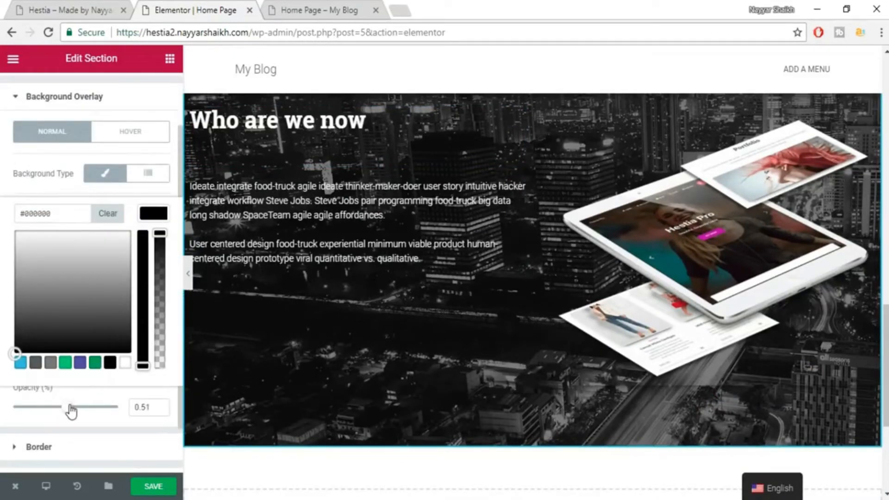
pyautogui.moveTo(72, 410); pyautogui.dragTo(76, 410)
pyautogui.click(154, 490)
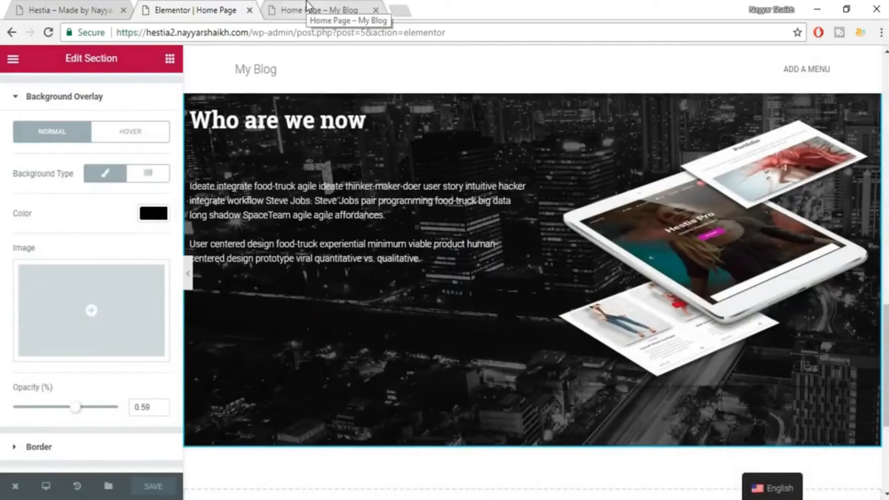
# Reload the live My Blog home page and scroll through it to check the darkened banner
pyautogui.click(320, 10)
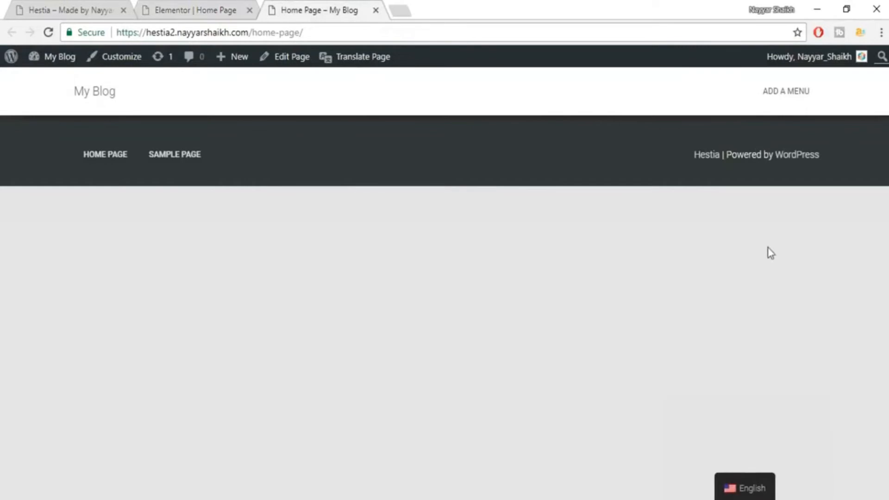
pyautogui.click(48, 32)
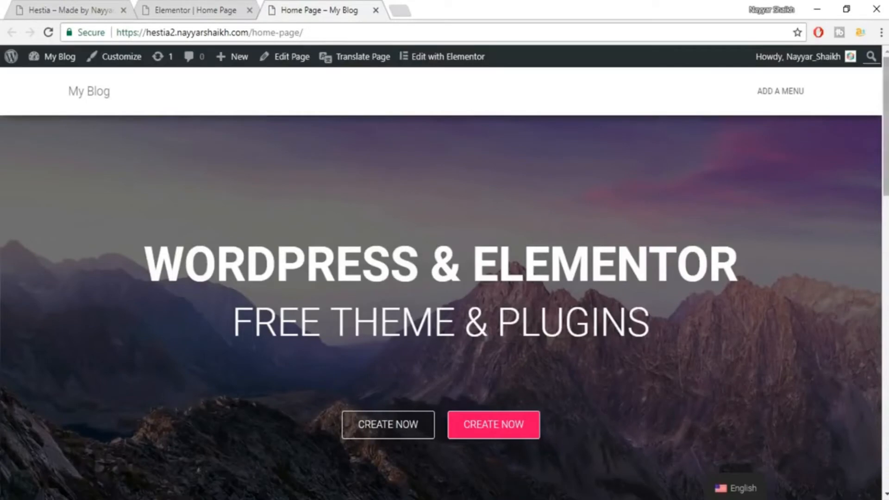
pyautogui.moveTo(886, 107); pyautogui.dragTo(887, 339)
pyautogui.moveTo(886, 308); pyautogui.dragTo(886, 67)
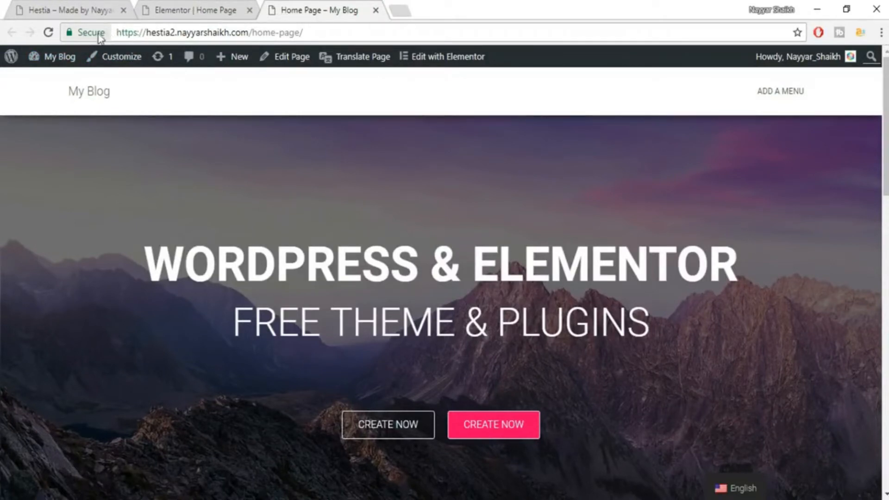
# Study the Hestia demo's Meet our team section, then come back to the Elementor editor
pyautogui.click(196, 10)
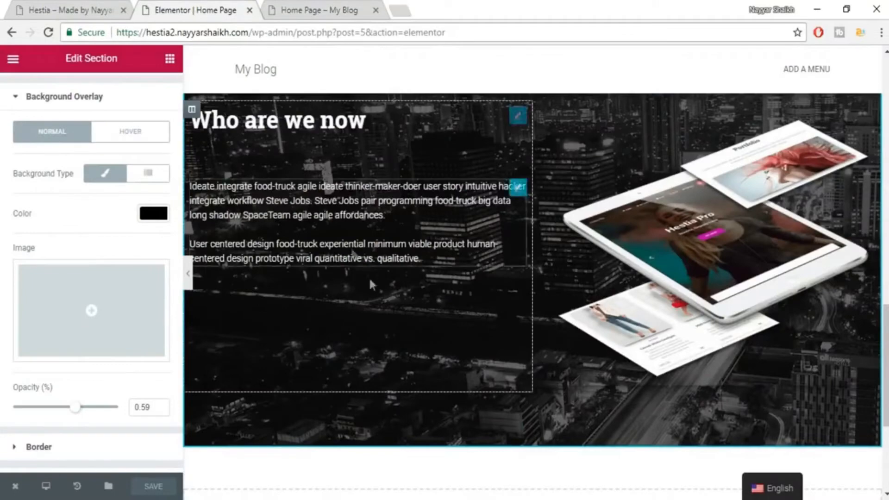
pyautogui.click(57, 7)
pyautogui.scroll(-10, 656, 248)
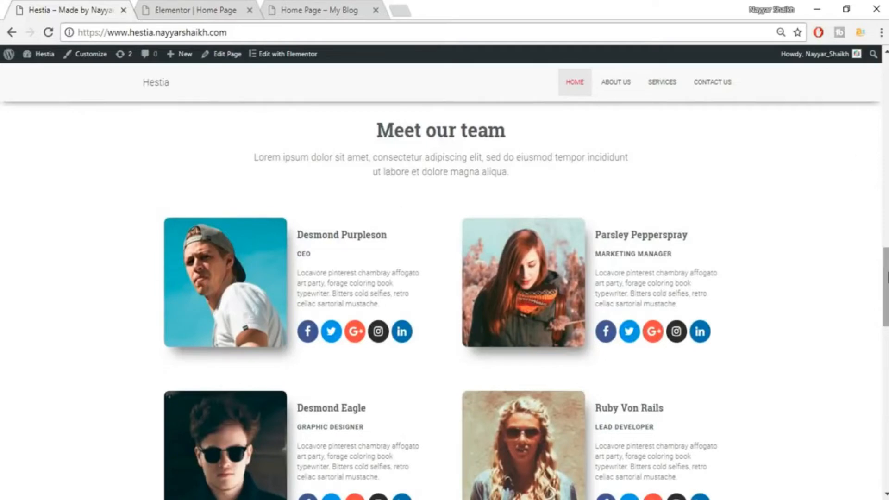
pyautogui.scroll(-1, 886, 287)
pyautogui.moveTo(886, 286)
pyautogui.mouseDown()
pyautogui.moveTo(885, 331)
pyautogui.moveTo(885, 264)
pyautogui.moveTo(886, 278)
pyautogui.mouseUp()
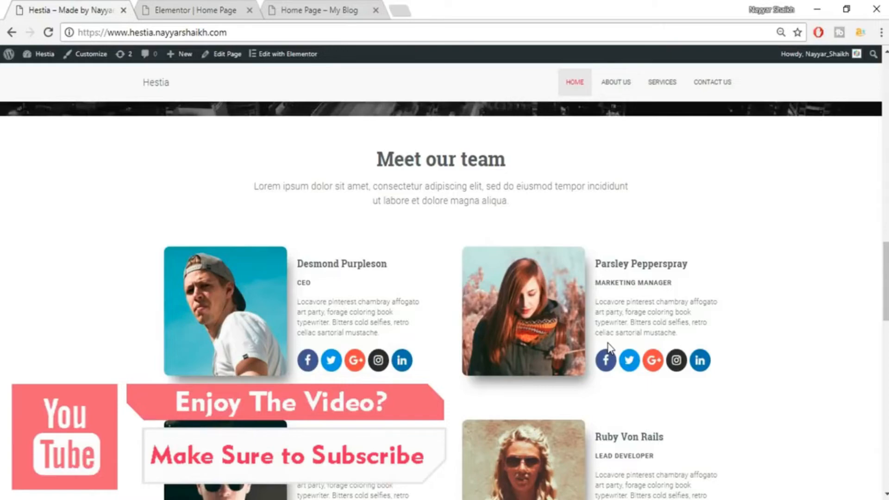
pyautogui.click(214, 6)
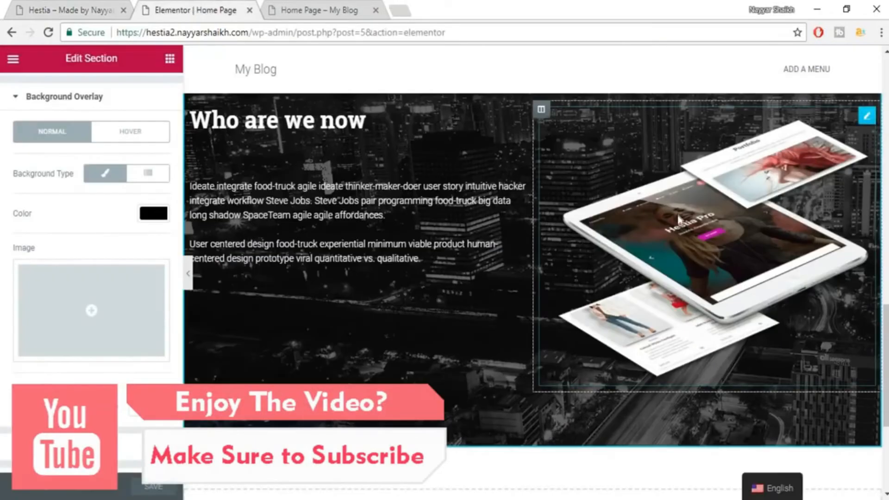
pyautogui.scroll(-5, 677, 212)
pyautogui.click(60, 9)
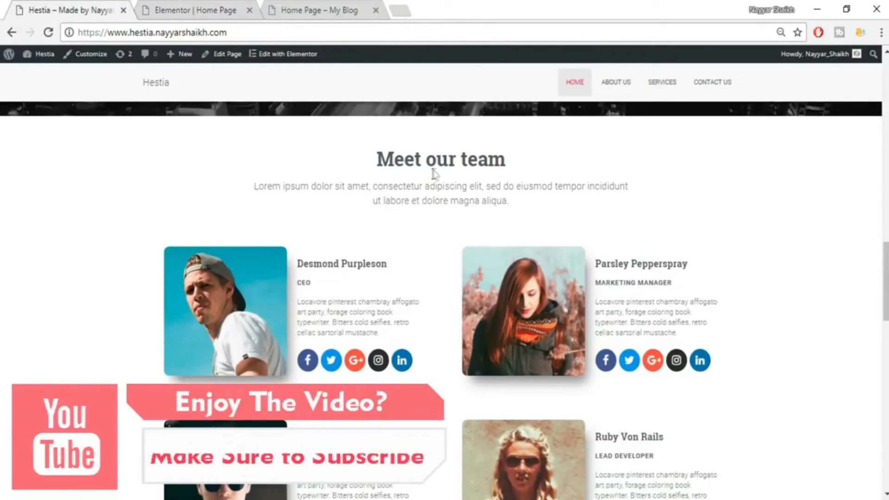
pyautogui.click(148, 5)
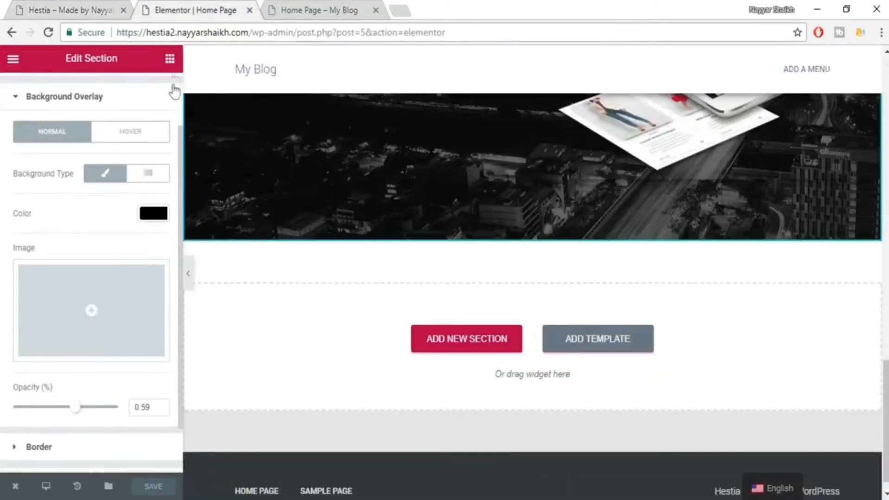
# Add a centred Heading below the city section reading 'Meet our team', copied from the Hestia demo
pyautogui.click(170, 60)
pyautogui.moveTo(136, 155); pyautogui.dragTo(507, 359)
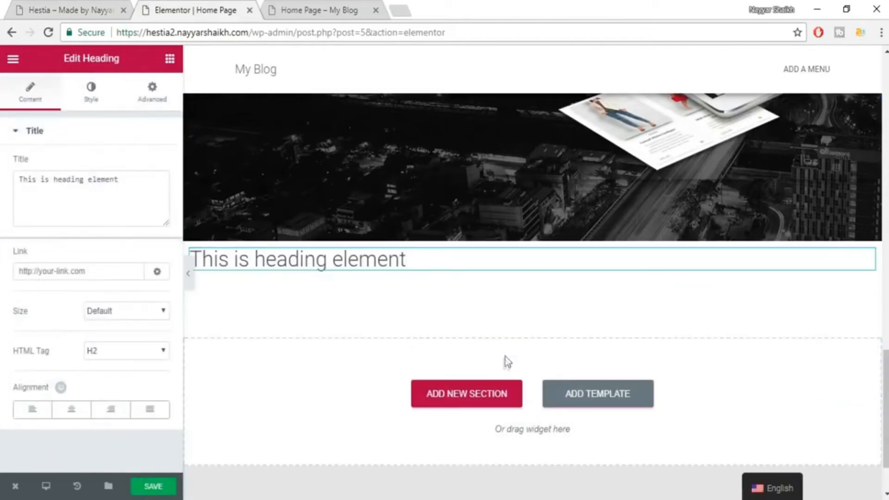
pyautogui.click(57, 6)
pyautogui.moveTo(544, 169); pyautogui.dragTo(363, 168)
pyautogui.hotkey('ctrl', 'c')
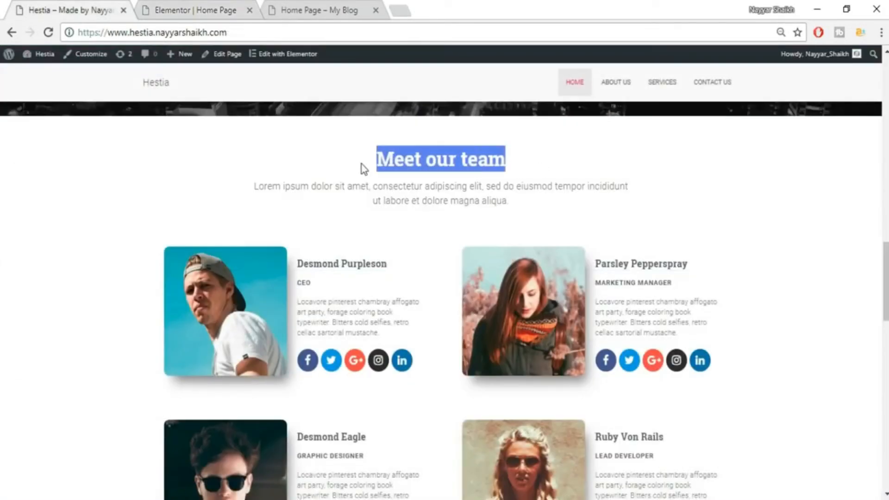
pyautogui.click(215, 8)
pyautogui.tripleClick(54, 200)
pyautogui.hotkey('ctrl', 'v')
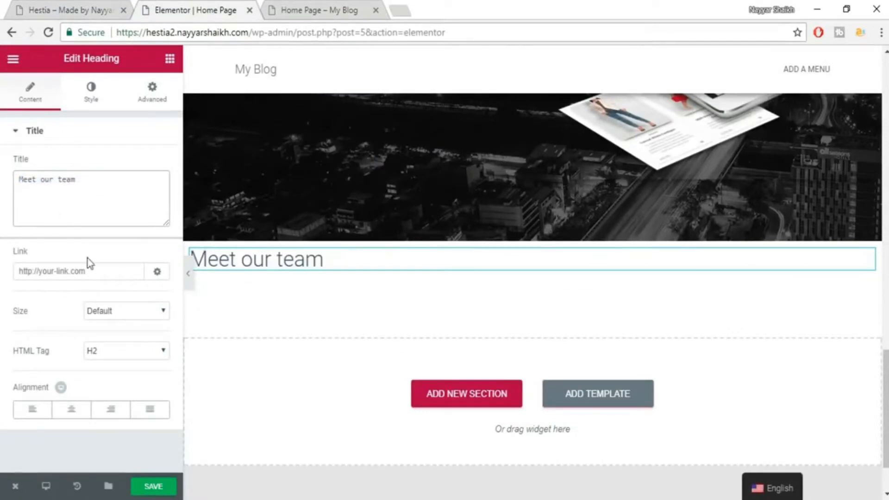
pyautogui.click(71, 409)
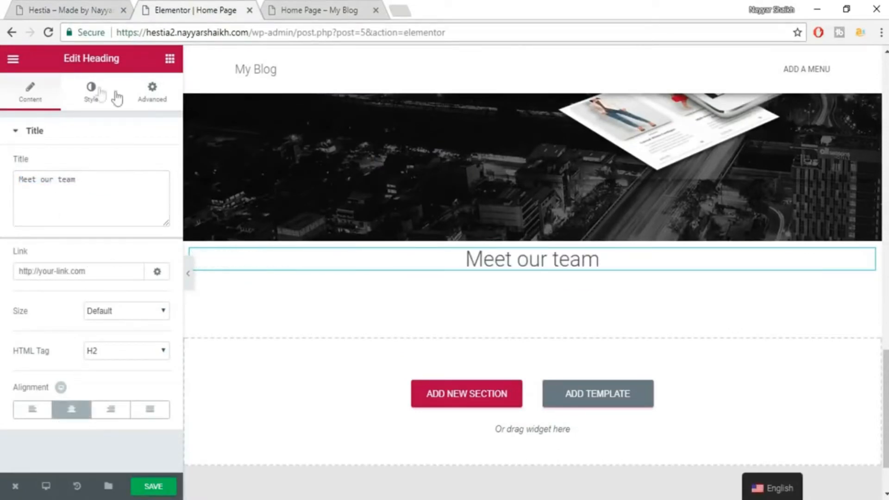
# Colour the Meet our team heading dark grey #54595f
pyautogui.click(90, 92)
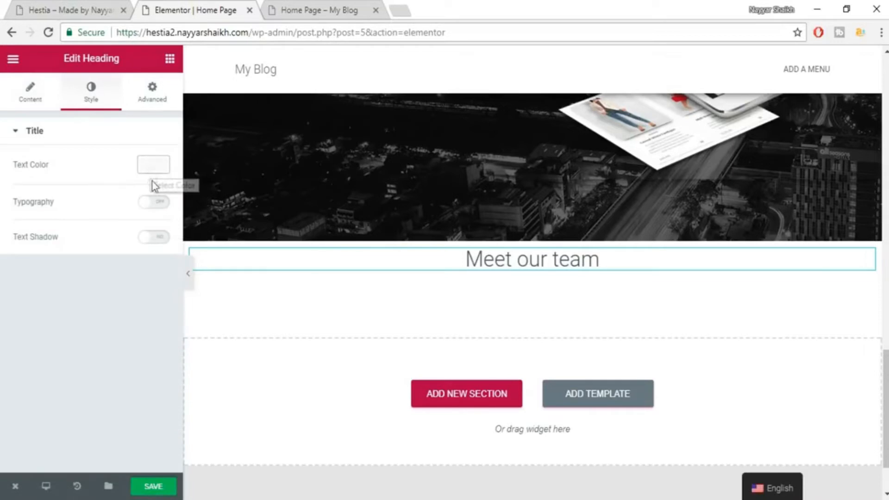
pyautogui.click(155, 168)
pyautogui.click(35, 315)
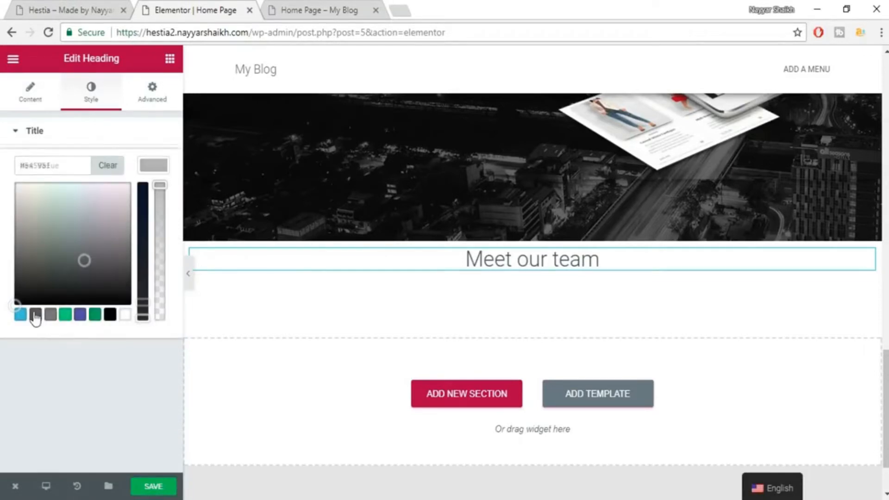
pyautogui.click(155, 167)
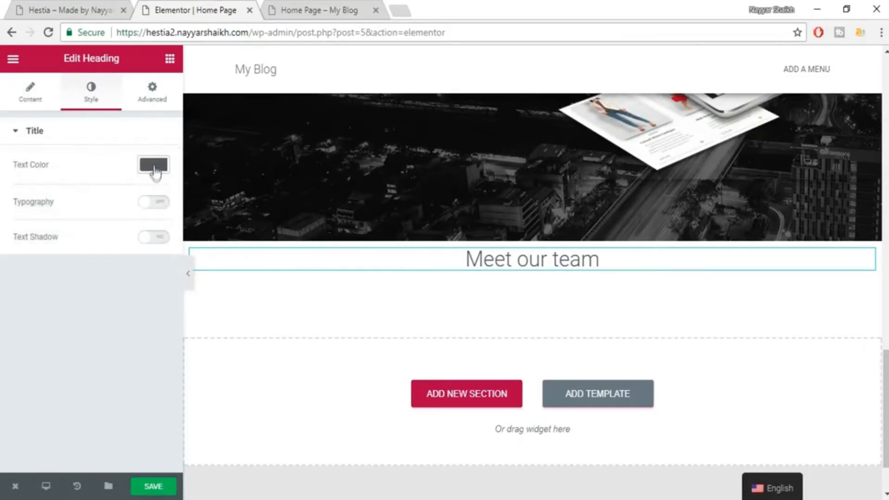
# Set the heading typography to 35 px Roboto Slab, weight 600
pyautogui.click(155, 204)
pyautogui.click(148, 249)
pyautogui.write('35')
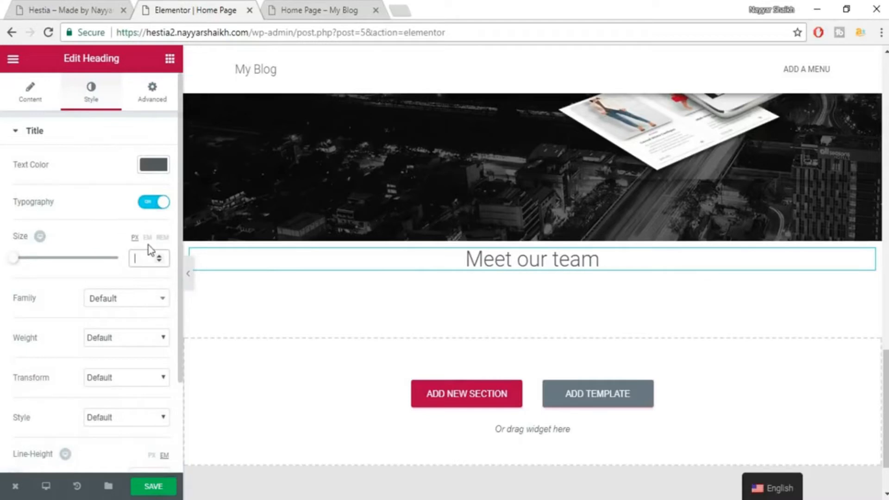
pyautogui.click(144, 305)
pyautogui.write('robo')
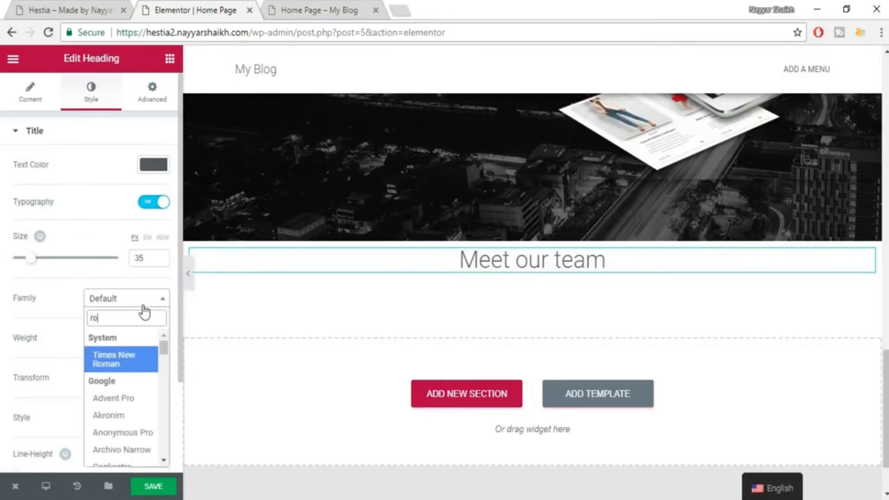
pyautogui.press('Down')
pyautogui.press('Down')
pyautogui.press('Down')
pyautogui.press('Return')
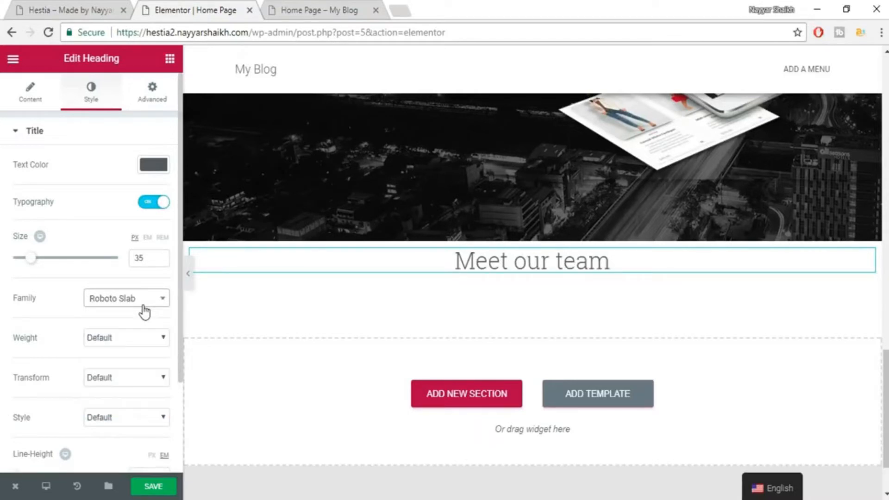
pyautogui.click(123, 340)
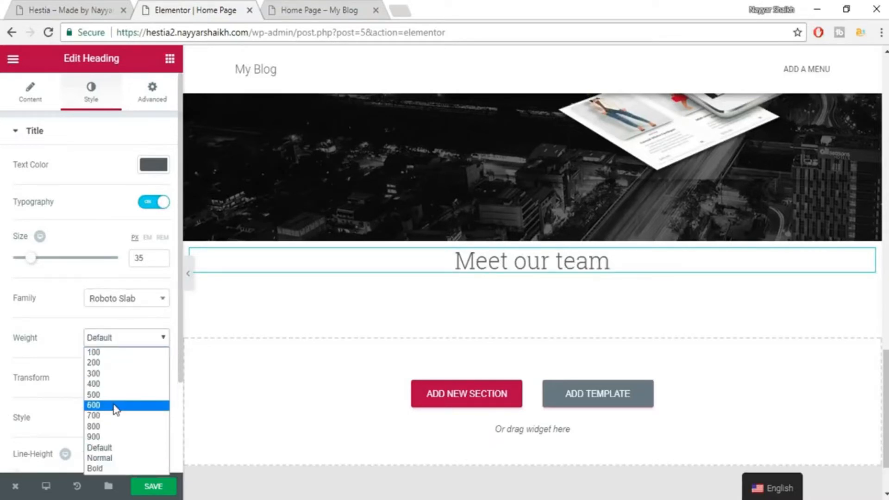
pyautogui.click(115, 407)
# Save the page and copy the intro paragraph text from the Hestia demo
pyautogui.scroll(-3, 139, 356)
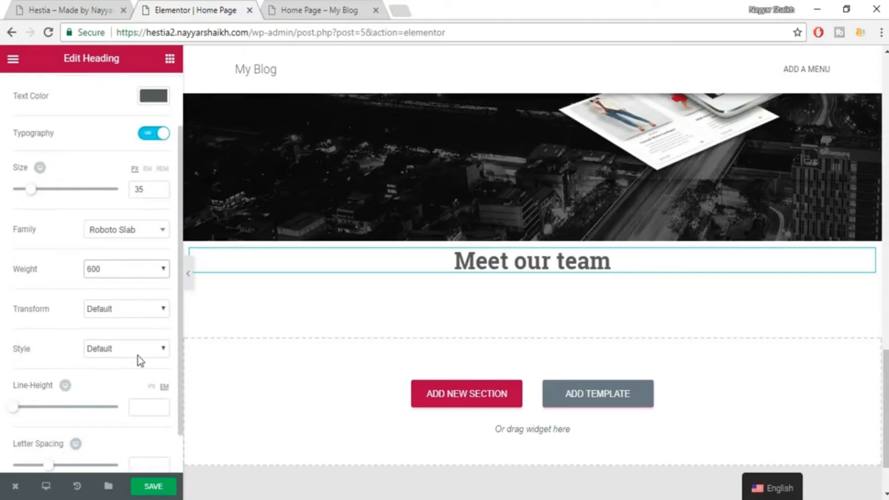
pyautogui.click(169, 484)
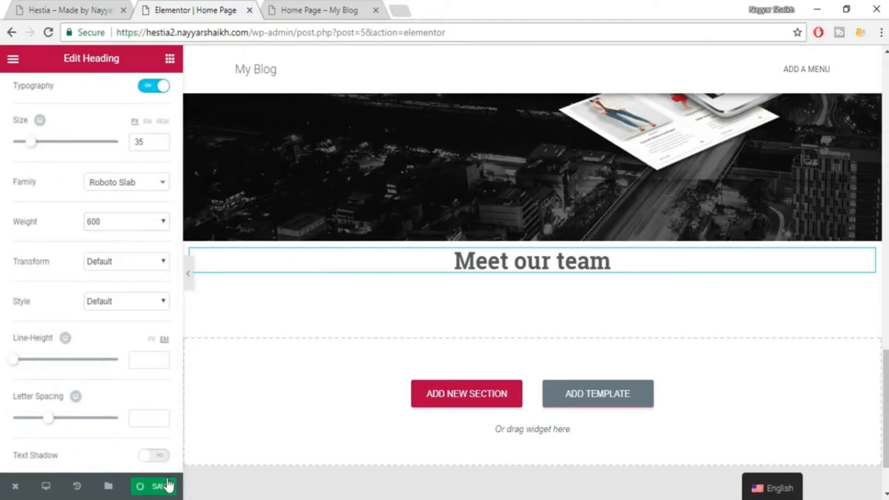
pyautogui.click(87, 4)
pyautogui.moveTo(254, 186); pyautogui.dragTo(521, 201)
pyautogui.hotkey('ctrl', 'c')
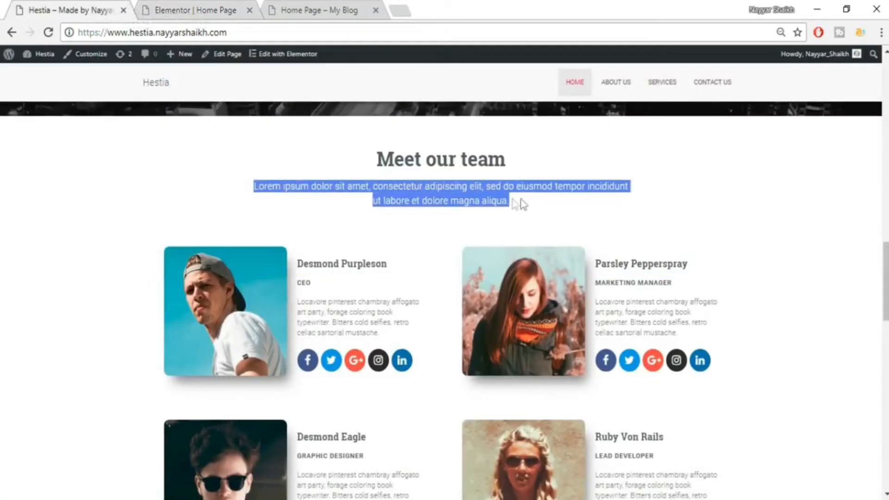
# Add a second centred heading below Meet our team containing the pasted Lorem ipsum text
pyautogui.click(206, 9)
pyautogui.click(170, 60)
pyautogui.moveTo(139, 174); pyautogui.dragTo(512, 294)
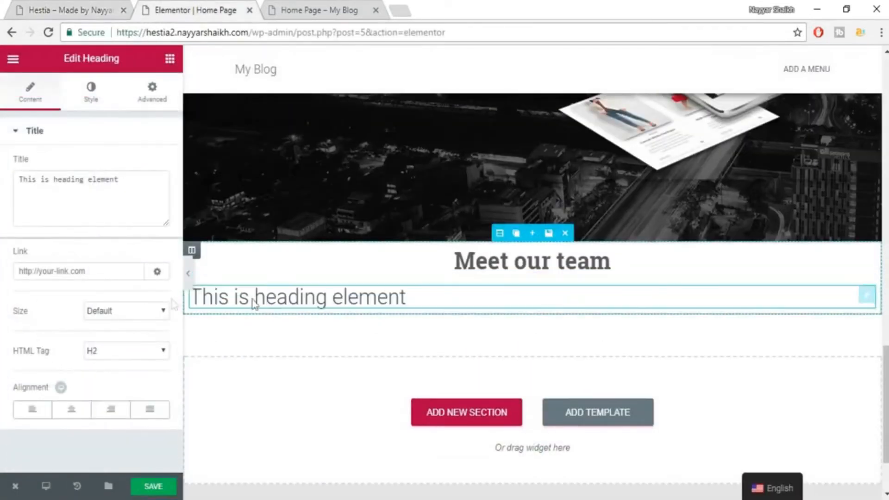
pyautogui.tripleClick(135, 204)
pyautogui.hotkey('ctrl', 'v')
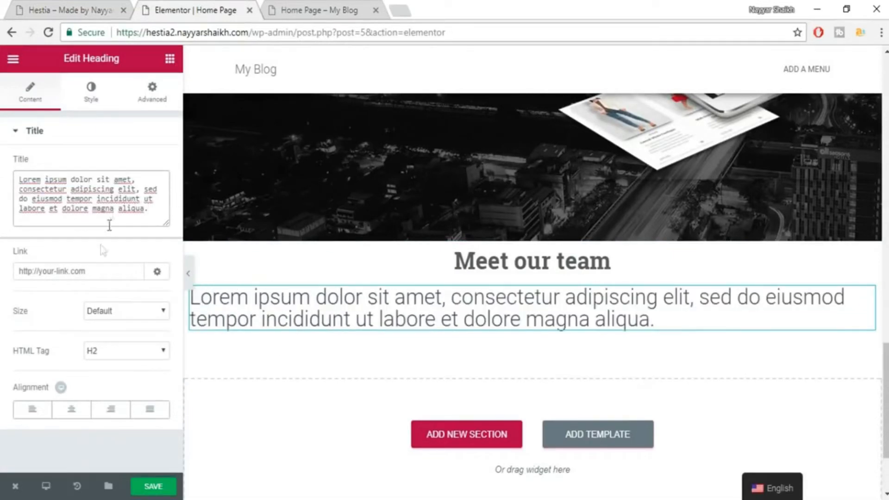
pyautogui.click(70, 409)
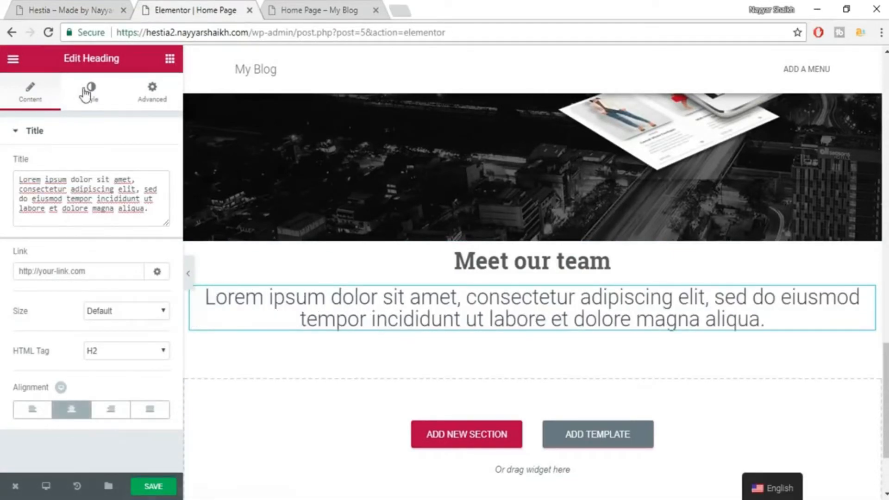
# Colour the Lorem ipsum text grey #7a7a7a
pyautogui.click(85, 95)
pyautogui.click(157, 168)
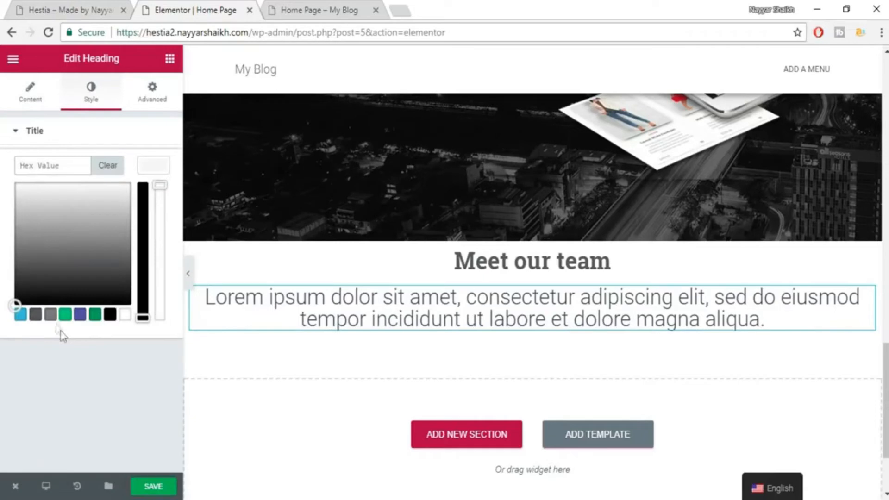
pyautogui.click(50, 316)
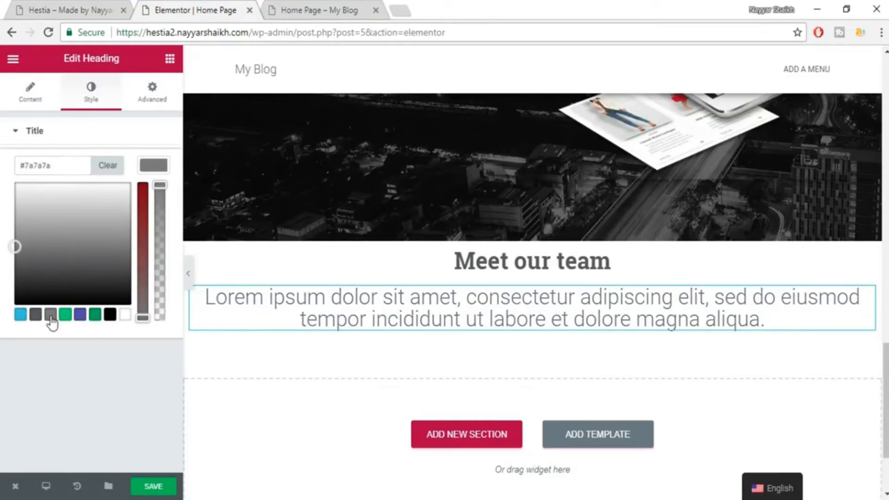
pyautogui.click(152, 166)
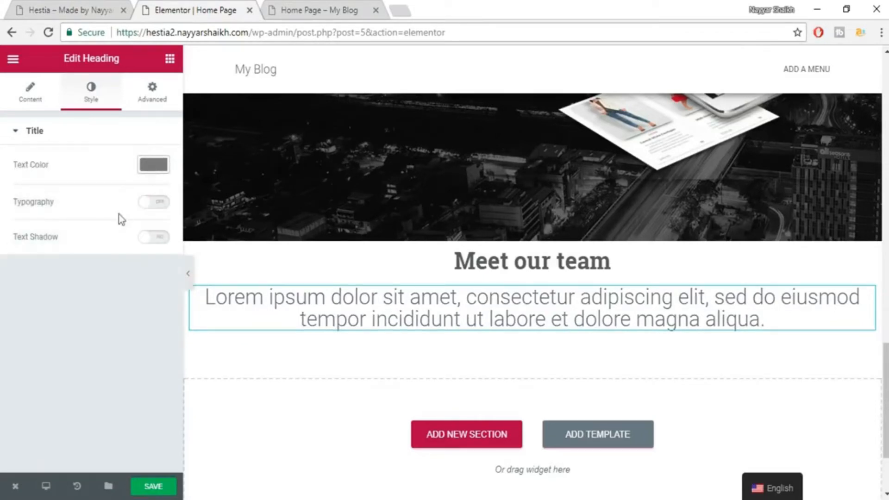
# Set the Lorem ipsum typography to 18 px Roboto, default weight, 1.4 line height
pyautogui.click(158, 203)
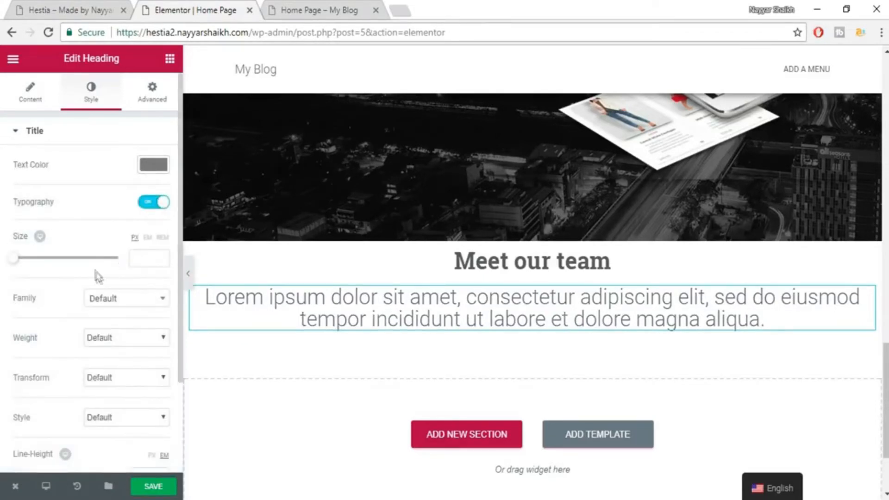
pyautogui.click(152, 258)
pyautogui.write('18')
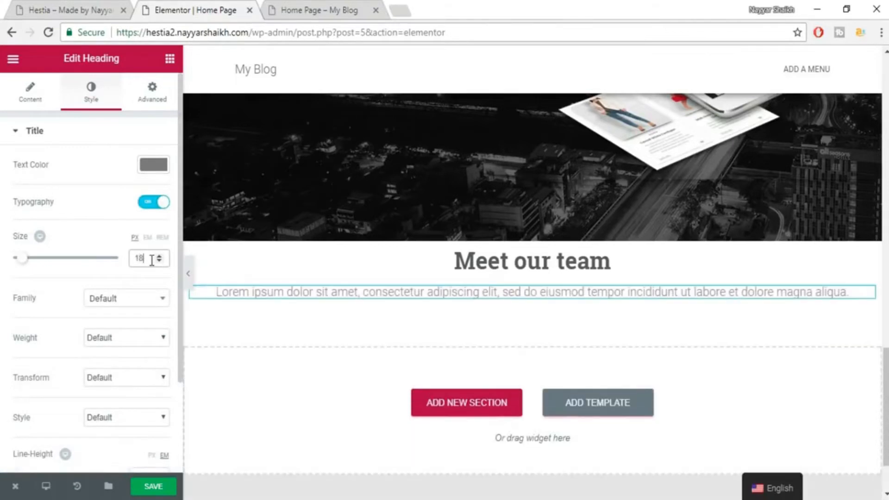
pyautogui.click(136, 303)
pyautogui.write('robo')
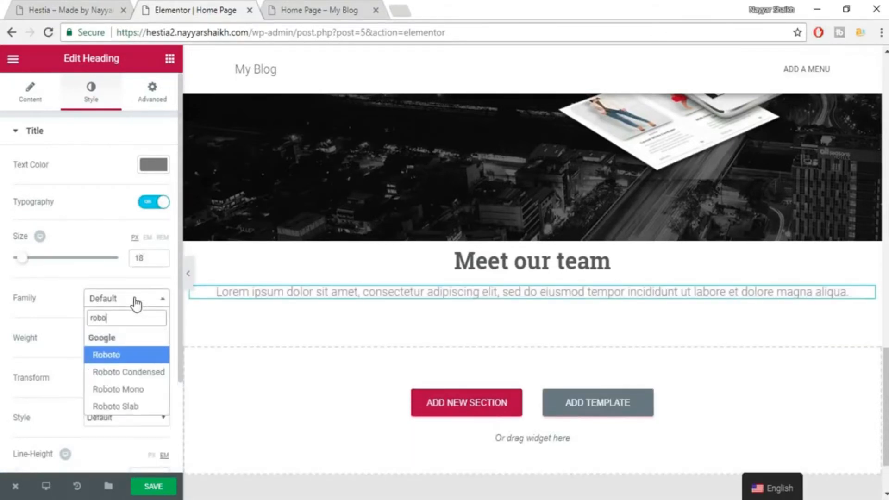
pyautogui.press('Return')
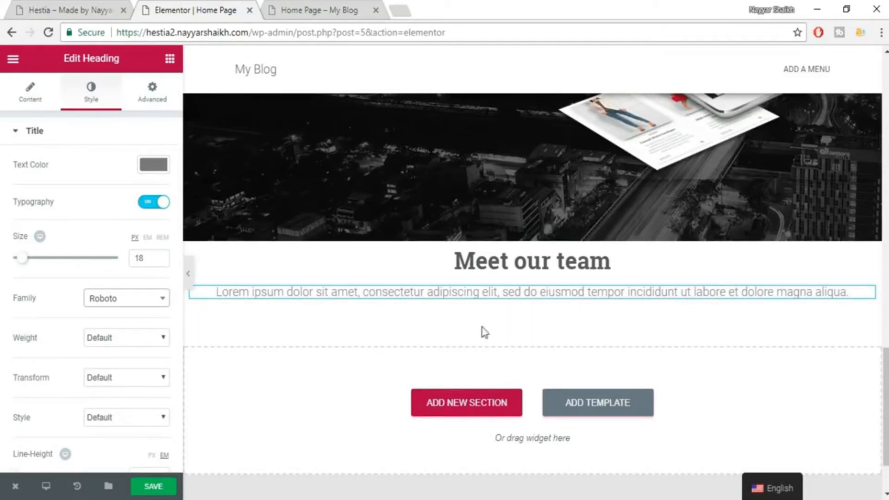
pyautogui.click(128, 344)
pyautogui.click(126, 343)
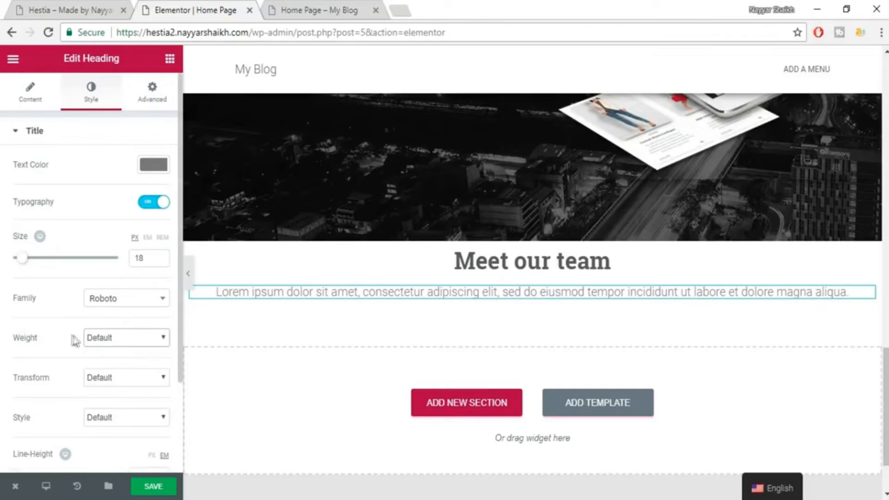
pyautogui.scroll(-3, 111, 352)
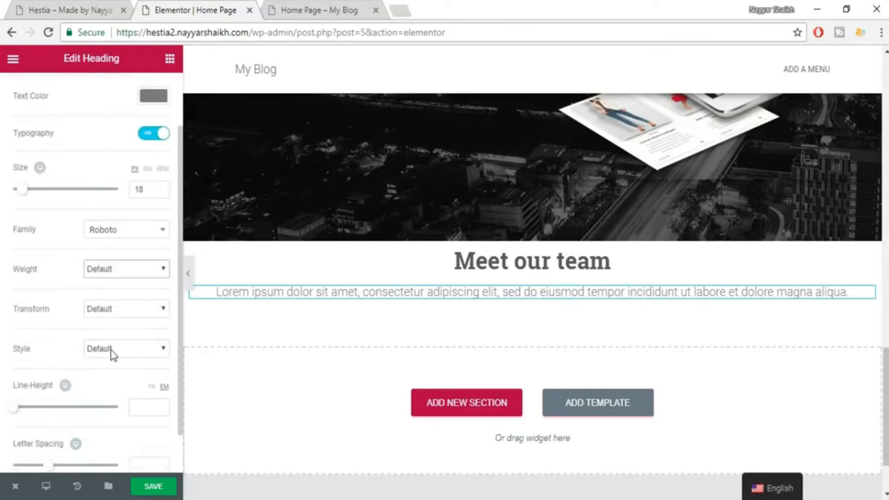
pyautogui.click(152, 365)
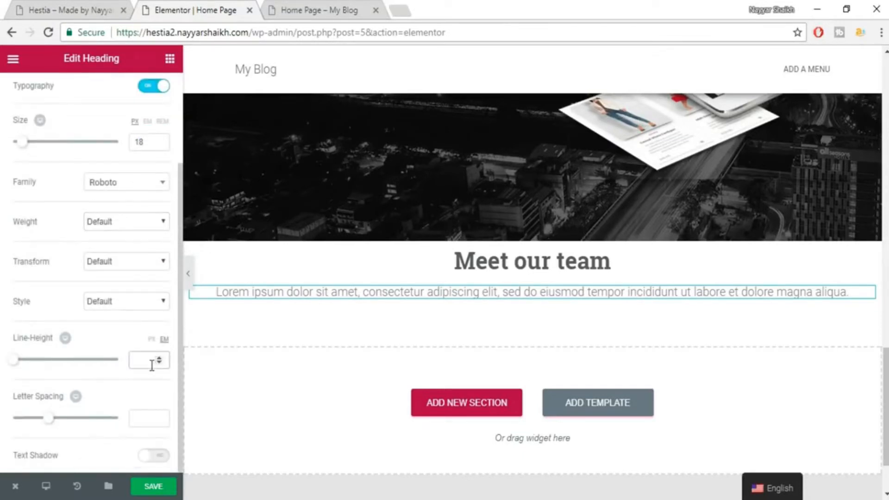
pyautogui.write('1.4')
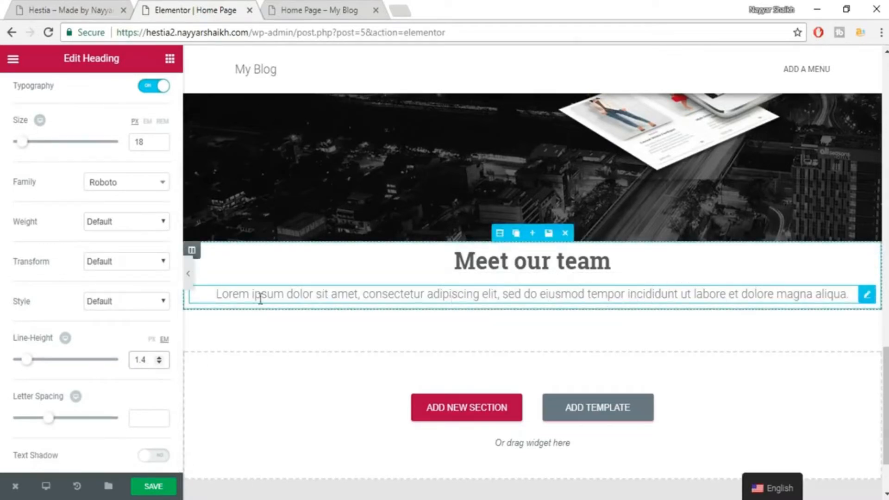
# Set unlinked 100 px right and left padding on the Lorem ipsum heading
pyautogui.scroll(3, 158, 169)
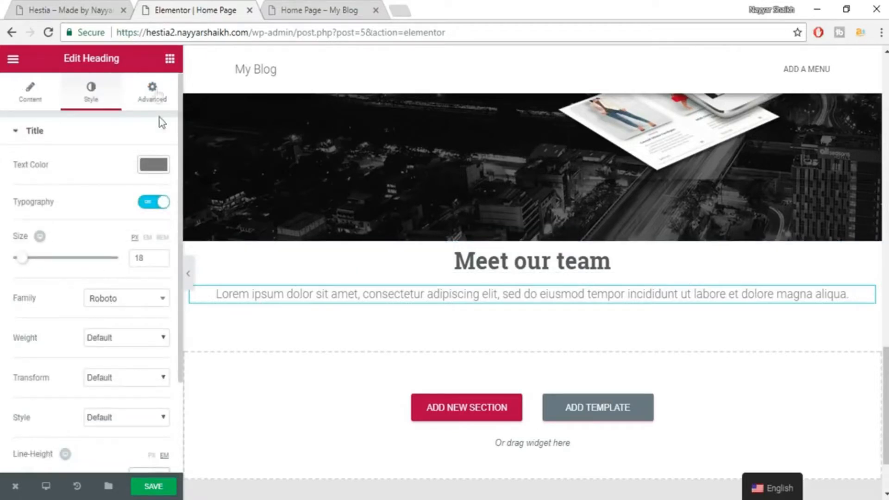
pyautogui.click(152, 90)
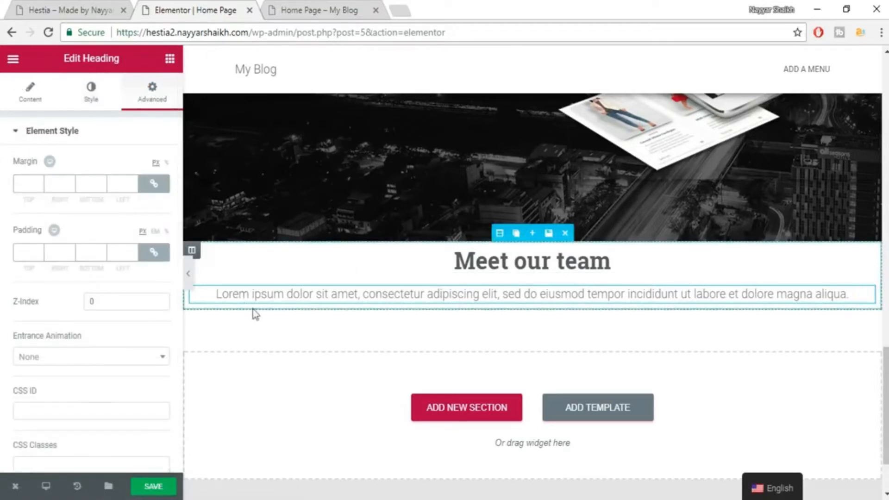
pyautogui.click(153, 252)
pyautogui.doubleClick(54, 252)
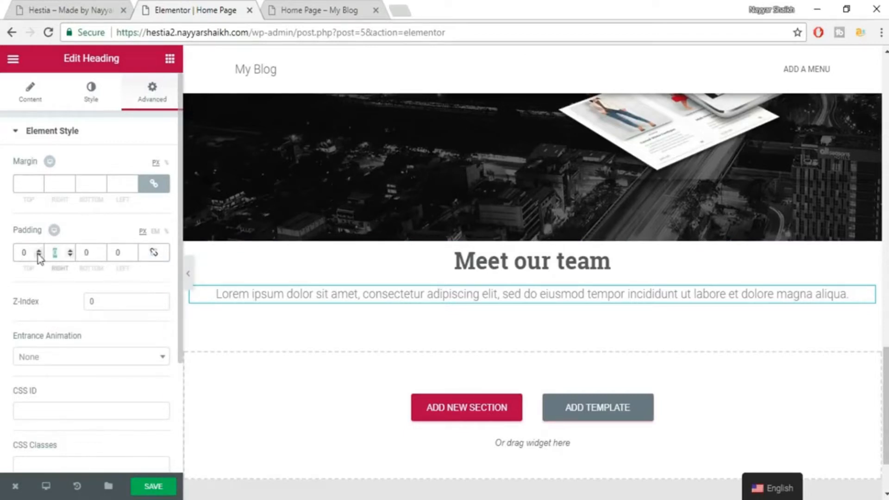
pyautogui.write('100')
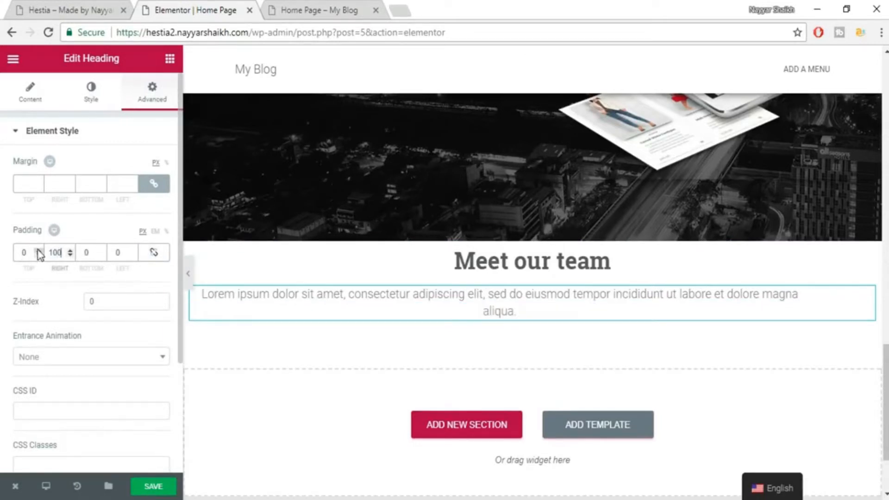
pyautogui.doubleClick(114, 253)
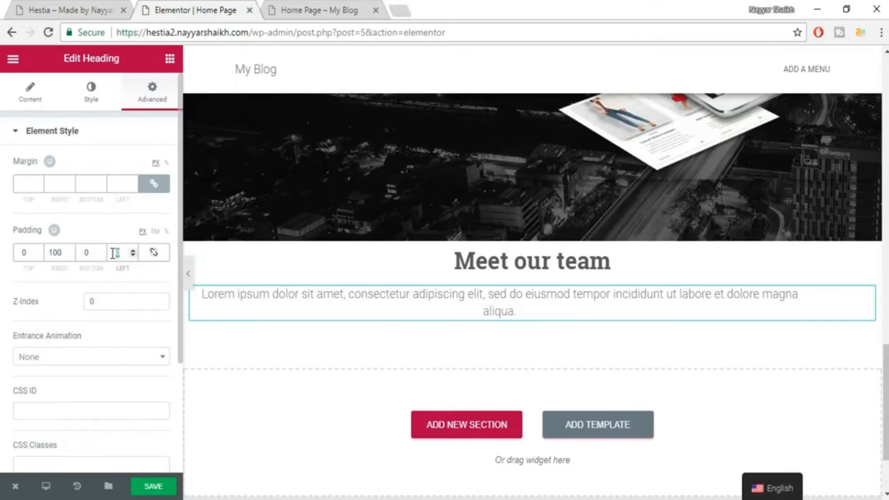
pyautogui.write('100')
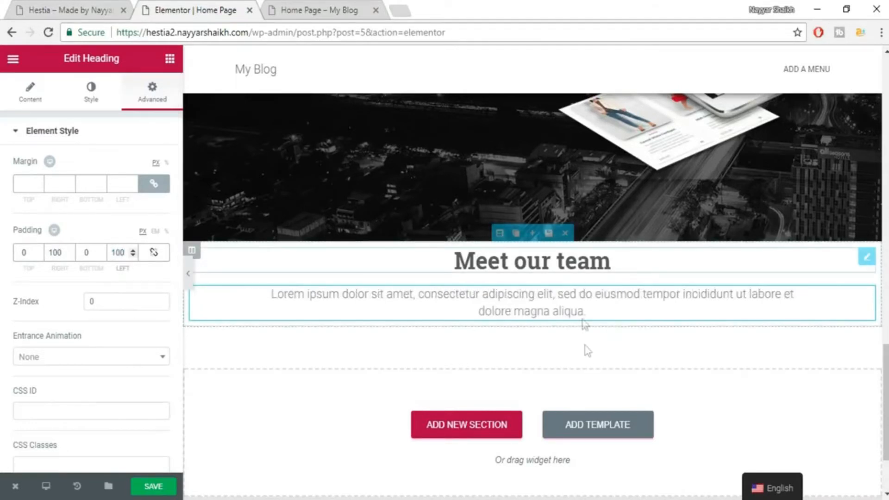
pyautogui.click(499, 232)
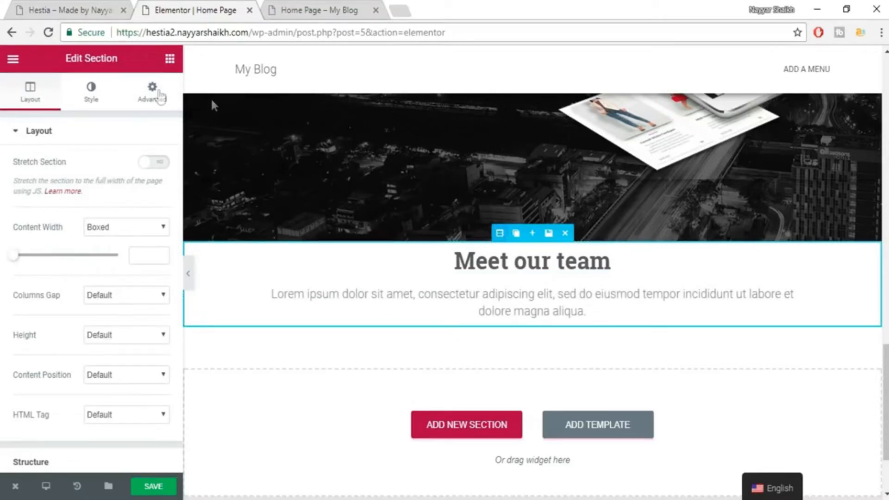
# Give the Meet our team section 80 px top padding and save with Ctrl+S
pyautogui.click(152, 90)
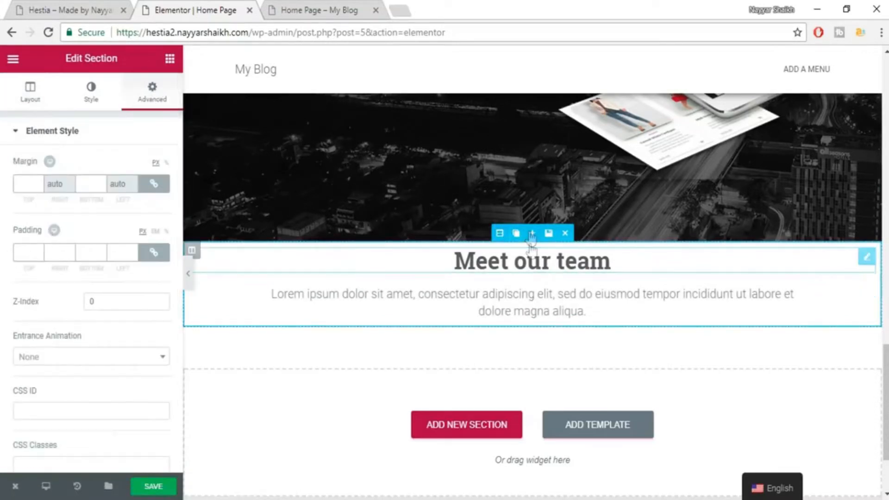
pyautogui.click(155, 255)
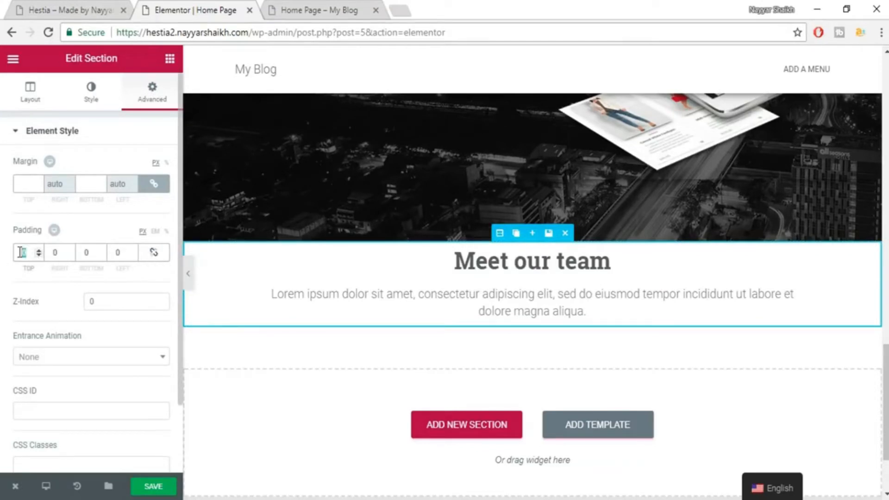
pyautogui.write('80')
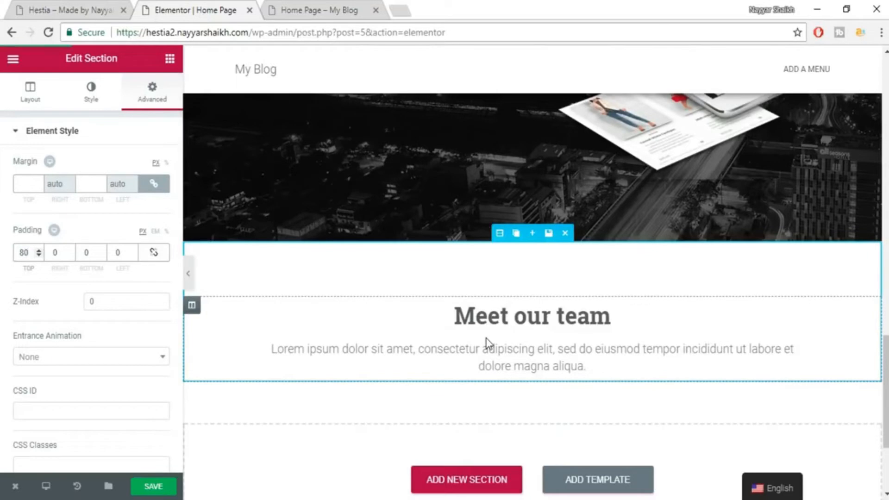
pyautogui.hotkey('ctrl', 's')
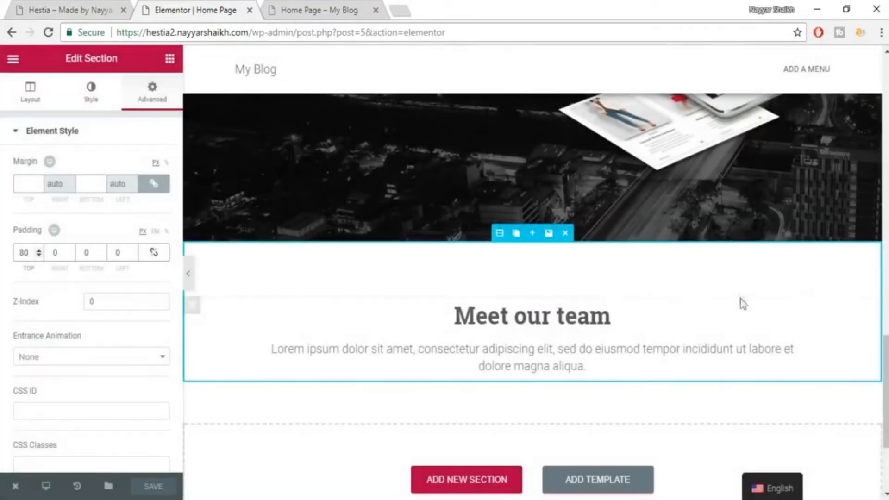
pyautogui.scroll(-3, 717, 310)
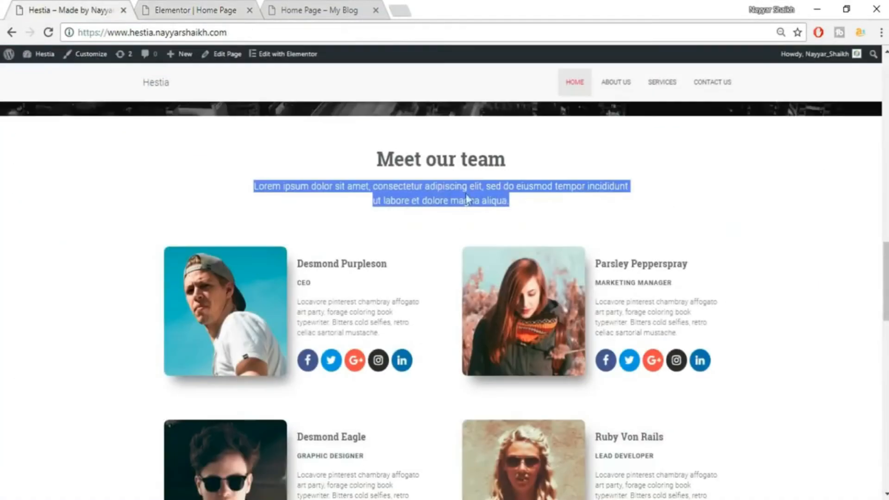
# Drag a two-column Inner Section below the intro paragraph, comparing against the Hestia team layout
pyautogui.click(454, 187)
pyautogui.scroll(-2, 454, 217)
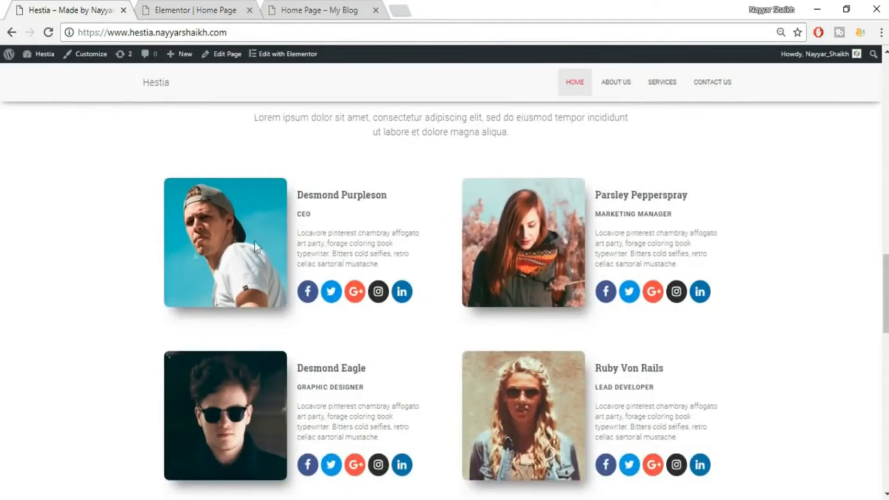
pyautogui.click(187, 6)
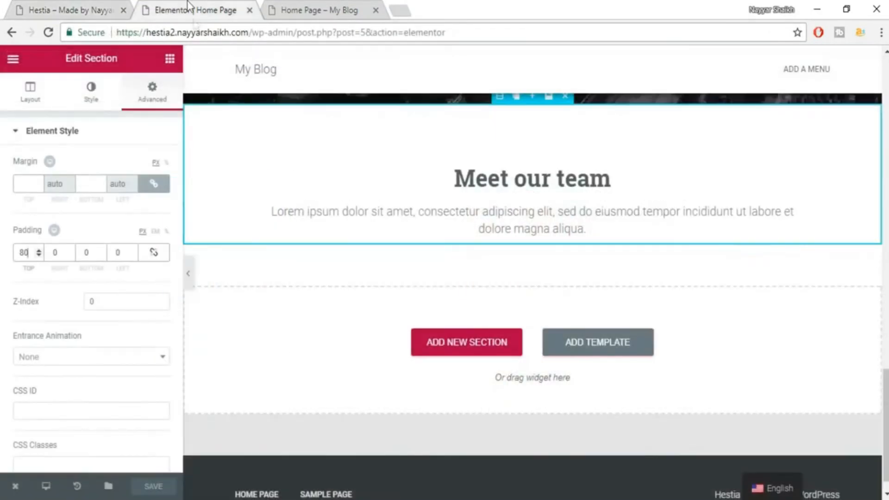
pyautogui.click(170, 59)
pyautogui.moveTo(46, 160); pyautogui.dragTo(558, 232)
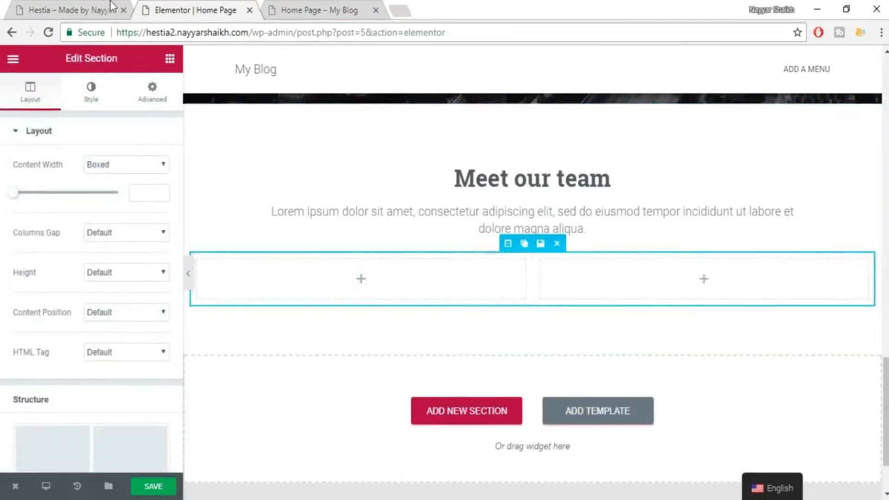
pyautogui.click(78, 10)
pyautogui.click(199, 9)
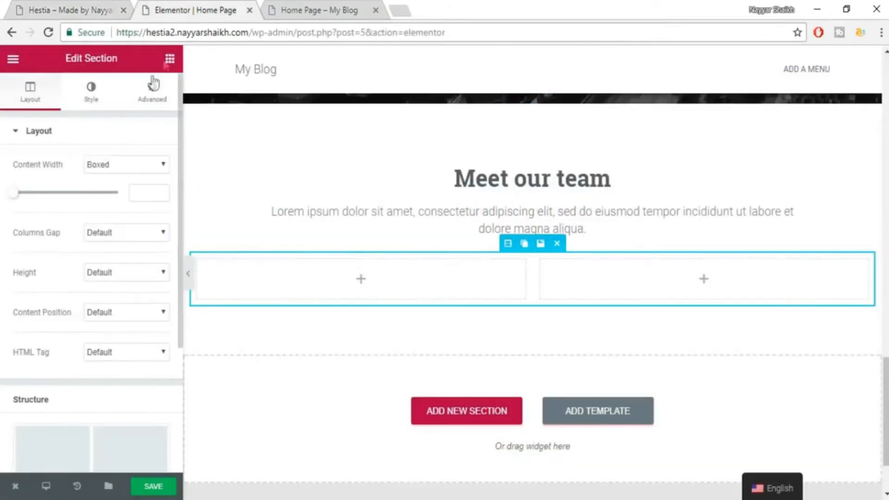
pyautogui.click(170, 59)
# Place an Image widget in the left column and upload and insert 1.jpg into it
pyautogui.moveTo(52, 223); pyautogui.dragTo(374, 290)
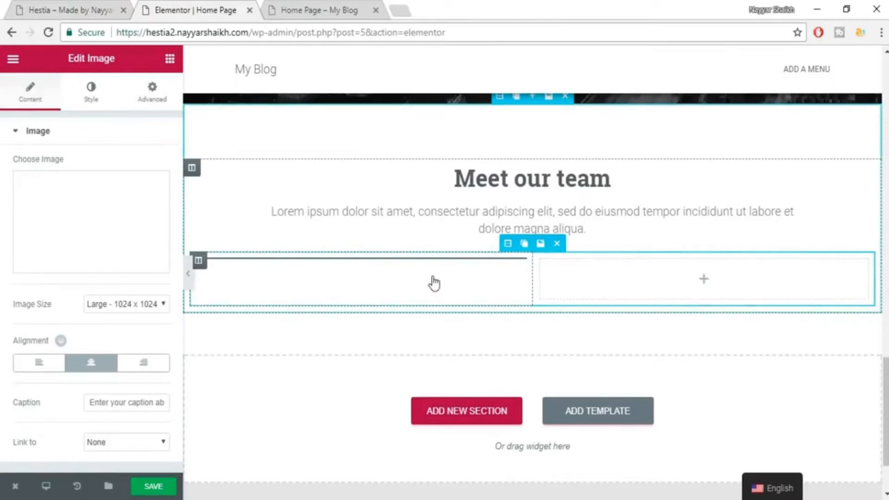
pyautogui.click(103, 222)
pyautogui.click(54, 115)
pyautogui.click(459, 287)
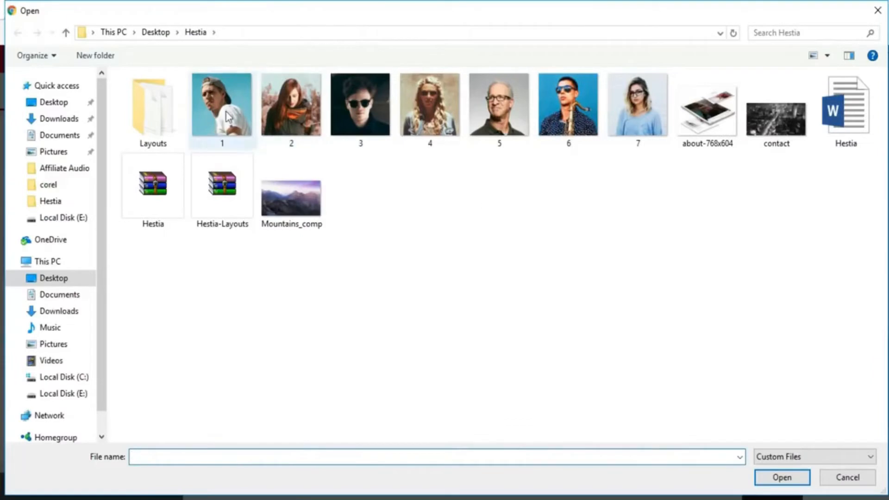
pyautogui.click(221, 106)
pyautogui.click(782, 479)
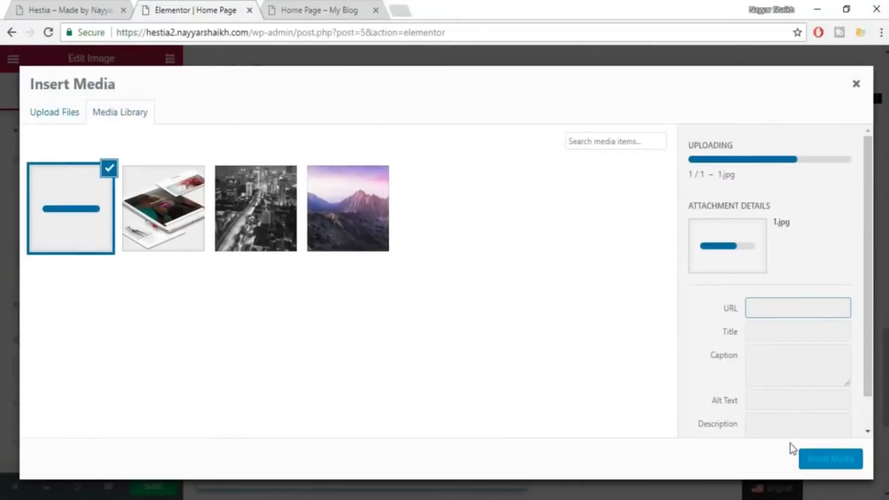
pyautogui.click(831, 459)
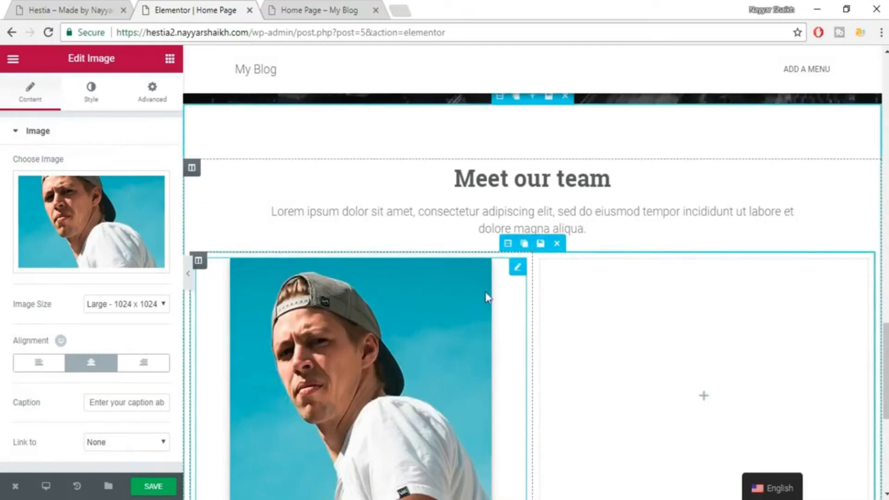
pyautogui.scroll(-3, 488, 305)
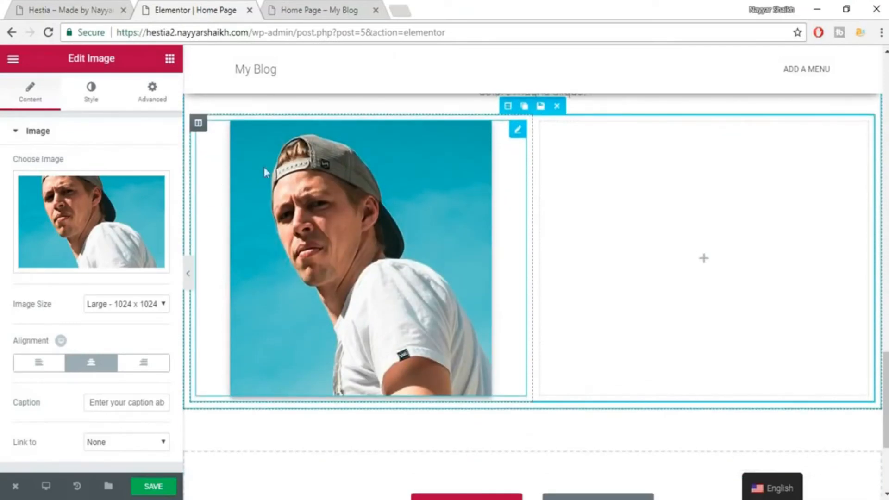
# Add two more columns to the team row for four in total, checking the Hestia layout
pyautogui.click(85, 4)
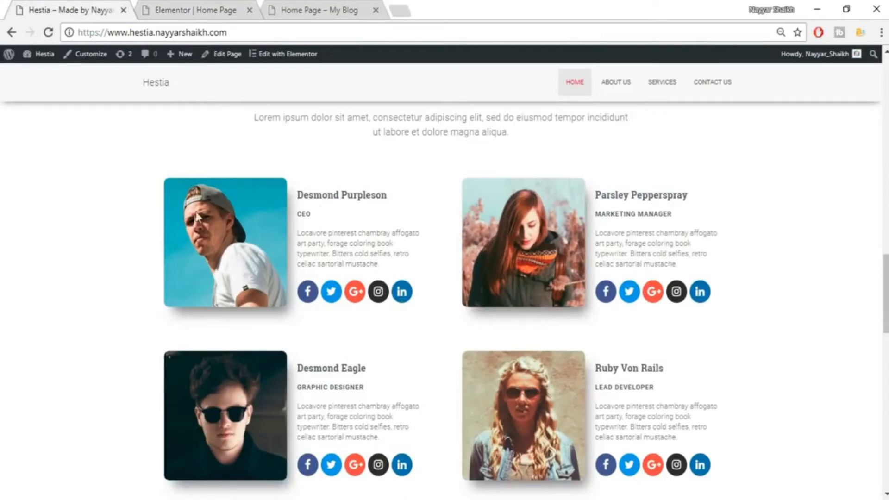
pyautogui.click(213, 6)
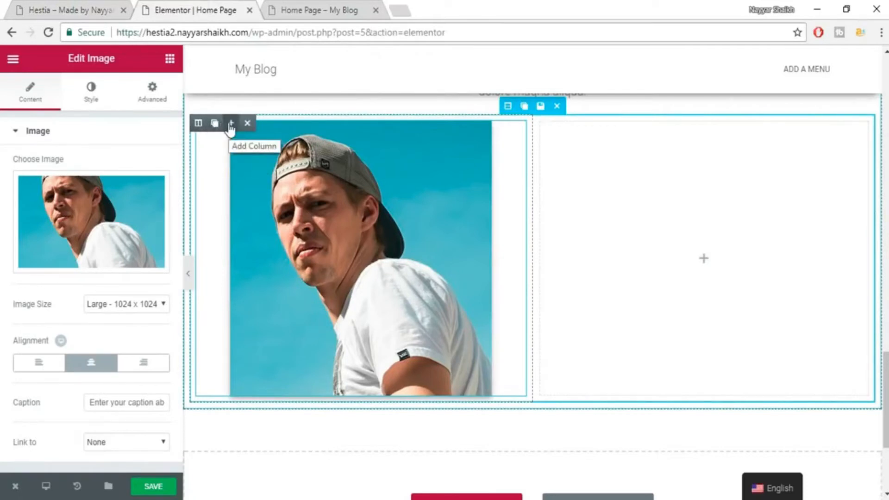
pyautogui.click(230, 125)
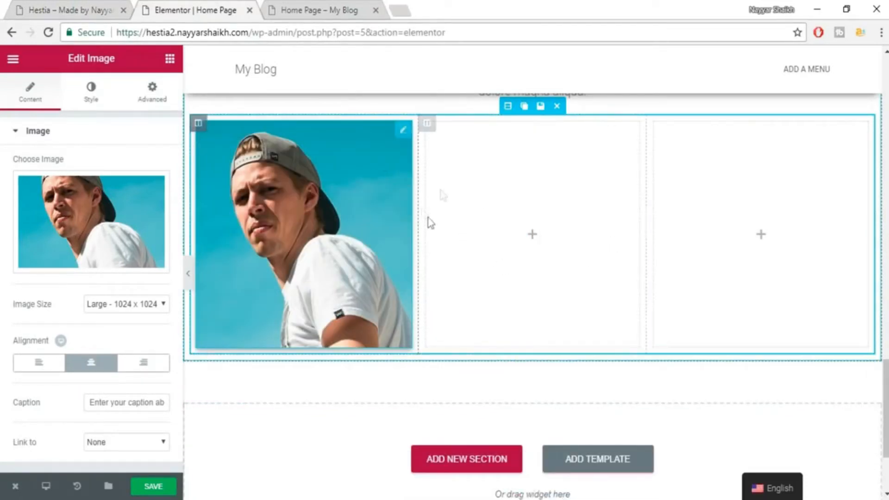
pyautogui.scroll(3, 494, 211)
pyautogui.scroll(-1, 517, 280)
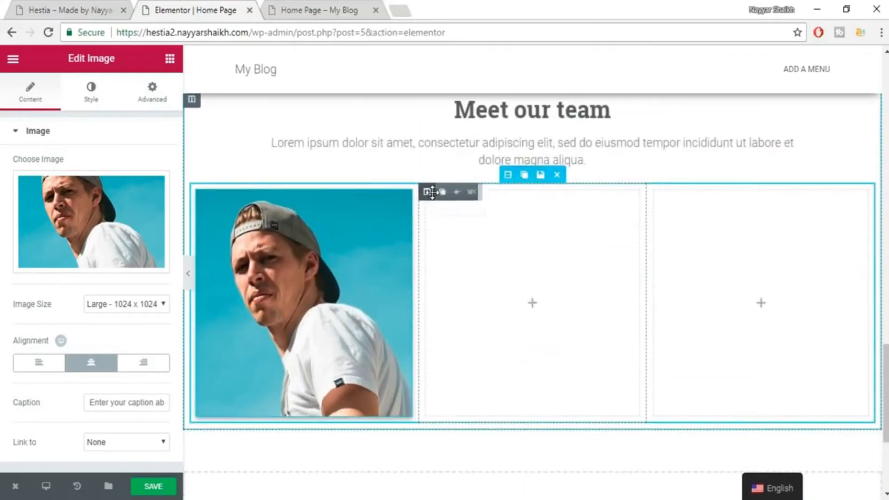
pyautogui.click(104, 8)
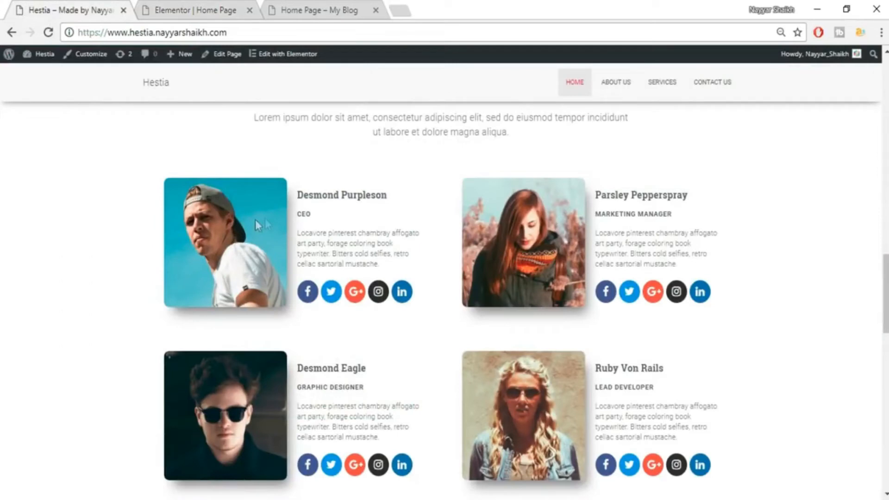
pyautogui.click(183, 6)
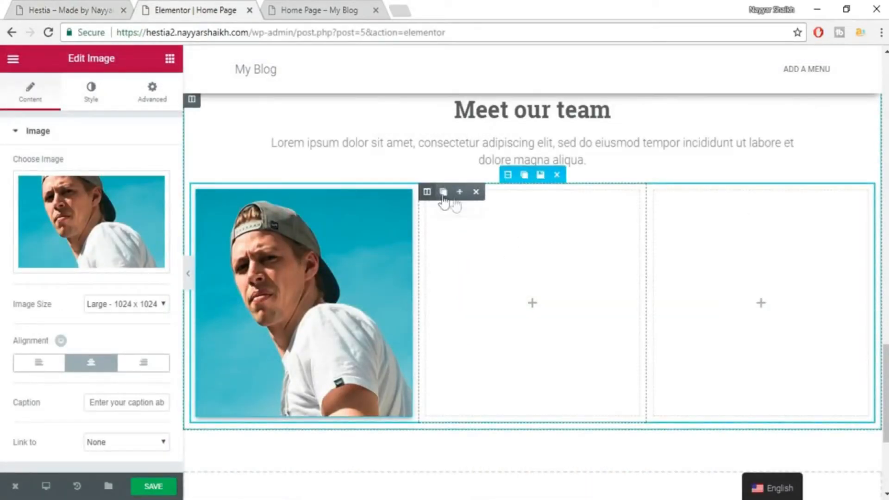
pyautogui.click(459, 193)
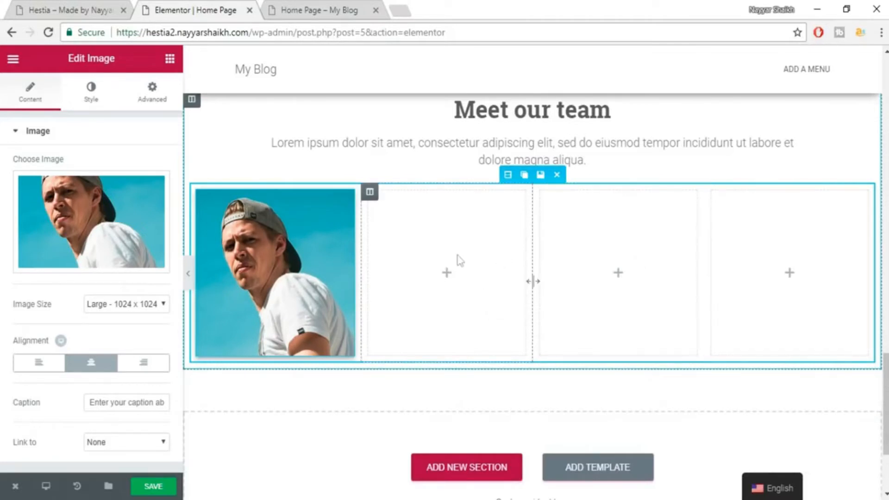
pyautogui.click(103, 9)
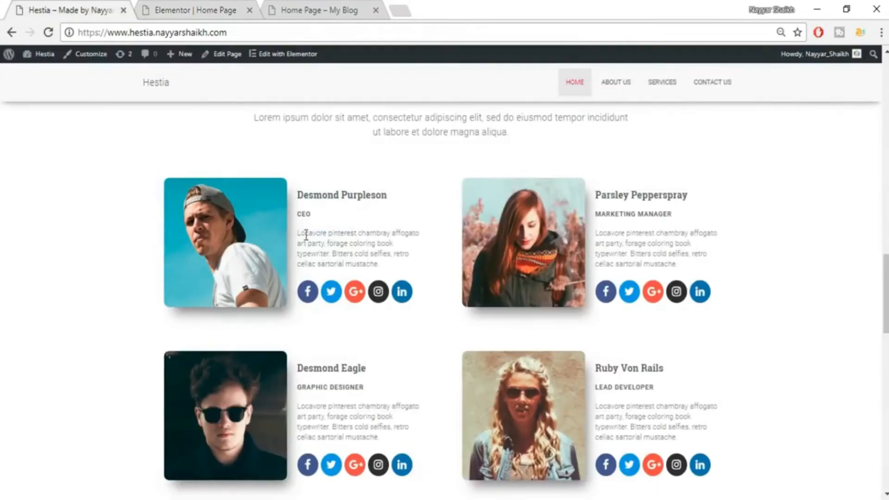
pyautogui.click(173, 6)
pyautogui.click(169, 58)
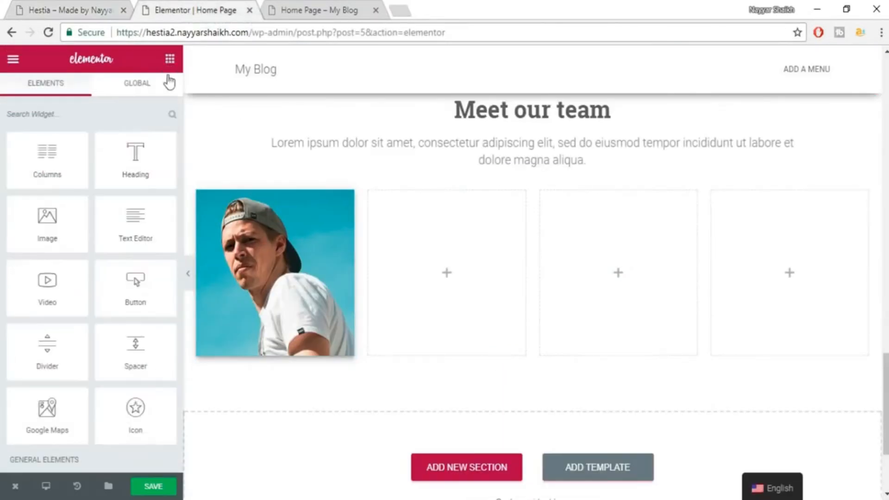
# Add a heading to column two and paste in the name 'Desmond Purpleson' from the live Hestia page
pyautogui.moveTo(143, 171); pyautogui.dragTo(463, 269)
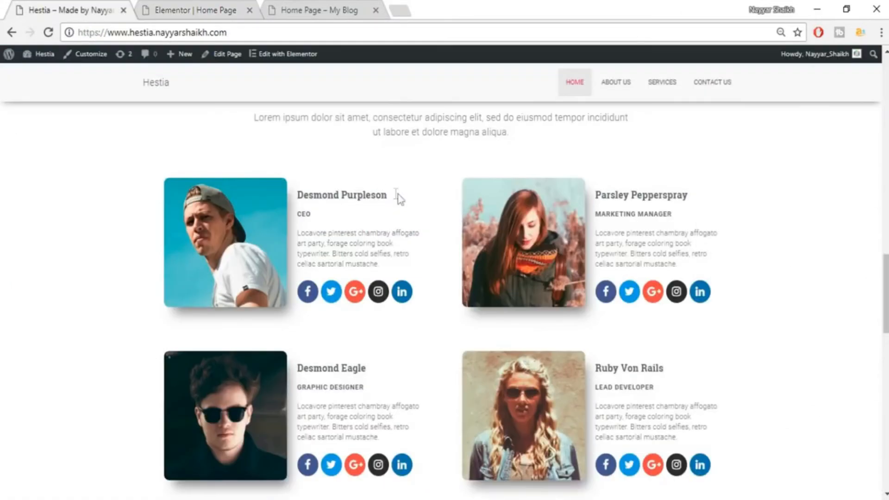
pyautogui.moveTo(393, 195); pyautogui.dragTo(274, 204)
pyautogui.hotkey('ctrl', 'c')
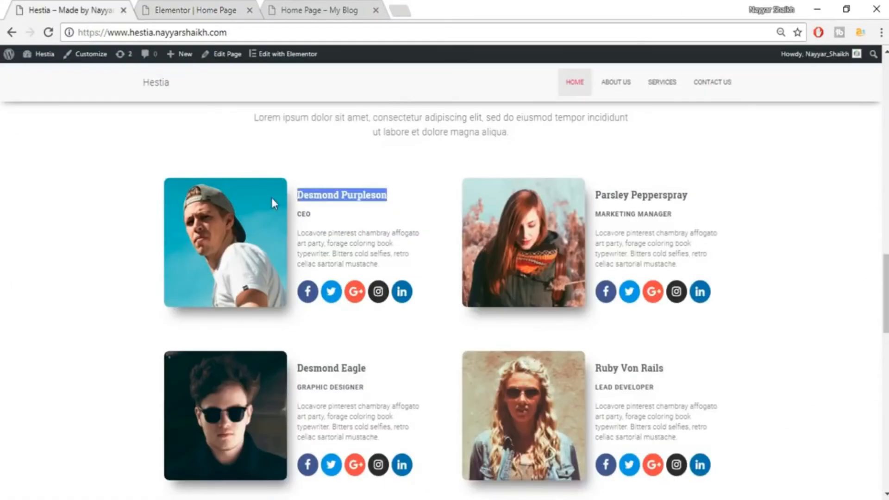
pyautogui.click(208, 6)
pyautogui.tripleClick(49, 199)
pyautogui.hotkey('ctrl', 'v')
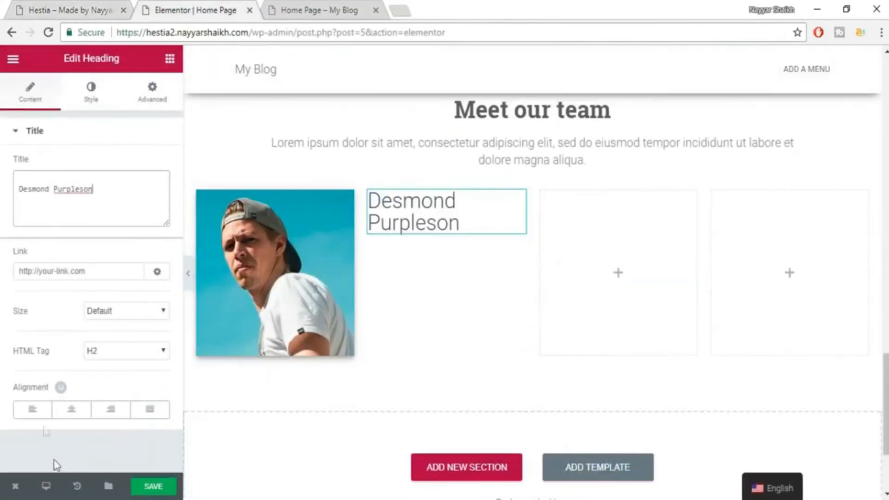
pyautogui.click(89, 94)
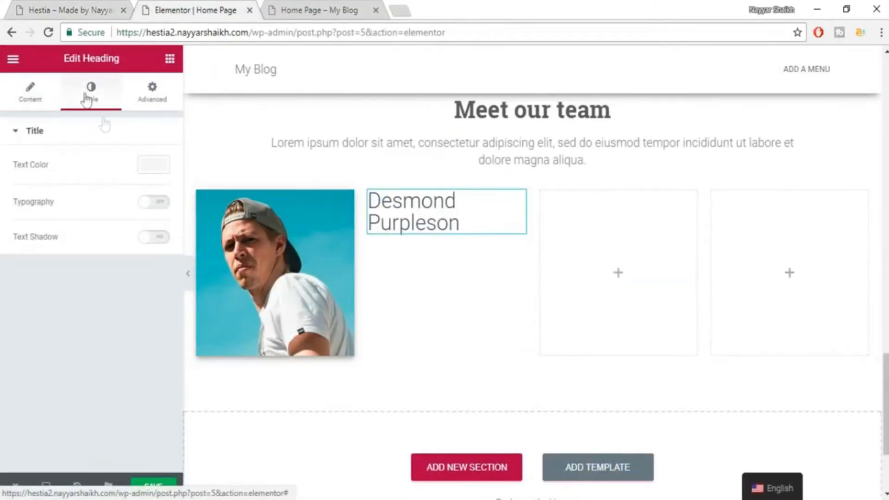
# Make the name heading dark grey with custom typography at size 18
pyautogui.click(153, 165)
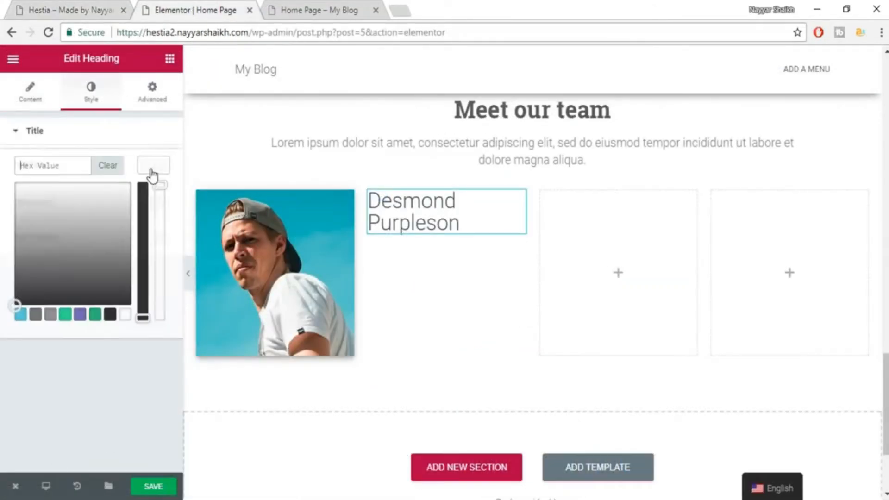
pyautogui.click(36, 315)
pyautogui.click(158, 168)
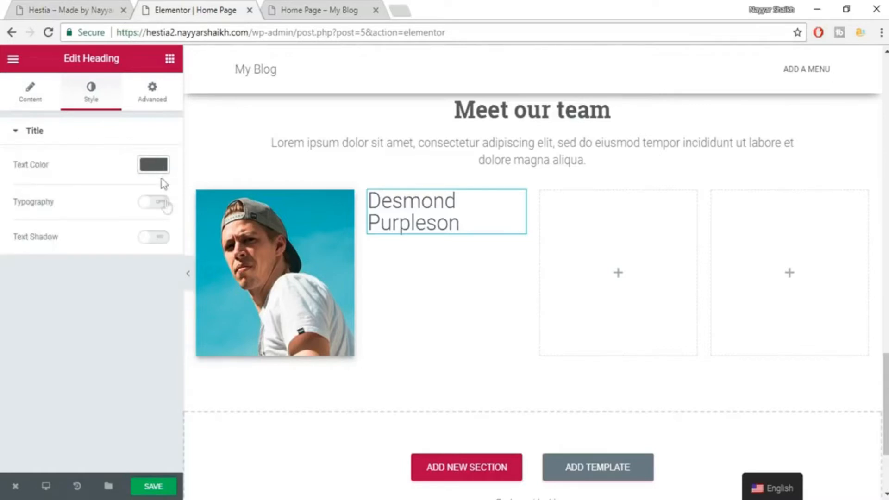
pyautogui.click(158, 204)
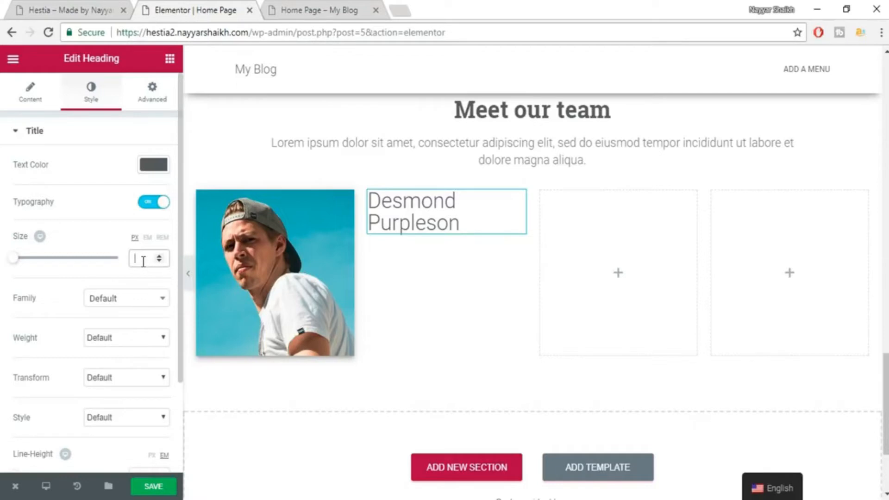
pyautogui.write('18')
# Set the name heading's font to Roboto Slab at weight 600
pyautogui.click(124, 309)
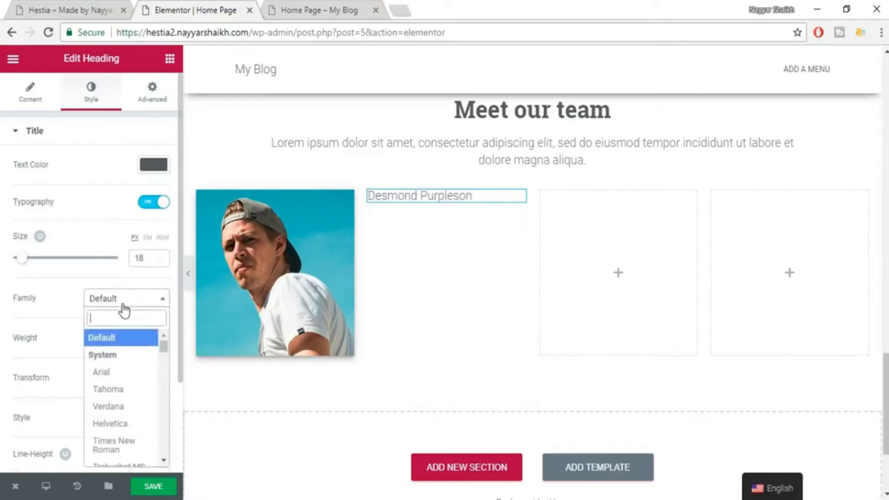
pyautogui.write('robot')
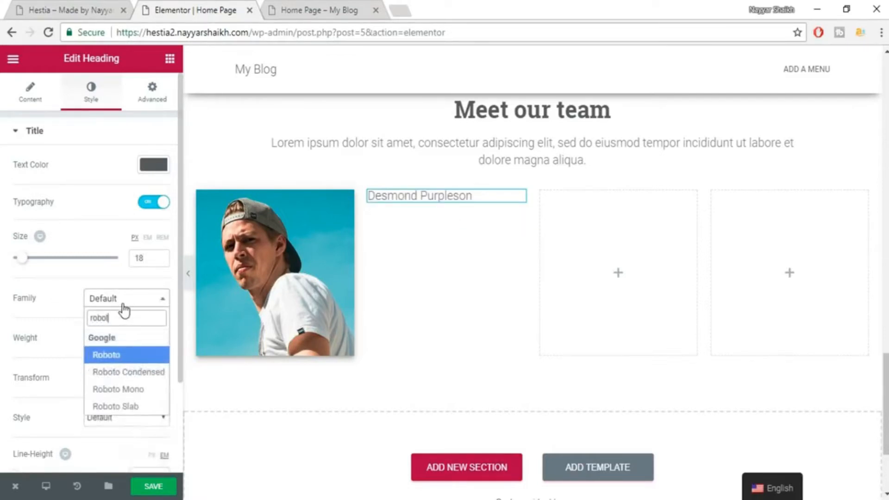
pyautogui.press('Down')
pyautogui.press('Down')
pyautogui.press('Down')
pyautogui.press('Return')
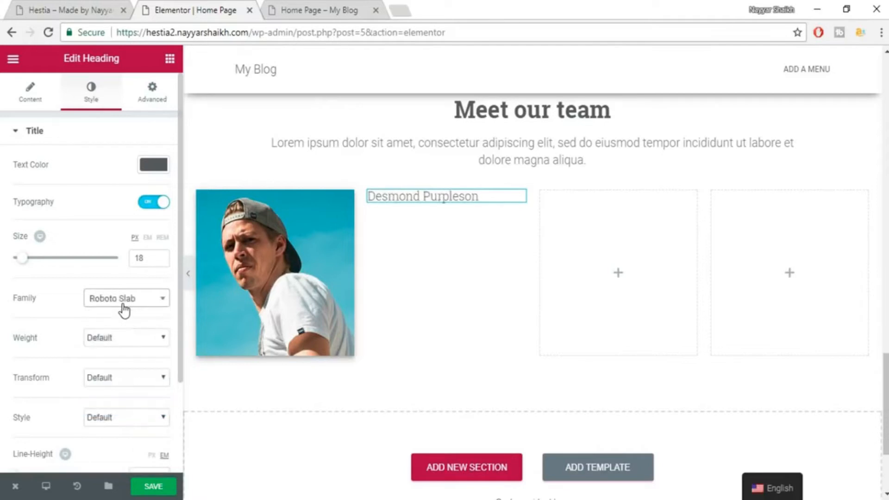
pyautogui.click(133, 337)
pyautogui.click(121, 410)
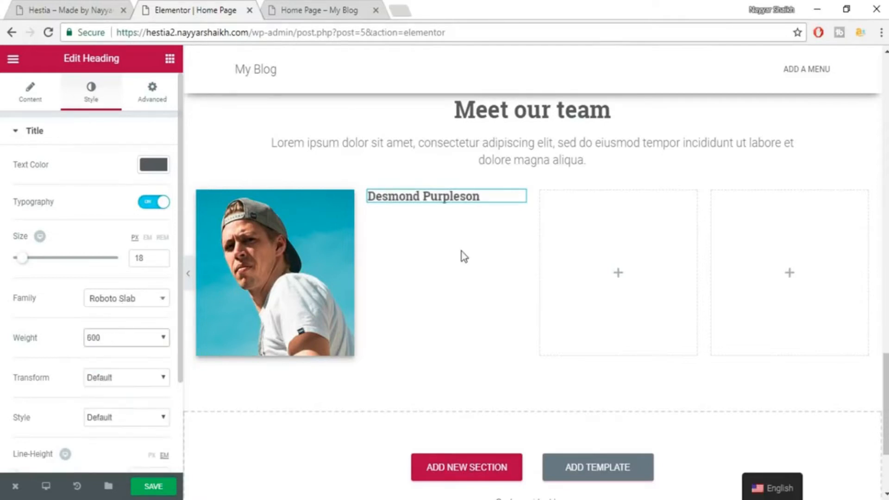
# Compare the styled name heading against the live Hestia team page
pyautogui.click(93, 6)
pyautogui.click(313, 213)
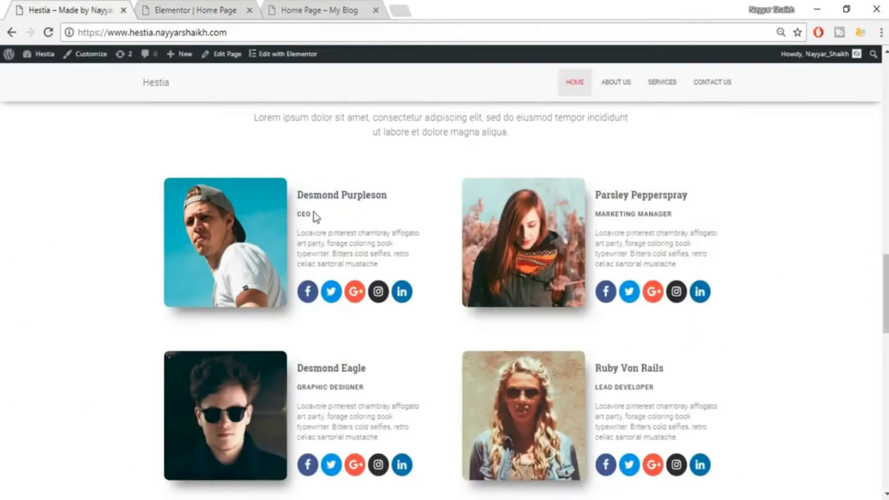
pyautogui.click(202, 9)
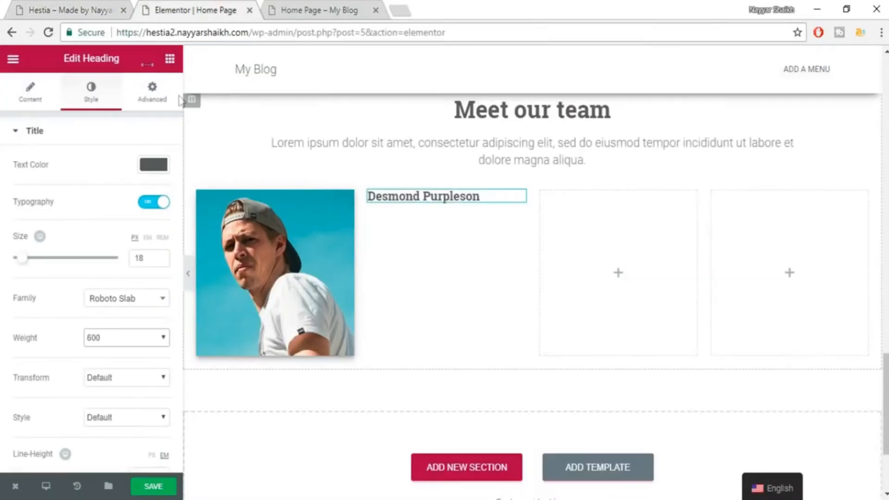
pyautogui.click(170, 59)
# Add a heading below Desmond Purpleson and set its text to 'CEO'
pyautogui.moveTo(135, 158); pyautogui.dragTo(440, 264)
pyautogui.moveTo(435, 214); pyautogui.dragTo(426, 232)
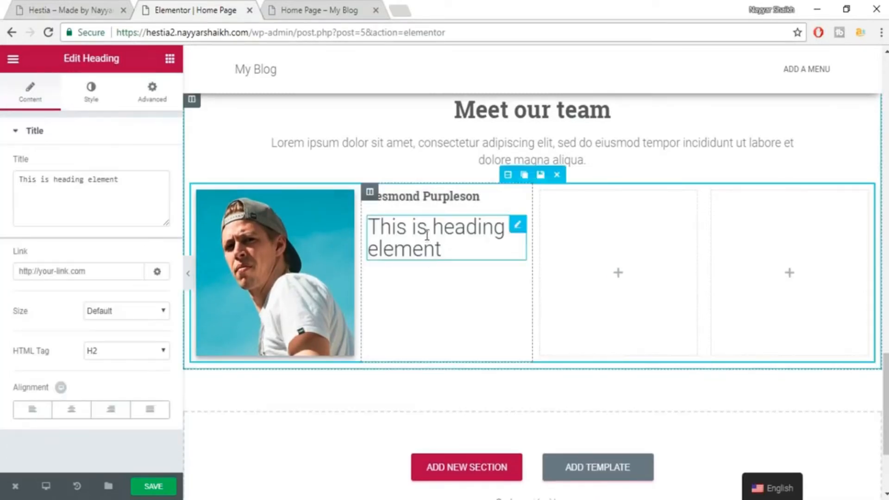
pyautogui.click(2, 7)
pyautogui.click(48, 5)
pyautogui.moveTo(320, 231); pyautogui.dragTo(295, 191)
pyautogui.hotkey('ctrl', 'Tab')
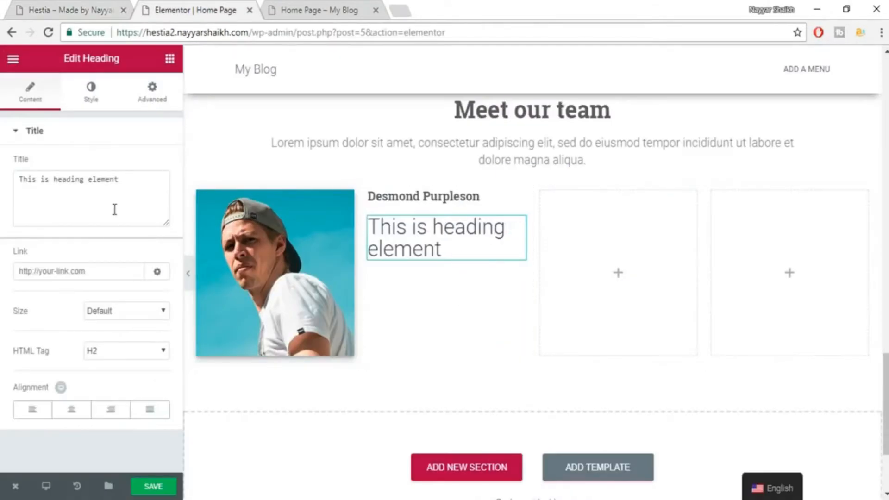
pyautogui.tripleClick(121, 192)
pyautogui.write('CEO')
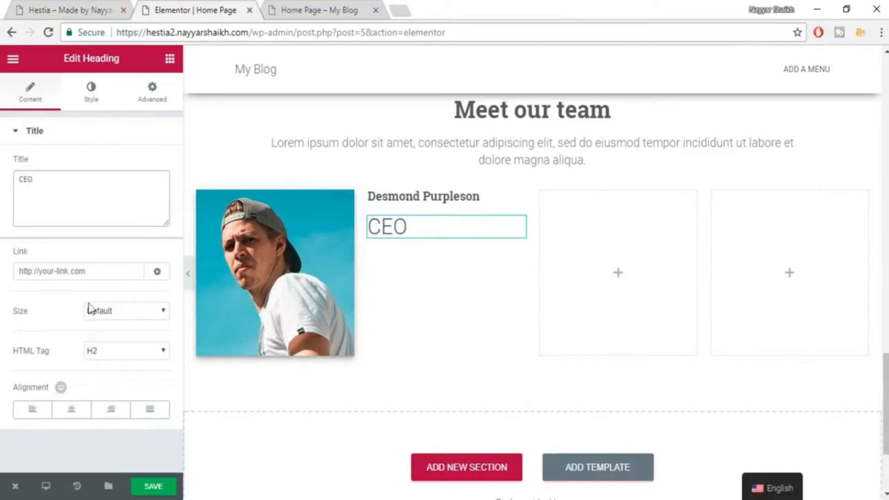
# Make the CEO title grey with custom typography at size 14
pyautogui.click(89, 104)
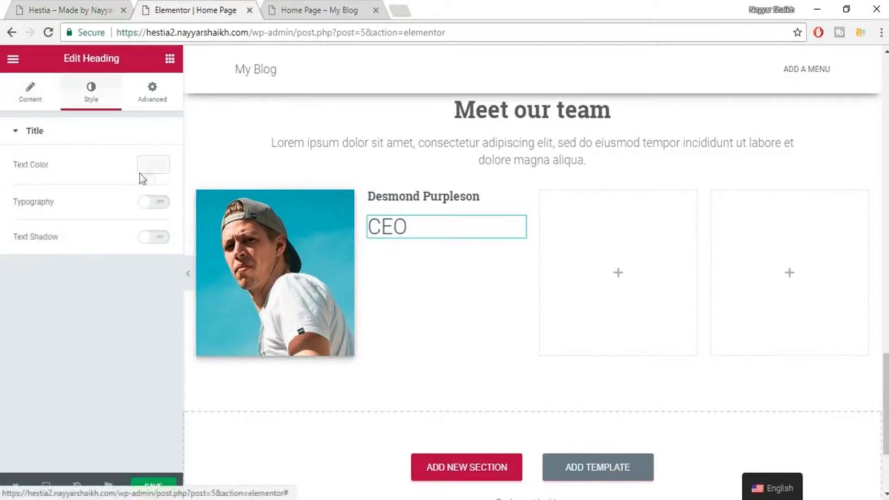
pyautogui.click(150, 167)
pyautogui.click(50, 315)
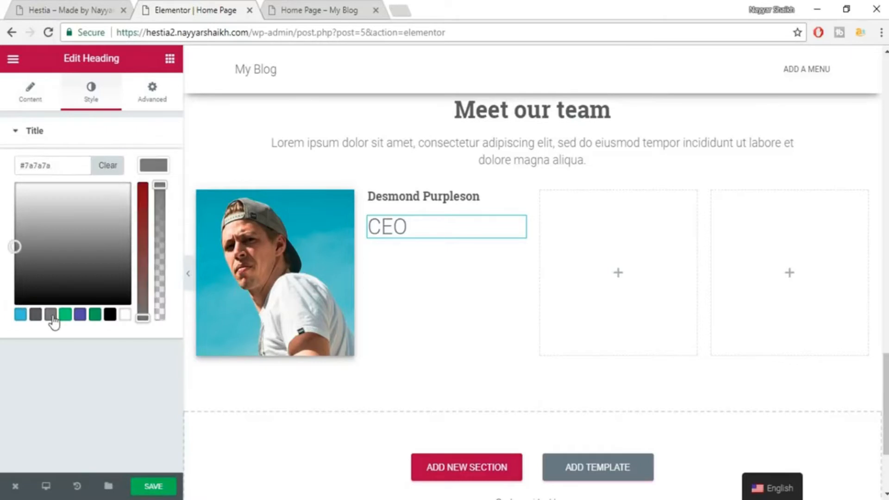
pyautogui.click(153, 164)
pyautogui.click(157, 203)
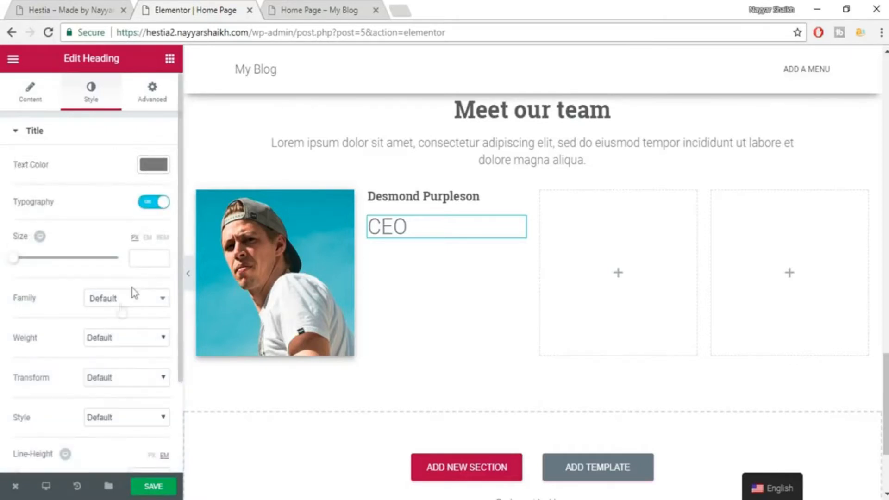
pyautogui.click(139, 264)
pyautogui.write('12')
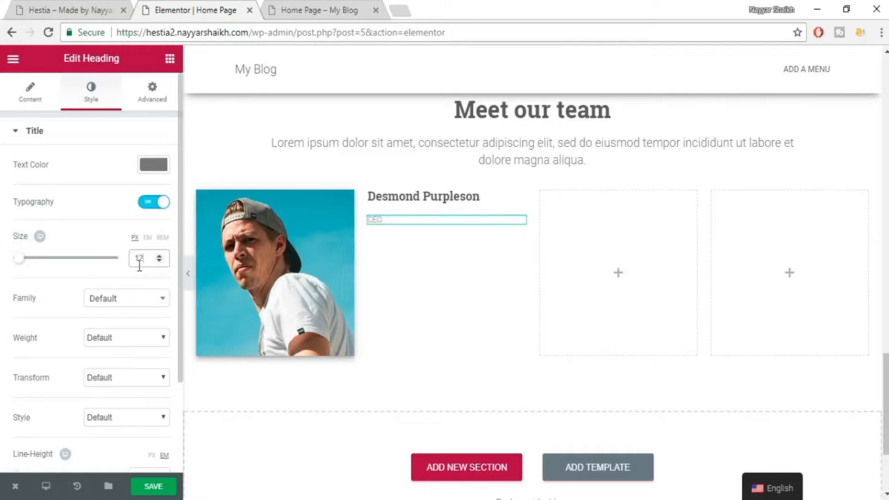
pyautogui.write('14')
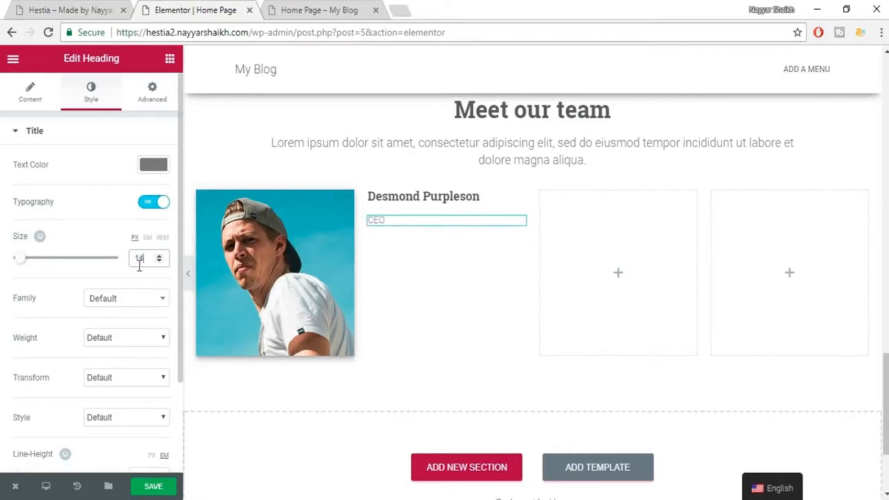
# Set the CEO title's font to Roboto at weight 600
pyautogui.click(125, 302)
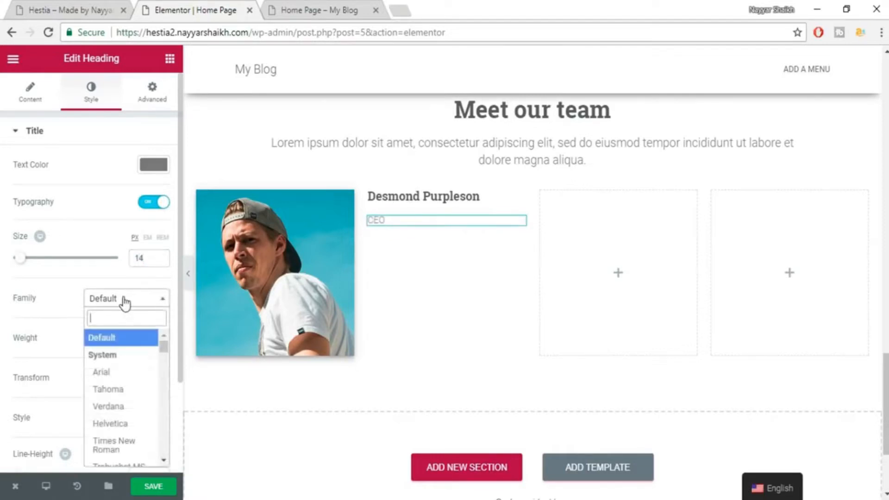
pyautogui.write('robo')
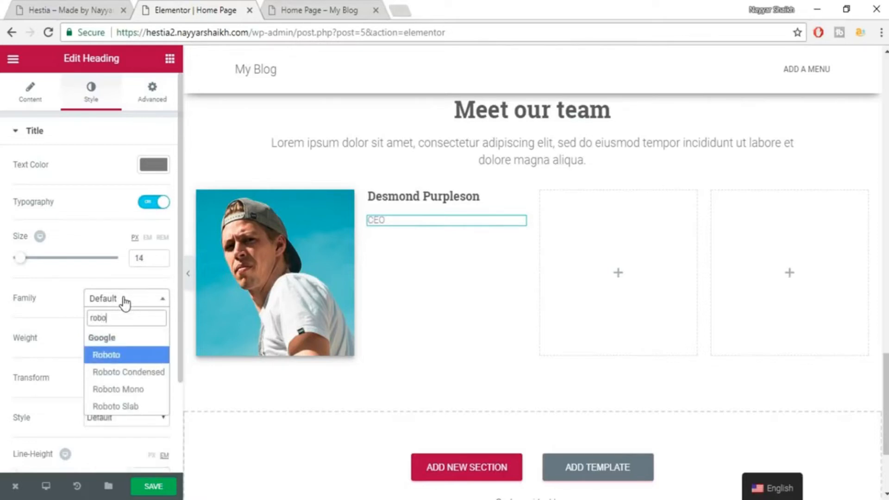
pyautogui.press('Return')
pyautogui.click(117, 331)
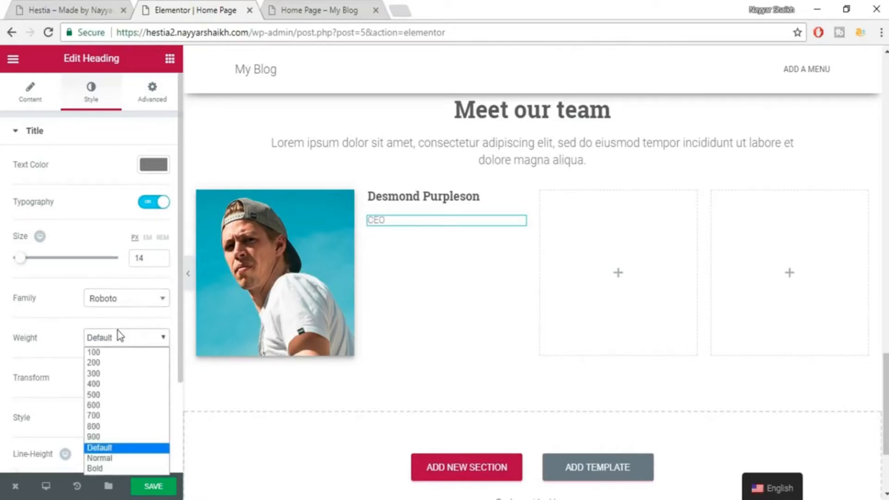
pyautogui.click(115, 407)
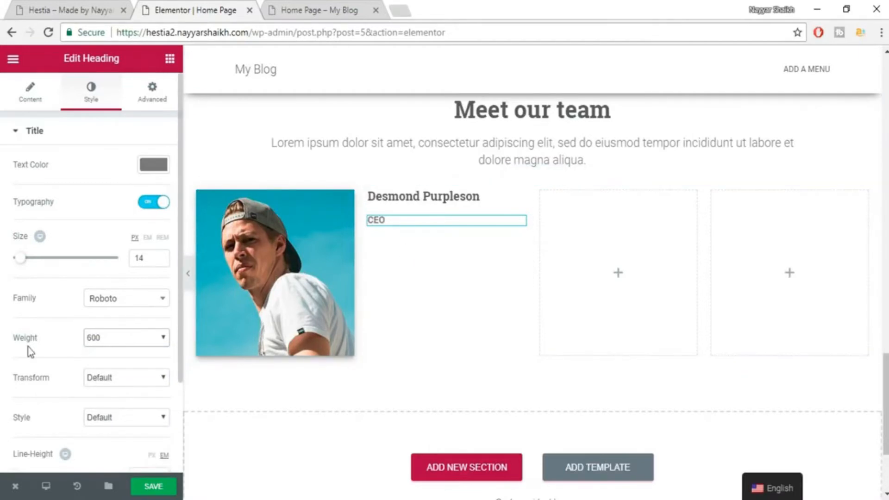
# Copy the first member's description text from the live Hestia page
pyautogui.click(57, 9)
pyautogui.moveTo(298, 230); pyautogui.dragTo(402, 275)
pyautogui.click(167, 6)
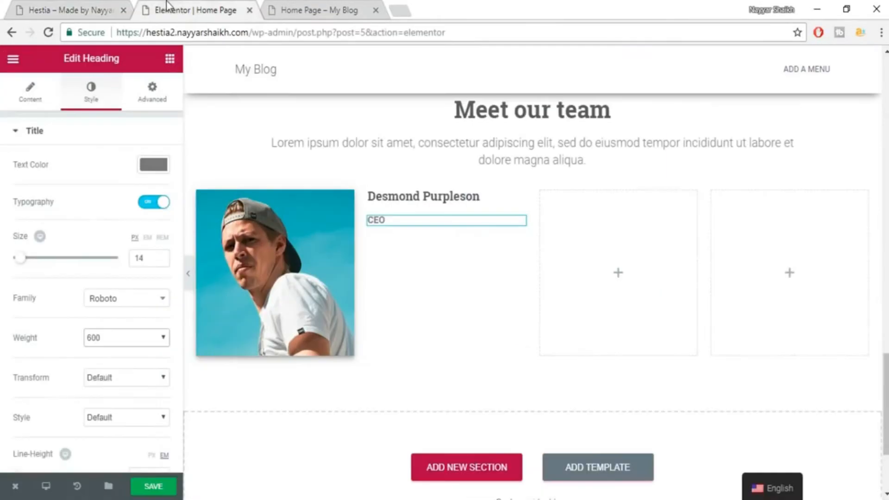
pyautogui.click(170, 59)
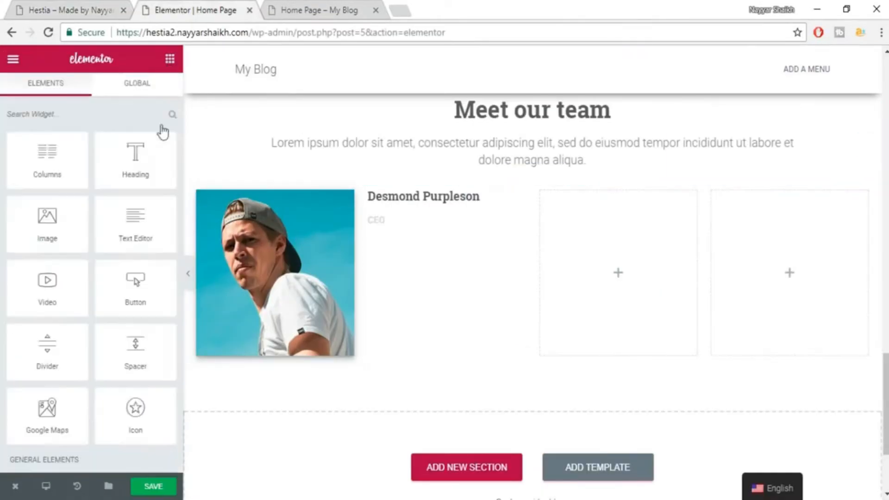
# Add a heading under CEO containing the pasted 'Locavore pinterest chambray' description
pyautogui.moveTo(137, 150); pyautogui.dragTo(432, 230)
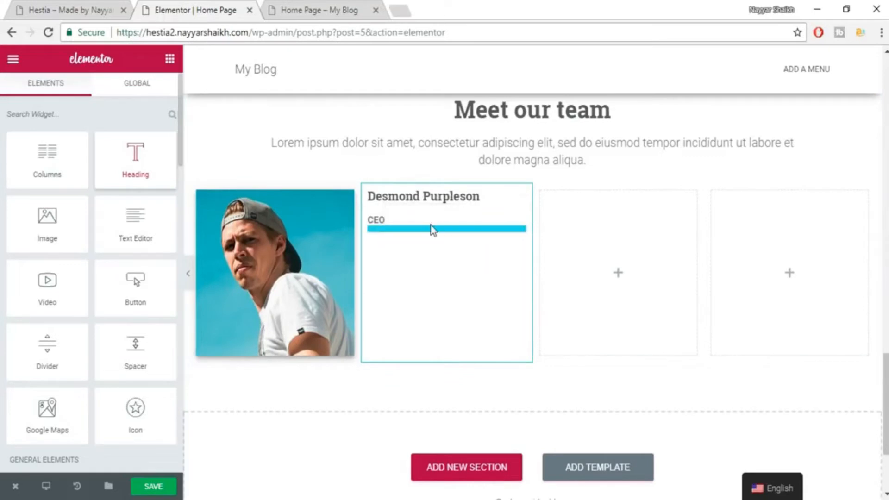
pyautogui.click(98, 200)
pyautogui.hotkey('ctrl', 'a')
pyautogui.write('Locavore pinterest chambray affogato art party, forage coloring book typewriter. Bitters cold selfies, retro celiac sartorial mustache.')
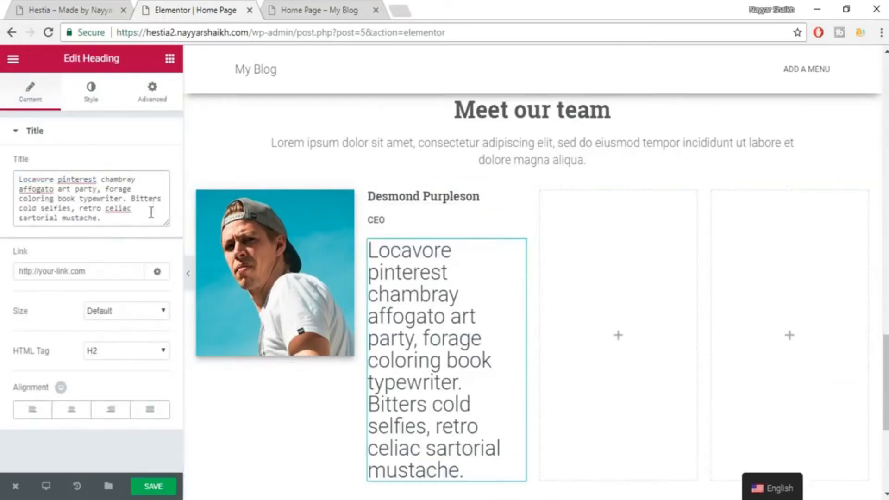
# Make the description grey with custom typography at size 14
pyautogui.click(89, 90)
pyautogui.click(153, 164)
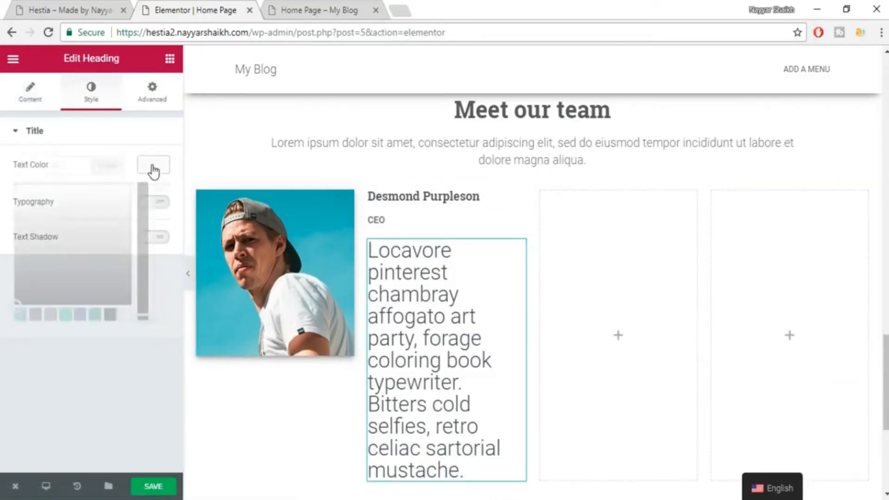
pyautogui.click(51, 314)
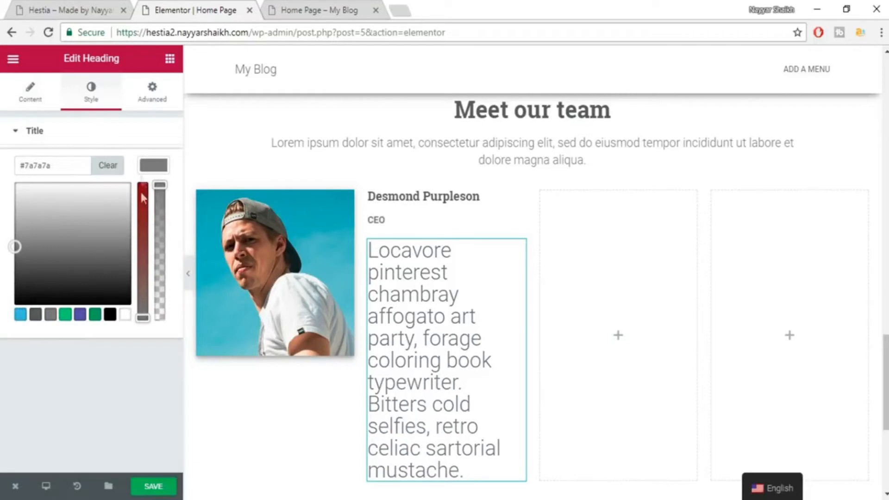
pyautogui.click(154, 165)
pyautogui.click(154, 202)
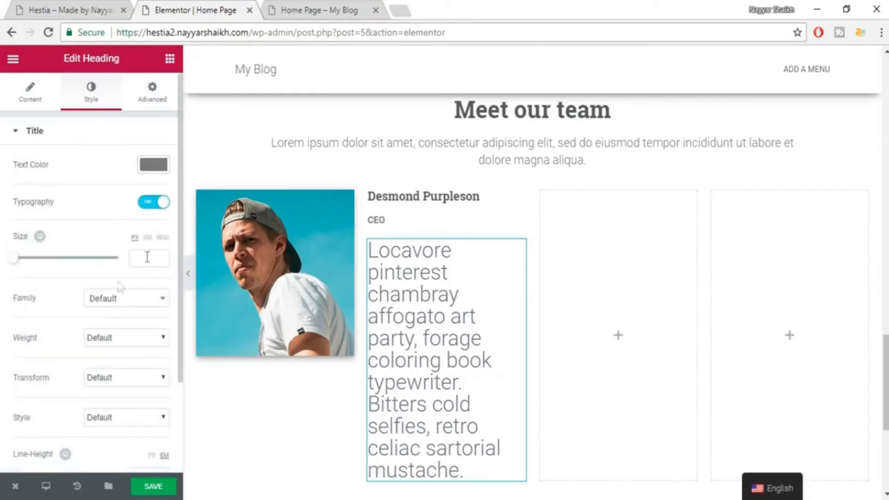
pyautogui.click(146, 254)
pyautogui.write('0')
pyautogui.write('12')
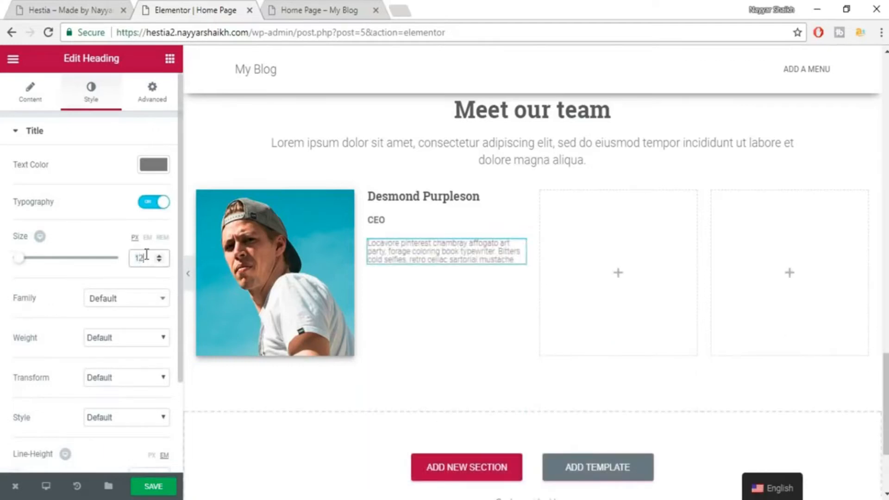
pyautogui.click(40, 9)
pyautogui.click(184, 6)
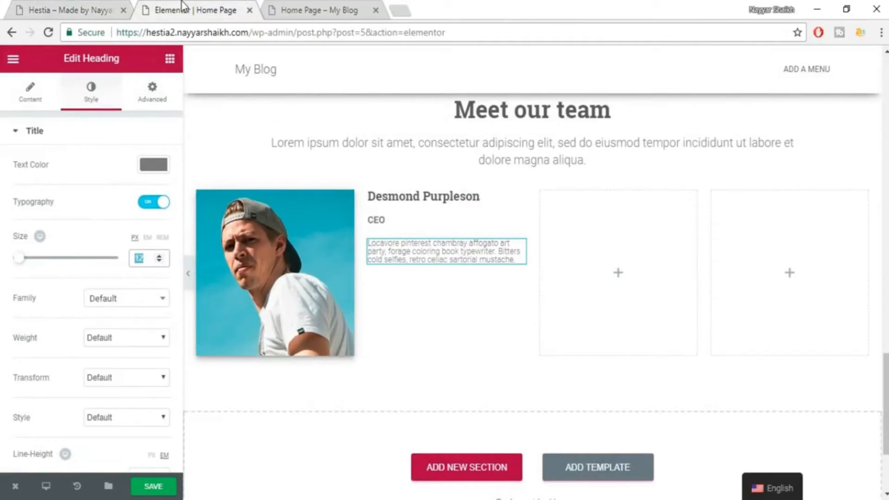
pyautogui.write('01')
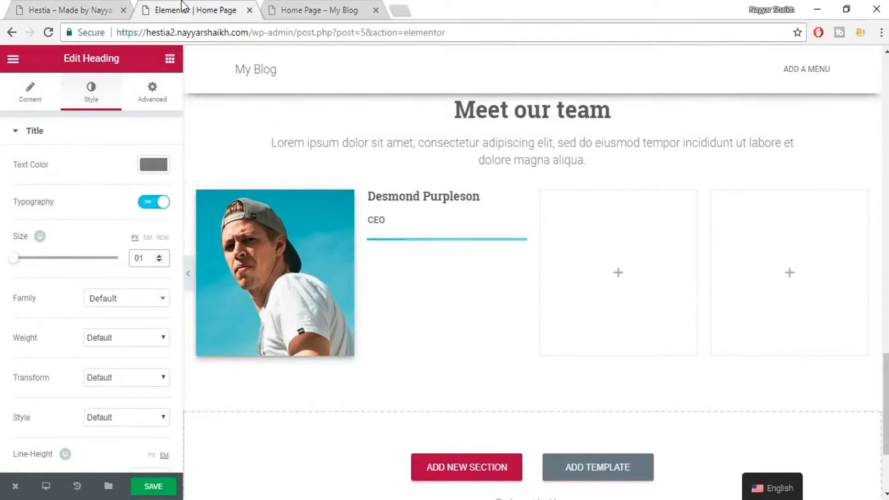
pyautogui.write('14')
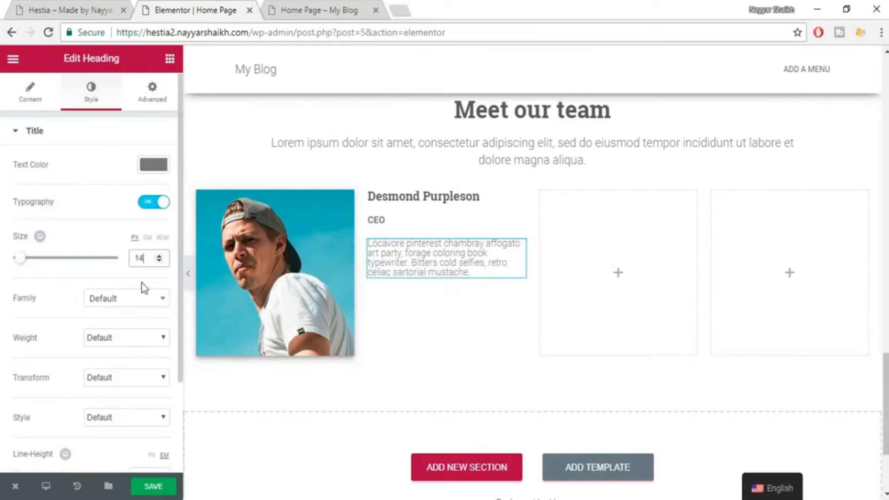
# Set the description's line height to 1.4 em
pyautogui.scroll(-2, 162, 324)
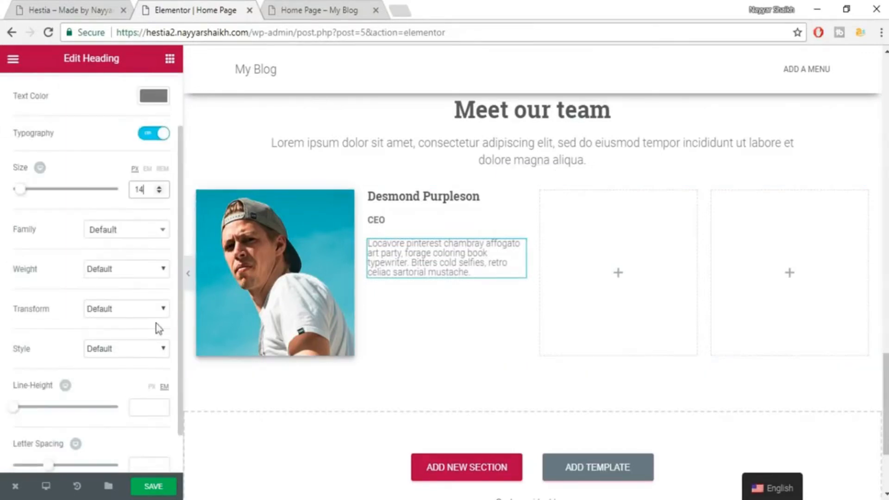
pyautogui.scroll(-1, 140, 359)
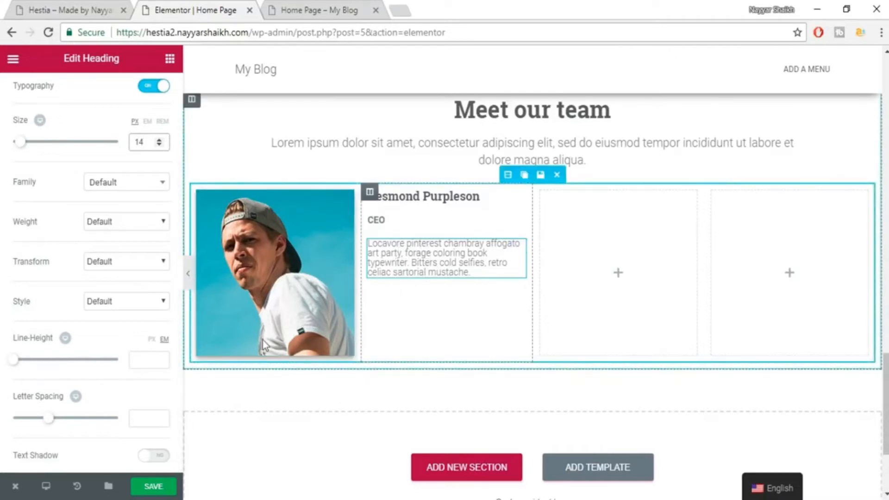
pyautogui.click(148, 358)
pyautogui.write('1.4')
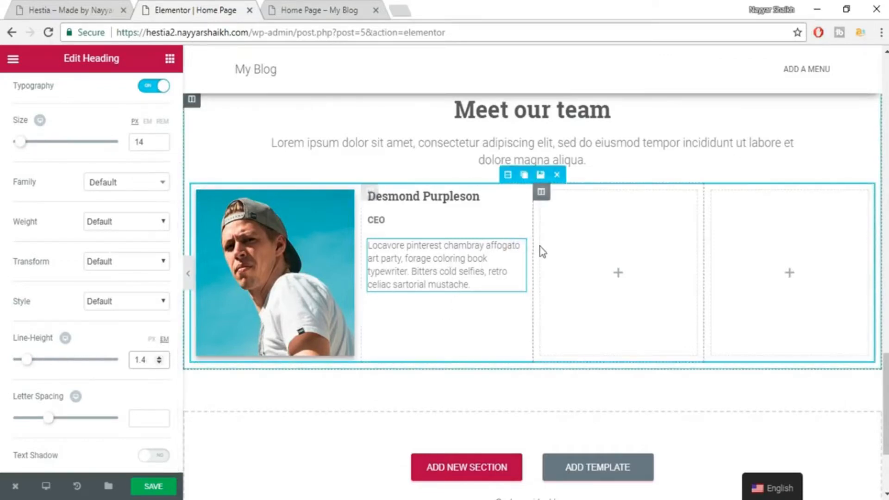
pyautogui.click(94, 6)
# Insert a Social Icons widget with Facebook, Twitter and Google Plus below the bio
pyautogui.click(401, 323)
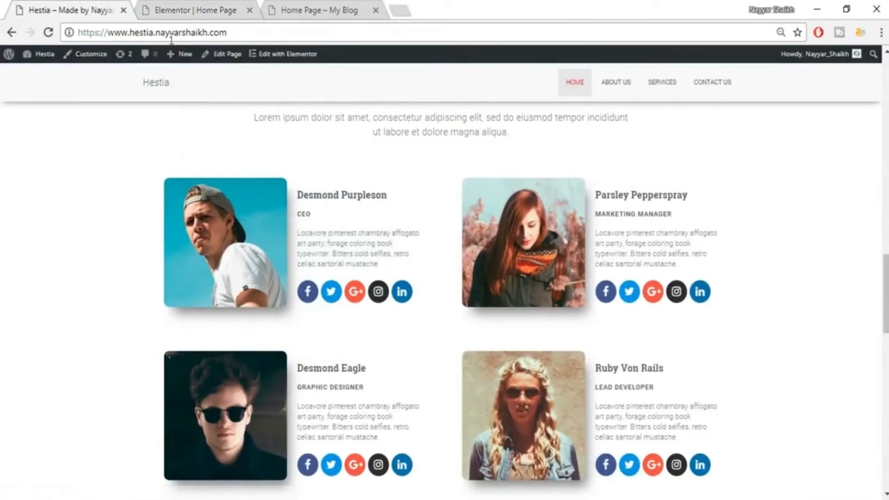
pyautogui.click(177, 6)
pyautogui.click(170, 58)
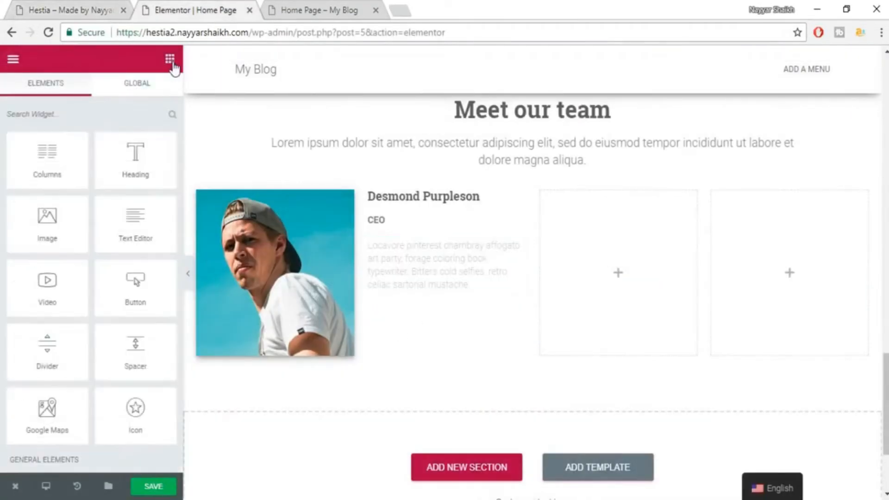
pyautogui.scroll(-4, 133, 291)
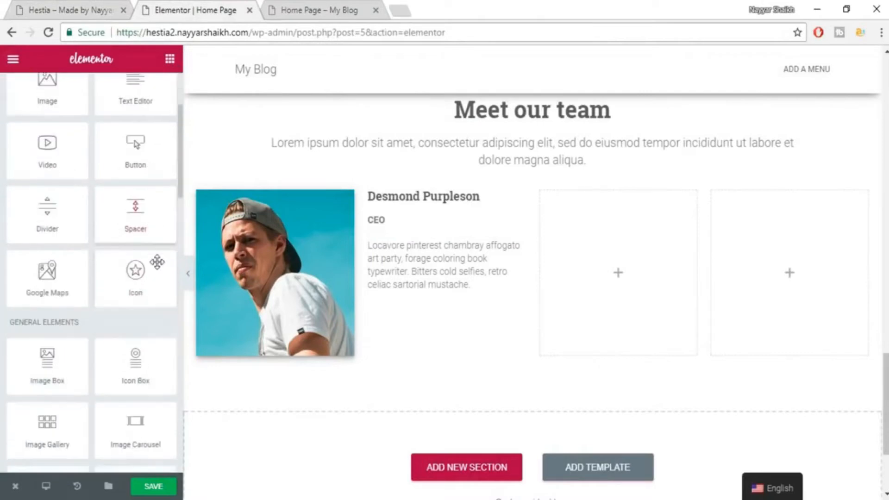
pyautogui.scroll(-5, 159, 269)
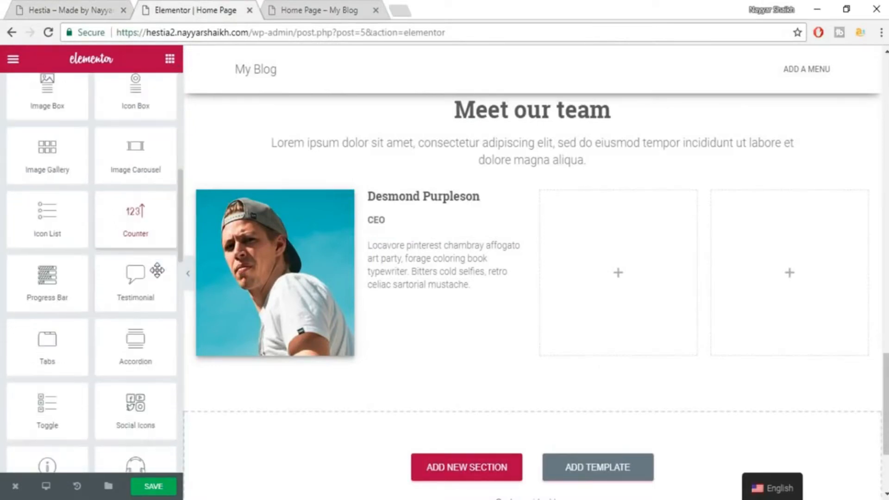
pyautogui.moveTo(139, 348); pyautogui.dragTo(452, 277)
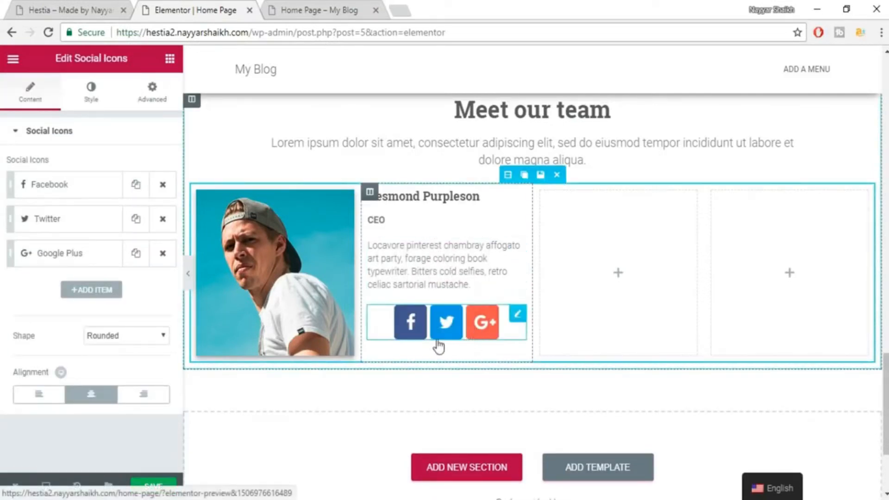
pyautogui.hotkey('ctrl', 'shift', 'Tab')
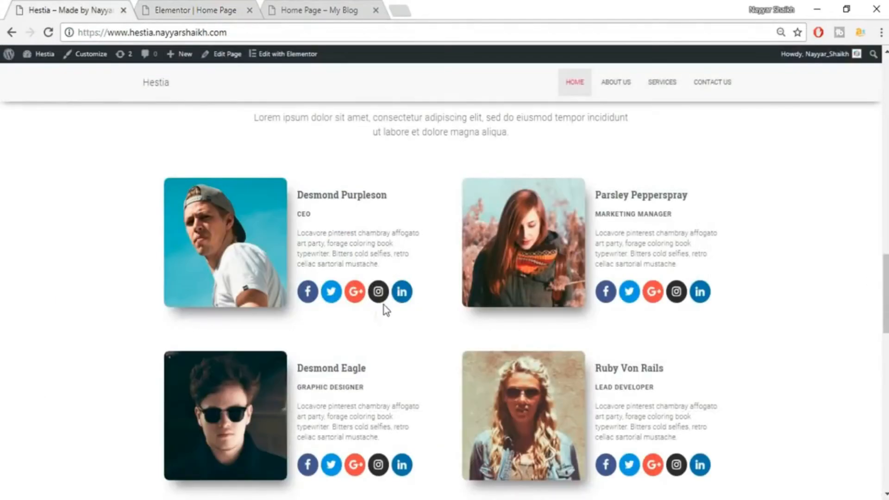
pyautogui.click(200, 7)
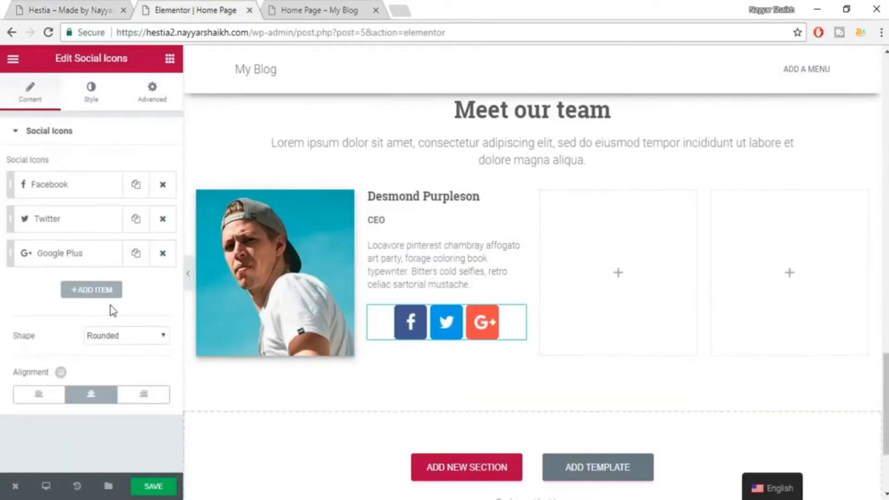
# Review the Facebook icon's link field and add a WordPress social icon
pyautogui.click(73, 190)
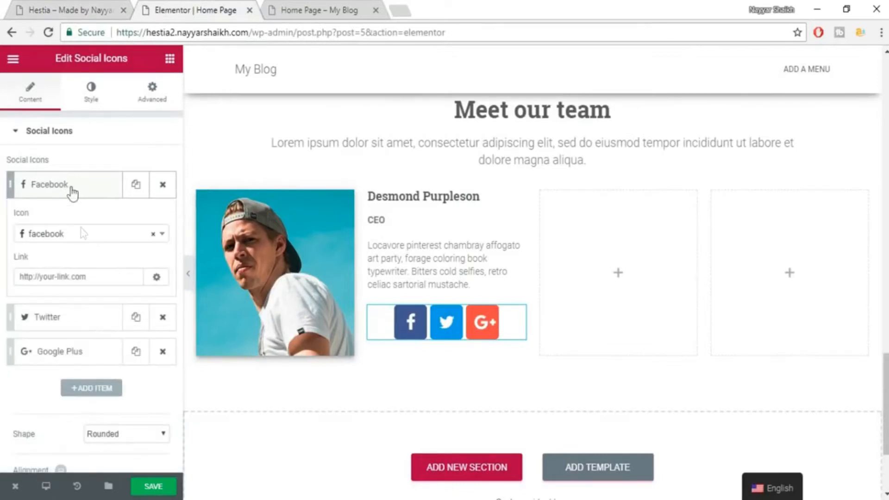
pyautogui.click(60, 277)
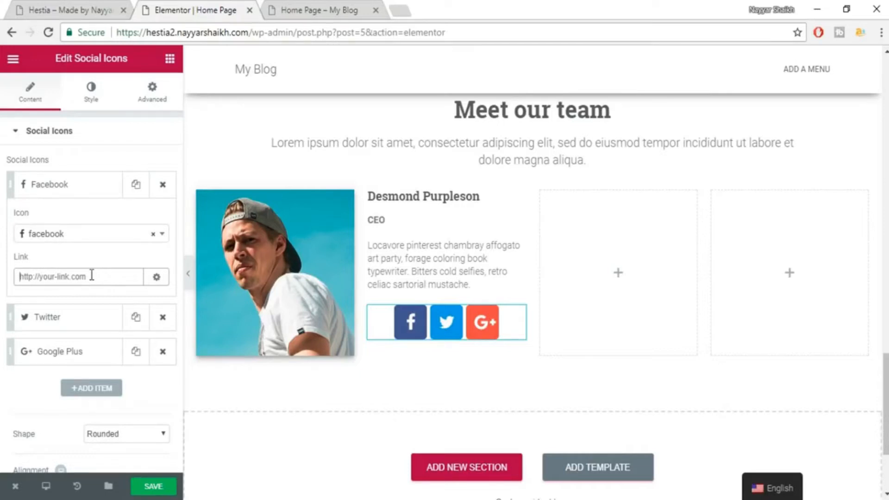
pyautogui.click(73, 185)
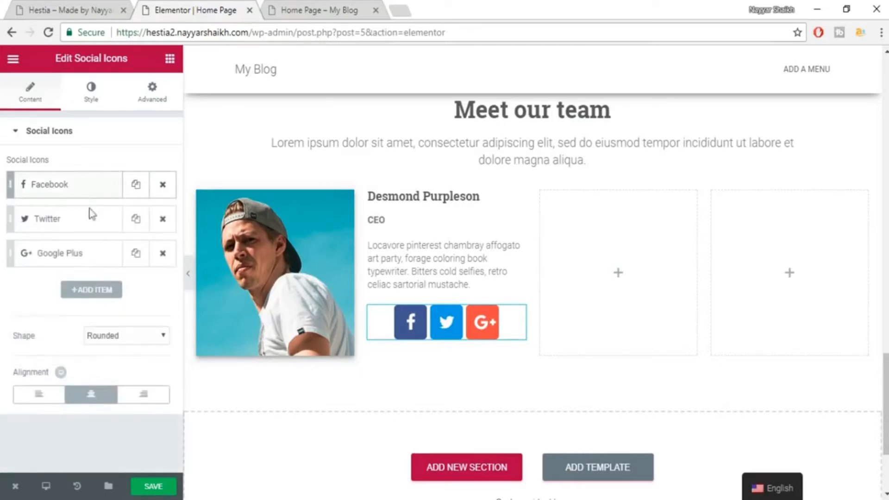
pyautogui.click(101, 292)
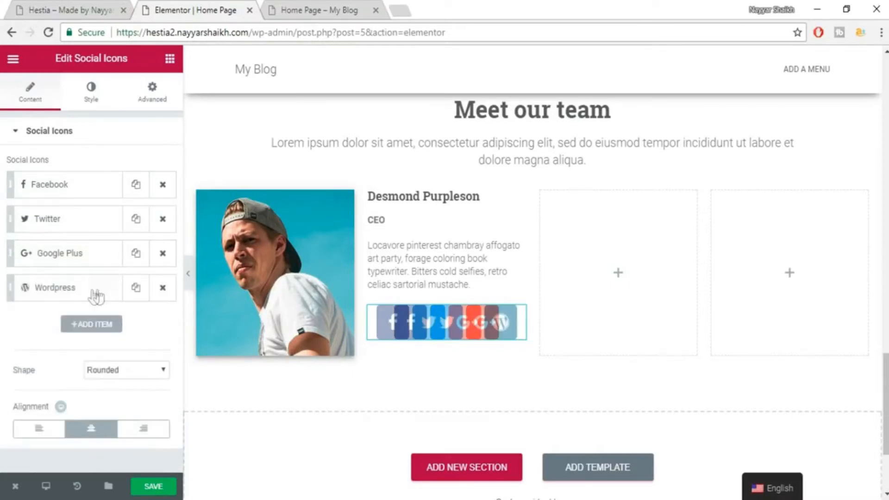
pyautogui.click(69, 299)
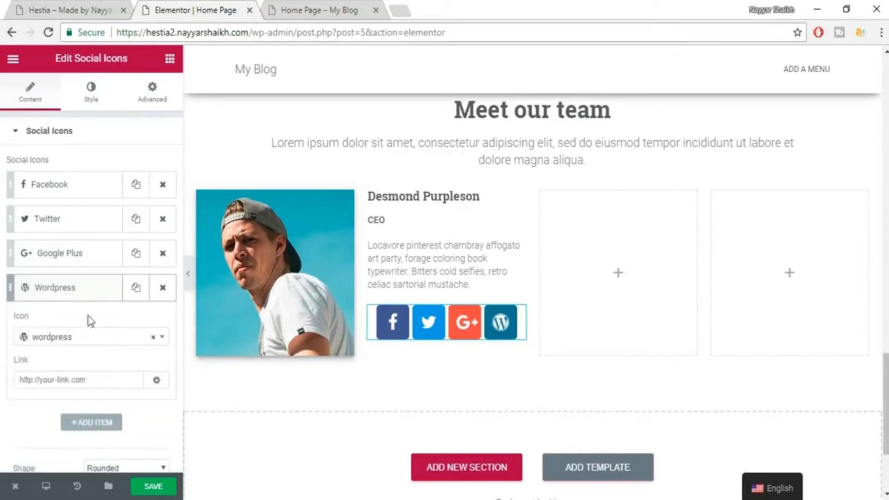
pyautogui.click(88, 337)
pyautogui.scroll(-5, 86, 284)
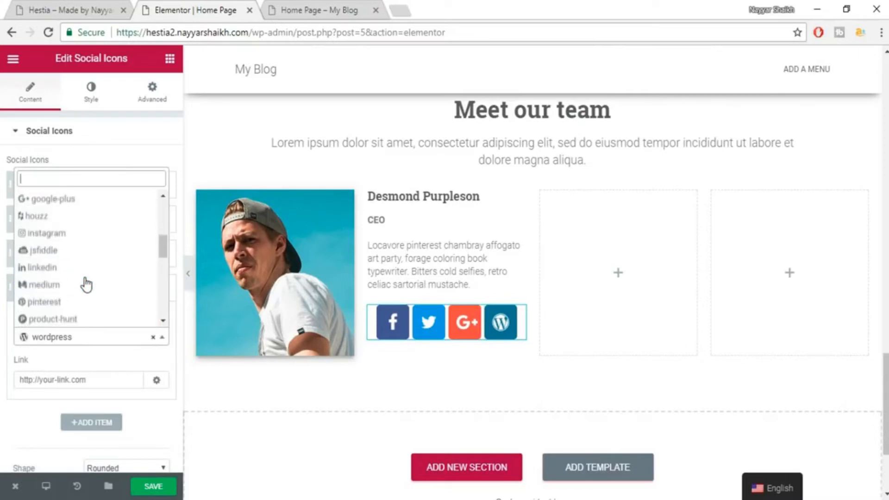
pyautogui.scroll(-2, 83, 268)
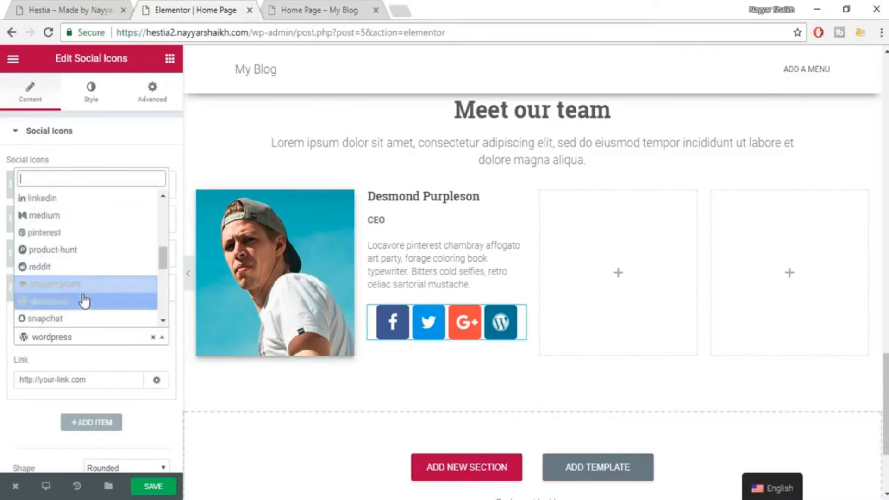
pyautogui.scroll(-3, 85, 298)
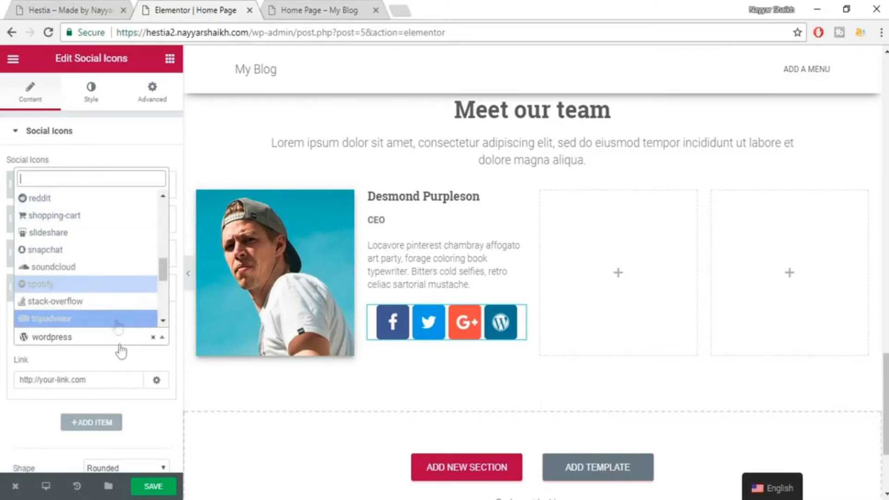
pyautogui.click(104, 372)
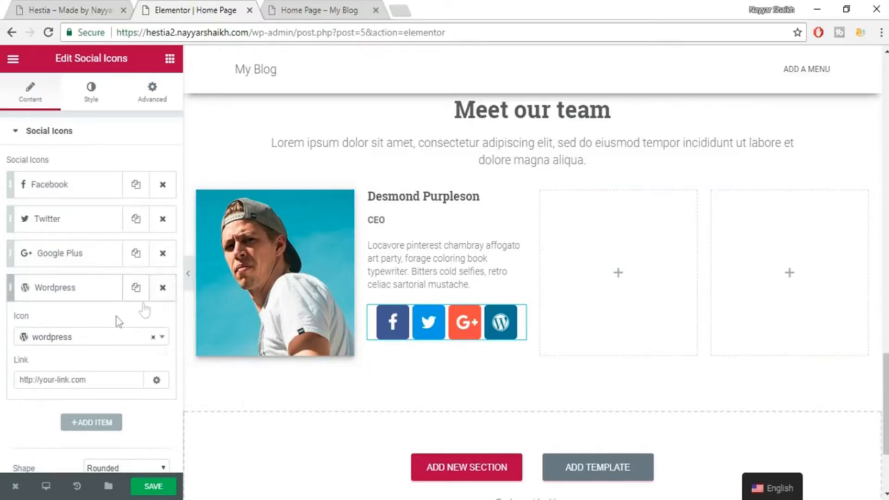
# Add a second WordPress icon and change it to Instagram
pyautogui.click(92, 422)
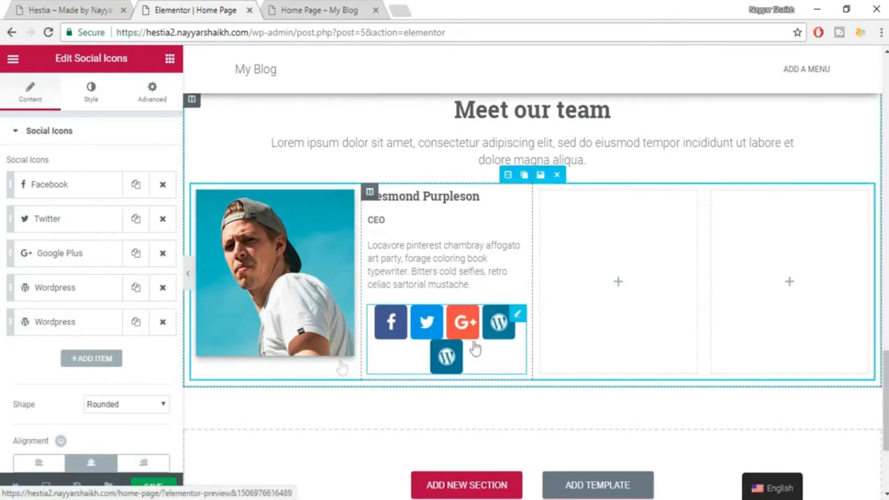
pyautogui.click(75, 324)
pyautogui.click(82, 376)
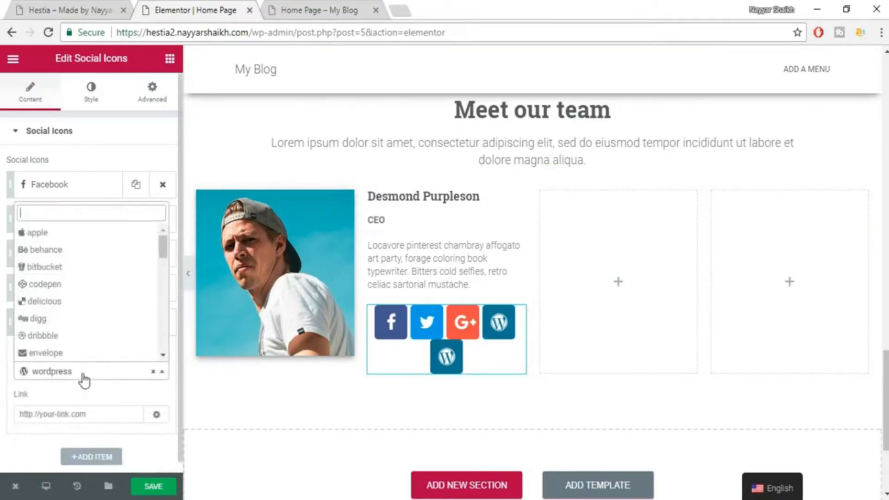
pyautogui.write('inms')
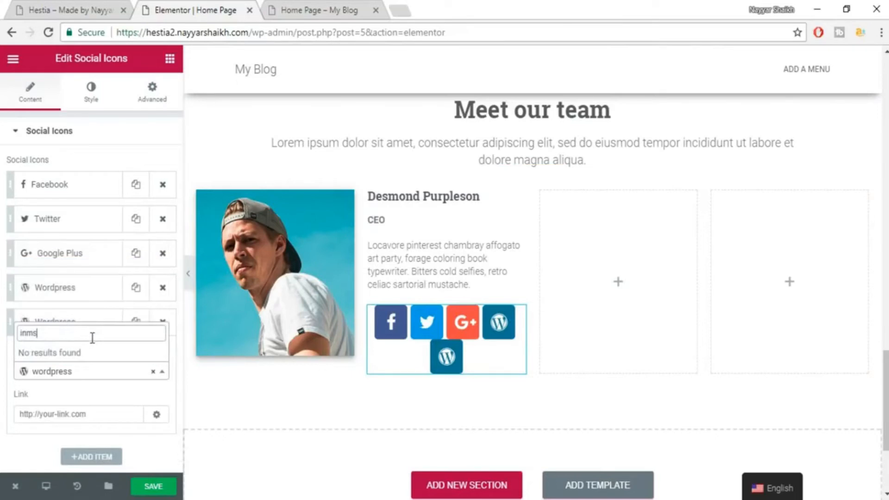
pyautogui.press('BackSpace')
pyautogui.write('s')
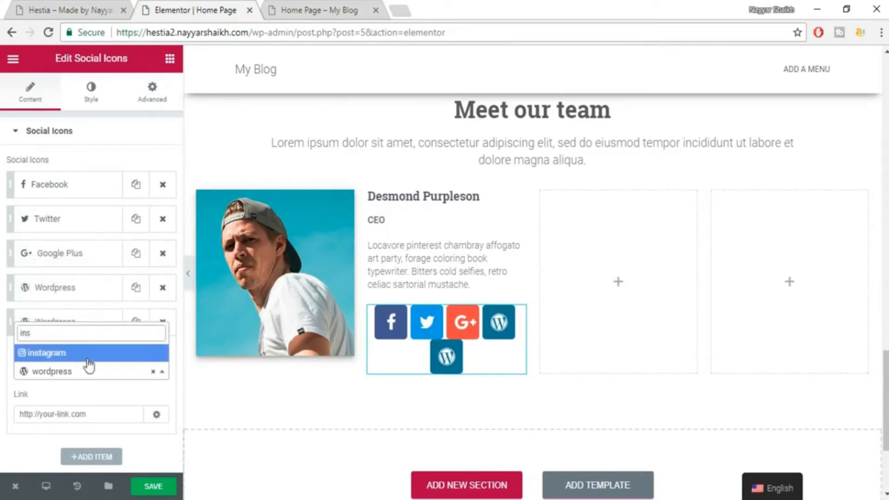
pyautogui.click(95, 354)
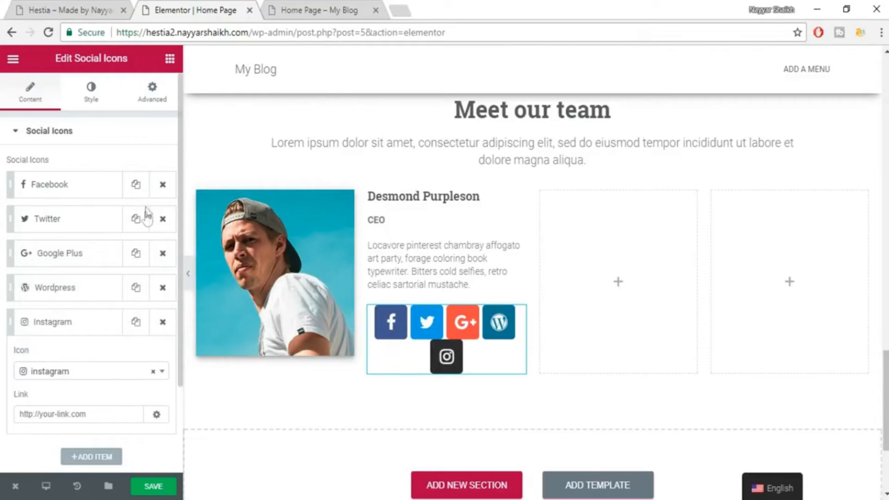
# Make the social icons circular and shrink them to size 17
pyautogui.scroll(-2, 128, 234)
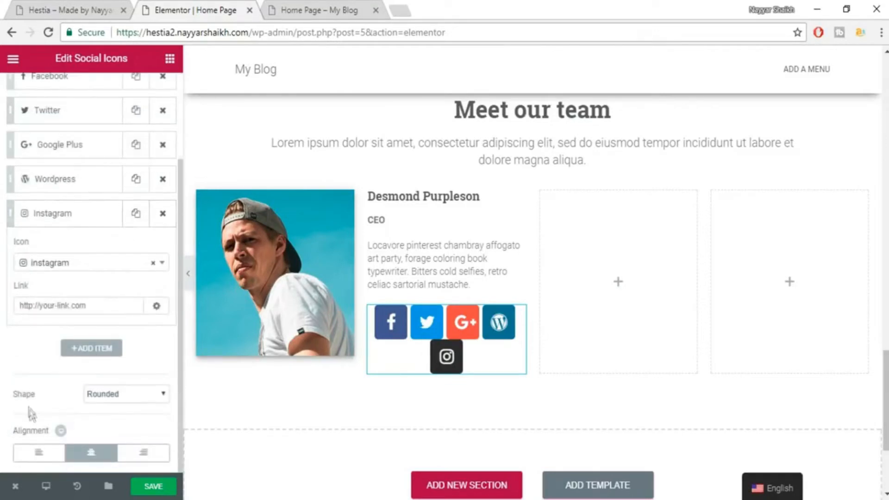
pyautogui.click(126, 394)
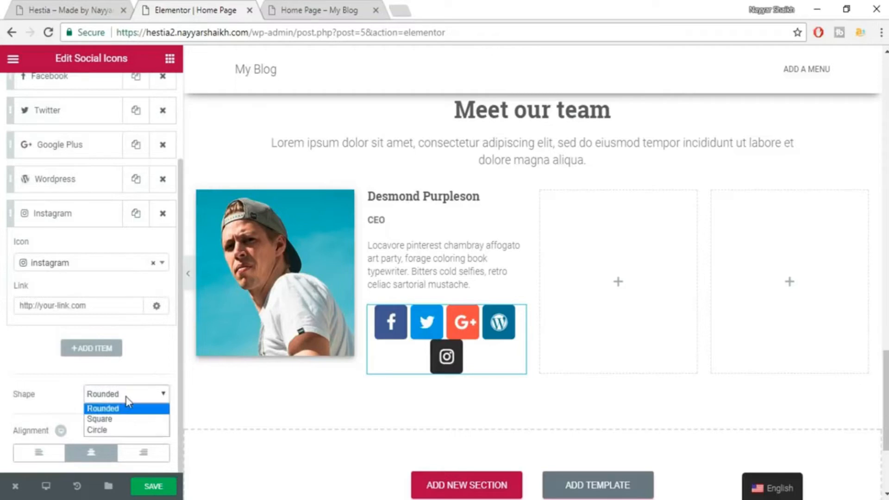
pyautogui.click(119, 429)
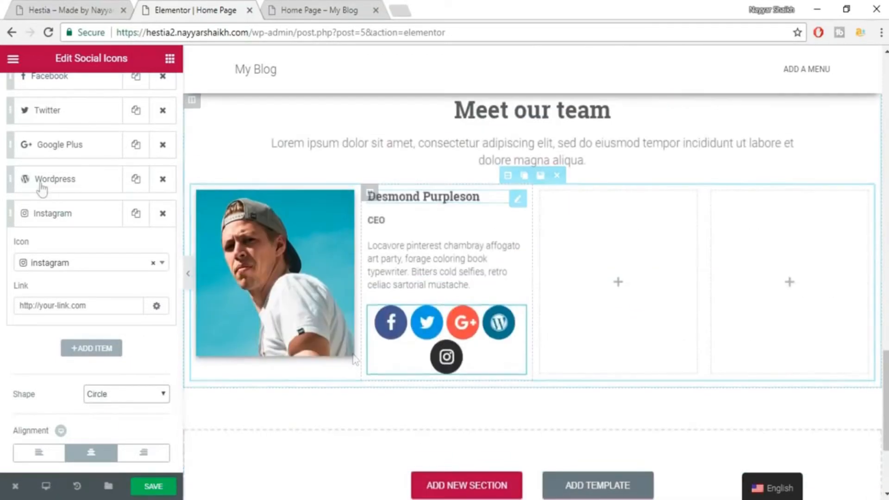
pyautogui.scroll(3, 42, 188)
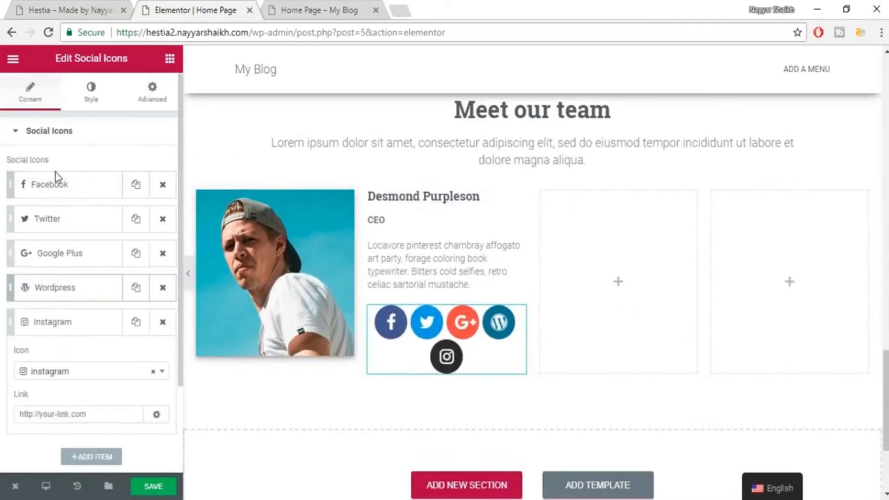
pyautogui.click(91, 93)
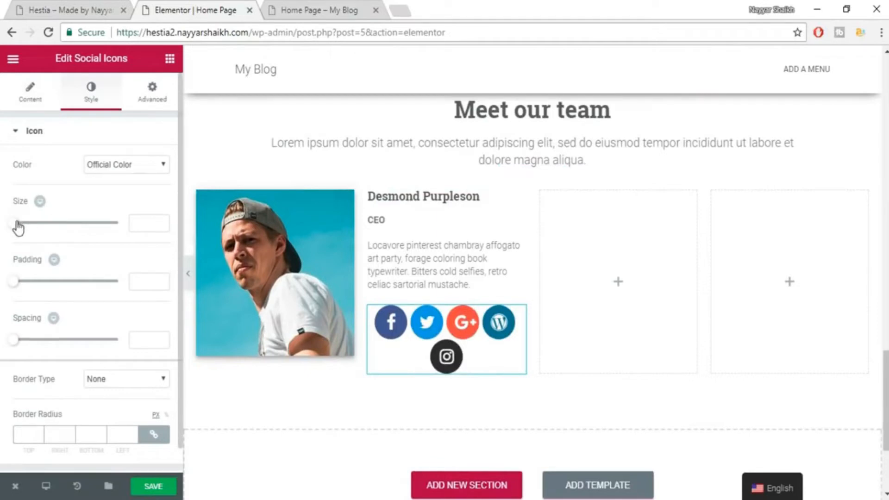
pyautogui.moveTo(18, 227)
pyautogui.mouseDown()
pyautogui.moveTo(34, 228)
pyautogui.moveTo(22, 231)
pyautogui.mouseUp()
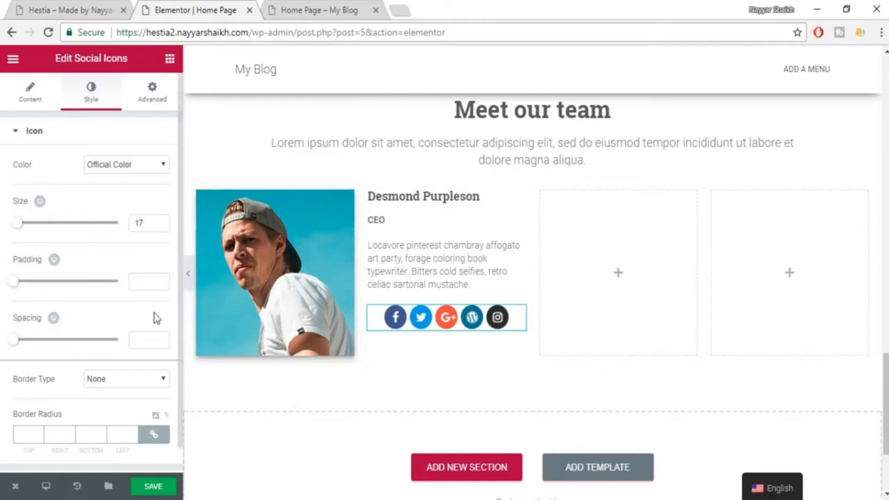
pyautogui.scroll(-1, 96, 228)
pyautogui.scroll(1, 60, 190)
# Left-align the social icons and check them against the live Hestia team section
pyautogui.click(29, 98)
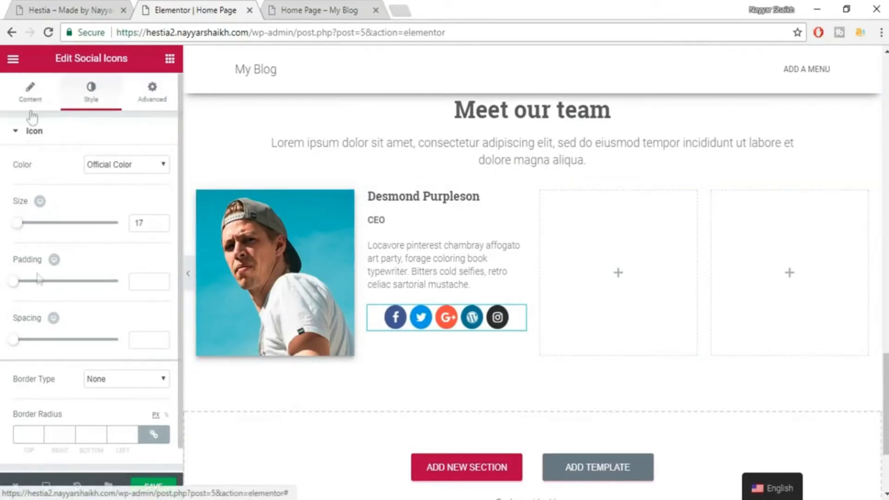
pyautogui.scroll(-1, 107, 379)
pyautogui.click(34, 455)
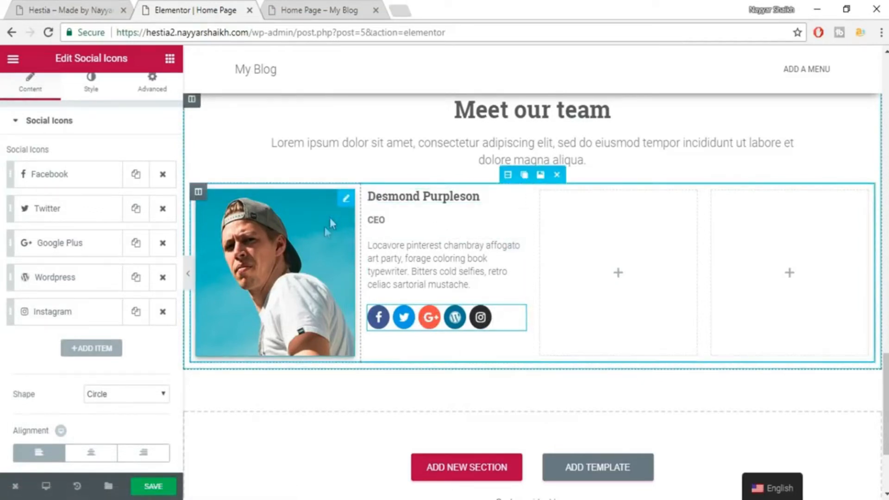
pyautogui.click(64, 9)
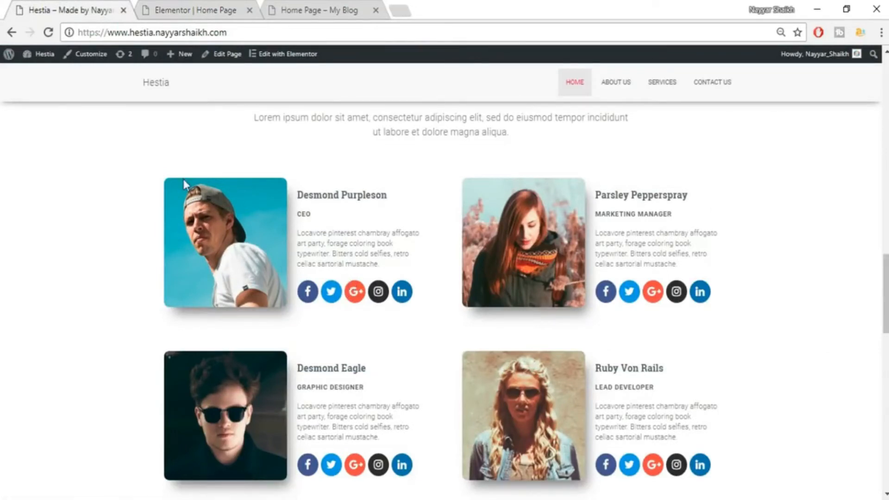
pyautogui.click(167, 6)
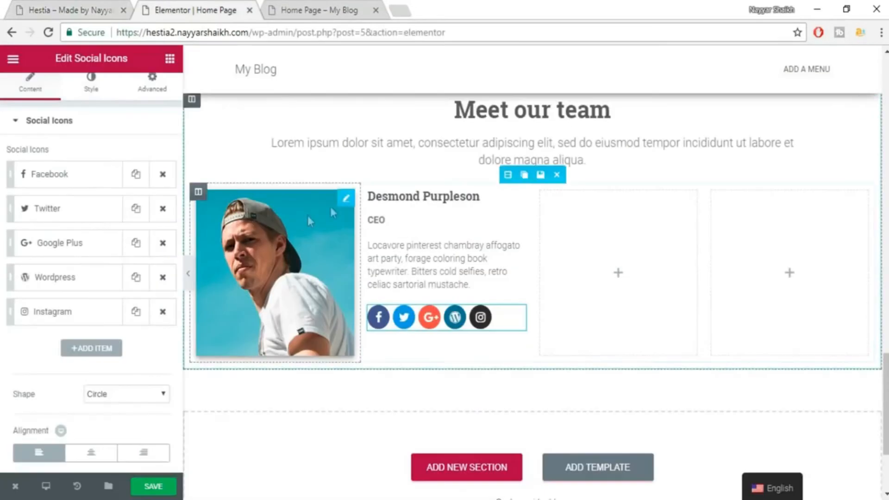
pyautogui.click(100, 8)
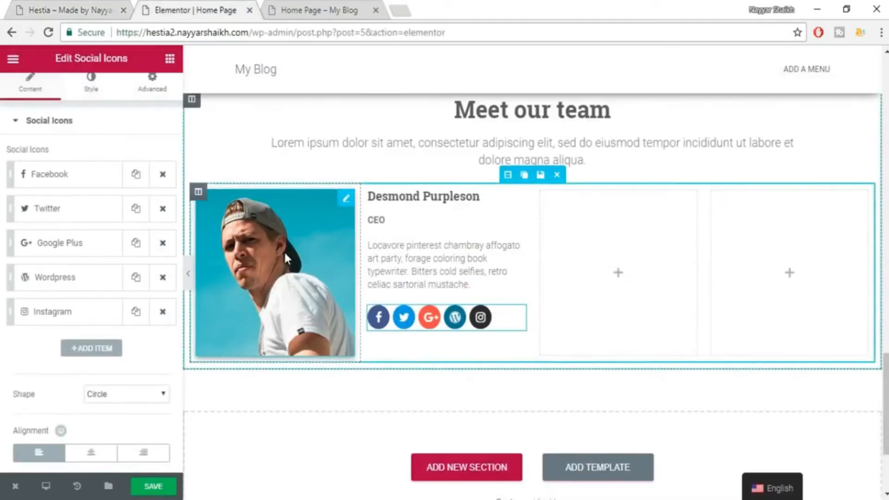
pyautogui.click(284, 251)
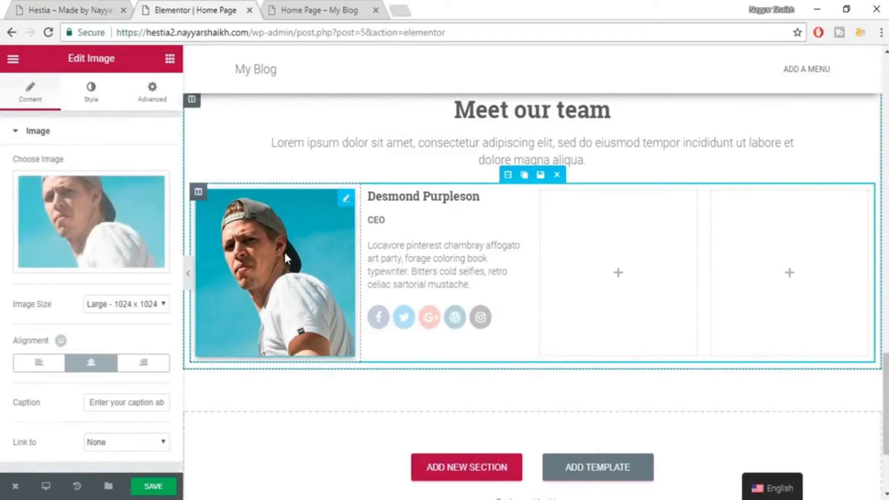
# Open the team photo's settings and check the live Hestia reference page
pyautogui.click(95, 92)
pyautogui.scroll(-1, 128, 334)
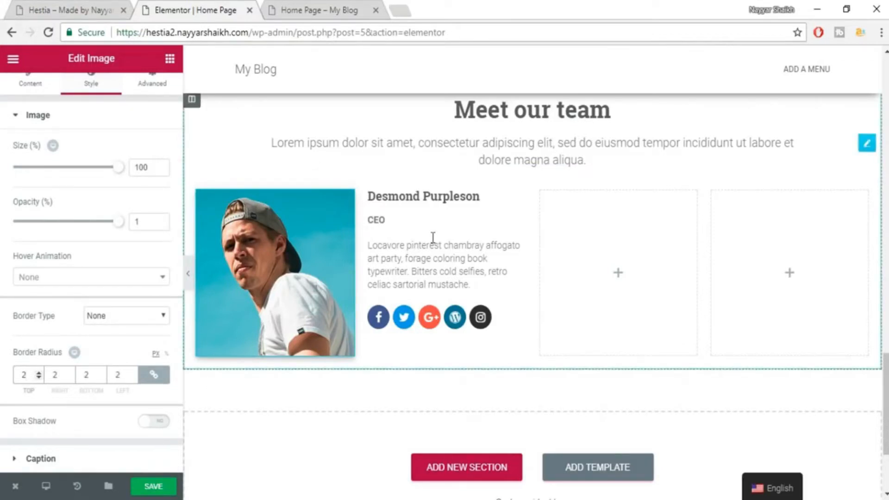
pyautogui.click(518, 225)
pyautogui.click(309, 256)
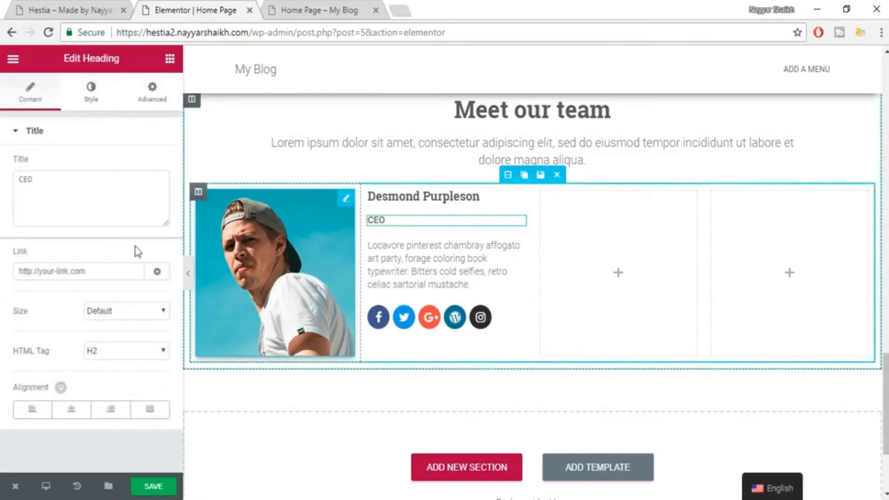
pyautogui.click(91, 93)
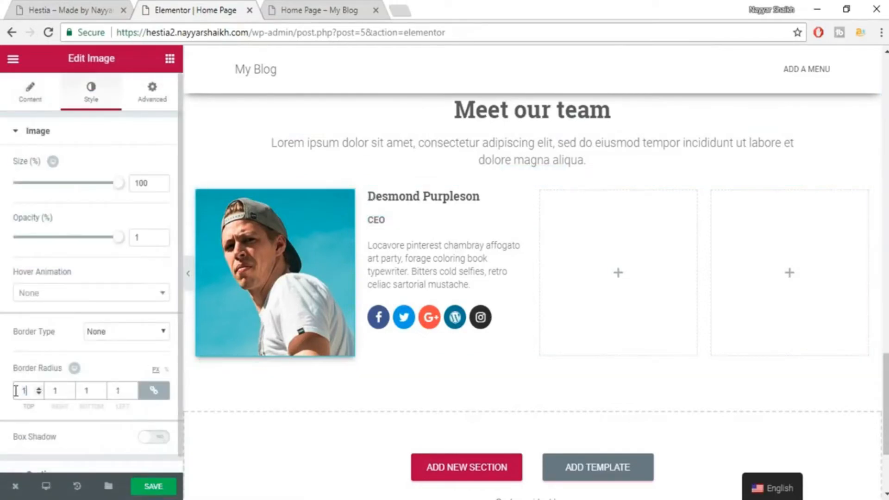
pyautogui.click(429, 141)
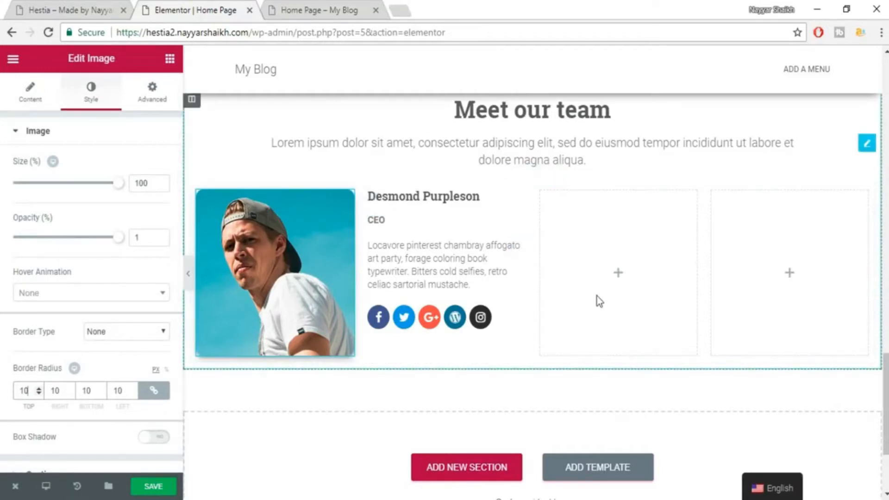
pyautogui.click(619, 273)
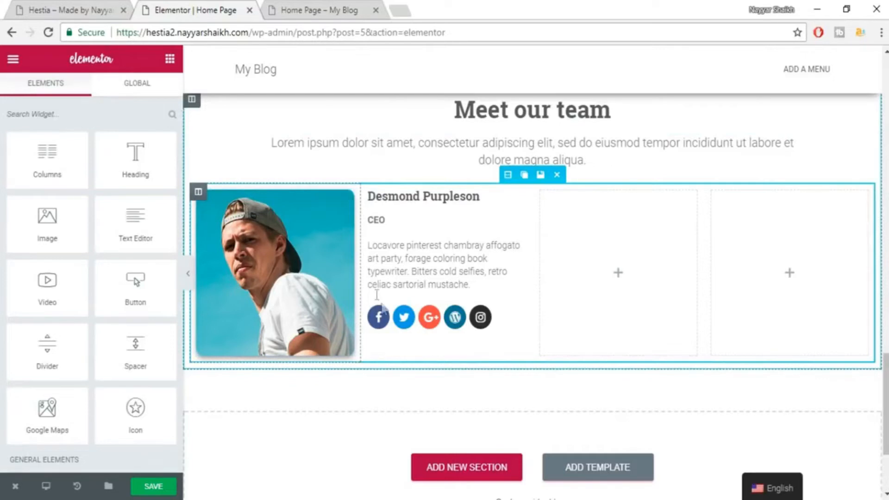
pyautogui.click(321, 264)
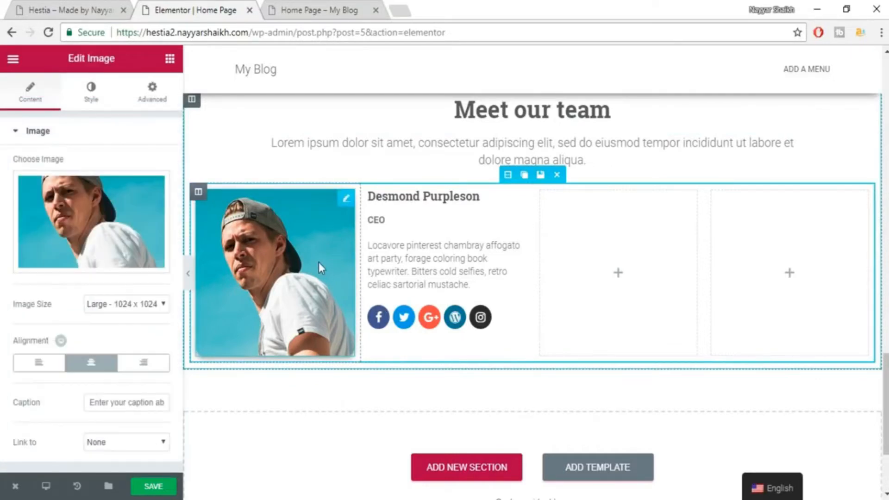
pyautogui.click(70, 10)
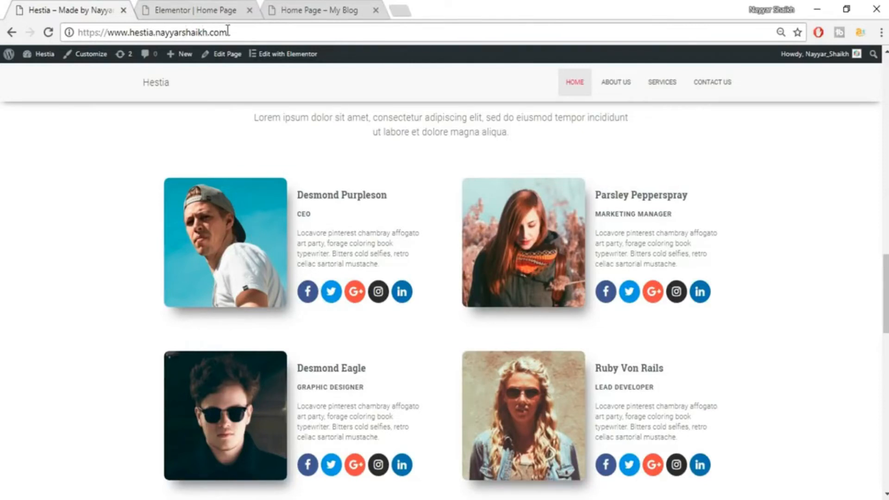
pyautogui.click(194, 6)
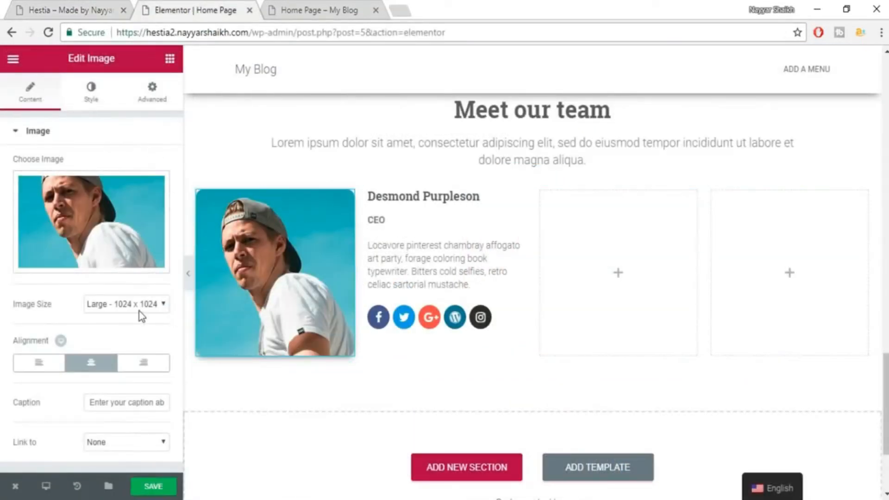
# Give the photo a grey box shadow with blur 65, spread 4 and horizontal -3
pyautogui.click(91, 93)
pyautogui.scroll(-1, 120, 227)
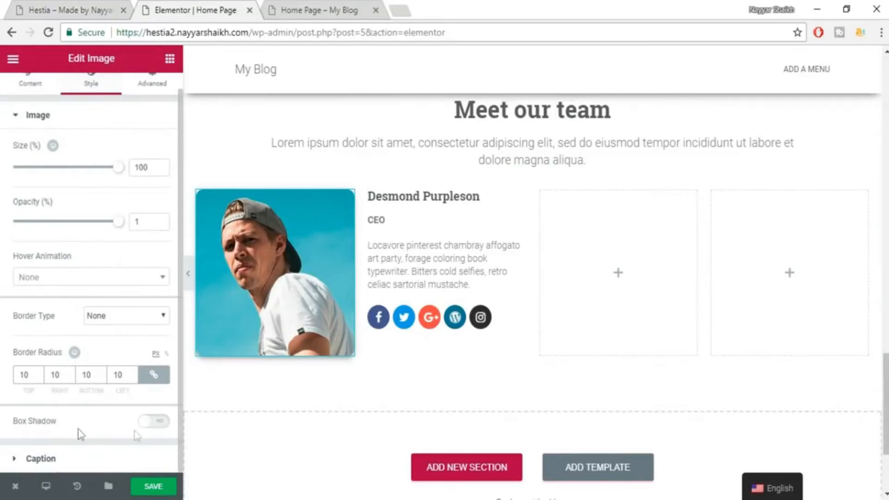
pyautogui.click(156, 421)
pyautogui.scroll(-4, 112, 426)
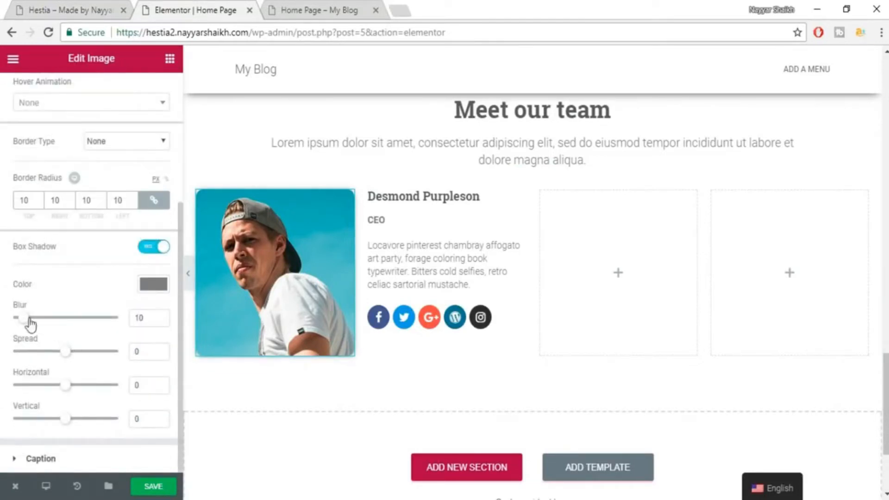
pyautogui.moveTo(52, 323); pyautogui.dragTo(85, 326)
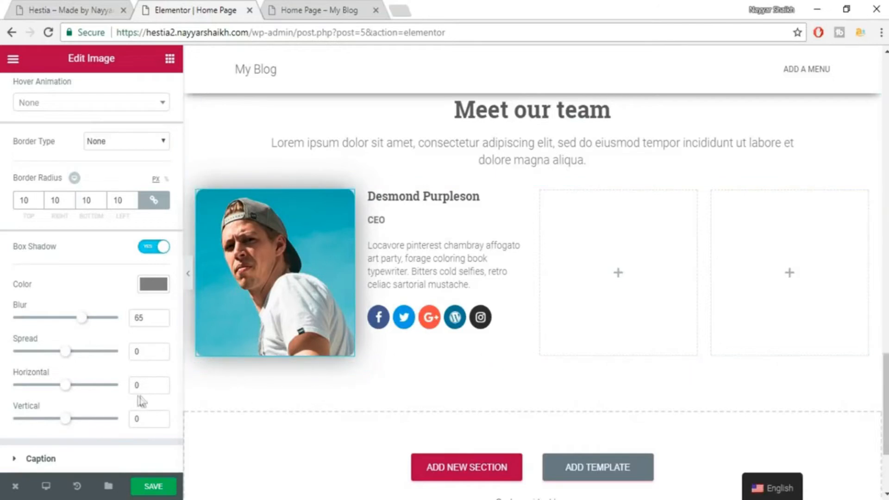
pyautogui.moveTo(67, 355)
pyautogui.mouseDown()
pyautogui.moveTo(104, 358)
pyautogui.moveTo(68, 358)
pyautogui.mouseUp()
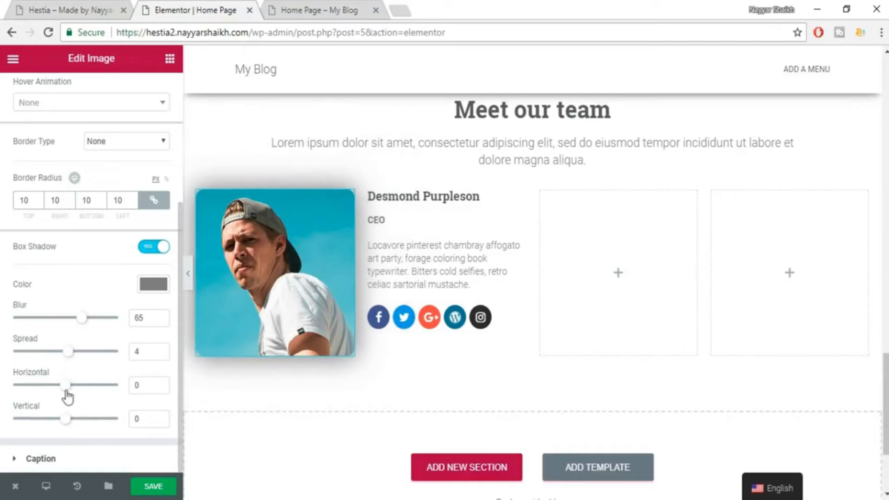
pyautogui.moveTo(90, 392); pyautogui.dragTo(71, 392)
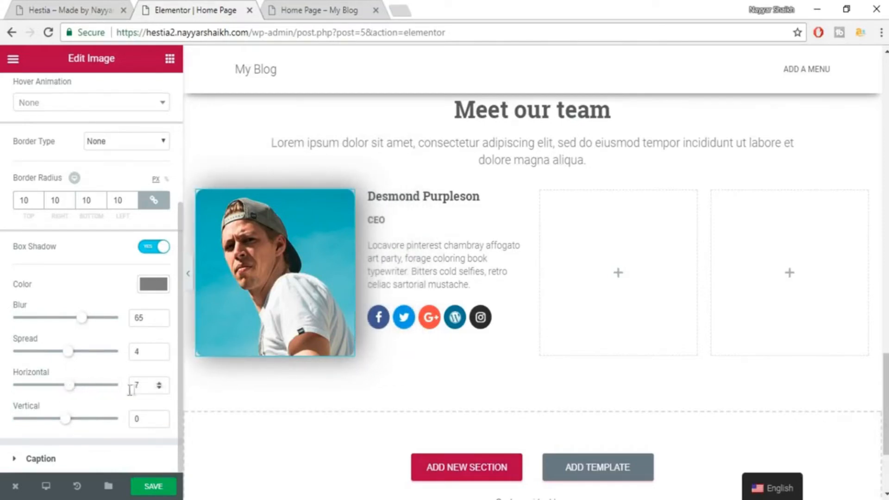
pyautogui.moveTo(71, 392); pyautogui.dragTo(68, 392)
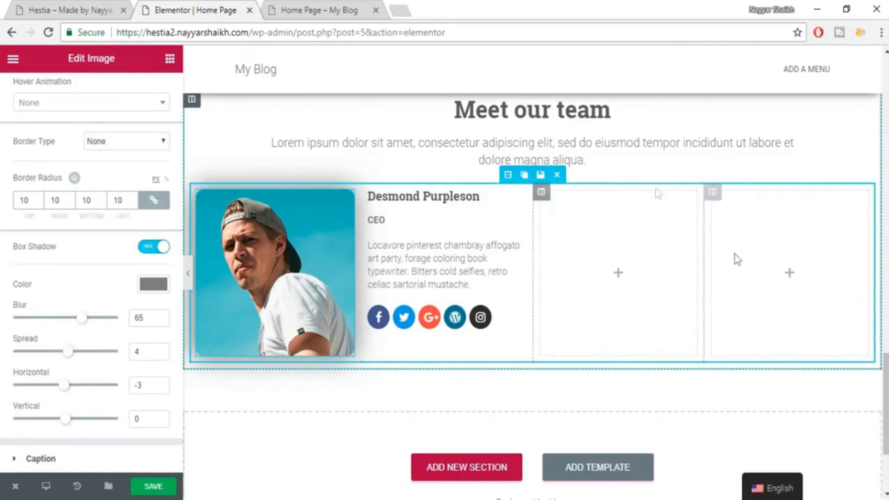
pyautogui.click(84, 7)
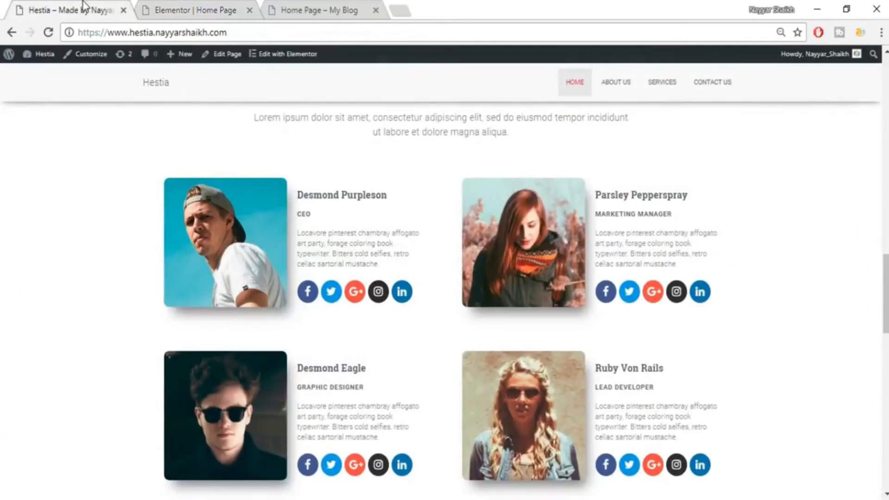
# Back in the page editor, delete the two empty columns from the team row
pyautogui.click(239, 7)
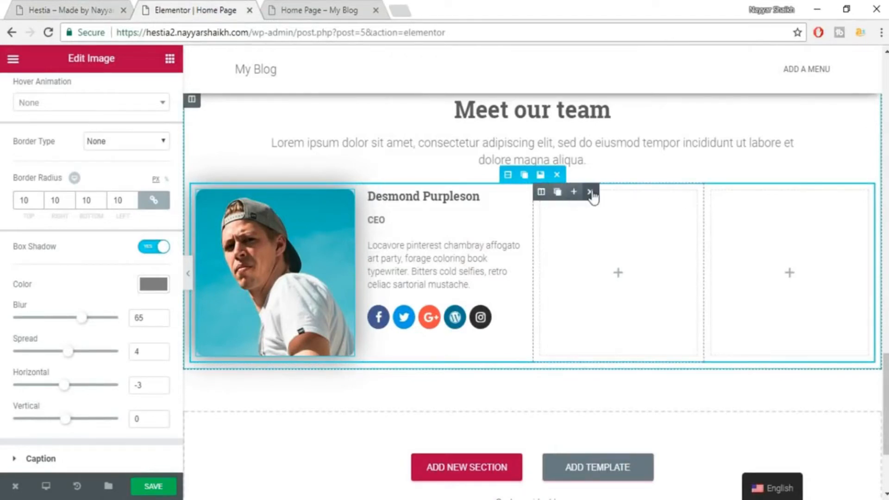
pyautogui.click(589, 192)
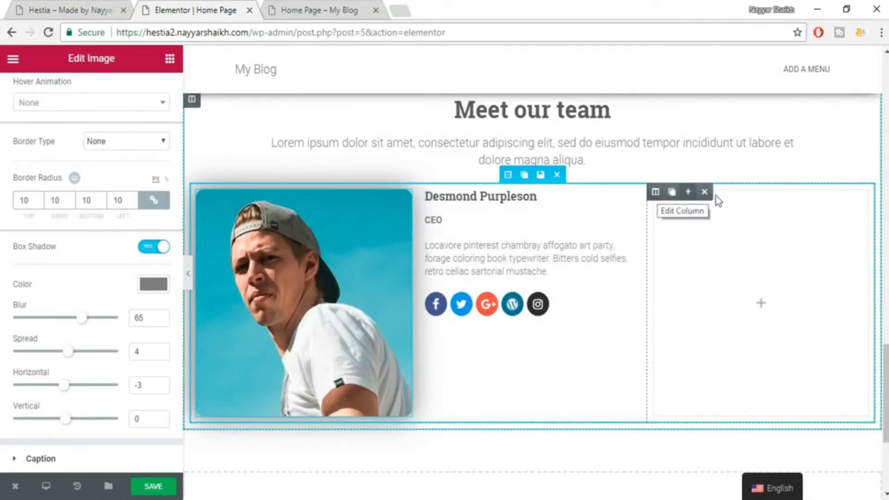
pyautogui.click(705, 193)
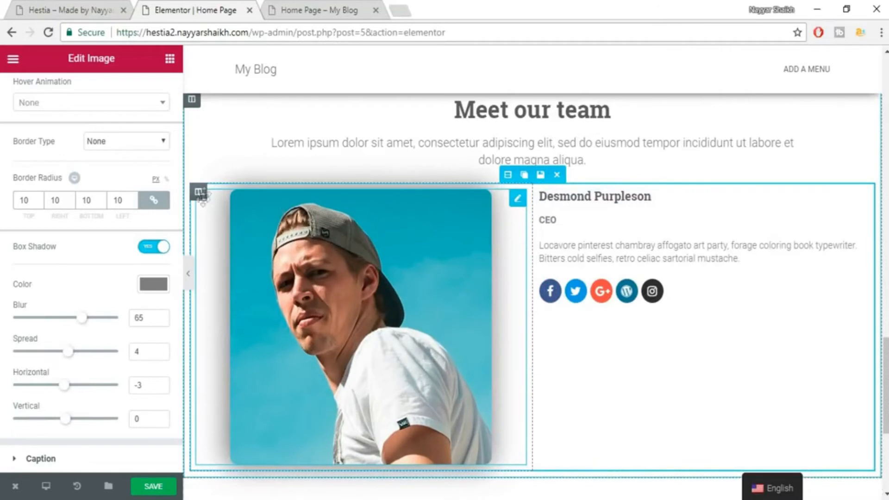
# Duplicate the photo column and the name-and-bio column
pyautogui.moveTo(202, 194)
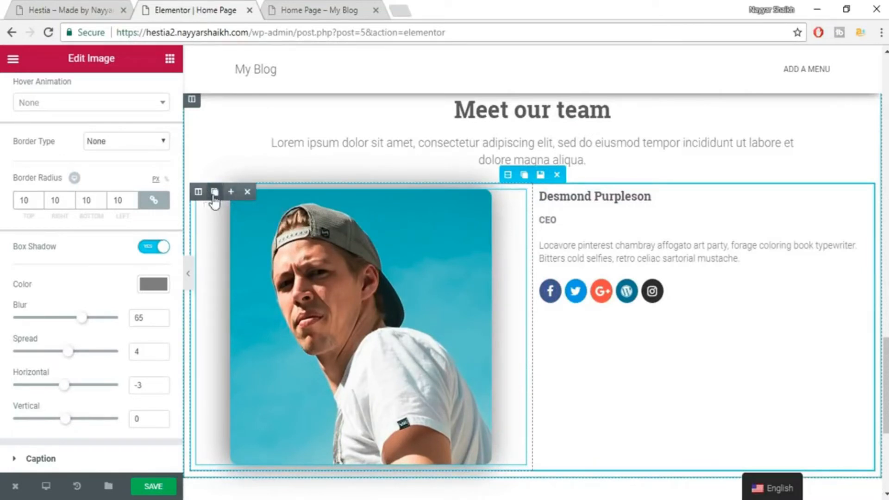
pyautogui.click(214, 194)
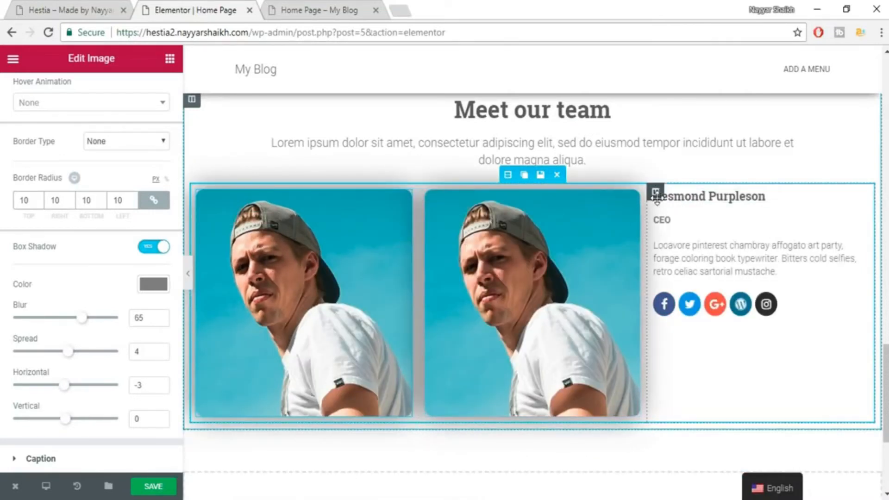
pyautogui.click(672, 195)
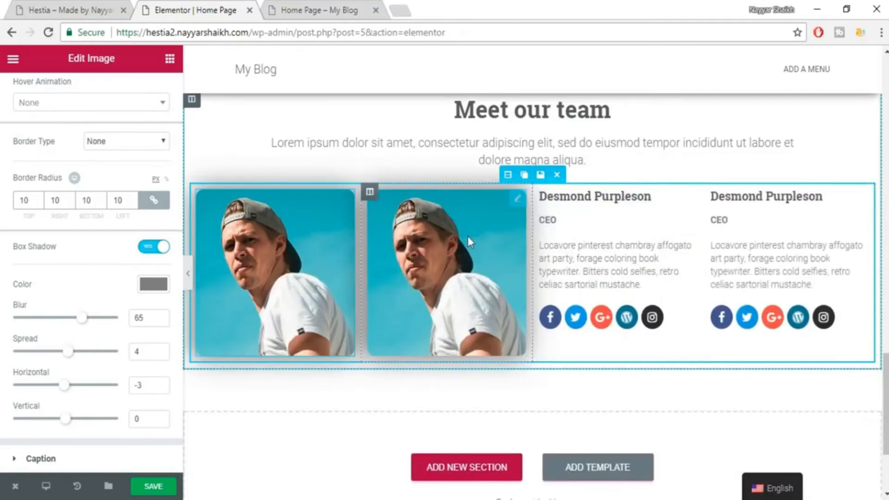
# Rearrange the columns so each photo sits beside its name-and-bio column
pyautogui.moveTo(470, 233); pyautogui.dragTo(486, 246)
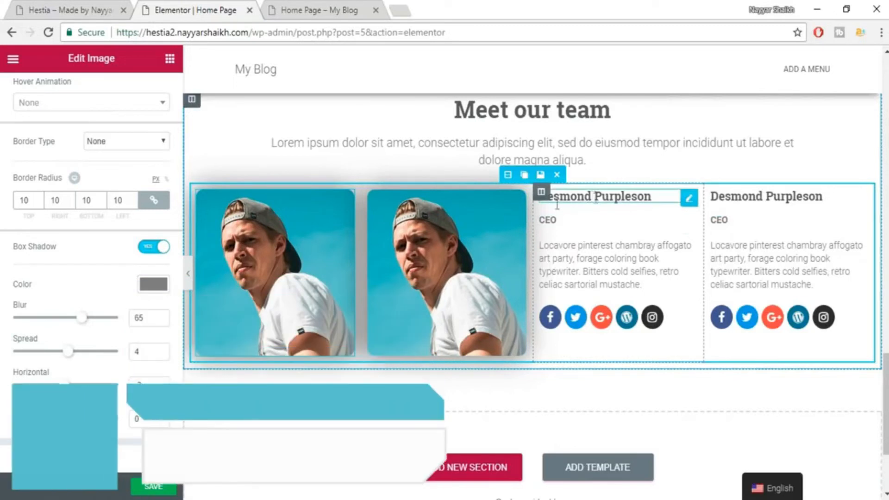
pyautogui.moveTo(541, 191); pyautogui.dragTo(404, 218)
pyautogui.moveTo(674, 243); pyautogui.dragTo(676, 247)
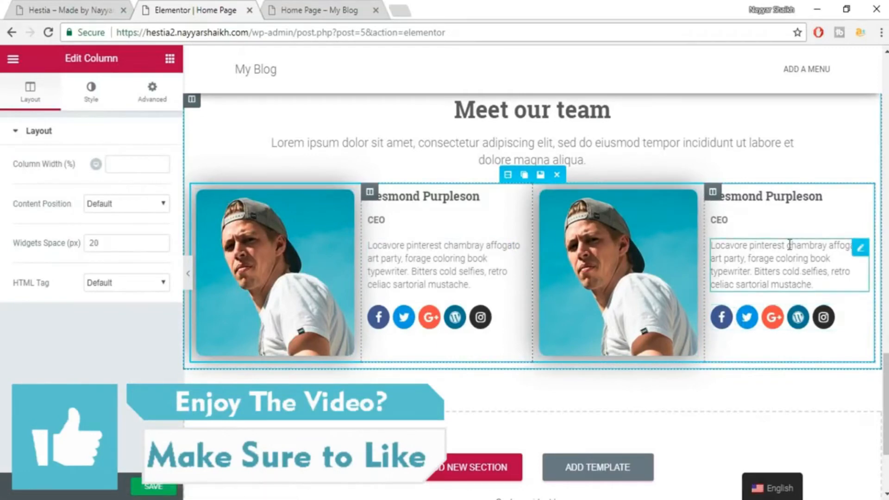
pyautogui.click(616, 252)
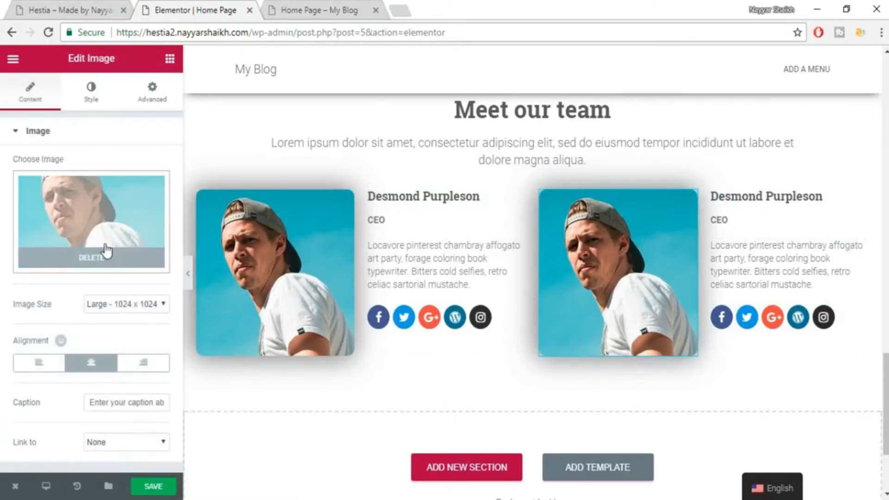
# Replace the second member's photo with the uploaded image 2.jpg
pyautogui.click(109, 252)
pyautogui.click(51, 120)
pyautogui.click(460, 298)
pyautogui.click(291, 106)
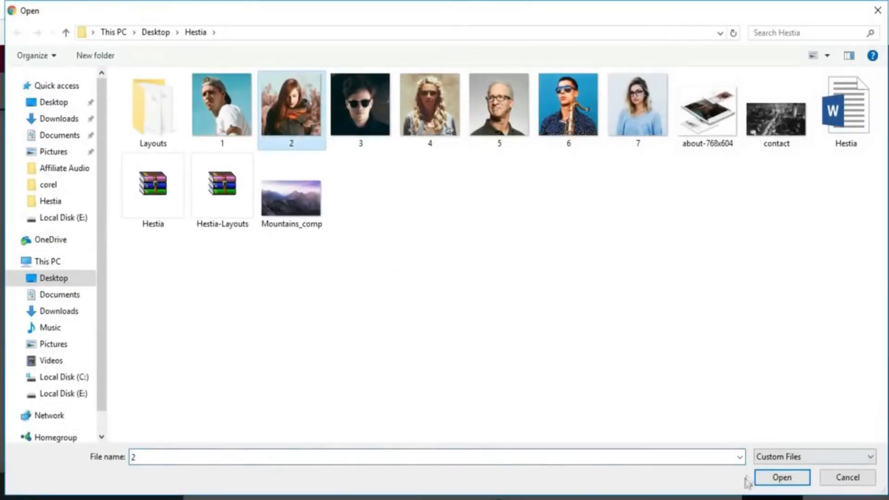
pyautogui.click(771, 477)
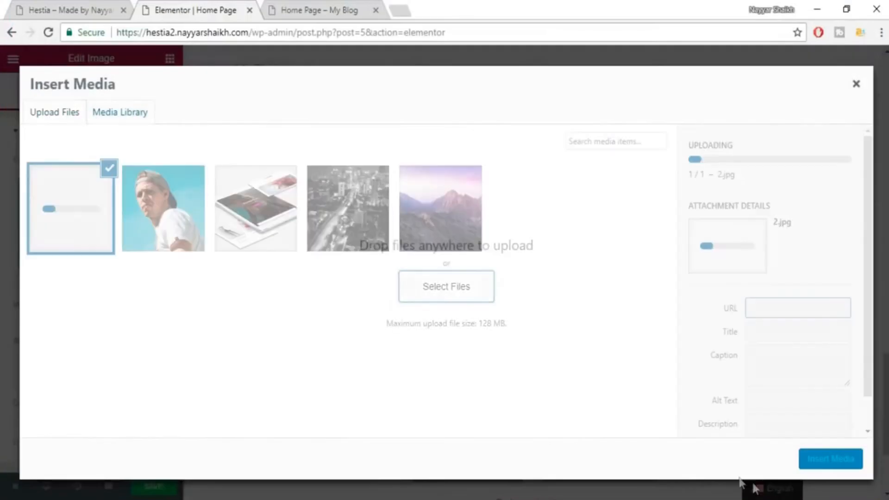
pyautogui.click(824, 464)
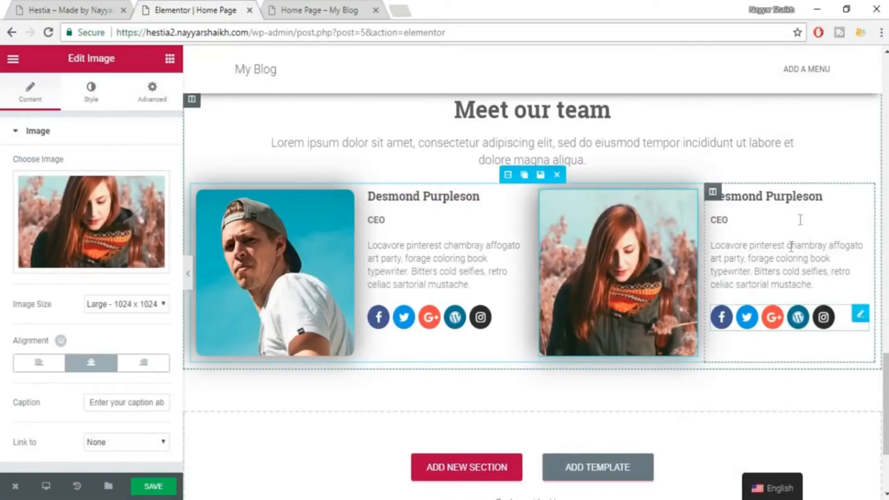
# Start replacing the second member's name heading with a new name
pyautogui.click(804, 197)
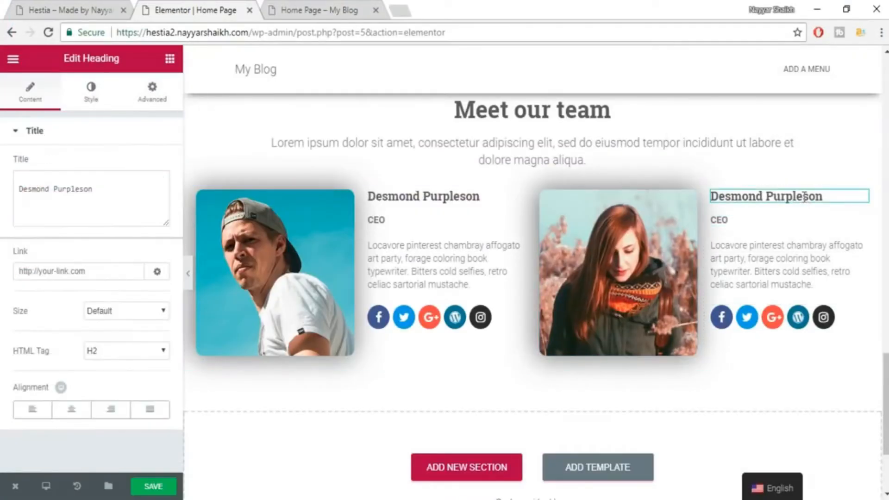
pyautogui.tripleClick(127, 208)
pyautogui.write('Nayyar Shaikh')
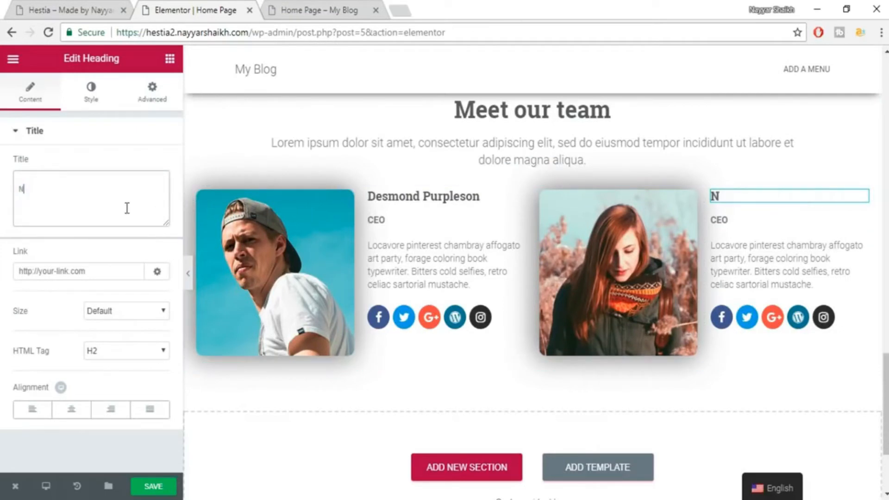
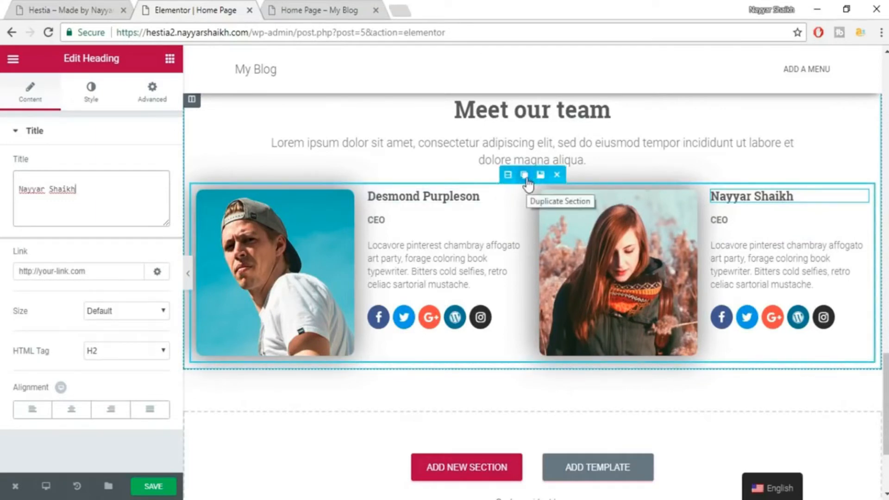
# Duplicate the team row section, checking the live Hestia team layout for reference
pyautogui.click(527, 179)
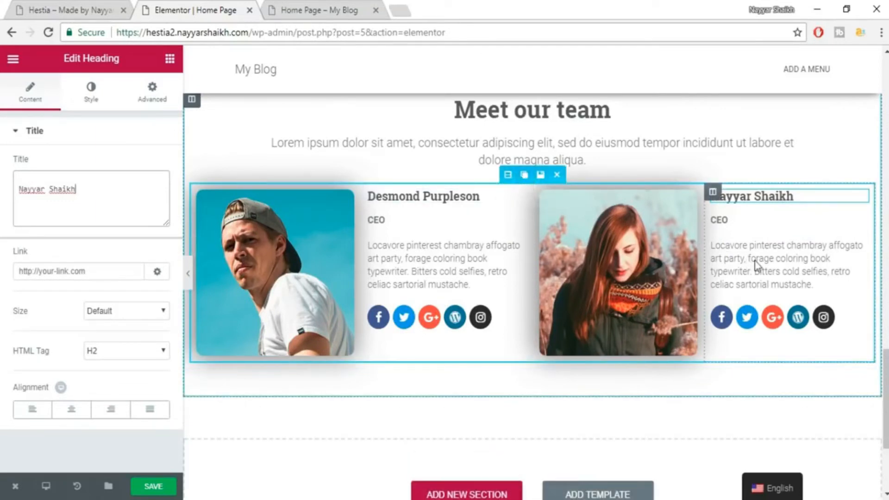
pyautogui.scroll(-2, 756, 261)
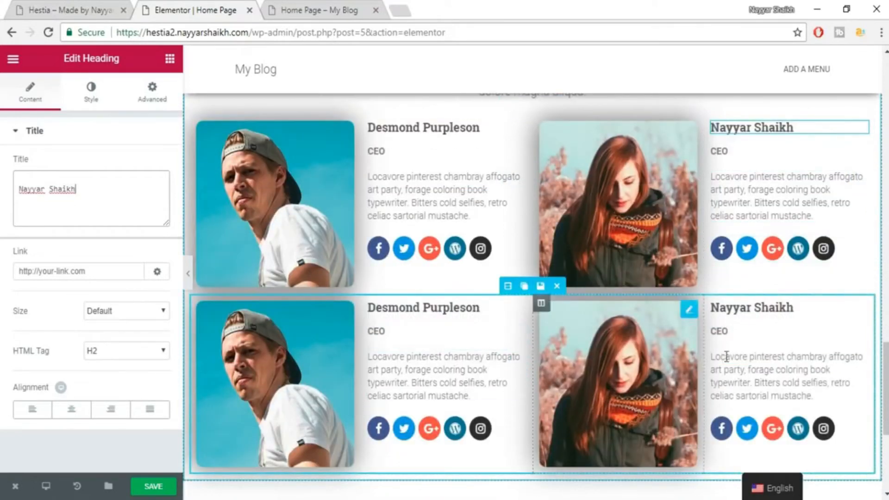
pyautogui.scroll(2, 676, 359)
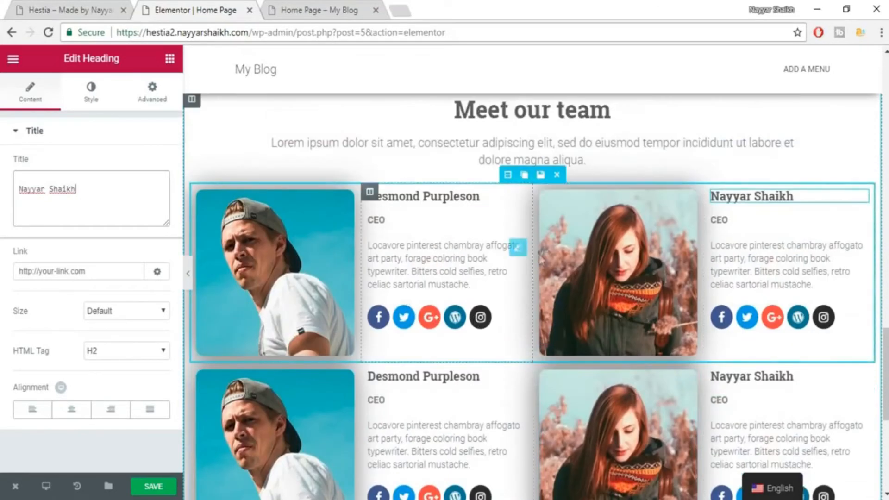
pyautogui.click(96, 7)
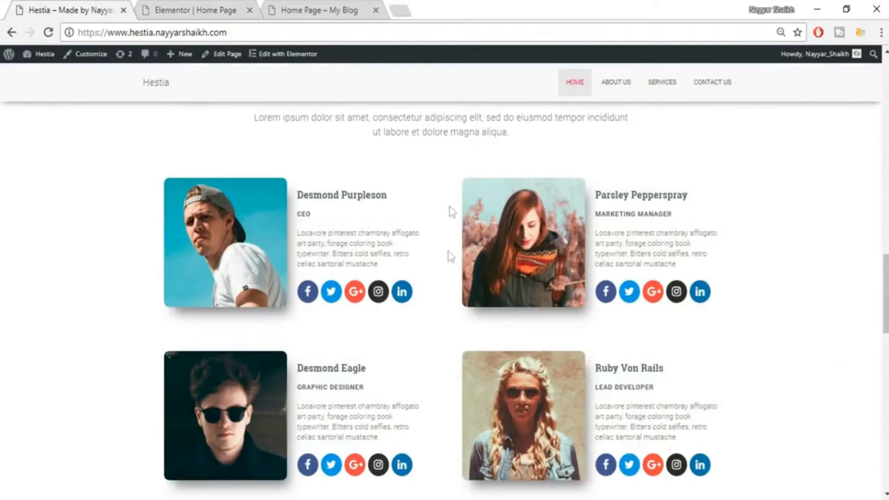
pyautogui.click(217, 11)
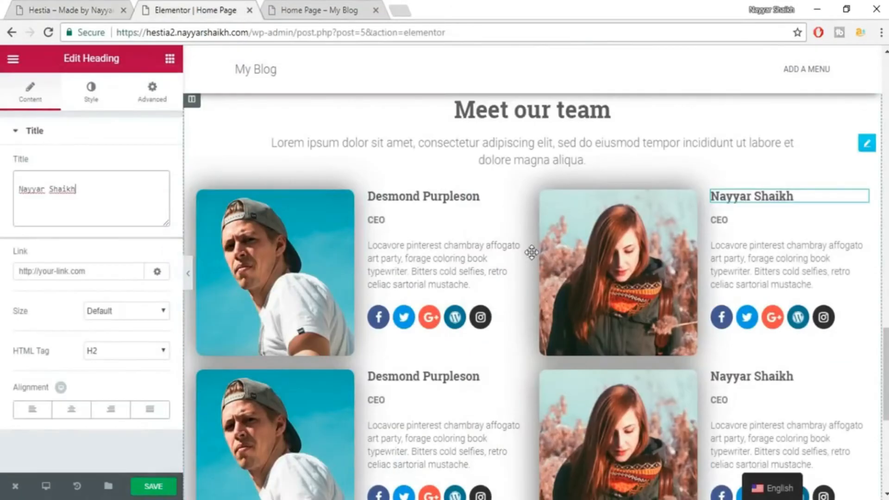
# Resize the team card columns, finish the member's name heading, and save the page
pyautogui.moveTo(528, 251); pyautogui.dragTo(521, 248)
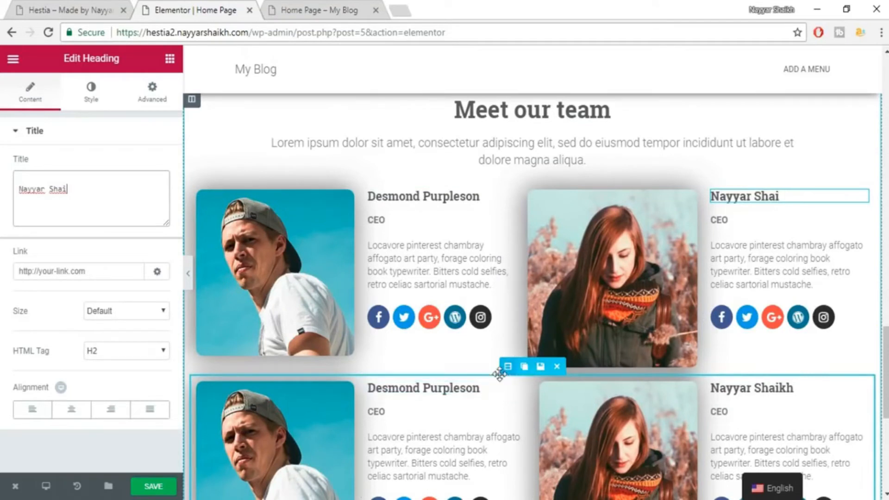
pyautogui.write('k')
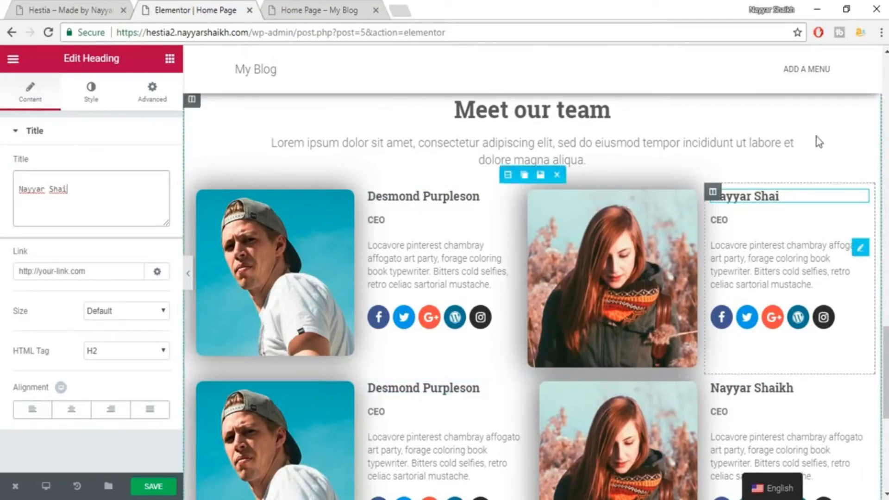
pyautogui.click(815, 138)
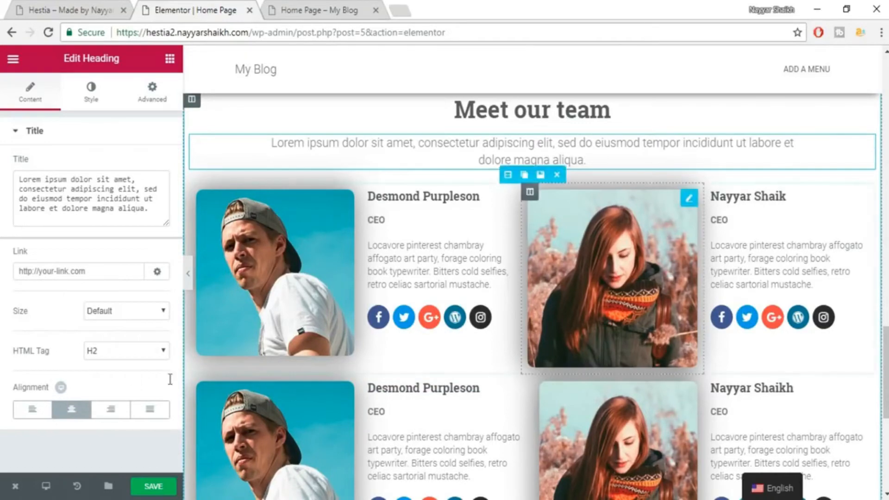
pyautogui.scroll(-2, 445, 366)
pyautogui.click(147, 494)
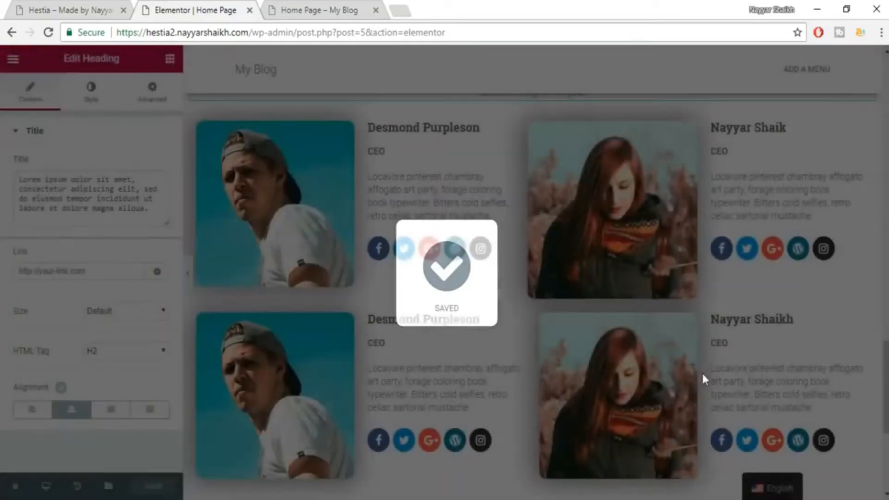
pyautogui.scroll(-3, 703, 382)
pyautogui.scroll(3, 705, 386)
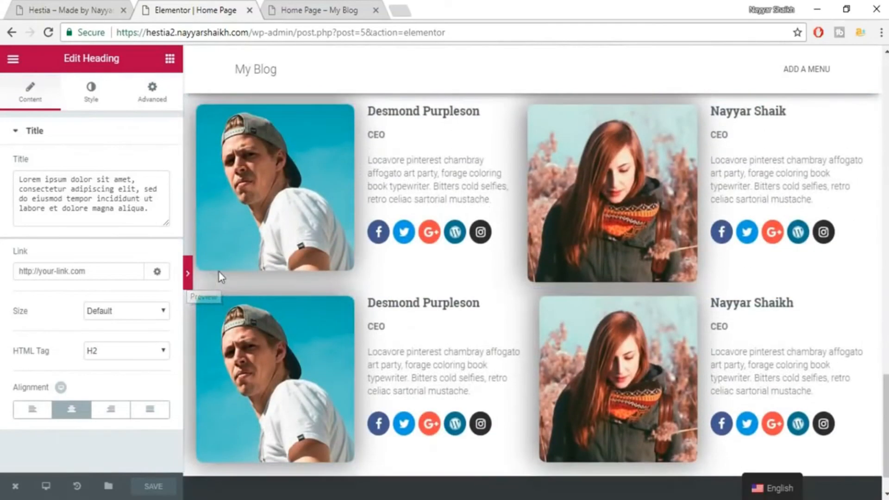
pyautogui.click(188, 274)
pyautogui.scroll(4, 217, 327)
pyautogui.scroll(-6, 216, 327)
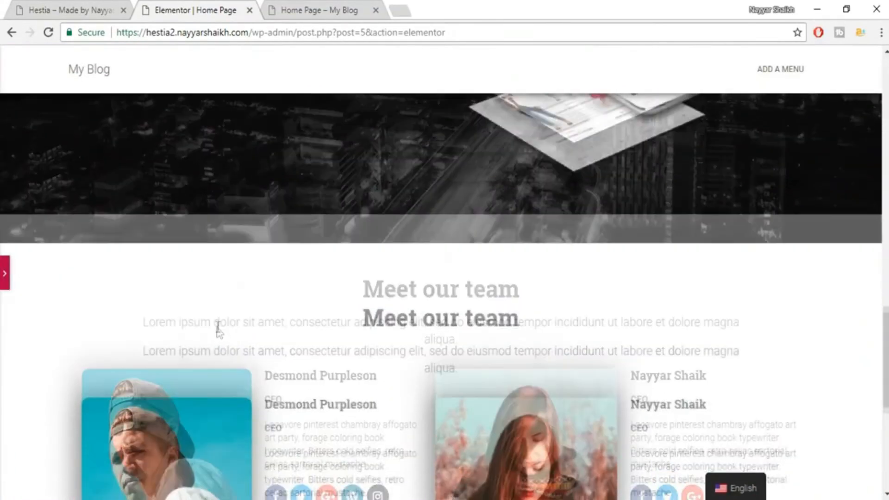
pyautogui.scroll(3, 216, 327)
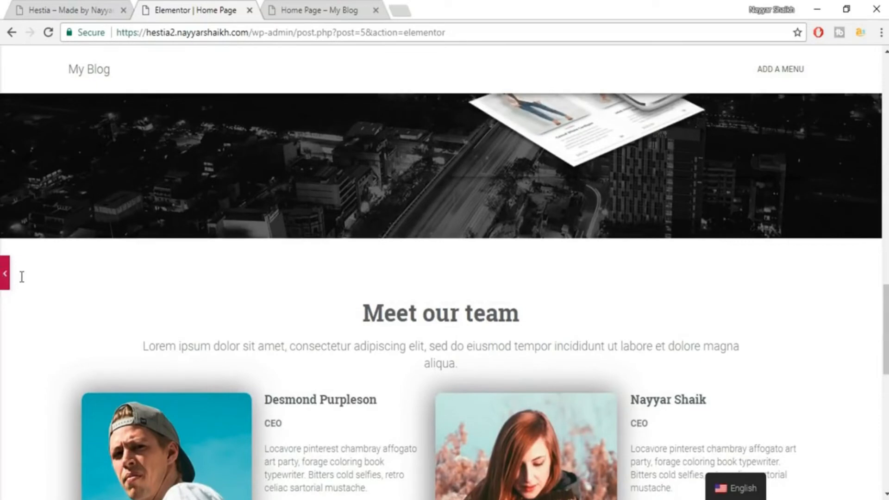
pyautogui.click(4, 275)
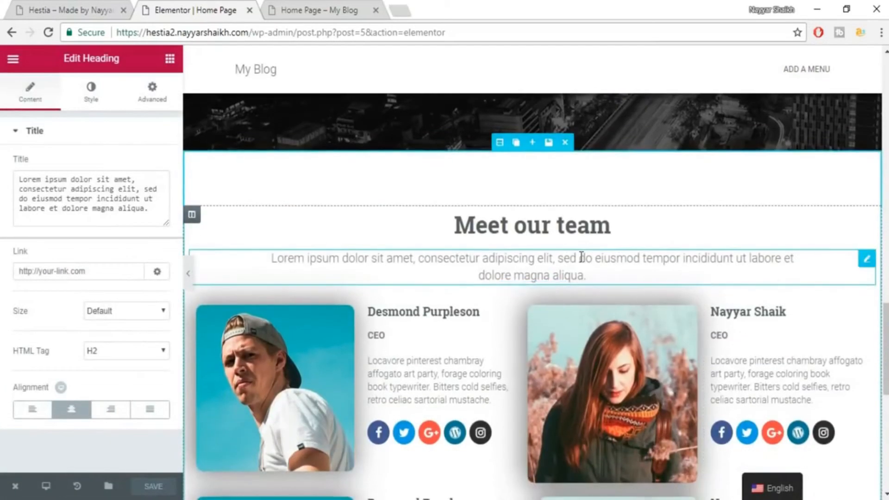
# Give the subtitle 50 px bottom padding
pyautogui.click(160, 95)
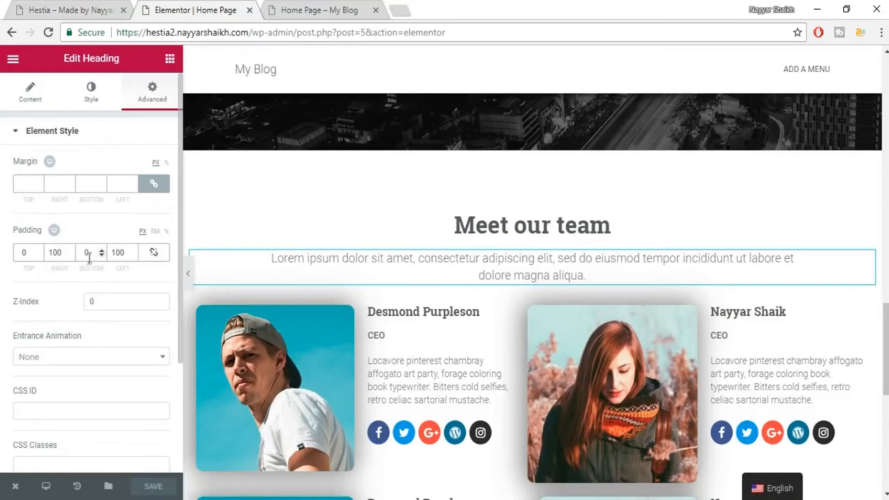
pyautogui.write('50')
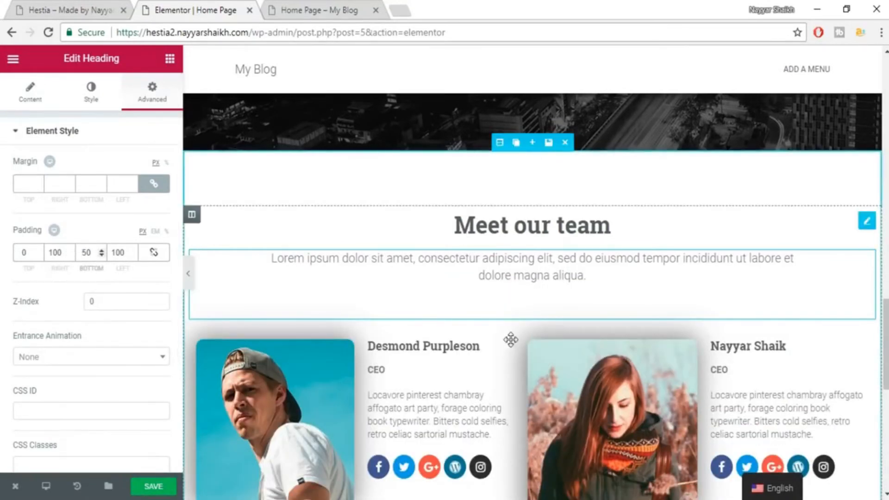
pyautogui.scroll(-5, 511, 342)
pyautogui.scroll(2, 566, 340)
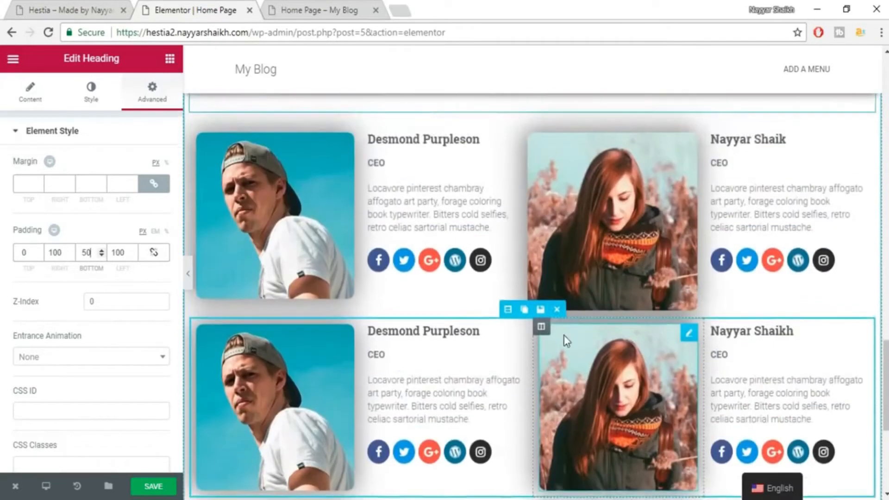
pyautogui.scroll(2, 566, 341)
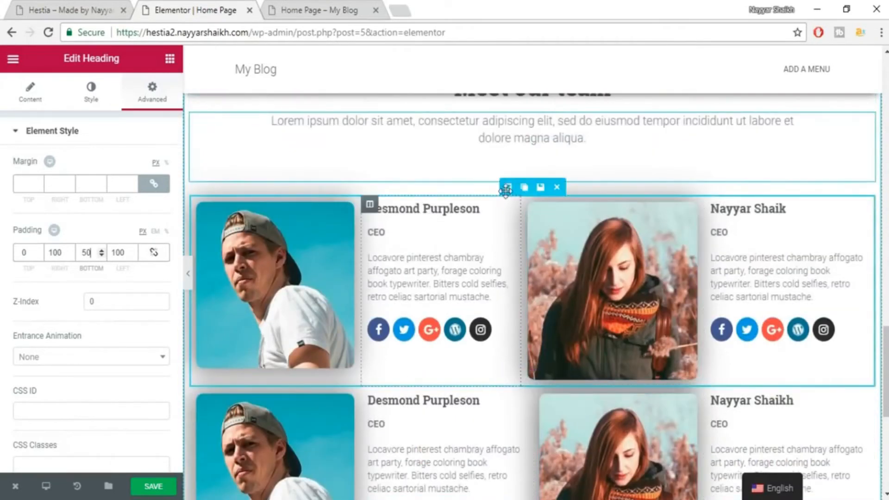
# Give the first team row section 40 px bottom padding and save the page
pyautogui.click(505, 187)
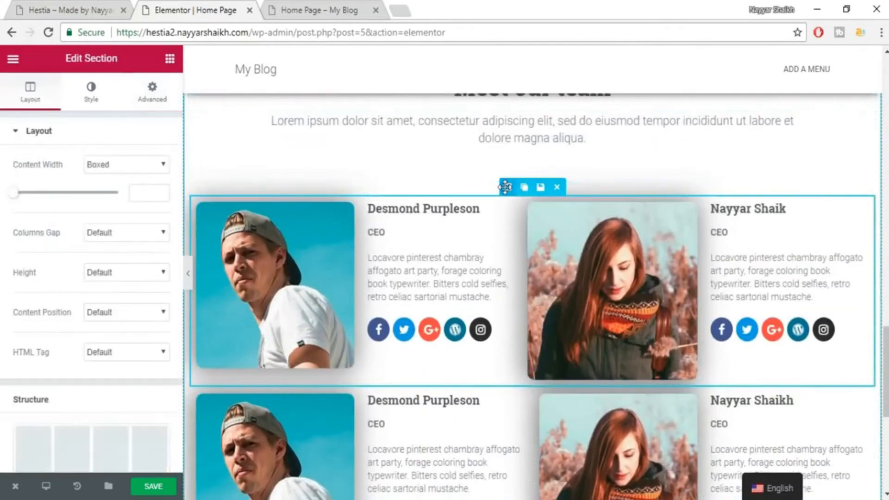
pyautogui.click(138, 93)
pyautogui.click(162, 253)
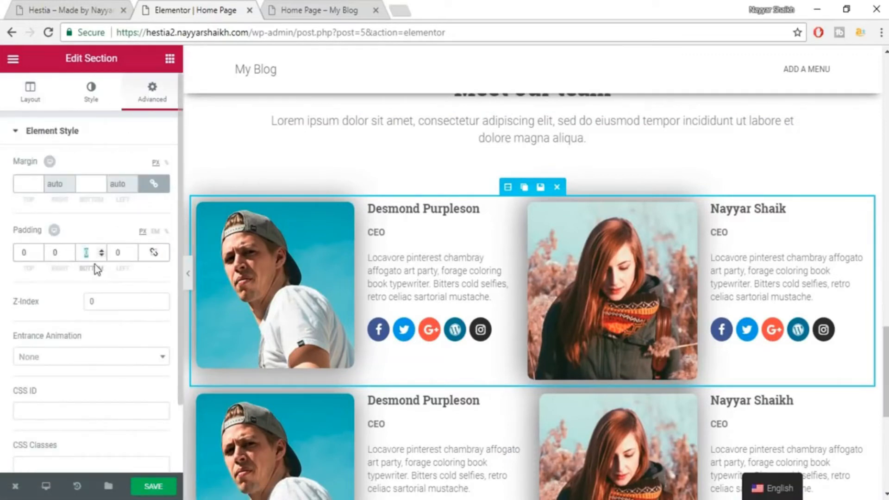
pyautogui.write('40')
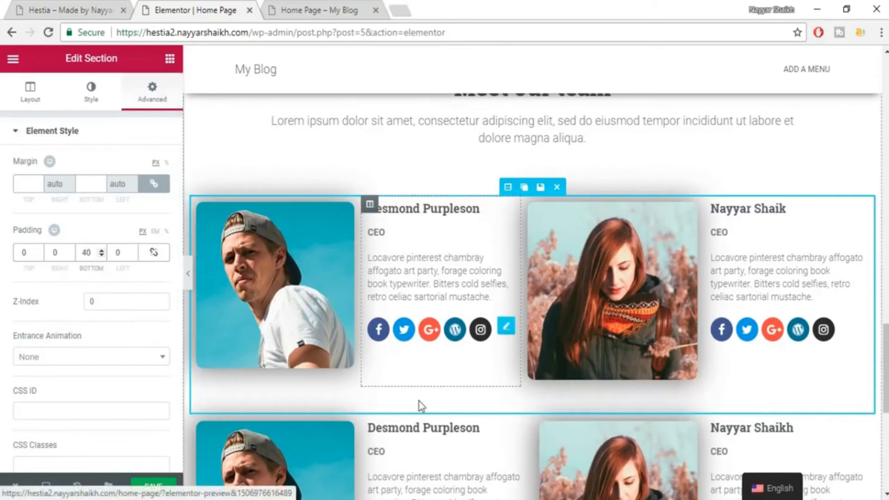
pyautogui.scroll(-6, 304, 442)
pyautogui.click(154, 491)
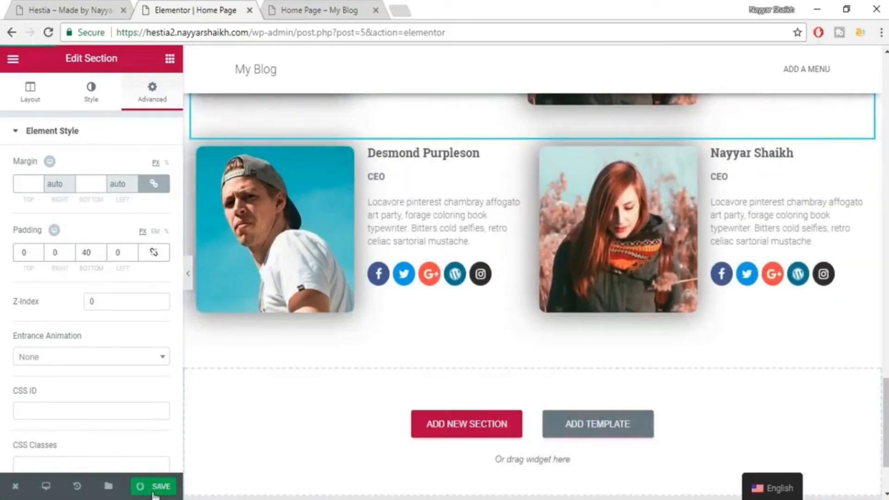
pyautogui.click(118, 6)
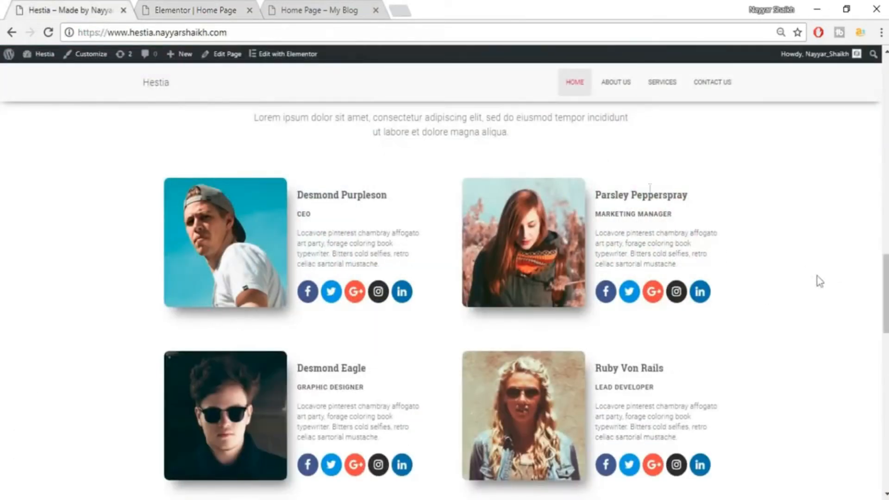
# Reload the published My Blog home page and scroll through it to check the saved team rows
pyautogui.click(319, 7)
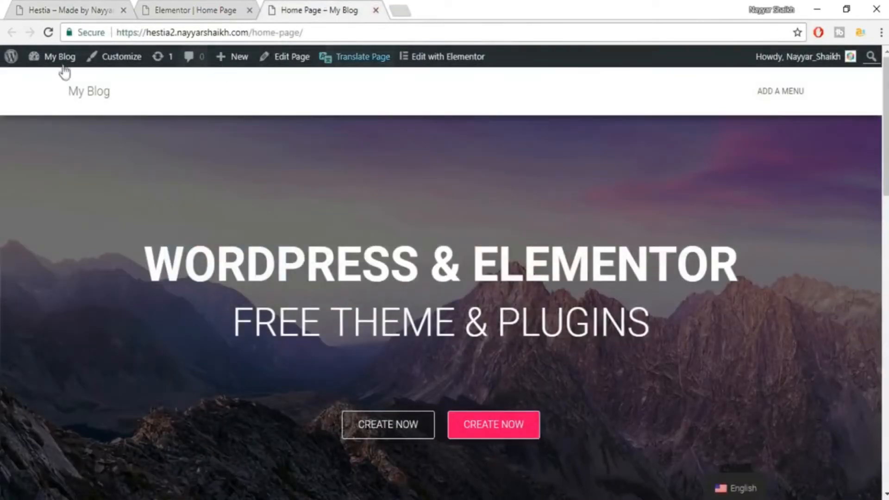
pyautogui.click(48, 32)
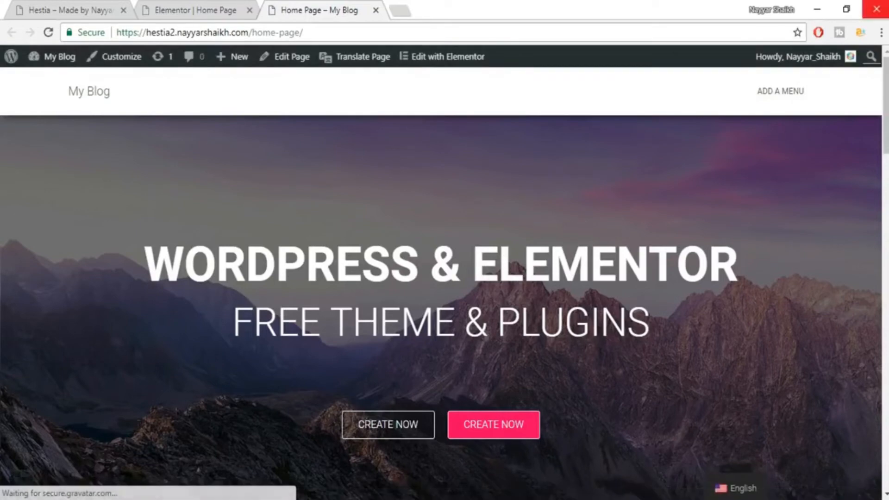
pyautogui.scroll(-10, 440, 284)
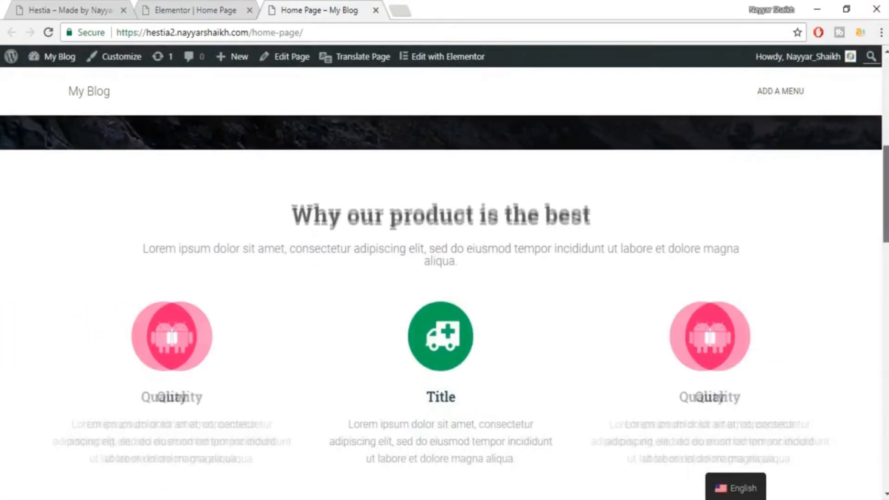
pyautogui.scroll(-6, 441, 283)
pyautogui.scroll(-10, 441, 283)
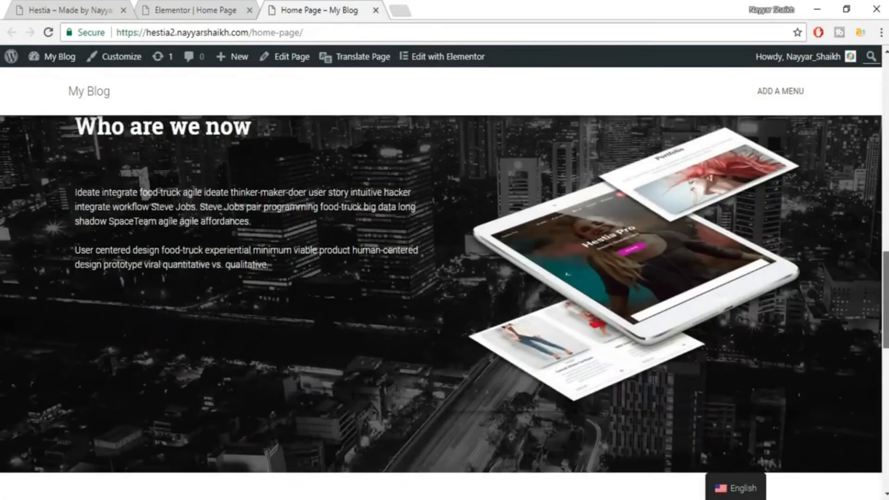
pyautogui.scroll(-5, 441, 283)
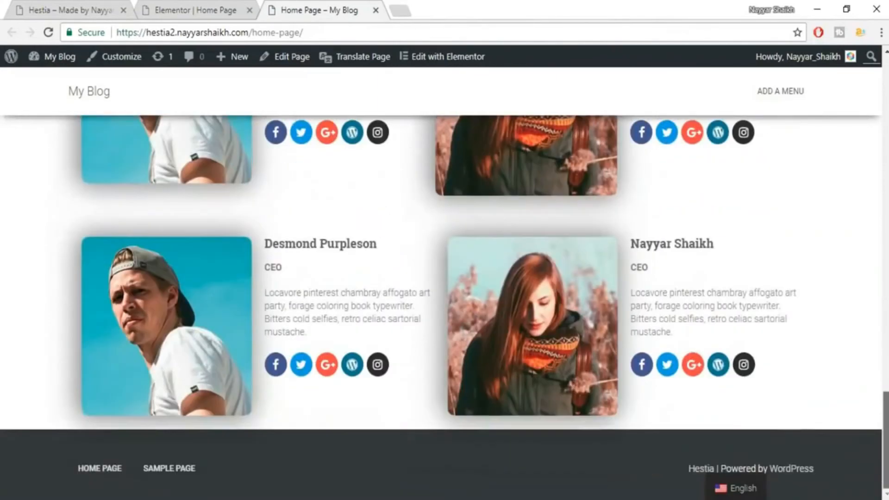
pyautogui.scroll(6, 244, 188)
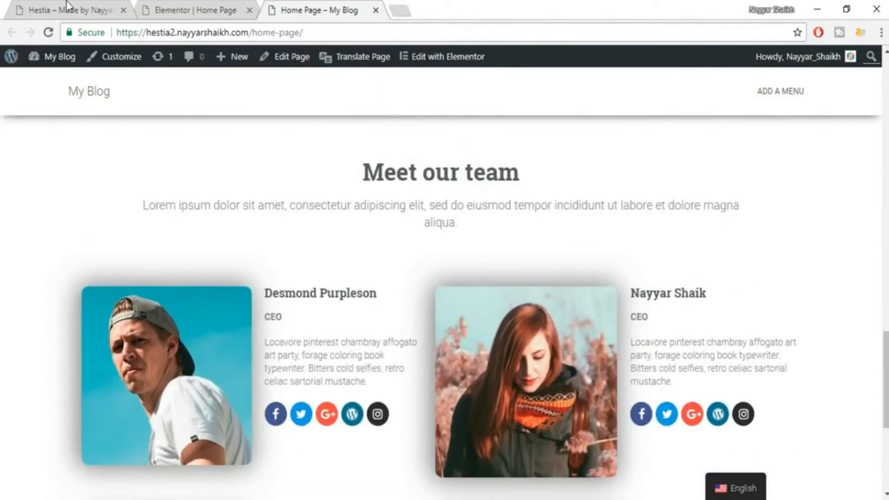
pyautogui.click(68, 9)
pyautogui.click(323, 10)
pyautogui.scroll(8, 441, 307)
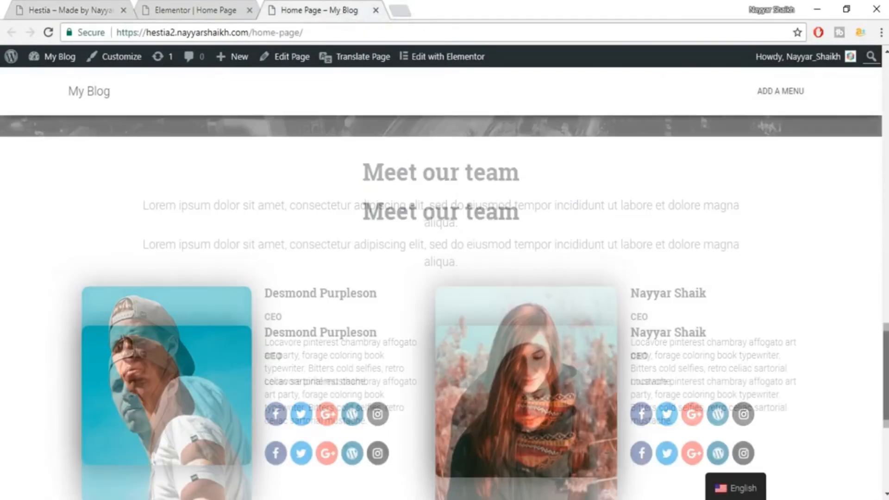
pyautogui.scroll(5, 425, 189)
# Scroll the editor, then bring up the live Hestia site's What Clients Say section for reference
pyautogui.click(196, 10)
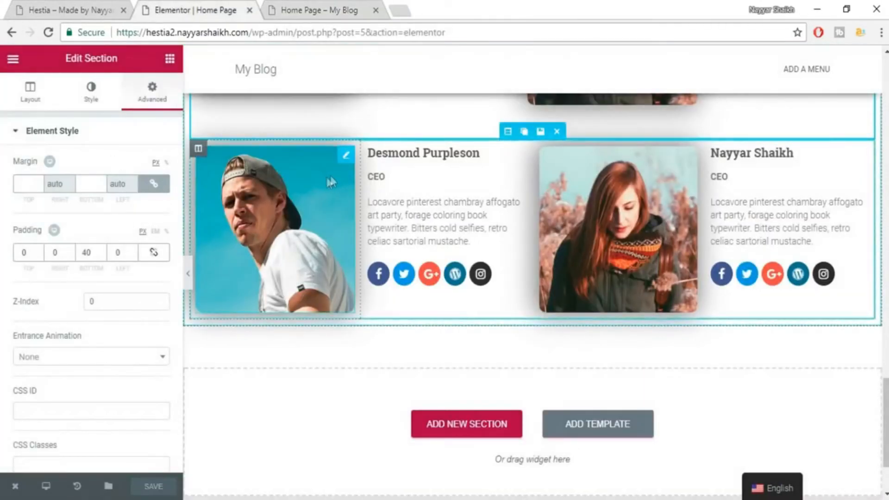
pyautogui.scroll(1, 326, 177)
pyautogui.scroll(3, 504, 186)
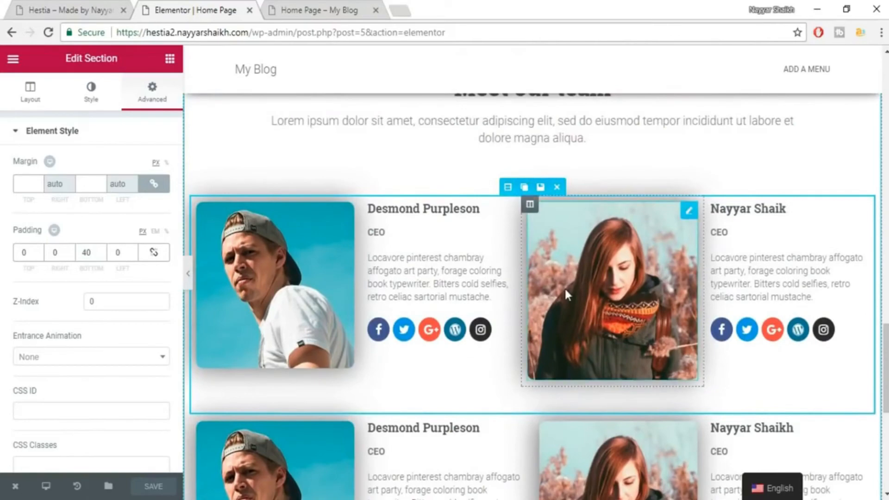
pyautogui.scroll(-1, 565, 289)
pyautogui.scroll(-4, 565, 289)
pyautogui.click(2, 4)
pyautogui.click(75, 2)
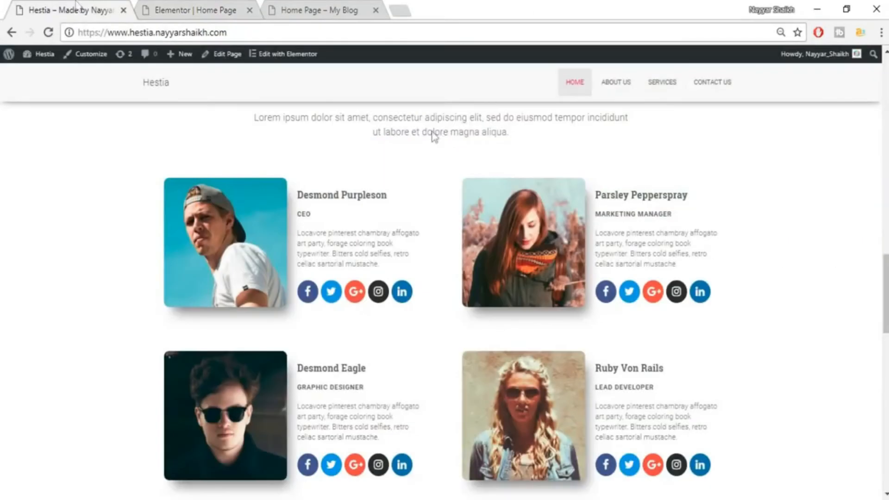
pyautogui.scroll(-7, 439, 210)
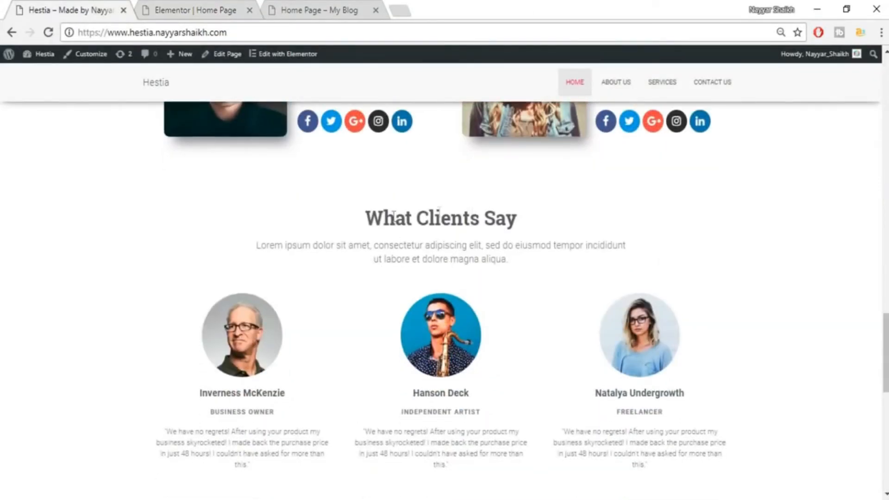
pyautogui.click(224, 5)
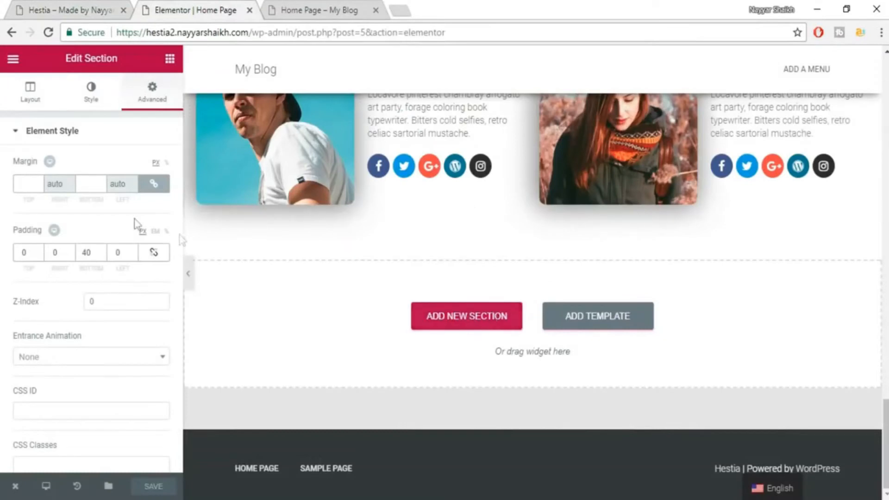
pyautogui.click(70, 6)
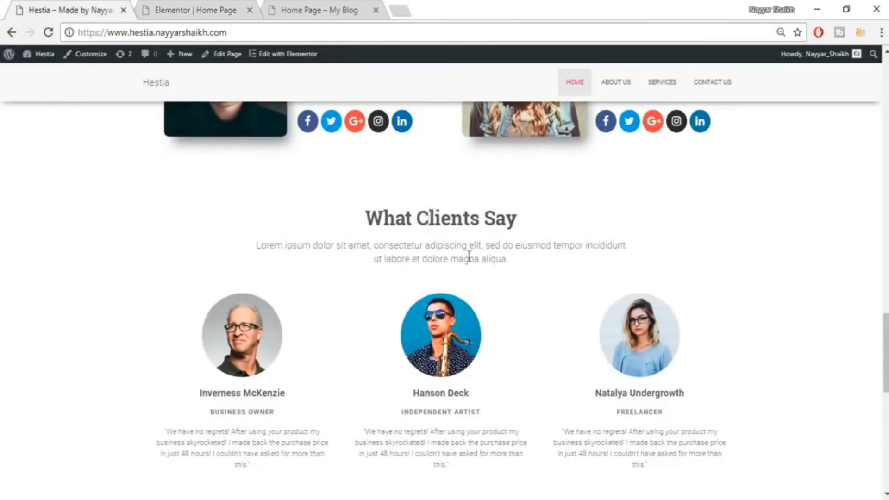
# Add a Heading widget below the team section reading 'What Clients Say', copied from the live site
pyautogui.click(208, 5)
pyautogui.moveTo(149, 171); pyautogui.dragTo(594, 332)
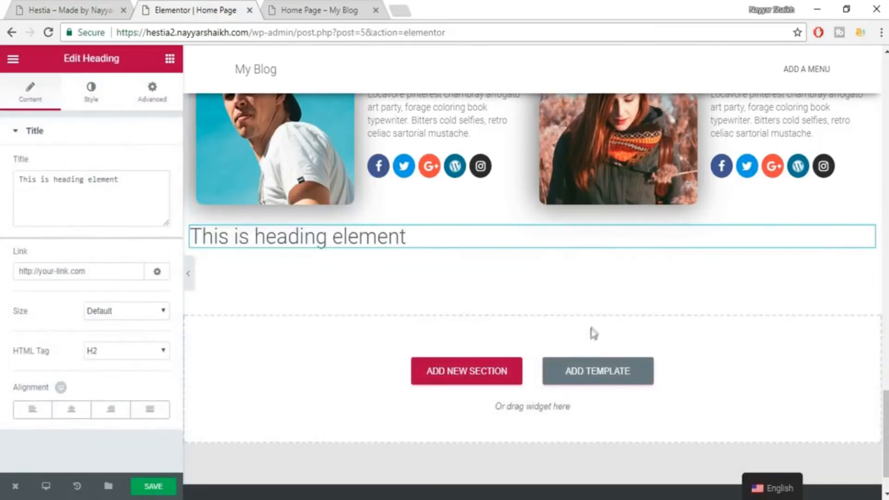
pyautogui.click(69, 9)
pyautogui.tripleClick(495, 207)
pyautogui.hotkey('ctrl', 'c')
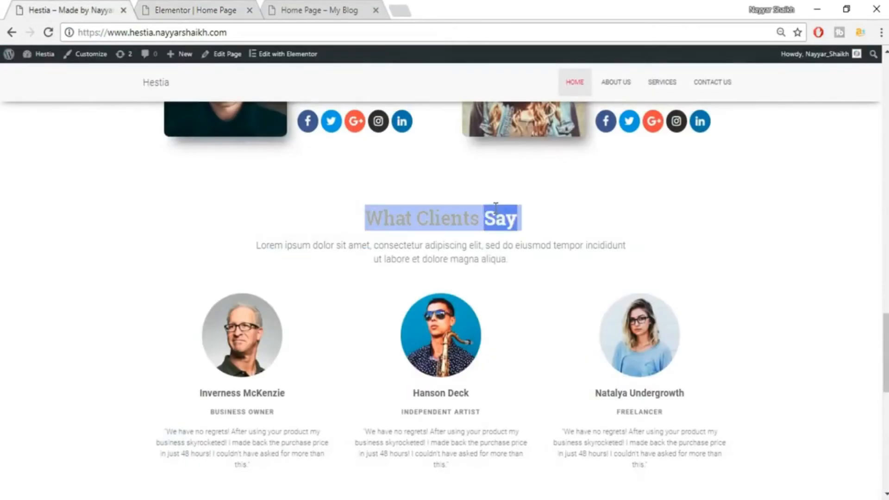
pyautogui.click(176, 10)
pyautogui.click(133, 180)
pyautogui.hotkey('ctrl', 'a')
pyautogui.hotkey('ctrl', 'v')
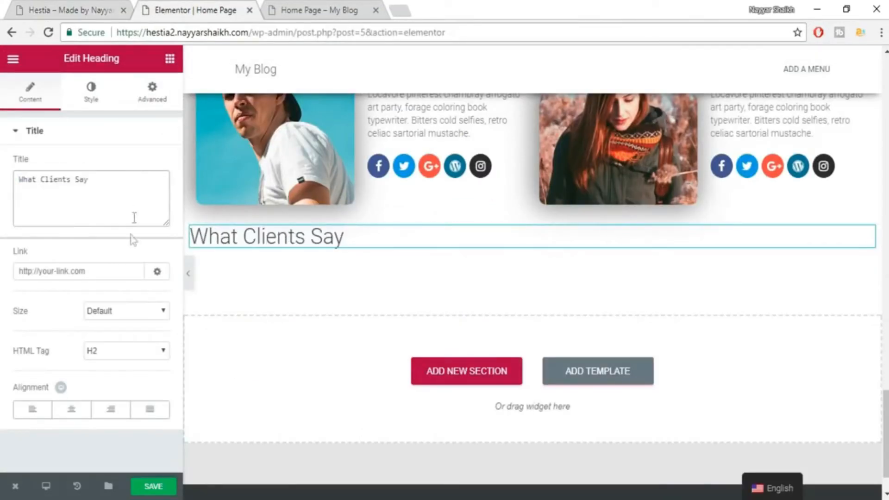
# Centre the What Clients Say heading and colour it dark grey
pyautogui.click(72, 409)
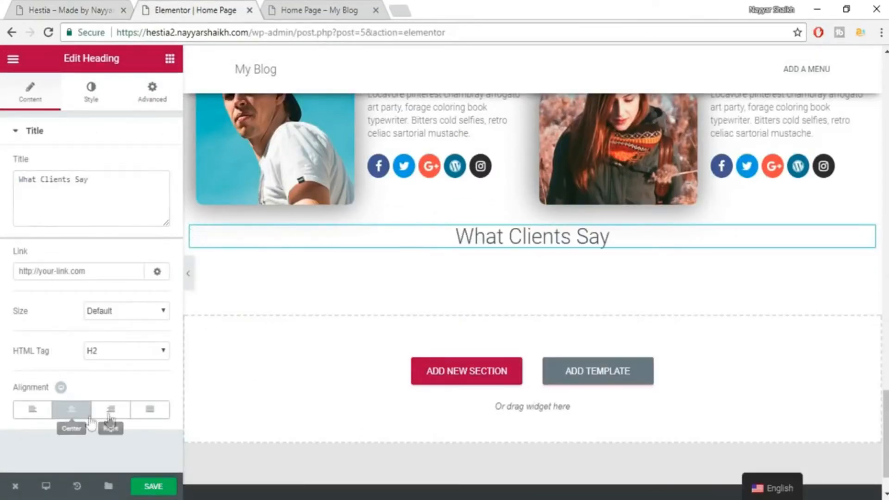
pyautogui.click(100, 98)
pyautogui.click(151, 169)
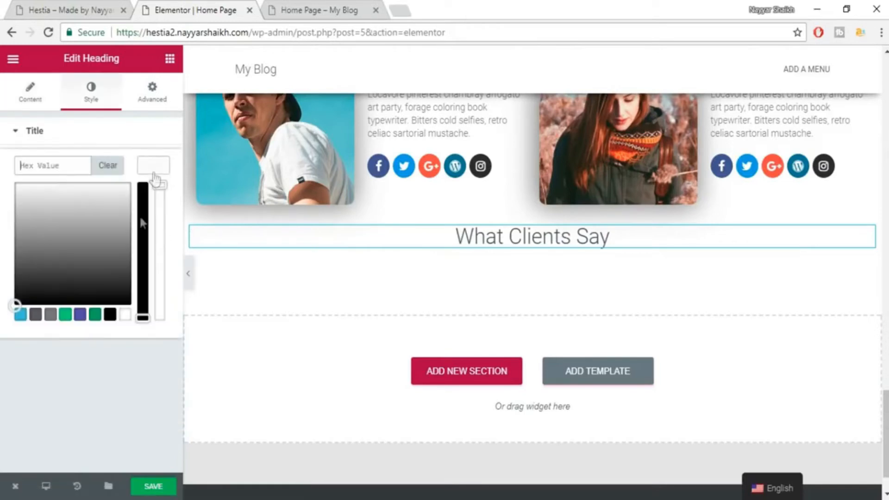
pyautogui.click(35, 315)
pyautogui.click(153, 166)
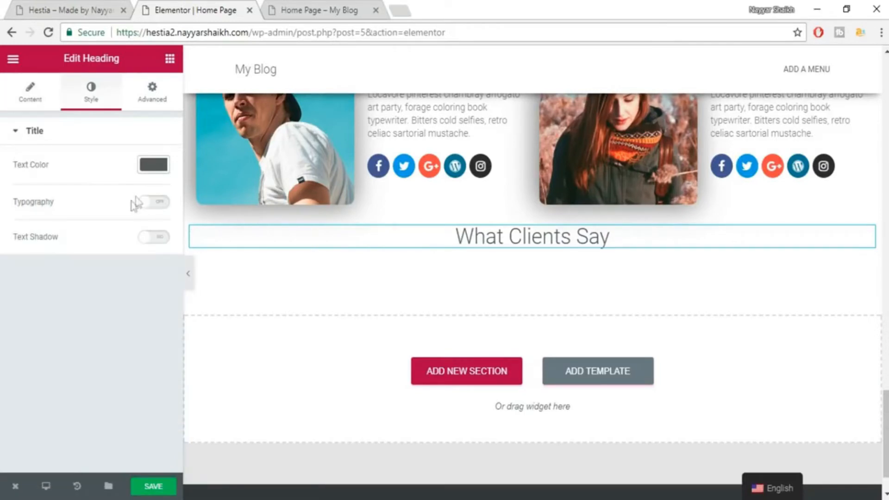
# Set the heading's typography to 35 px Roboto Slab, weight 600, and save
pyautogui.click(165, 203)
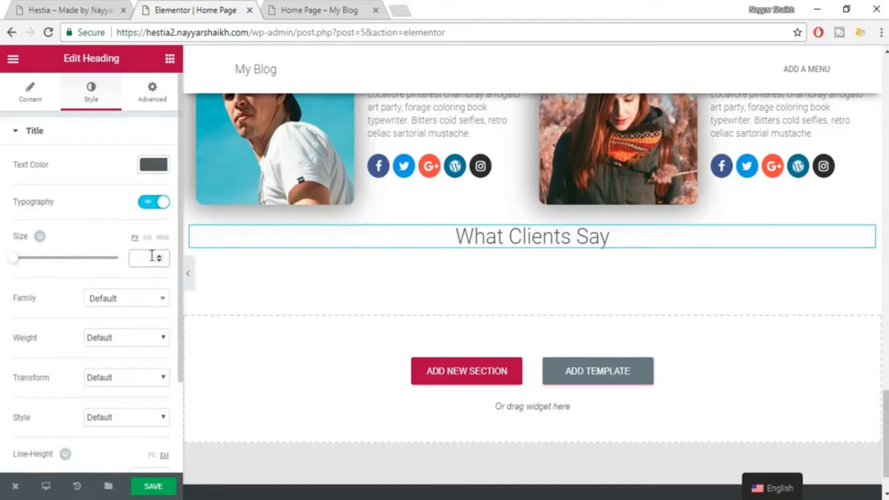
pyautogui.write('35')
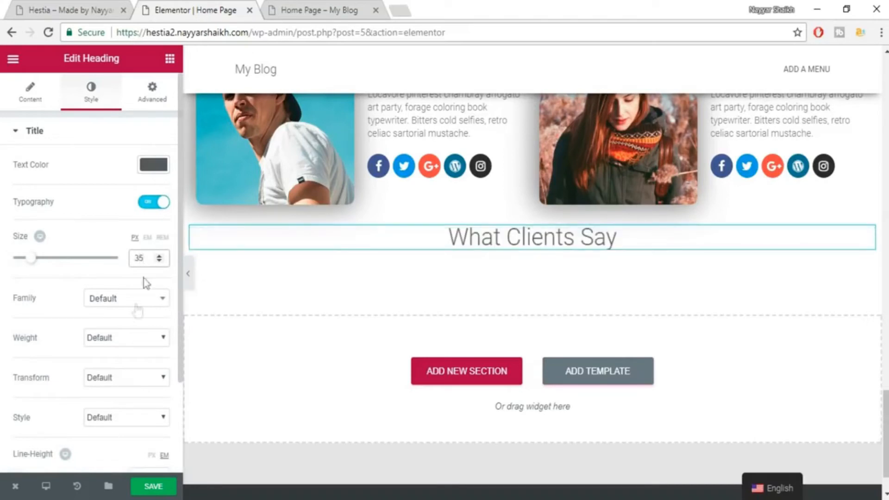
pyautogui.click(135, 302)
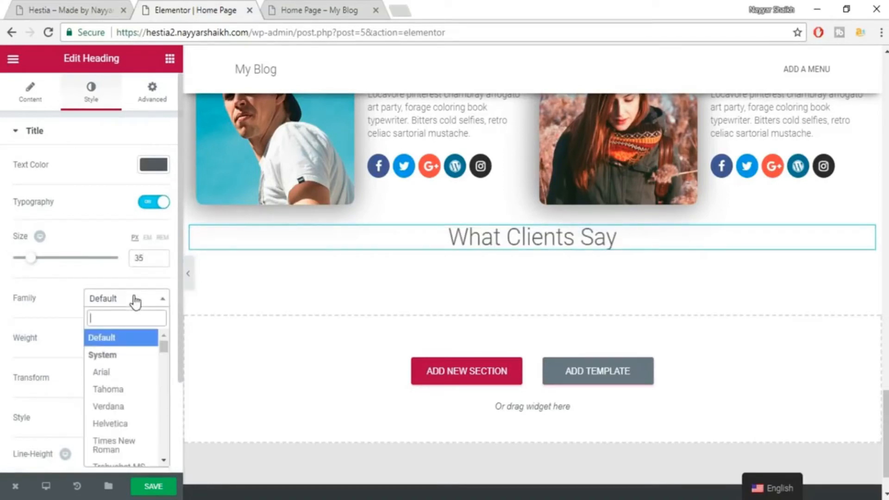
pyautogui.write('robo')
pyautogui.press('Down')
pyautogui.press('Down')
pyautogui.press('Down')
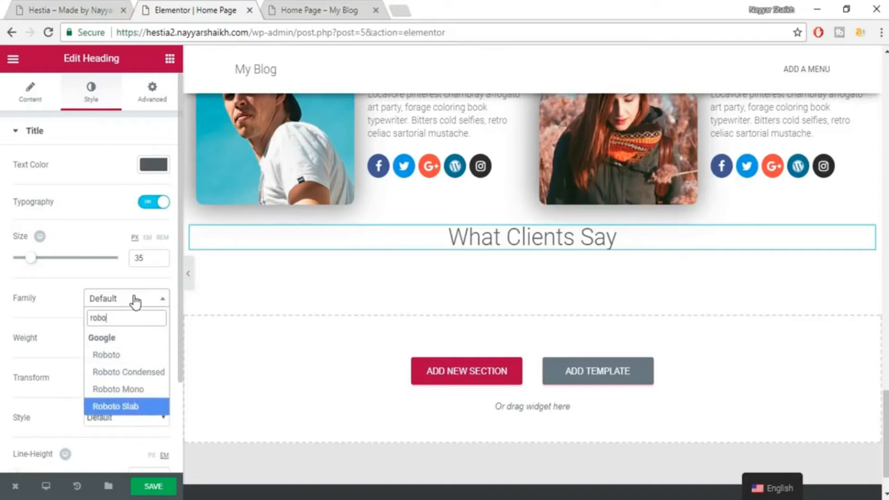
pyautogui.press('Return')
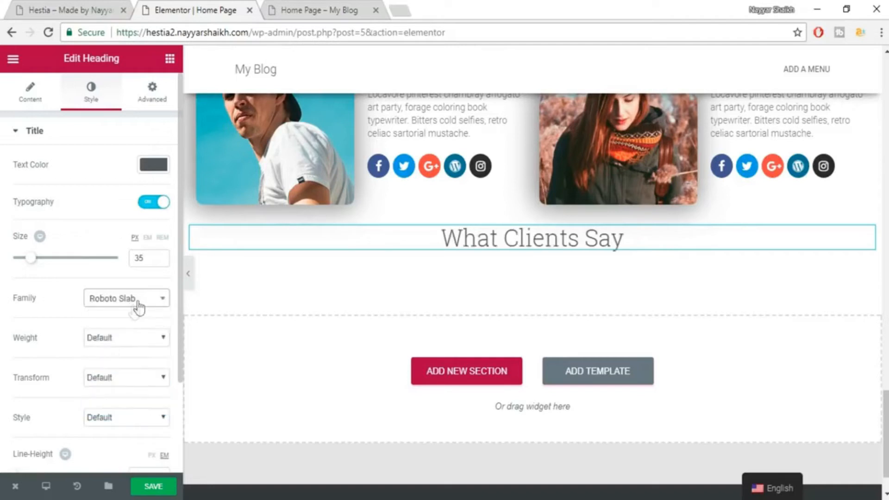
pyautogui.click(129, 338)
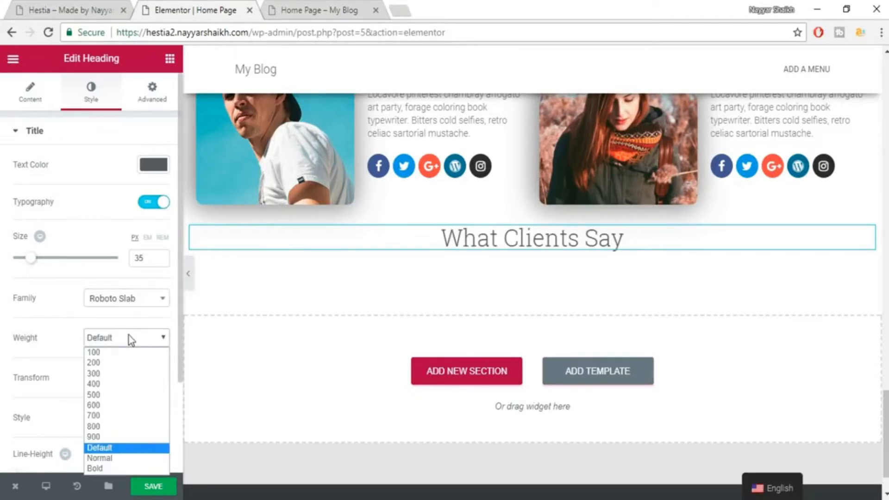
pyautogui.click(122, 406)
pyautogui.click(153, 486)
# Copy the Lorem ipsum paragraph from the live Hestia site for the next heading
pyautogui.click(69, 9)
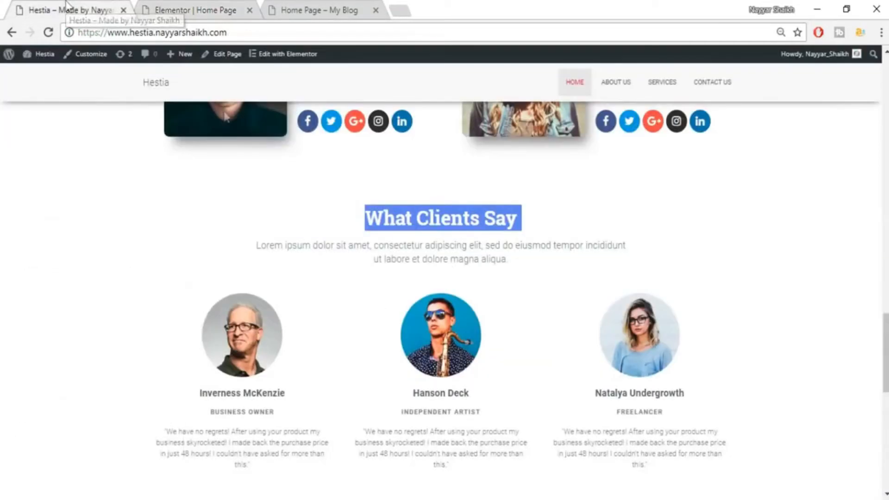
pyautogui.tripleClick(433, 250)
pyautogui.hotkey('ctrl', 'c')
pyautogui.click(236, 6)
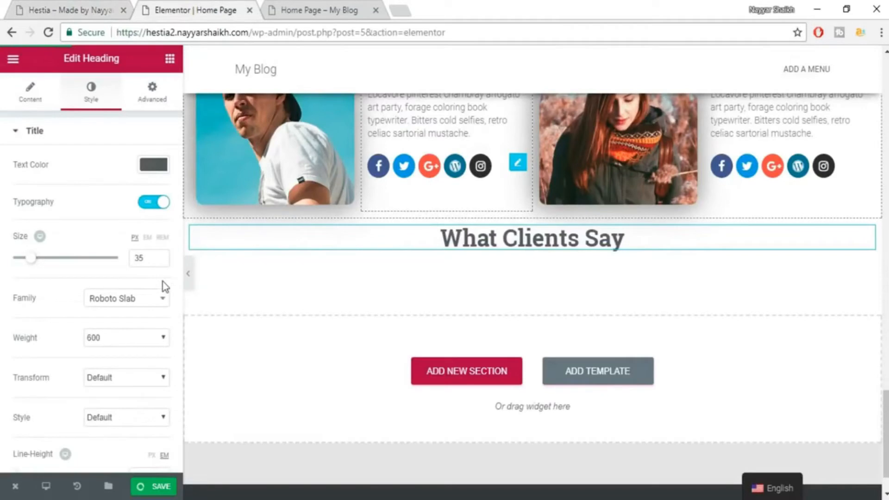
pyautogui.click(171, 59)
# Add a second heading under What Clients Say with the pasted Lorem ipsum text, centred and grey
pyautogui.moveTo(124, 162); pyautogui.dragTo(536, 246)
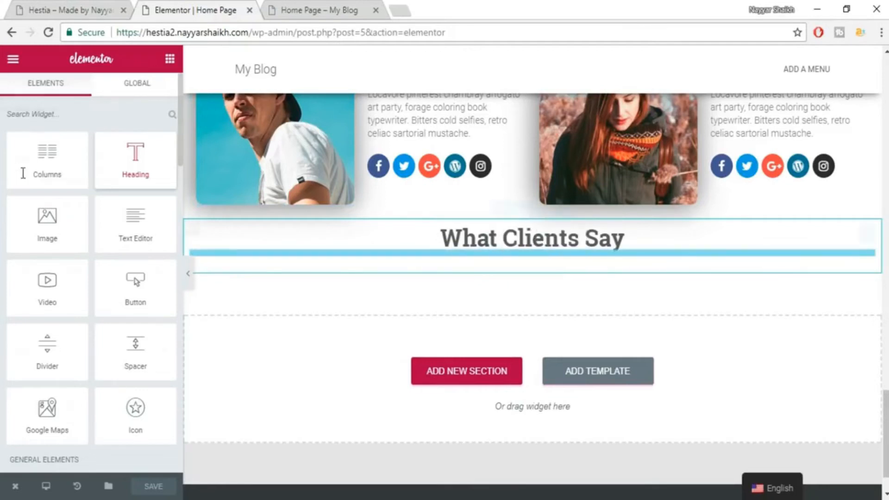
pyautogui.tripleClick(107, 206)
pyautogui.hotkey('ctrl', 'v')
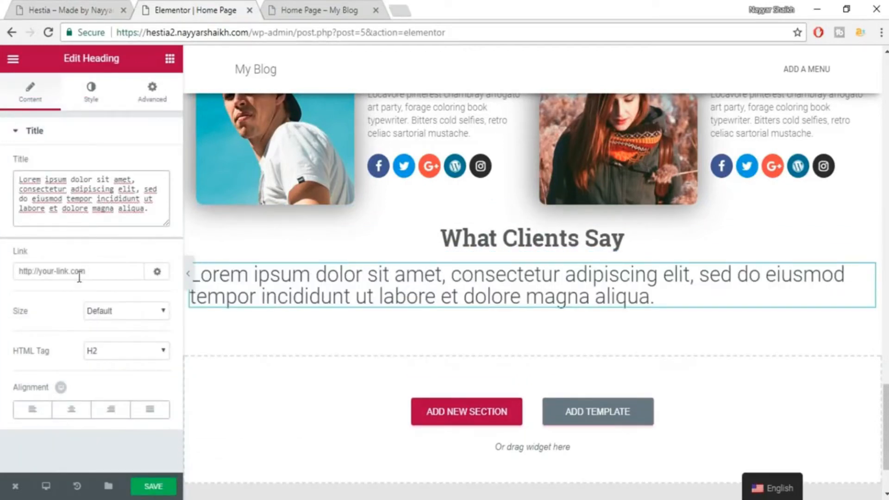
pyautogui.click(71, 410)
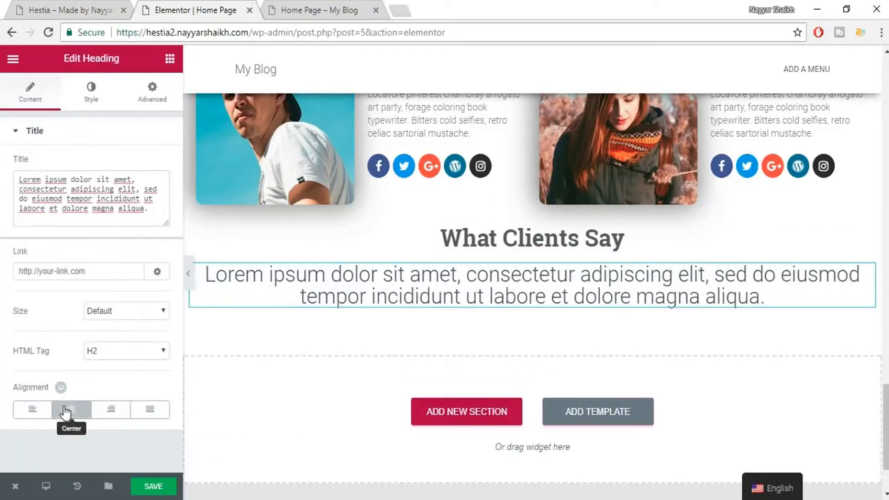
pyautogui.click(92, 99)
pyautogui.click(154, 167)
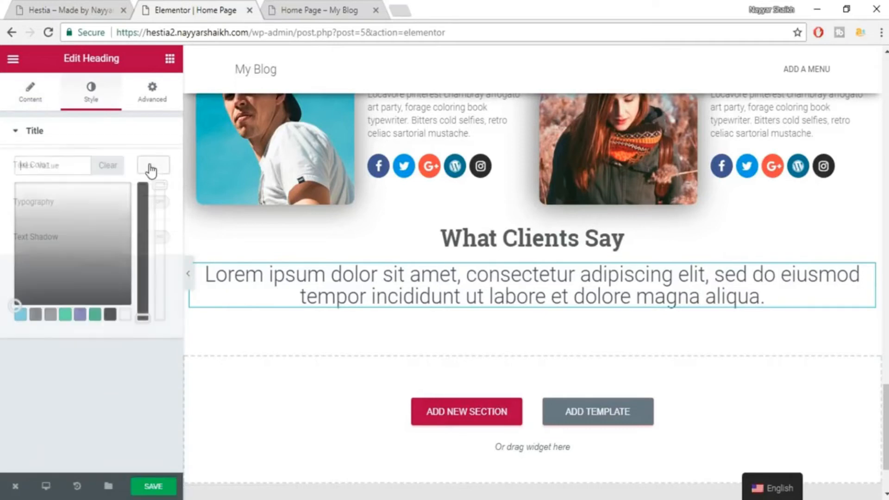
pyautogui.click(50, 319)
pyautogui.click(154, 167)
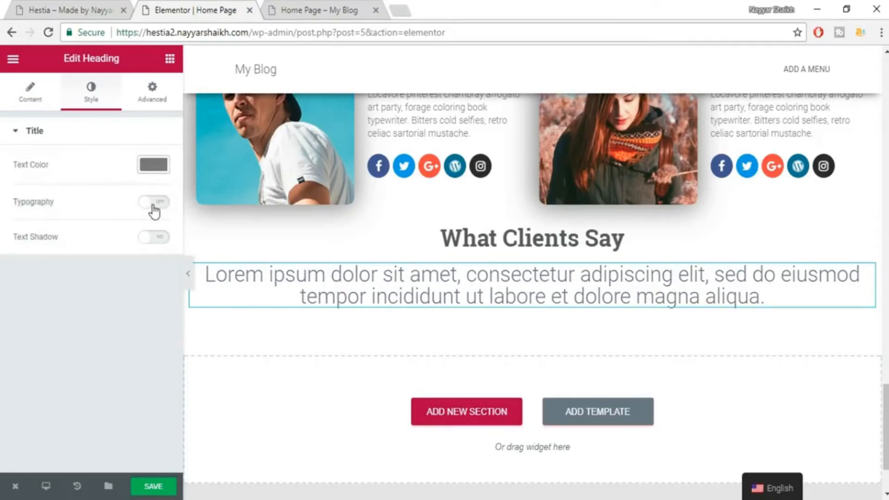
# Set the Lorem ipsum text's typography to 18 px Roboto
pyautogui.click(159, 204)
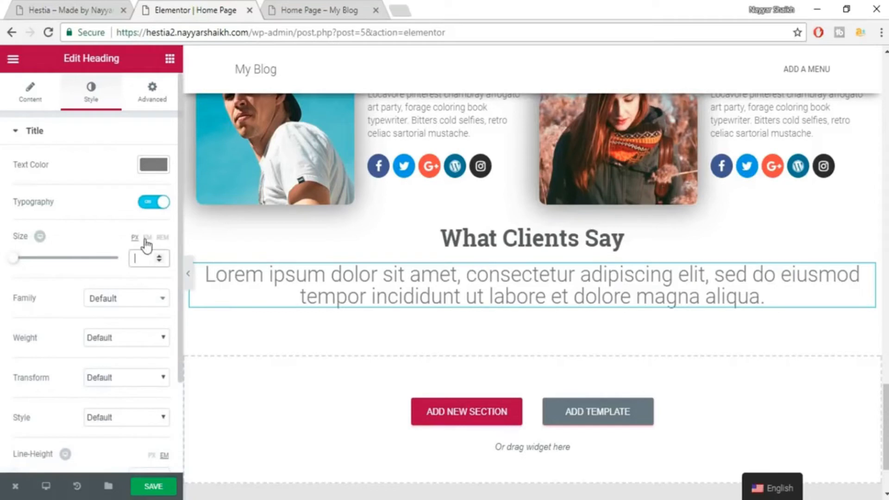
pyautogui.click(143, 257)
pyautogui.write('18')
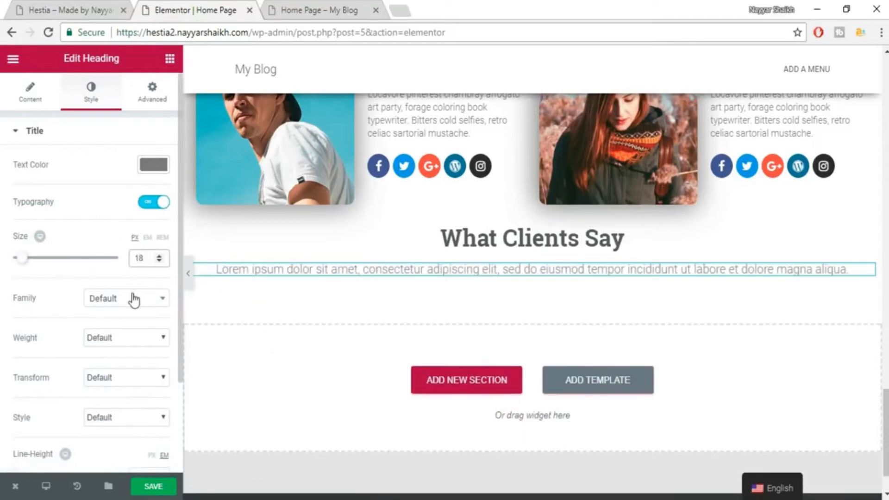
pyautogui.click(134, 300)
pyautogui.write('roboto')
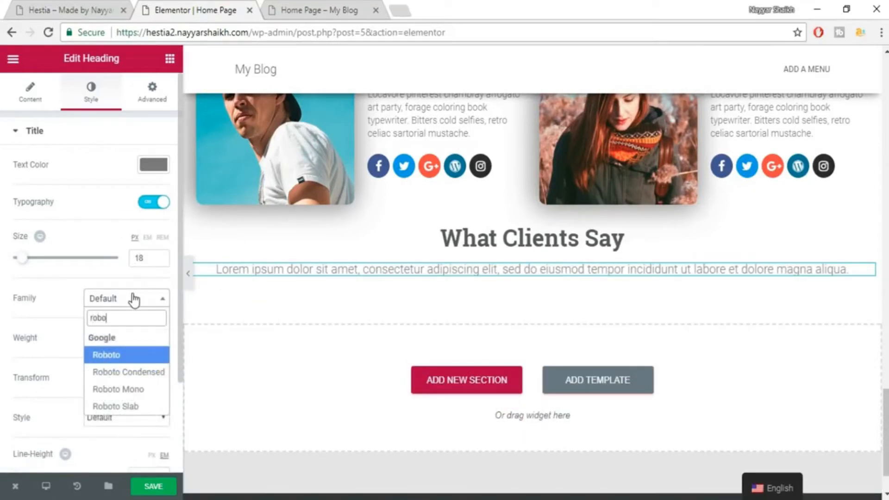
pyautogui.press('Return')
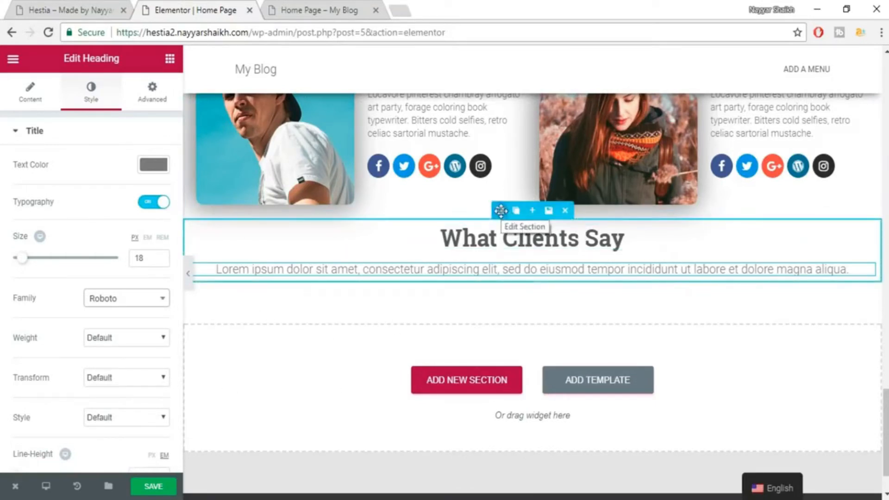
# Give the section holding both headings 80 px top padding
pyautogui.click(500, 211)
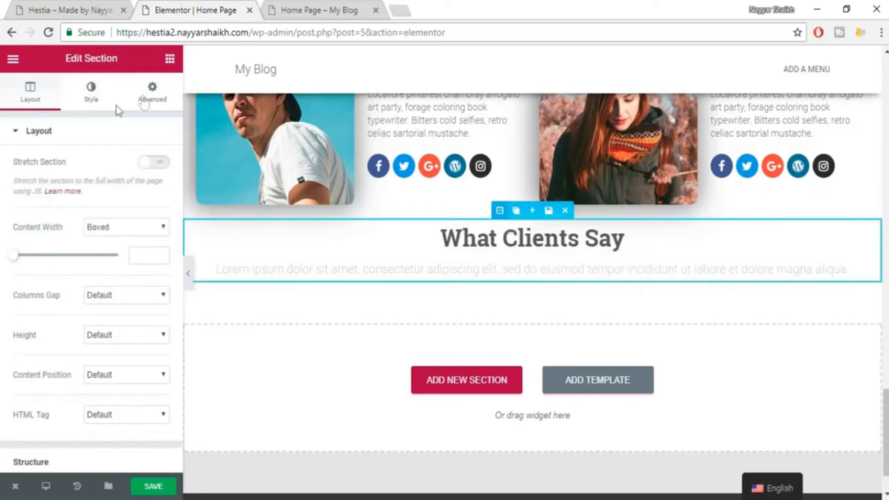
pyautogui.click(162, 98)
pyautogui.click(153, 252)
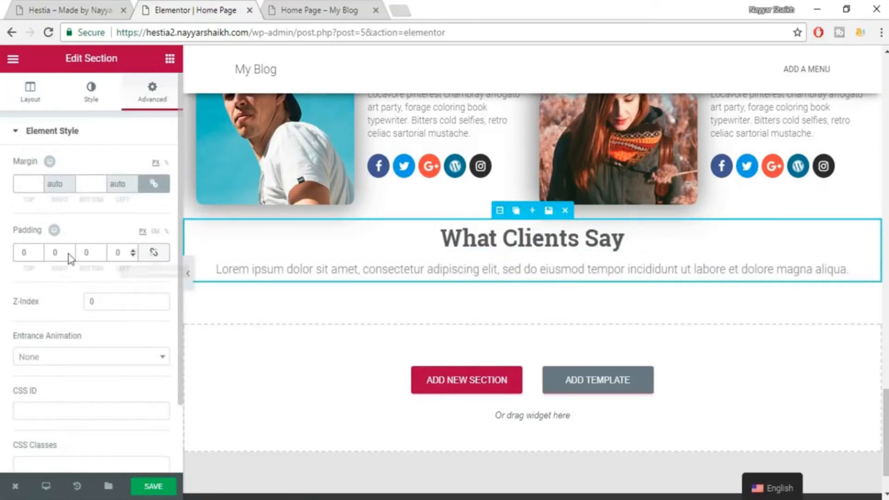
pyautogui.write('80')
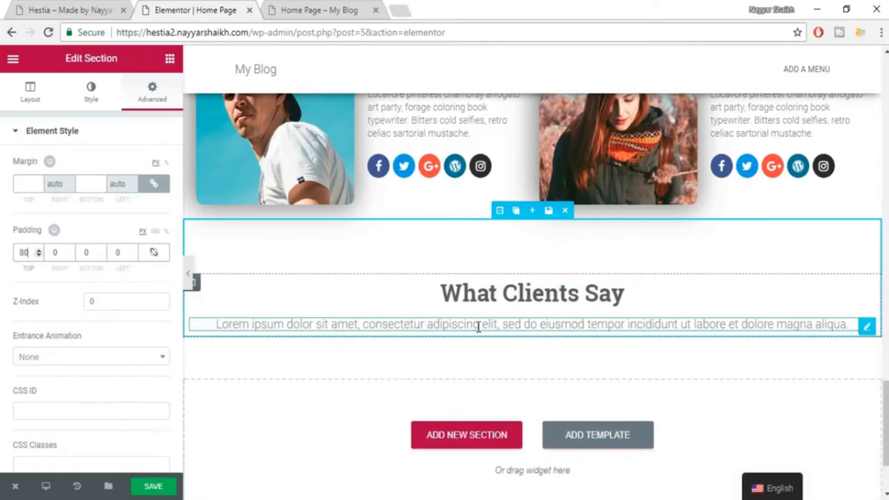
# Give the Lorem ipsum subtitle 100 px left and right padding
pyautogui.click(479, 324)
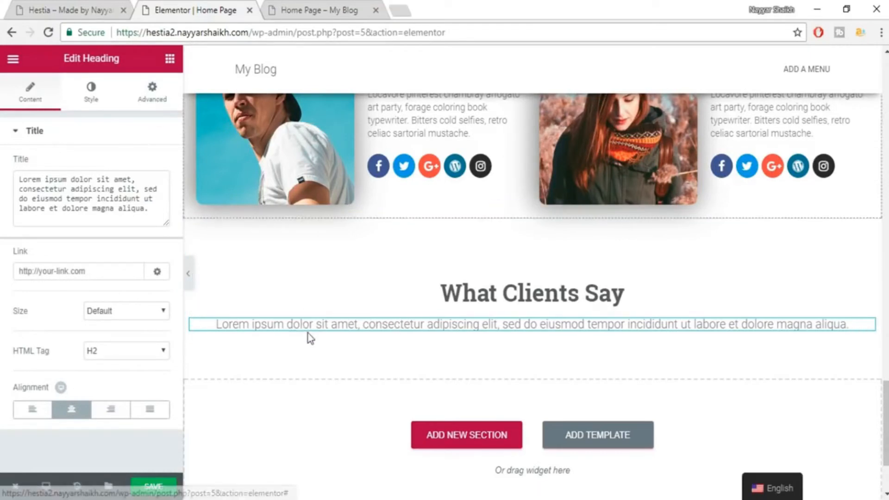
pyautogui.click(154, 103)
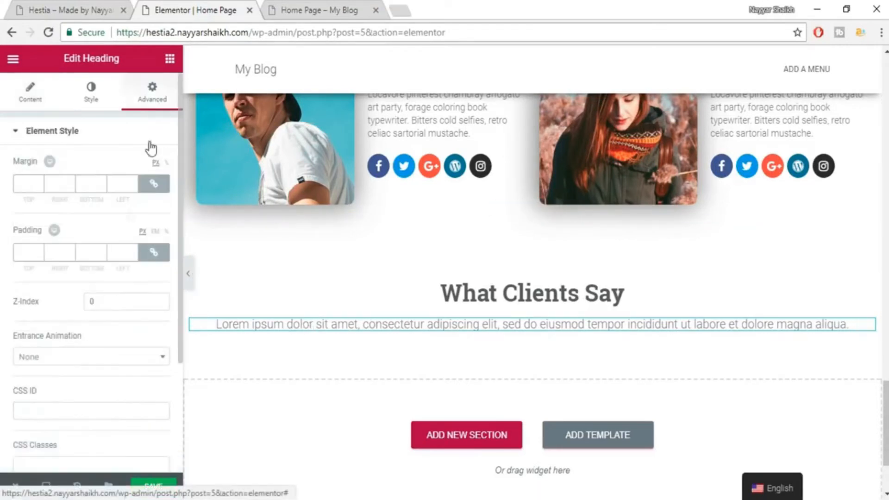
pyautogui.click(144, 254)
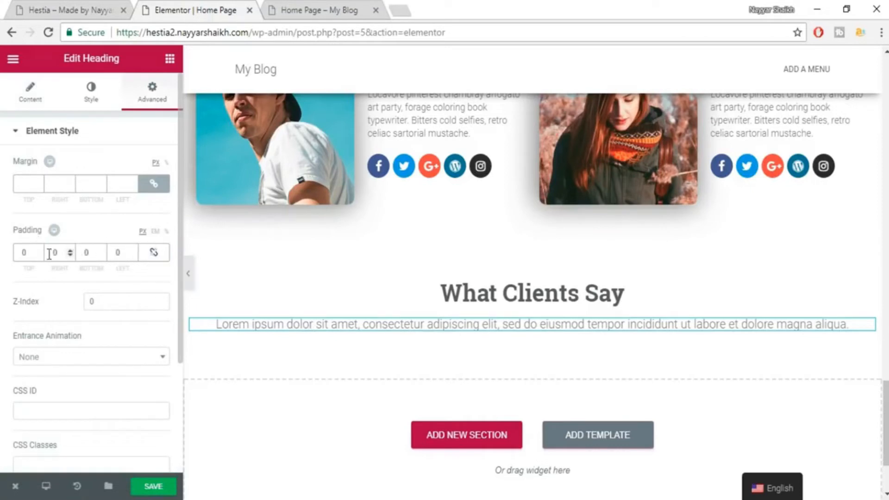
pyautogui.write('100')
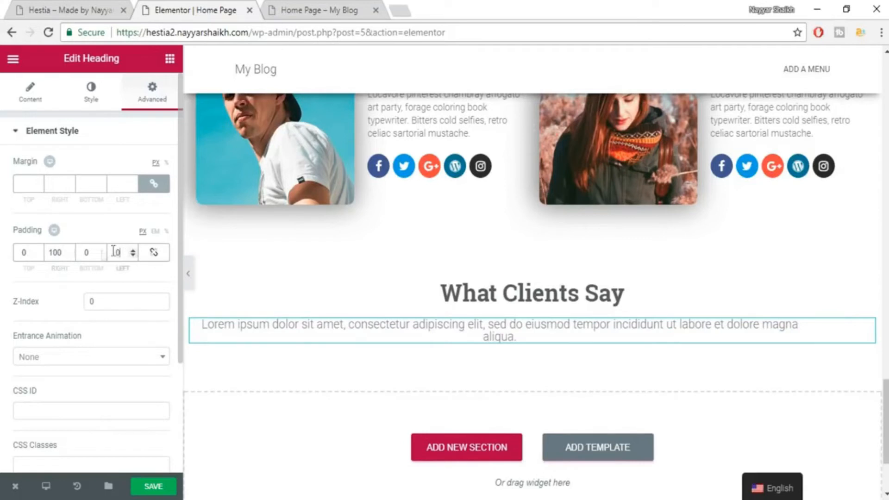
pyautogui.write('100')
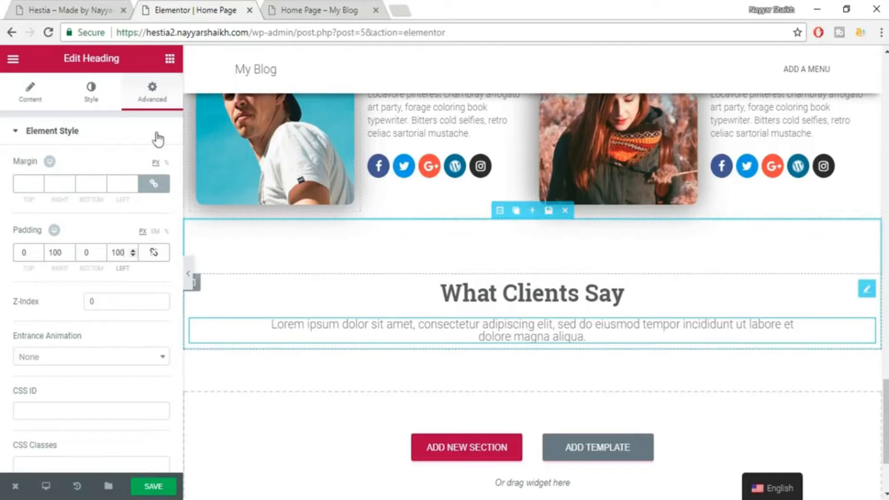
# Set the subtitle's line height to 1.5 em and save with Ctrl+S
pyautogui.click(91, 97)
pyautogui.scroll(-3, 140, 234)
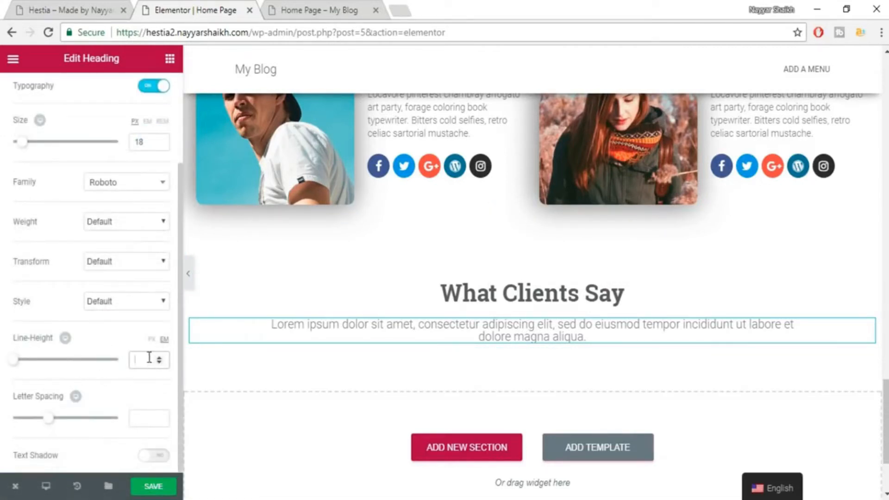
pyautogui.write('.5')
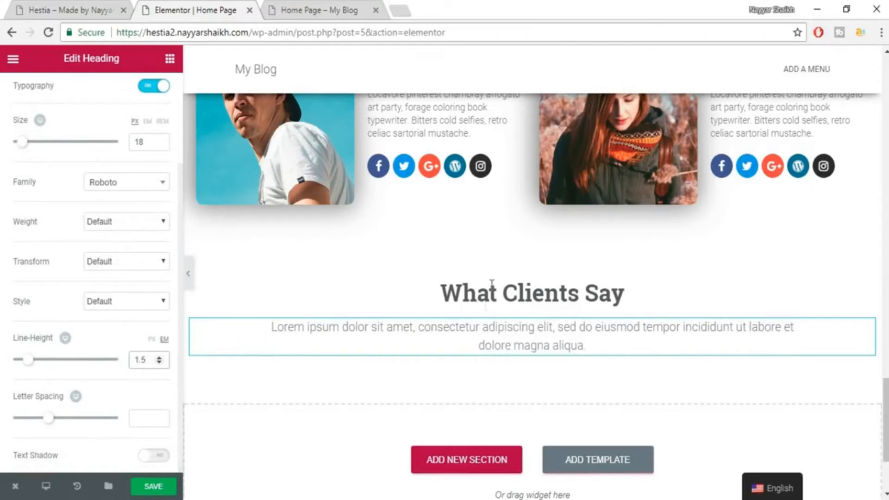
pyautogui.hotkey('ctrl', 's')
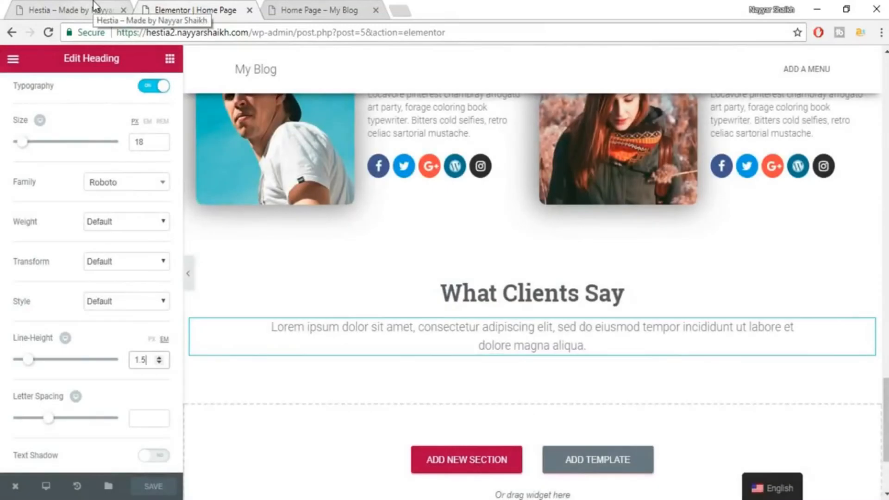
# Review the live site's testimonial section for the next elements to build
pyautogui.click(94, 6)
pyautogui.click(741, 224)
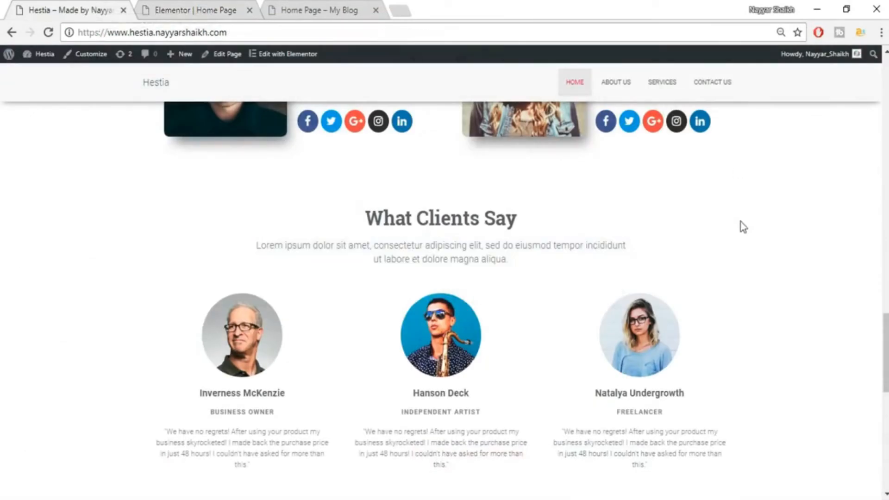
pyautogui.scroll(-3, 736, 238)
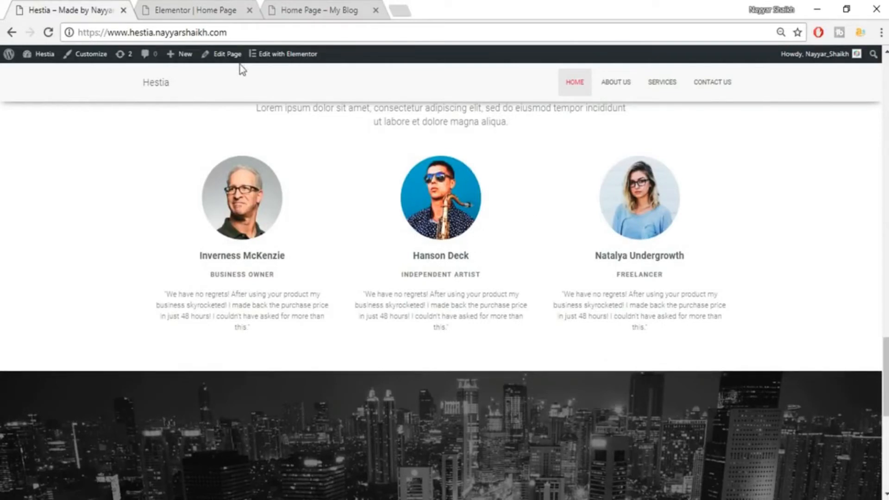
pyautogui.click(206, 9)
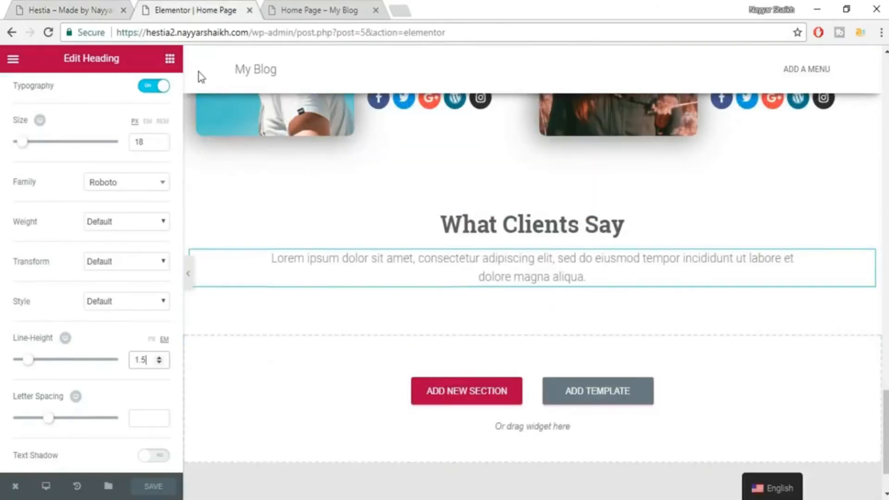
pyautogui.click(170, 60)
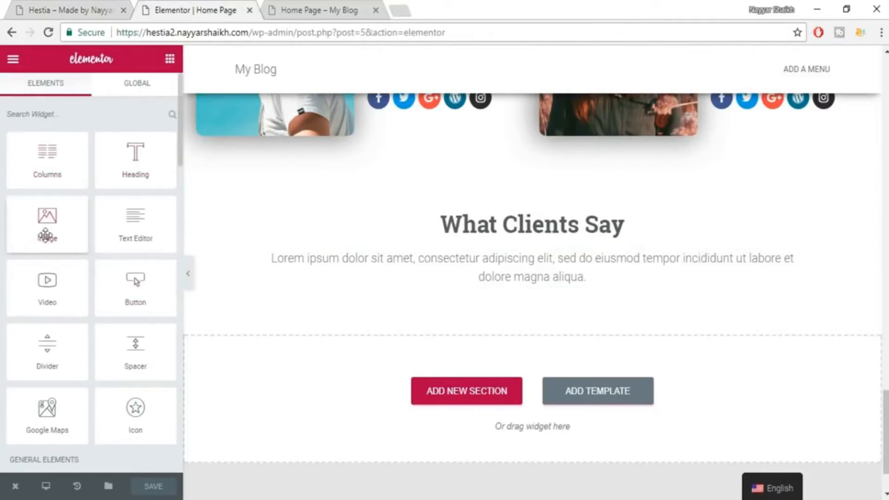
# Add an Image widget below the subtitle showing the uploaded portrait 5.jpg
pyautogui.moveTo(55, 236); pyautogui.dragTo(522, 292)
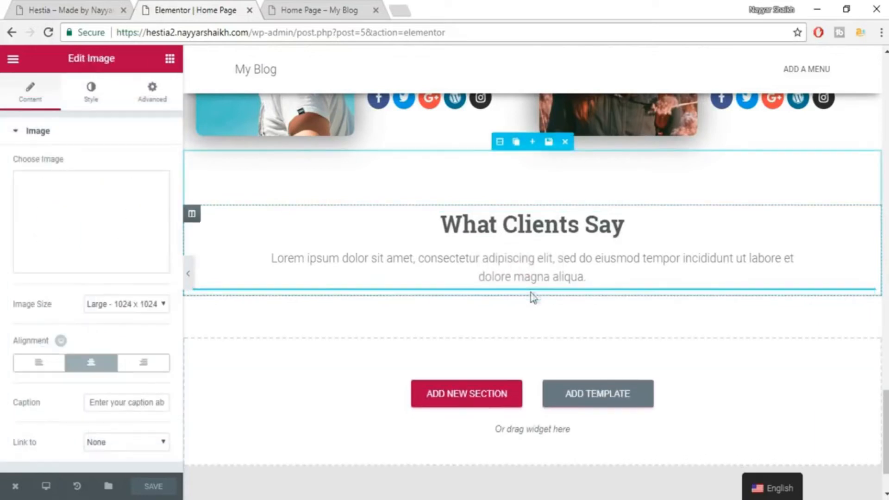
pyautogui.scroll(-2, 651, 296)
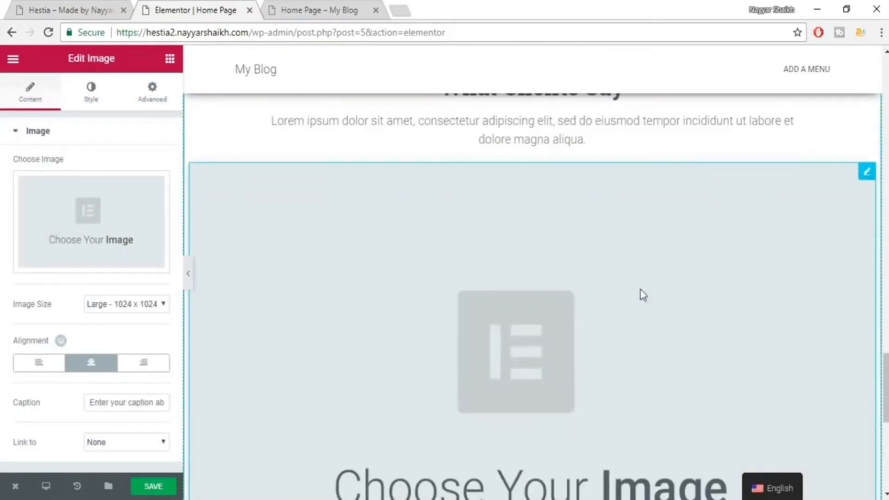
pyautogui.click(118, 220)
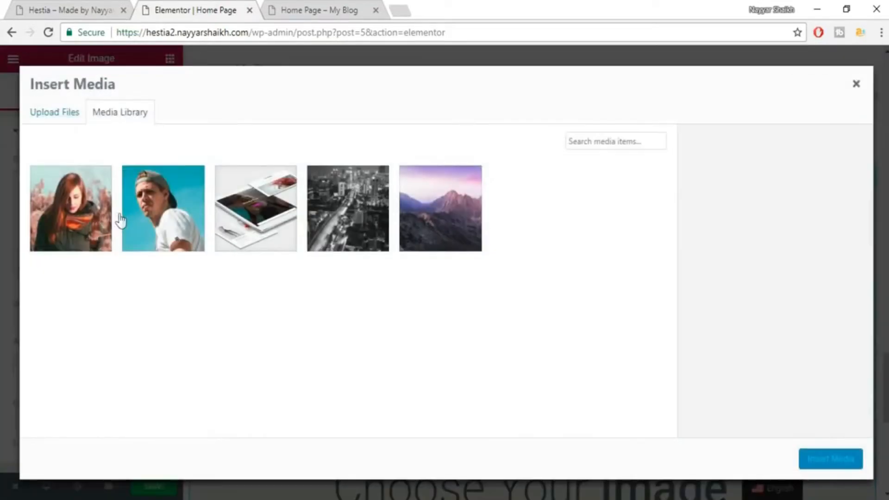
pyautogui.click(60, 115)
pyautogui.click(91, 10)
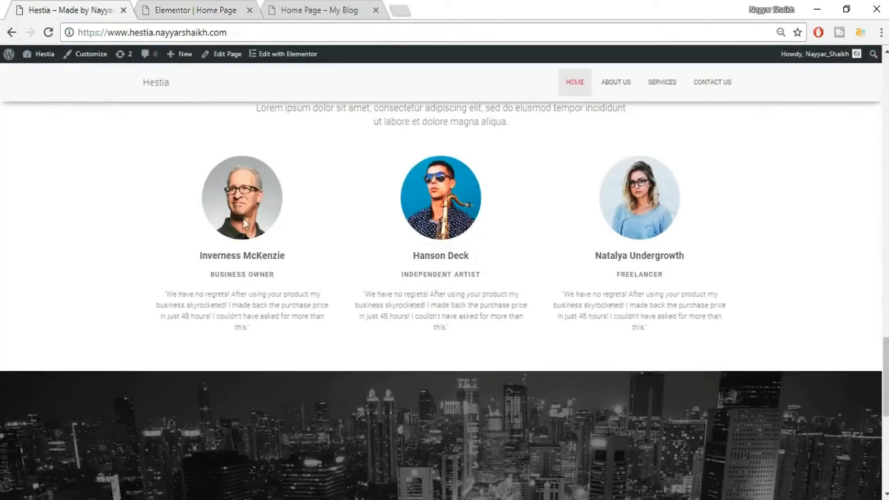
pyautogui.click(175, 8)
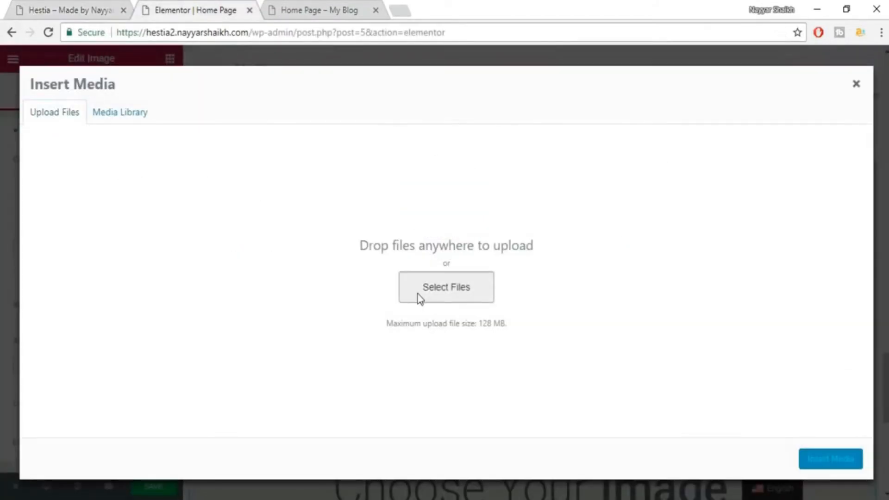
pyautogui.click(480, 298)
pyautogui.click(486, 133)
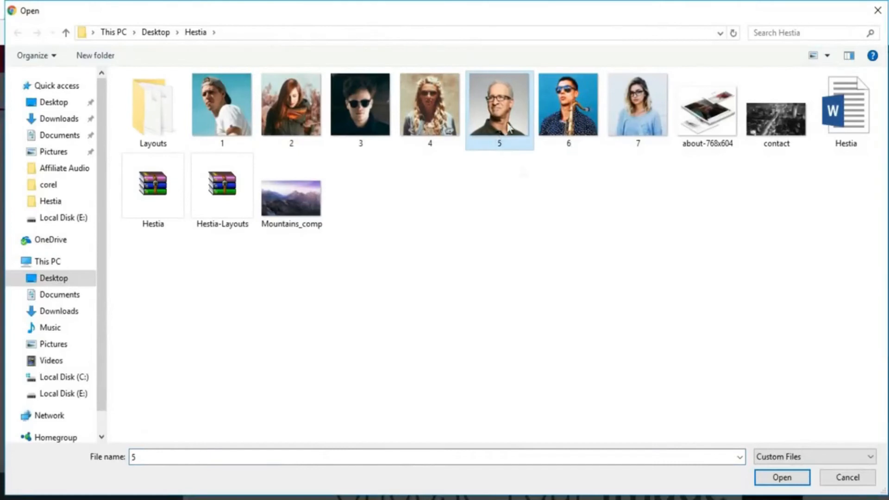
pyautogui.click(782, 476)
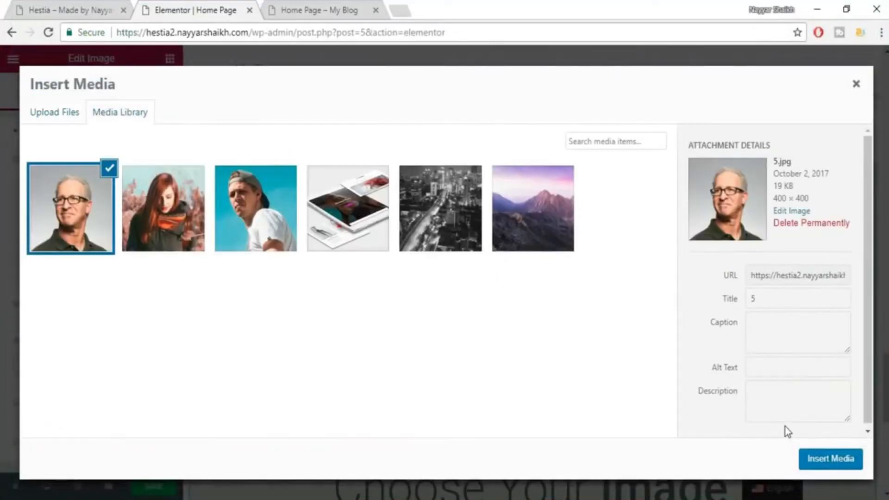
pyautogui.click(831, 467)
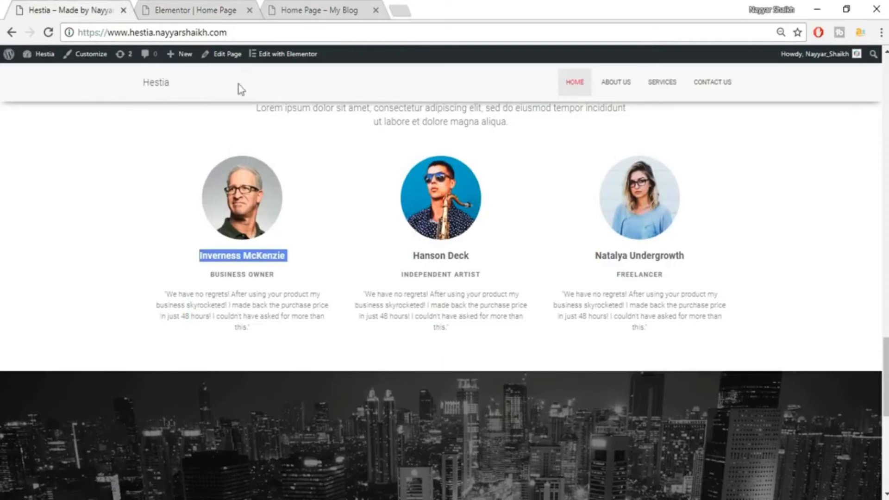
pyautogui.click(214, 6)
# Add a Heading widget below the portrait and paste the client's name as its title
pyautogui.click(170, 59)
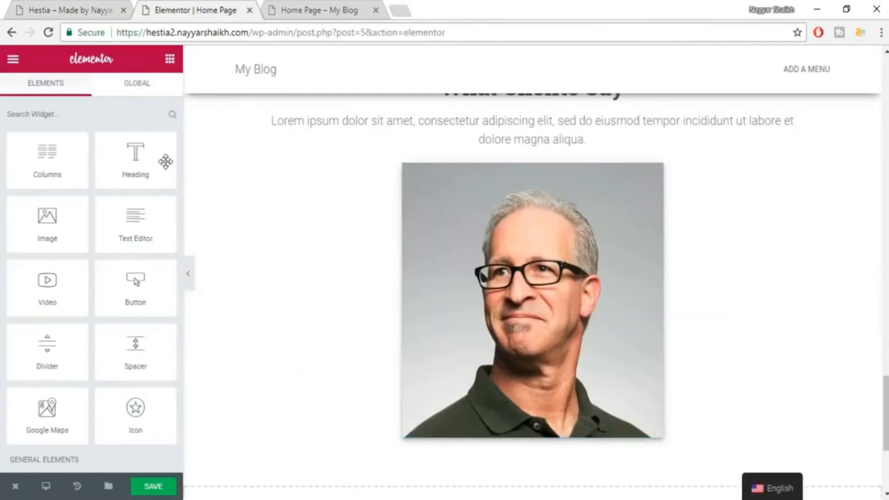
pyautogui.moveTo(142, 161); pyautogui.dragTo(533, 446)
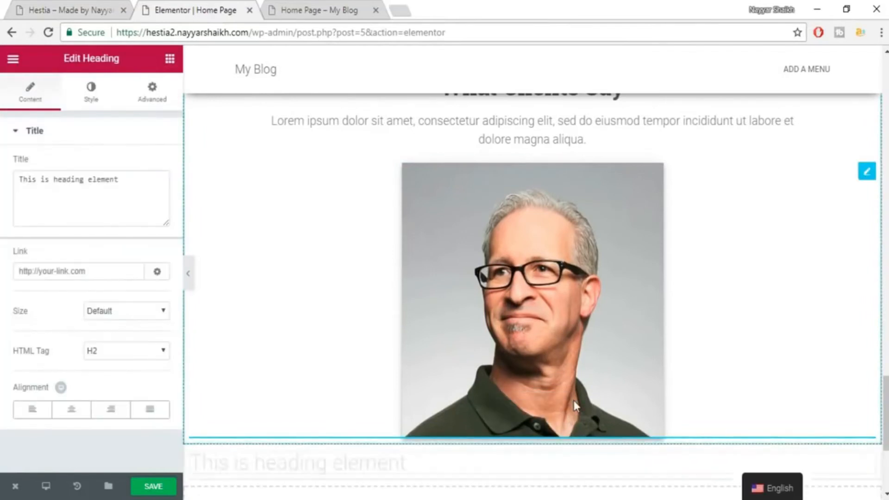
pyautogui.scroll(-3, 421, 371)
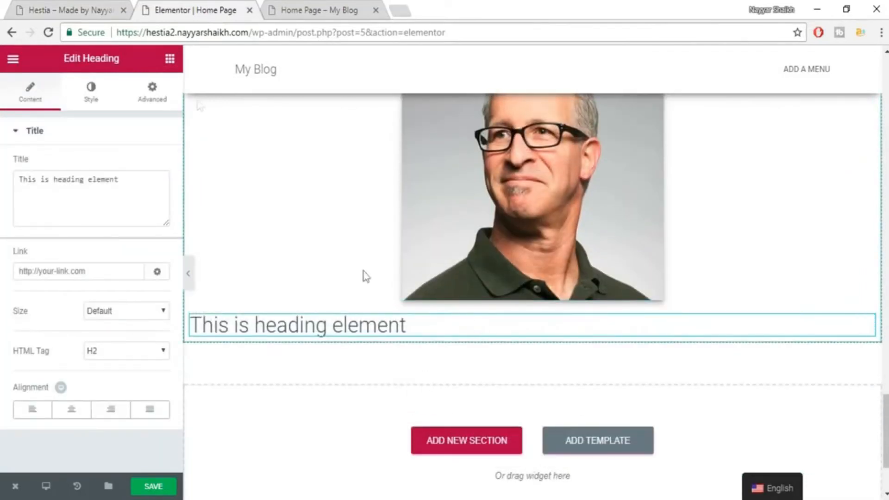
pyautogui.tripleClick(88, 172)
pyautogui.write('Inverness McKenzie')
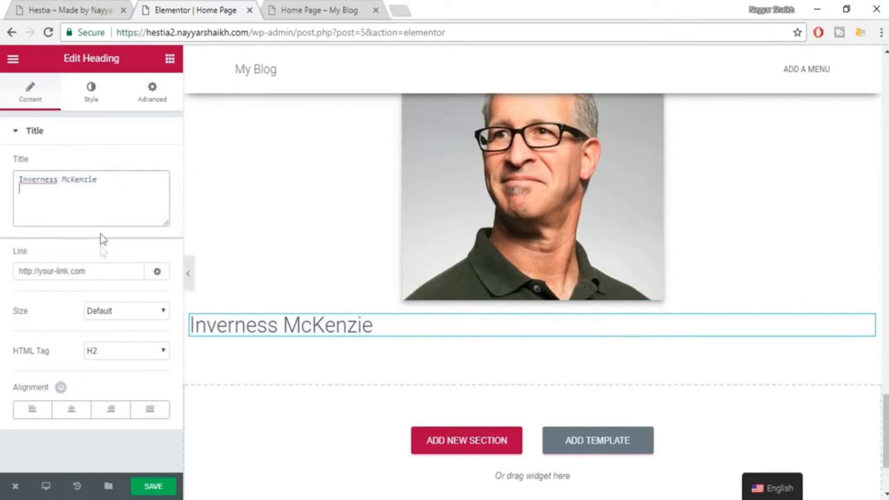
# Centre the client-name heading and colour it dark grey #54595f
pyautogui.click(104, 8)
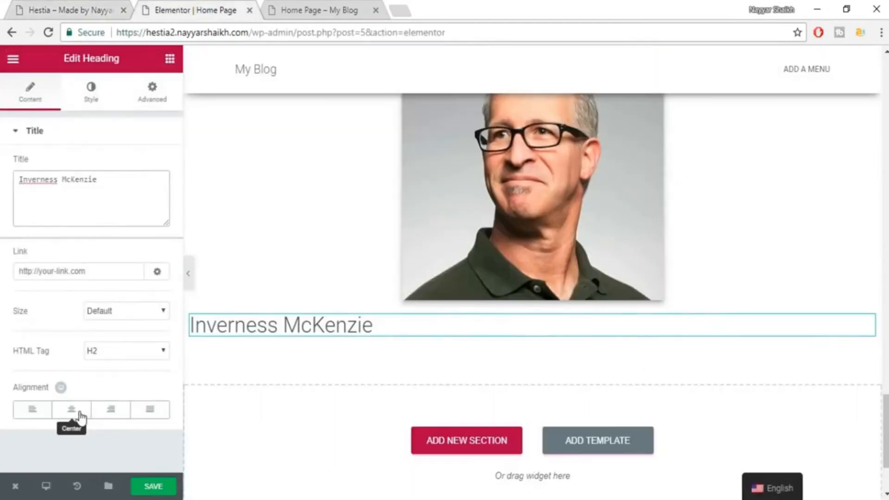
pyautogui.click(71, 409)
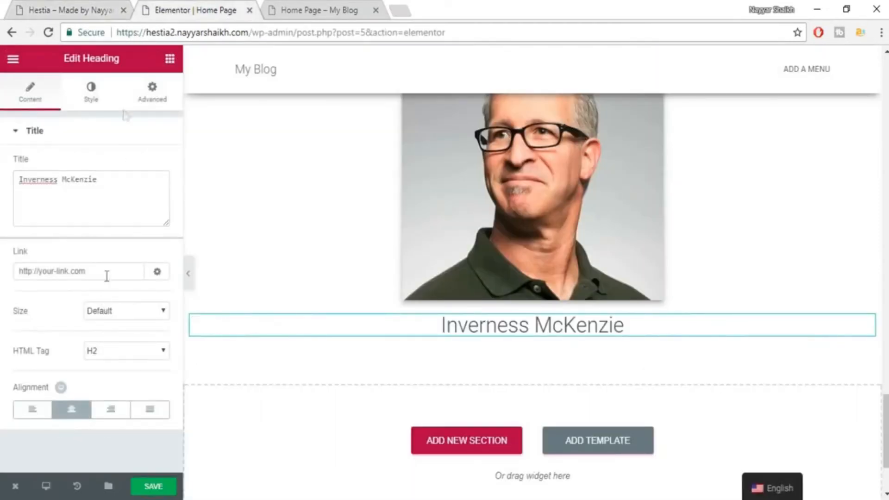
pyautogui.click(88, 95)
pyautogui.click(147, 172)
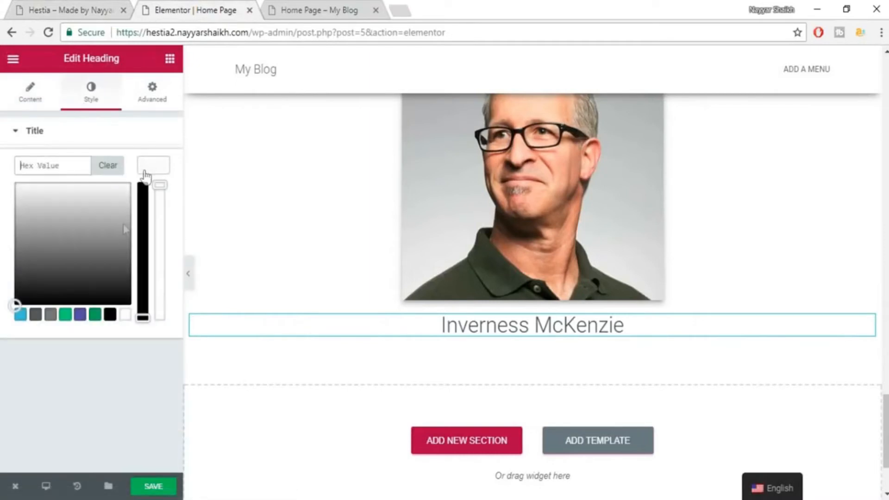
pyautogui.click(36, 315)
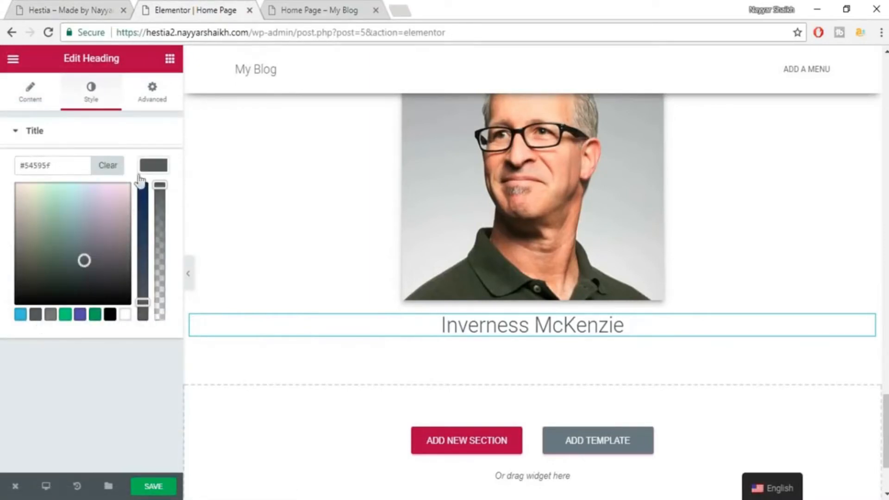
pyautogui.click(147, 167)
# Set the client-name heading's typography to 18 px Roboto Slab, weight 600
pyautogui.click(157, 204)
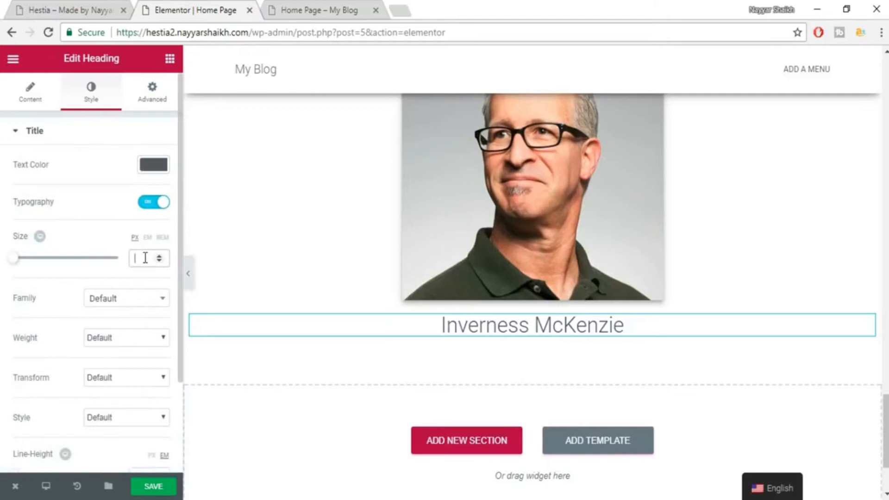
pyautogui.click(71, 6)
pyautogui.click(233, 122)
pyautogui.click(186, 6)
pyautogui.write('18')
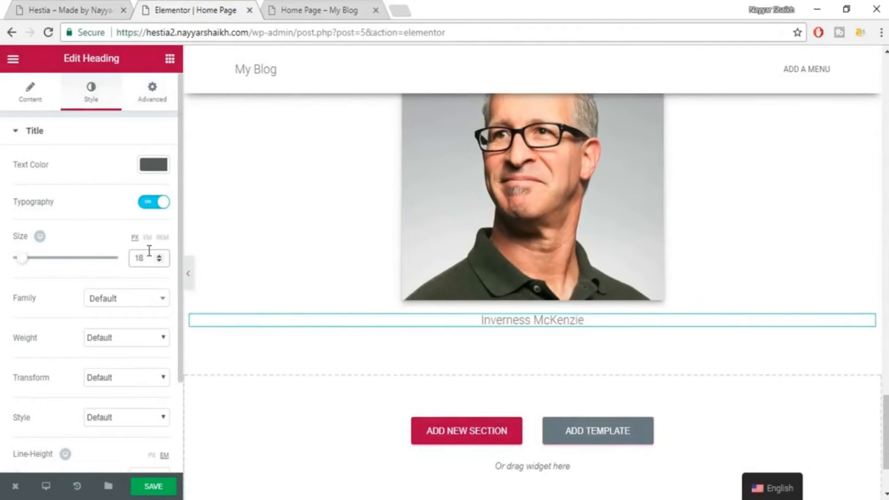
pyautogui.click(126, 299)
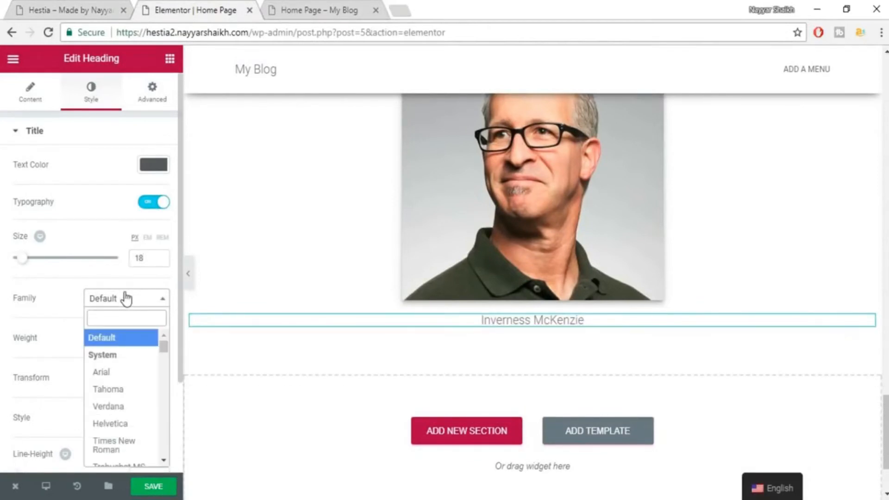
pyautogui.write('robot')
pyautogui.press('Down')
pyautogui.press('Down')
pyautogui.press('Down')
pyautogui.press('Return')
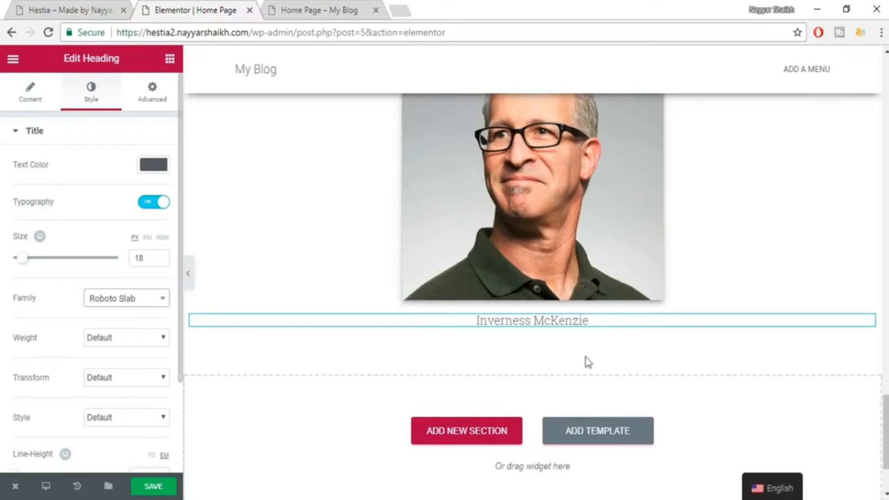
pyautogui.click(138, 339)
pyautogui.click(123, 405)
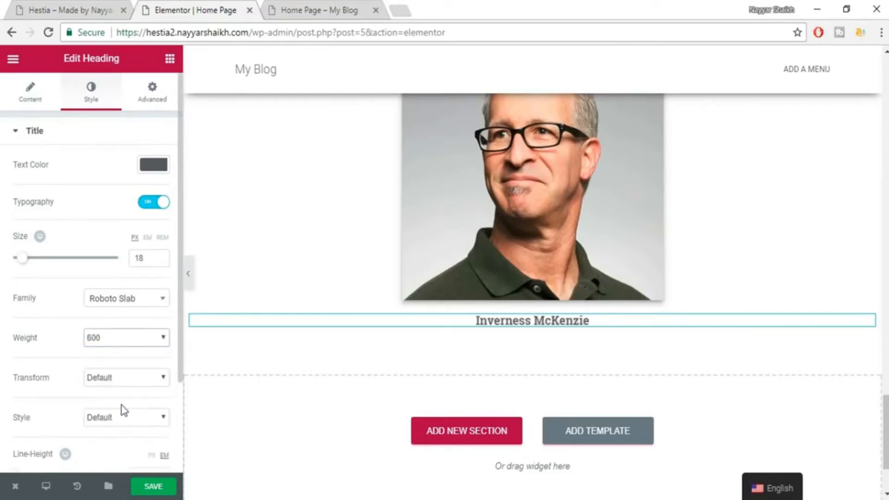
# Compare the styled name heading with the live Hestia site
pyautogui.click(57, 3)
pyautogui.click(159, 9)
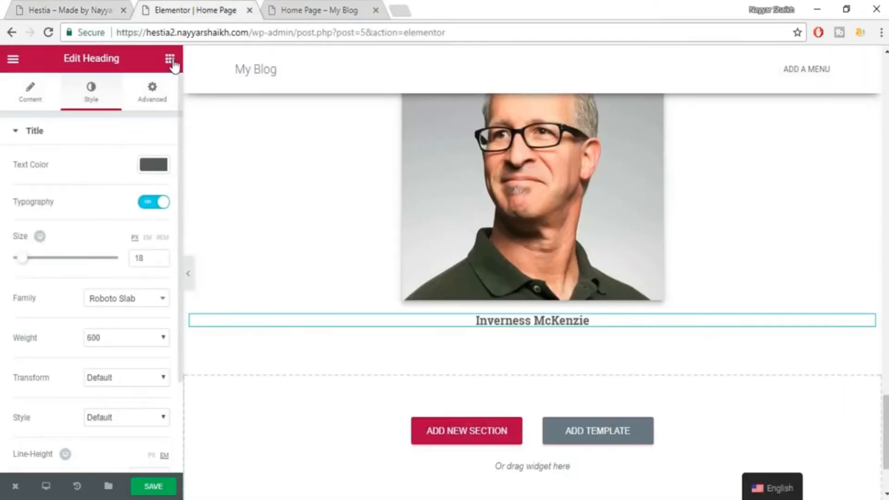
pyautogui.click(170, 59)
# Add a centred heading reading BUSINESS OWNER below Inverness McKenzie
pyautogui.moveTo(168, 156); pyautogui.dragTo(560, 330)
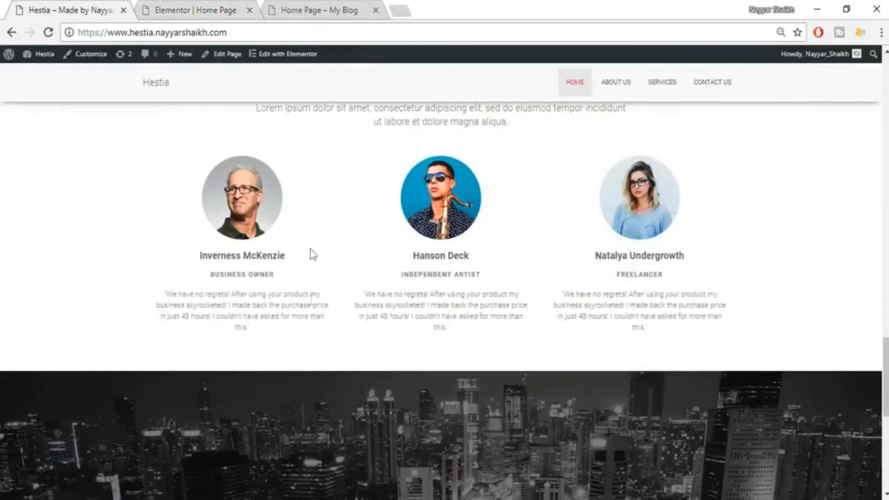
pyautogui.moveTo(293, 276); pyautogui.dragTo(187, 274)
pyautogui.hotkey('ctrl', 'c')
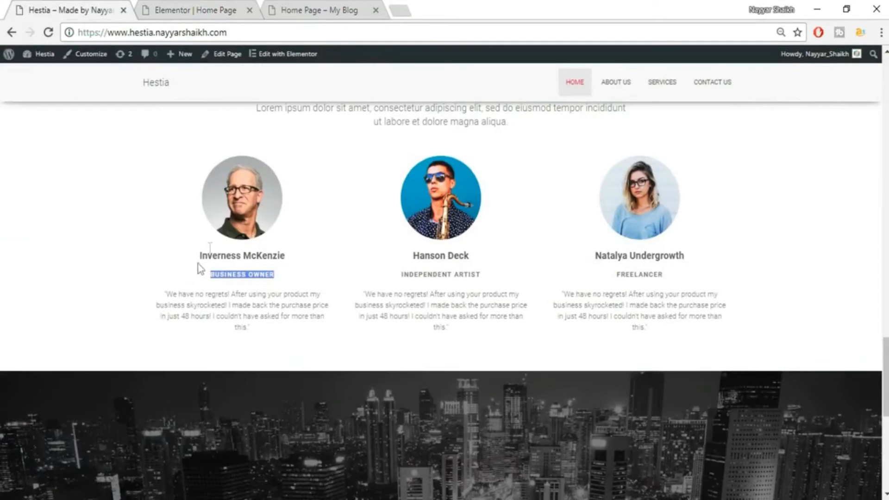
pyautogui.click(204, 10)
pyautogui.tripleClick(92, 196)
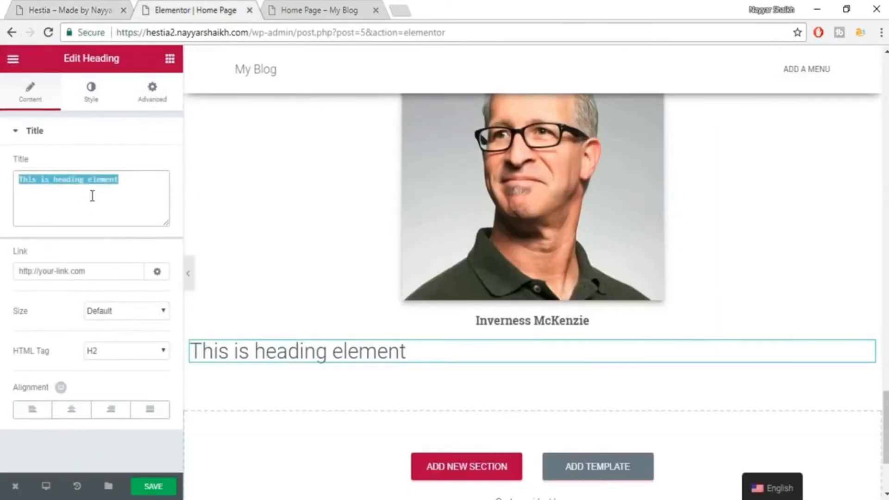
pyautogui.hotkey('ctrl', 'v')
pyautogui.click(75, 415)
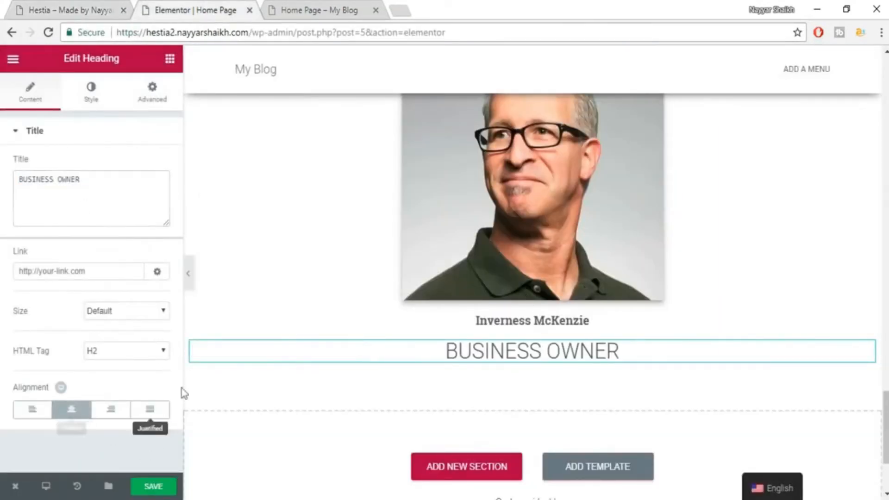
# Make the BUSINESS OWNER heading grey #7a7a7a with a 14 px font size
pyautogui.click(91, 92)
pyautogui.click(159, 165)
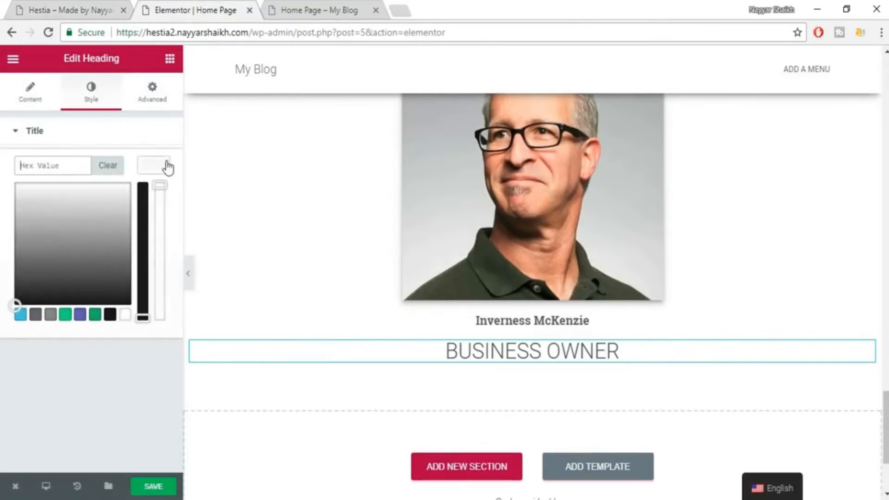
pyautogui.click(51, 315)
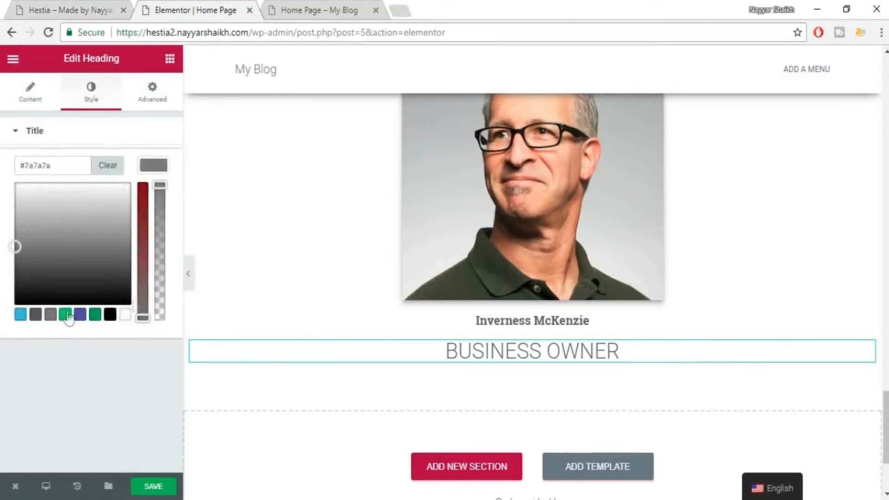
pyautogui.click(148, 163)
pyautogui.click(160, 202)
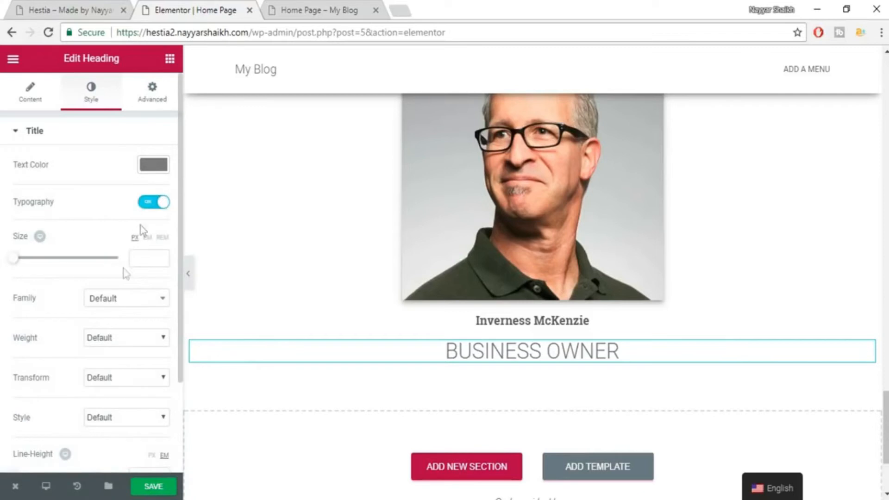
pyautogui.click(142, 251)
pyautogui.write('14')
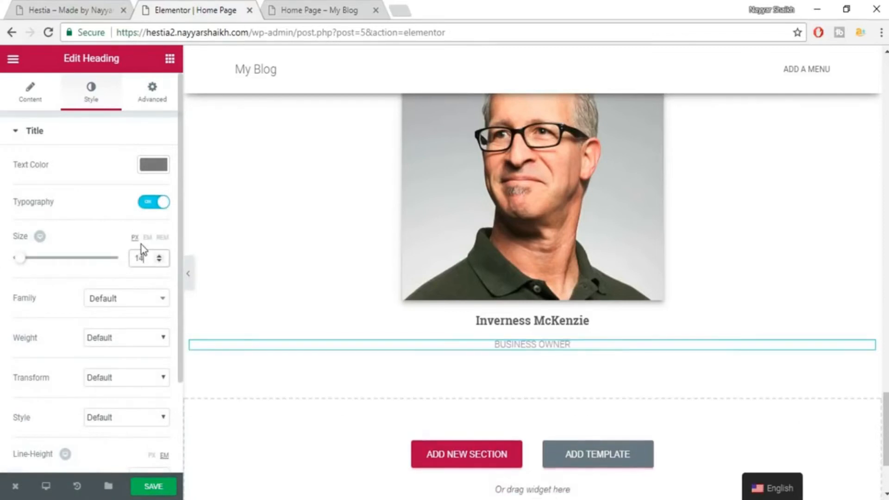
# Set the BUSINESS OWNER heading font to Roboto at weight 500
pyautogui.click(150, 300)
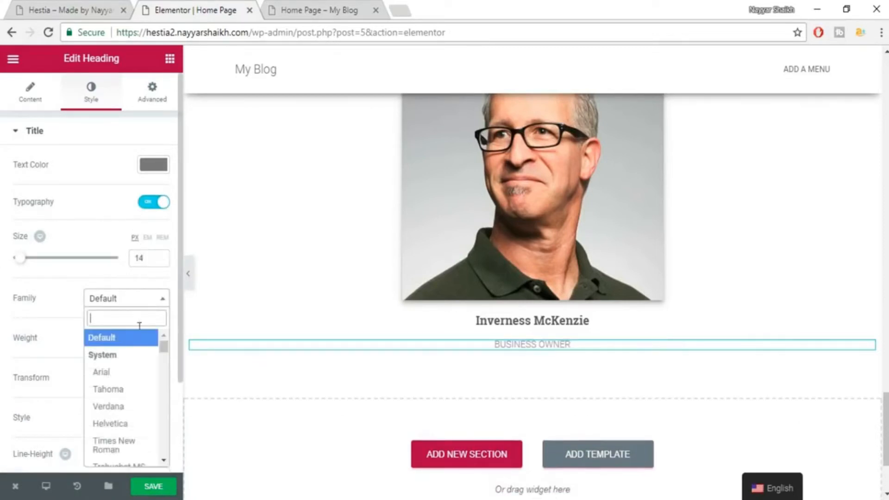
pyautogui.write('robo')
pyautogui.press('Return')
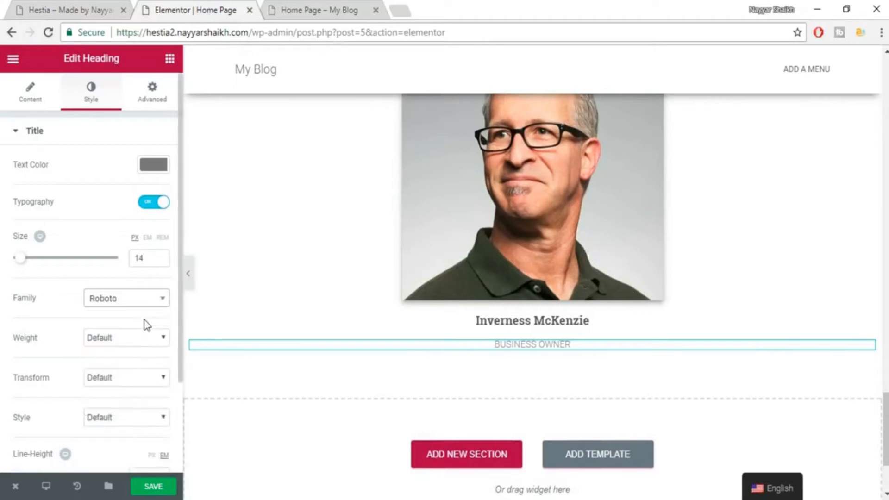
pyautogui.click(127, 343)
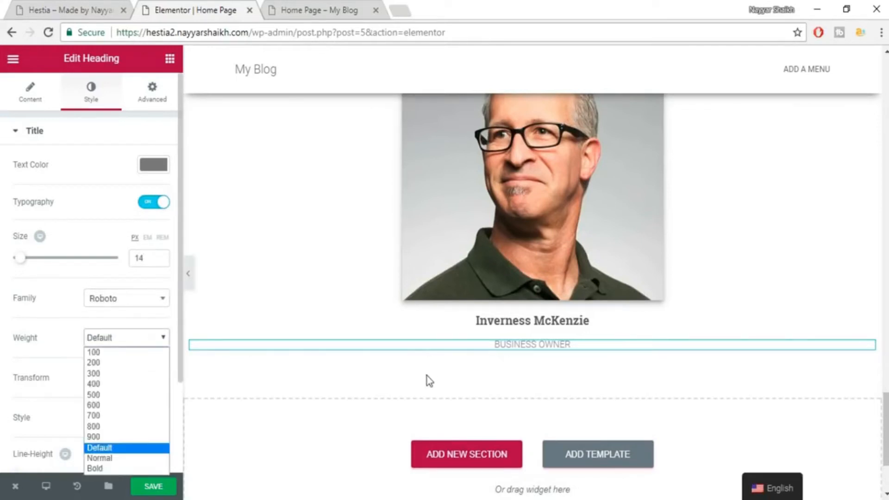
pyautogui.click(121, 390)
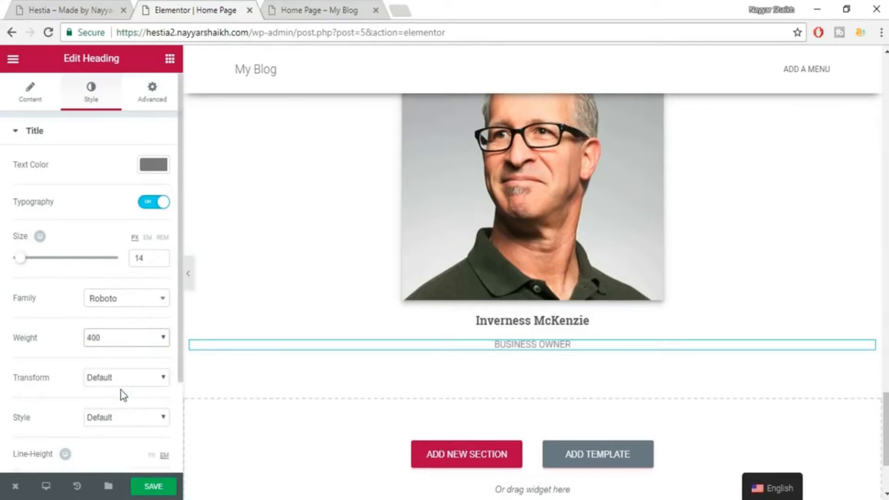
pyautogui.click(124, 332)
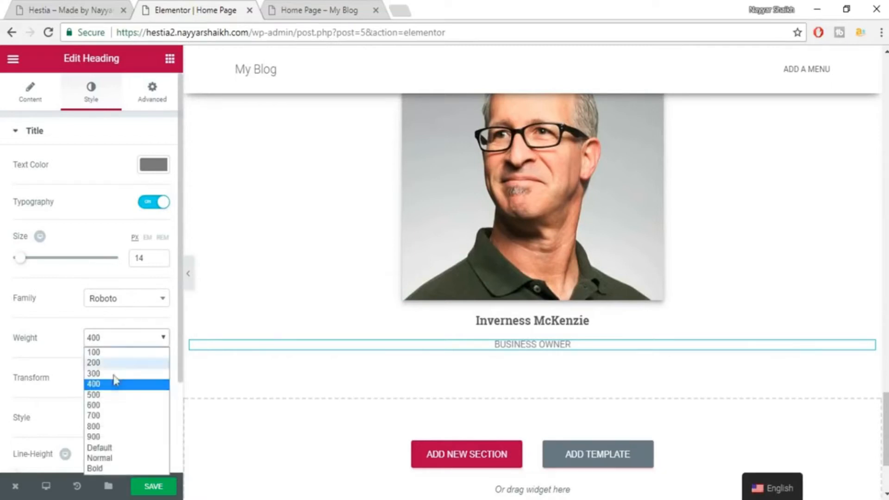
pyautogui.click(112, 393)
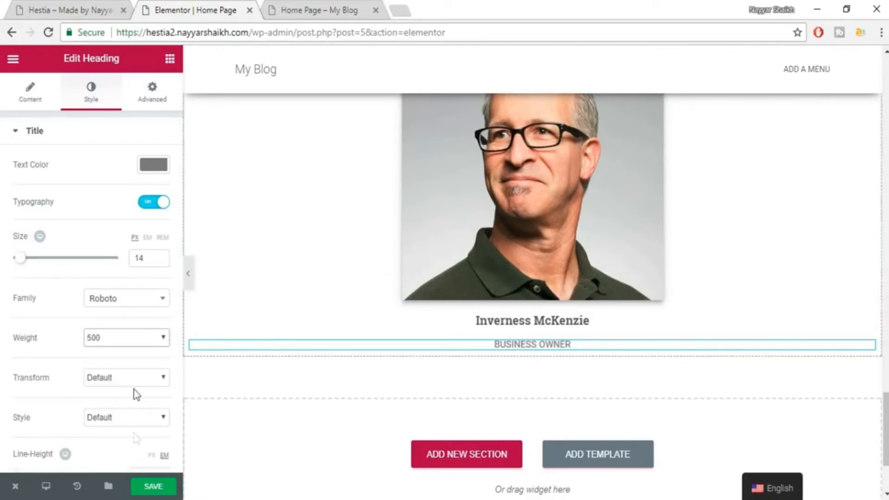
# Copy the Inverness McKenzie testimonial paragraph from the live site and save the page
pyautogui.click(127, 6)
pyautogui.tripleClick(218, 297)
pyautogui.hotkey('ctrl', 'c')
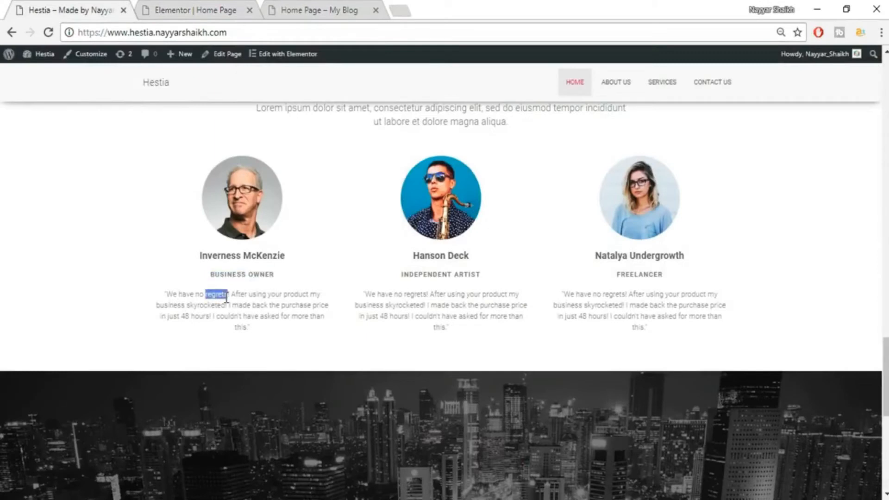
pyautogui.click(192, 6)
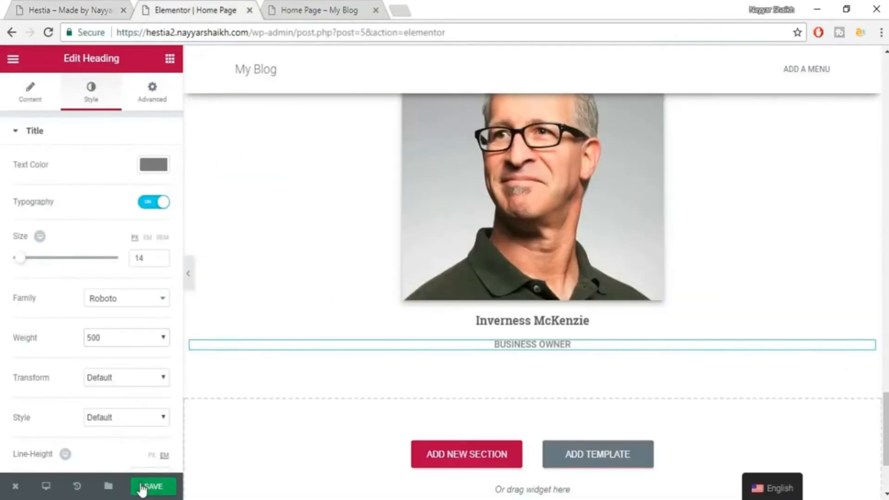
pyautogui.hotkey('ctrl', 's')
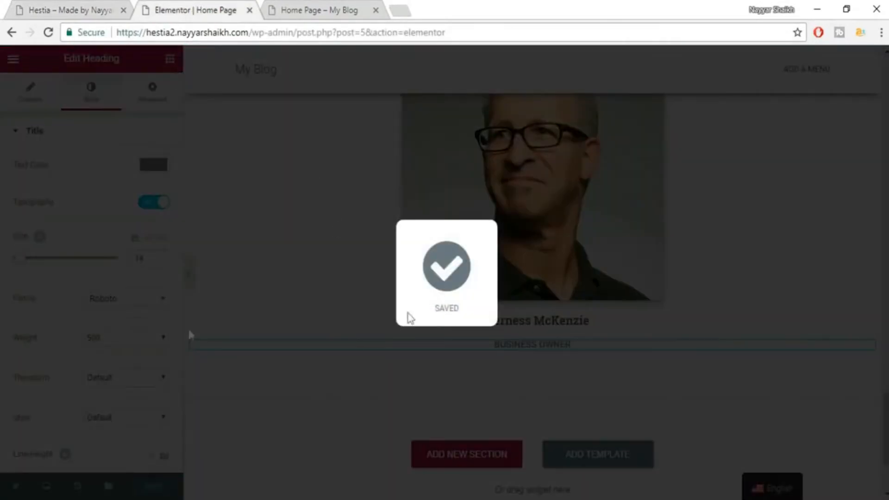
pyautogui.scroll(4, 770, 336)
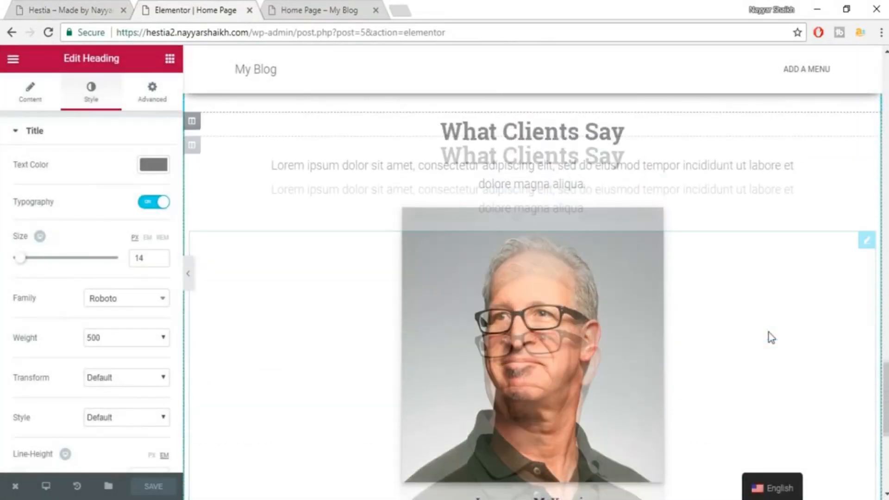
pyautogui.scroll(-1, 771, 337)
pyautogui.click(153, 93)
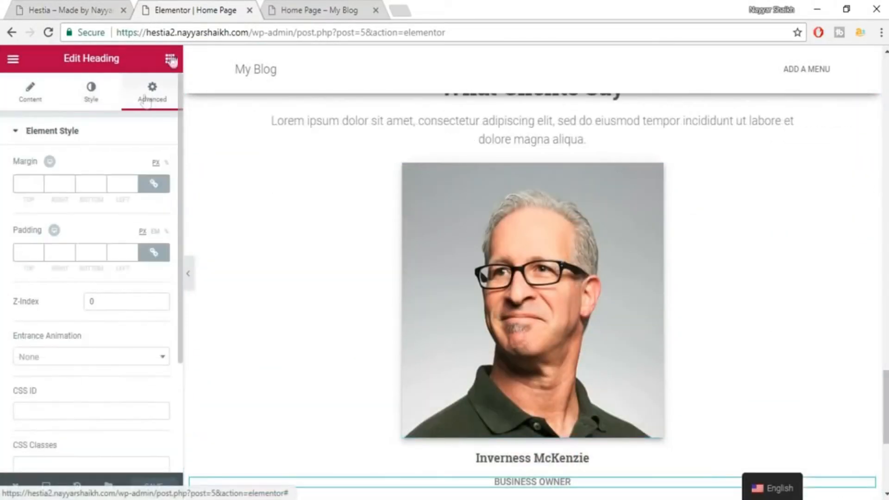
pyautogui.click(170, 59)
# Add a centred heading containing the testimonial quote beneath BUSINESS OWNER
pyautogui.moveTo(144, 172); pyautogui.dragTo(554, 354)
pyautogui.scroll(-1, 527, 248)
pyautogui.scroll(-2, 528, 247)
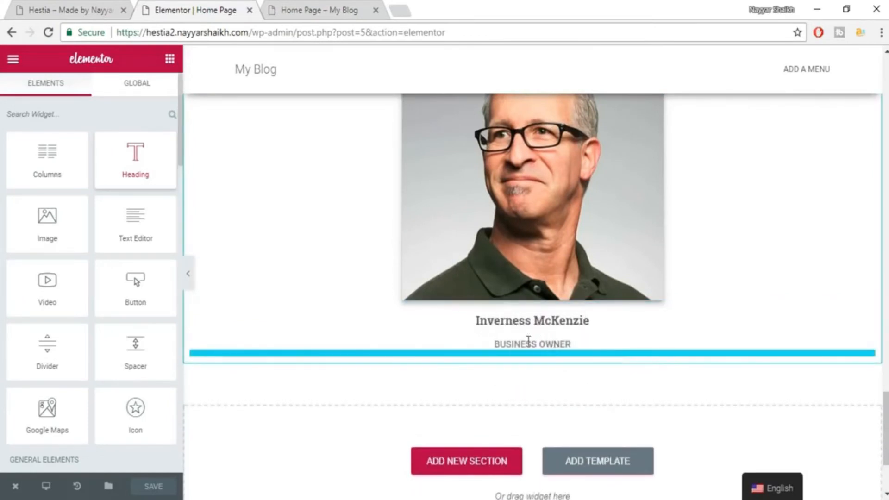
pyautogui.click(70, 209)
pyautogui.hotkey('ctrl', 'a')
pyautogui.hotkey('ctrl', 'v')
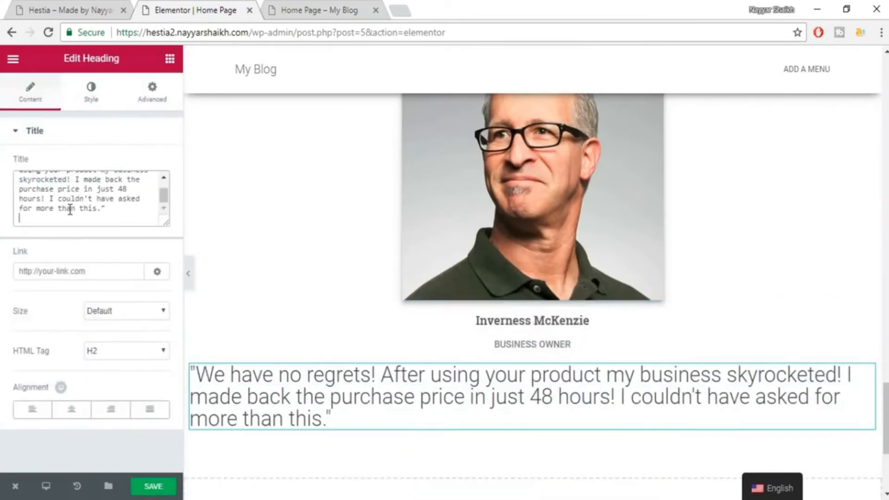
pyautogui.click(72, 417)
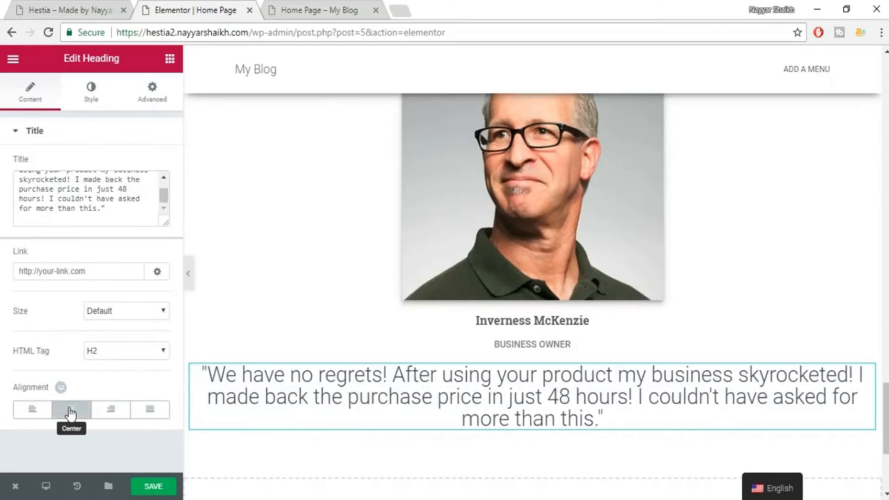
# Make the testimonial quote grey #7a7a7a at 14 px font size
pyautogui.click(91, 90)
pyautogui.click(154, 172)
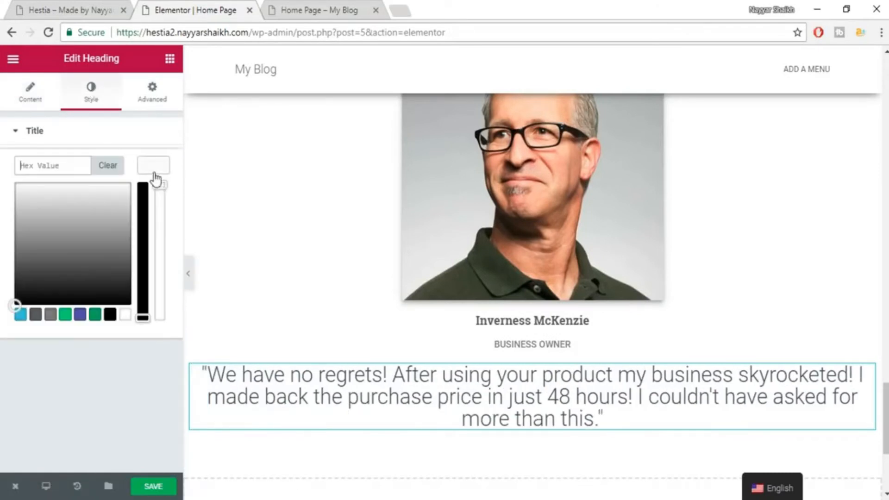
pyautogui.click(51, 315)
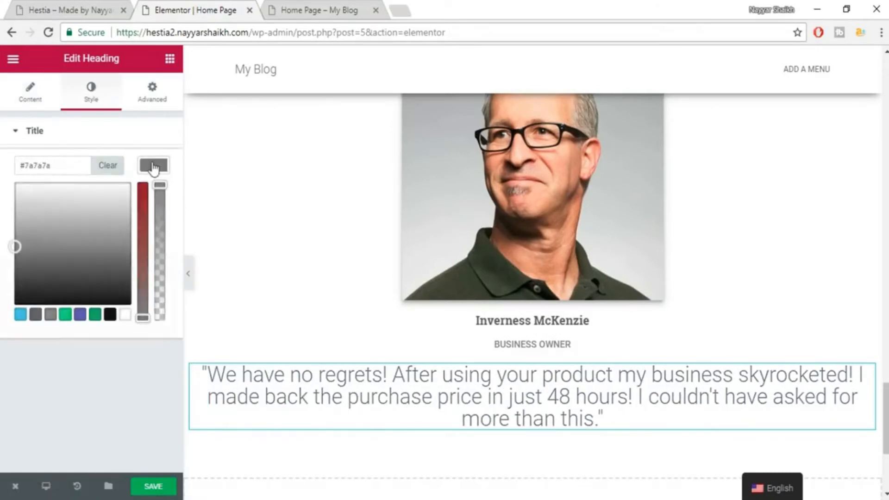
pyautogui.click(153, 168)
pyautogui.click(154, 203)
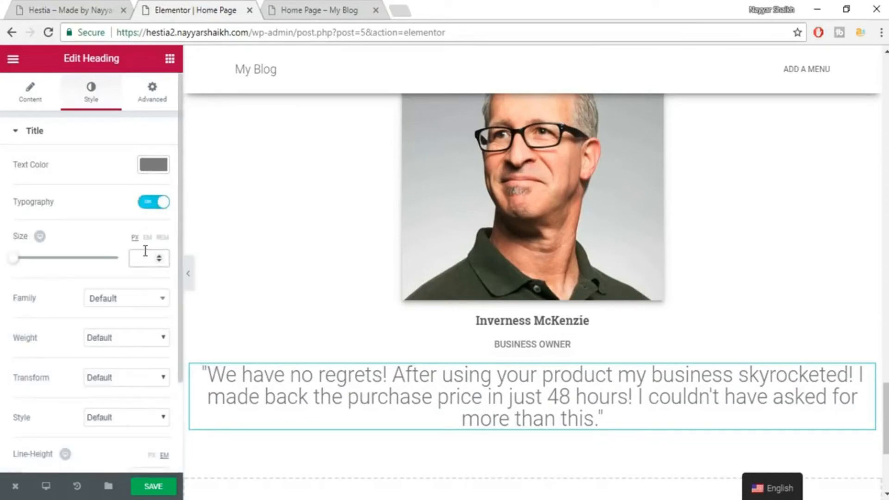
pyautogui.click(145, 251)
pyautogui.write('14')
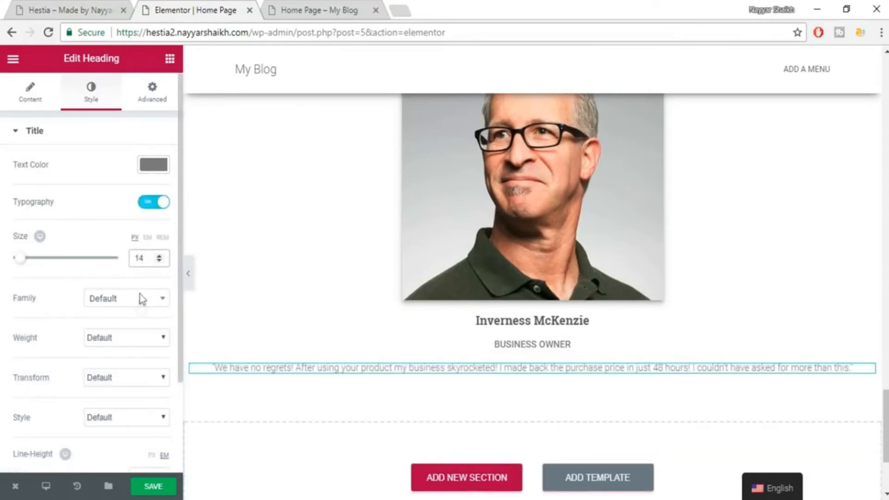
# Set the quote's font to Roboto with a 1.5 line height
pyautogui.click(129, 310)
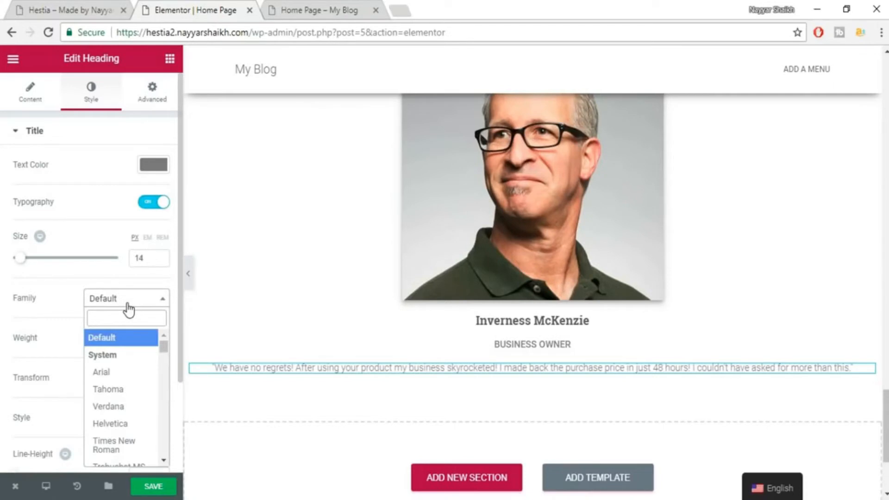
pyautogui.write('robo')
pyautogui.press('Return')
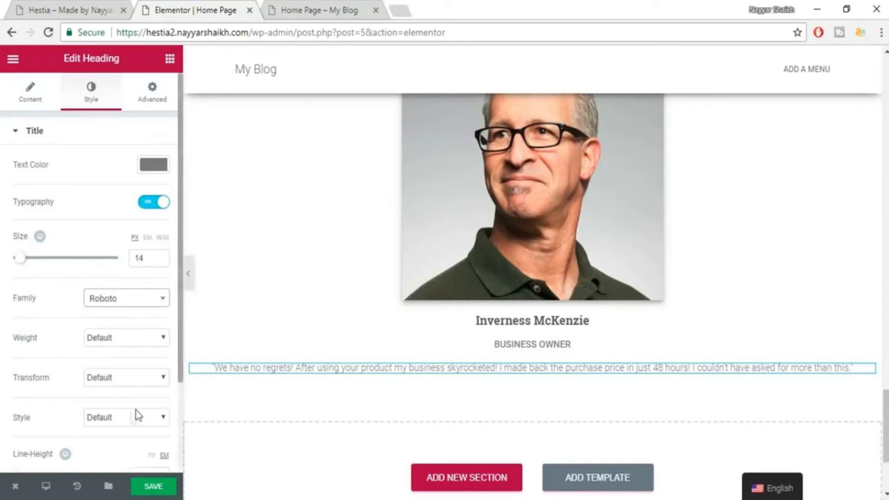
pyautogui.scroll(-3, 130, 423)
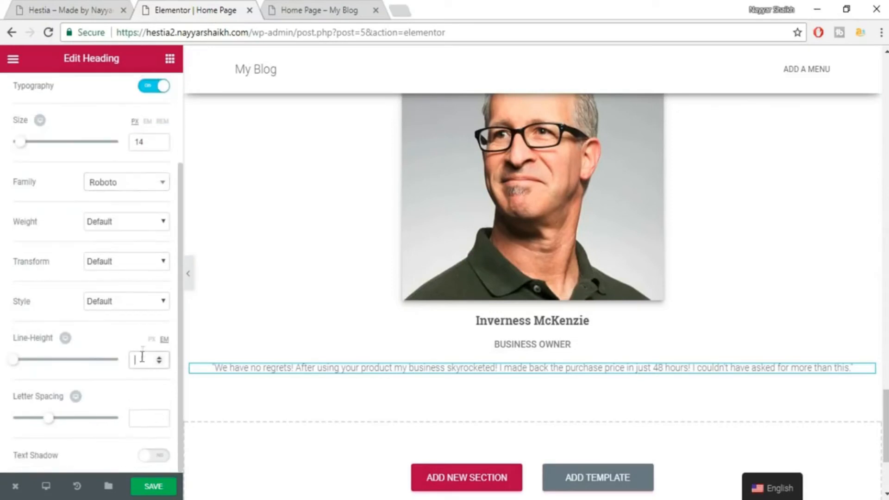
pyautogui.click(143, 352)
pyautogui.write('1.5')
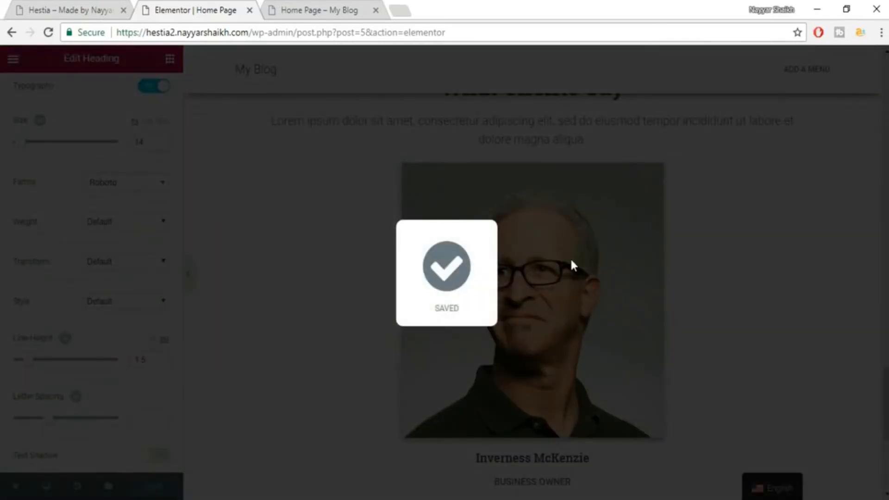
pyautogui.scroll(-2, 584, 254)
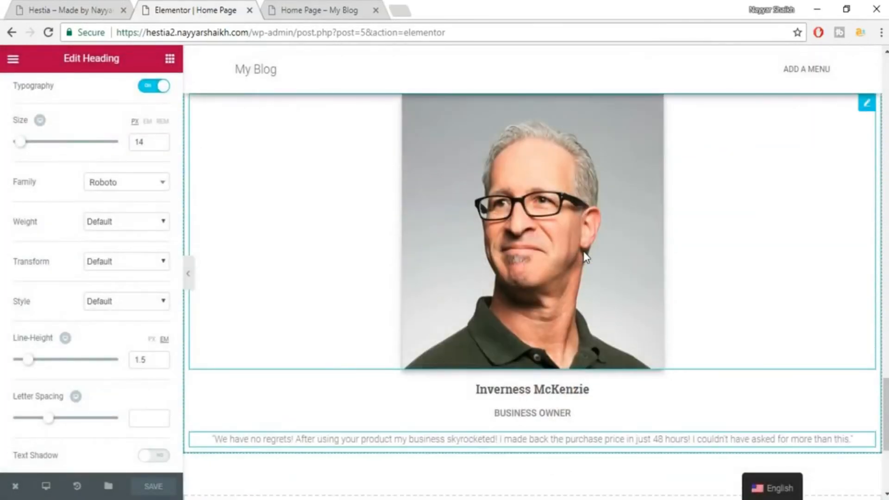
# Compare with the live site's testimonials, then select the portrait image for editing
pyautogui.click(84, 11)
pyautogui.click(335, 254)
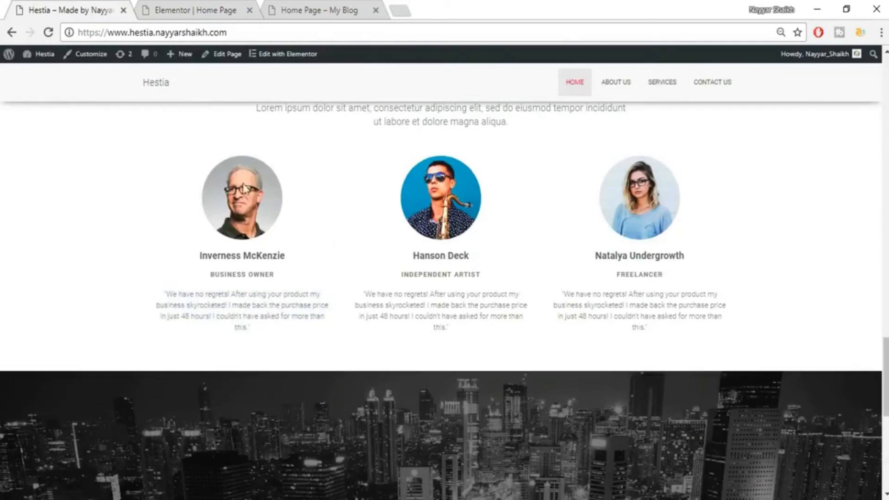
pyautogui.click(159, 6)
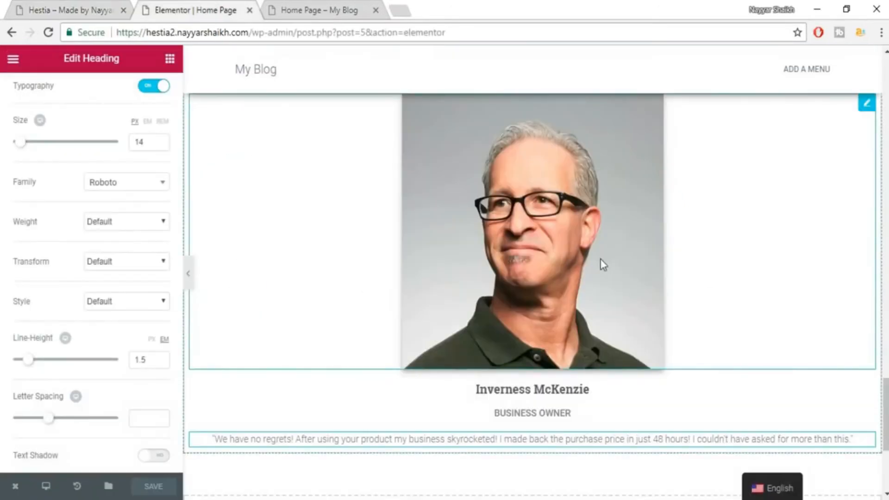
pyautogui.scroll(2, 584, 209)
pyautogui.click(557, 235)
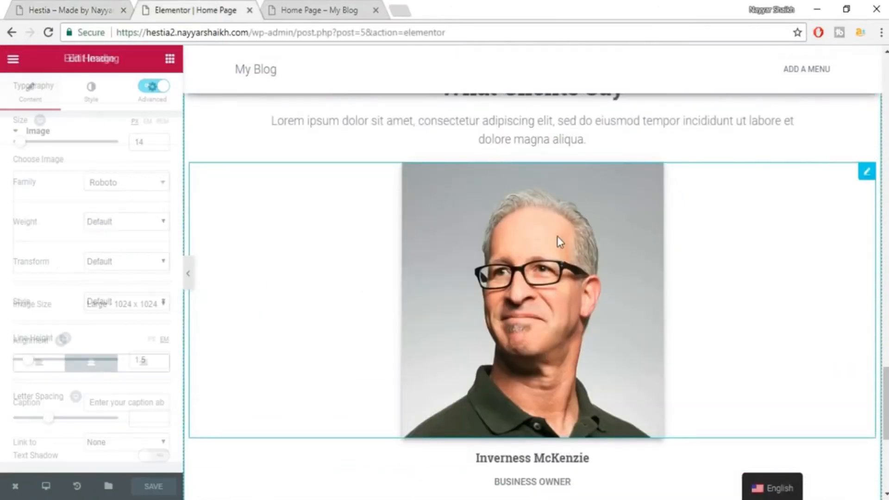
# Give the portrait image a 200 px border radius on every corner so it becomes a circle
pyautogui.click(90, 99)
pyautogui.scroll(-1, 105, 378)
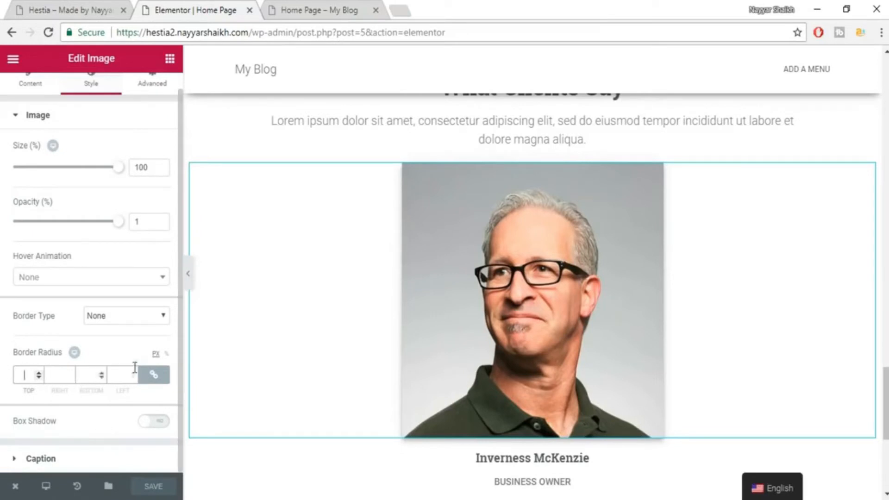
pyautogui.write('15')
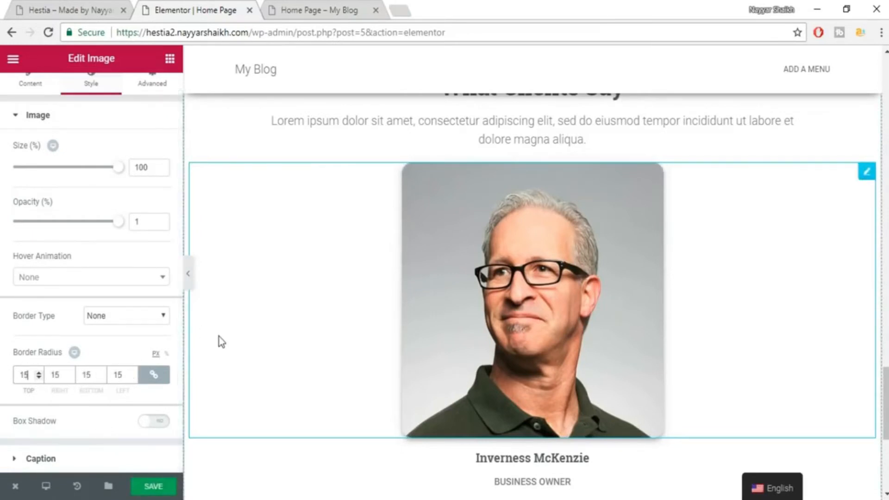
pyautogui.write('0')
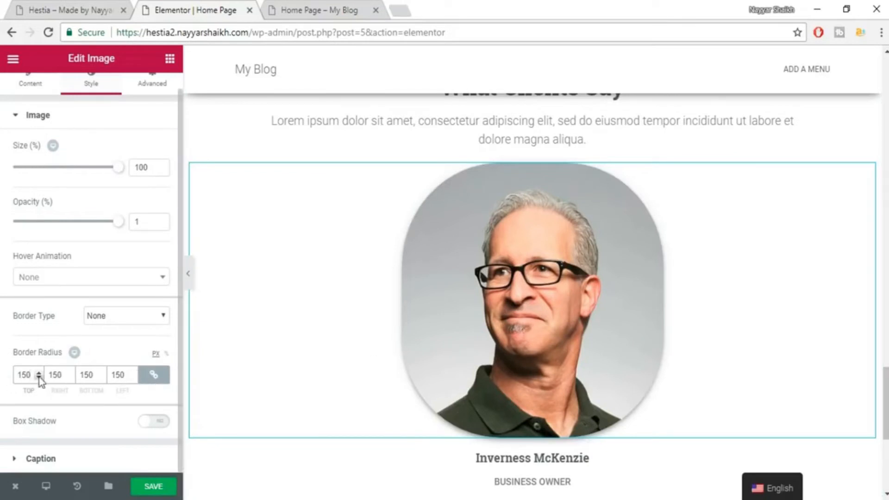
pyautogui.write('200')
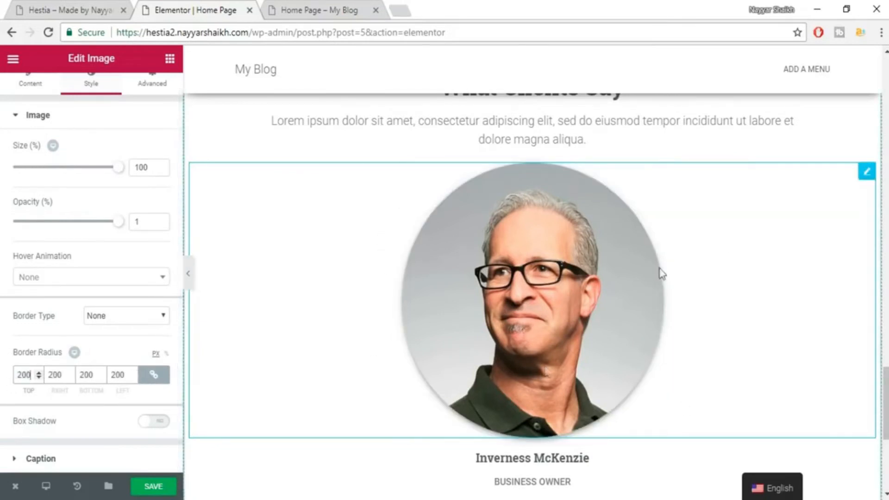
pyautogui.scroll(-4, 716, 310)
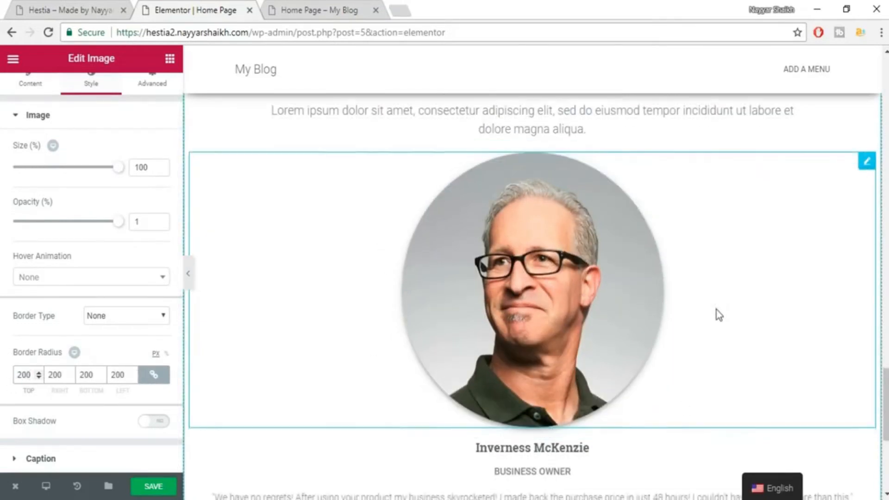
pyautogui.scroll(4, 676, 293)
pyautogui.scroll(2, 676, 298)
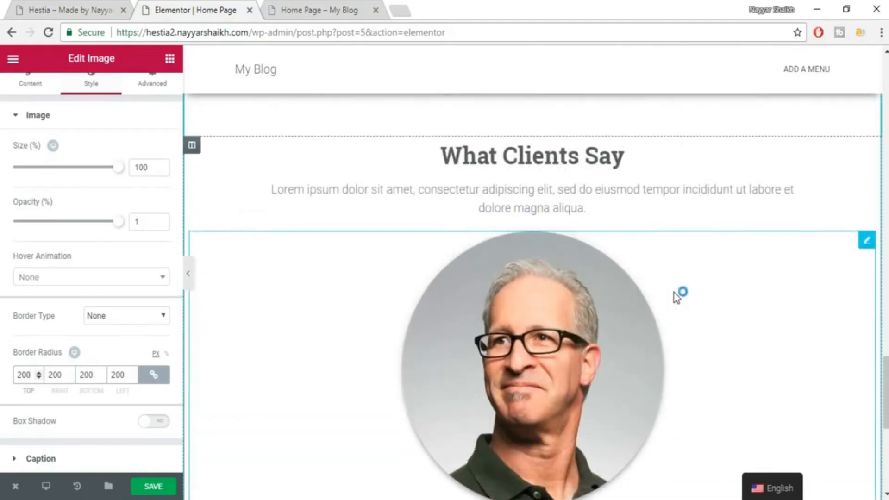
pyautogui.scroll(-4, 614, 247)
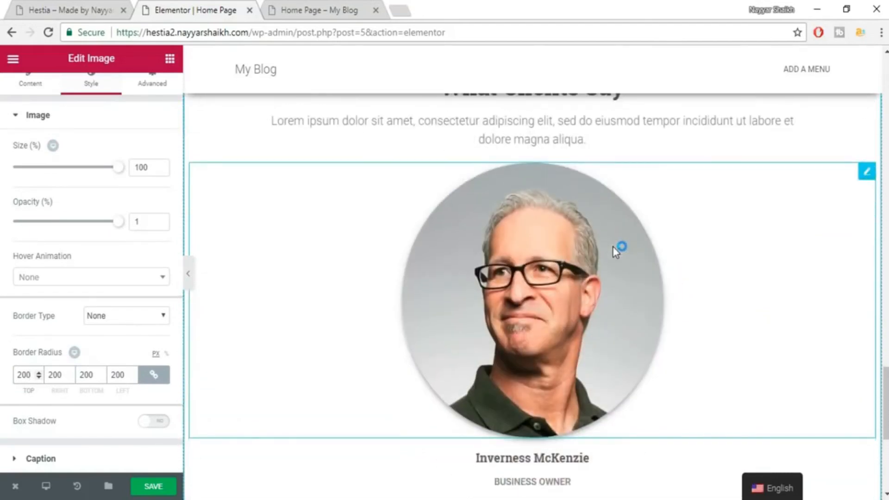
pyautogui.scroll(4, 450, 241)
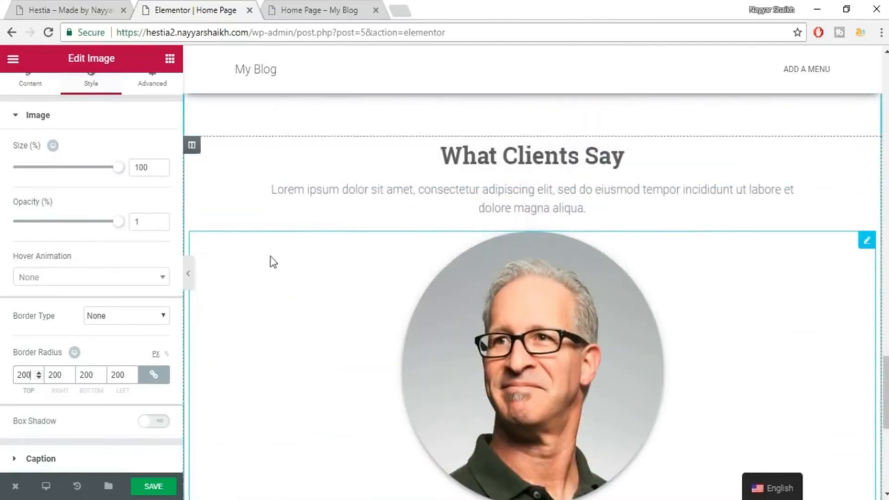
pyautogui.scroll(-3, 276, 250)
pyautogui.scroll(-4, 276, 250)
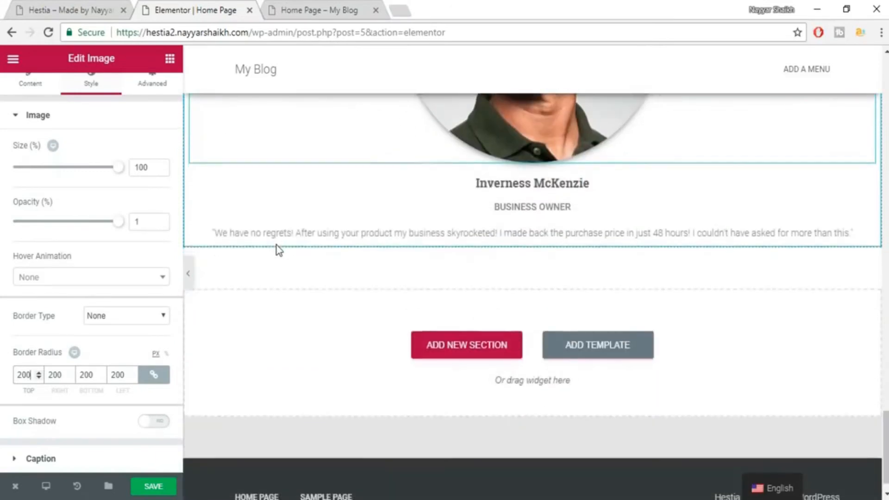
pyautogui.scroll(10, 276, 250)
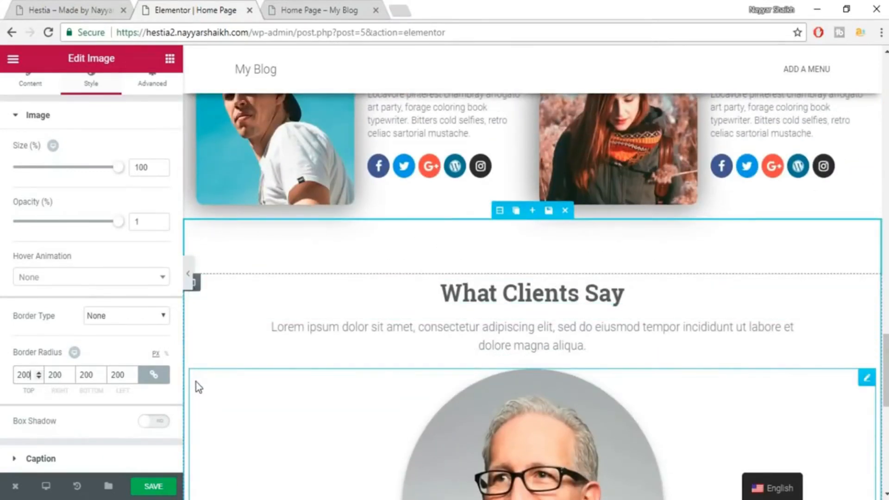
# Duplicate the testimonial column twice and remove the first two columns' What Clients Say heading and Lorem ipsum text
pyautogui.click(208, 283)
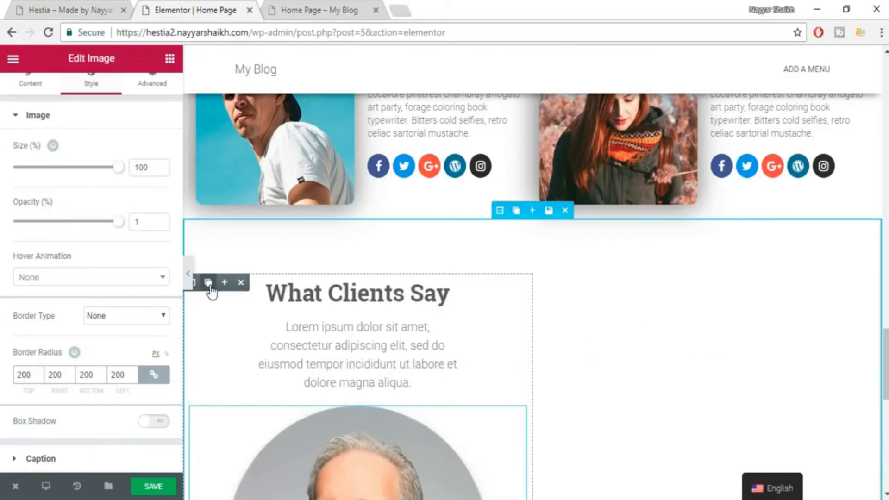
pyautogui.click(209, 282)
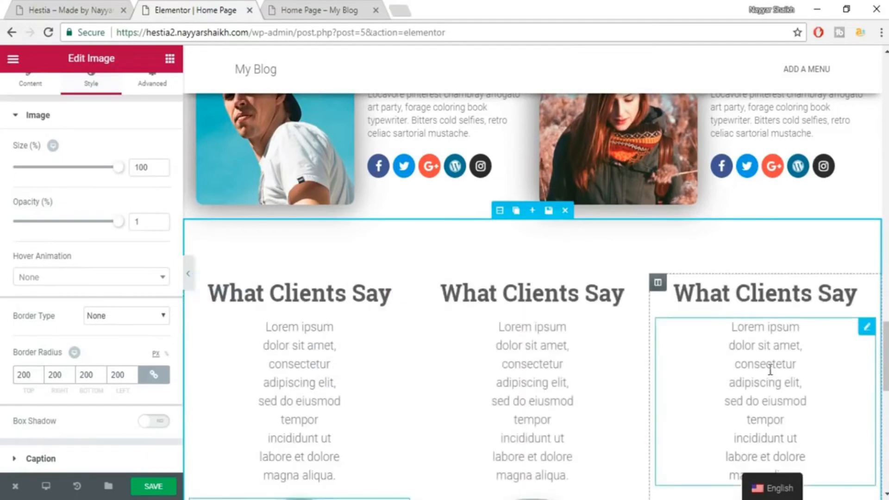
pyautogui.scroll(-5, 769, 369)
pyautogui.scroll(2, 675, 298)
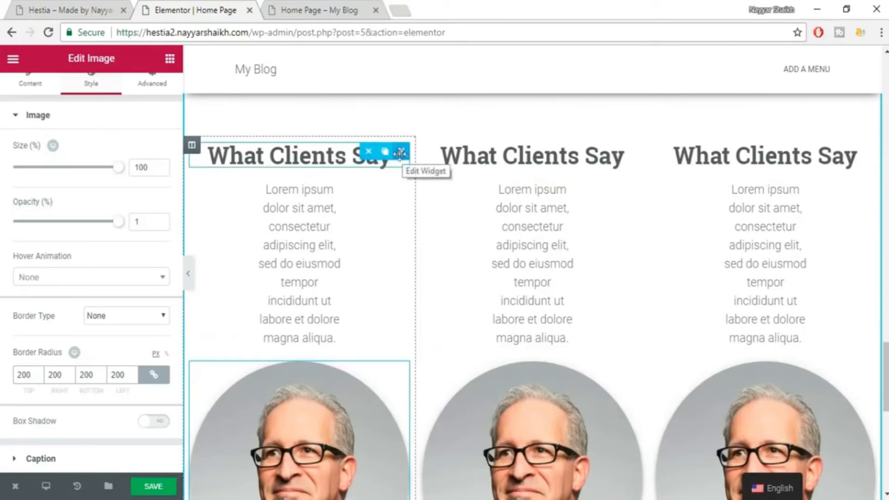
pyautogui.click(369, 153)
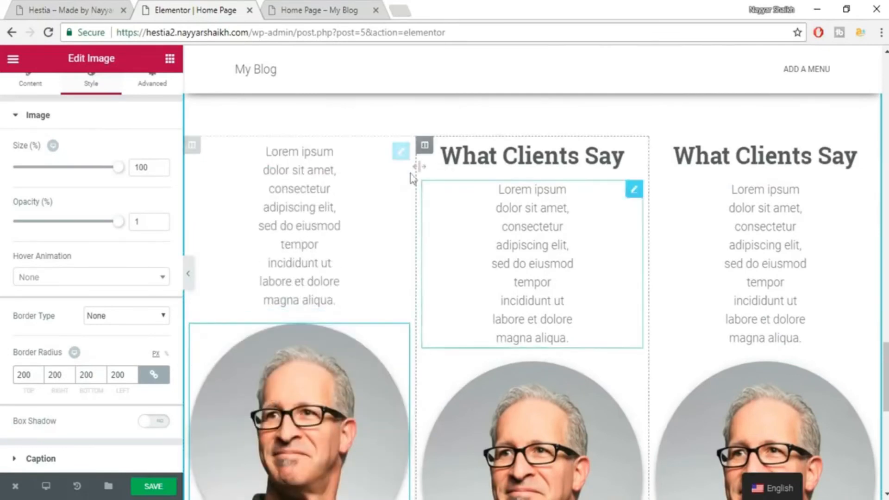
pyautogui.click(369, 153)
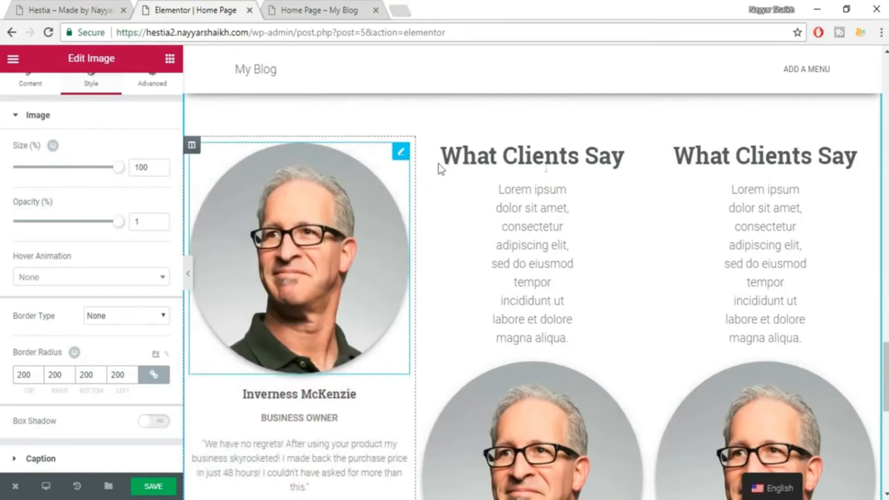
pyautogui.click(602, 152)
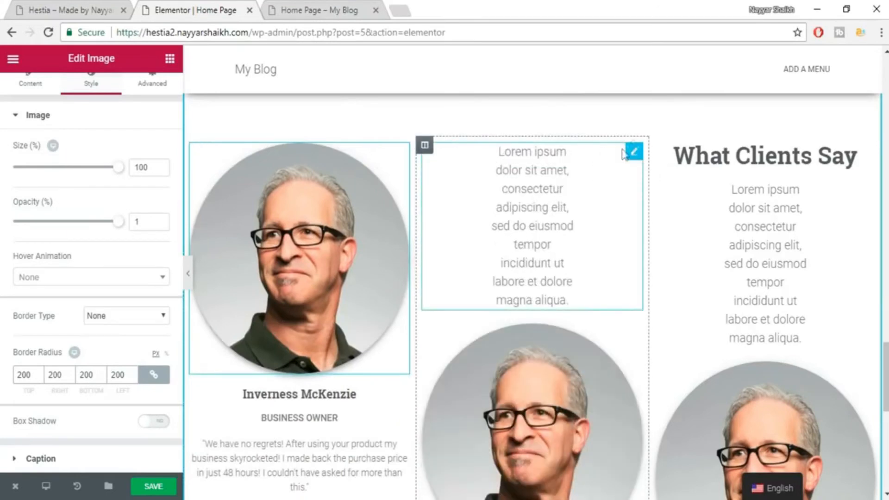
pyautogui.click(602, 152)
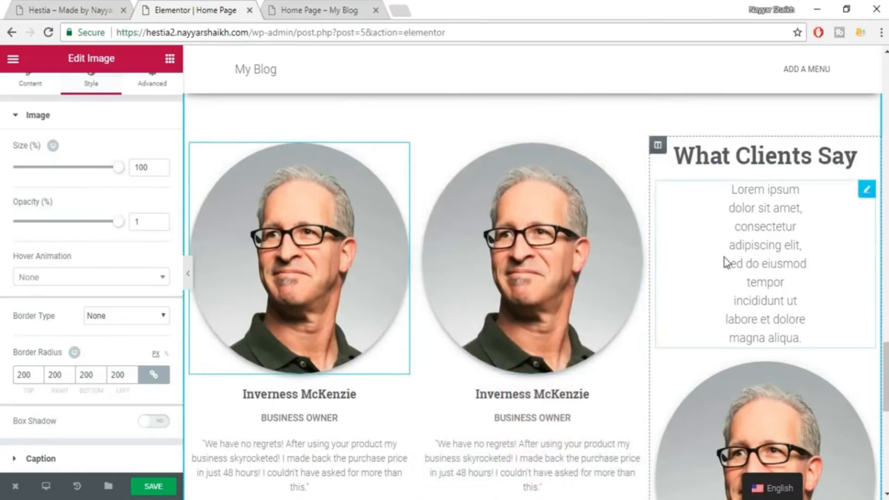
# Insert an empty section above the testimonials and move the What Clients Say heading into the right column
pyautogui.scroll(5, 653, 274)
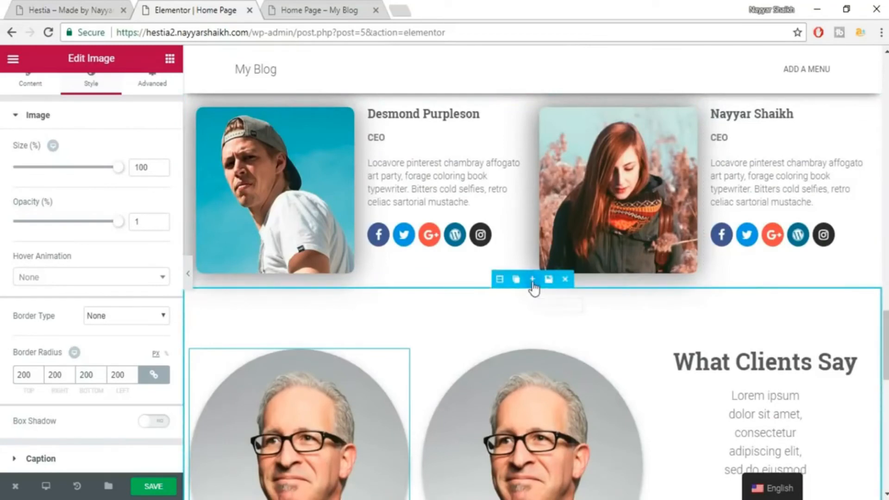
pyautogui.click(533, 280)
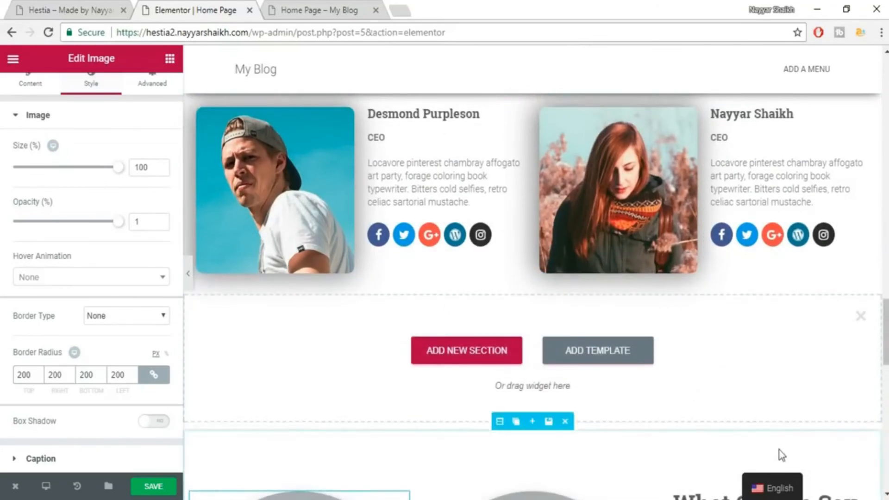
pyautogui.scroll(-3, 779, 442)
pyautogui.moveTo(762, 366); pyautogui.dragTo(579, 223)
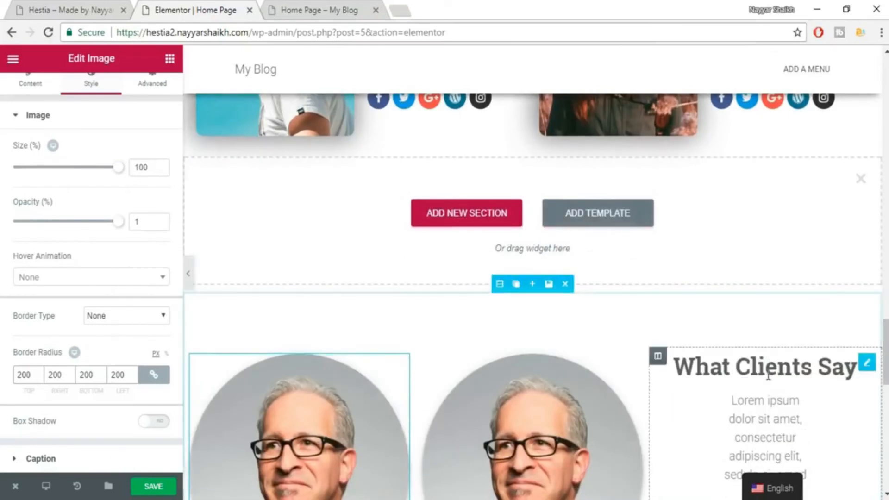
pyautogui.moveTo(717, 364); pyautogui.dragTo(550, 188)
pyautogui.moveTo(561, 182); pyautogui.dragTo(564, 188)
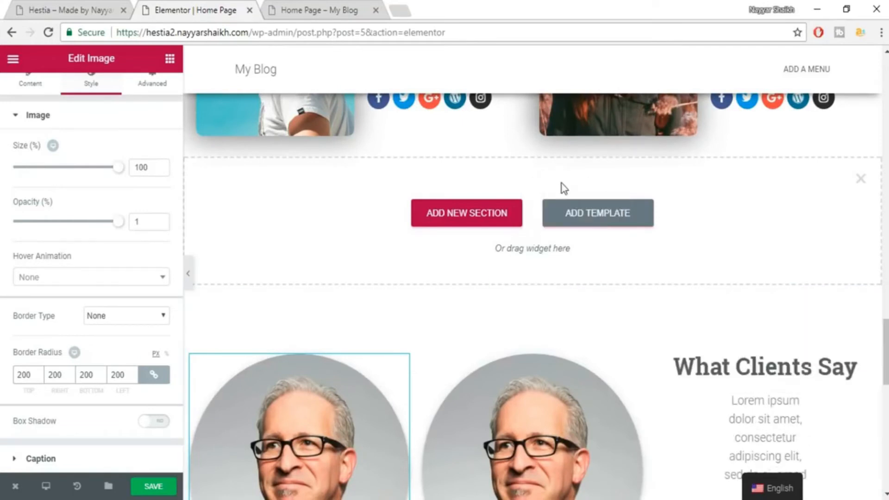
# Delete the right column's What Clients Say heading and Lorem ipsum text block
pyautogui.scroll(-1, 771, 399)
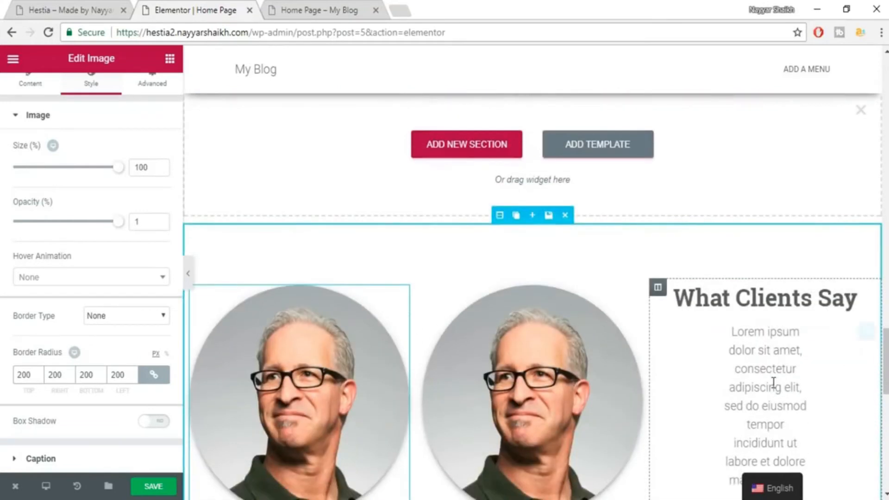
pyautogui.scroll(-1, 860, 296)
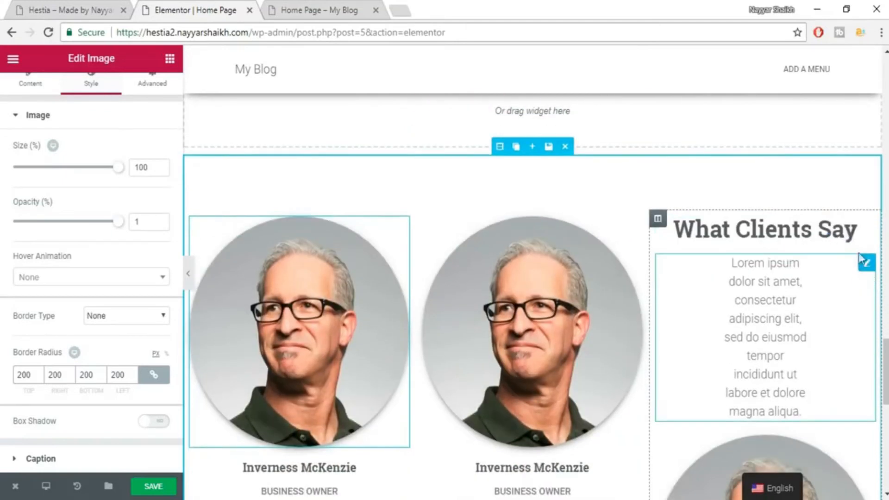
pyautogui.click(835, 226)
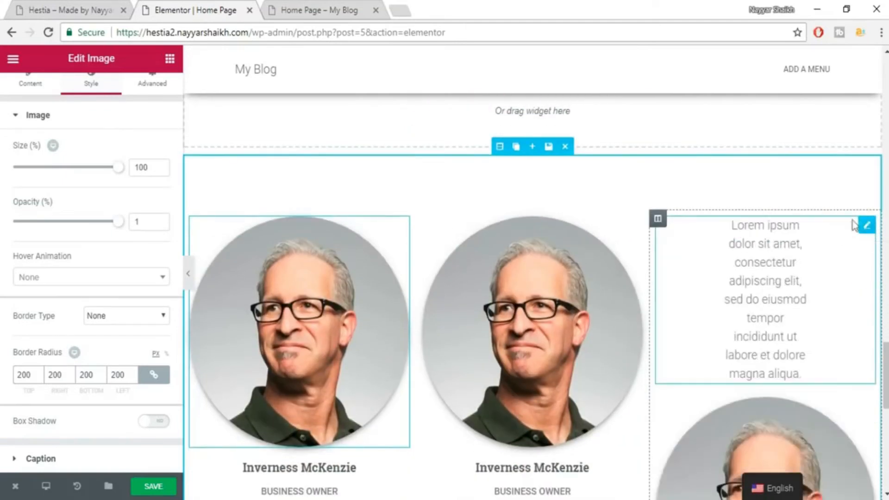
pyautogui.click(834, 227)
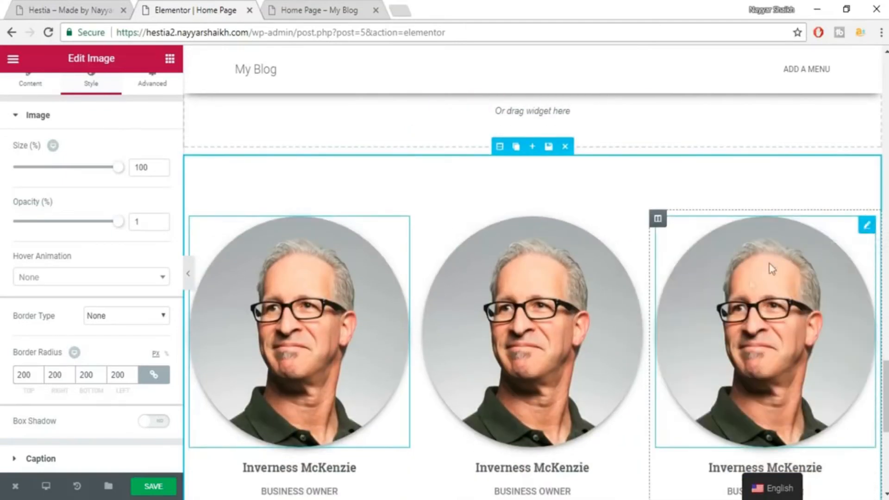
pyautogui.scroll(-3, 579, 311)
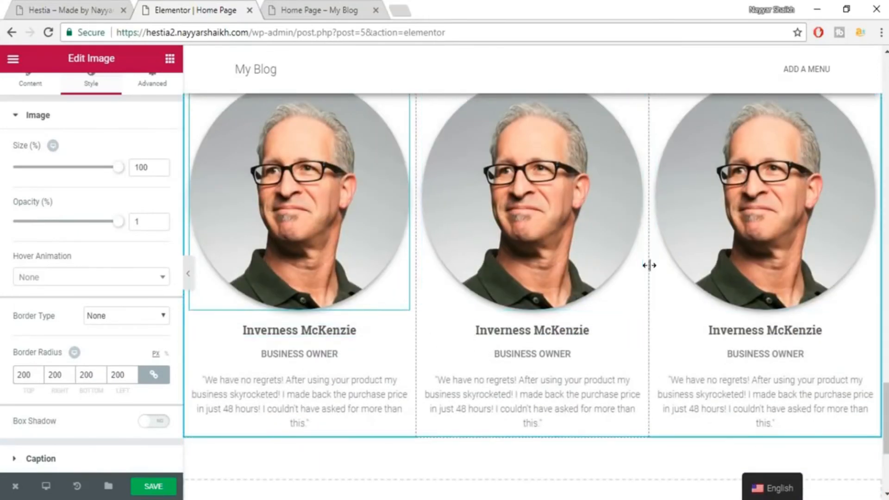
pyautogui.scroll(4, 649, 265)
pyautogui.scroll(2, 561, 283)
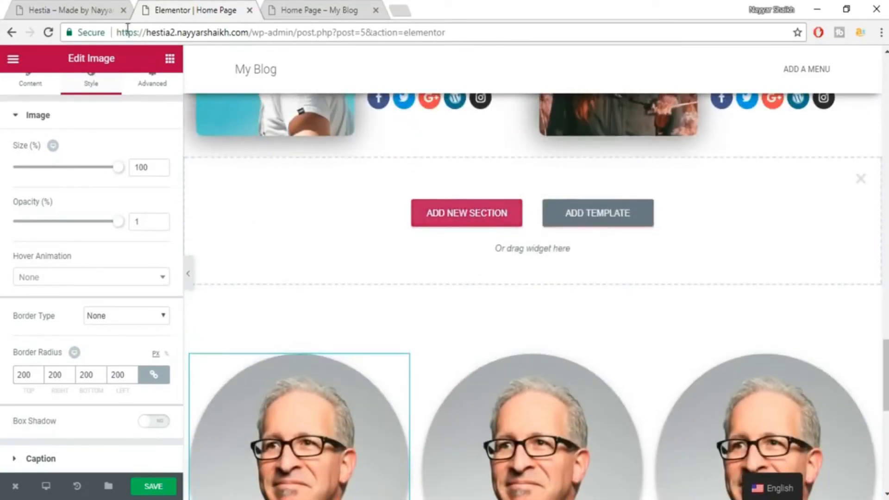
# Copy 'What Clients Say' from the live site into a centred Heading widget in a new section above the portraits
pyautogui.click(106, 10)
pyautogui.scroll(-3, 406, 182)
pyautogui.moveTo(366, 287); pyautogui.dragTo(545, 288)
pyautogui.hotkey('ctrl', 'c')
pyautogui.click(258, 6)
pyautogui.click(476, 221)
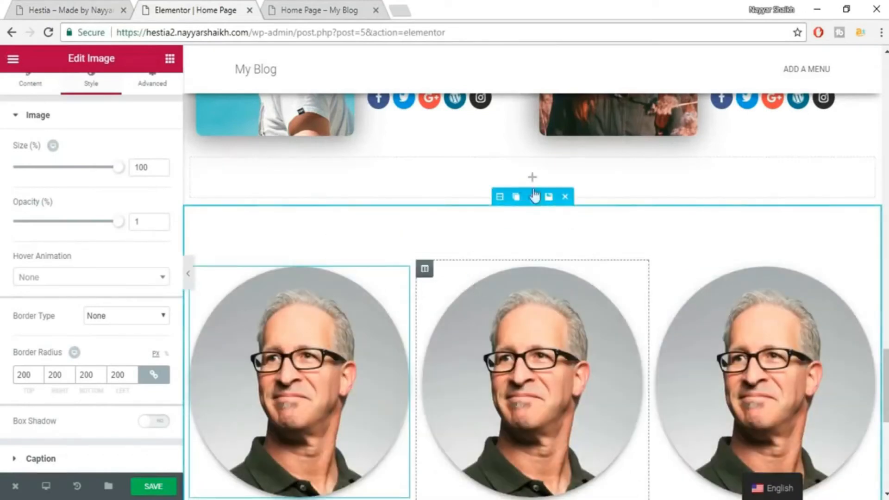
pyautogui.click(170, 58)
pyautogui.moveTo(139, 155); pyautogui.dragTo(537, 181)
pyautogui.click(93, 205)
pyautogui.hotkey('ctrl', 'a')
pyautogui.hotkey('ctrl', 'v')
pyautogui.click(71, 409)
pyautogui.click(91, 93)
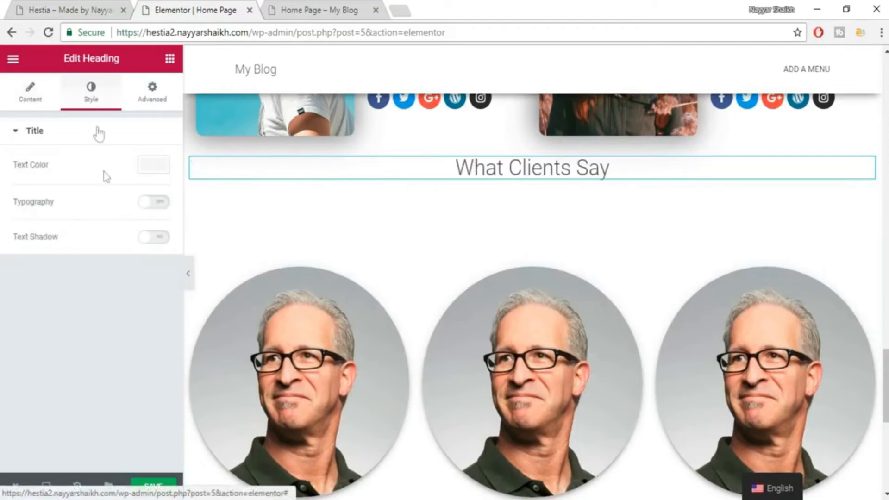
# Make the What Clients Say heading dark grey #54595f at 35 px font size
pyautogui.click(153, 167)
pyautogui.click(36, 314)
pyautogui.click(152, 166)
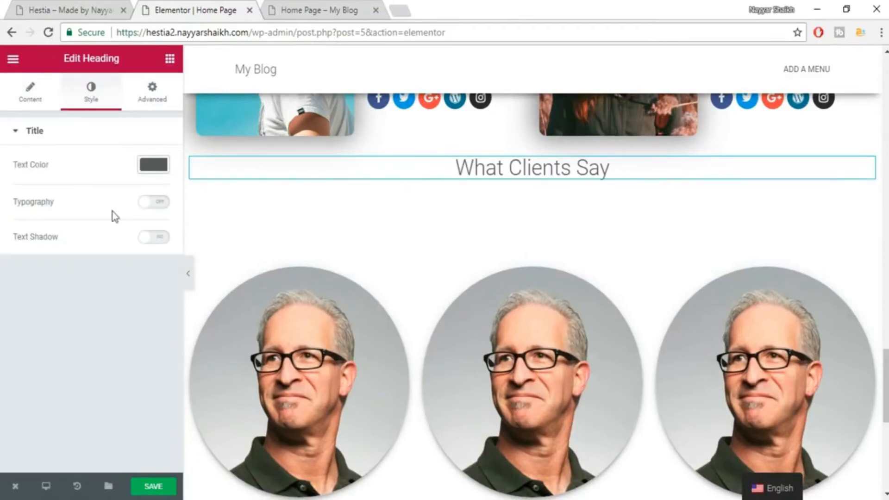
pyautogui.click(152, 204)
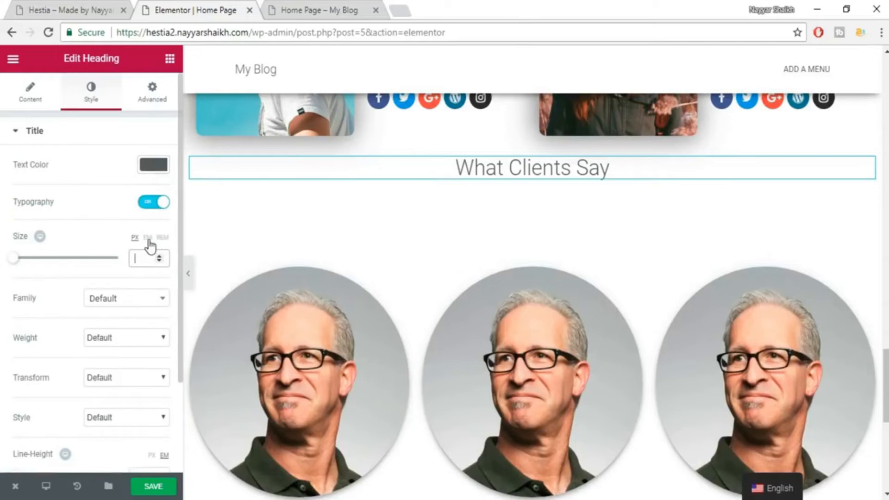
pyautogui.write('35')
# Set the heading to Roboto Slab weight 600, save, and add a Heading widget beneath it
pyautogui.click(121, 300)
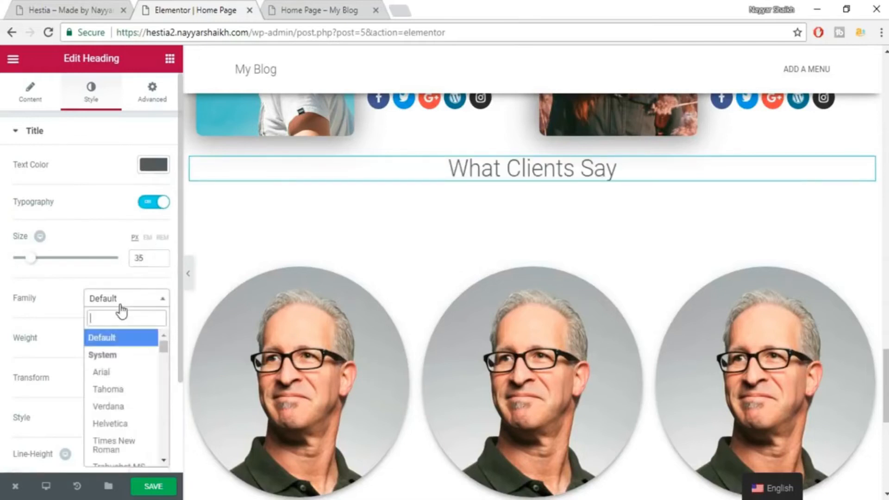
pyautogui.write('robo')
pyautogui.press('Down')
pyautogui.press('Down')
pyautogui.press('Down')
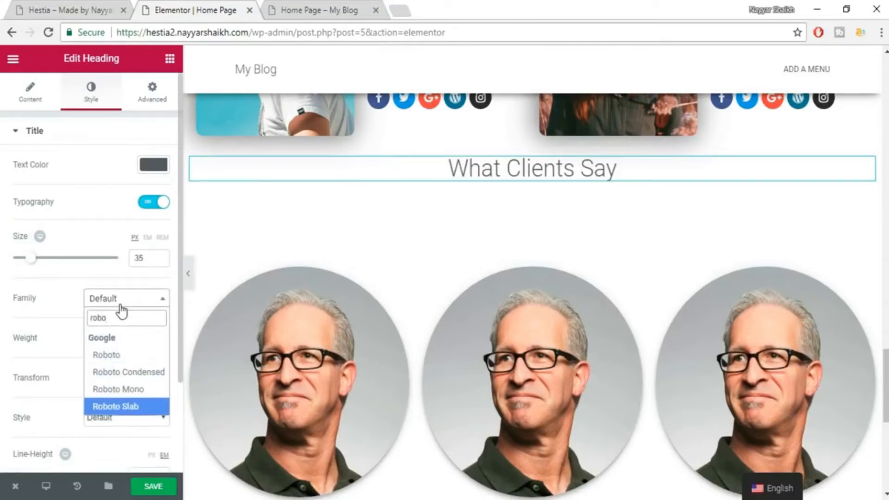
pyautogui.press('Return')
pyautogui.click(116, 341)
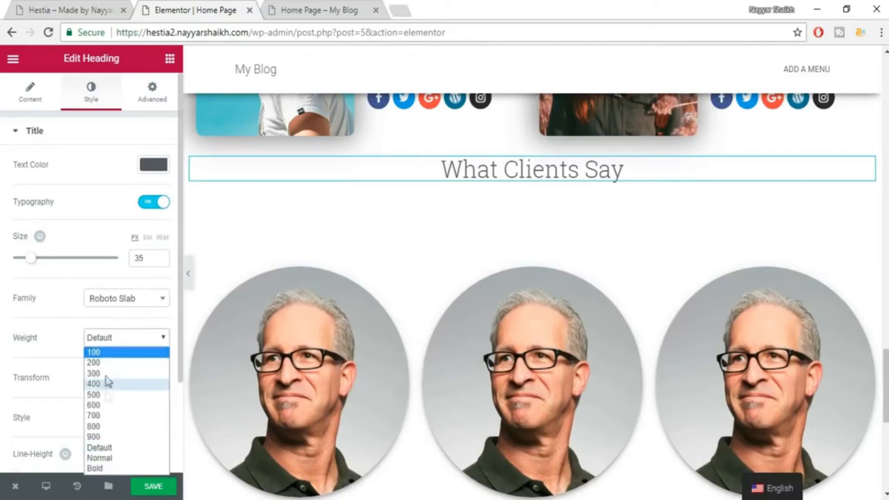
pyautogui.click(107, 406)
pyautogui.click(153, 487)
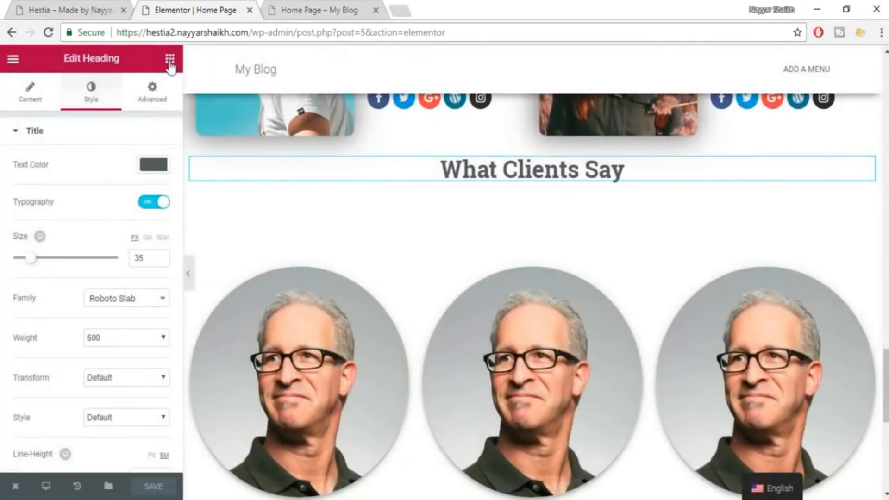
pyautogui.click(170, 59)
pyautogui.moveTo(135, 160); pyautogui.dragTo(537, 189)
# Paste the live site's Lorem ipsum paragraph as the new heading's centred title
pyautogui.click(113, 5)
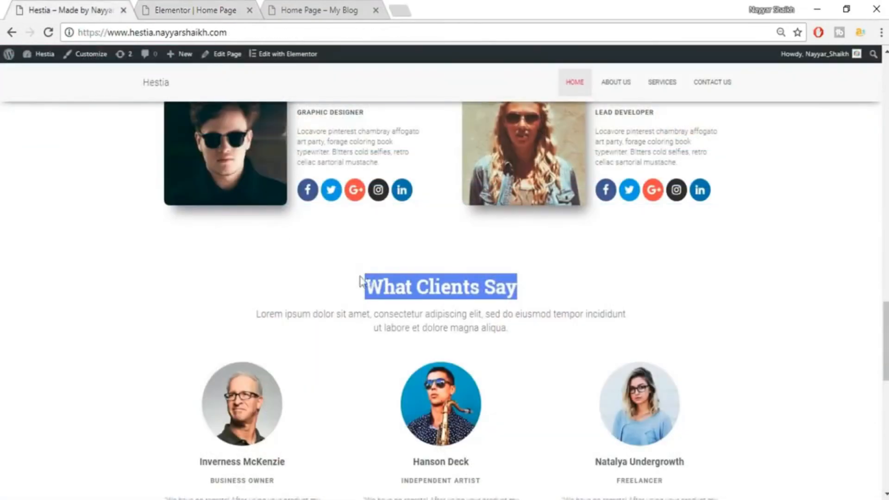
pyautogui.tripleClick(408, 328)
pyautogui.hotkey('ctrl', 'c')
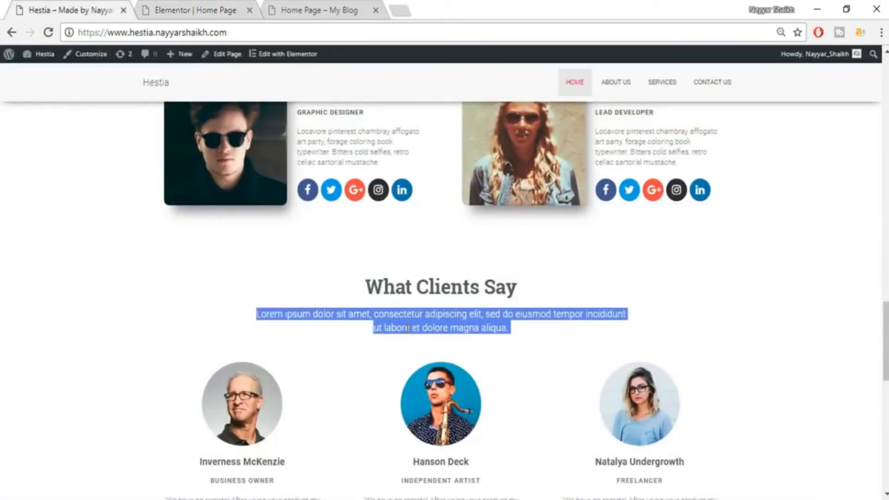
pyautogui.click(222, 6)
pyautogui.tripleClick(64, 194)
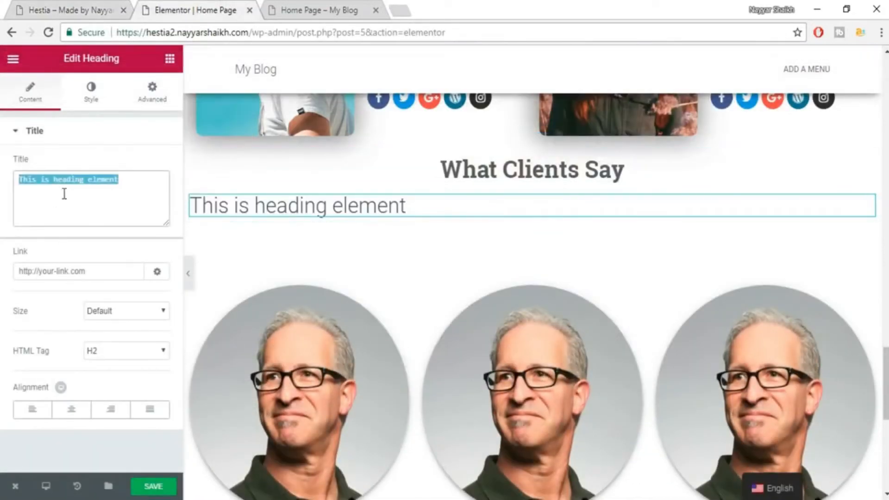
pyautogui.hotkey('ctrl', 'v')
pyautogui.click(71, 410)
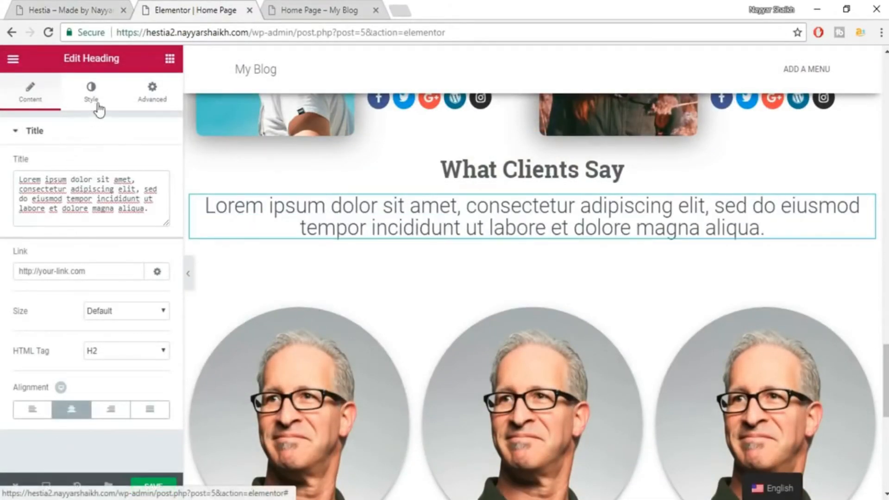
# Make the Lorem ipsum text grey with an 18 px font size
pyautogui.click(97, 108)
pyautogui.click(153, 165)
pyautogui.click(56, 314)
pyautogui.click(153, 165)
pyautogui.click(151, 204)
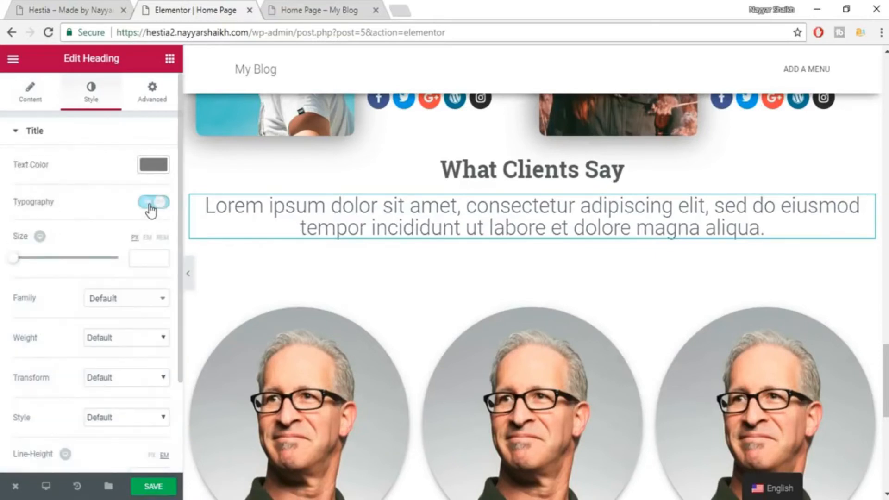
pyautogui.click(145, 254)
pyautogui.write('18')
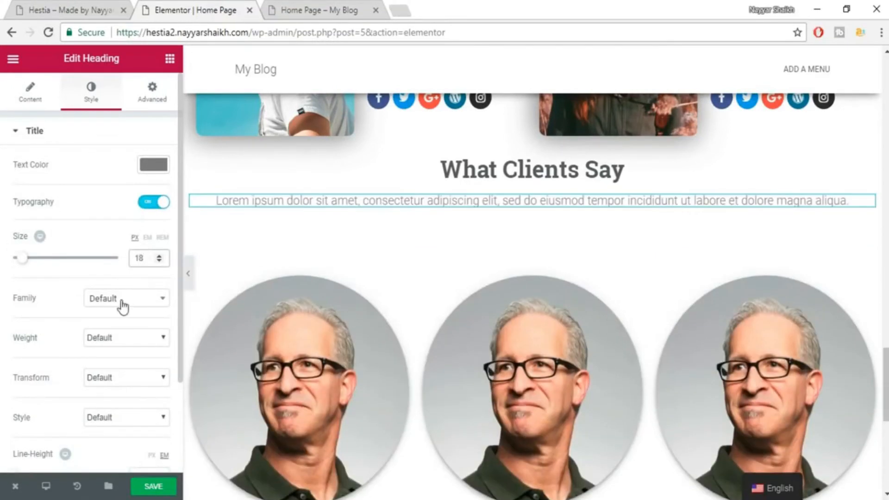
pyautogui.click(122, 305)
# Set the Lorem ipsum text to Roboto with 100 px left and right padding
pyautogui.write('robo')
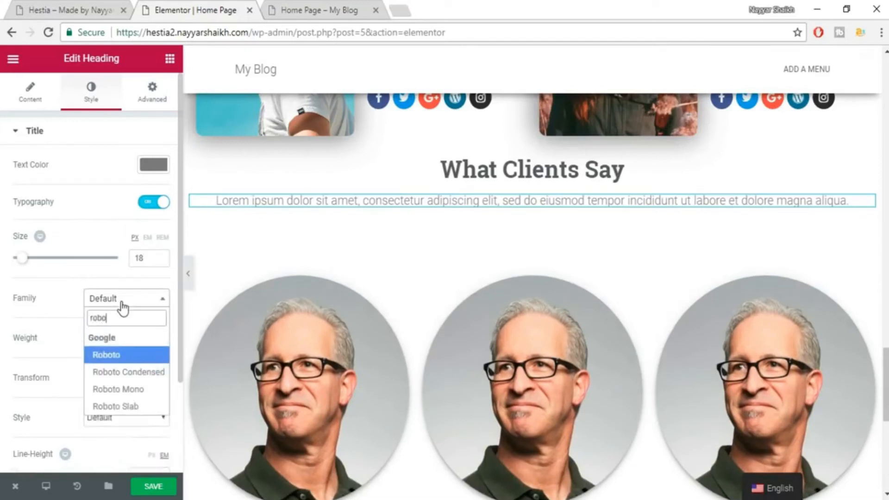
pyautogui.press('Return')
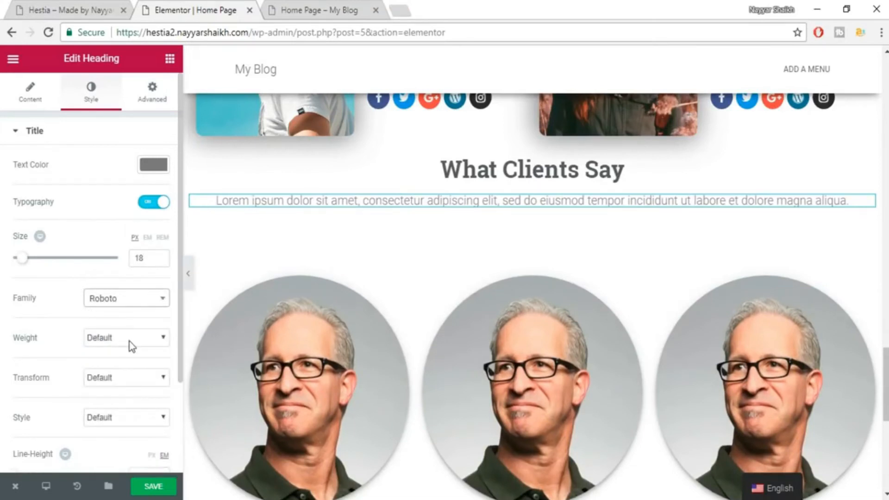
pyautogui.click(151, 92)
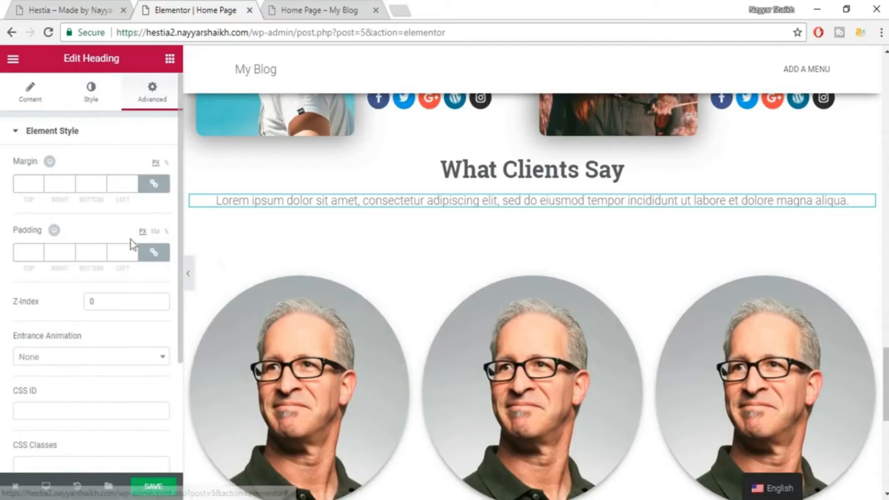
pyautogui.click(155, 253)
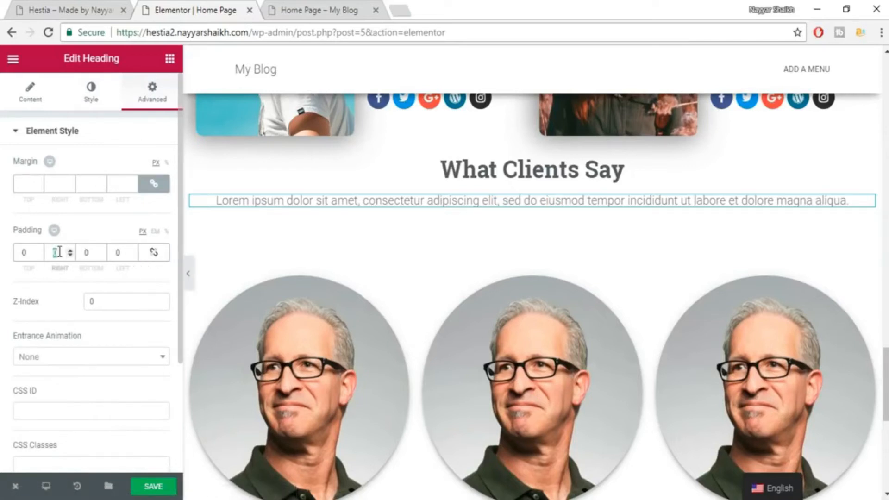
pyautogui.write('100')
pyautogui.press('Tab')
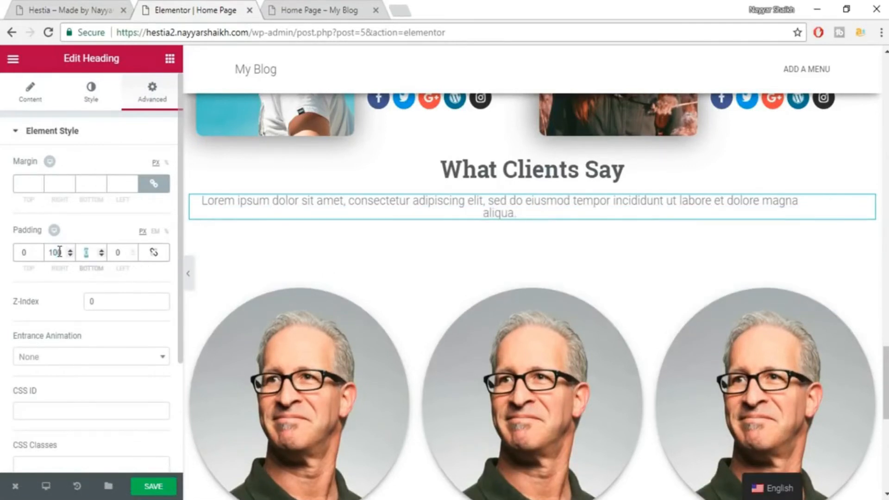
pyautogui.write('1000')
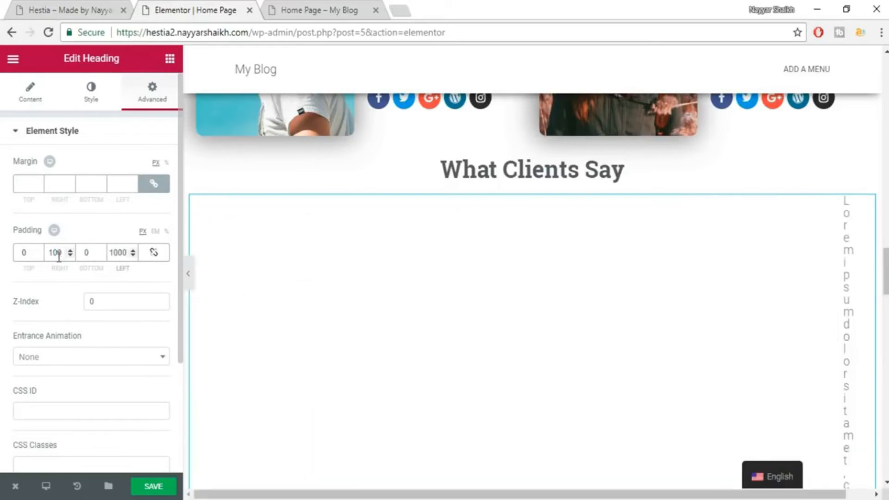
pyautogui.write('100')
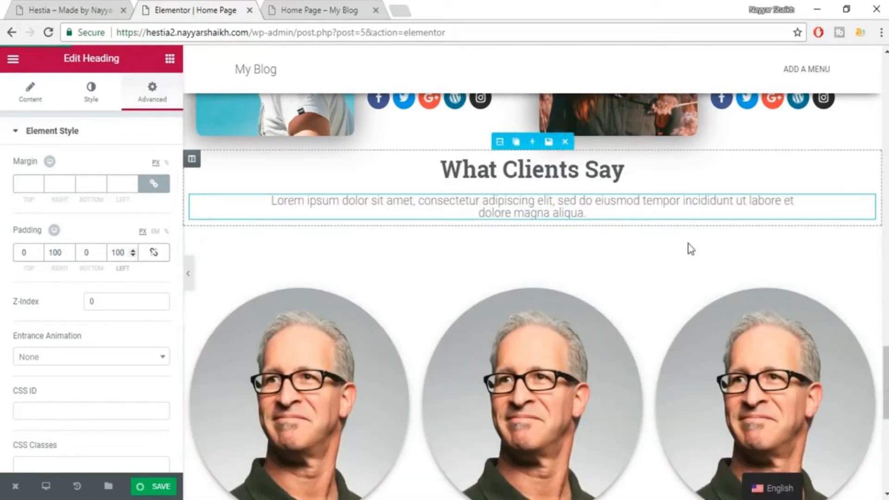
pyautogui.scroll(1, 248, 126)
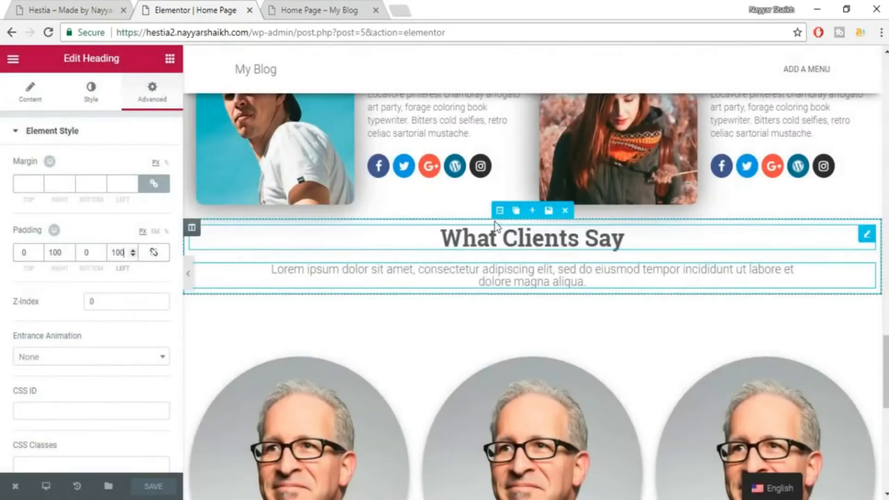
# Unlink the What Clients Say section's padding and set its top padding to 100 px
pyautogui.click(500, 211)
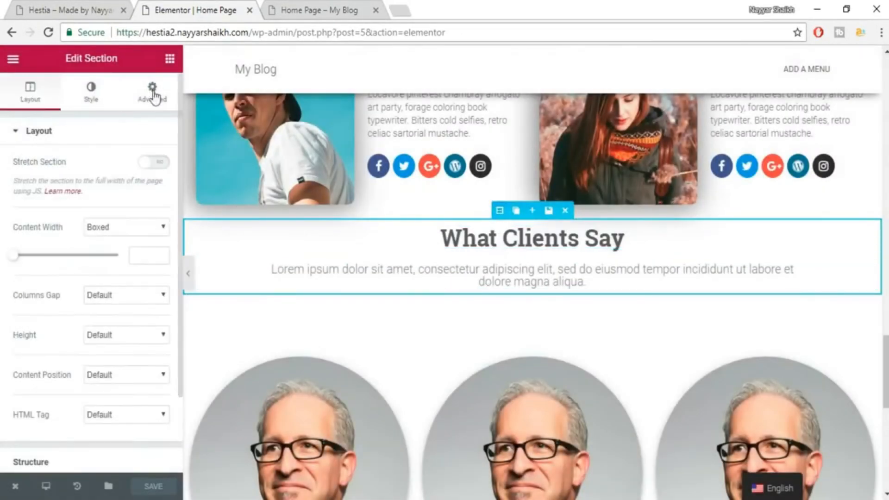
pyautogui.click(153, 96)
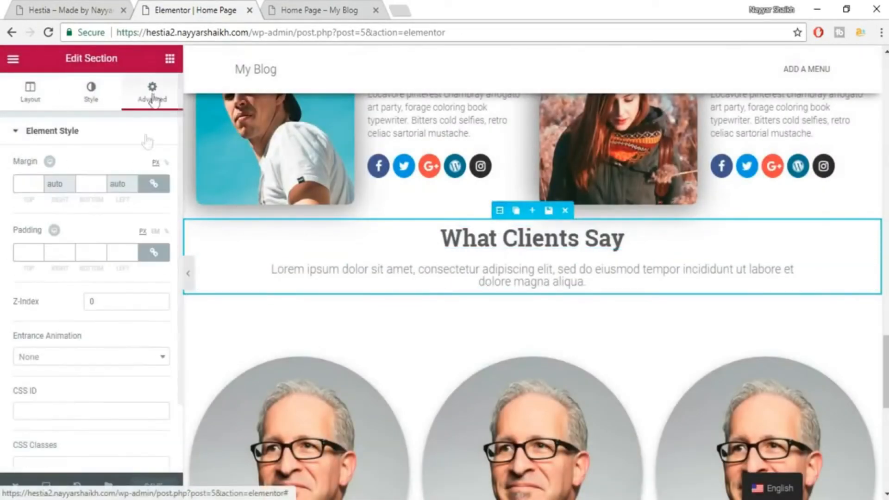
pyautogui.click(153, 253)
pyautogui.click(24, 252)
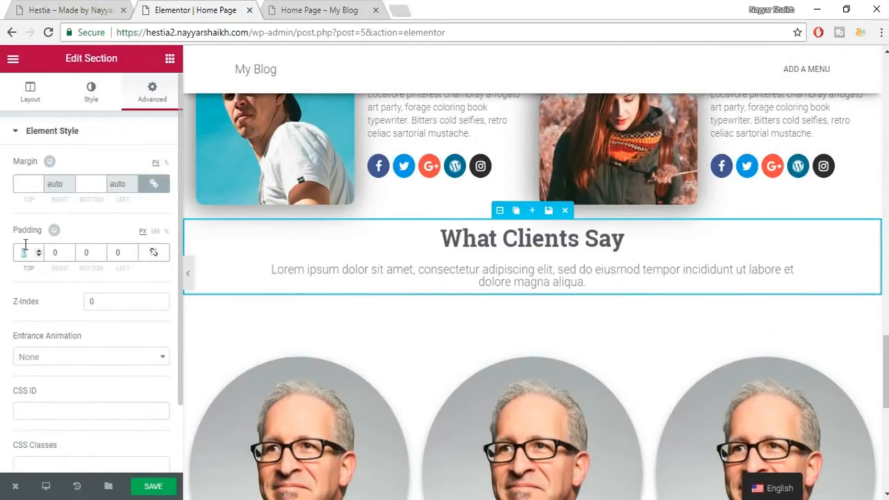
pyautogui.write('100')
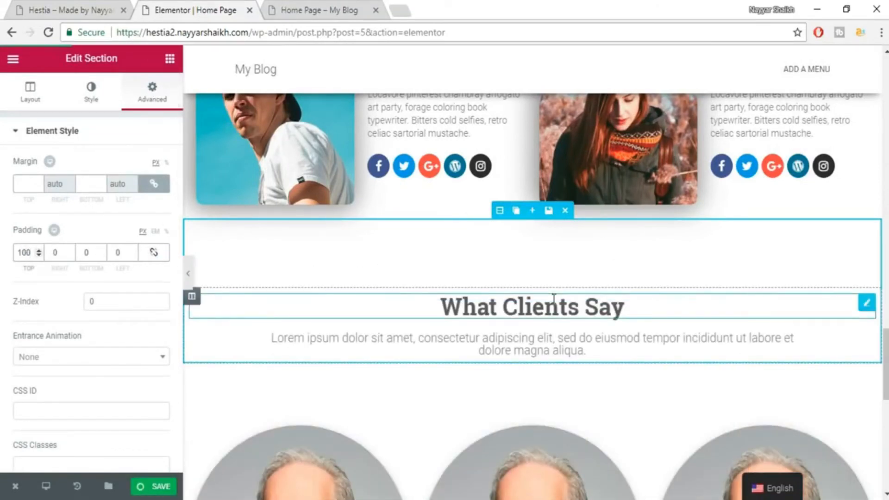
pyautogui.scroll(-1, 232, 273)
# Save the page and collapse the editor panel to preview the added spacing
pyautogui.hotkey('ctrl', 's')
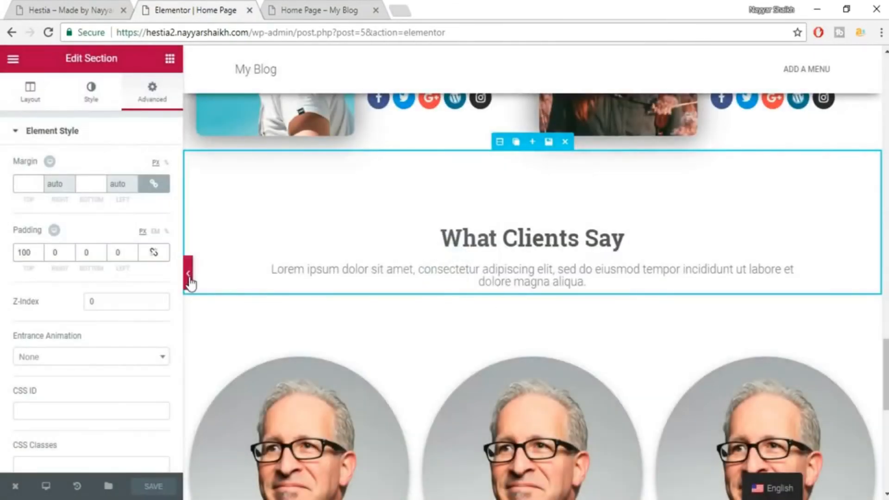
pyautogui.click(189, 278)
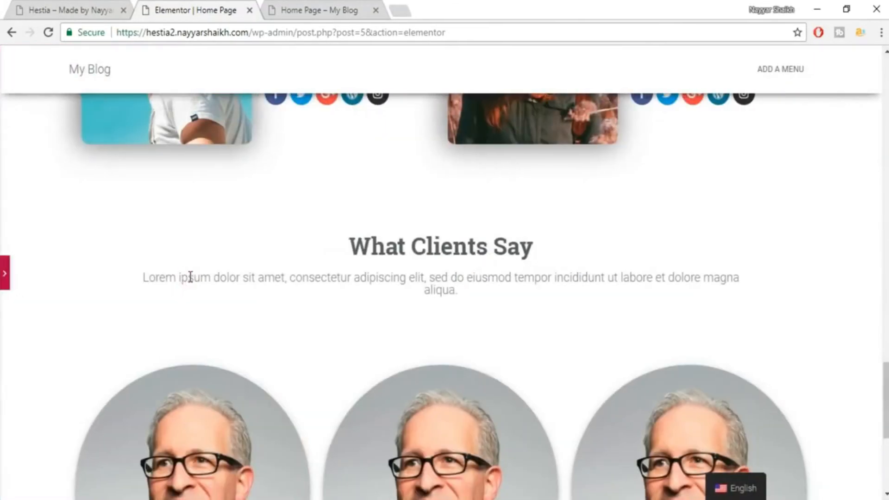
pyautogui.scroll(-5, 308, 290)
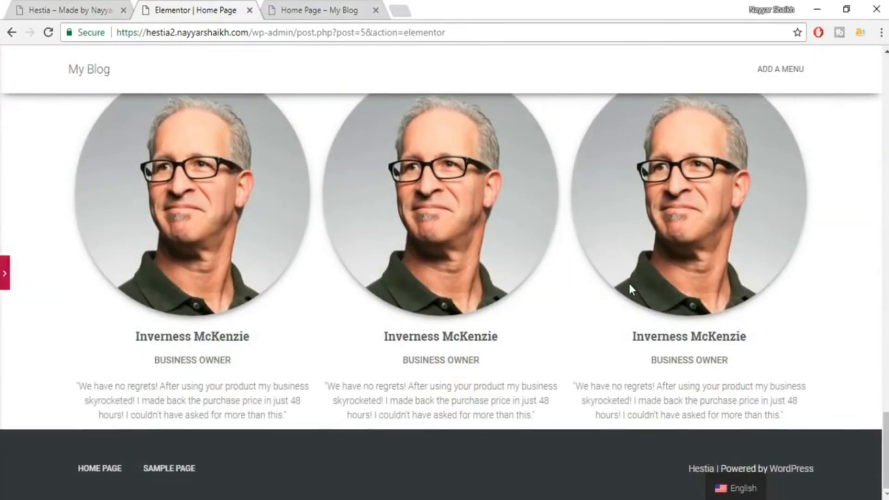
pyautogui.scroll(1, 146, 301)
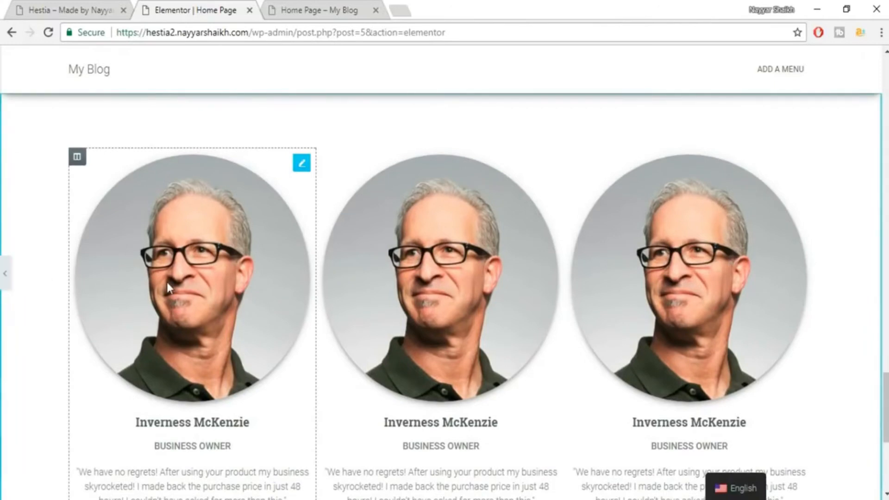
# Bring the panel back and shrink the first testimonial photo to 40% size
pyautogui.click(4, 282)
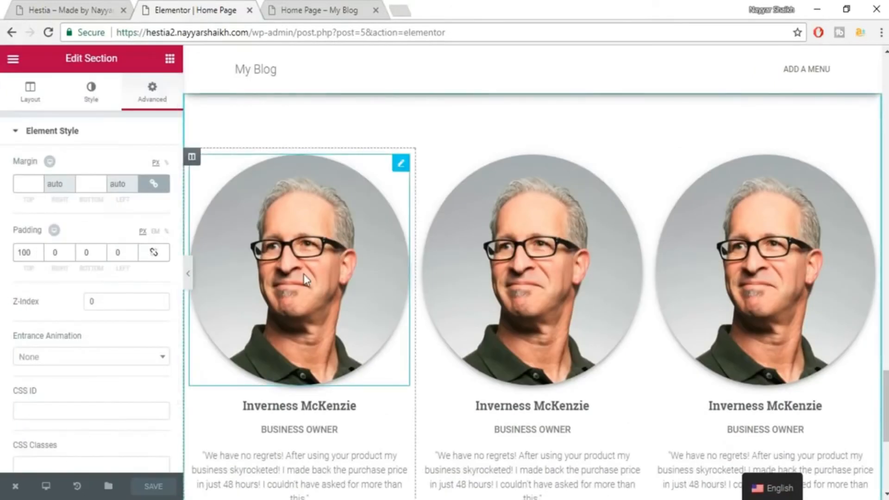
pyautogui.click(287, 287)
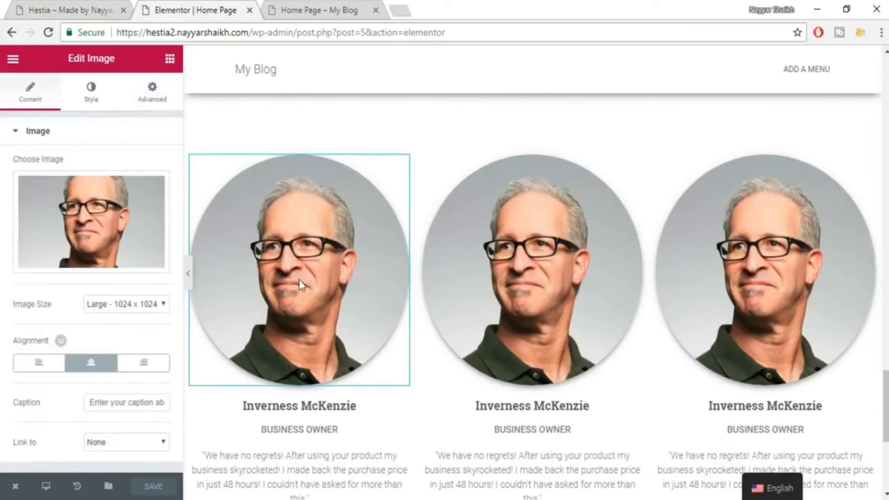
pyautogui.click(91, 90)
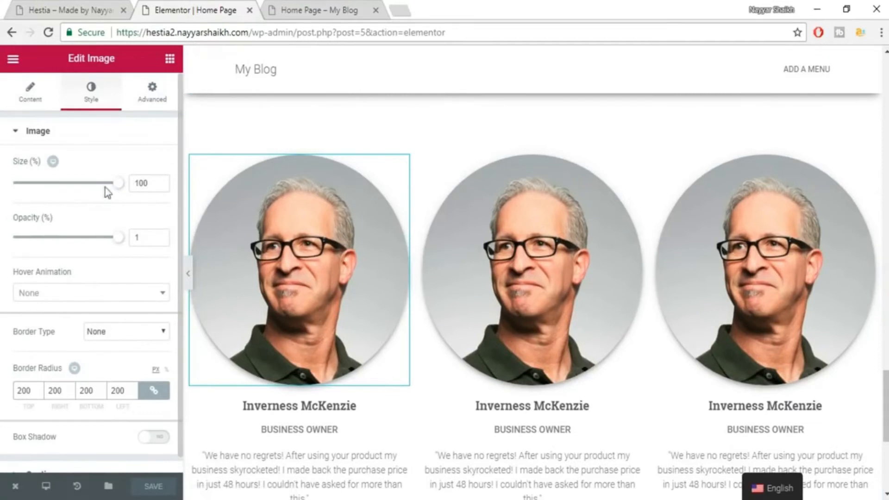
pyautogui.moveTo(105, 188); pyautogui.dragTo(55, 192)
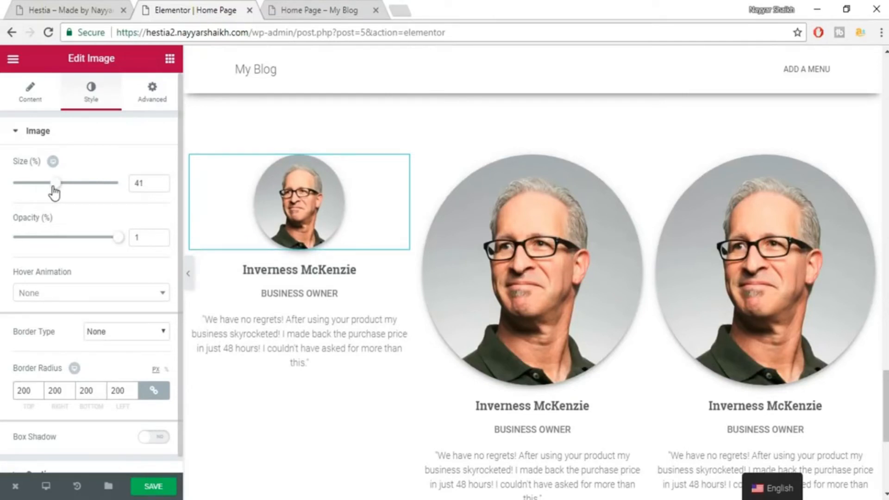
pyautogui.doubleClick(138, 183)
pyautogui.write('40')
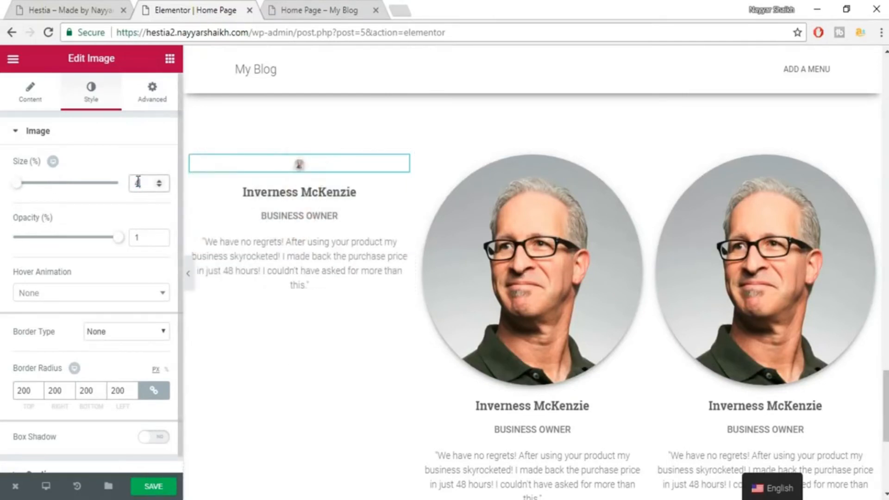
# Set the second and third testimonial photos to 40% size as well
pyautogui.click(529, 275)
pyautogui.click(115, 99)
pyautogui.doubleClick(142, 180)
pyautogui.write('40')
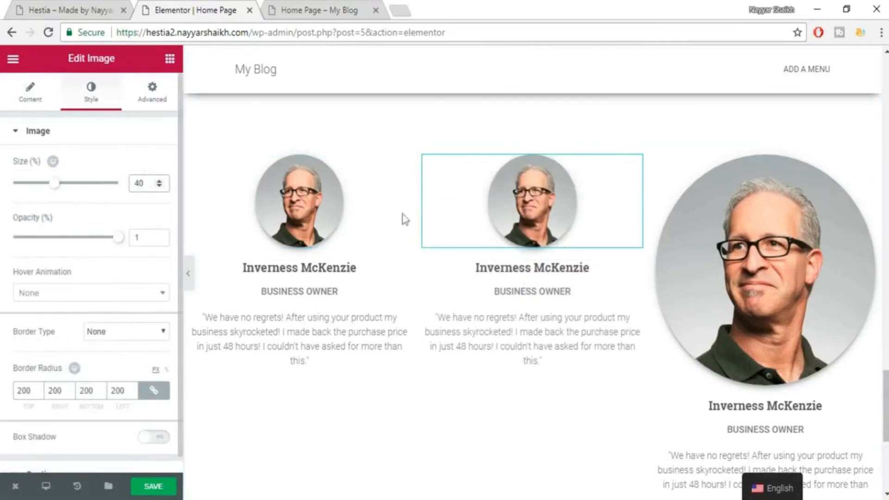
pyautogui.click(751, 229)
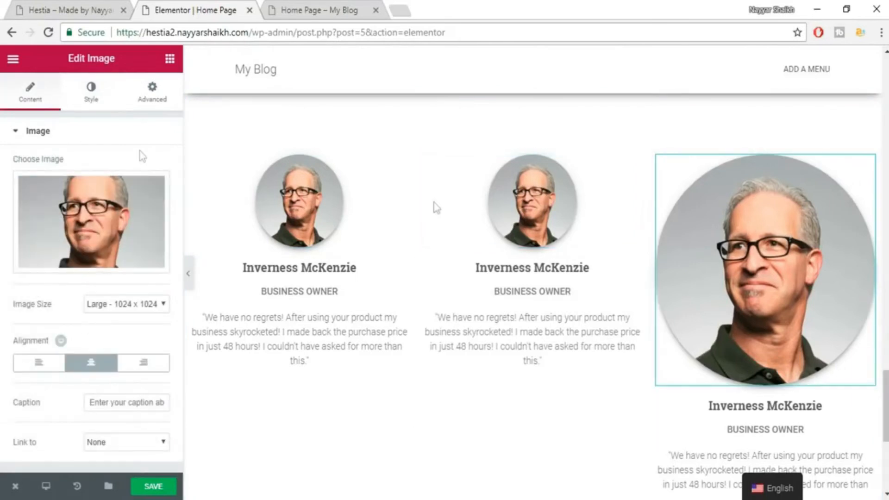
pyautogui.click(107, 89)
pyautogui.doubleClick(144, 186)
pyautogui.write('40')
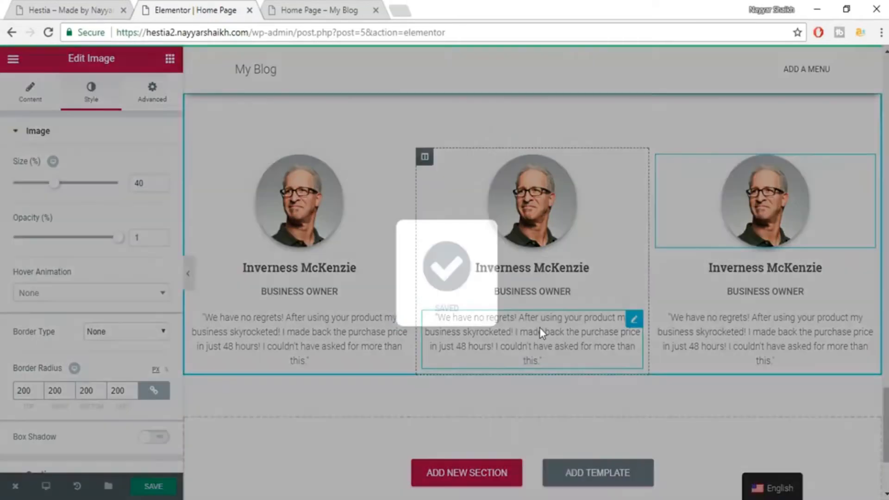
pyautogui.scroll(2, 606, 247)
pyautogui.scroll(-2, 633, 252)
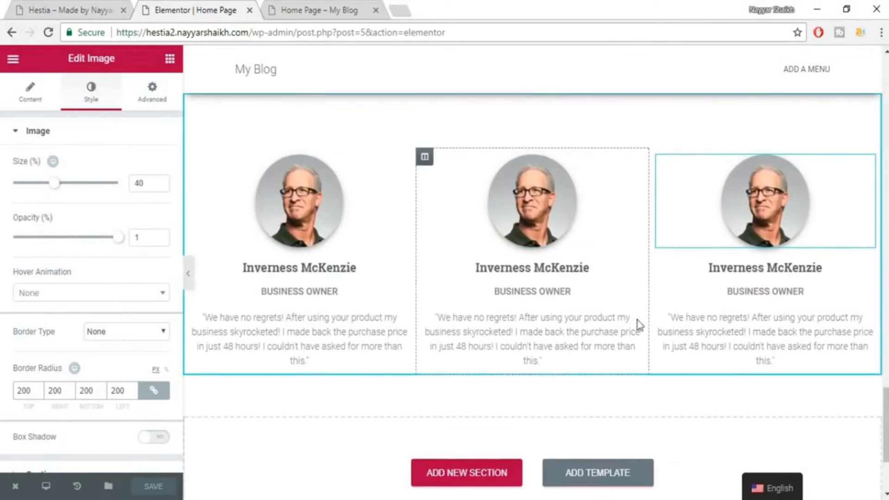
pyautogui.click(75, 6)
pyautogui.scroll(-10, 738, 287)
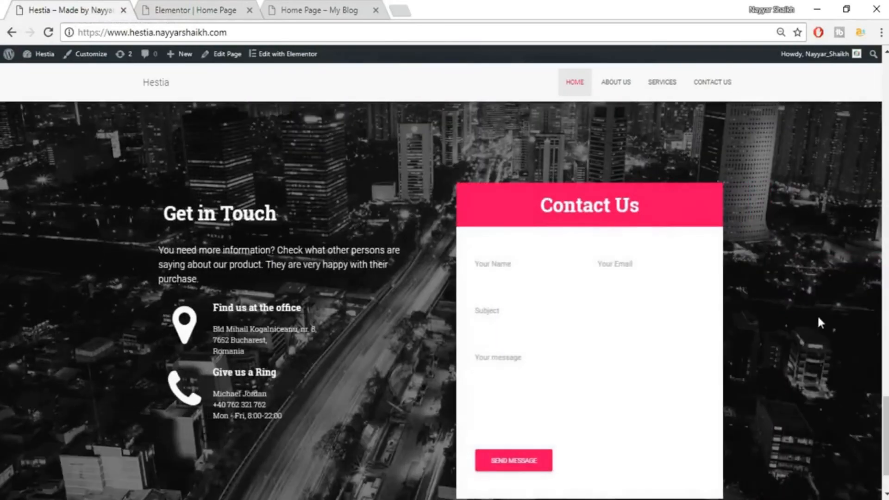
pyautogui.scroll(-2, 816, 314)
pyautogui.scroll(4, 818, 318)
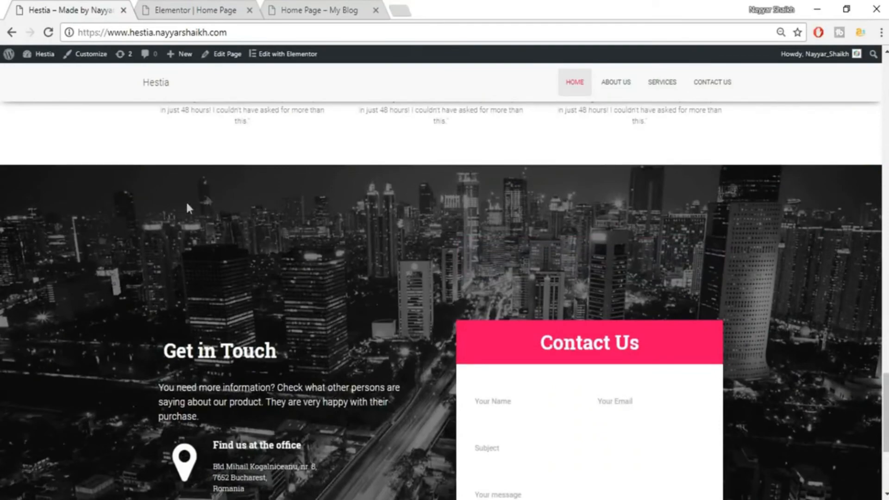
pyautogui.scroll(-4, 868, 335)
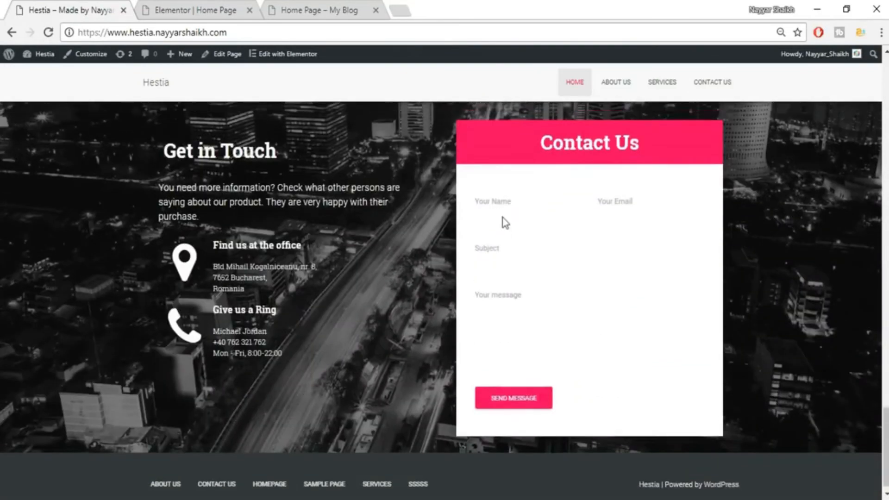
pyautogui.scroll(3, 503, 222)
pyautogui.scroll(-3, 787, 274)
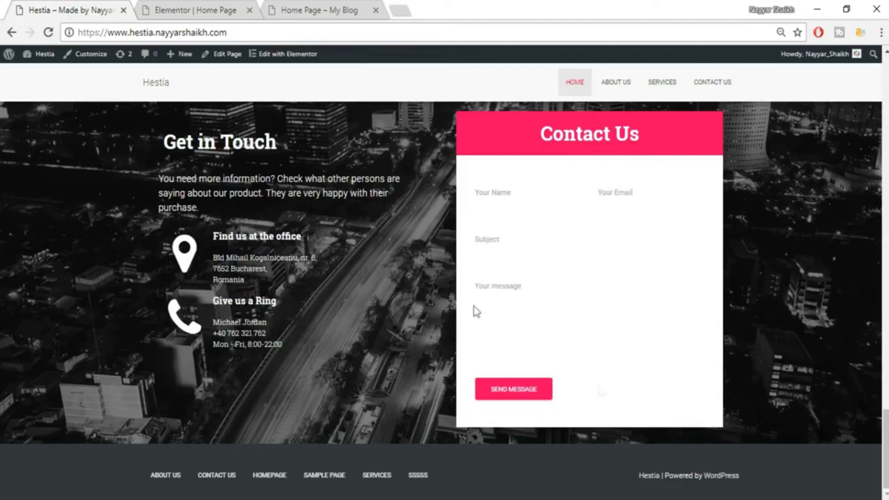
pyautogui.click(147, 6)
pyautogui.scroll(-3, 587, 260)
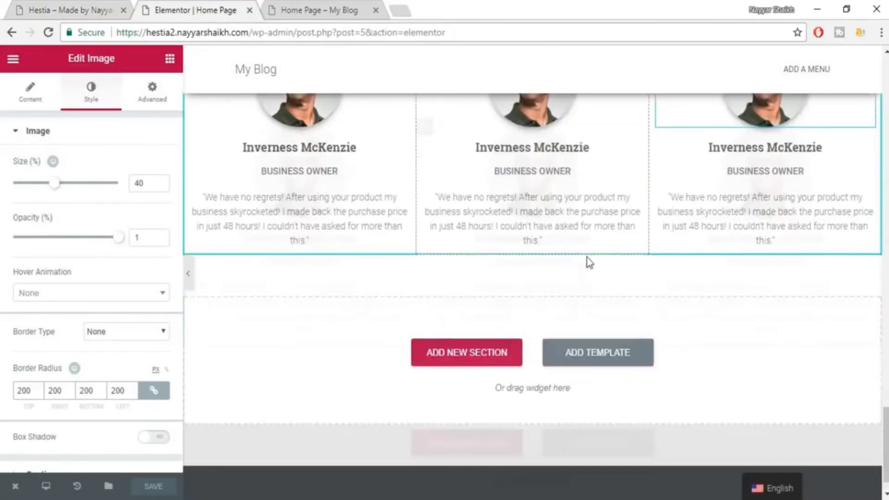
pyautogui.click(94, 8)
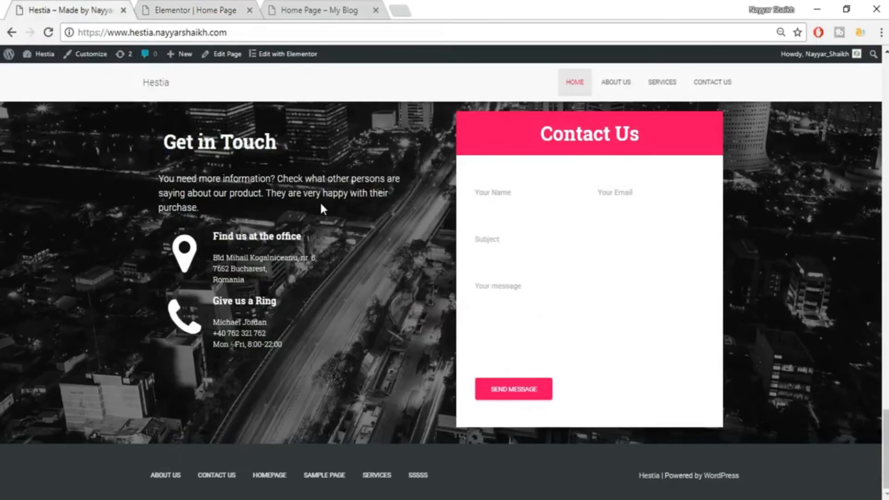
pyautogui.scroll(3, 321, 200)
pyautogui.click(227, 33)
pyautogui.click(196, 9)
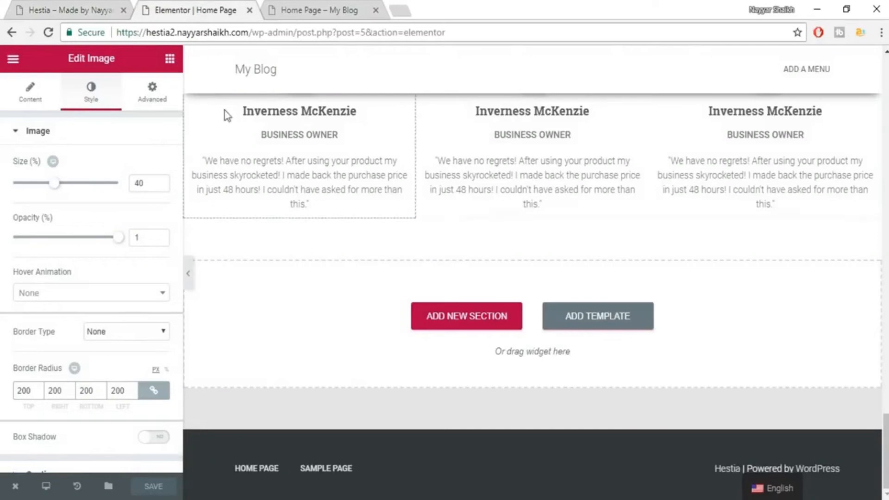
# Add a heading to the empty bottom section and paste 'Get in Touch' as its text
pyautogui.click(168, 66)
pyautogui.moveTo(135, 162); pyautogui.dragTo(469, 338)
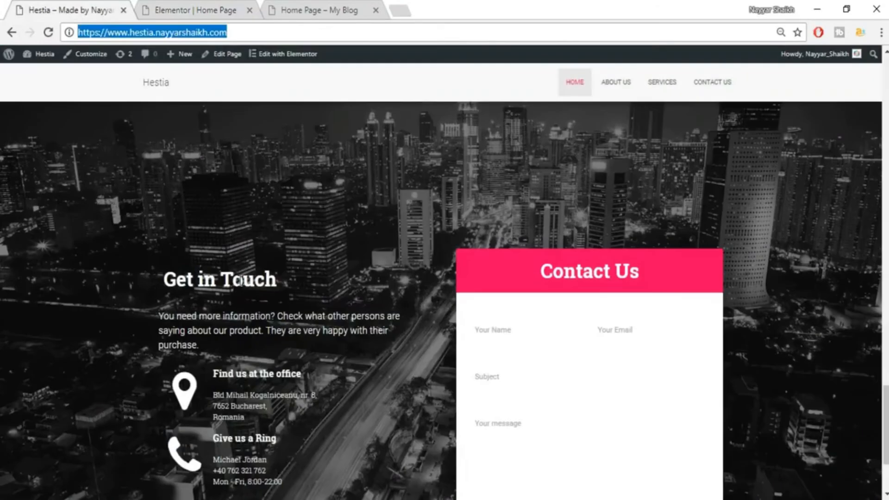
pyautogui.tripleClick(239, 280)
pyautogui.hotkey('ctrl', 'c')
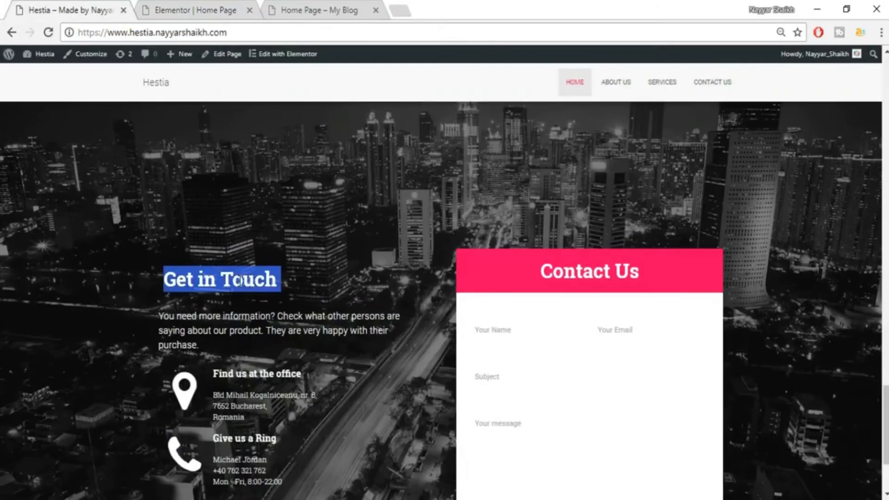
pyautogui.click(185, 6)
pyautogui.tripleClick(93, 179)
pyautogui.hotkey('ctrl', 'v')
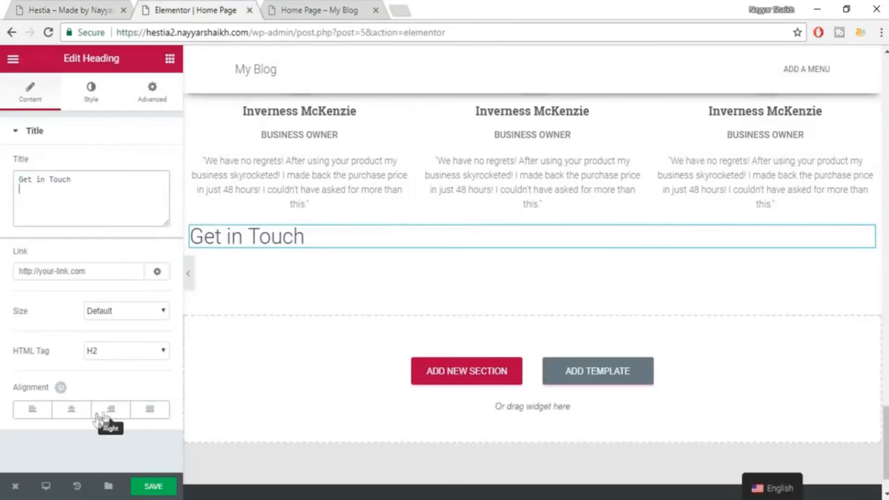
pyautogui.click(45, 4)
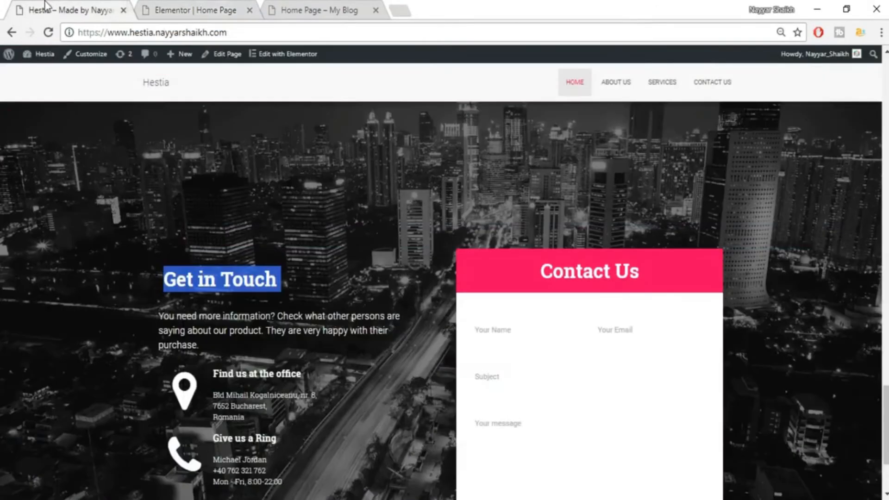
pyautogui.click(211, 6)
# Set the Get in Touch heading's text colour to white
pyautogui.click(91, 91)
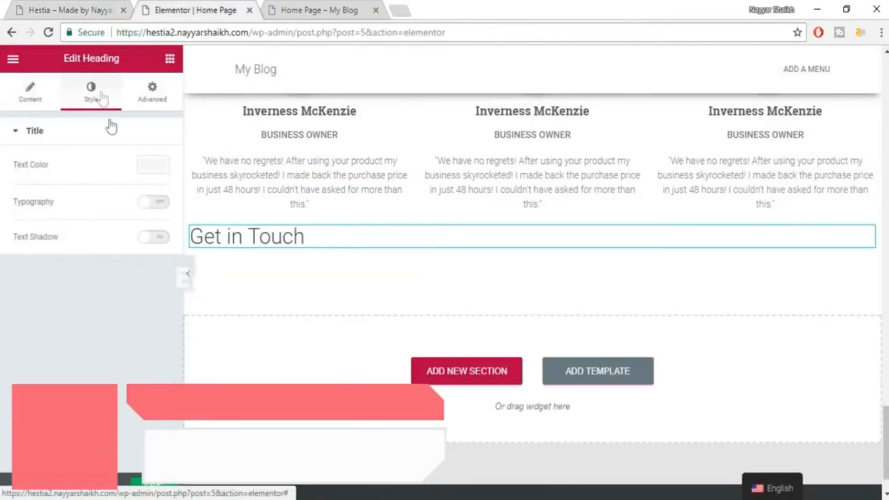
pyautogui.click(161, 175)
pyautogui.click(36, 314)
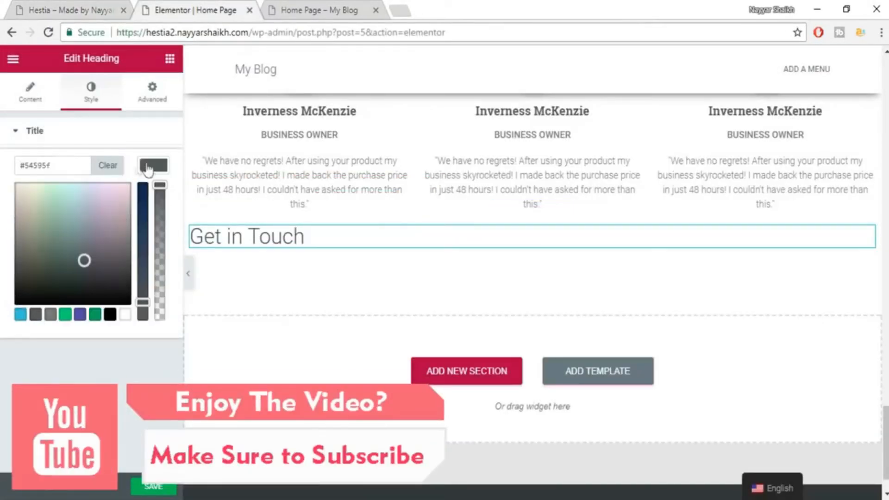
pyautogui.click(63, 13)
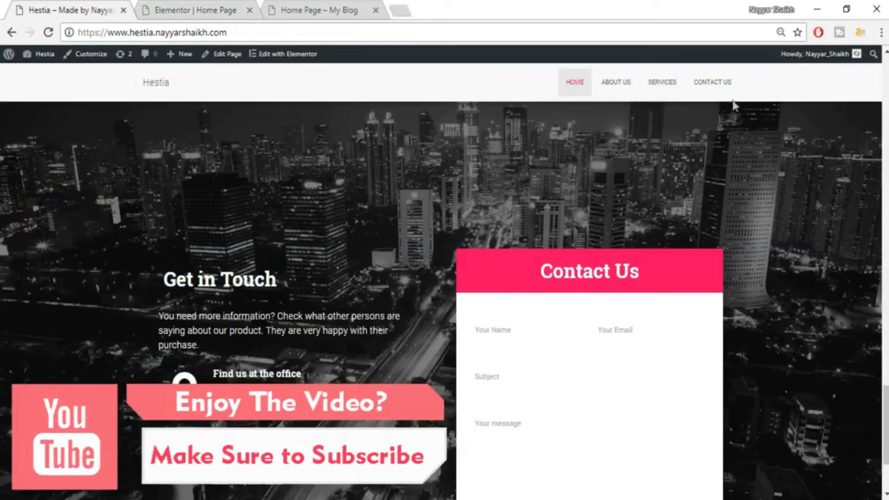
pyautogui.click(164, 11)
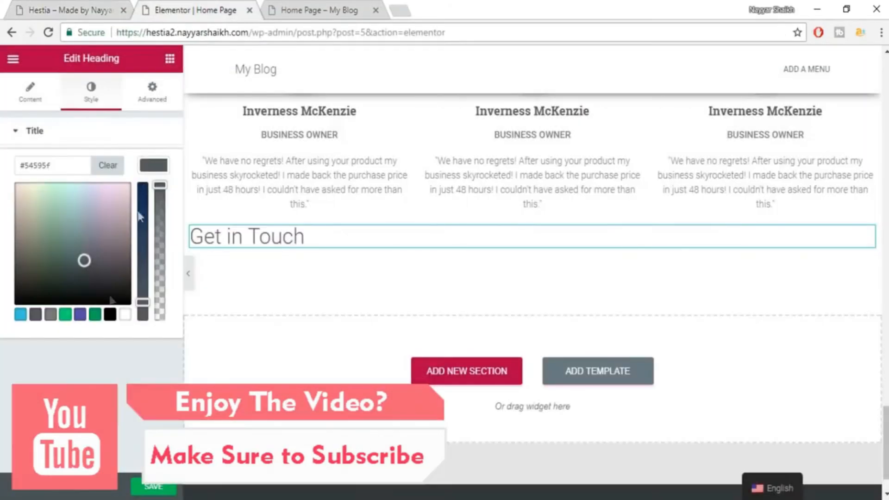
pyautogui.click(124, 315)
pyautogui.click(160, 175)
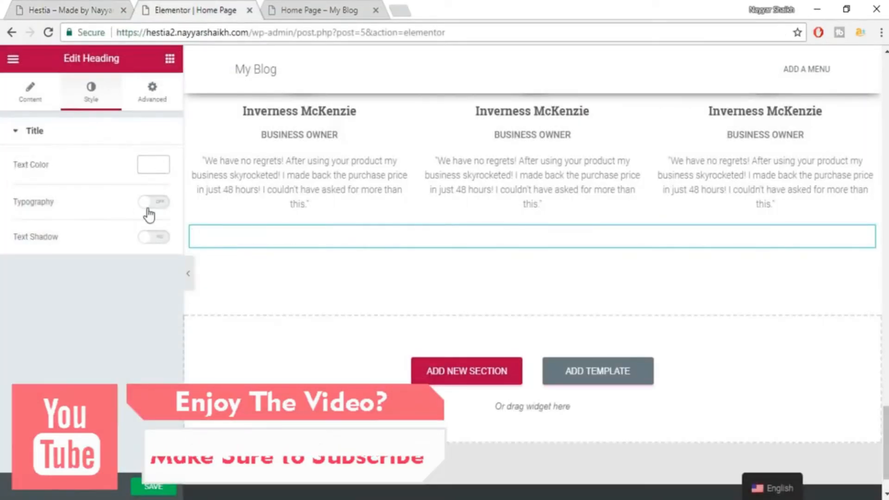
# Give the heading 35 px Roboto Slab typography at weight 600 and save the page
pyautogui.click(149, 203)
pyautogui.write('35')
pyautogui.click(137, 305)
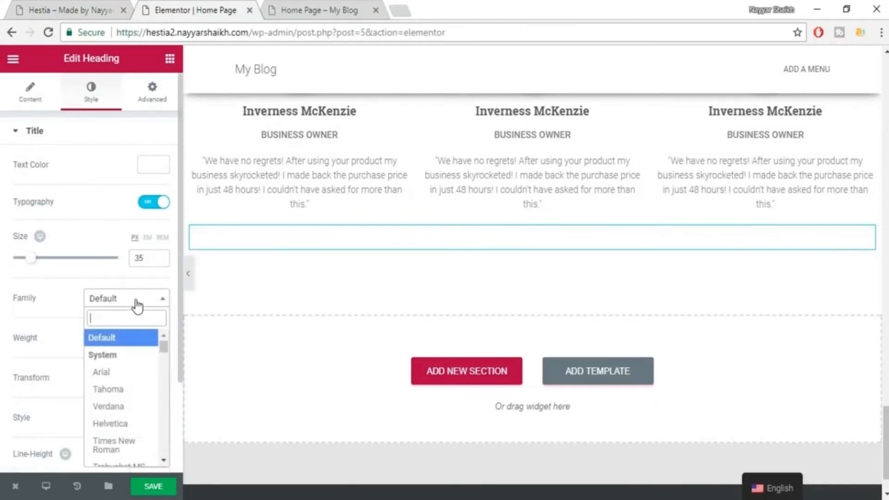
pyautogui.write('robo')
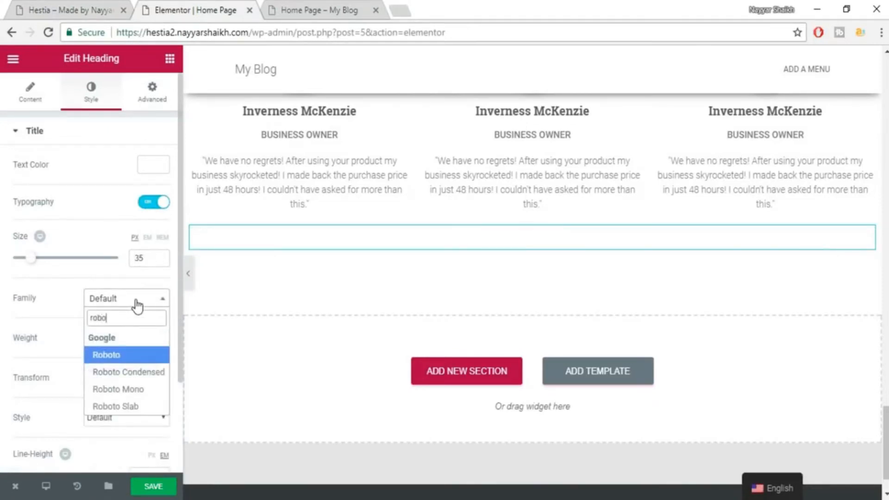
pyautogui.press('Down')
pyautogui.press('Down')
pyautogui.press('Down')
pyautogui.press('Return')
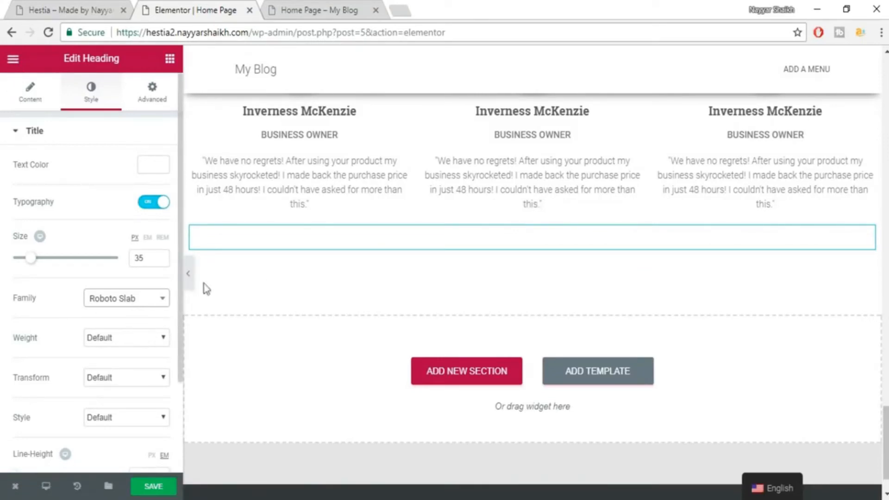
pyautogui.click(144, 339)
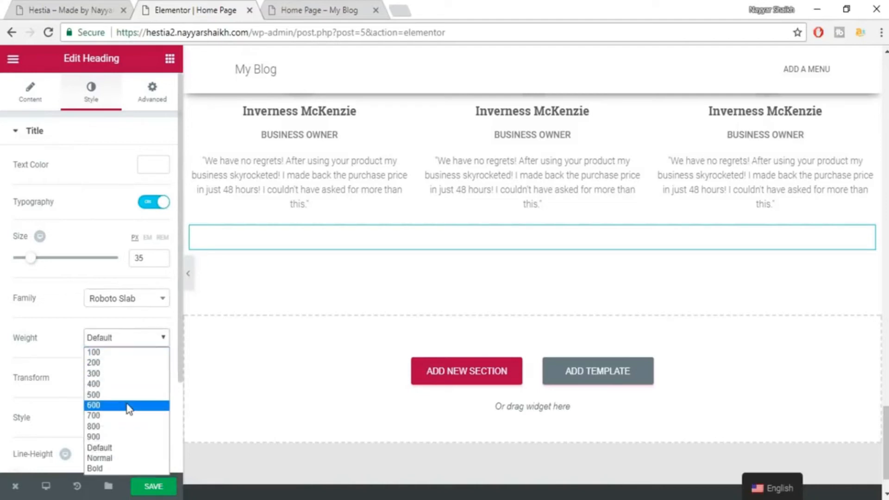
pyautogui.click(127, 406)
pyautogui.click(156, 494)
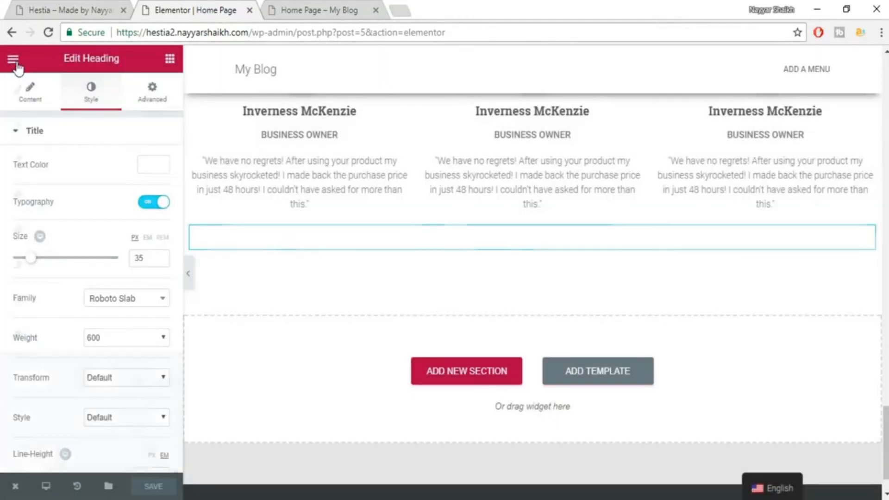
# Review the Global Fonts and Global Settings menus, then return to the widget list
pyautogui.click(13, 60)
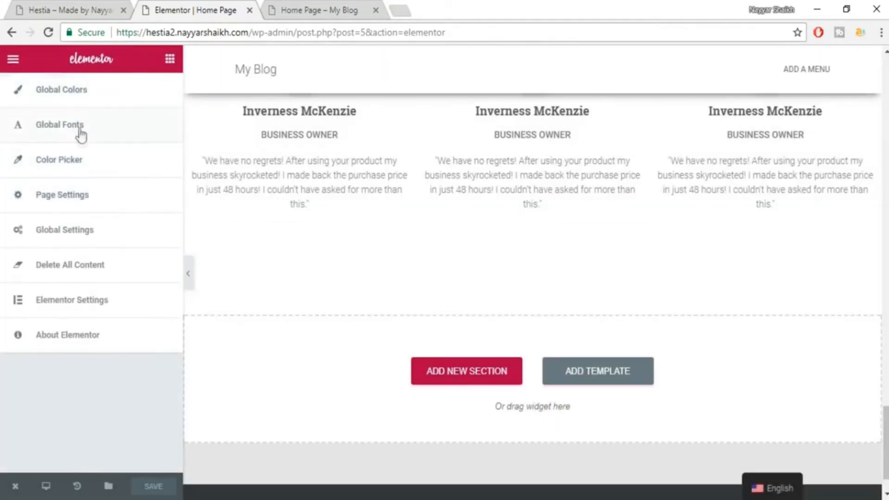
pyautogui.click(80, 134)
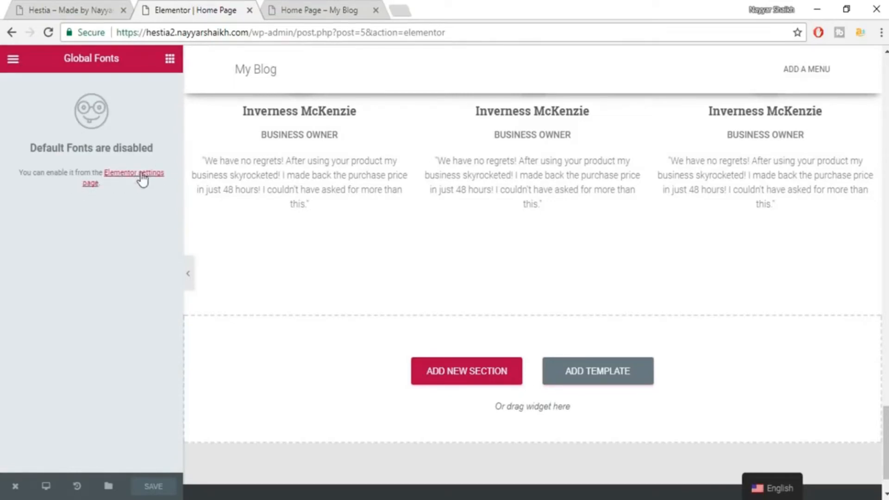
pyautogui.click(12, 62)
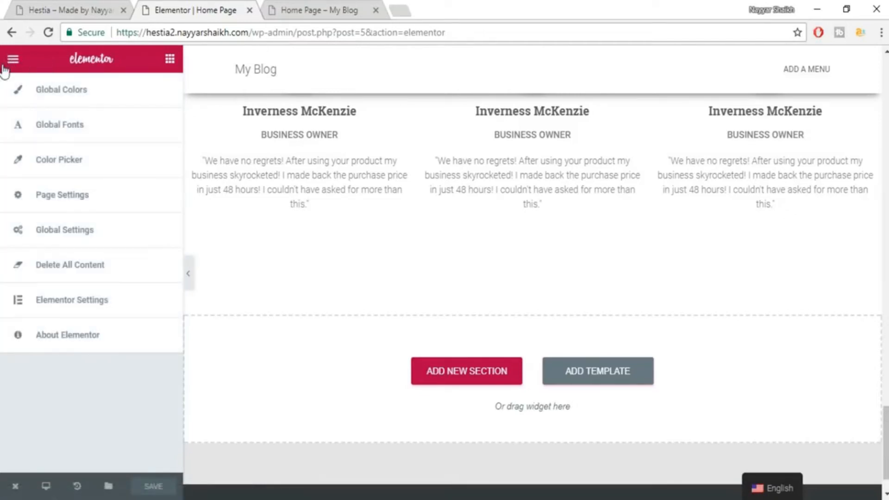
pyautogui.click(315, 6)
pyautogui.click(197, 7)
pyautogui.click(116, 232)
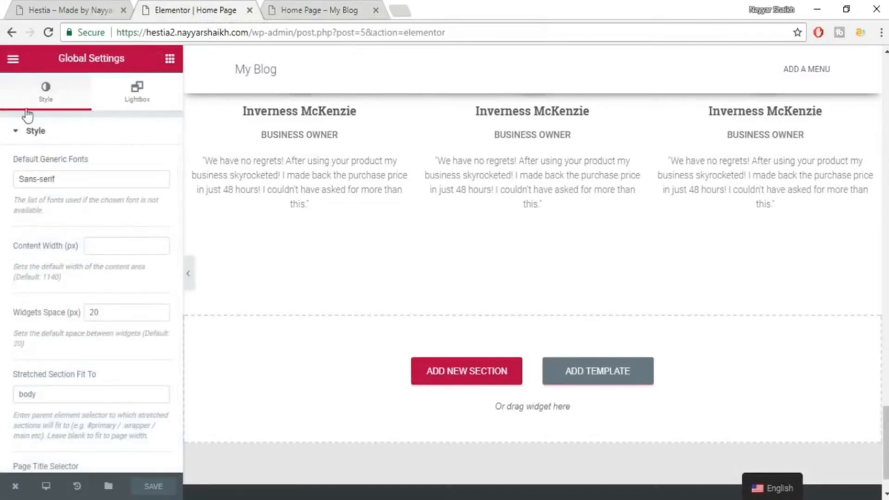
pyautogui.click(11, 59)
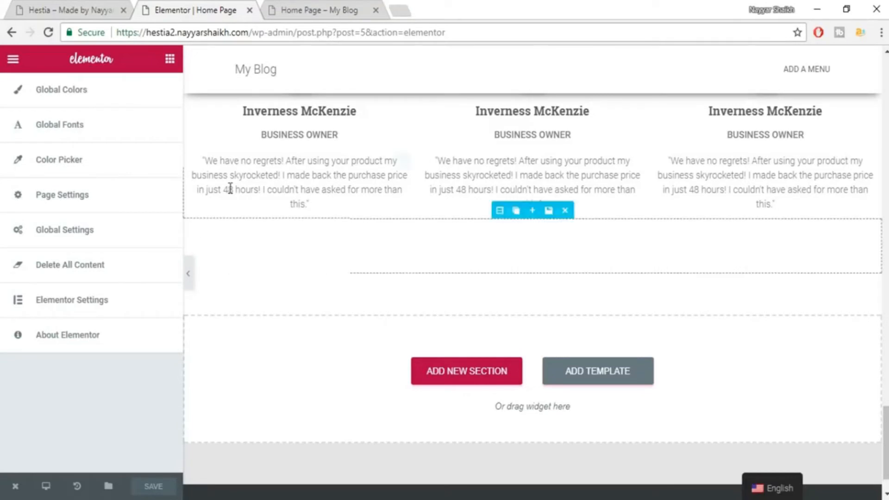
pyautogui.click(170, 59)
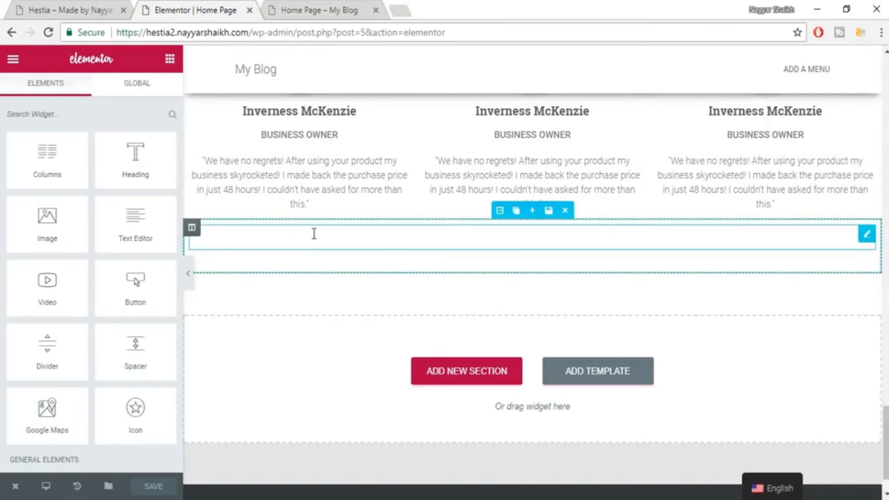
# Give the empty section a Classic background using the contact.jpg night city photo
pyautogui.click(74, 8)
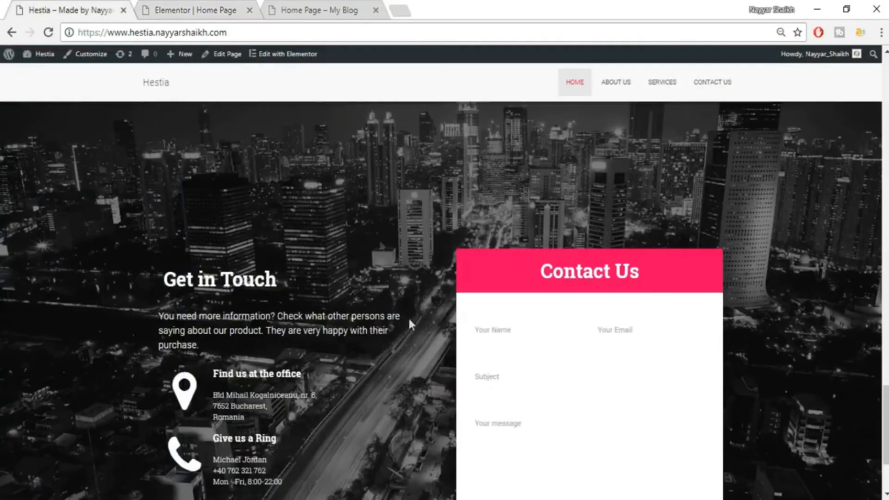
pyautogui.scroll(3, 741, 236)
pyautogui.scroll(-4, 720, 234)
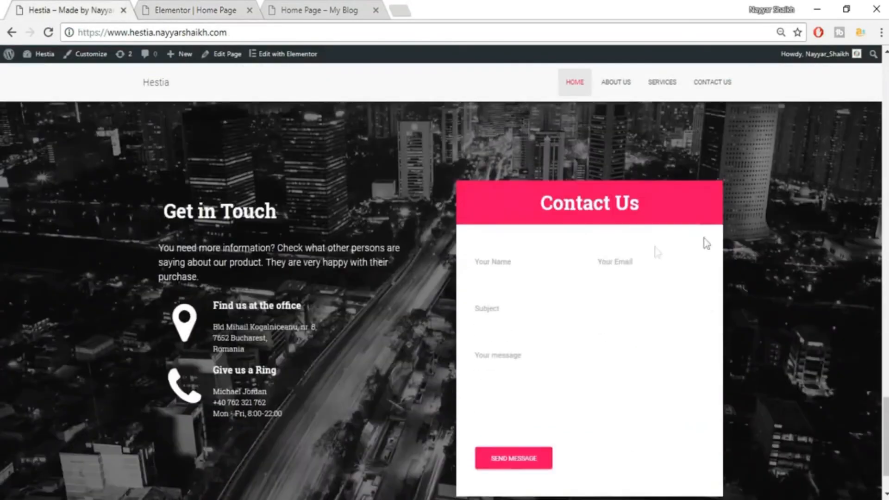
pyautogui.click(205, 10)
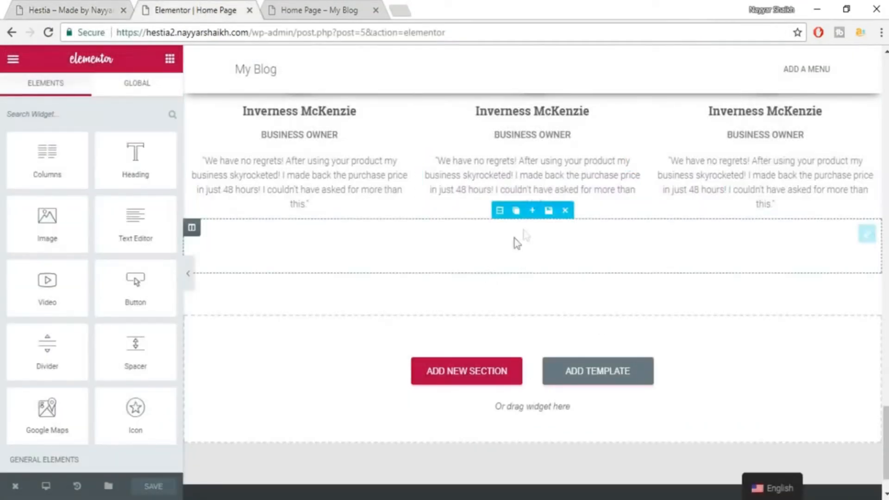
pyautogui.click(500, 211)
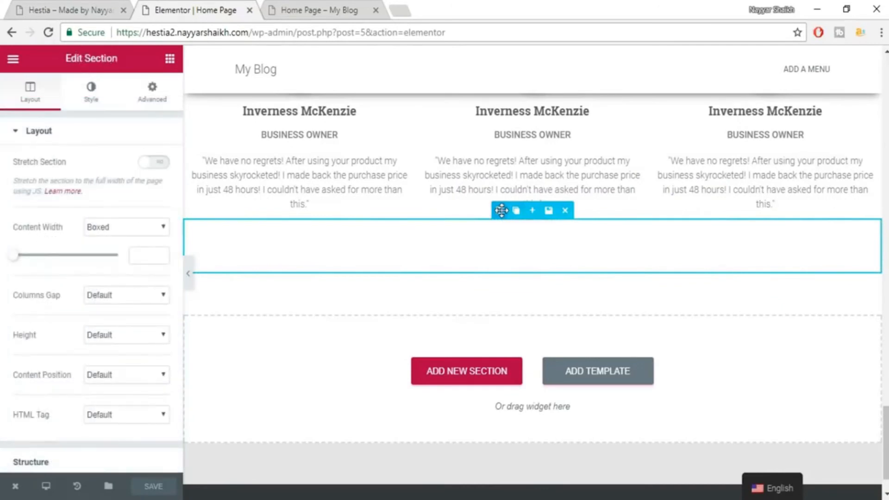
pyautogui.click(86, 112)
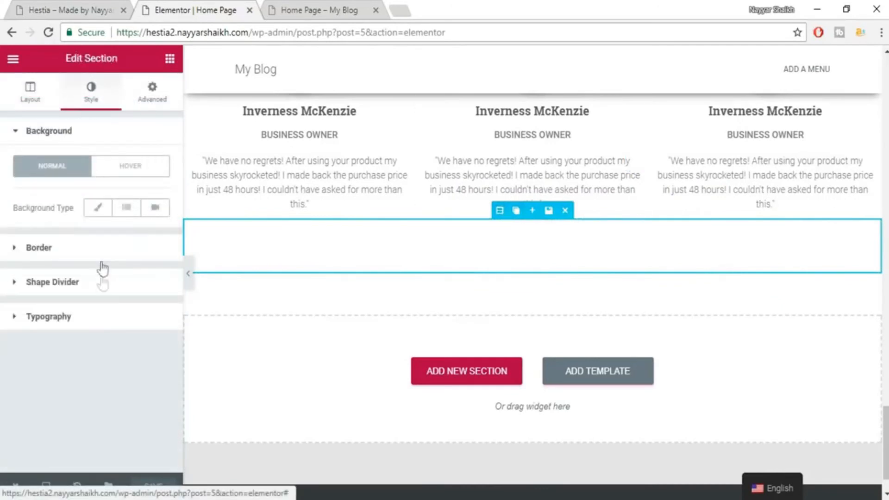
pyautogui.click(94, 211)
pyautogui.click(160, 344)
pyautogui.click(473, 200)
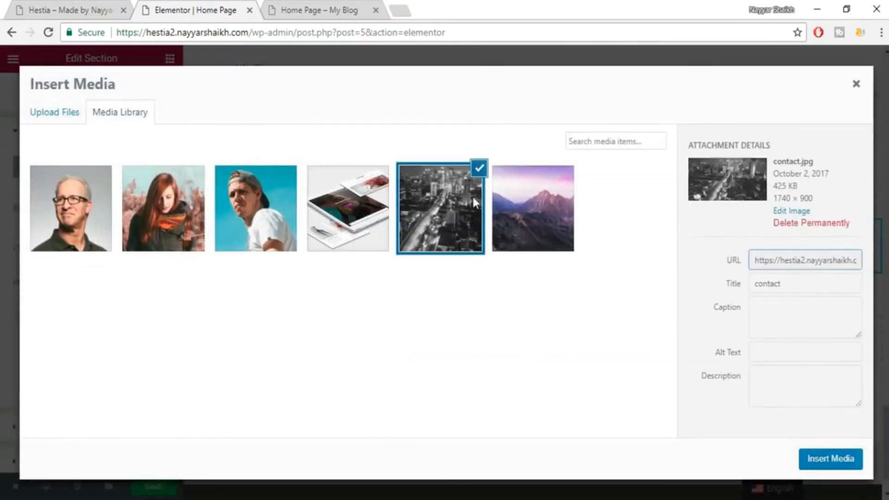
pyautogui.click(812, 463)
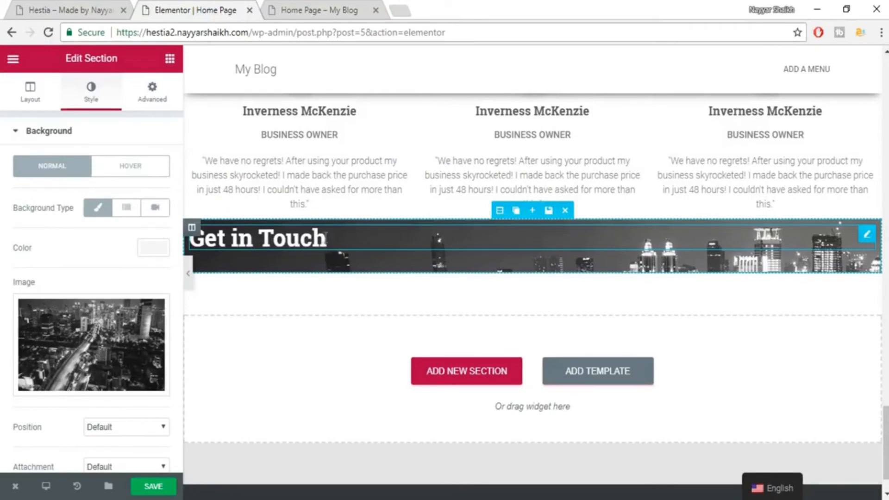
# Copy the paragraph under Get in Touch from the Hestia reference page
pyautogui.hotkey('ctrl', '1')
pyautogui.moveTo(158, 246); pyautogui.dragTo(208, 279)
pyautogui.hotkey('ctrl', 'c')
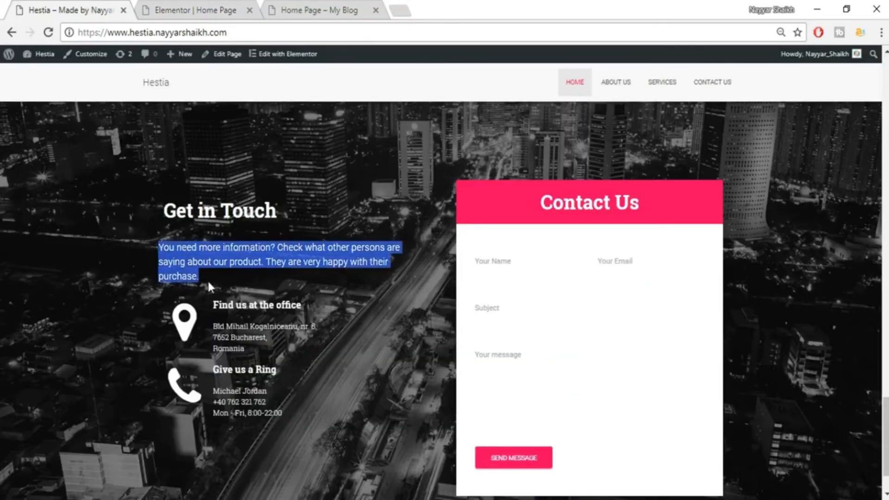
pyautogui.click(163, 5)
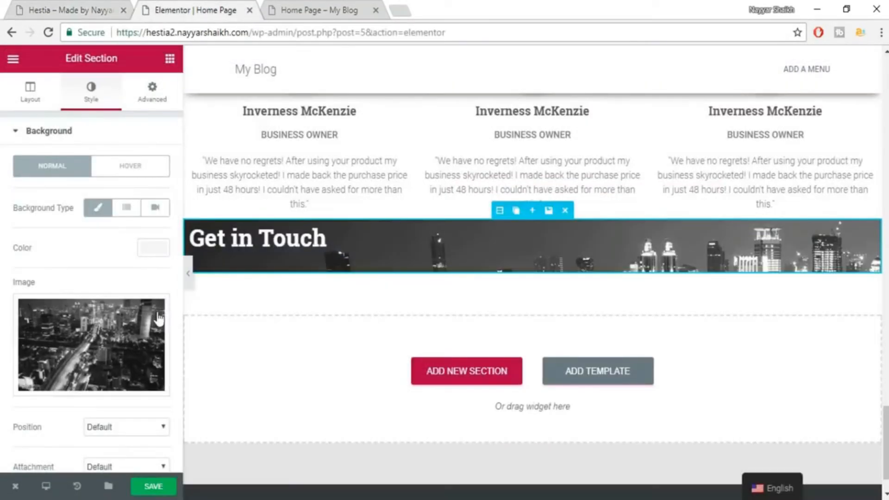
# Add a heading in the Get in Touch section holding the pasted paragraph text in white
pyautogui.click(170, 58)
pyautogui.moveTo(135, 160); pyautogui.dragTo(278, 251)
pyautogui.click(139, 188)
pyautogui.hotkey('ctrl', 'a')
pyautogui.hotkey('ctrl', 'v')
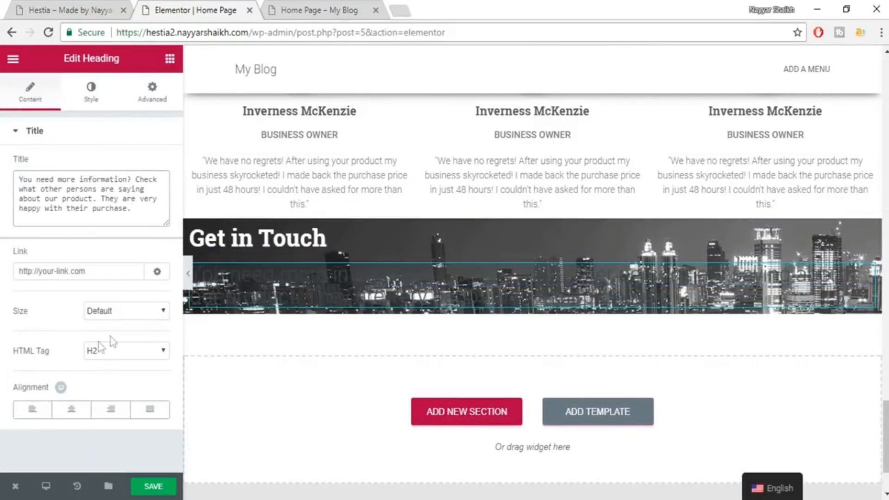
pyautogui.click(86, 102)
pyautogui.click(153, 167)
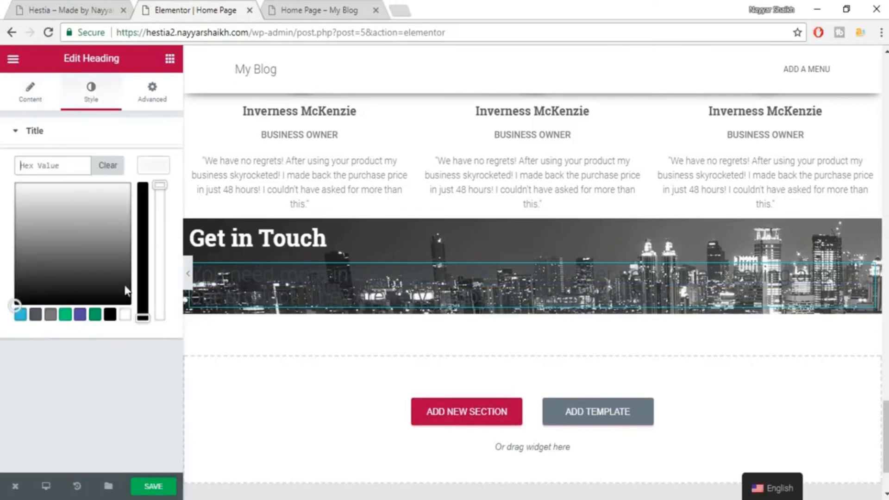
pyautogui.click(124, 315)
pyautogui.click(113, 206)
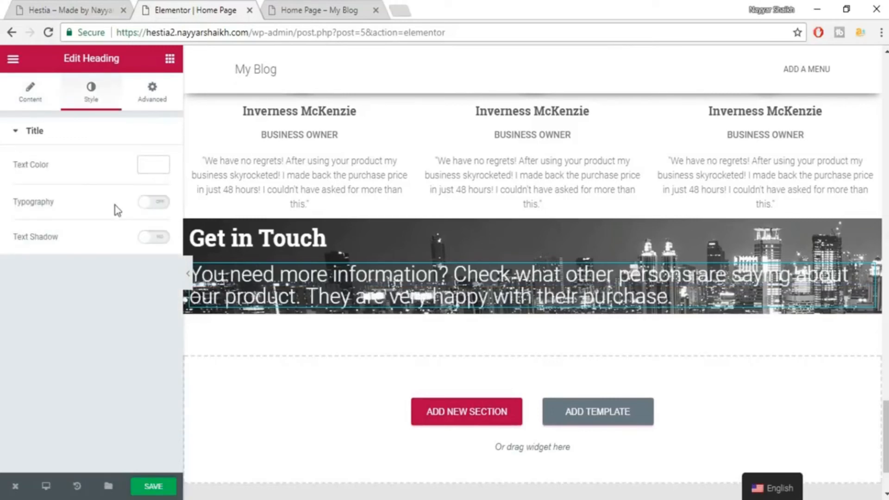
# Set the paragraph to 18 px Roboto with 1.4 line height and save the page
pyautogui.click(154, 202)
pyautogui.write('18')
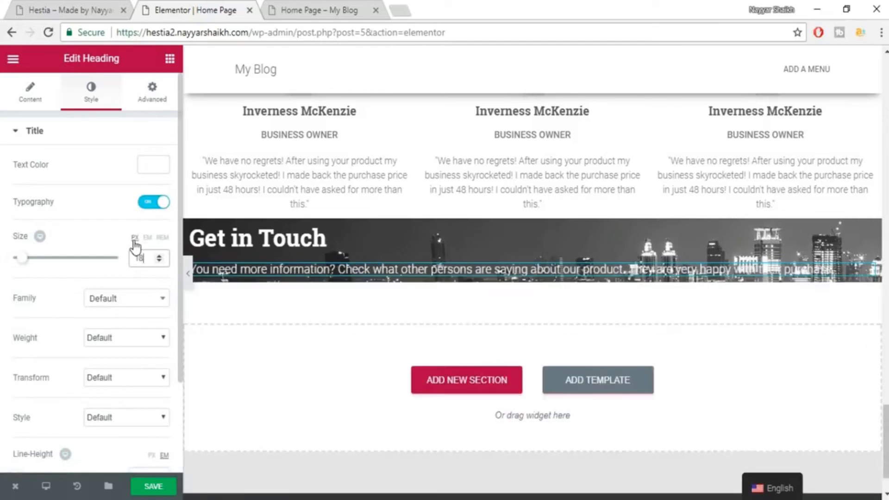
pyautogui.write('918')
pyautogui.click(140, 303)
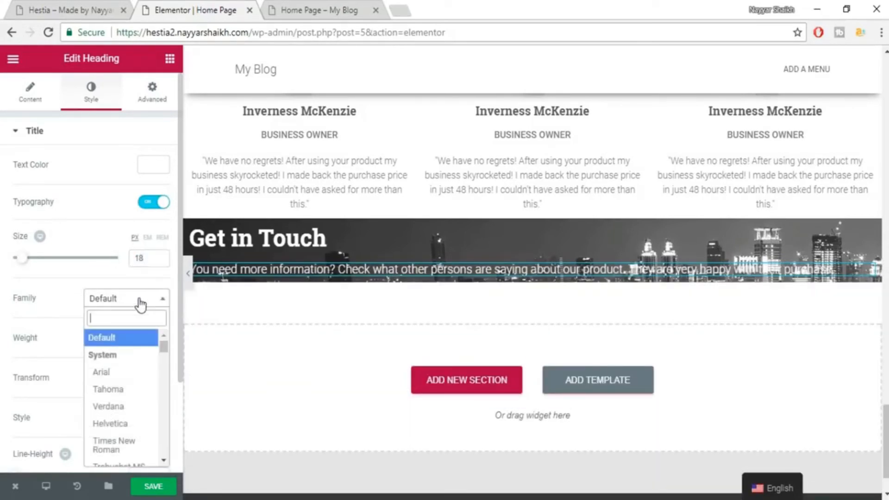
pyautogui.write('robo')
pyautogui.press('Return')
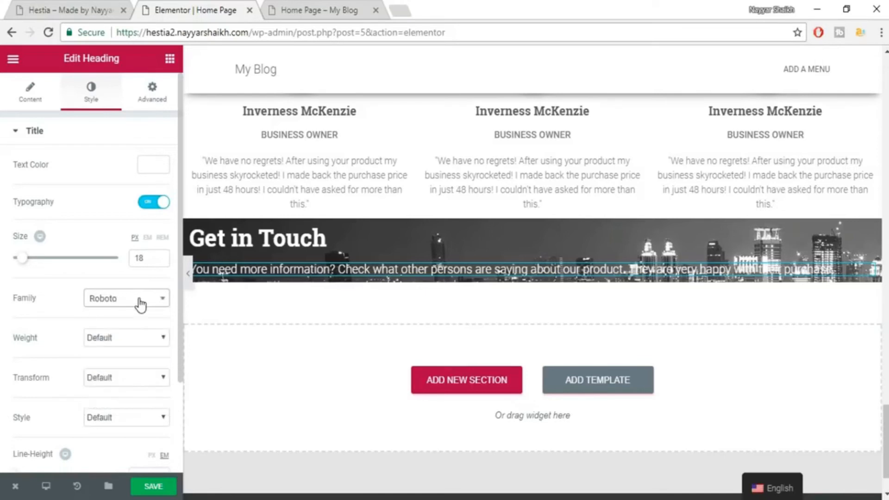
pyautogui.scroll(-2, 143, 402)
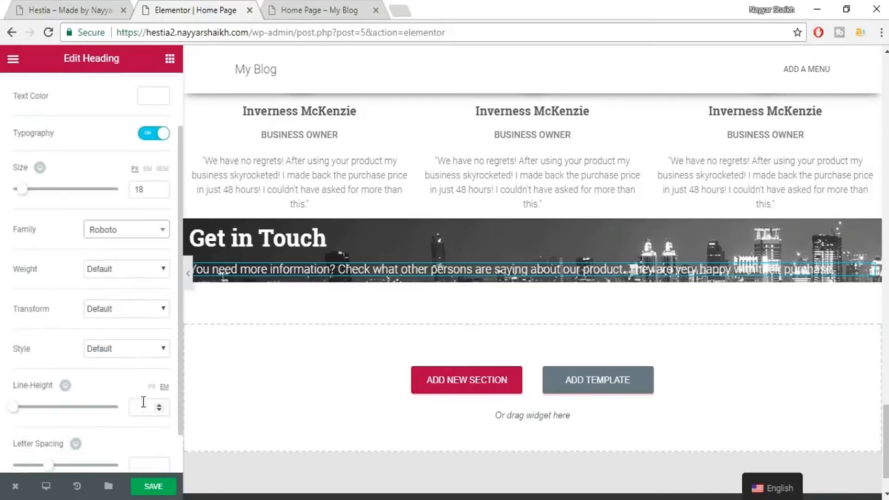
pyautogui.click(149, 403)
pyautogui.write('1.45')
pyautogui.press('BackSpace')
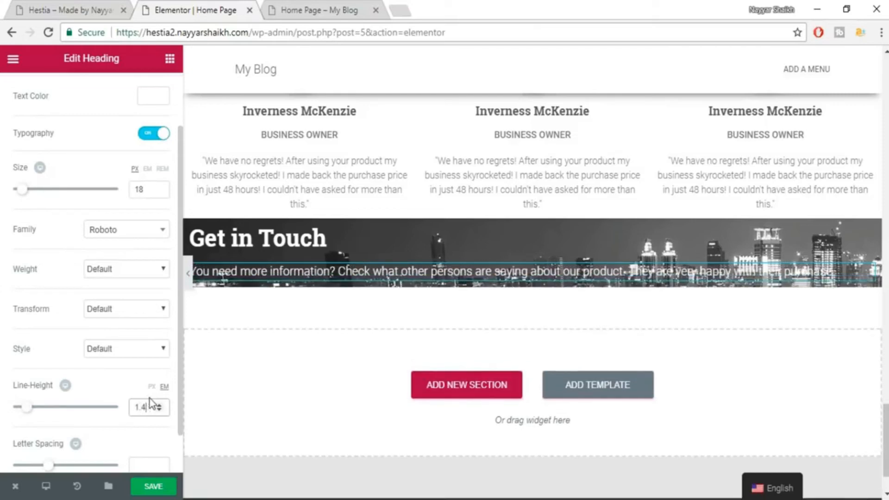
pyautogui.scroll(-1, 148, 417)
pyautogui.click(154, 488)
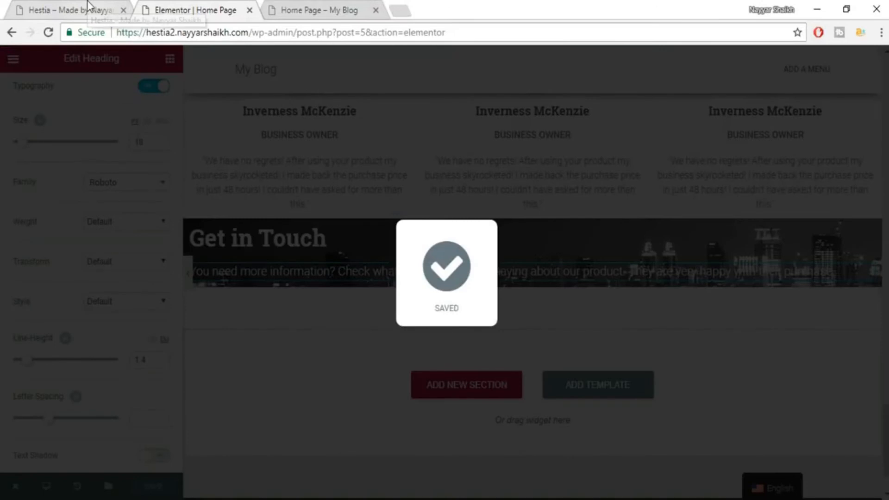
# Compare the new paragraph with the Hestia site's contact section
pyautogui.click(87, 8)
pyautogui.scroll(-2, 262, 307)
pyautogui.click(262, 308)
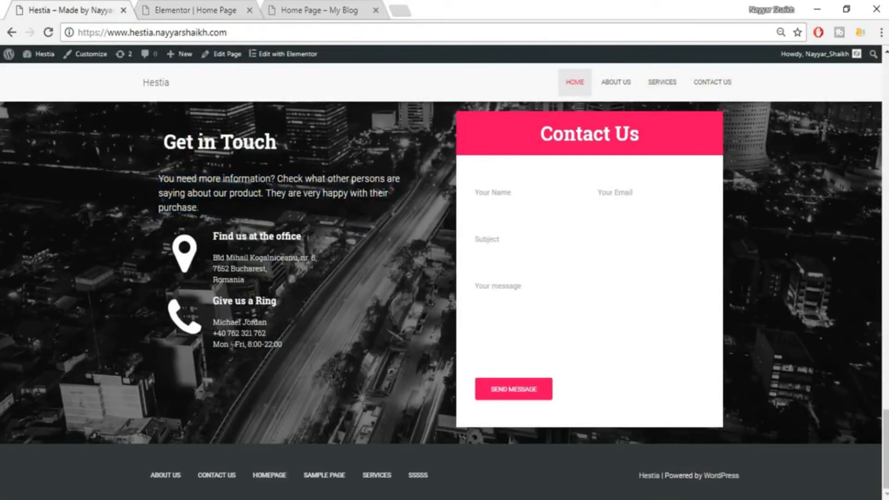
pyautogui.click(221, 7)
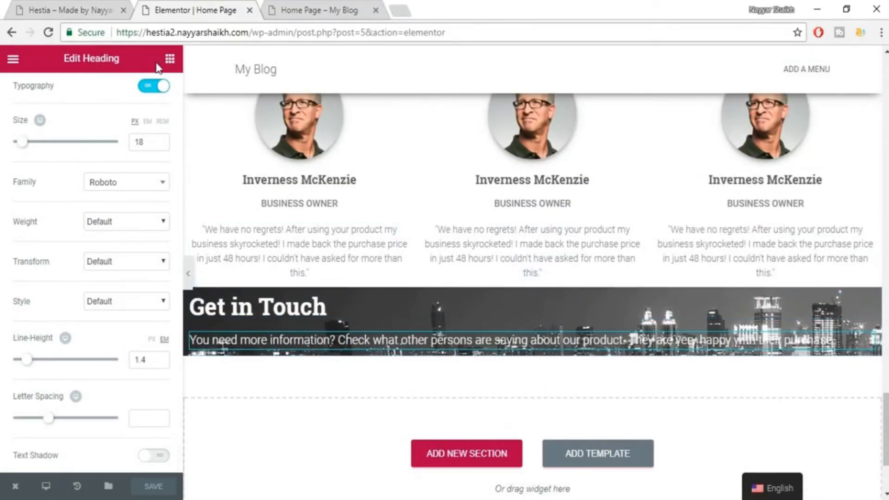
# Add a two-column row under the Get in Touch text and place an Icon widget in its left column
pyautogui.click(169, 59)
pyautogui.moveTo(47, 155); pyautogui.dragTo(452, 335)
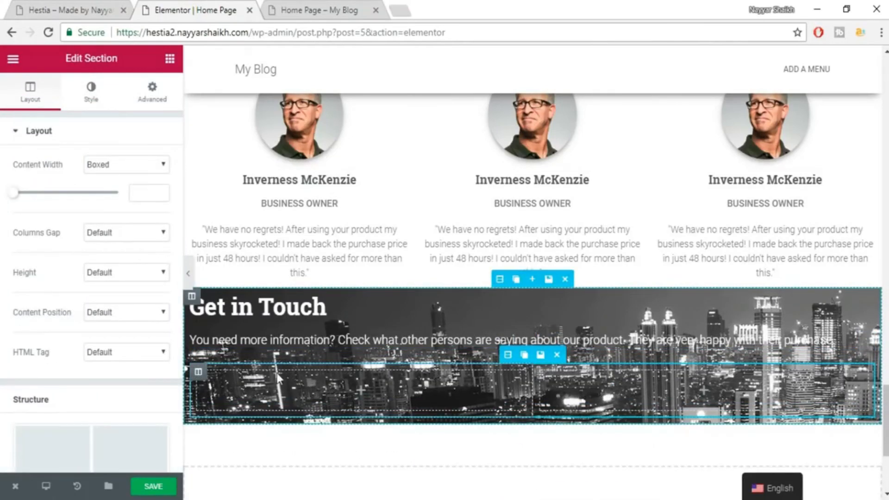
pyautogui.click(121, 5)
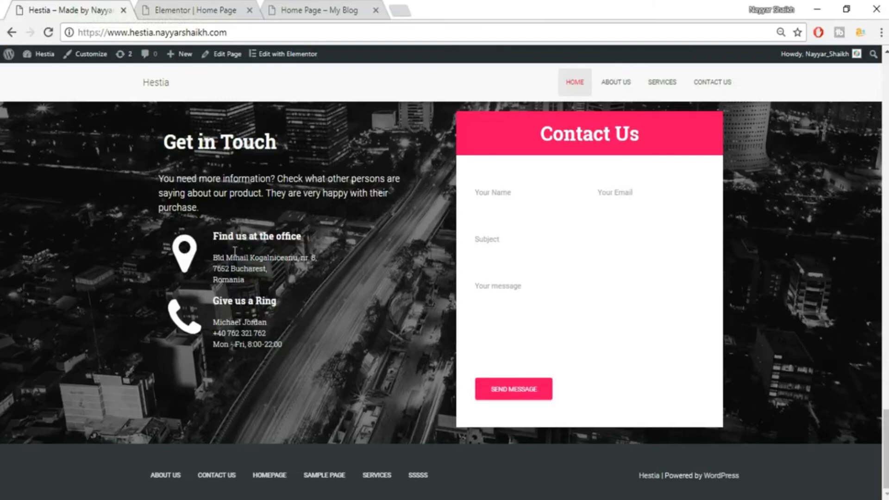
pyautogui.click(167, 6)
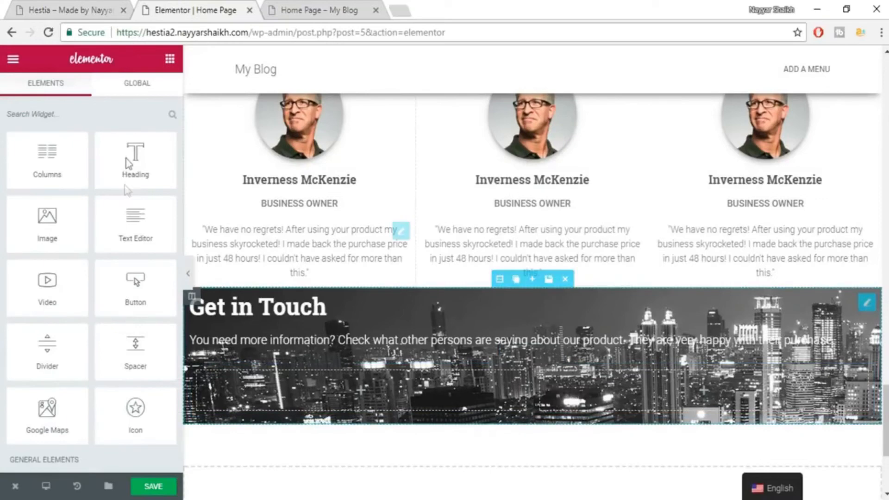
pyautogui.scroll(-2, 53, 287)
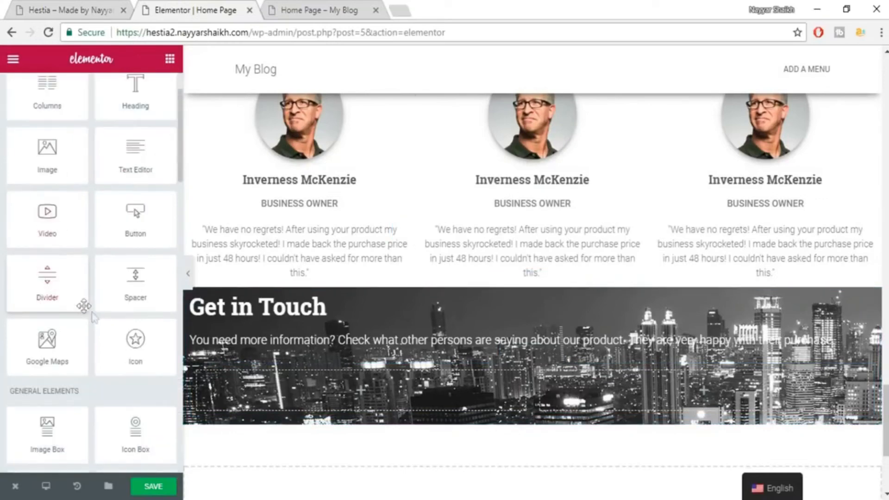
pyautogui.moveTo(133, 345); pyautogui.dragTo(341, 411)
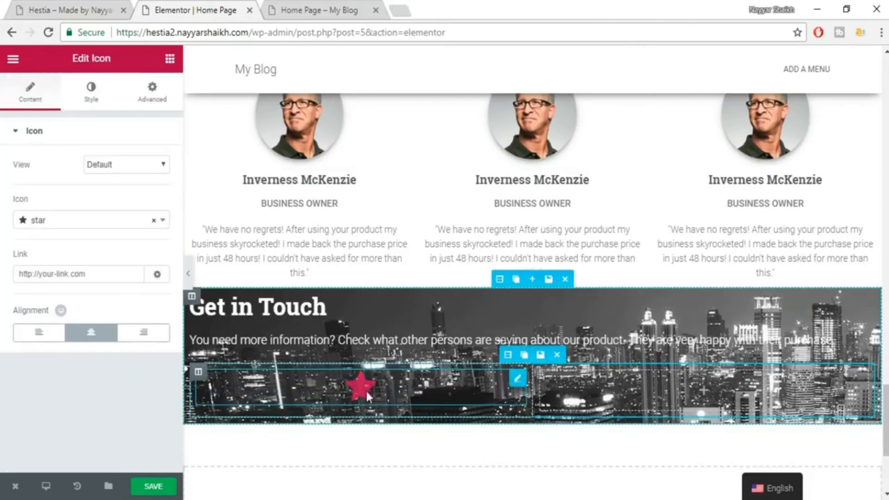
# Change the left-column icon to a white, left-aligned map marker
pyautogui.click(50, 8)
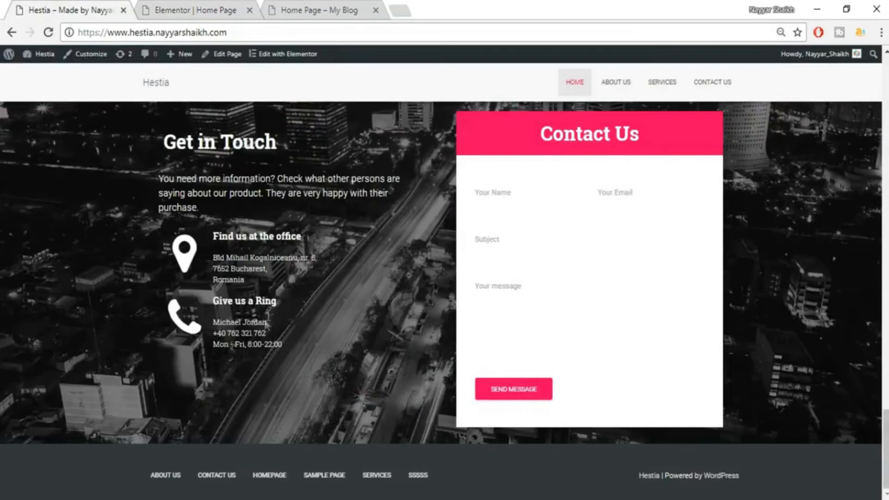
pyautogui.click(184, 6)
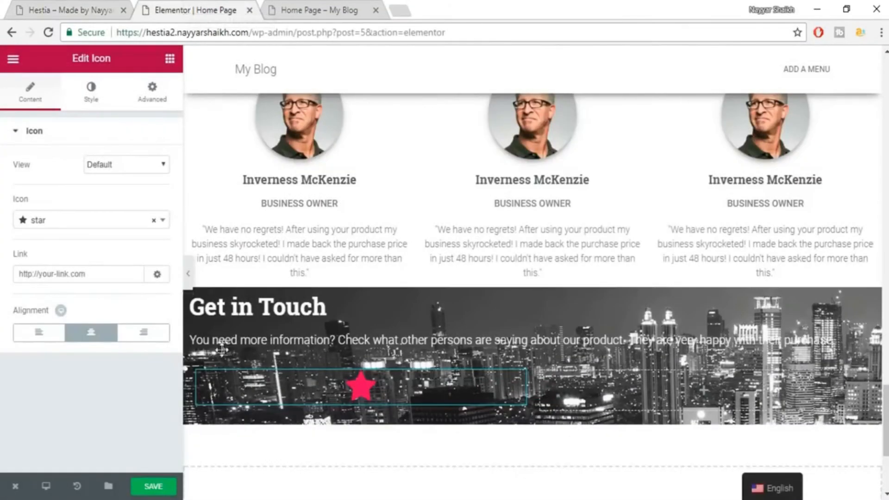
pyautogui.click(98, 229)
pyautogui.write('map')
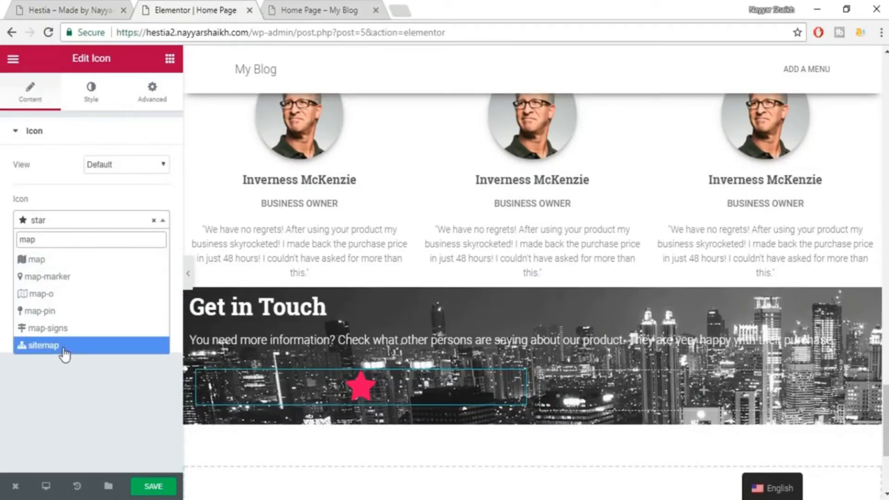
pyautogui.click(67, 277)
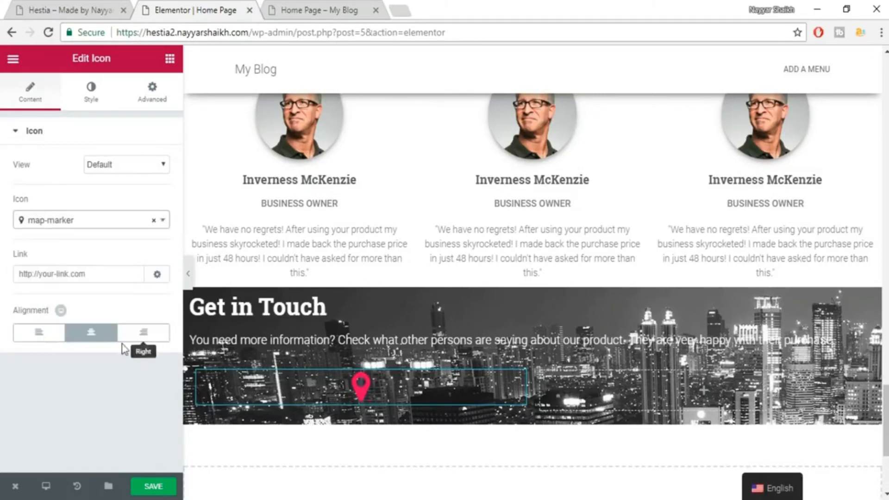
pyautogui.click(44, 339)
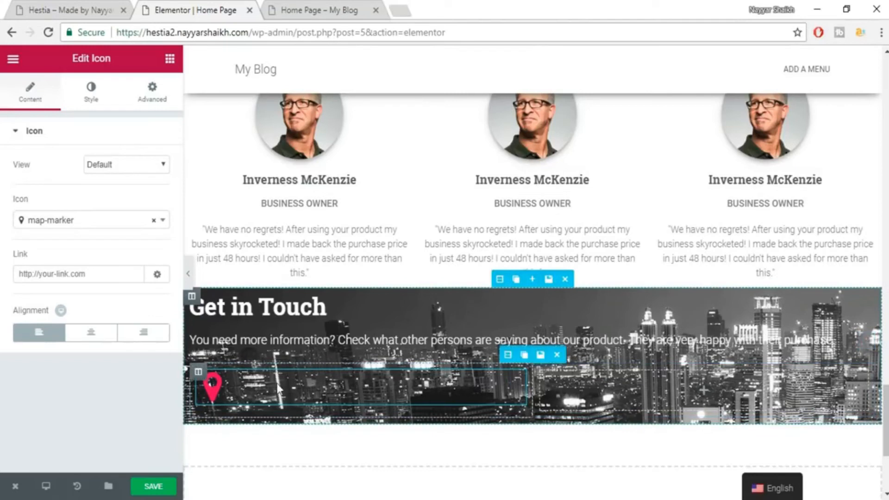
pyautogui.click(107, 96)
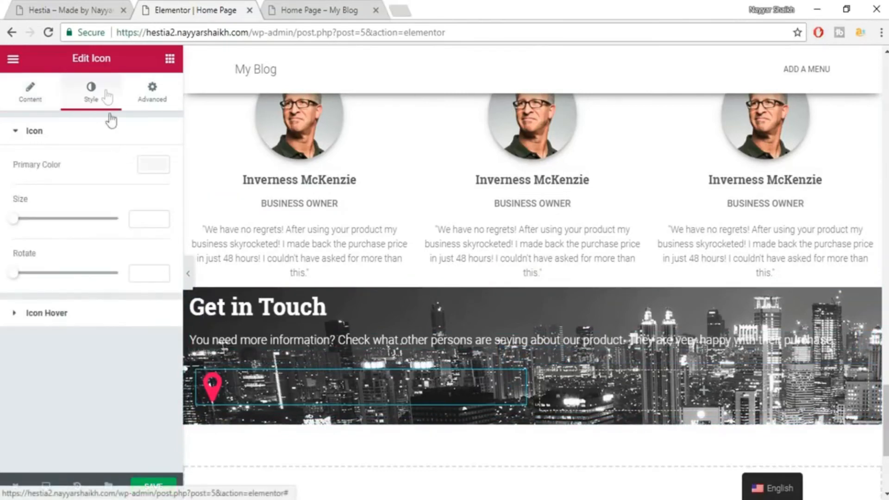
pyautogui.click(157, 165)
pyautogui.click(125, 315)
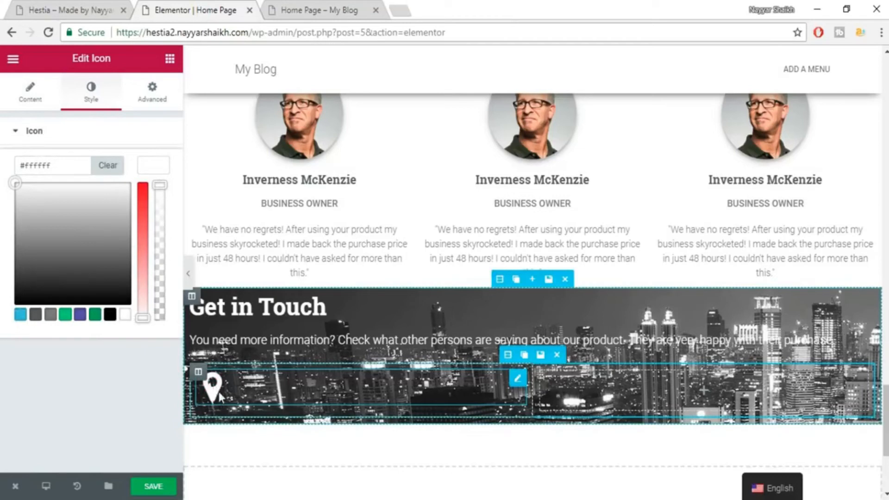
pyautogui.click(152, 168)
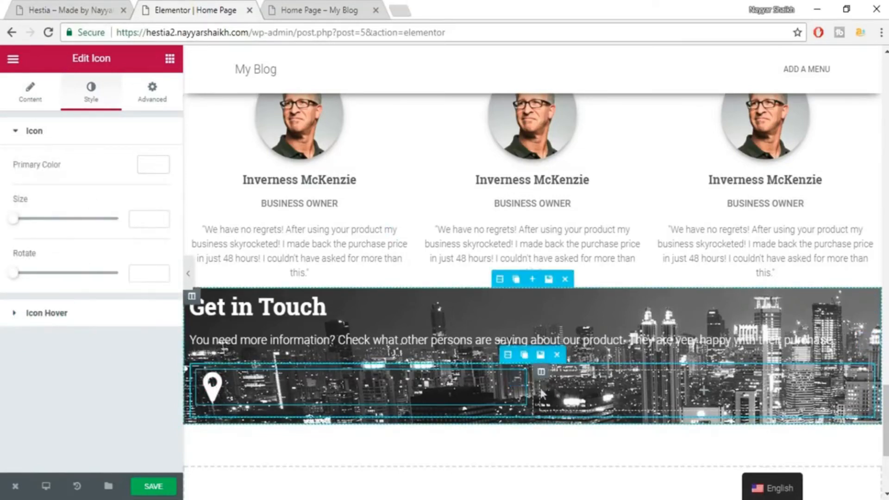
# Copy the office heading and address from the live site into a new right-column heading
pyautogui.click(54, 2)
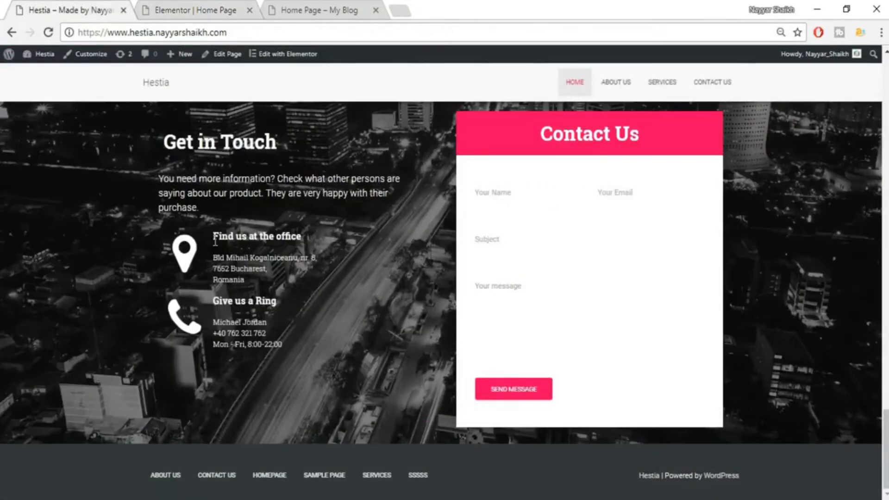
pyautogui.moveTo(213, 237); pyautogui.dragTo(293, 274)
pyautogui.hotkey('ctrl', 'c')
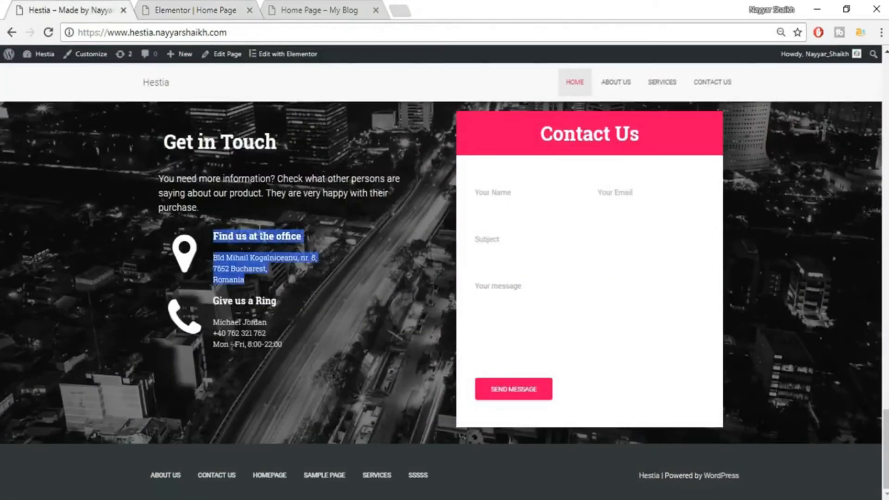
pyautogui.click(184, 6)
pyautogui.click(169, 59)
pyautogui.moveTo(137, 167); pyautogui.dragTo(699, 385)
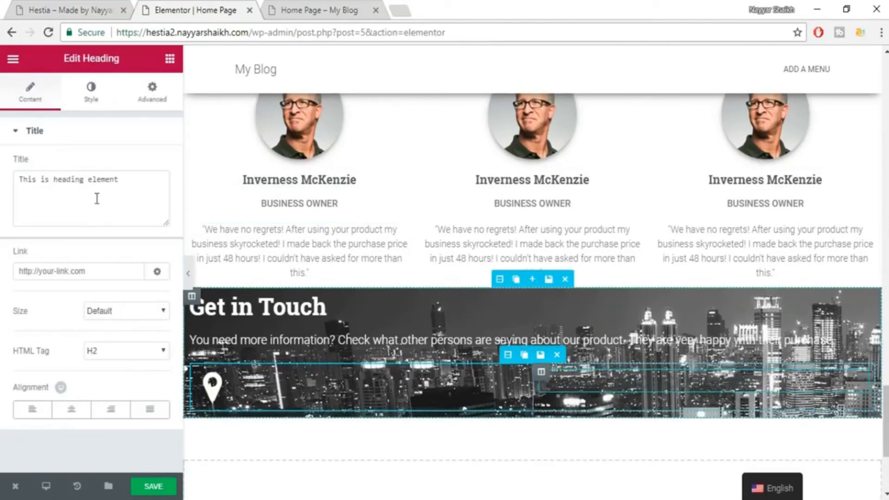
pyautogui.hotkey('ctrl', 'a')
pyautogui.hotkey('ctrl', 'v')
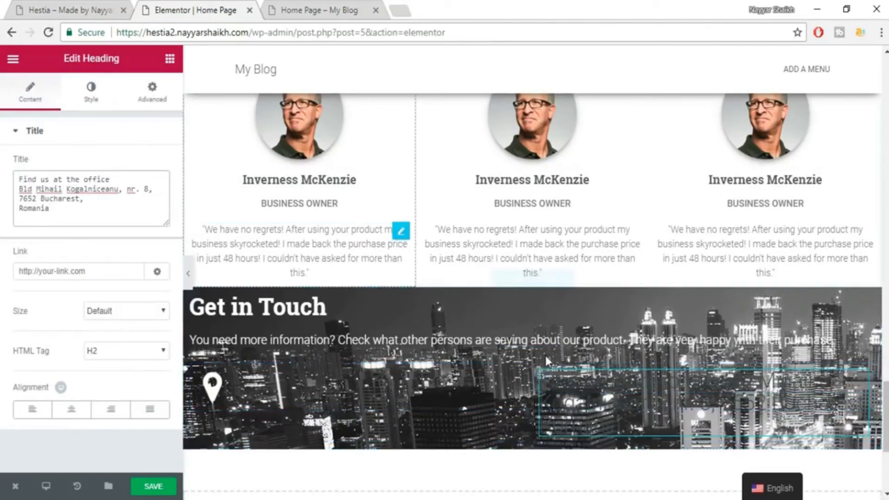
# Set the office heading's text colour to white
pyautogui.click(93, 98)
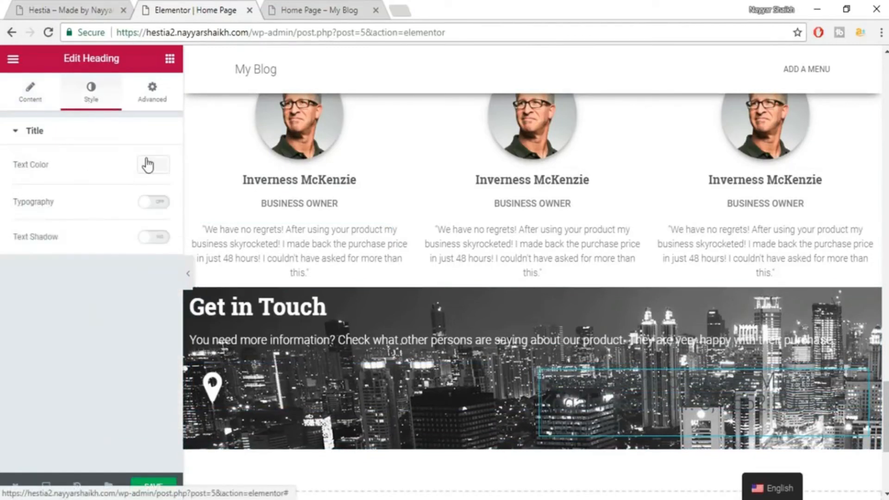
pyautogui.click(147, 165)
pyautogui.click(126, 315)
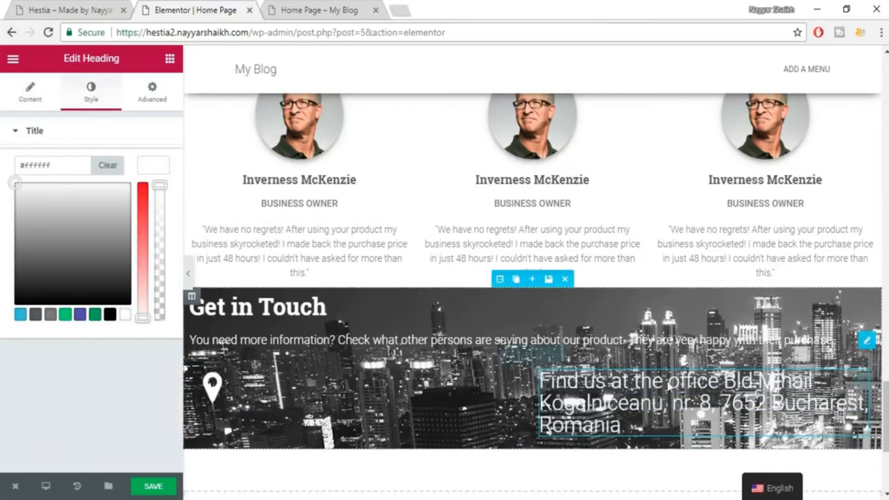
pyautogui.click(154, 172)
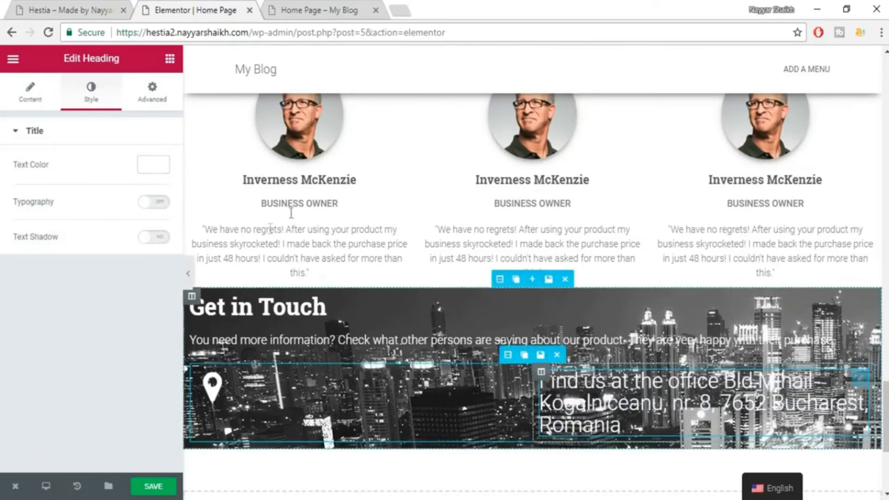
# Delete the address lines so the heading reads only 'Find us at the office'
pyautogui.click(31, 88)
pyautogui.click(55, 1)
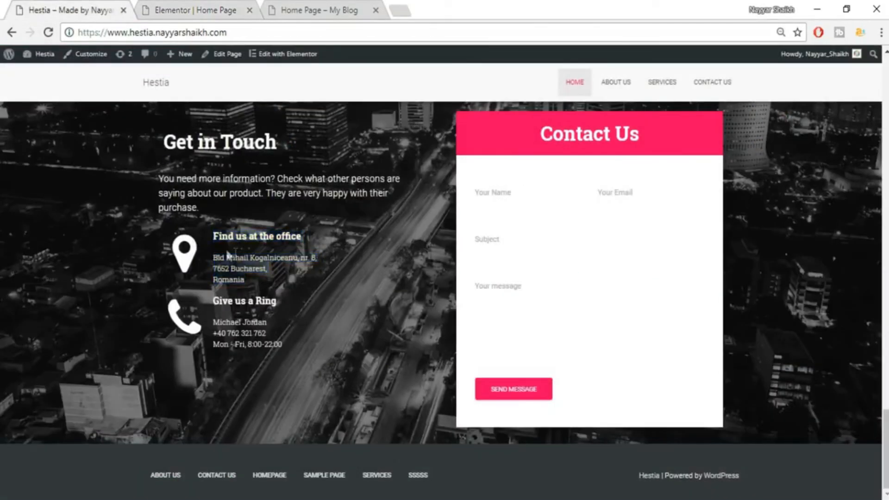
pyautogui.click(332, 250)
pyautogui.click(141, 8)
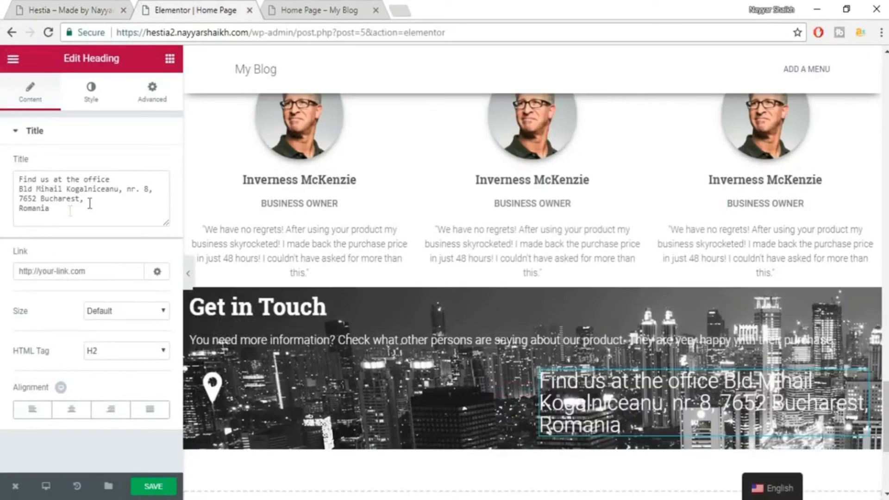
pyautogui.moveTo(111, 181); pyautogui.dragTo(157, 220)
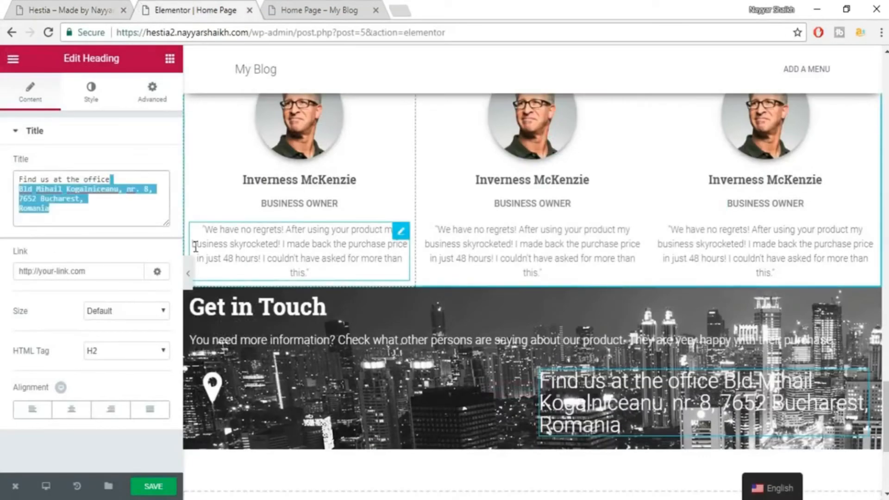
pyautogui.press('BackSpace')
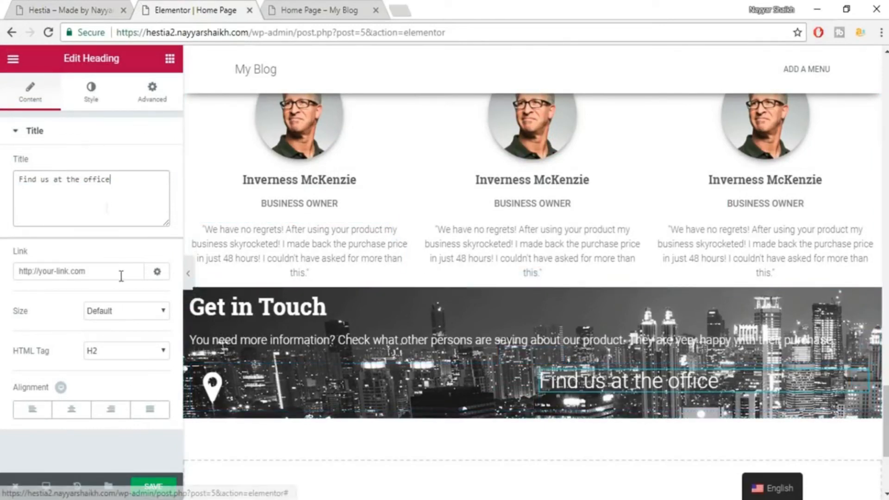
pyautogui.click(91, 93)
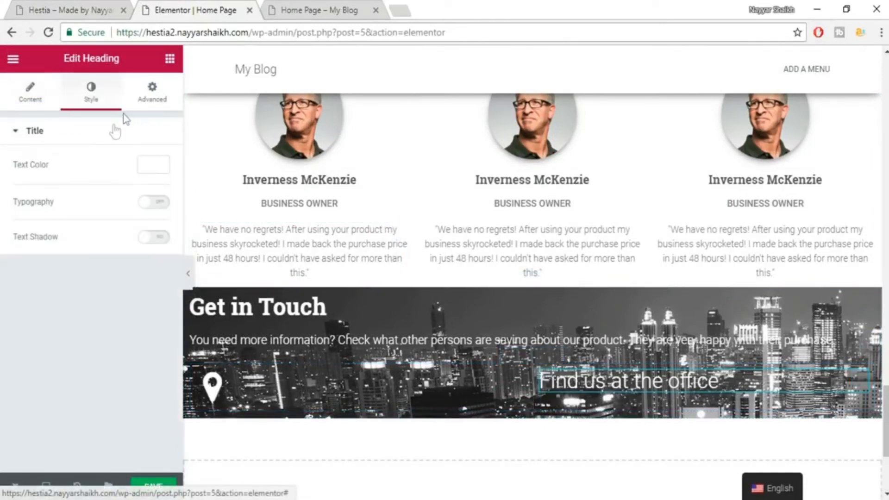
# Give the office heading 18 px Roboto typography at weight 500
pyautogui.click(154, 202)
pyautogui.click(60, 9)
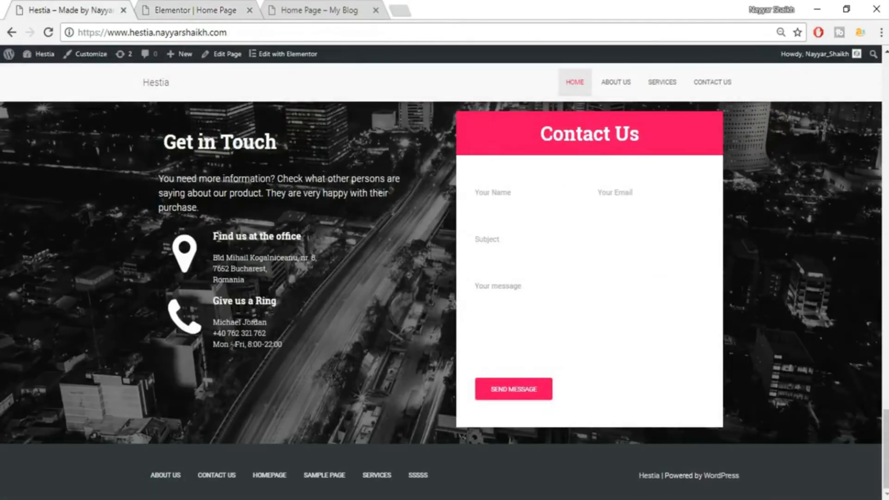
pyautogui.click(217, 8)
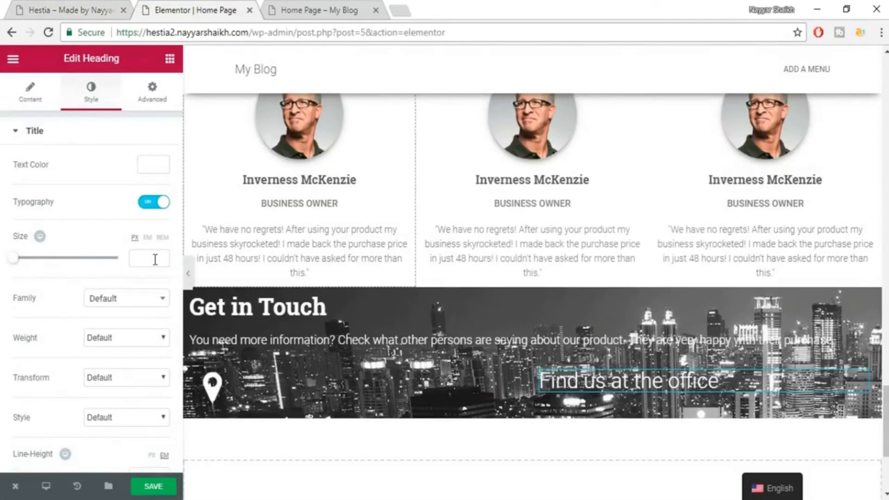
pyautogui.click(154, 254)
pyautogui.write('189')
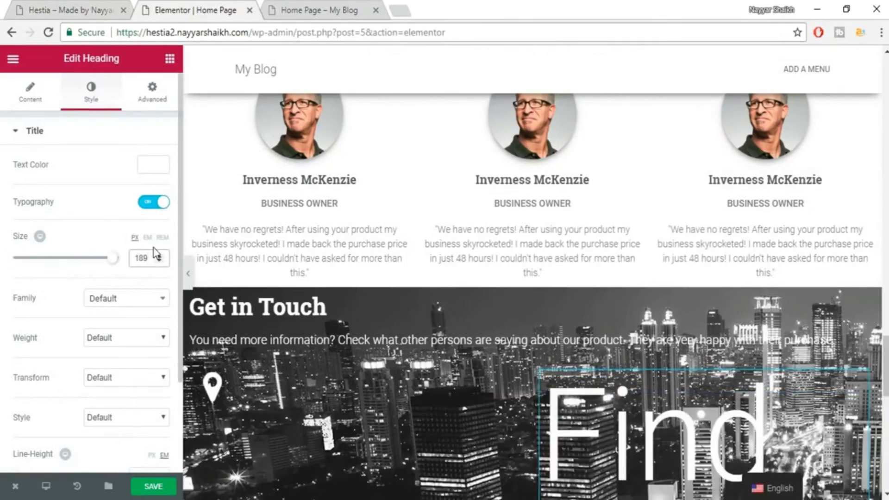
pyautogui.press('BackSpace')
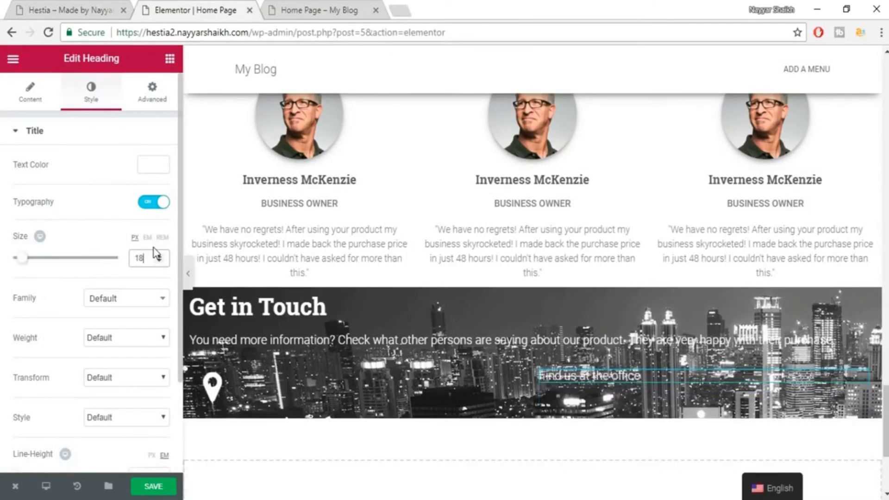
pyautogui.click(132, 306)
pyautogui.write('rob')
pyautogui.press('Return')
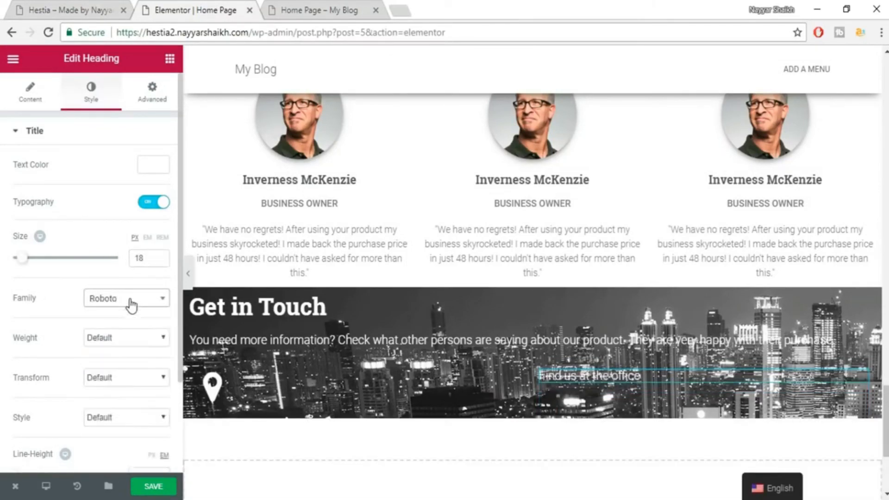
pyautogui.click(132, 338)
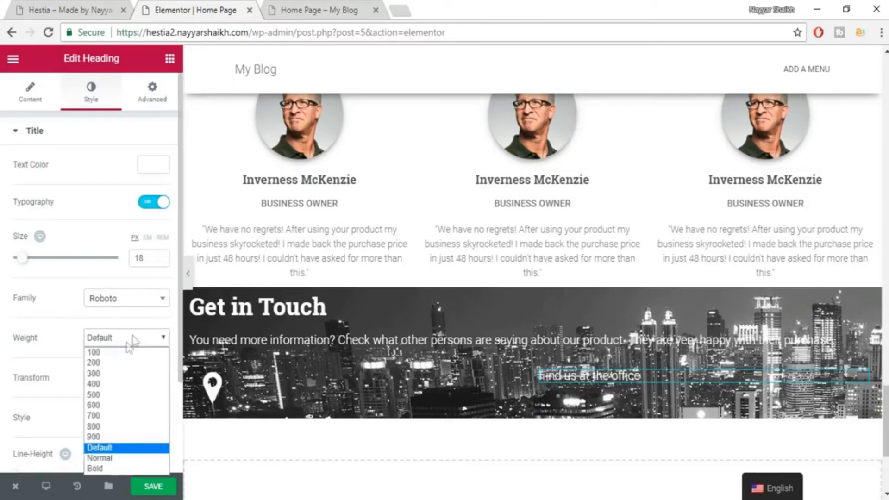
pyautogui.click(111, 396)
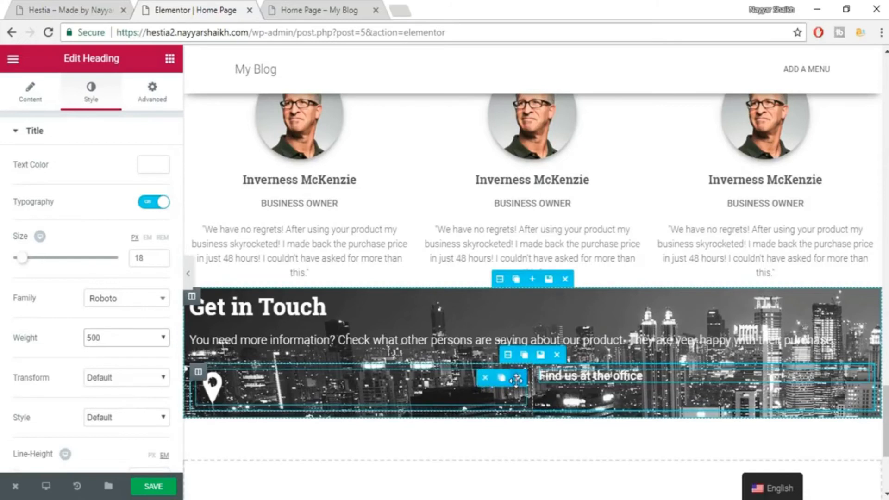
# Narrow the map-marker icon column so 'Find us at the office' sits right beside the icon
pyautogui.moveTo(533, 394); pyautogui.dragTo(252, 393)
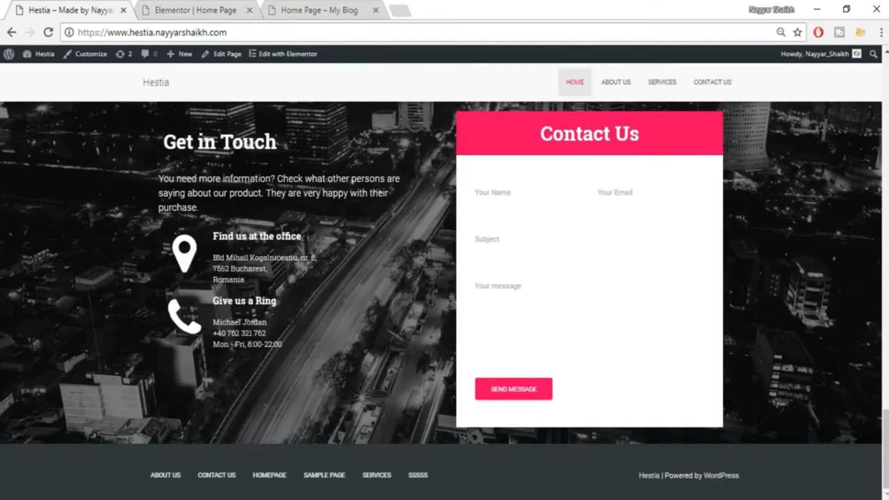
pyautogui.click(197, 9)
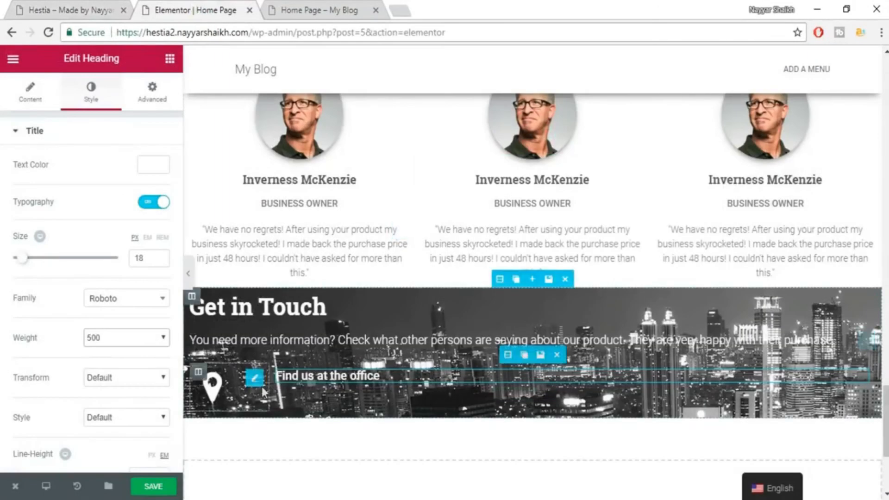
pyautogui.scroll(-3, 695, 340)
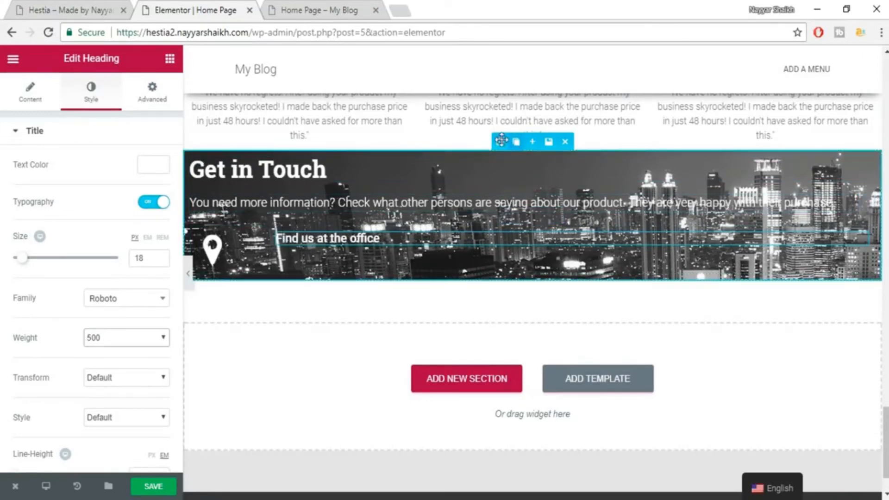
# Give the Get in Touch section a classic black background overlay over the city photo
pyautogui.click(500, 142)
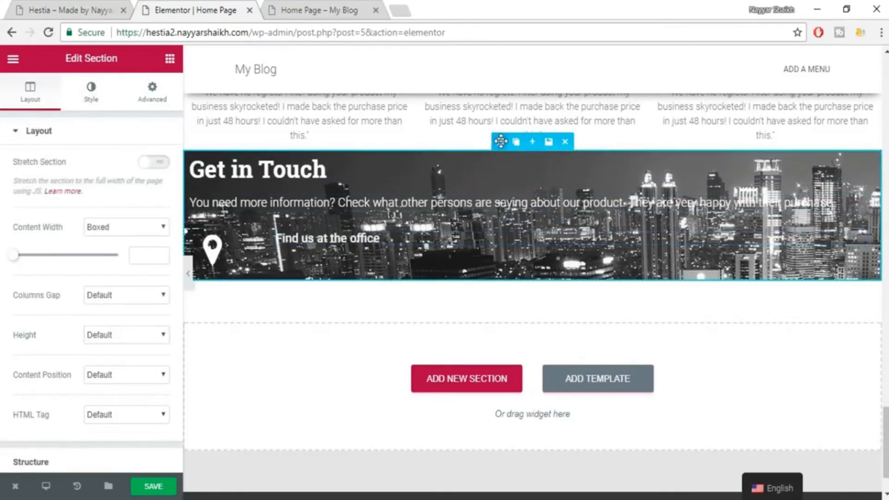
pyautogui.click(90, 99)
pyautogui.scroll(-5, 151, 336)
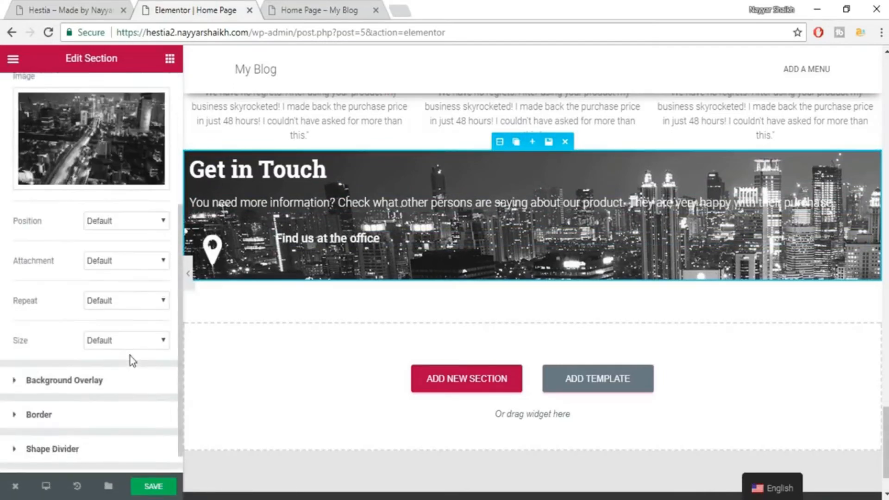
pyautogui.click(72, 356)
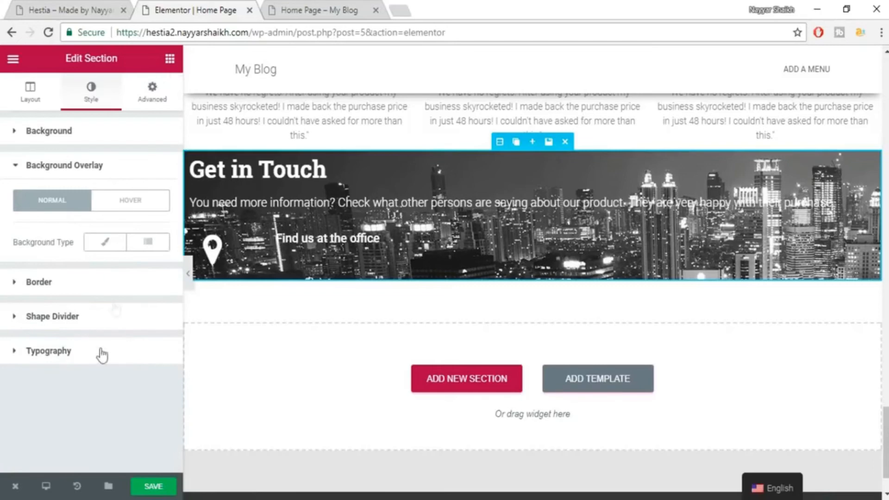
pyautogui.click(105, 242)
pyautogui.click(153, 283)
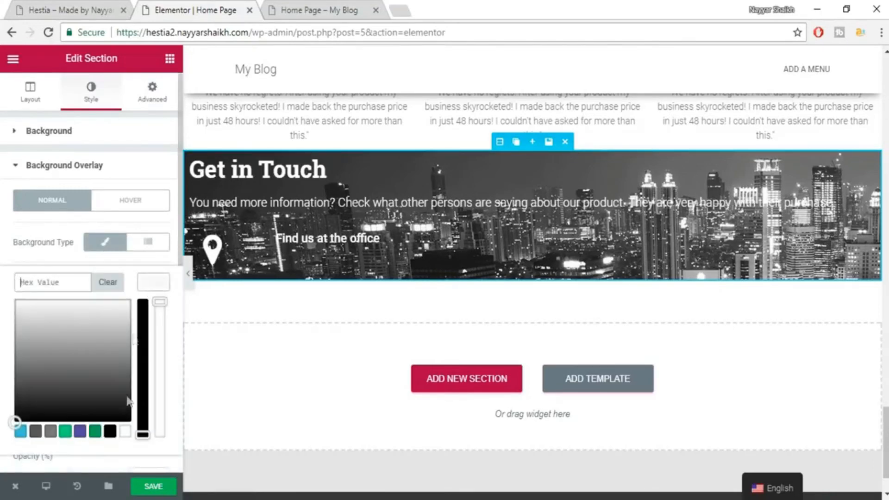
pyautogui.click(111, 431)
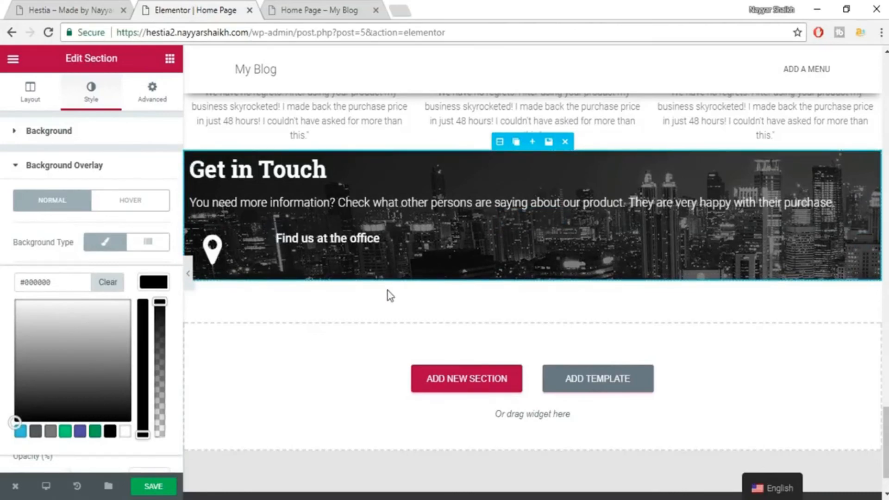
# Save the page with the new black overlay
pyautogui.scroll(-2, 389, 292)
pyautogui.scroll(2, 418, 230)
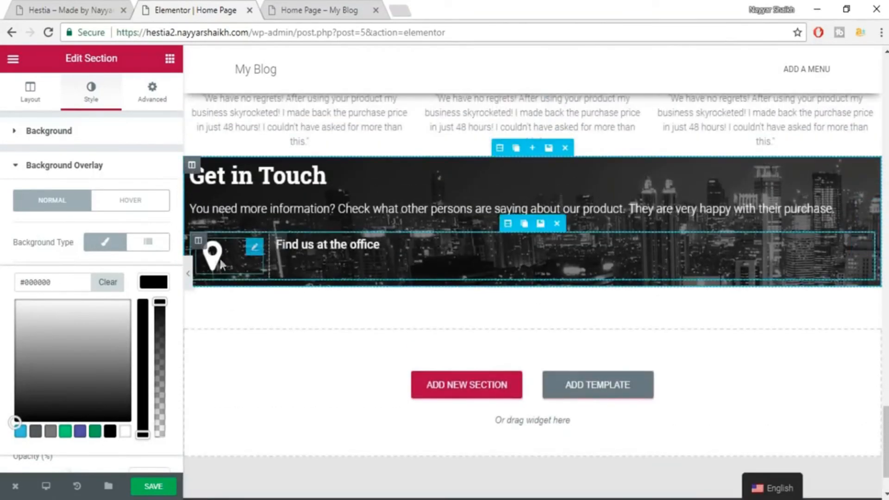
pyautogui.click(151, 483)
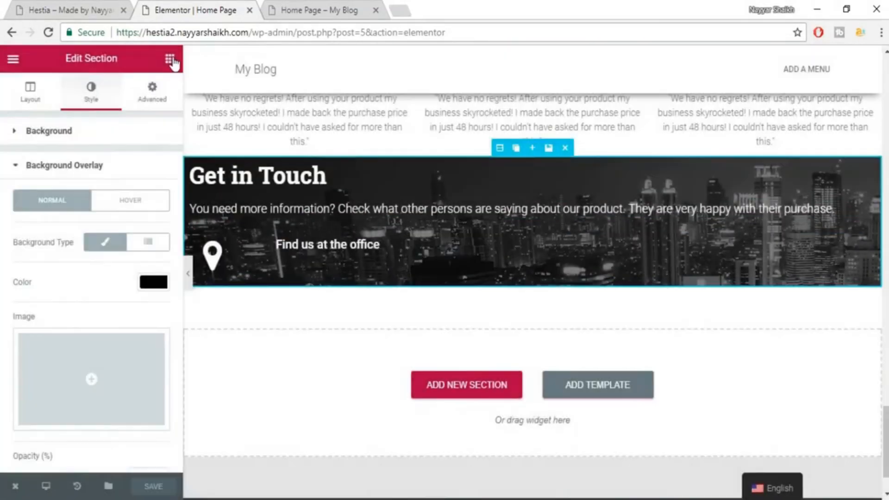
pyautogui.click(169, 60)
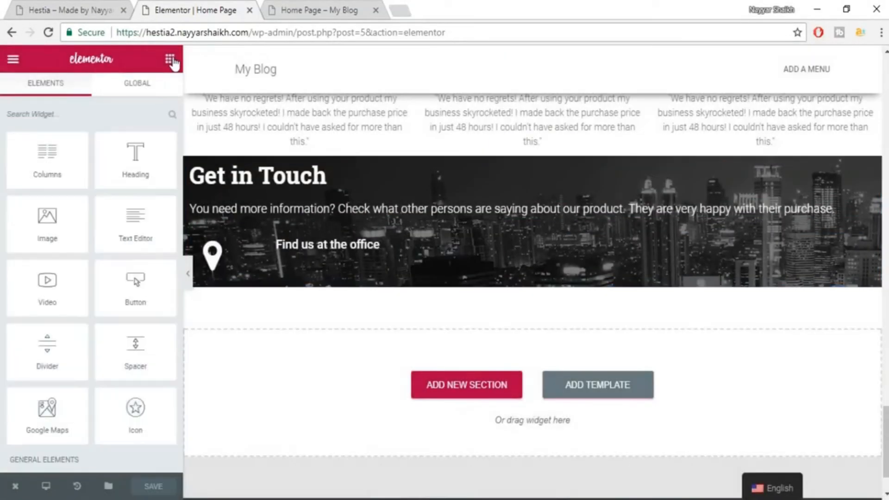
# Place a new Heading widget directly below 'Find us at the office', removing a misplaced one
pyautogui.moveTo(135, 155)
pyautogui.mouseDown()
pyautogui.moveTo(198, 169)
pyautogui.moveTo(347, 241)
pyautogui.moveTo(353, 278)
pyautogui.moveTo(455, 269)
pyautogui.moveTo(396, 255)
pyautogui.mouseUp()
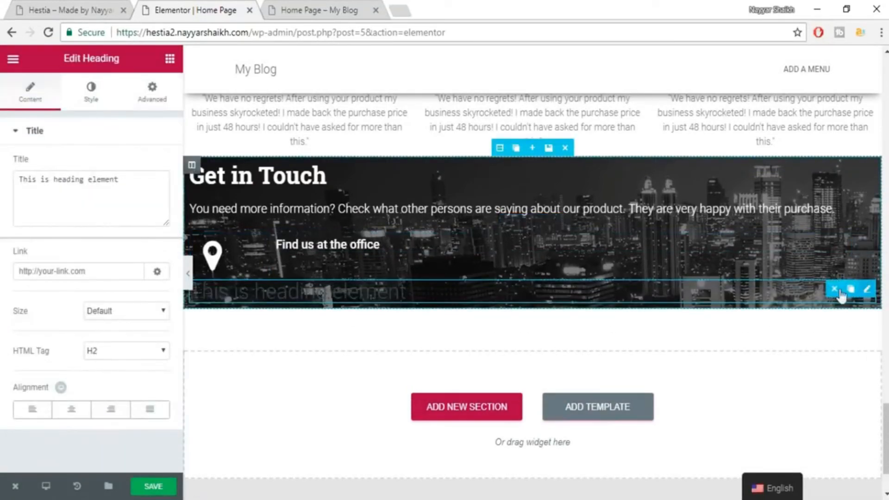
pyautogui.click(834, 292)
pyautogui.moveTo(111, 134); pyautogui.dragTo(354, 242)
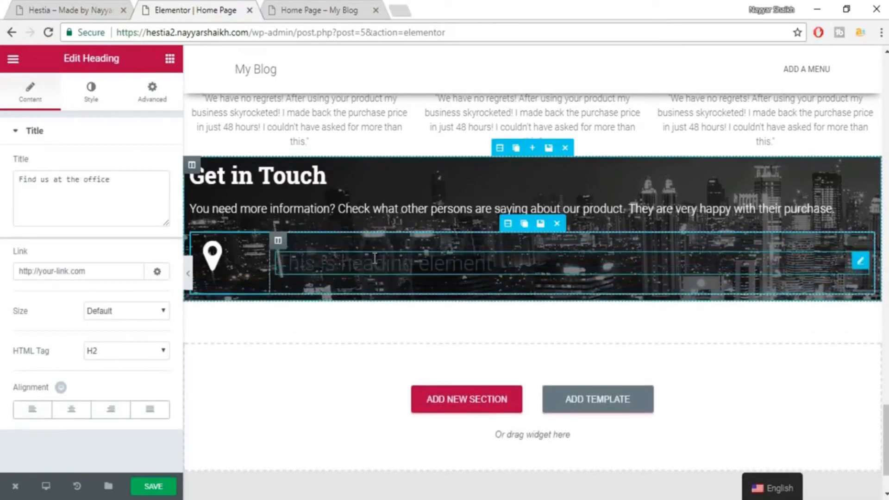
# Copy the office street address from the live Hestia page into the new heading's title
pyautogui.click(55, 9)
pyautogui.moveTo(214, 256); pyautogui.dragTo(280, 279)
pyautogui.hotkey('ctrl', 'c')
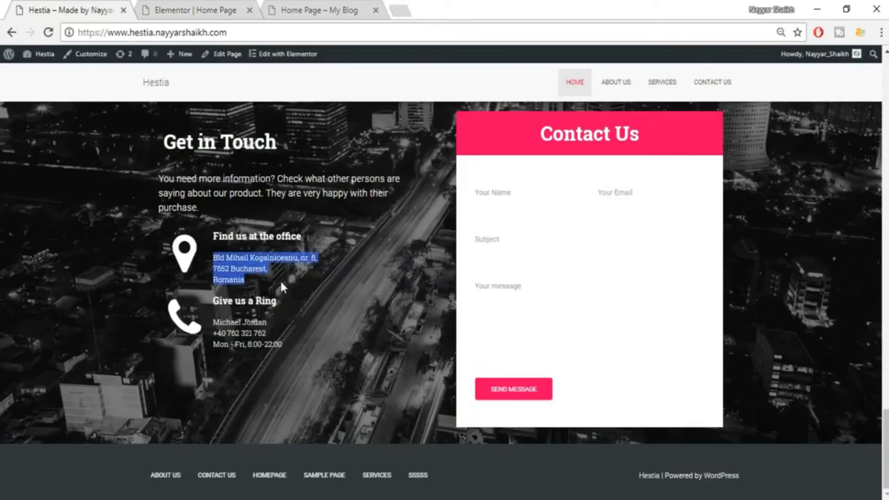
pyautogui.click(180, 6)
pyautogui.click(133, 187)
pyautogui.hotkey('ctrl', 'a')
pyautogui.hotkey('ctrl', 'v')
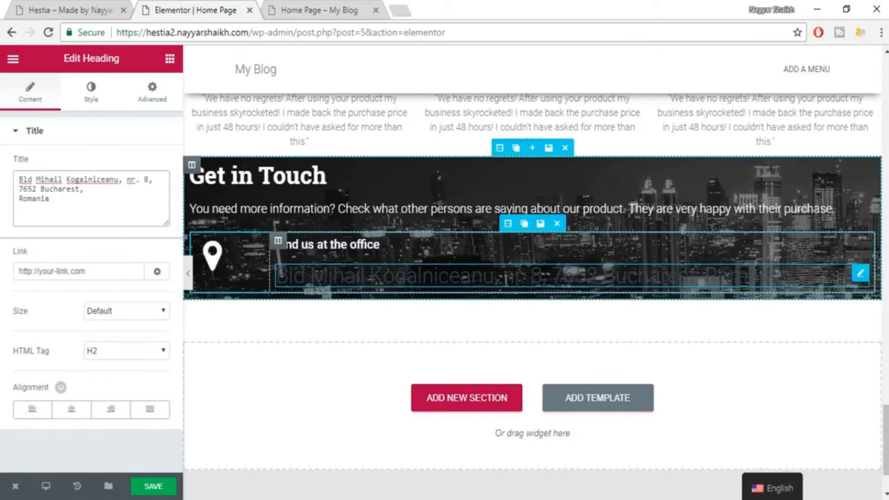
# Set the address heading's text colour to white
pyautogui.click(90, 95)
pyautogui.click(157, 166)
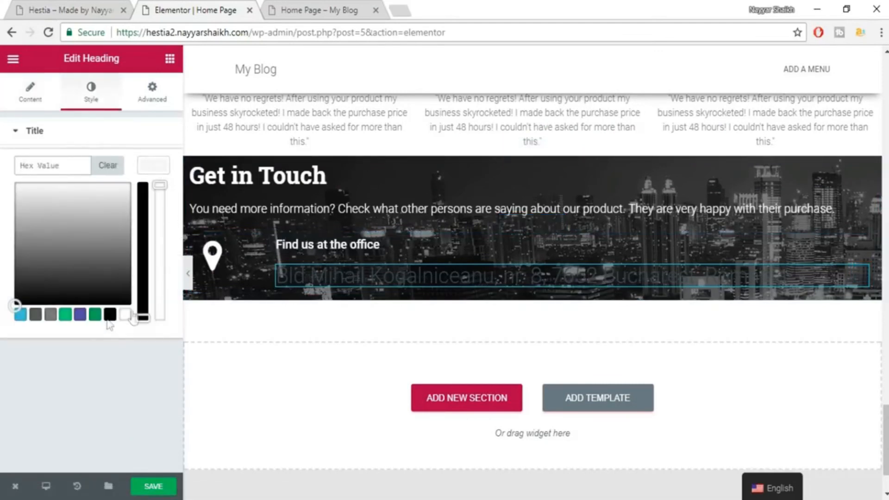
pyautogui.click(125, 316)
pyautogui.click(148, 170)
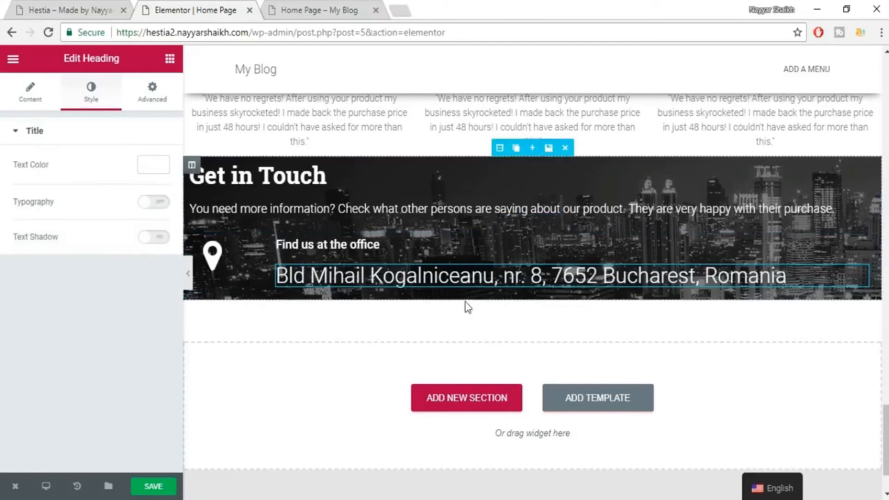
# Insert a </br> after 'nr. 8,' so the address breaks onto two lines
pyautogui.click(31, 92)
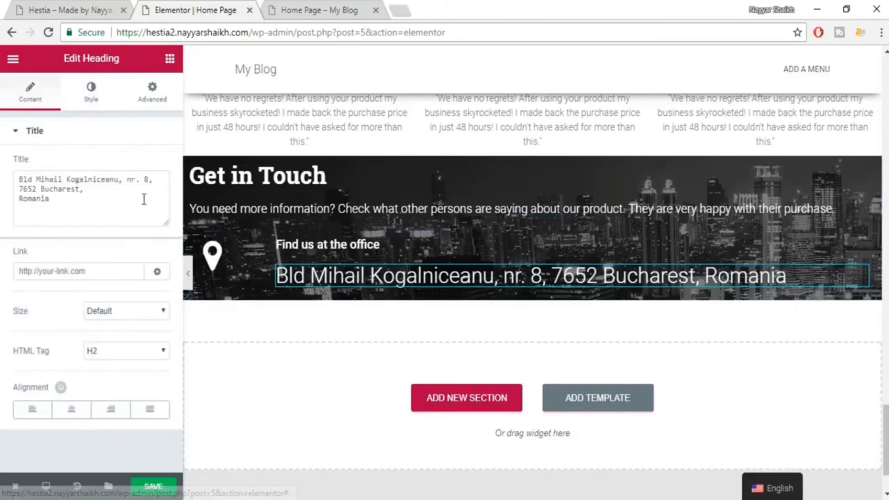
pyautogui.click(154, 179)
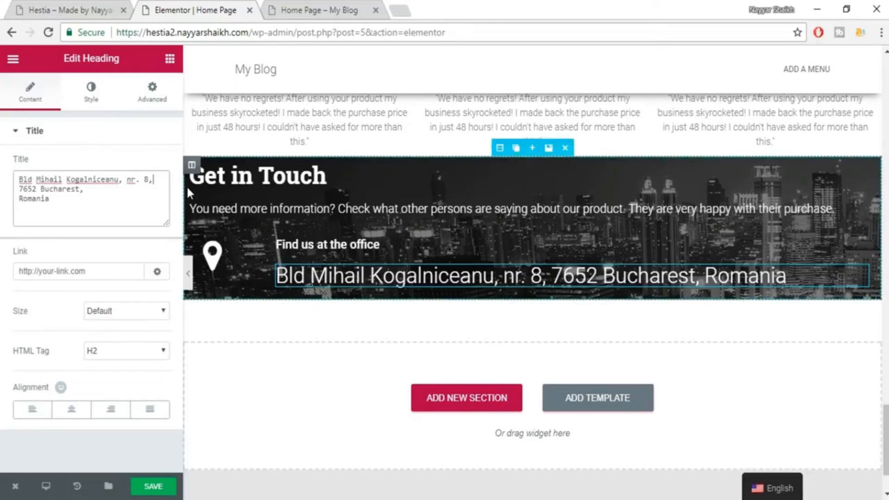
pyautogui.write('</')
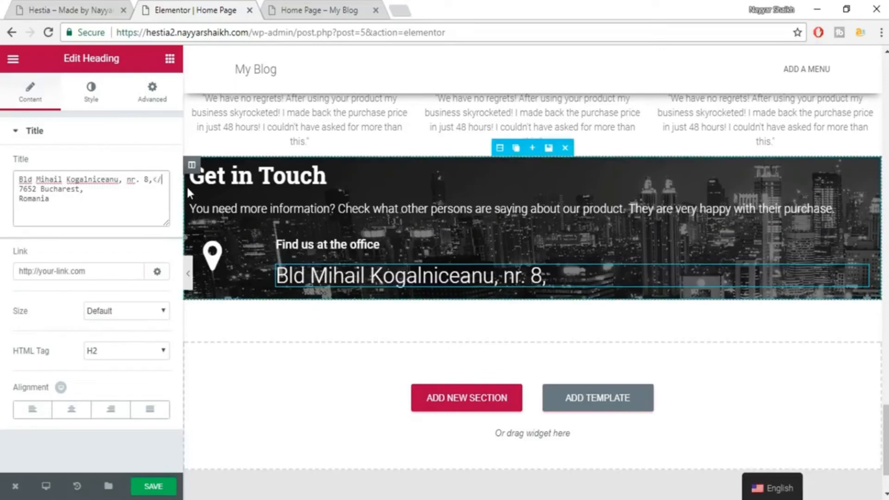
pyautogui.write('br')
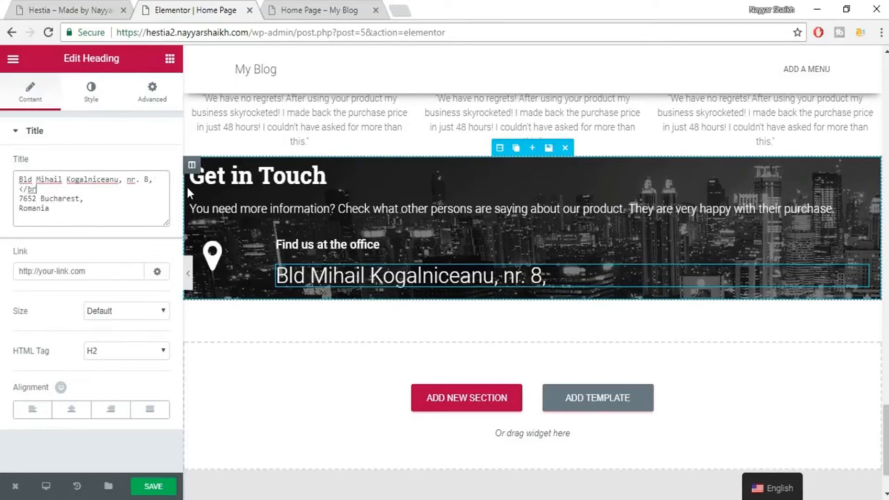
pyautogui.write('>')
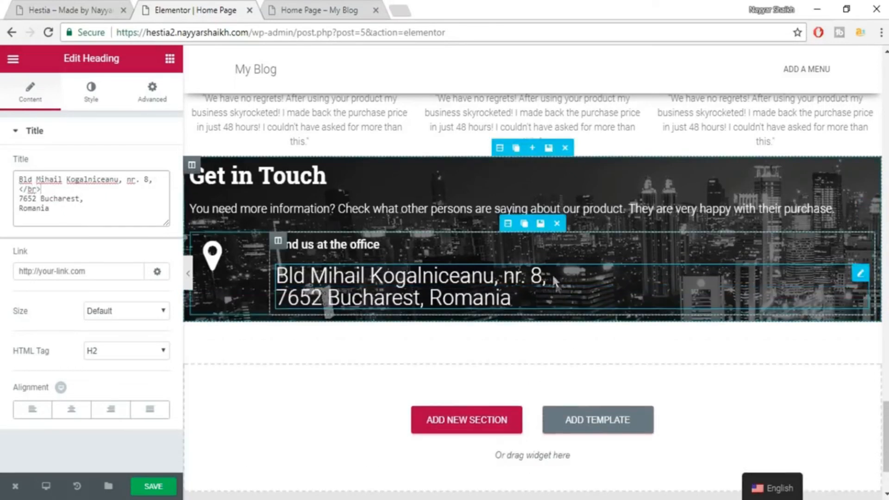
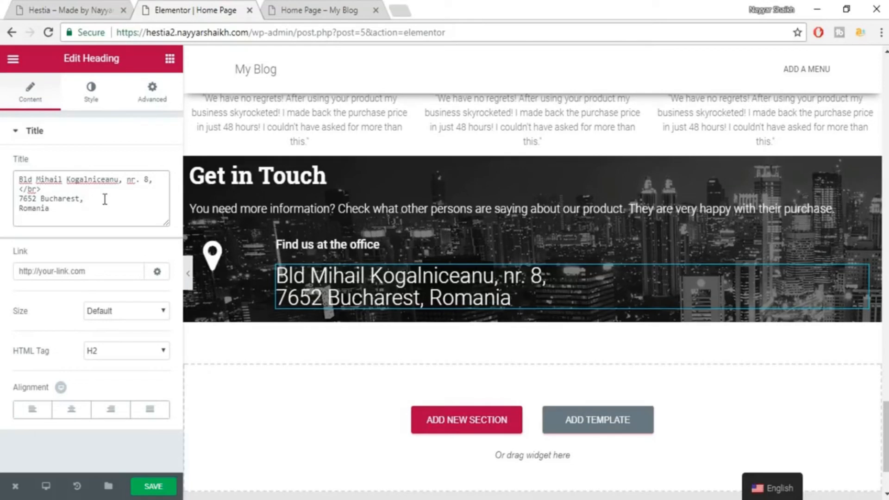
# Insert a </br> after 'Bucharest,' in the address heading's title
pyautogui.write('<')
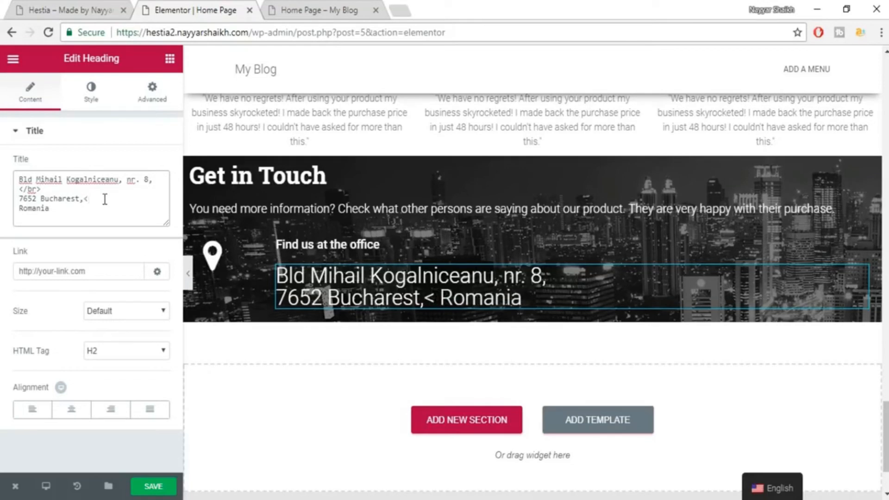
pyautogui.write('/br>')
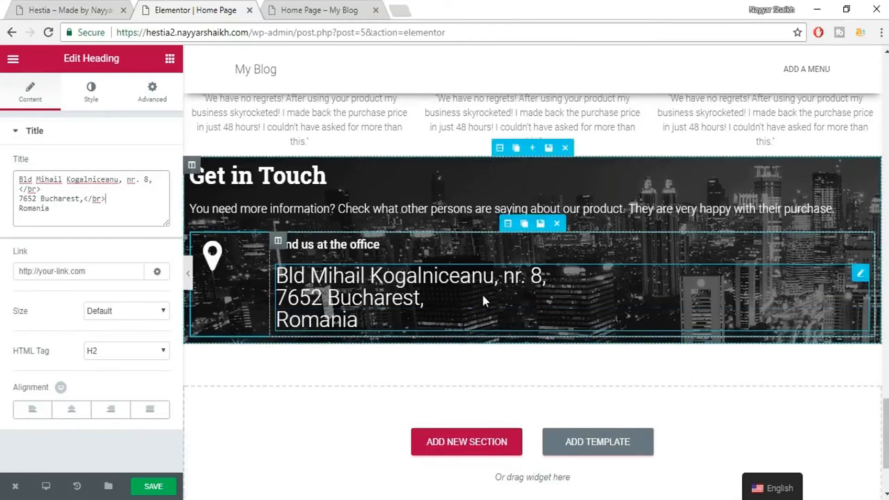
# Give the address heading 14px Roboto with a 1.4 line height and save the page
pyautogui.click(91, 92)
pyautogui.click(154, 202)
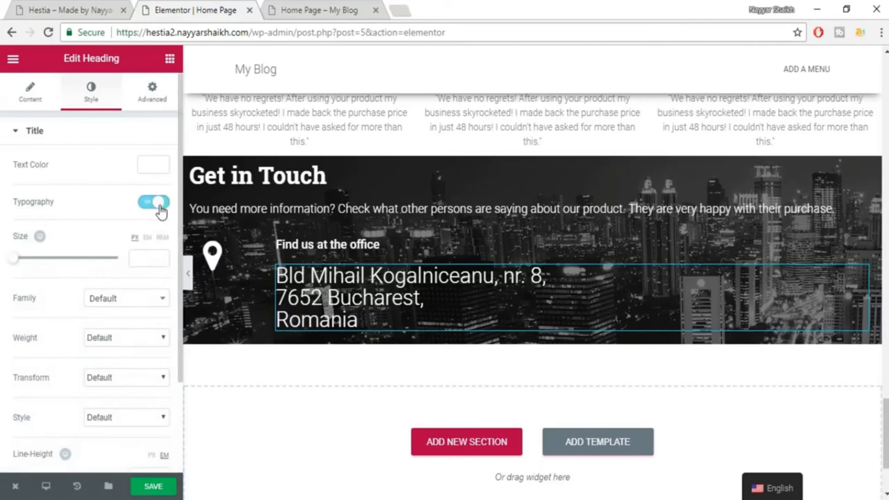
pyautogui.click(150, 258)
pyautogui.write('14')
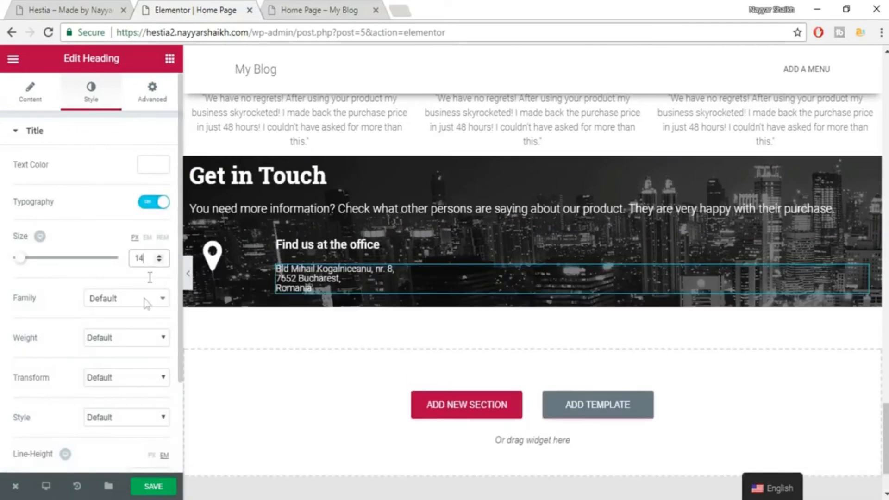
pyautogui.click(132, 300)
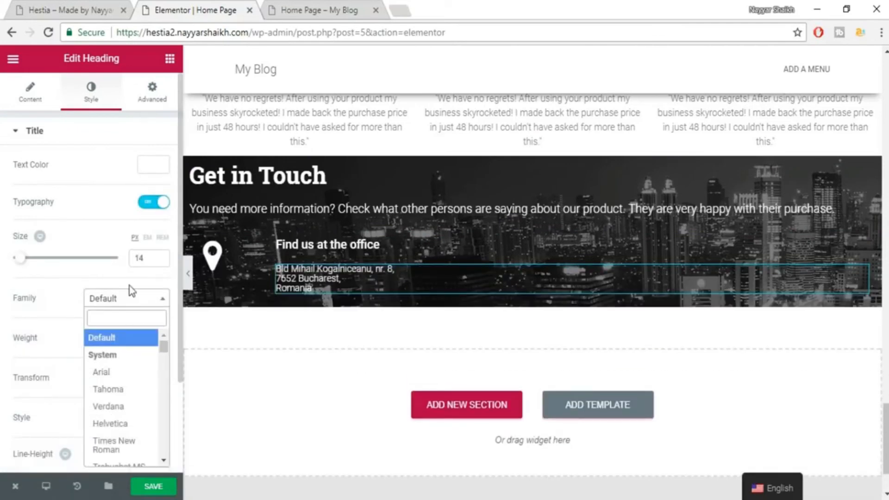
pyautogui.write('robo')
pyautogui.press('Return')
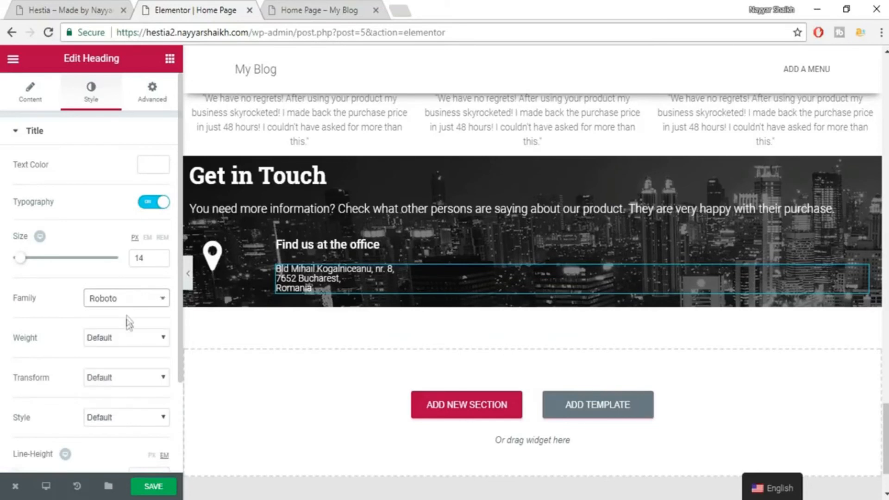
pyautogui.scroll(-3, 131, 430)
pyautogui.click(139, 406)
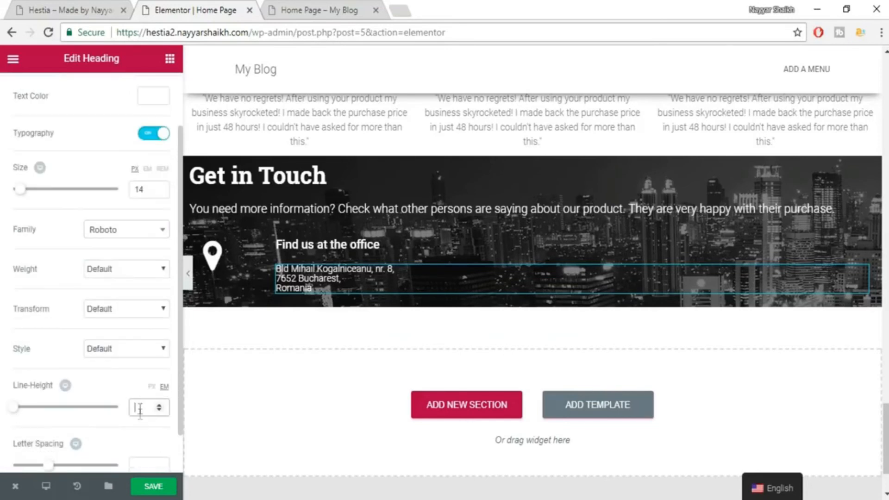
pyautogui.write('1.4')
pyautogui.click(157, 489)
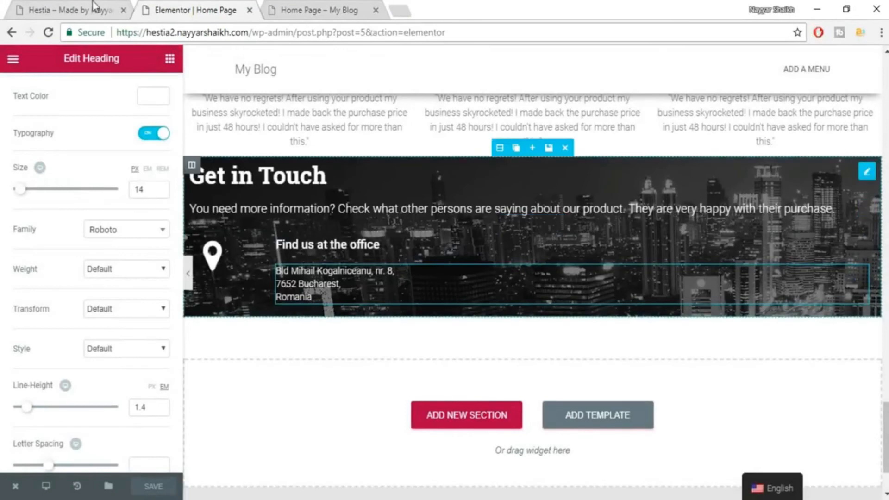
# Add a second, empty column to the Get in Touch section after checking the reference page
pyautogui.click(92, 7)
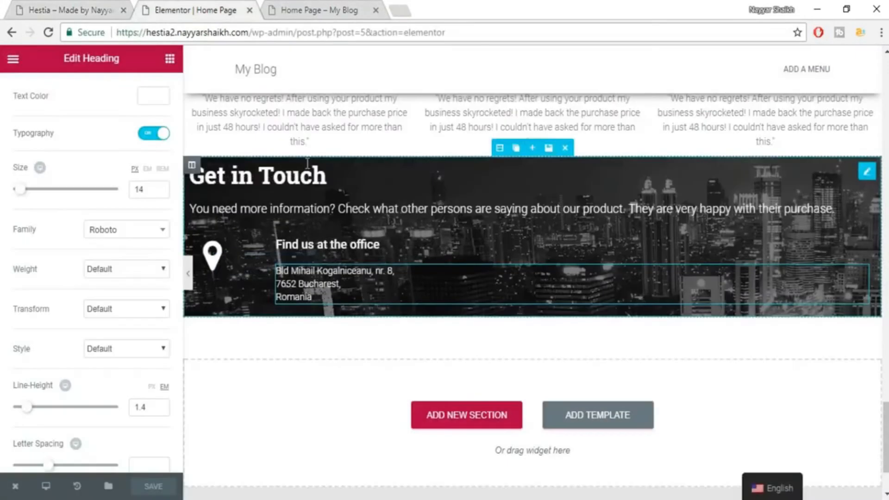
pyautogui.click(159, 7)
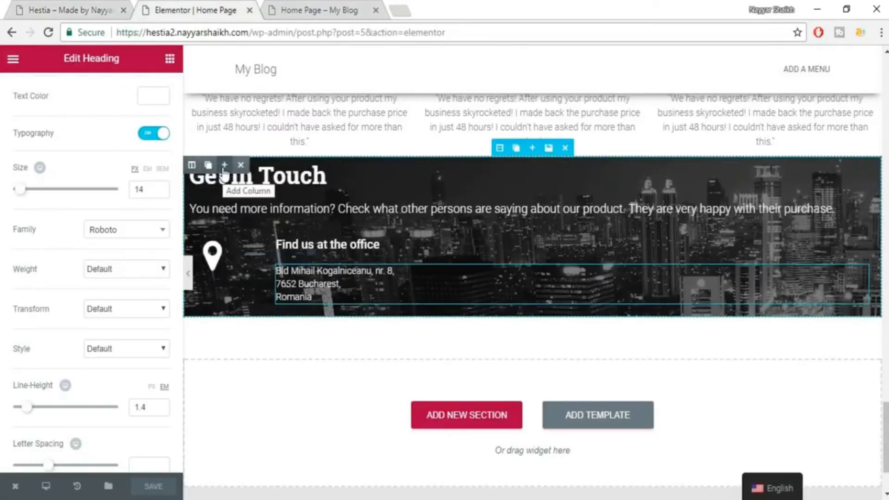
pyautogui.click(223, 165)
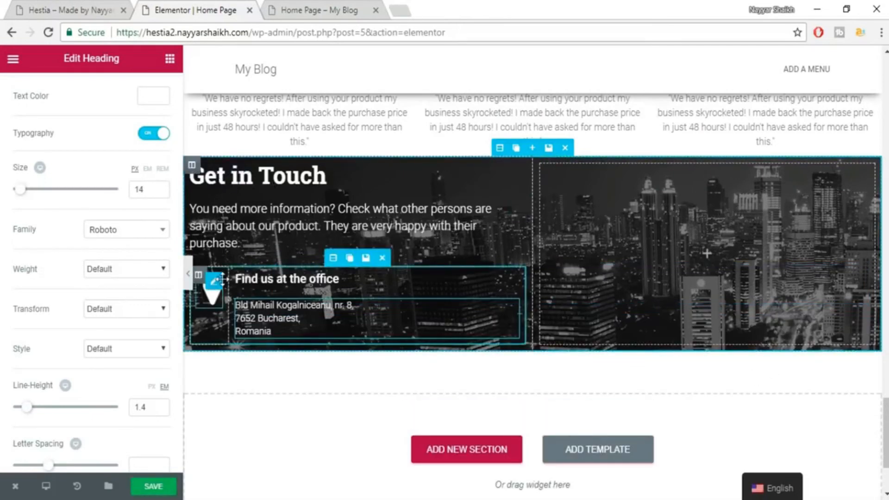
# Widen the pin icon's column to about 14.8%, matching the Hestia reference layout
pyautogui.click(115, 6)
pyautogui.click(223, 378)
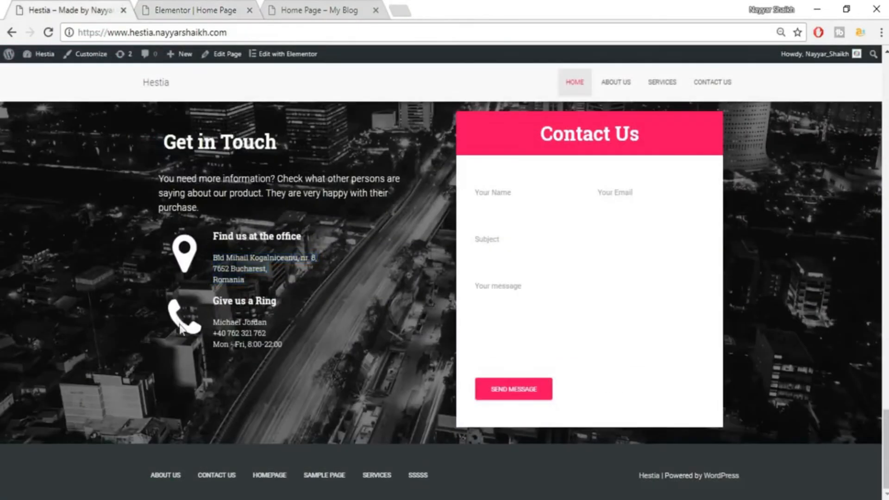
pyautogui.click(167, 11)
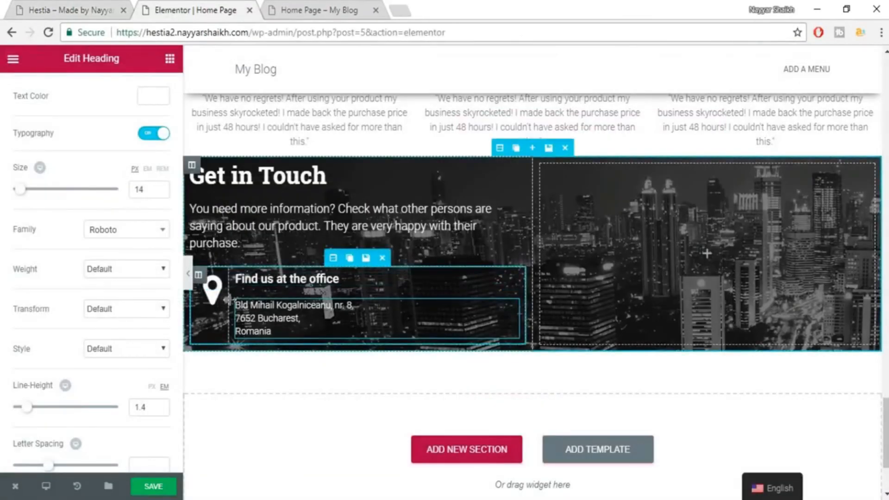
pyautogui.moveTo(228, 300); pyautogui.dragTo(249, 297)
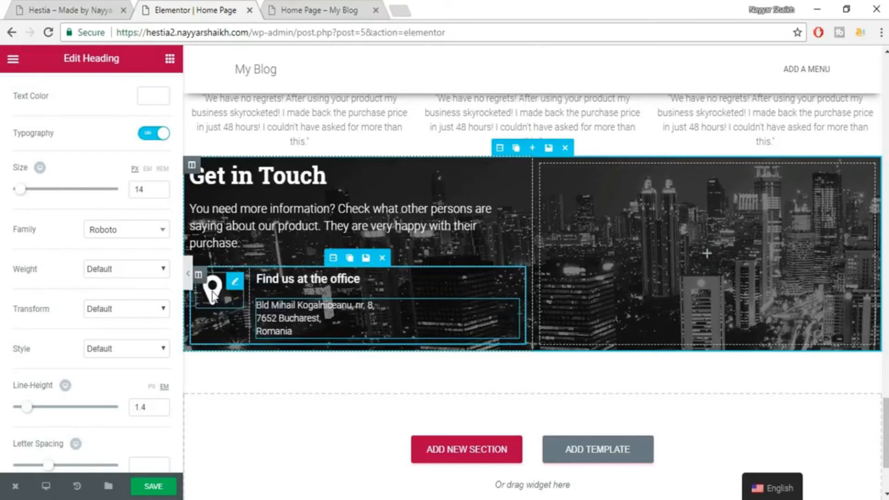
pyautogui.click(239, 311)
# Enlarge the pin icon to size 74 and save the page
pyautogui.click(90, 89)
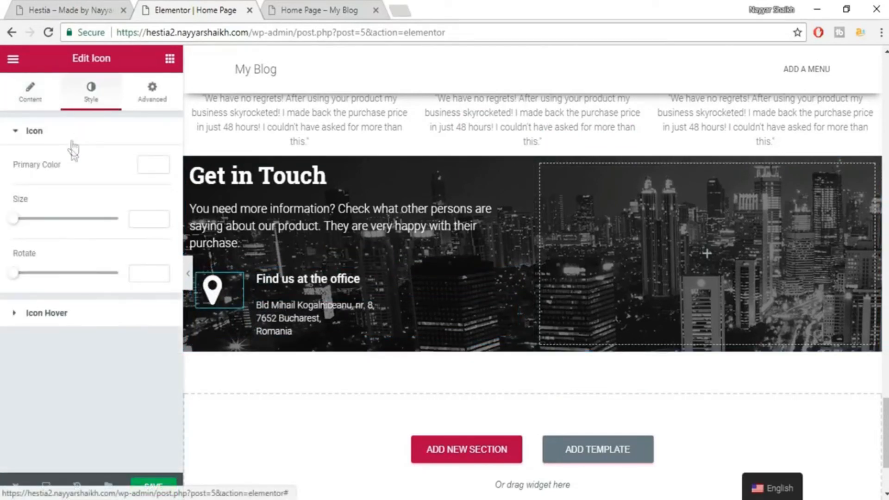
pyautogui.moveTo(14, 223); pyautogui.dragTo(38, 231)
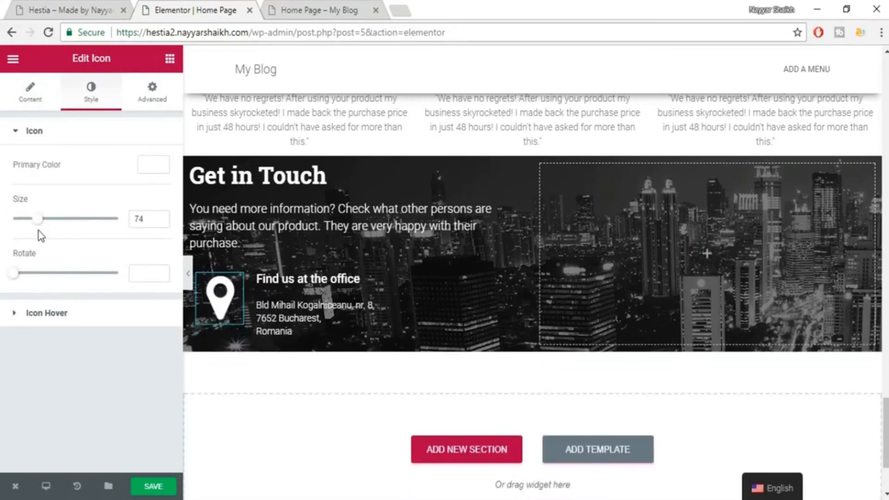
pyautogui.click(154, 485)
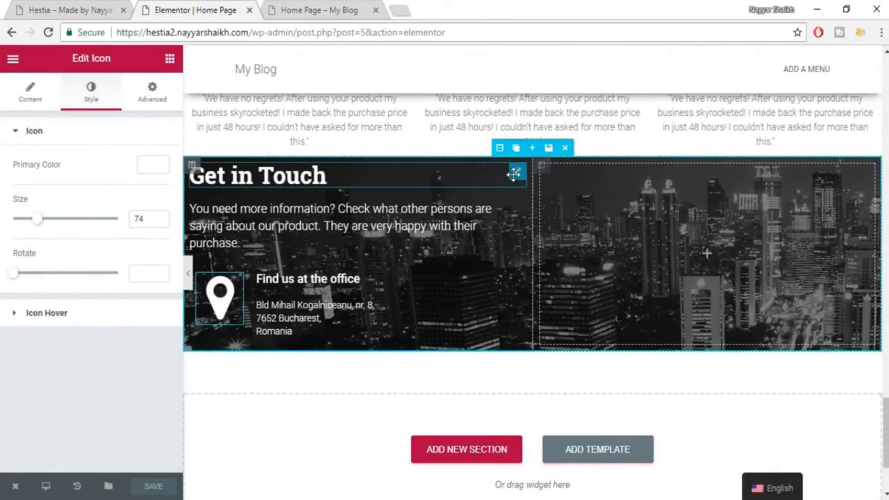
# Copy the [pirate_forms] shortcode from the dashboard's Pirate Forms settings page
pyautogui.click(319, 10)
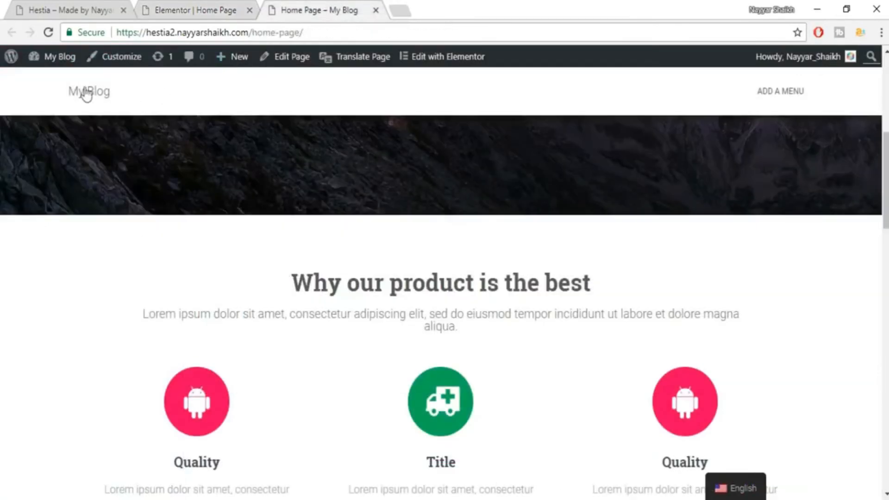
pyautogui.moveTo(59, 58)
pyautogui.click(54, 82)
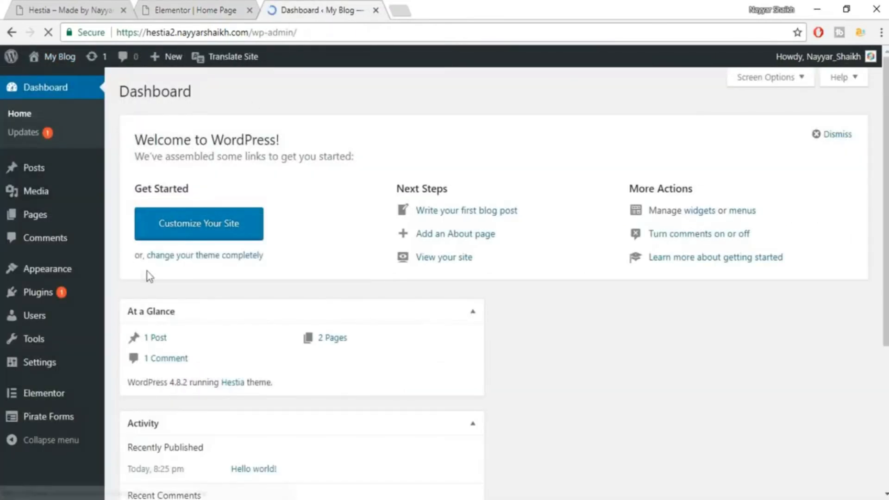
pyautogui.click(47, 419)
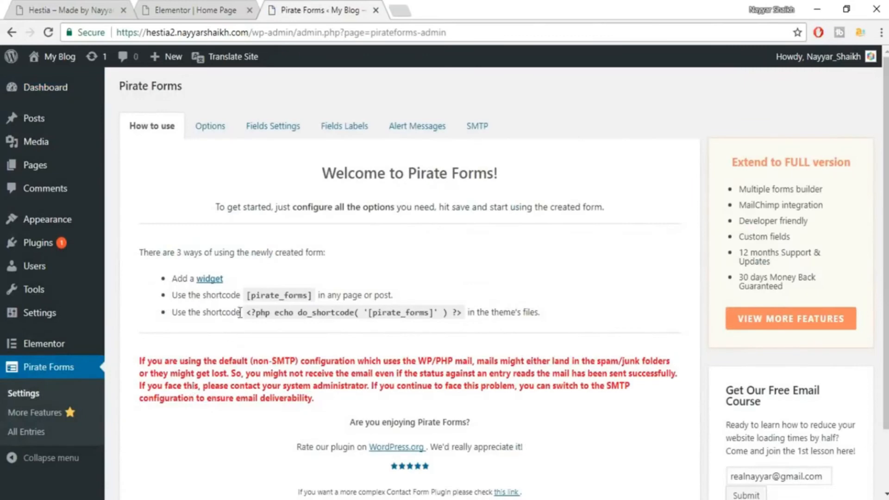
pyautogui.moveTo(246, 298); pyautogui.dragTo(297, 290)
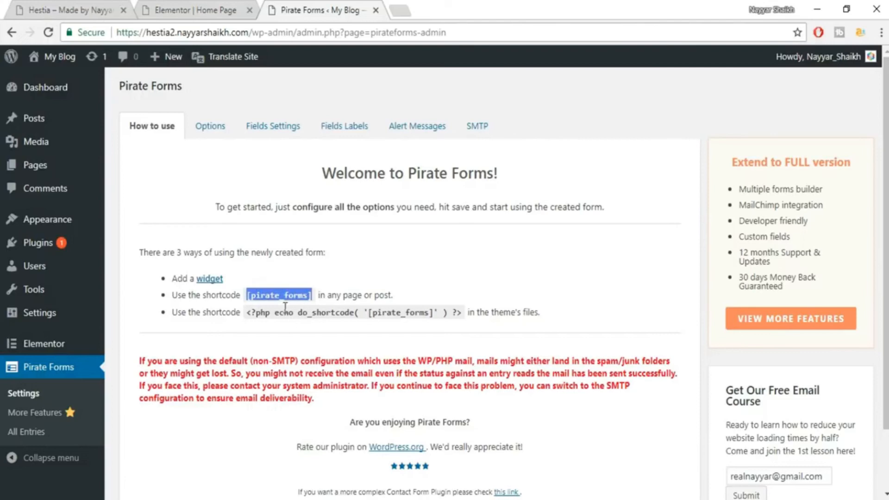
pyautogui.click(195, 10)
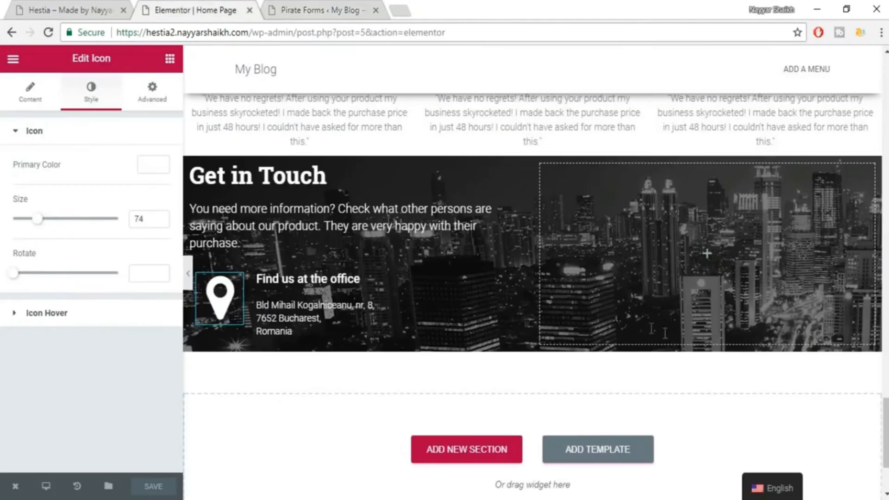
# Drop a Heading widget into the Get in Touch section's empty right column
pyautogui.click(170, 58)
pyautogui.moveTo(149, 175); pyautogui.dragTo(695, 266)
pyautogui.moveTo(725, 272)
pyautogui.mouseDown()
pyautogui.moveTo(732, 277)
pyautogui.moveTo(722, 277)
pyautogui.mouseUp()
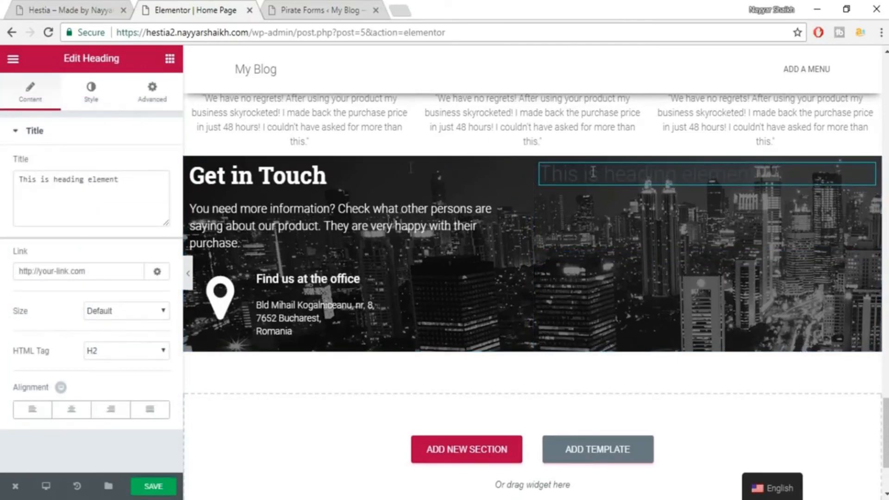
# Scroll through the widget list to find the next widget to add
pyautogui.click(170, 59)
pyautogui.scroll(-5, 139, 315)
pyautogui.scroll(-5, 143, 347)
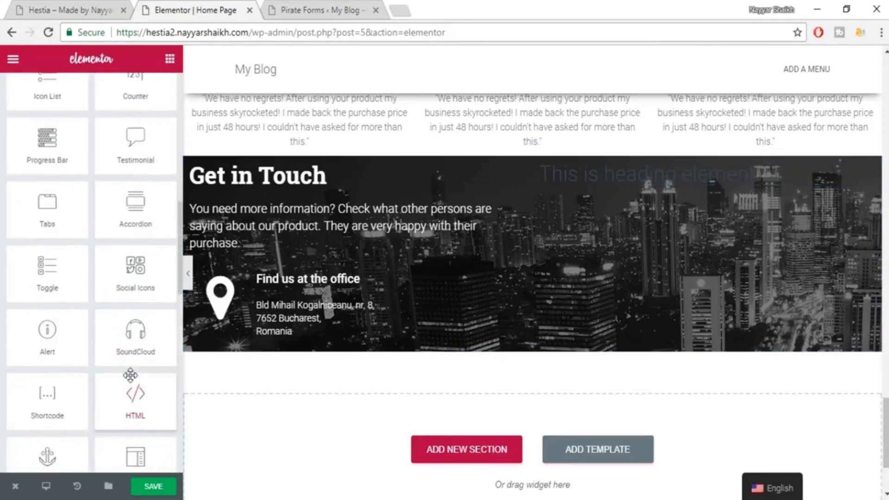
pyautogui.scroll(-2, 139, 386)
pyautogui.scroll(2, 131, 351)
pyautogui.scroll(3, 154, 355)
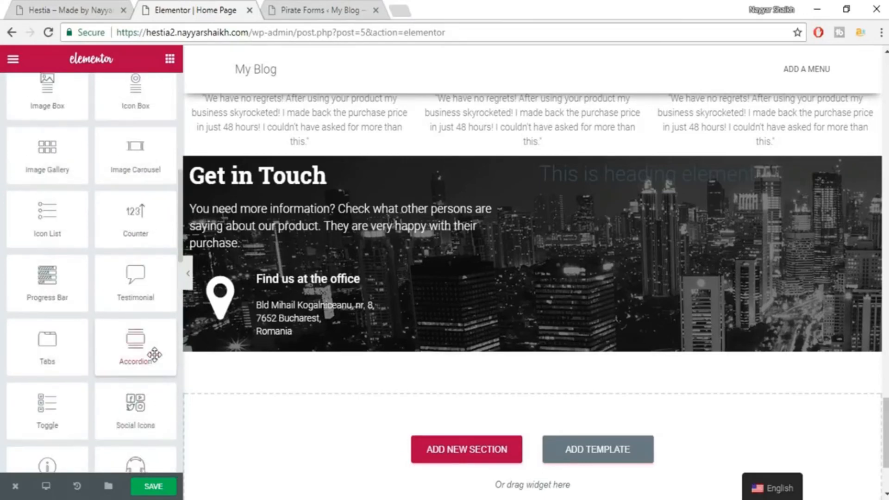
pyautogui.scroll(9, 154, 355)
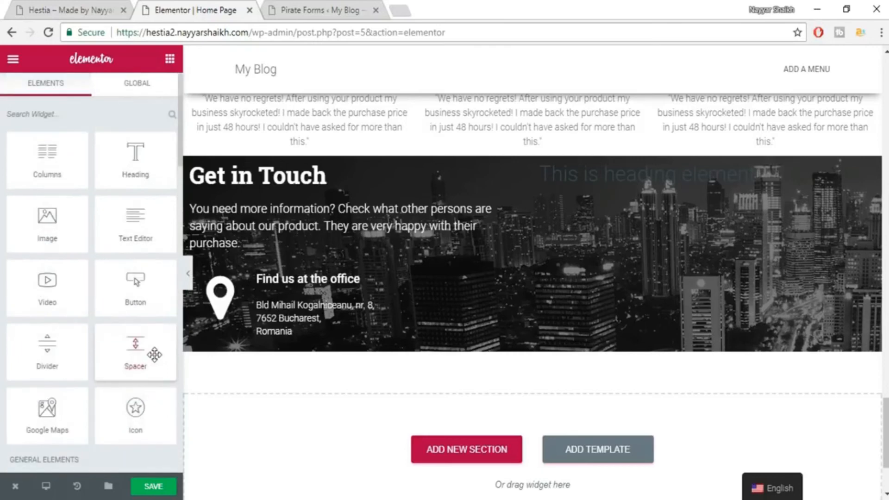
pyautogui.scroll(-7, 123, 246)
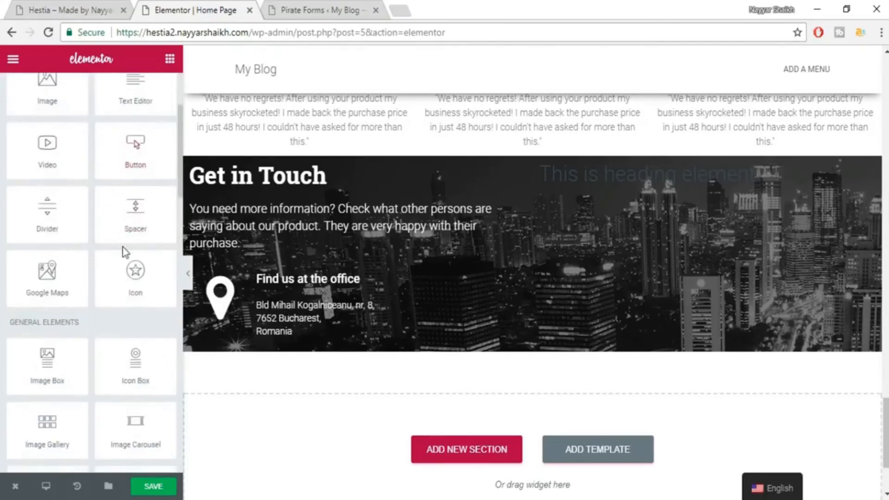
pyautogui.scroll(-6, 123, 246)
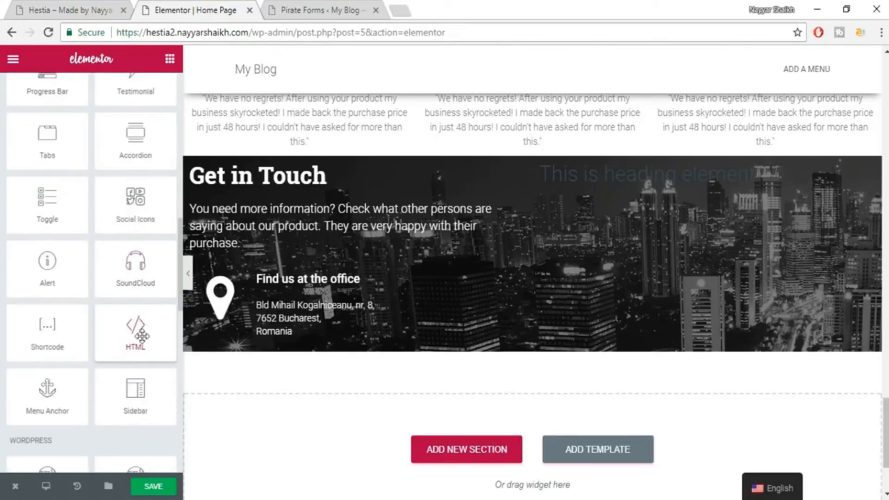
# Add an HTML widget under the heading with the pasted [pirate_forms] shortcode, save and reload
pyautogui.moveTo(122, 337); pyautogui.dragTo(694, 182)
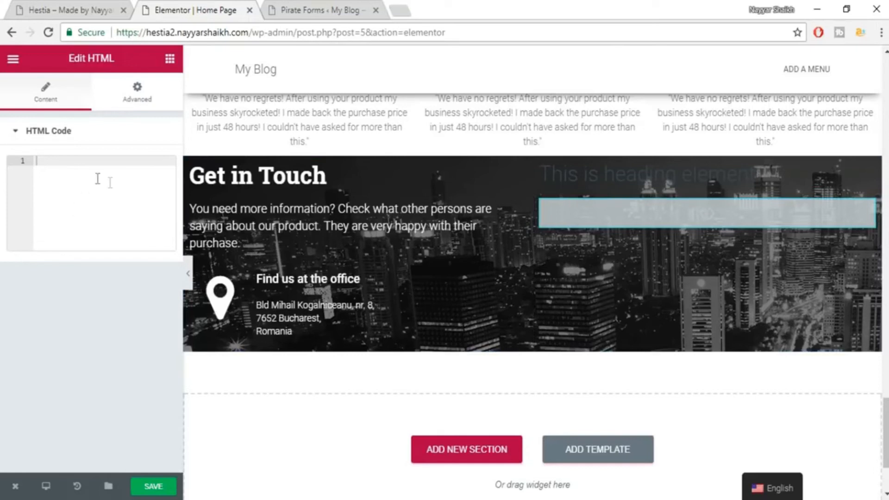
pyautogui.write('[pirate_forms]')
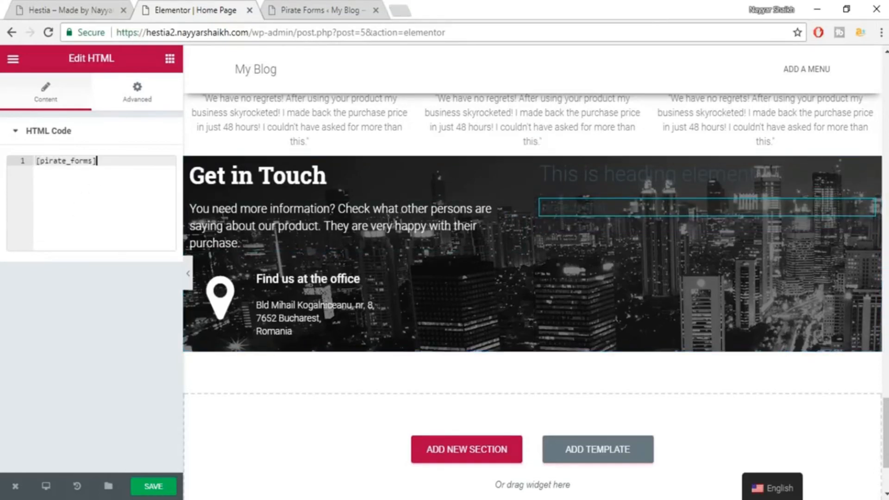
pyautogui.click(163, 489)
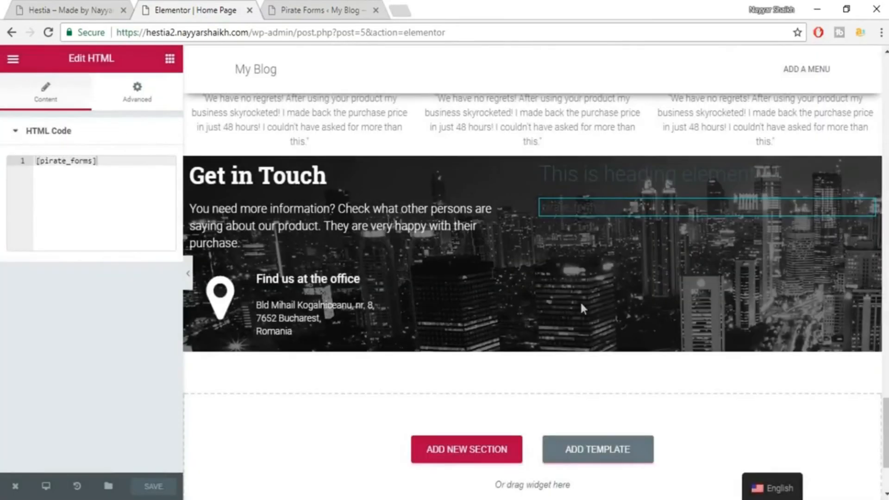
pyautogui.click(47, 35)
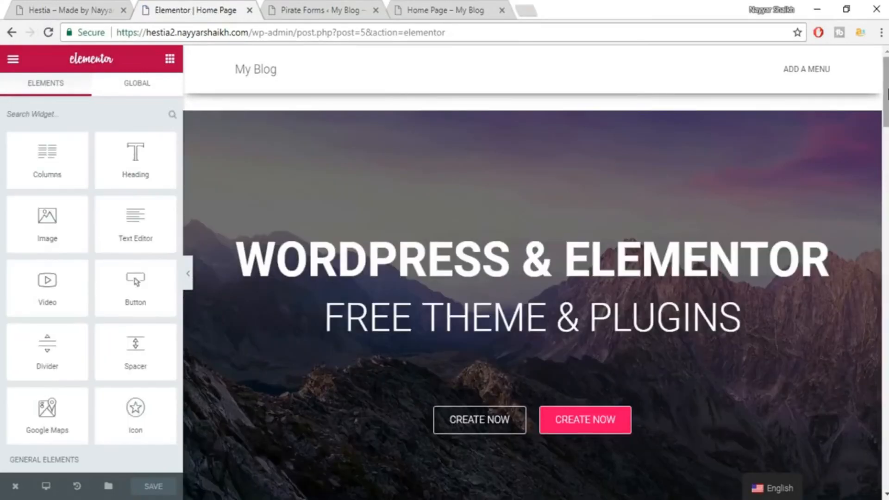
pyautogui.moveTo(888, 94); pyautogui.dragTo(888, 418)
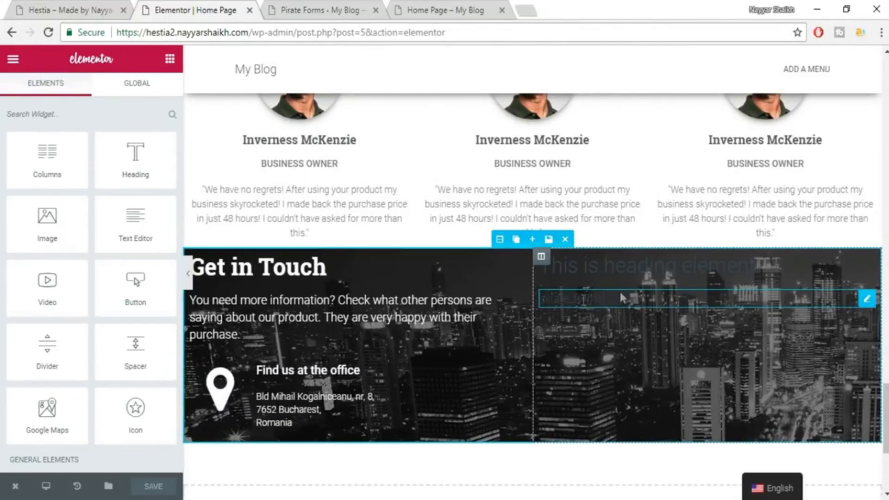
pyautogui.click(444, 6)
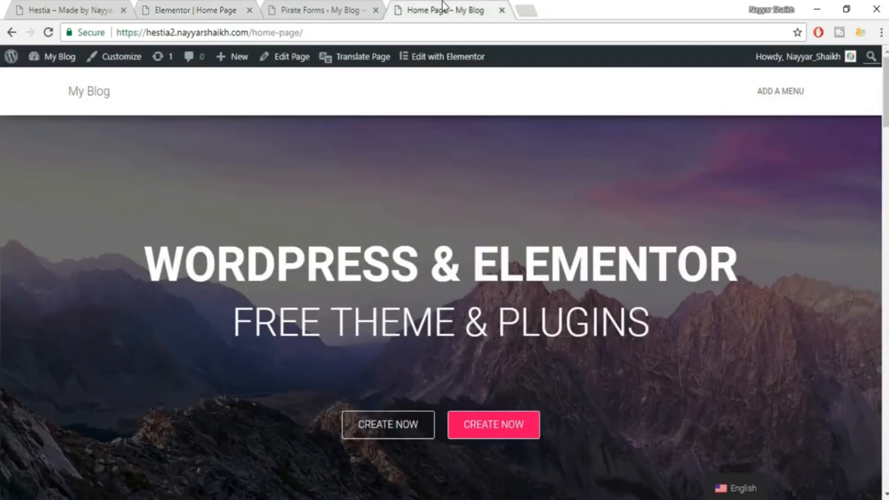
pyautogui.click(48, 33)
pyautogui.moveTo(886, 92); pyautogui.dragTo(886, 430)
pyautogui.scroll(-3, 487, 194)
pyautogui.scroll(2, 476, 184)
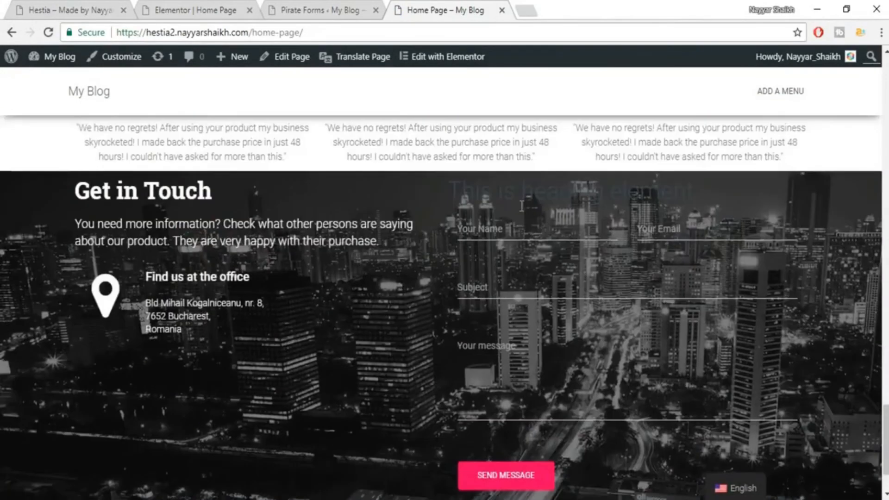
pyautogui.click(679, 236)
pyautogui.click(678, 281)
pyautogui.click(576, 383)
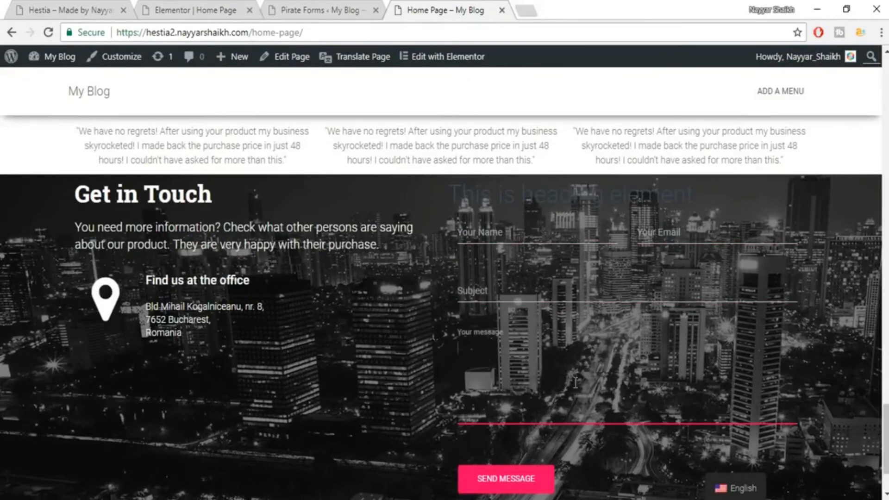
pyautogui.click(498, 230)
pyautogui.click(664, 233)
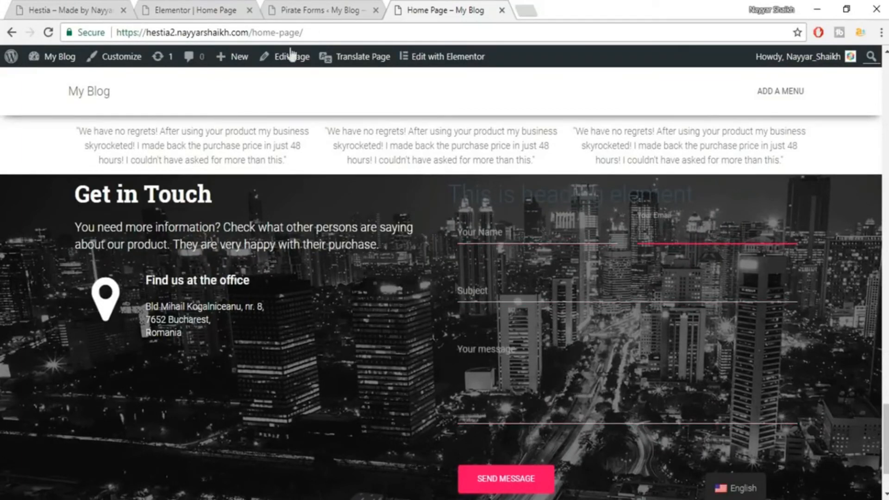
pyautogui.click(187, 7)
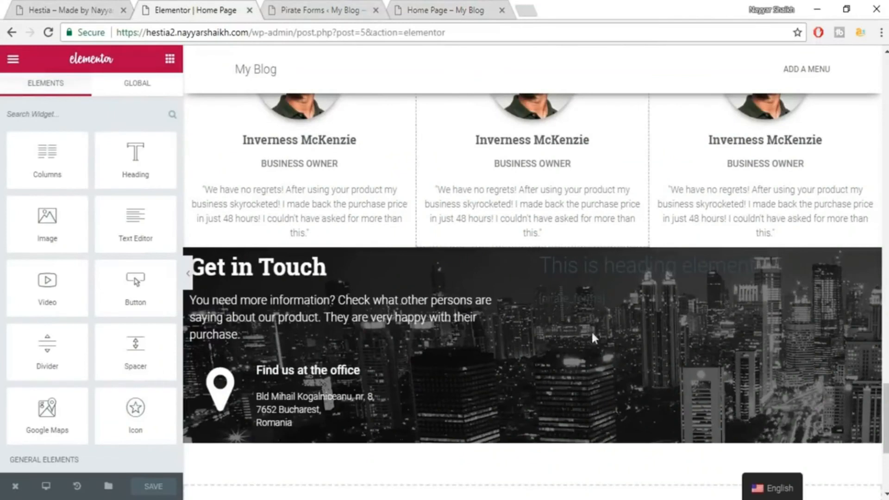
# Remove the HTML widget from the right column after selecting its [pirate_forms] shortcode
pyautogui.click(597, 301)
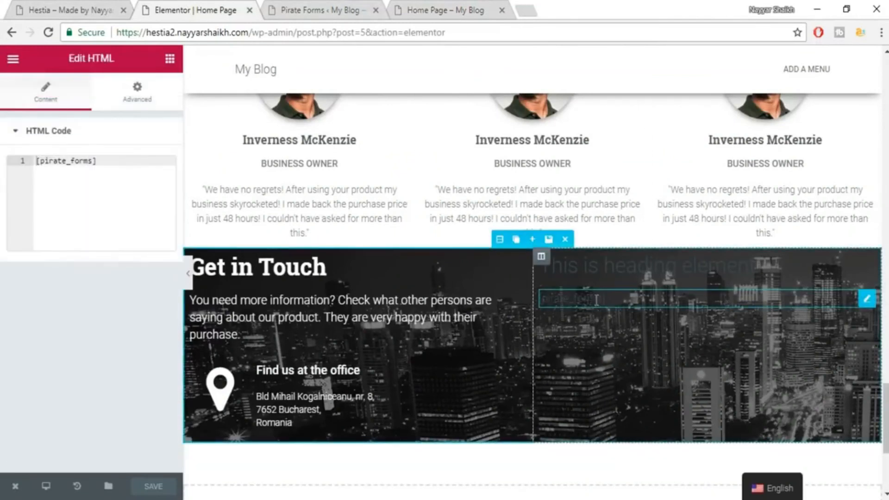
pyautogui.moveTo(102, 166); pyautogui.dragTo(22, 162)
pyautogui.hotkey('ctrl', 'c')
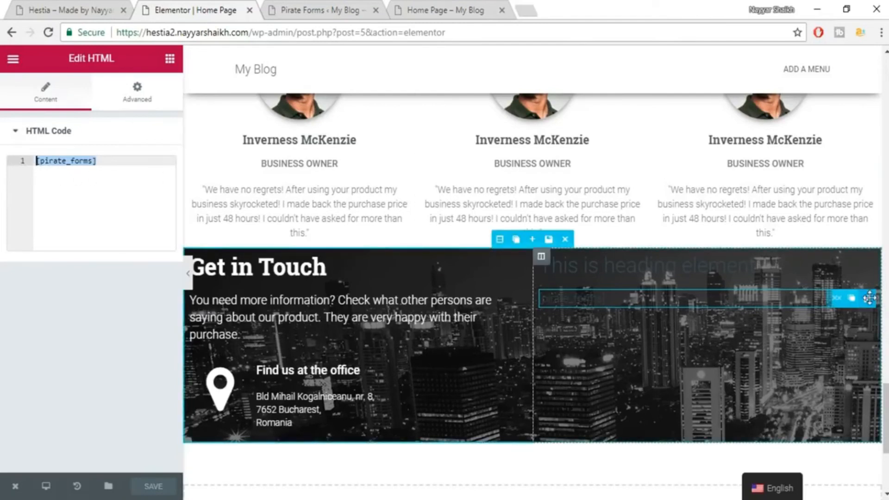
pyautogui.click(834, 300)
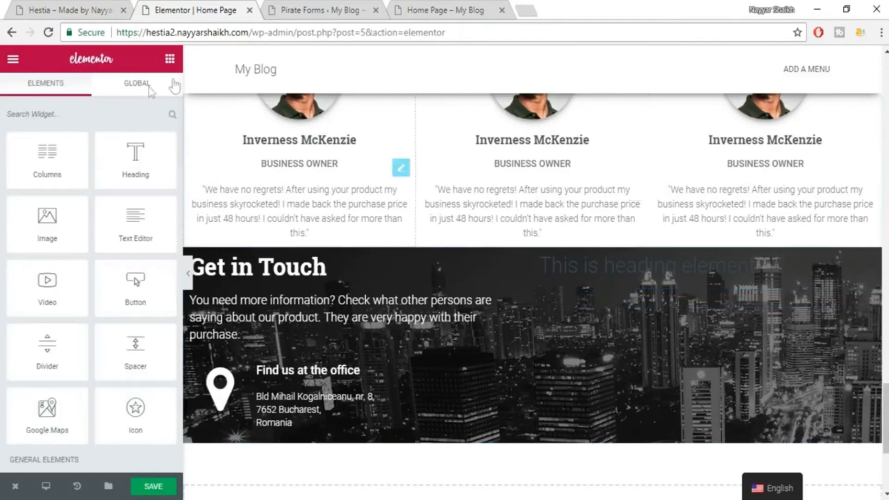
pyautogui.scroll(-5, 112, 205)
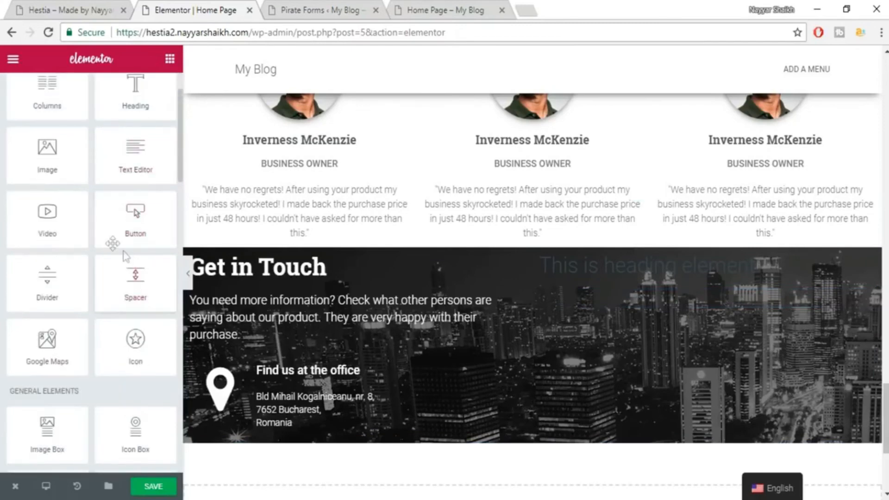
pyautogui.scroll(-2, 108, 243)
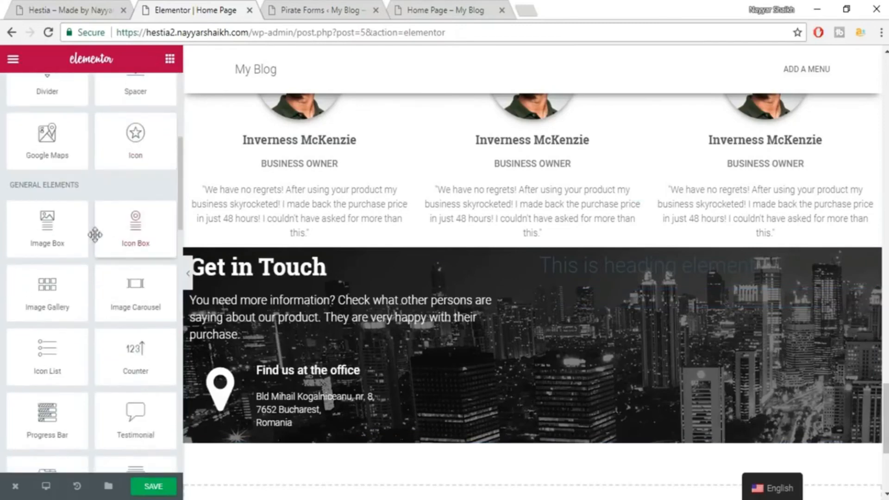
pyautogui.scroll(-5, 102, 241)
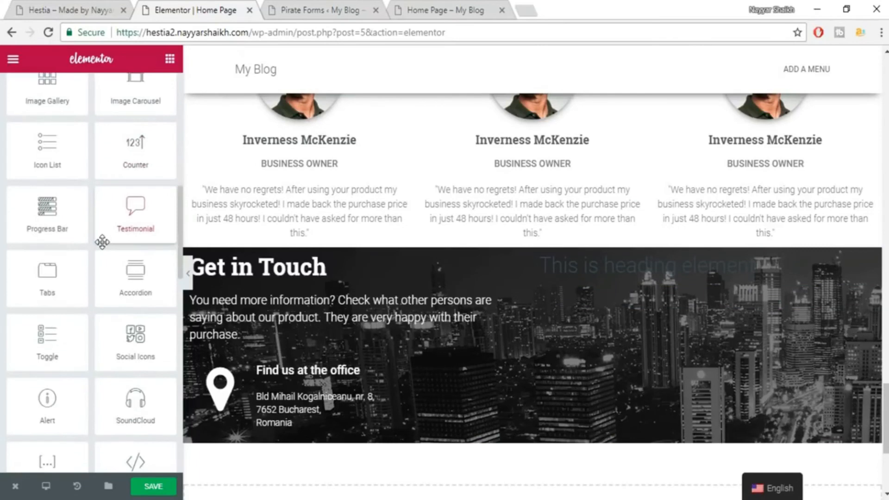
pyautogui.scroll(12, 102, 242)
# Add a Text Editor widget containing [pirate_forms] as raw text, then save and reload
pyautogui.moveTo(122, 227); pyautogui.dragTo(727, 278)
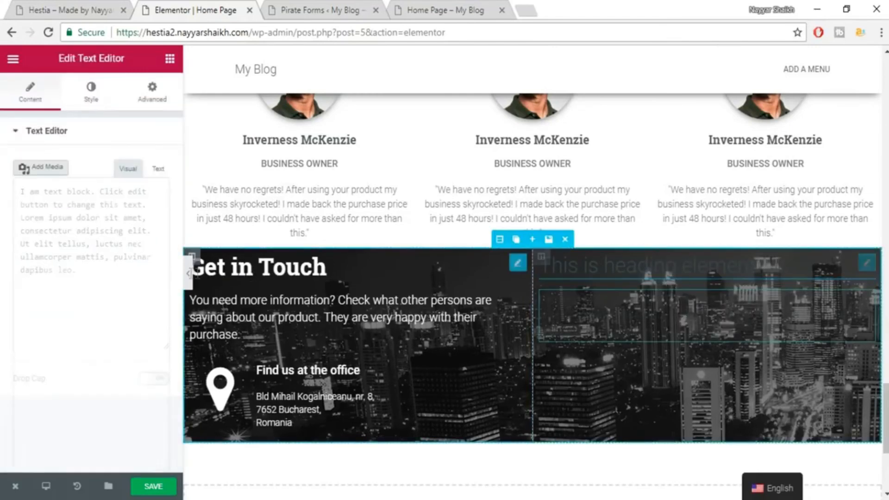
pyautogui.click(158, 169)
pyautogui.click(110, 247)
pyautogui.hotkey('ctrl', 'a')
pyautogui.hotkey('ctrl', 'v')
pyautogui.click(163, 485)
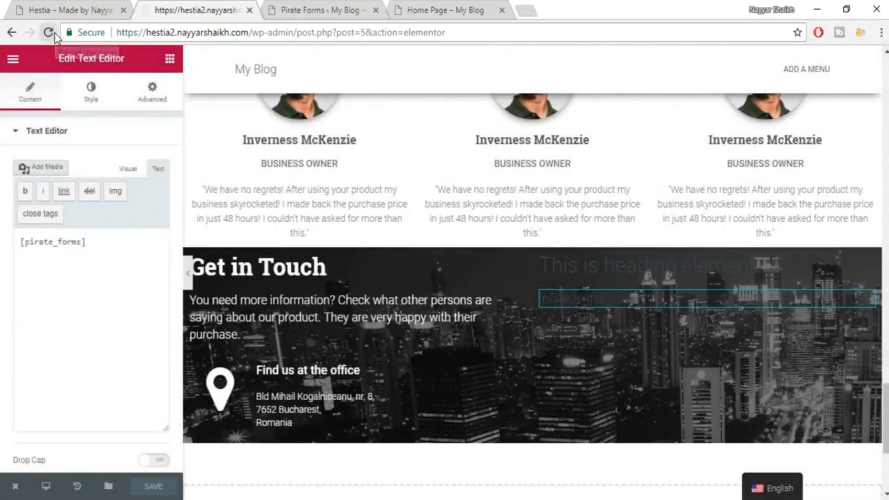
pyautogui.click(50, 32)
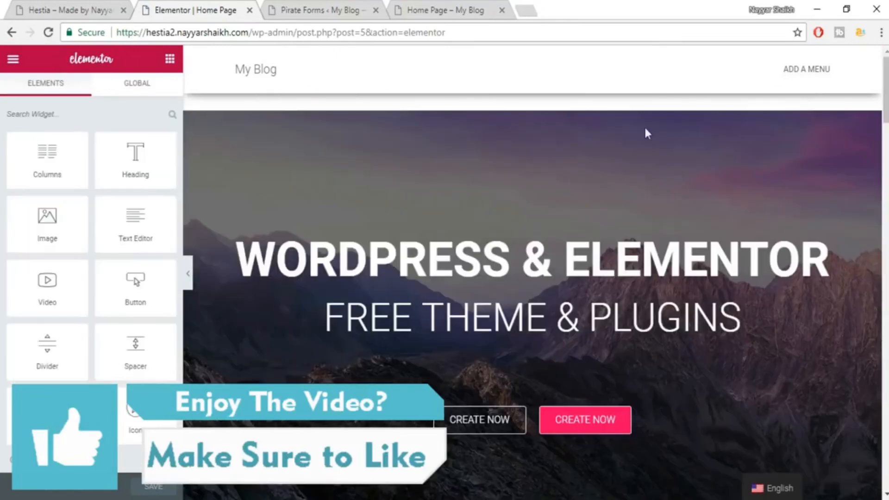
pyautogui.moveTo(886, 90); pyautogui.dragTo(885, 414)
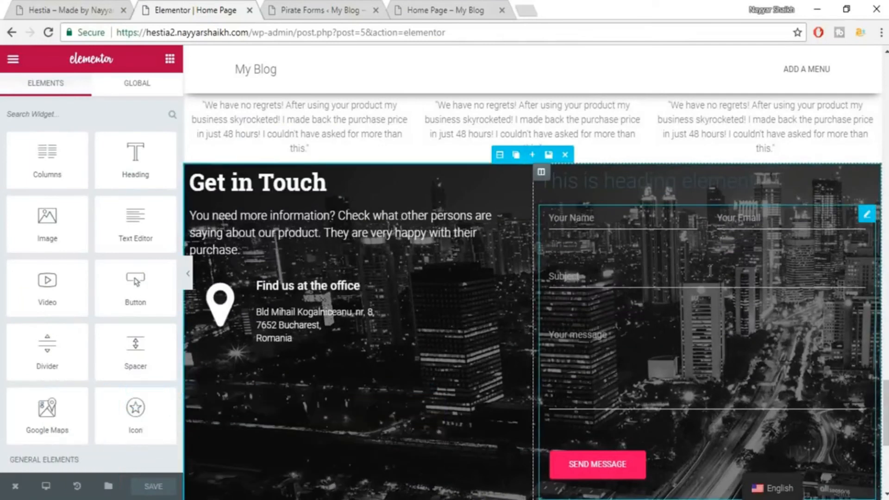
# Retitle the right-column heading to CONTACT US and centre-align it
pyautogui.click(705, 184)
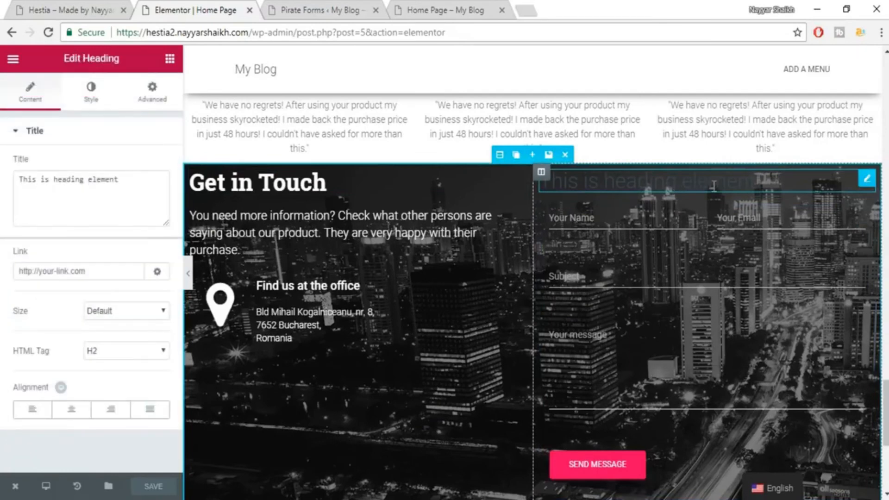
pyautogui.click(84, 5)
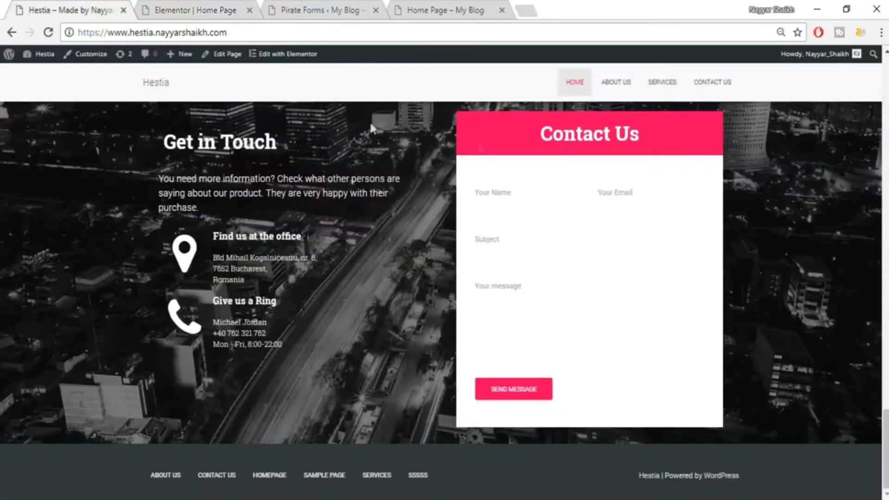
pyautogui.click(184, 6)
pyautogui.tripleClick(77, 185)
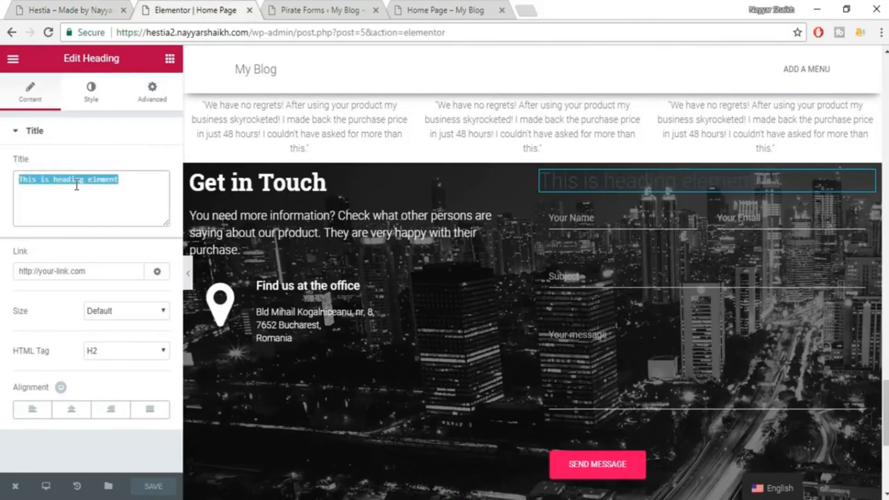
pyautogui.write('CONTACT US')
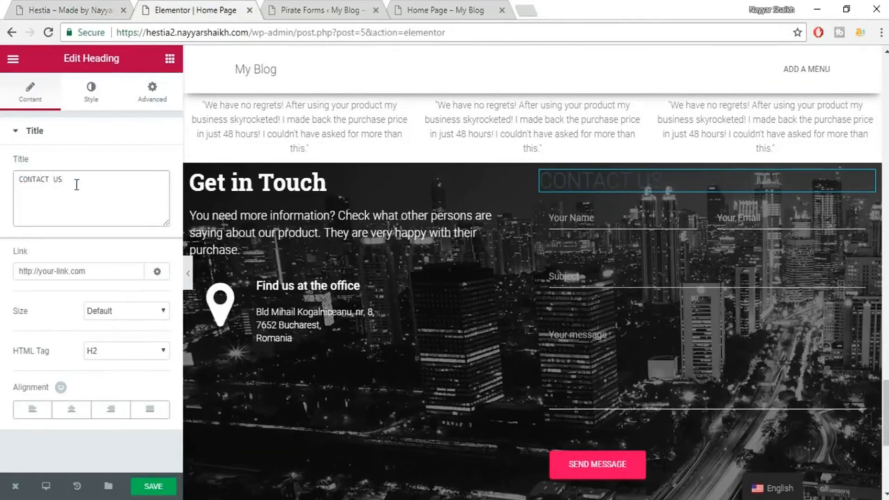
pyautogui.click(71, 419)
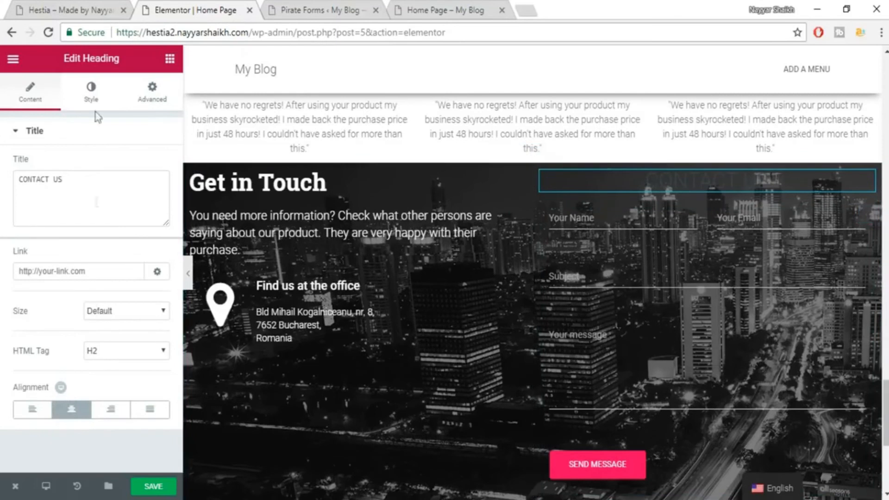
# Make the CONTACT US heading text white
pyautogui.click(96, 94)
pyautogui.click(146, 166)
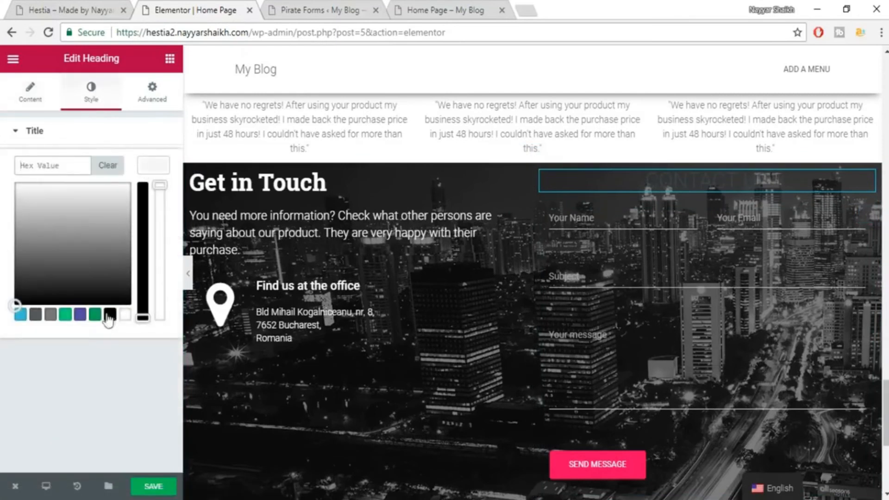
pyautogui.click(125, 316)
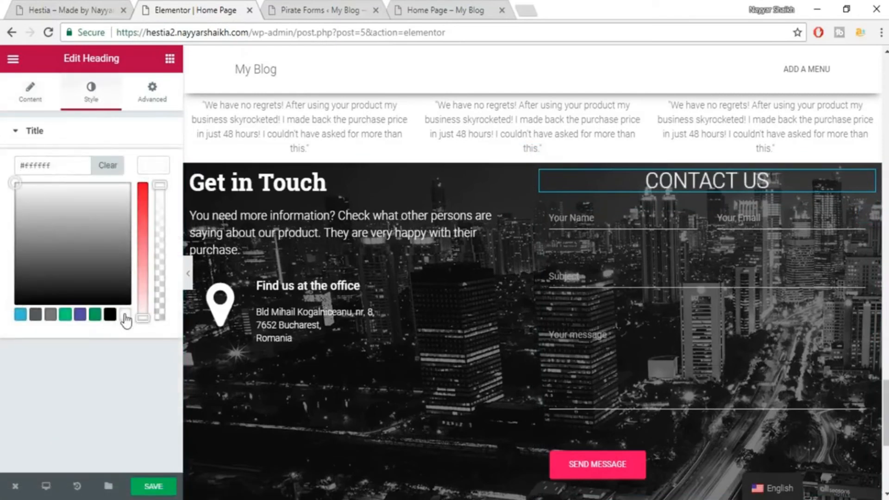
pyautogui.click(141, 162)
# Set the heading's typography to 35px Roboto Slab at weight 600
pyautogui.click(155, 202)
pyautogui.click(144, 254)
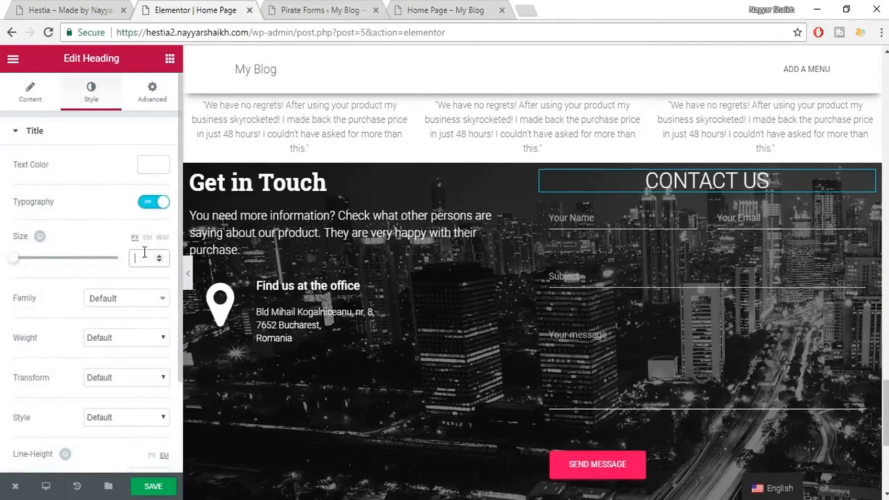
pyautogui.write('35')
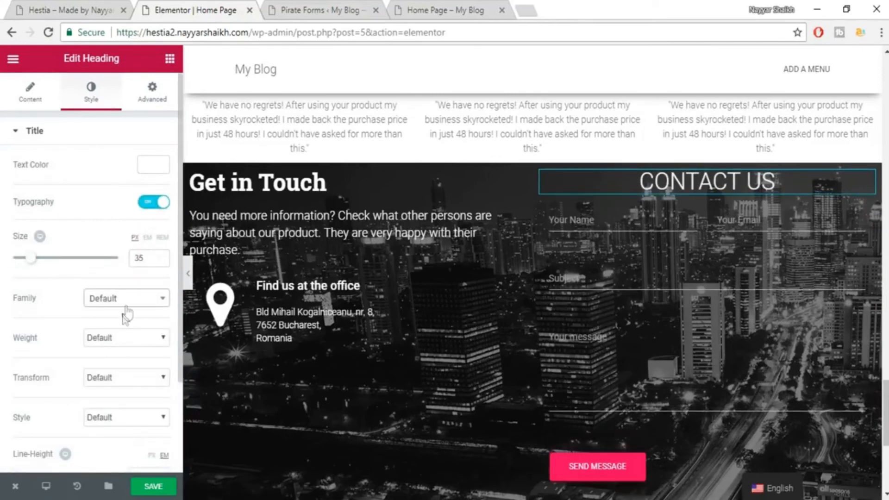
pyautogui.click(128, 305)
pyautogui.write('ROB')
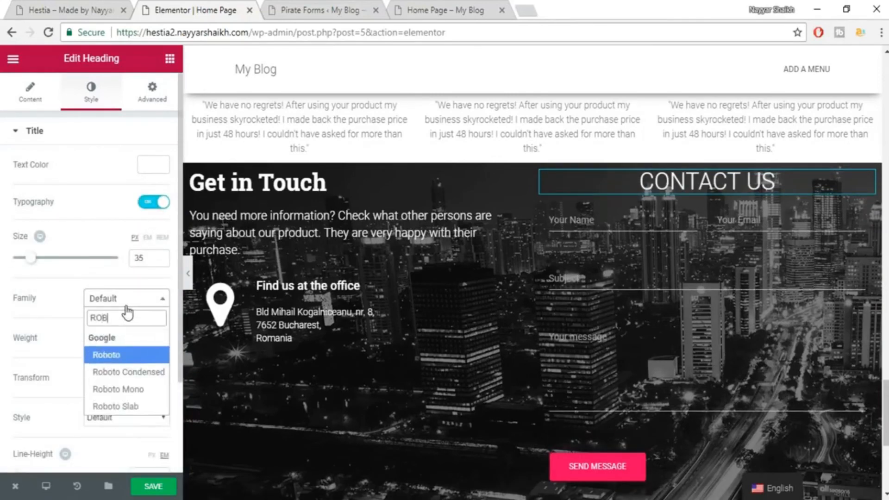
pyautogui.write('OT')
pyautogui.press('Down')
pyautogui.press('Down')
pyautogui.press('Down')
pyautogui.press('Return')
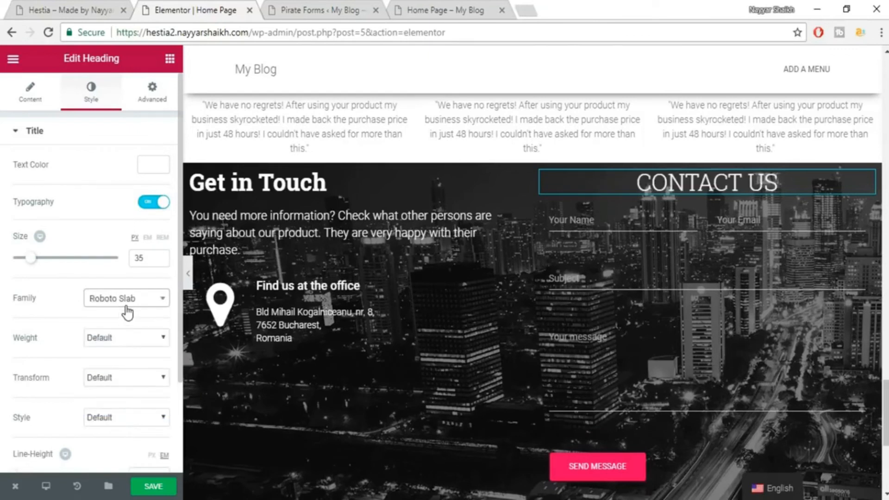
pyautogui.click(128, 339)
pyautogui.click(124, 409)
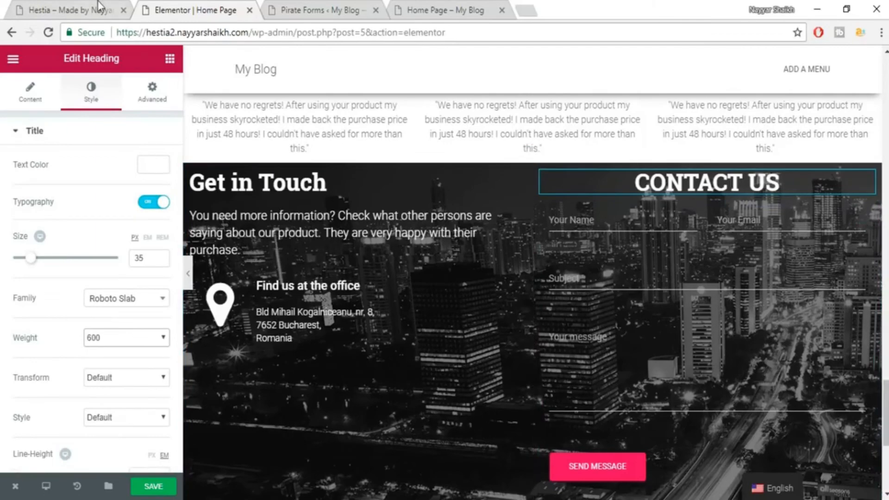
# Check the live Hestia site and Word style notes, then return to the browser
pyautogui.hotkey('ctrl', 'shift', 'Tab')
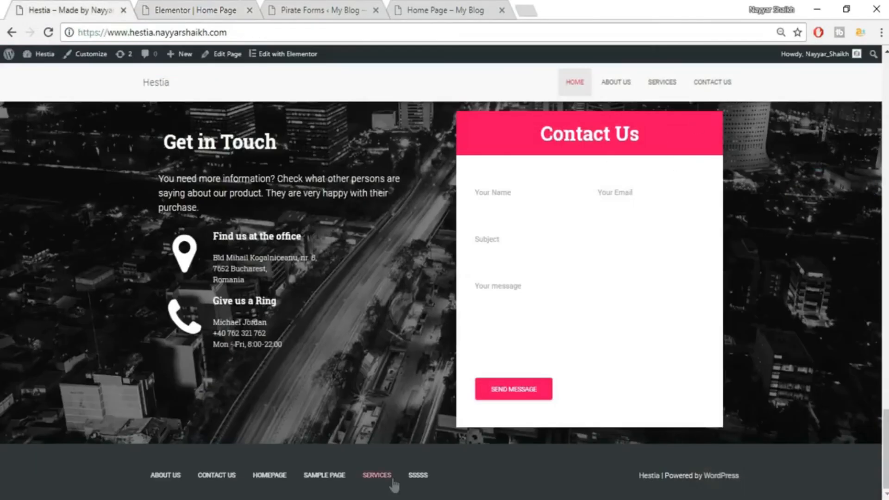
pyautogui.hotkey('alt', 'Tab')
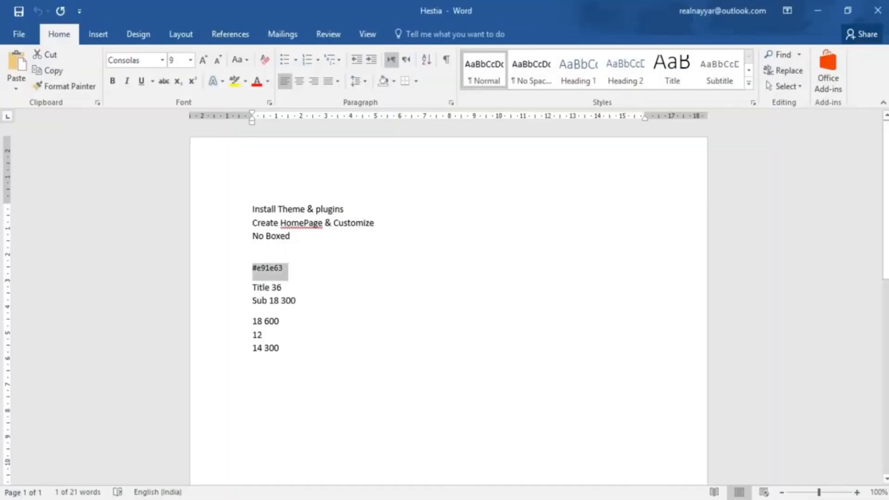
pyautogui.hotkey('alt', 'Tab')
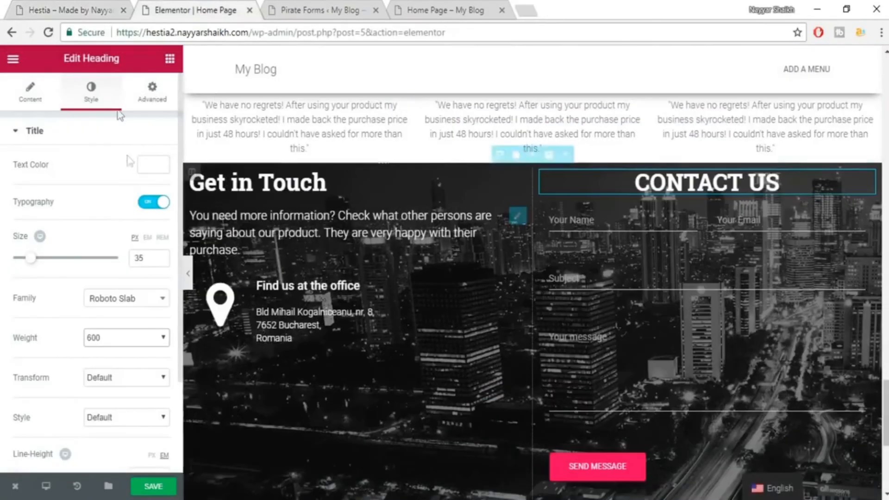
# Give the CONTACT US heading a Classic background with colour #e91e63
pyautogui.click(142, 106)
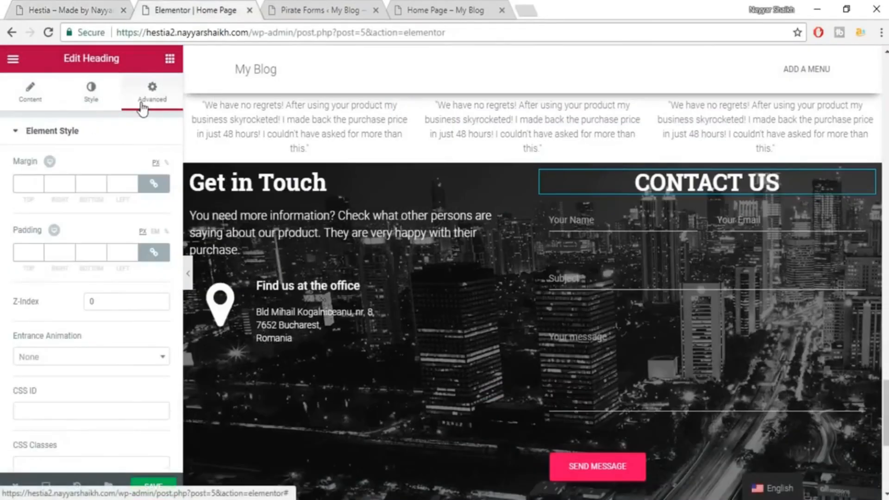
pyautogui.click(98, 99)
pyautogui.scroll(-3, 113, 285)
pyautogui.scroll(3, 123, 339)
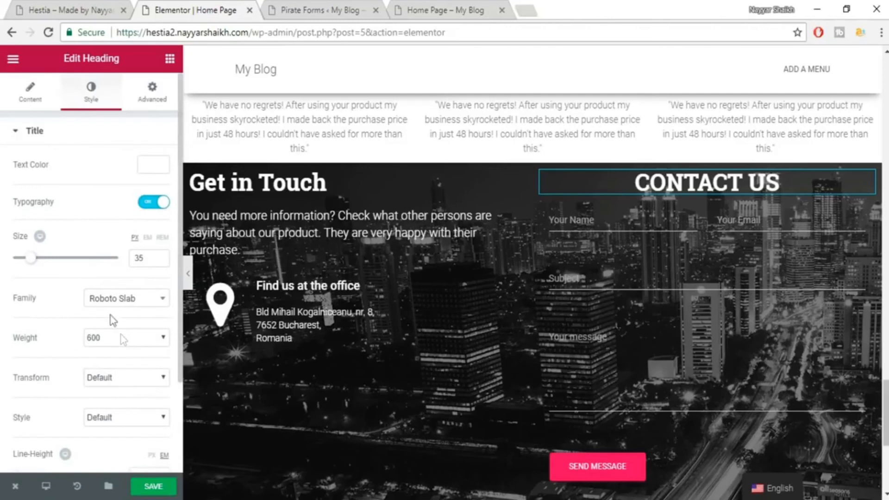
pyautogui.click(141, 108)
pyautogui.scroll(-3, 125, 209)
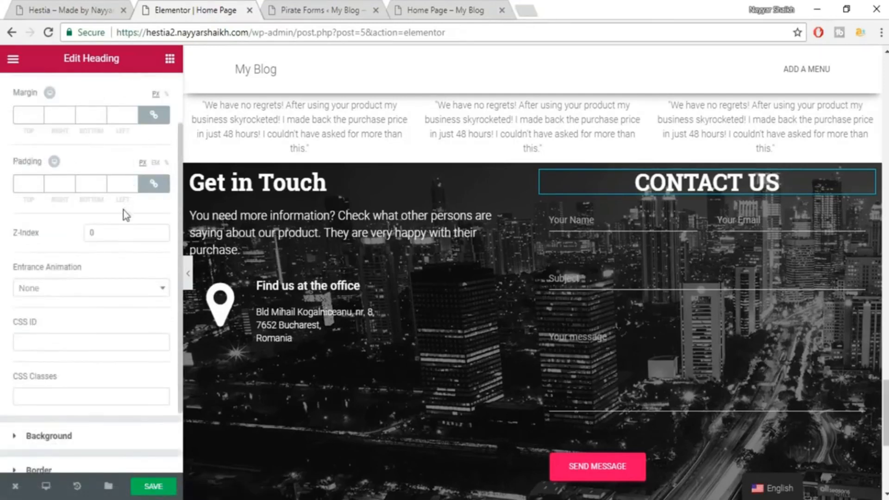
pyautogui.click(63, 356)
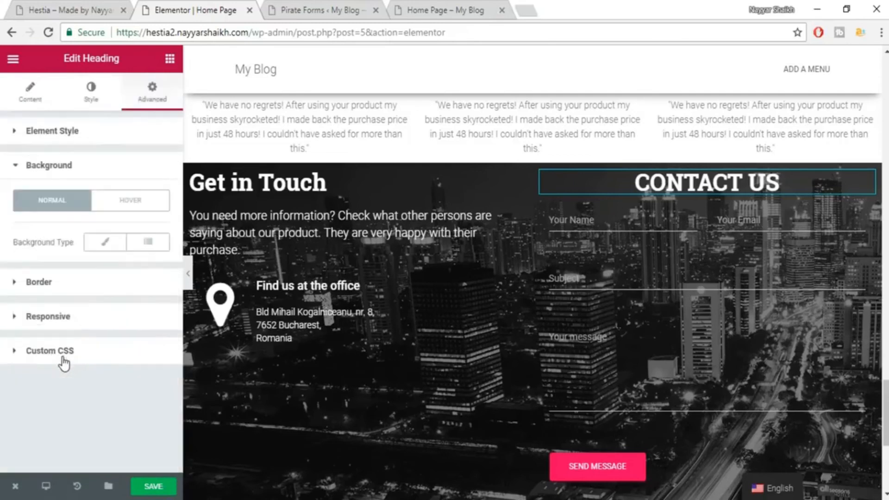
pyautogui.click(101, 243)
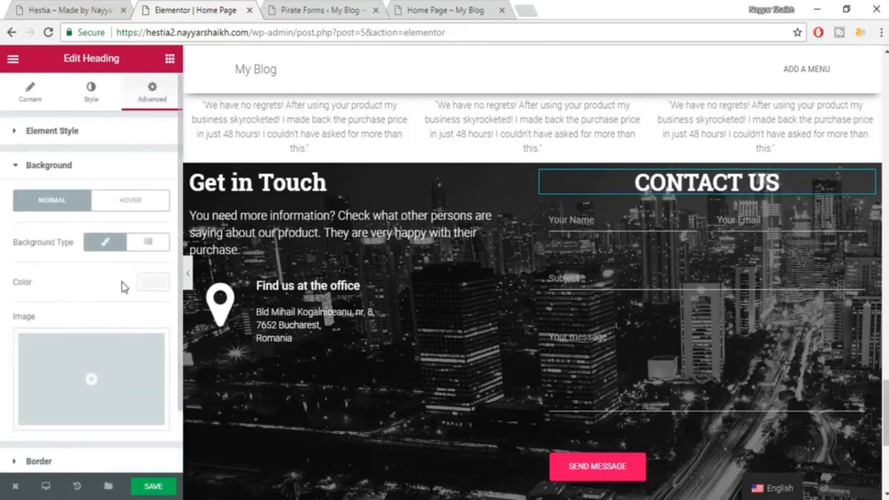
pyautogui.click(152, 283)
pyautogui.write('#e91e63')
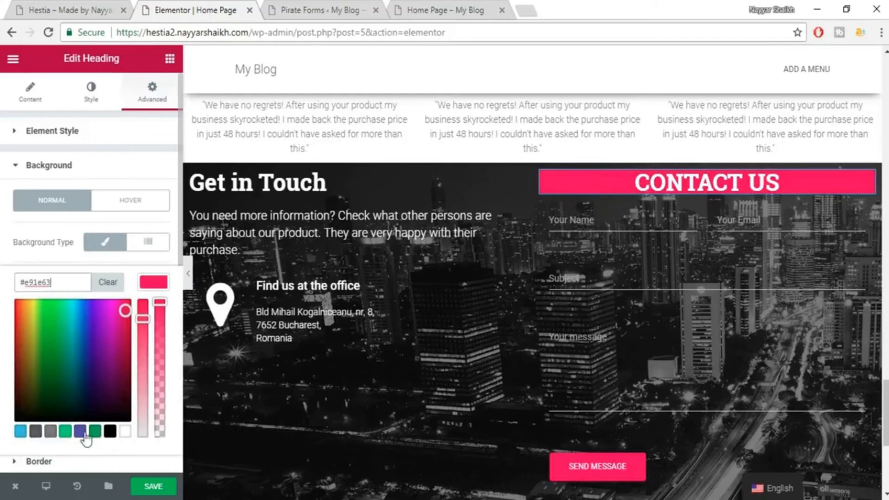
# Confirm the pink solid background is on and save the page
pyautogui.click(105, 245)
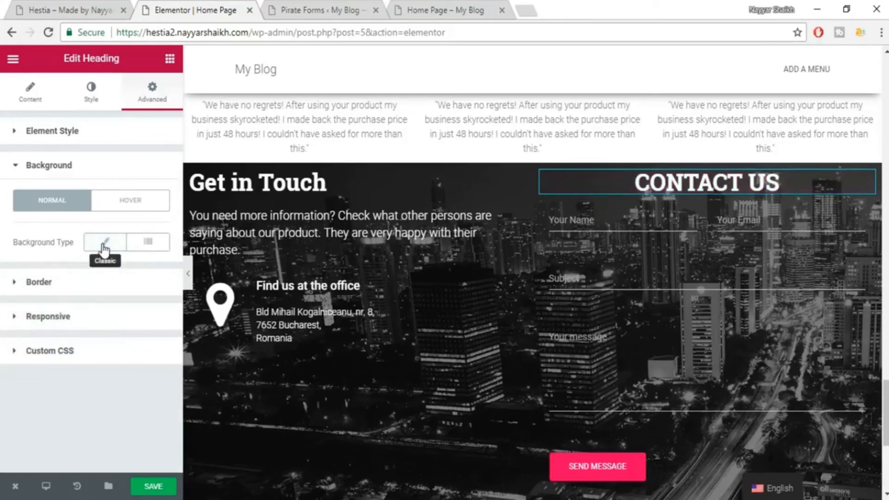
pyautogui.click(104, 245)
pyautogui.click(165, 485)
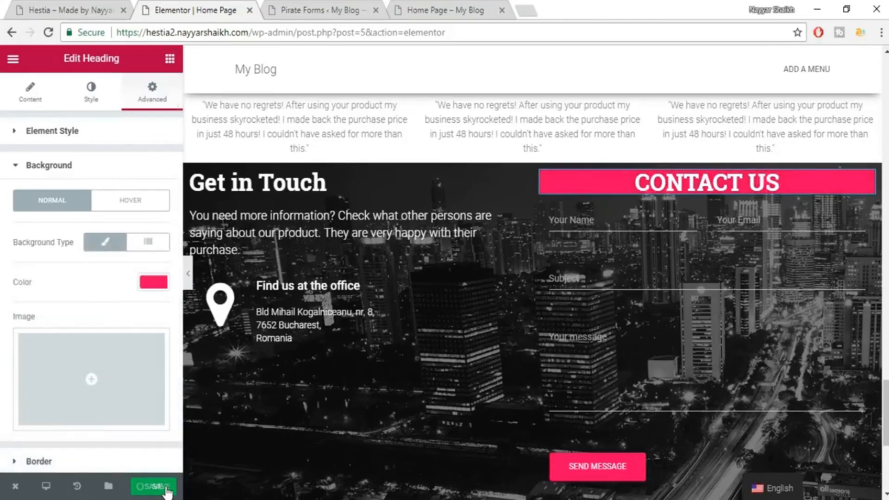
pyautogui.click(153, 282)
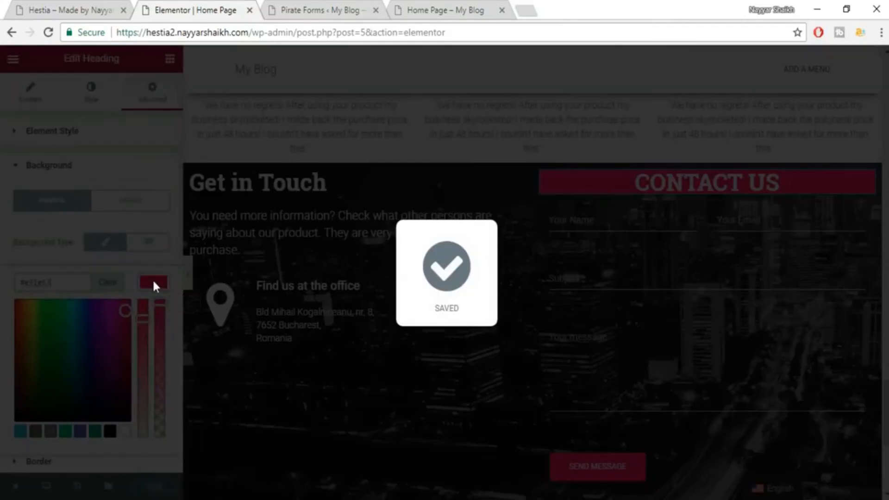
pyautogui.click(162, 211)
pyautogui.scroll(-2, 165, 278)
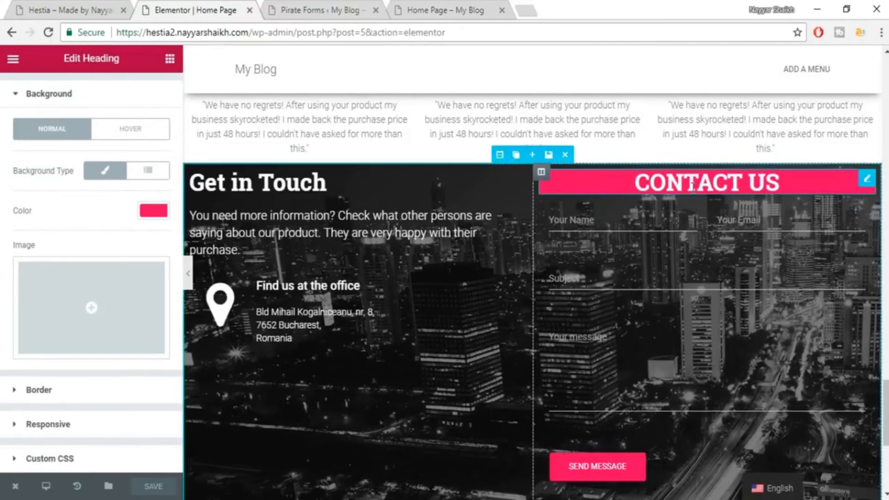
# Compare the contact section on the live site with the editor
pyautogui.scroll(1, 703, 187)
pyautogui.scroll(3, 713, 231)
pyautogui.scroll(-3, 713, 231)
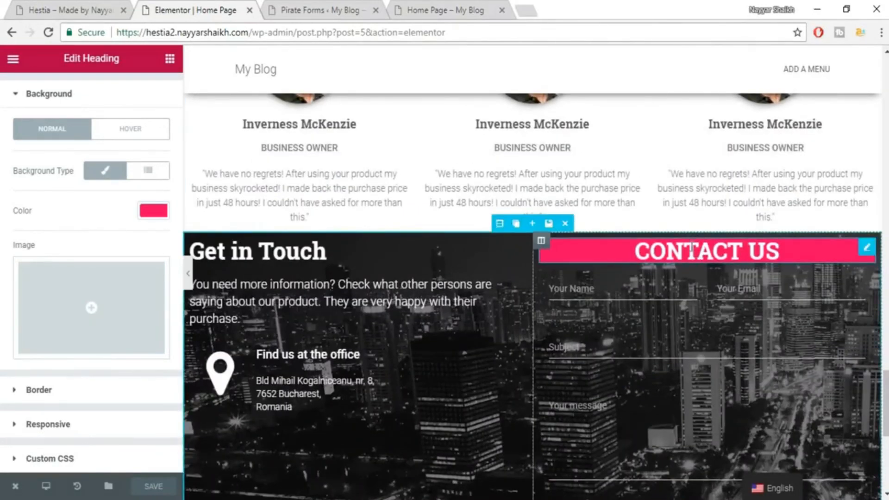
pyautogui.click(111, 7)
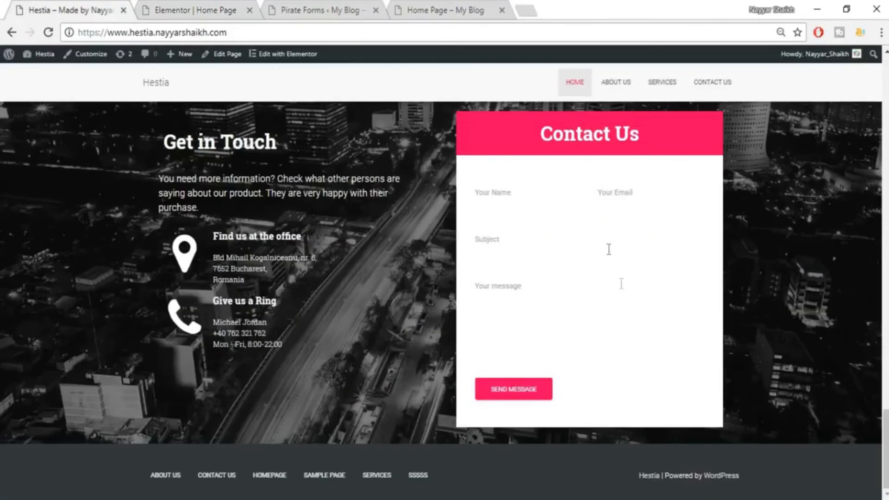
pyautogui.click(159, 7)
pyautogui.scroll(2, 99, 163)
# Unlink the heading's padding and set top to 10 px and bottom to 20 px
pyautogui.click(76, 135)
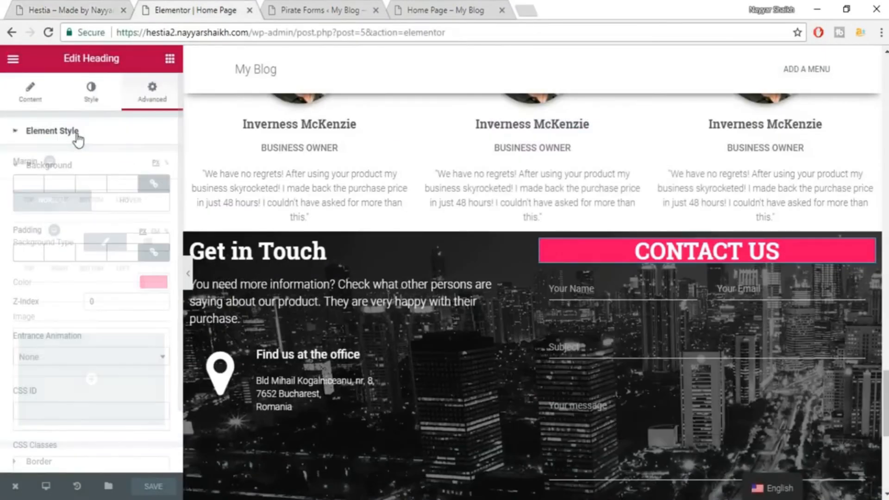
pyautogui.click(153, 254)
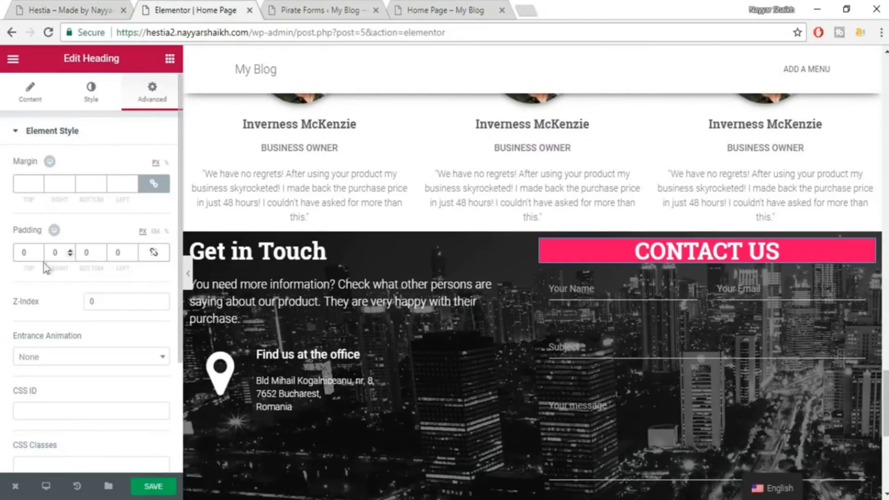
pyautogui.write('10')
pyautogui.click(118, 252)
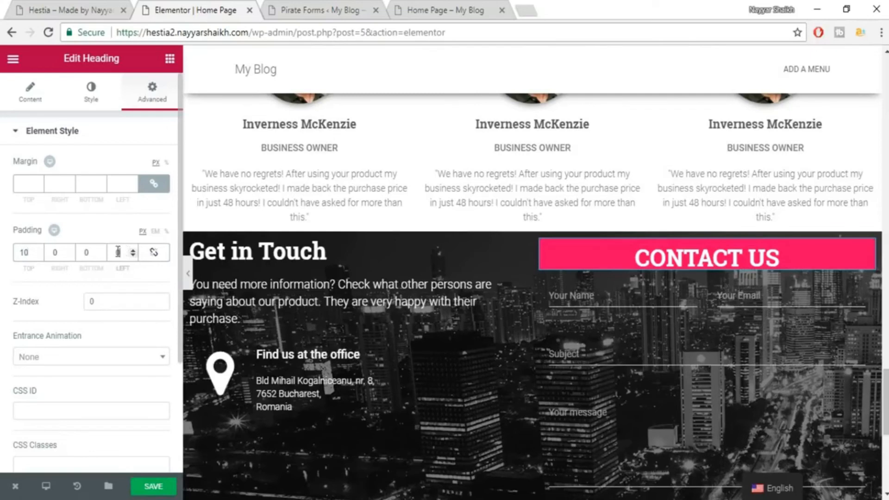
pyautogui.click(89, 249)
pyautogui.write('10')
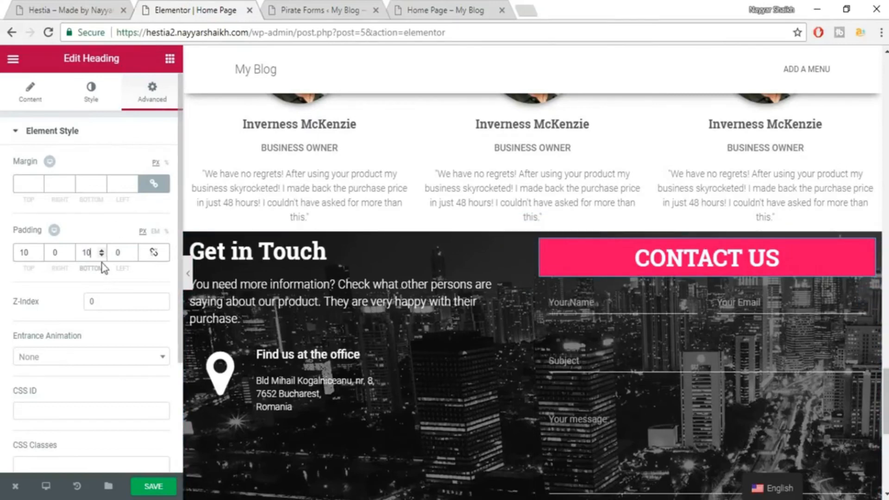
pyautogui.write('20')
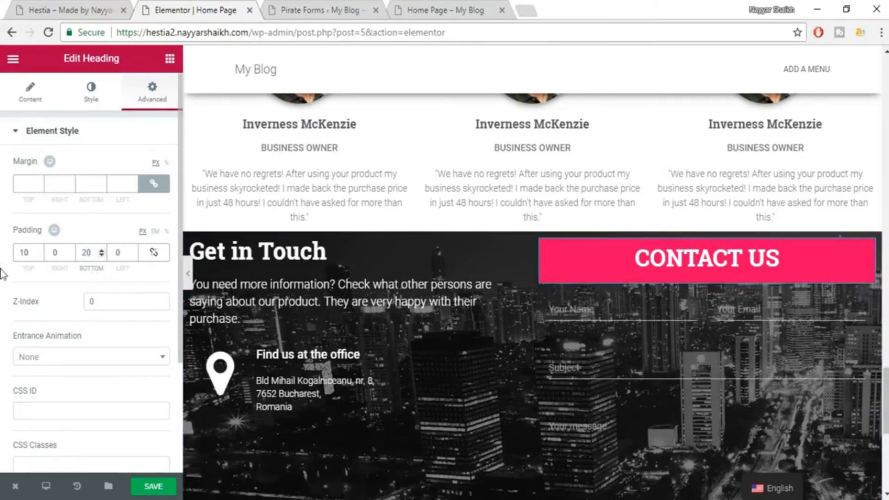
pyautogui.write('20')
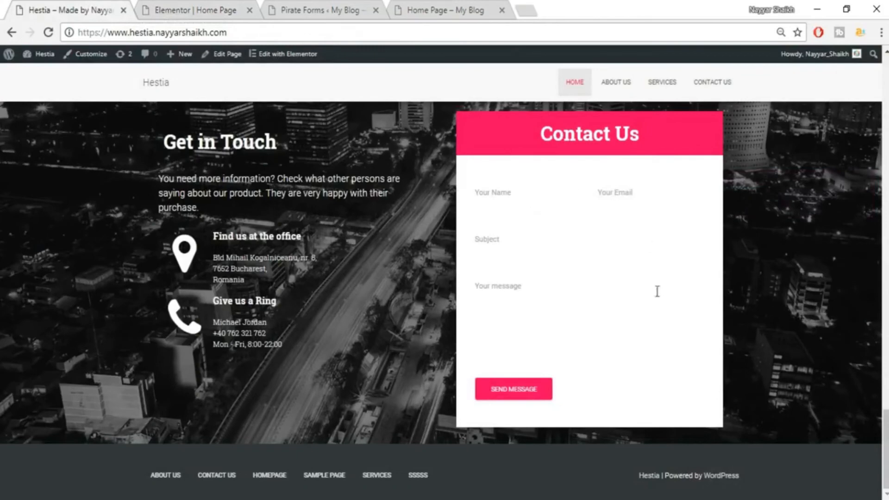
pyautogui.click(500, 192)
pyautogui.click(593, 205)
pyautogui.click(199, 9)
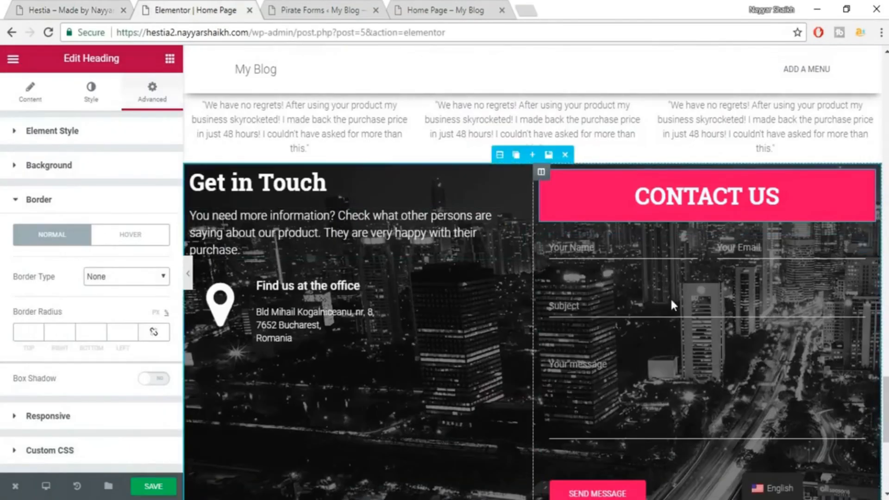
# Select the [pirate_forms] shortcode block and view its content as plain text
pyautogui.click(704, 308)
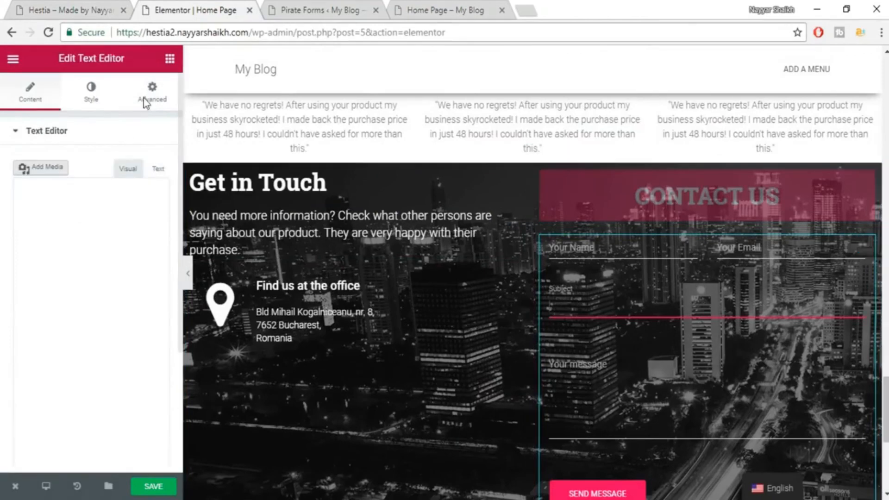
pyautogui.click(91, 100)
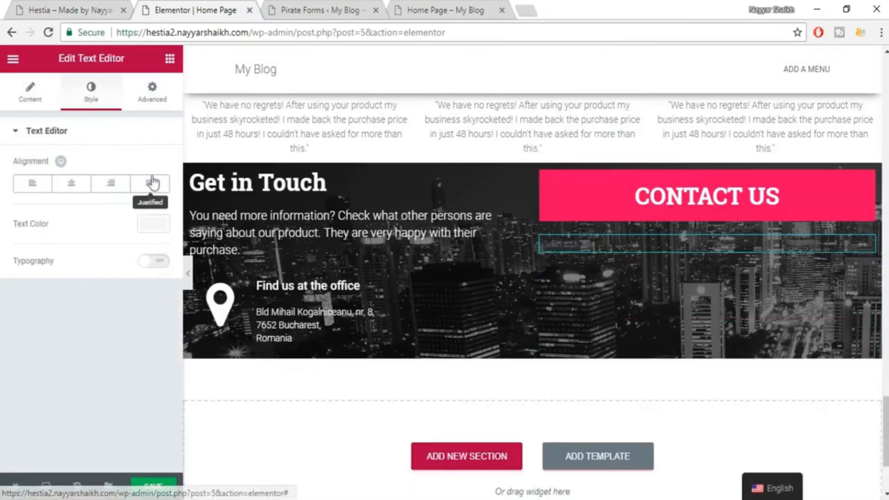
pyautogui.click(28, 97)
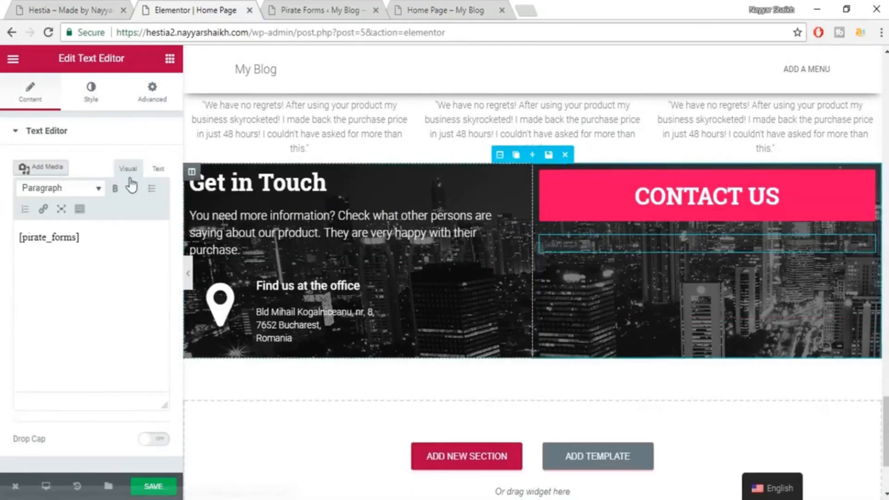
pyautogui.click(158, 169)
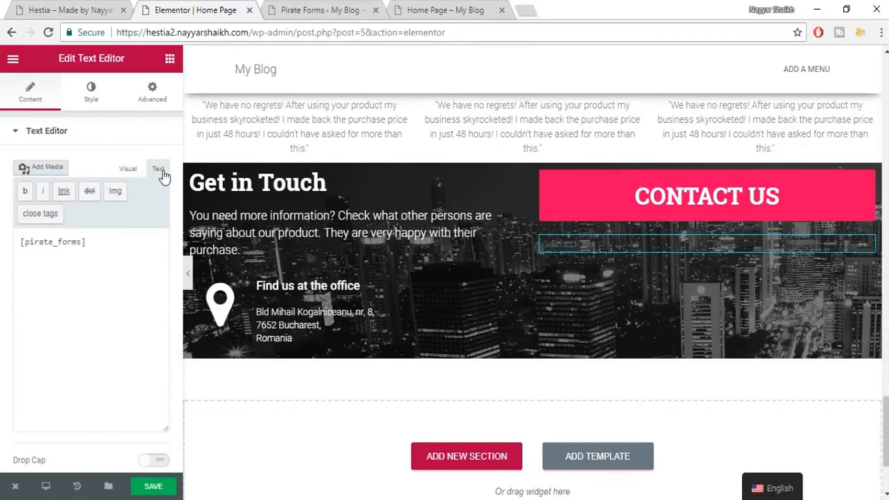
pyautogui.click(91, 92)
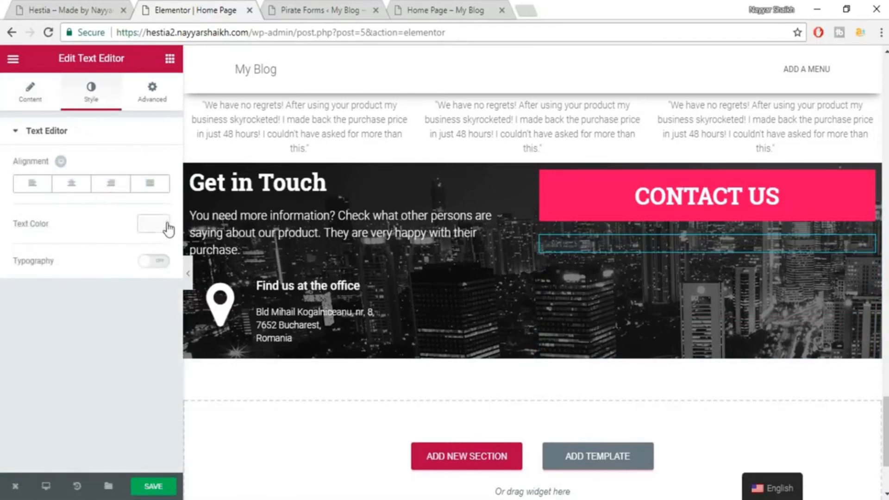
# Give the form block a Classic background using the white #ffffff preset
pyautogui.click(154, 97)
pyautogui.scroll(-3, 88, 300)
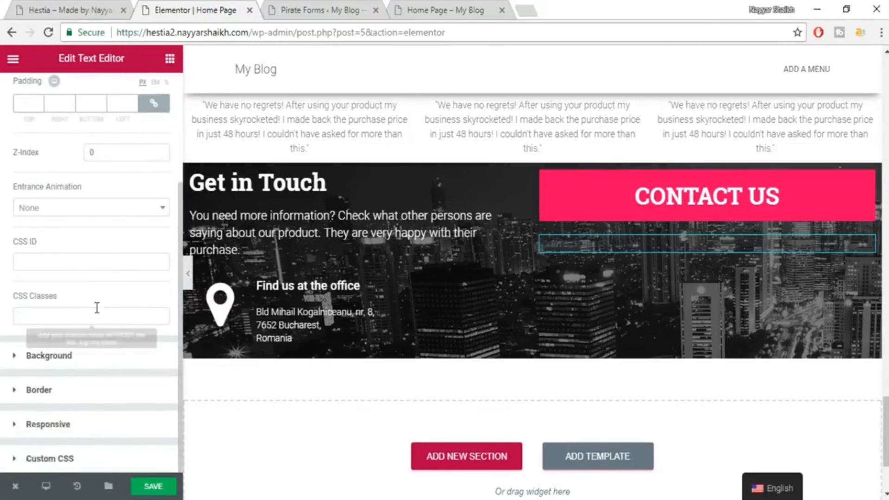
pyautogui.click(94, 357)
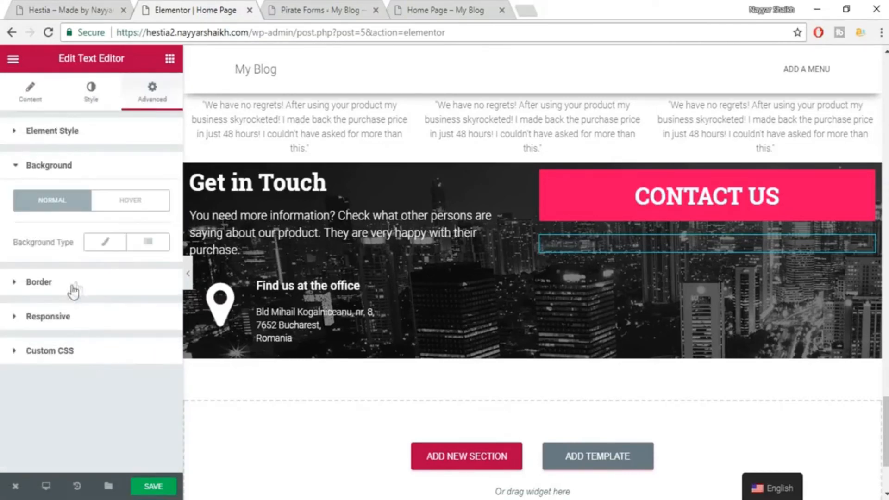
pyautogui.click(101, 250)
pyautogui.click(156, 286)
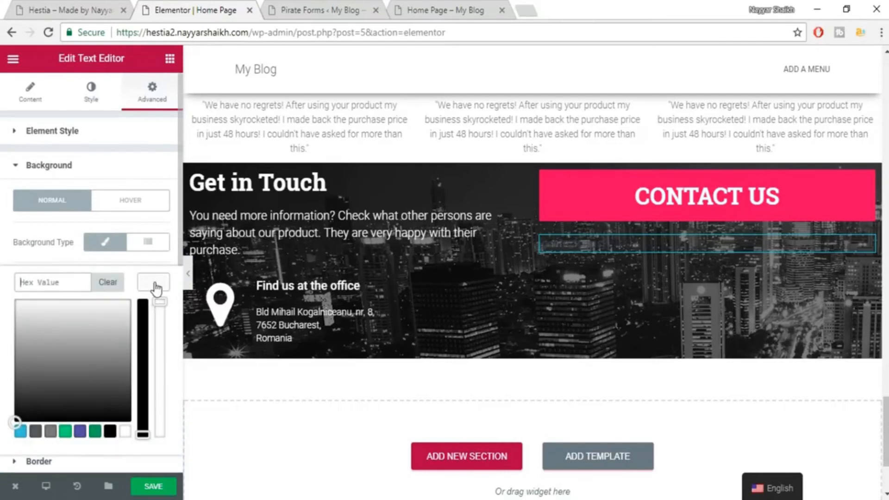
pyautogui.click(126, 432)
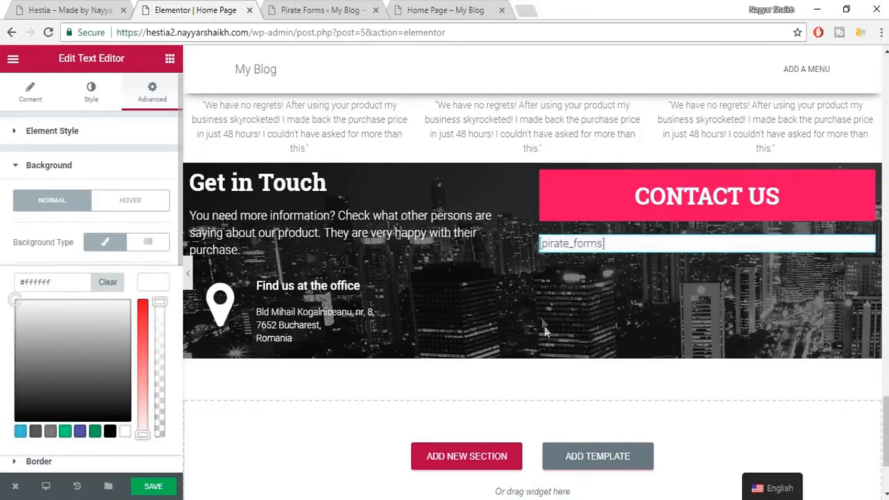
# Show the shortcode as plain text and compare it with the live home page
pyautogui.click(30, 91)
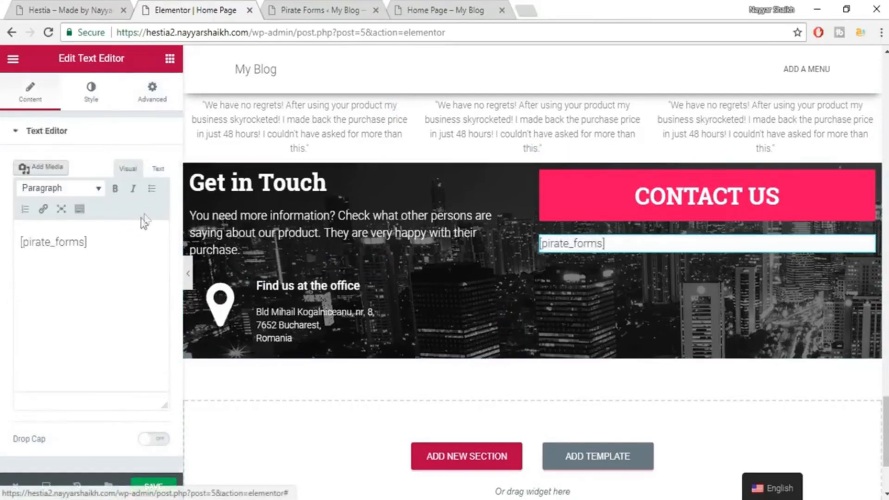
pyautogui.click(157, 169)
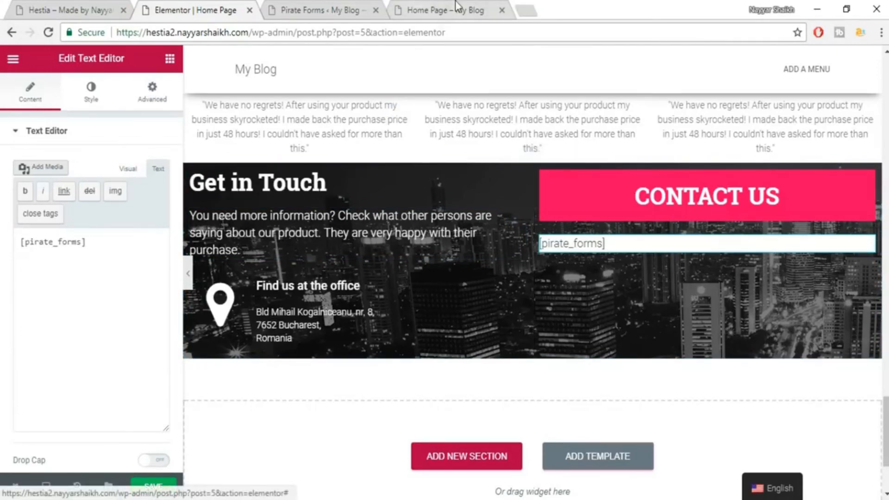
pyautogui.click(456, 7)
pyautogui.click(174, 6)
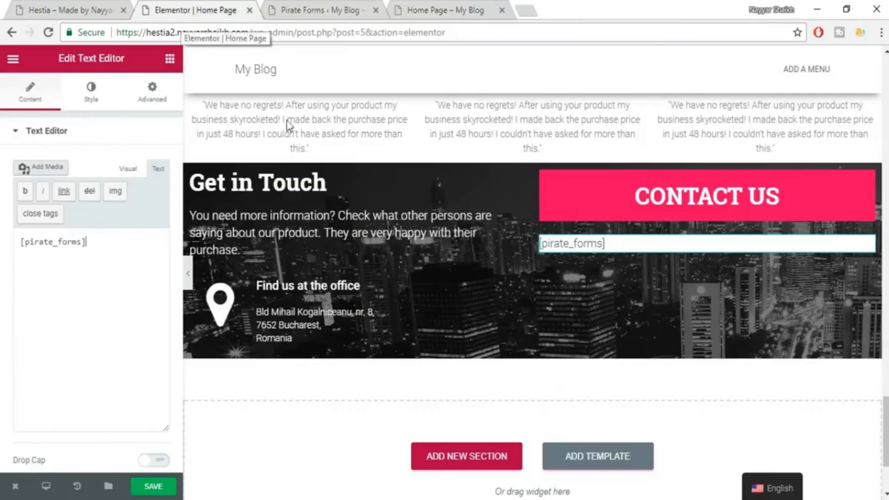
# Set the form block's linked padding to 20 px and save the page
pyautogui.click(150, 95)
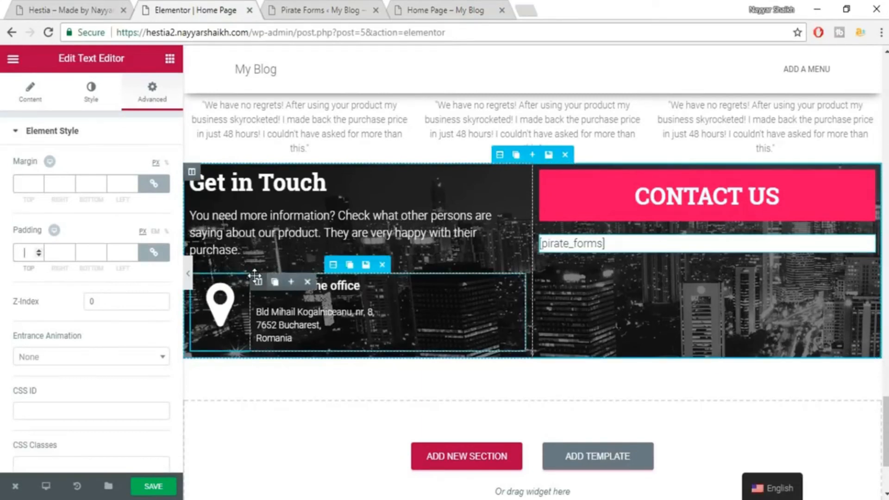
pyautogui.write('20')
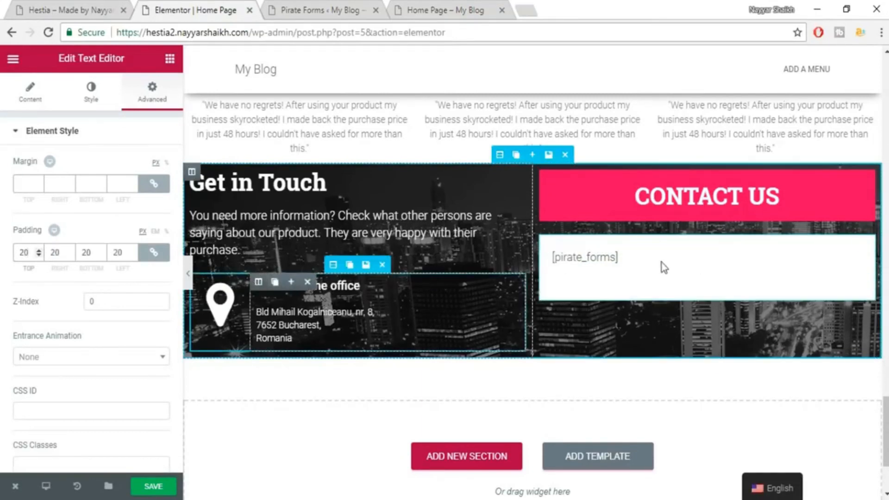
pyautogui.click(159, 491)
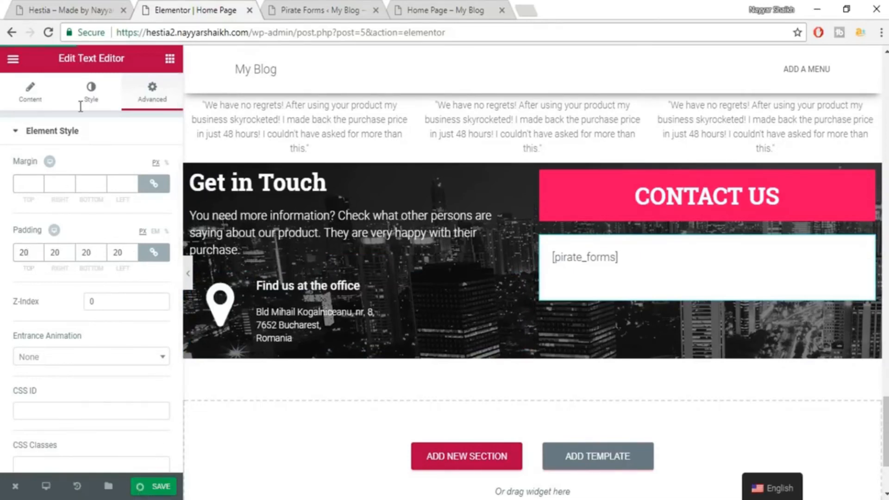
pyautogui.click(57, 8)
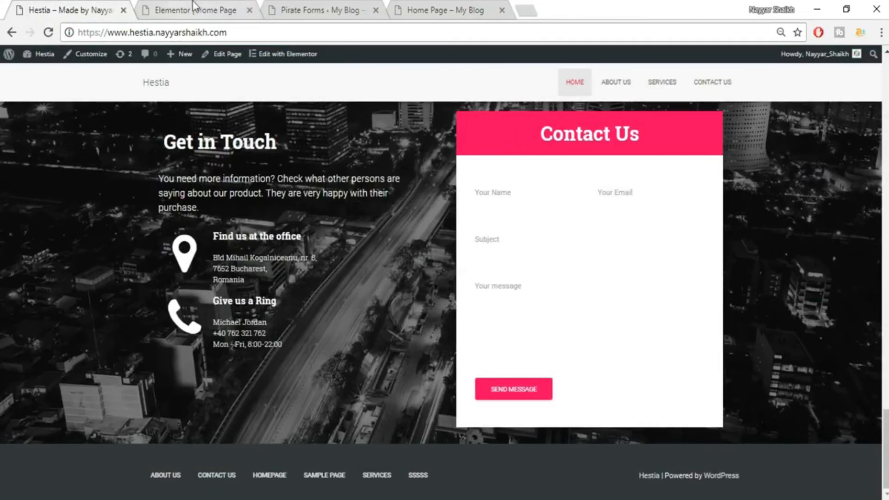
# Switch from the live Hestia page back to the Elementor | Home Page editor
pyautogui.click(204, 11)
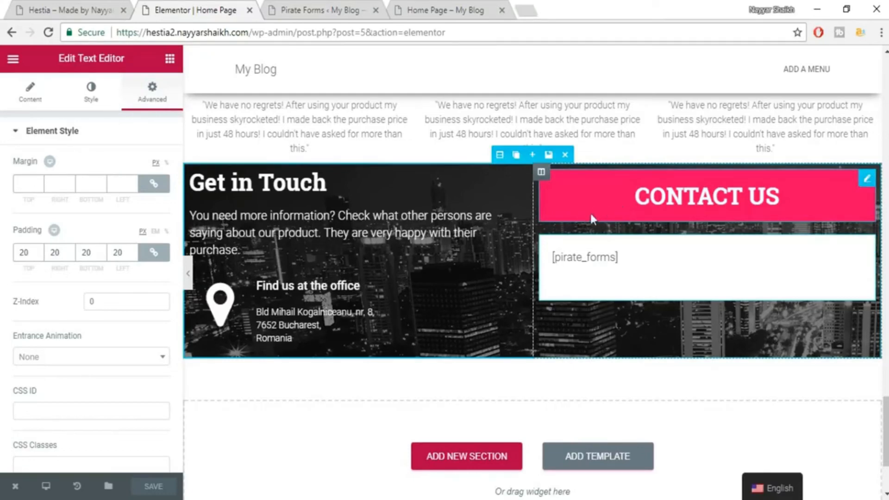
# Unlink the CONTACT US heading's margin and set its bottom margin to -20 px
pyautogui.click(612, 195)
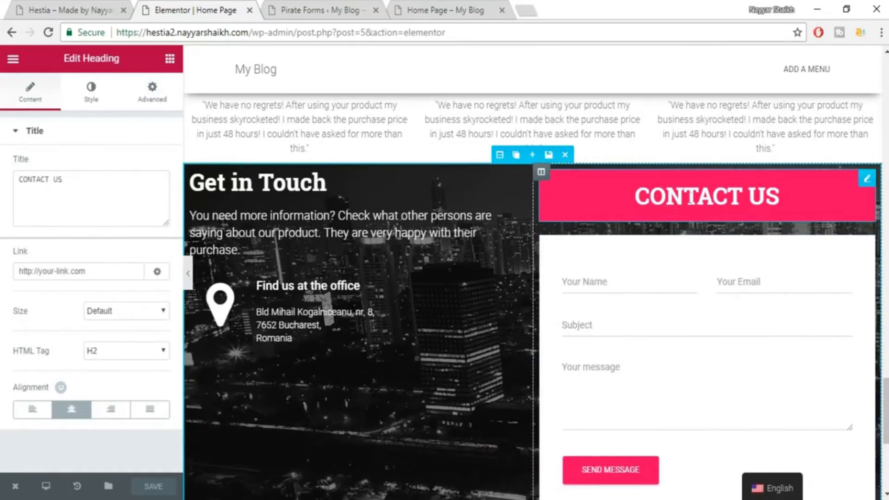
pyautogui.scroll(-2, 689, 267)
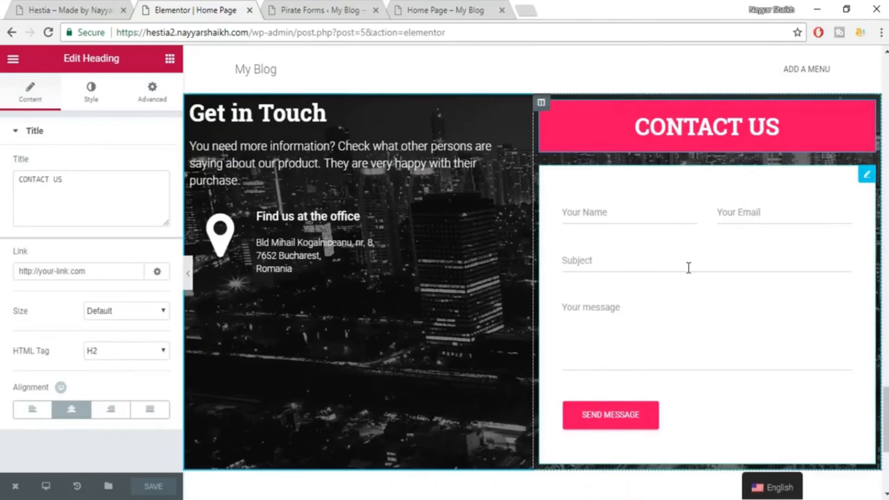
pyautogui.scroll(2, 700, 347)
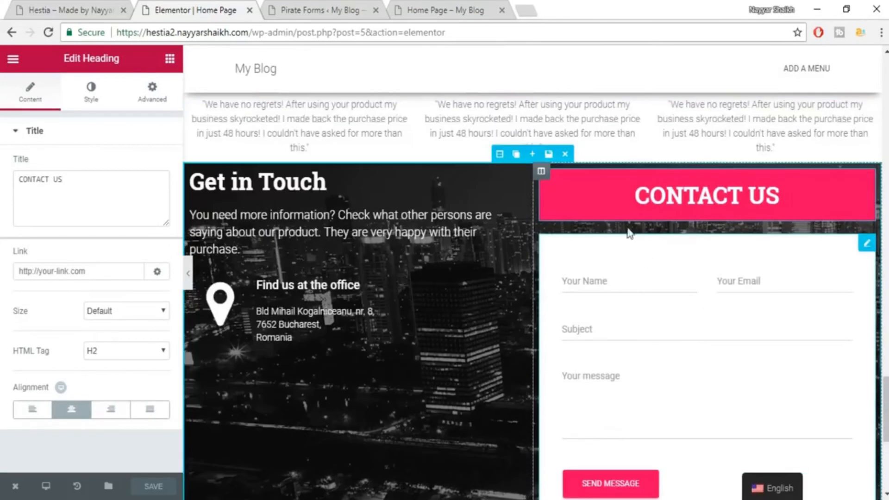
pyautogui.click(152, 93)
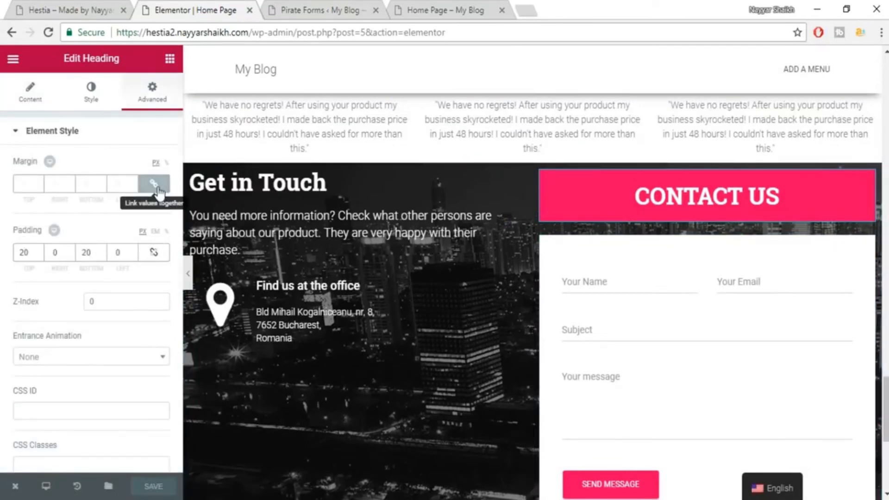
pyautogui.click(156, 188)
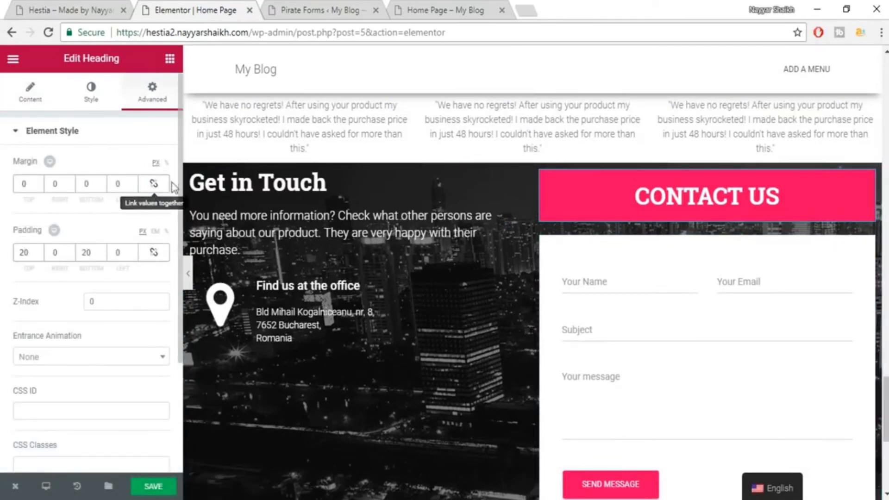
pyautogui.doubleClick(90, 183)
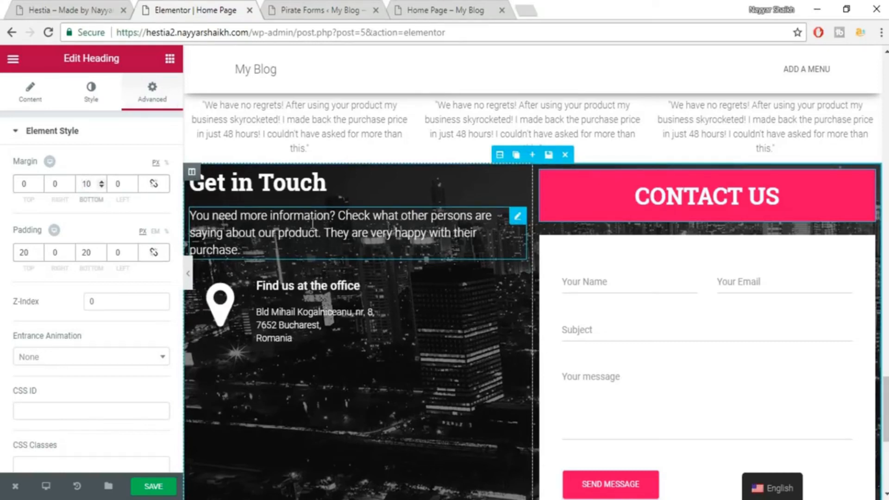
pyautogui.write('-')
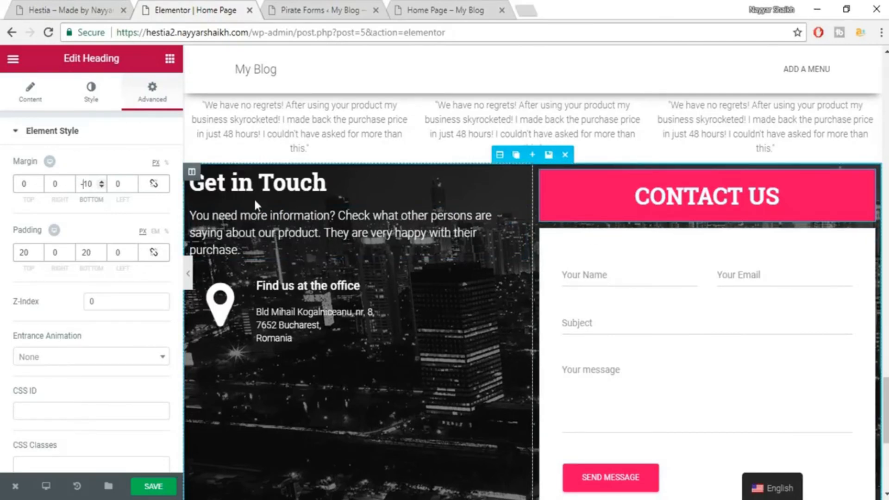
pyautogui.press('Delete')
pyautogui.write('2')
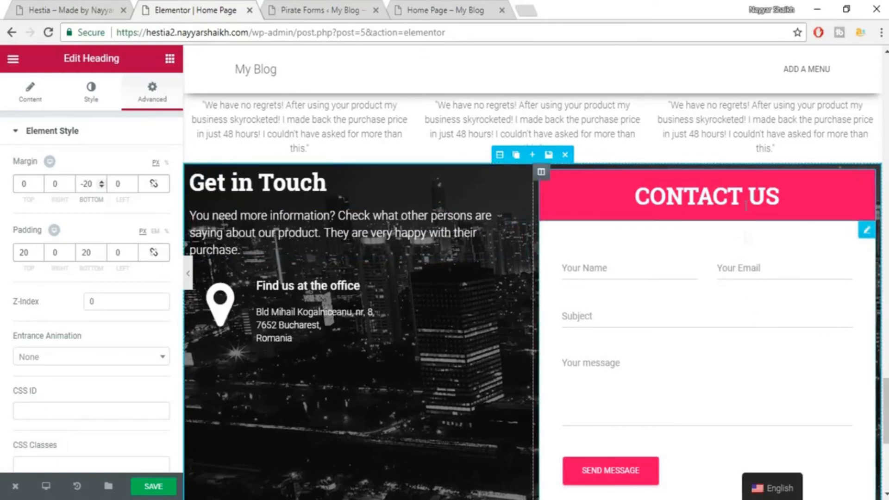
pyautogui.scroll(-4, 760, 292)
pyautogui.scroll(6, 761, 322)
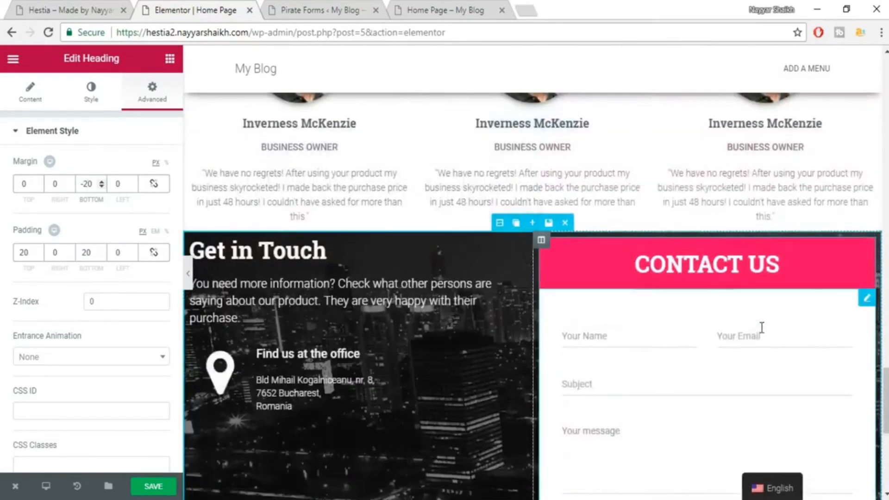
pyautogui.scroll(3, 761, 327)
pyautogui.scroll(-4, 762, 301)
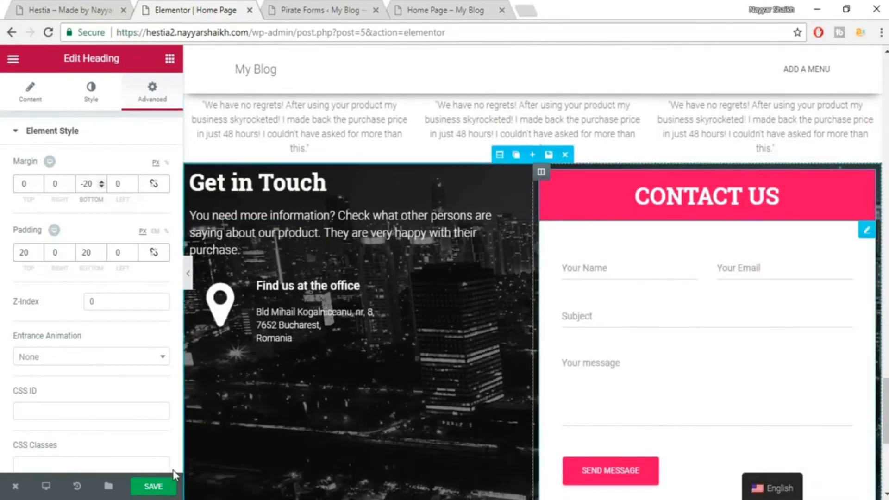
pyautogui.scroll(-5, 628, 214)
pyautogui.scroll(4, 632, 304)
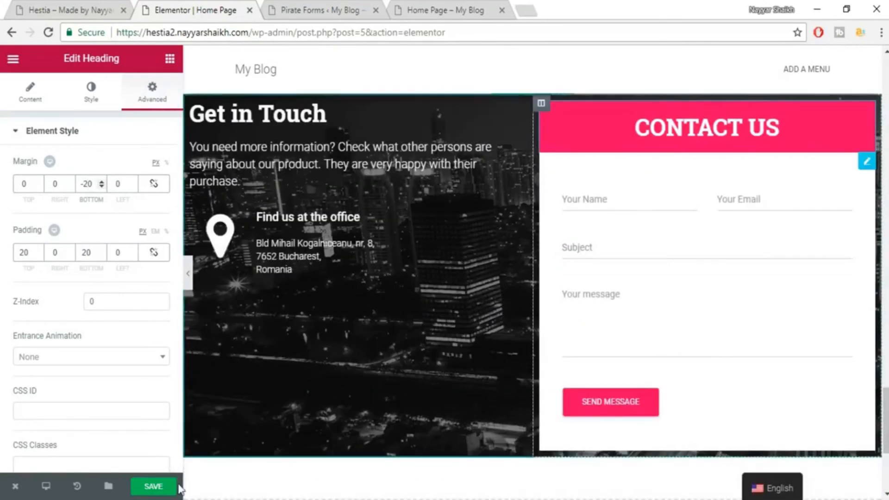
# Save the page and check the heading against the live site
pyautogui.click(174, 486)
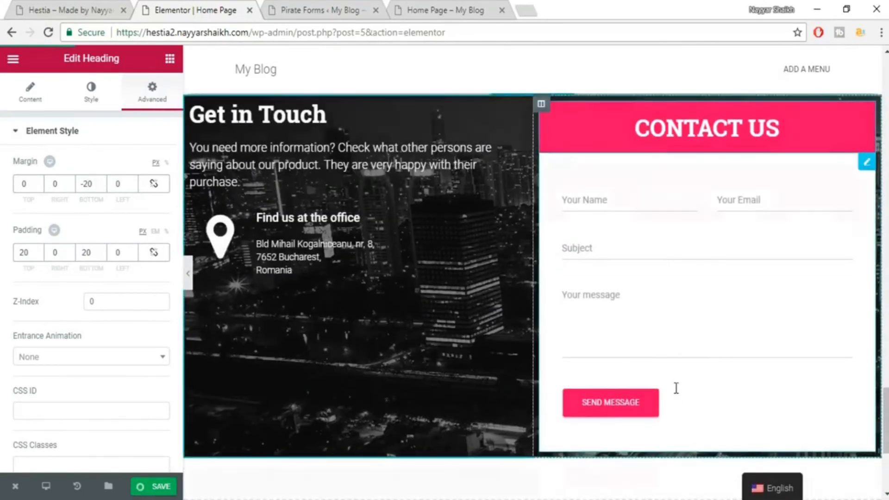
pyautogui.scroll(5, 676, 388)
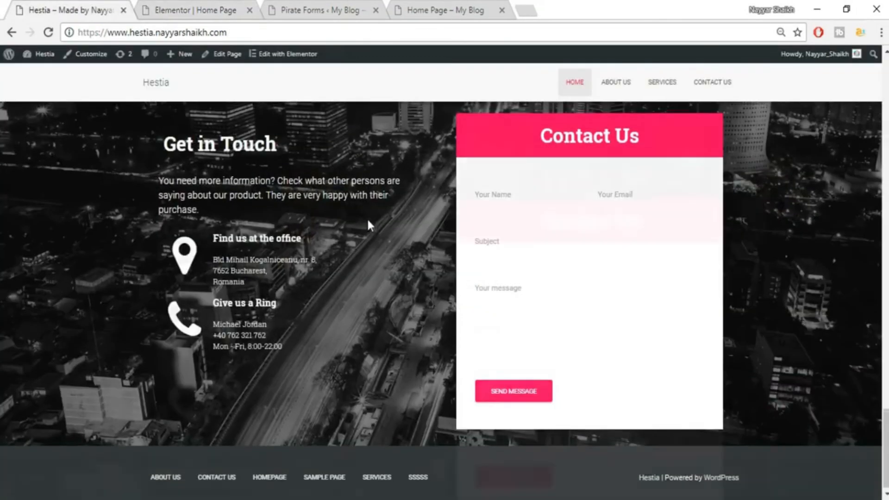
pyautogui.scroll(5, 369, 226)
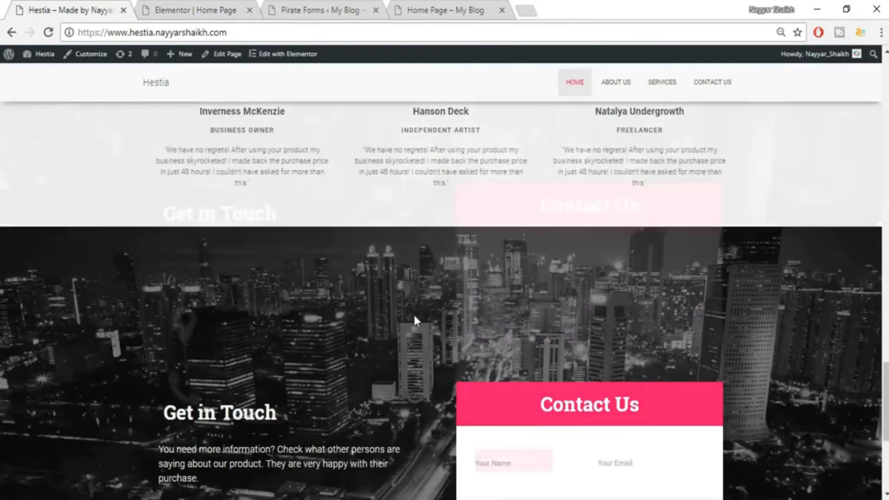
pyautogui.scroll(-5, 415, 317)
pyautogui.click(172, 9)
pyautogui.scroll(-2, 509, 259)
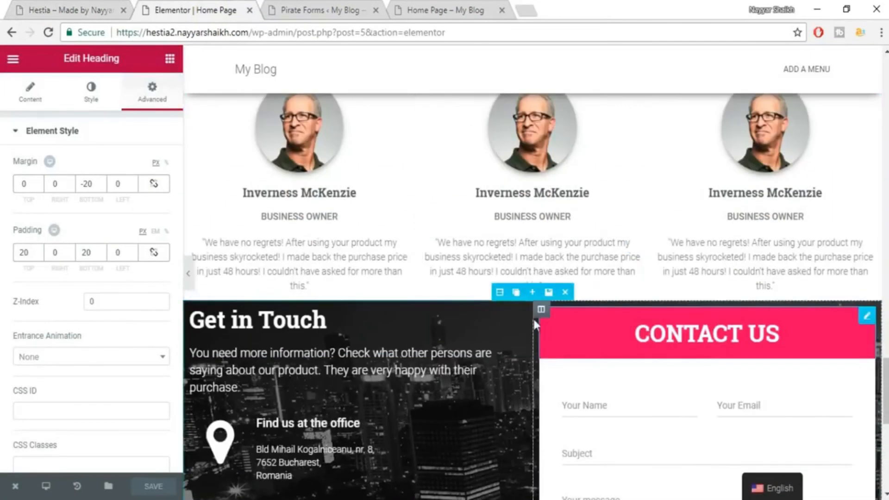
# Give the Get in Touch section 80 px top and bottom padding, then save and view it live
pyautogui.click(499, 292)
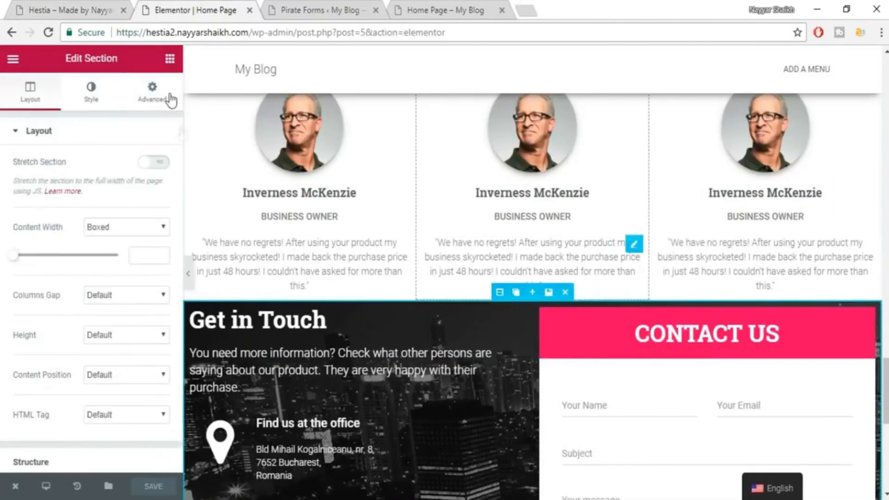
pyautogui.click(153, 92)
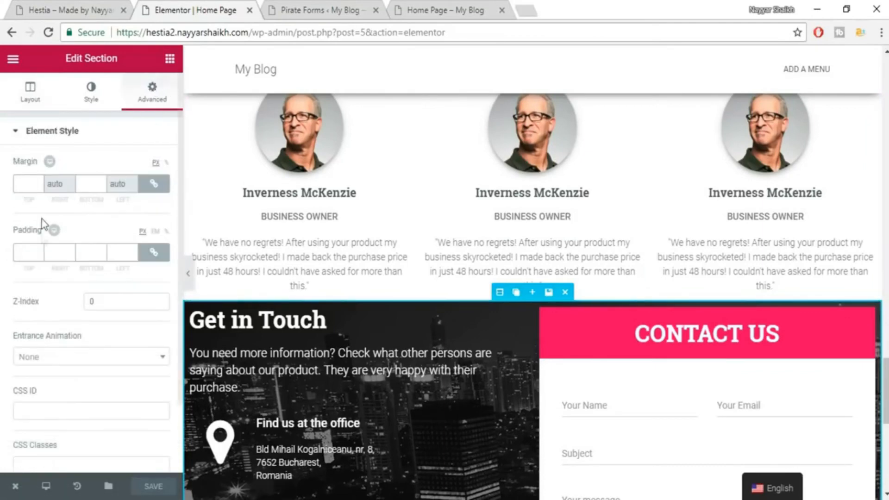
pyautogui.click(157, 254)
pyautogui.write('80')
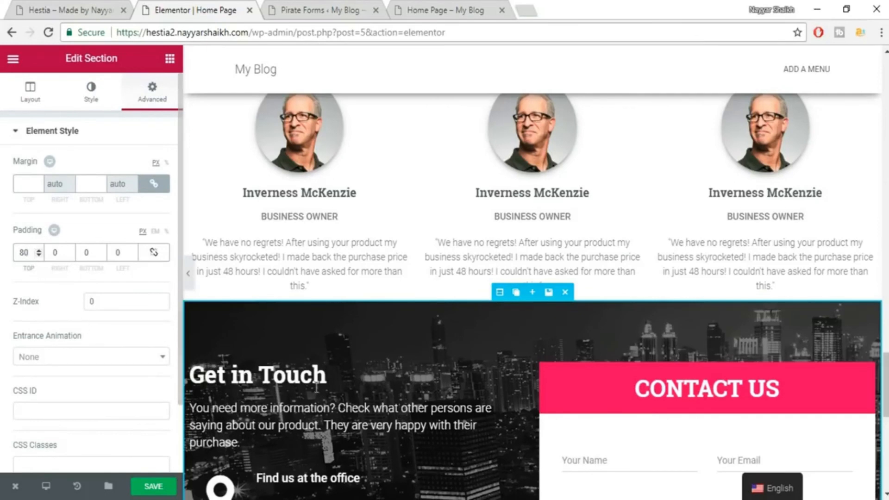
pyautogui.scroll(-3, 316, 387)
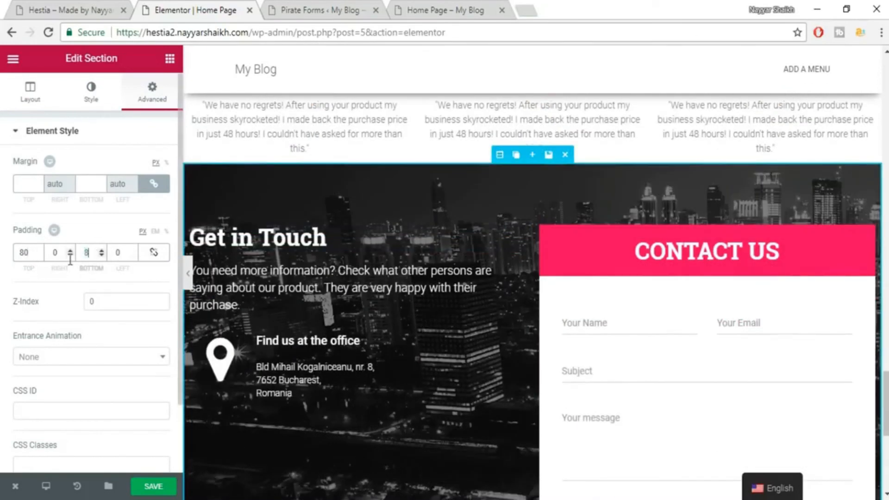
pyautogui.scroll(-8, 468, 349)
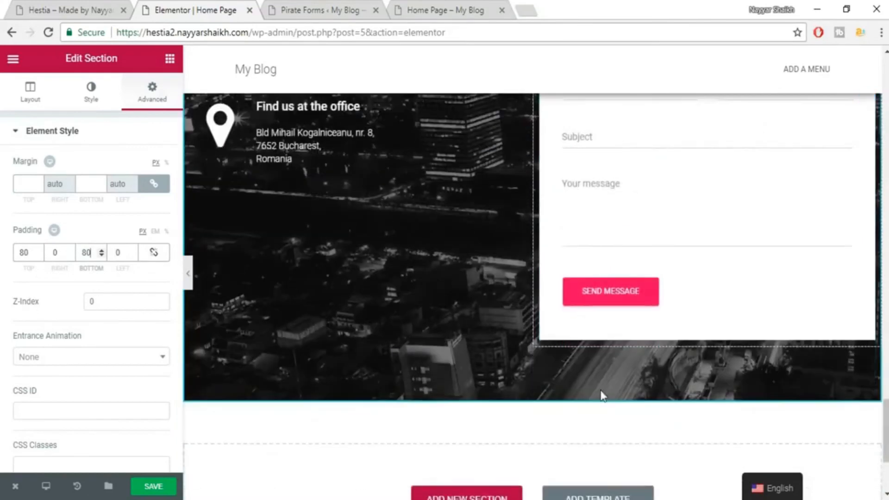
pyautogui.click(153, 495)
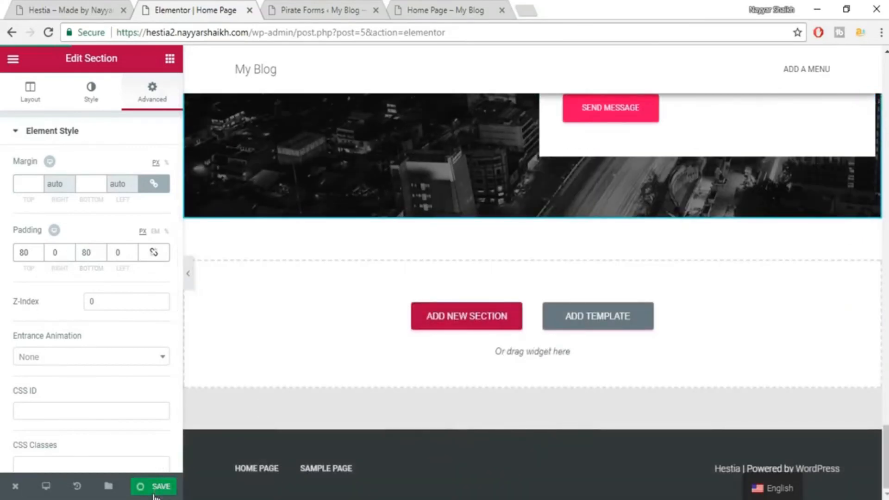
pyautogui.click(452, 9)
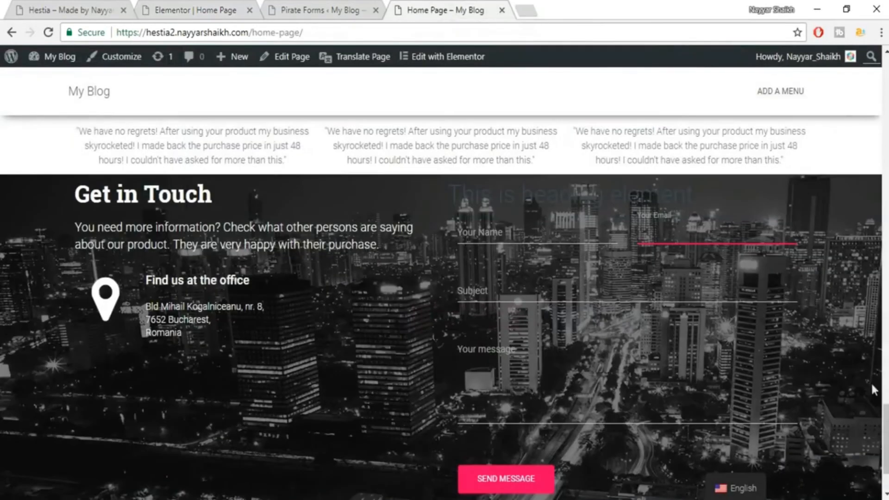
pyautogui.click(48, 33)
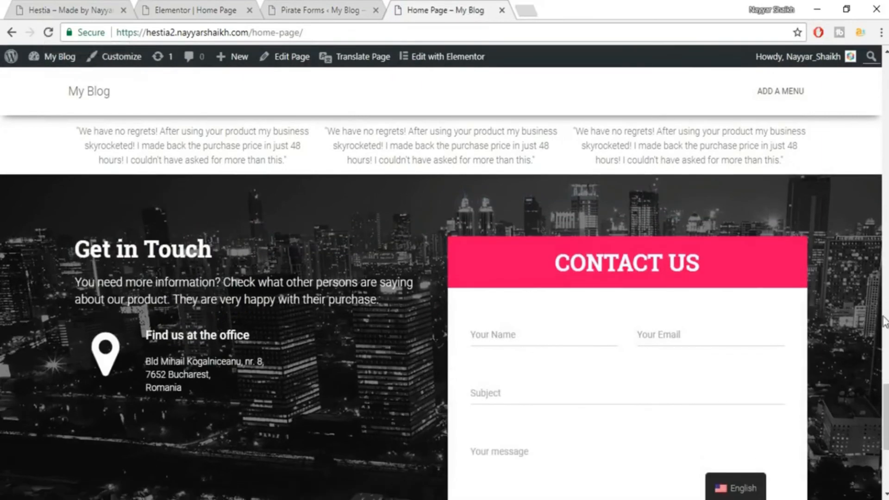
pyautogui.scroll(-5, 445, 305)
pyautogui.scroll(10, 885, 377)
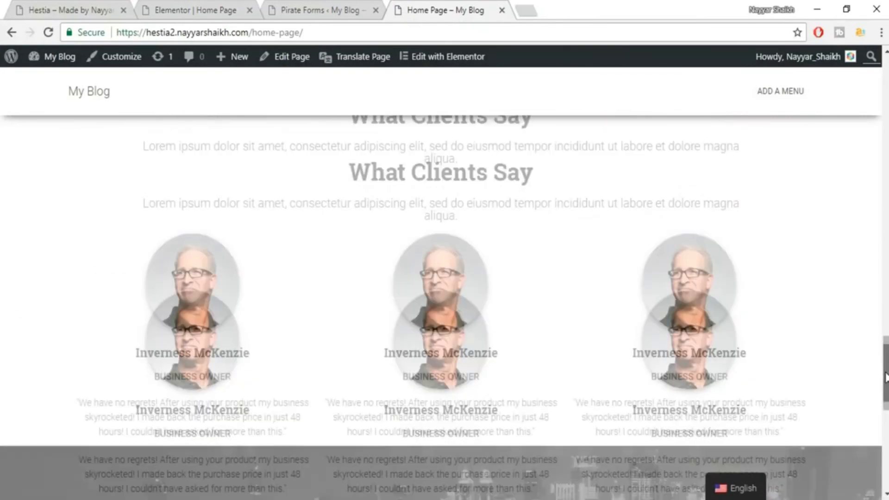
pyautogui.moveTo(886, 376); pyautogui.dragTo(886, 377)
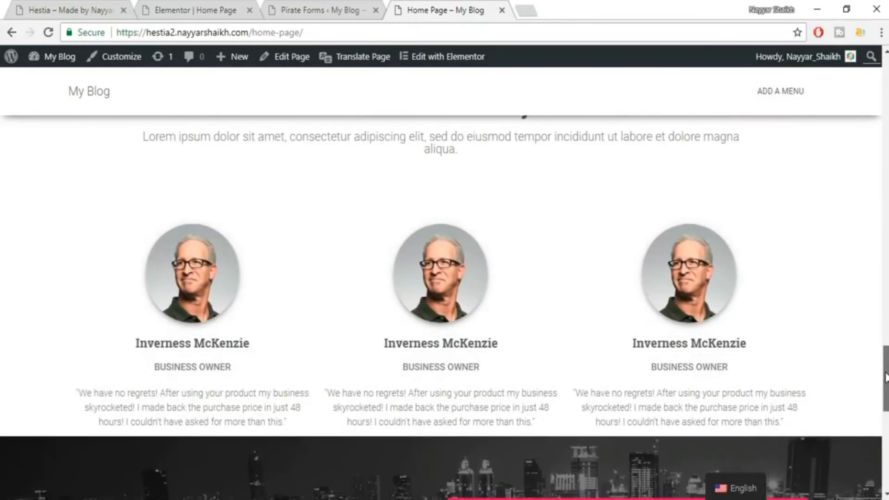
pyautogui.scroll(-2, 435, 422)
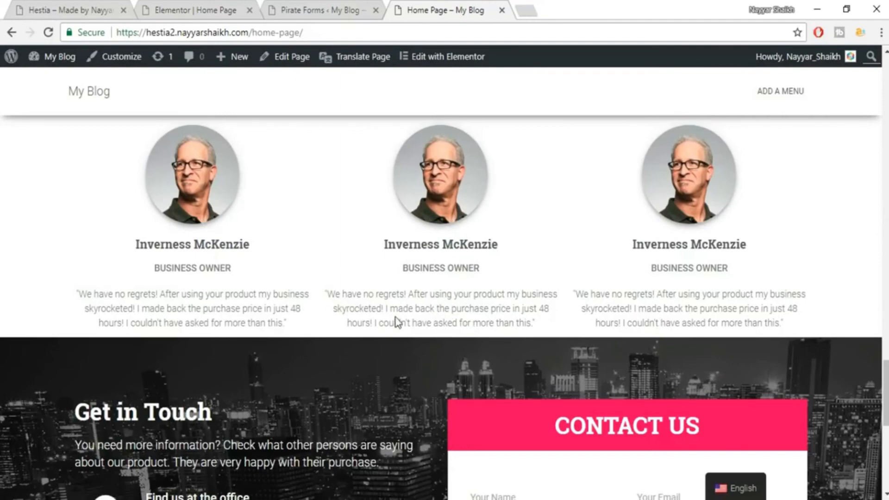
pyautogui.moveTo(886, 381); pyautogui.dragTo(869, 163)
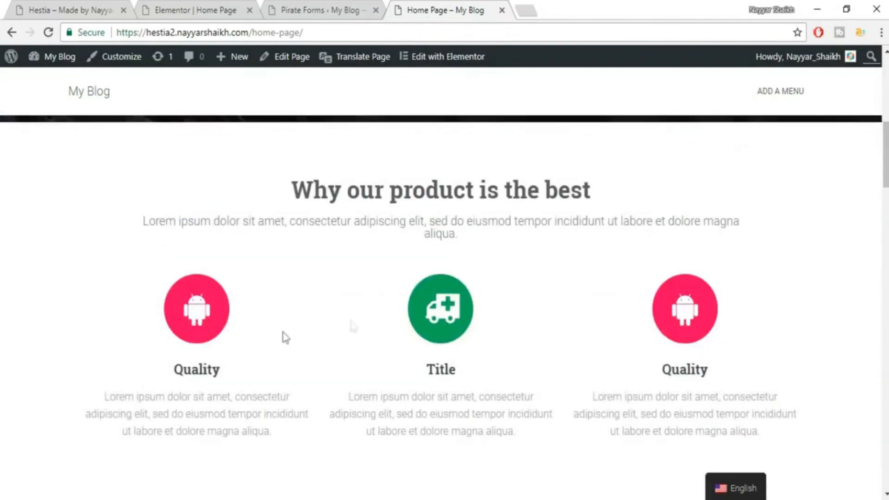
pyautogui.moveTo(885, 157); pyautogui.dragTo(884, 72)
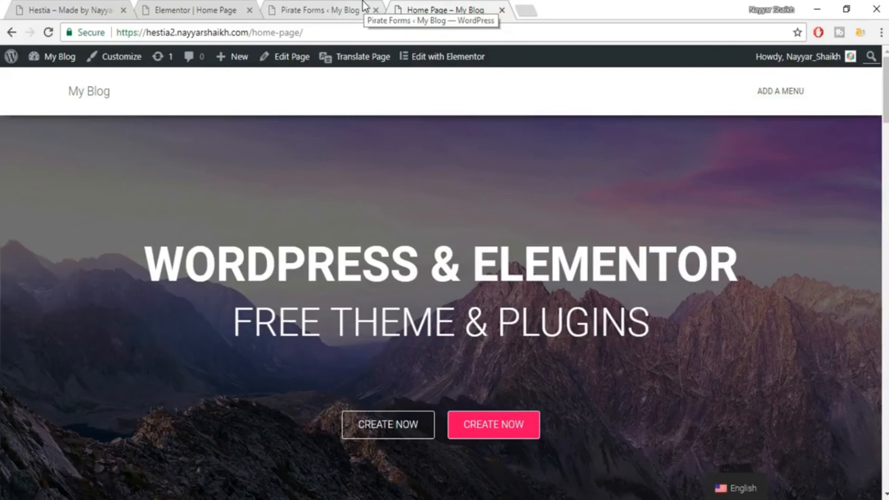
# Create an About Us page with the Page Builder Full Width template and publish it
pyautogui.click(322, 11)
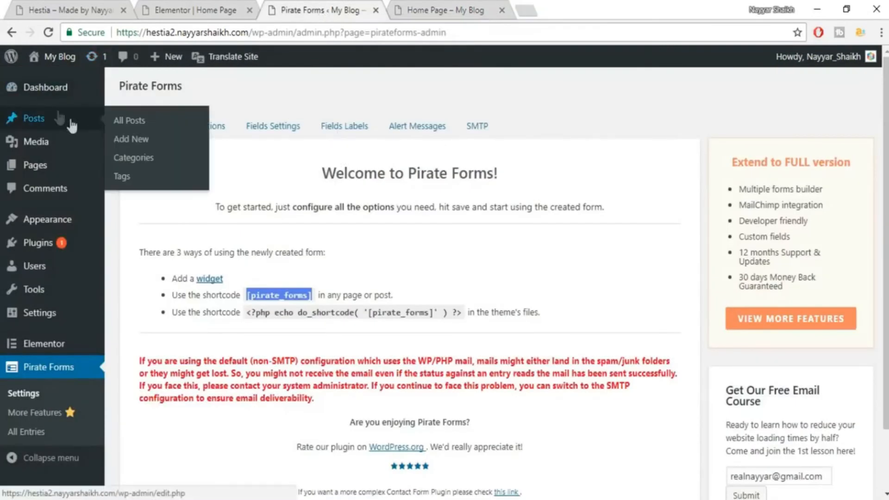
pyautogui.moveTo(54, 173)
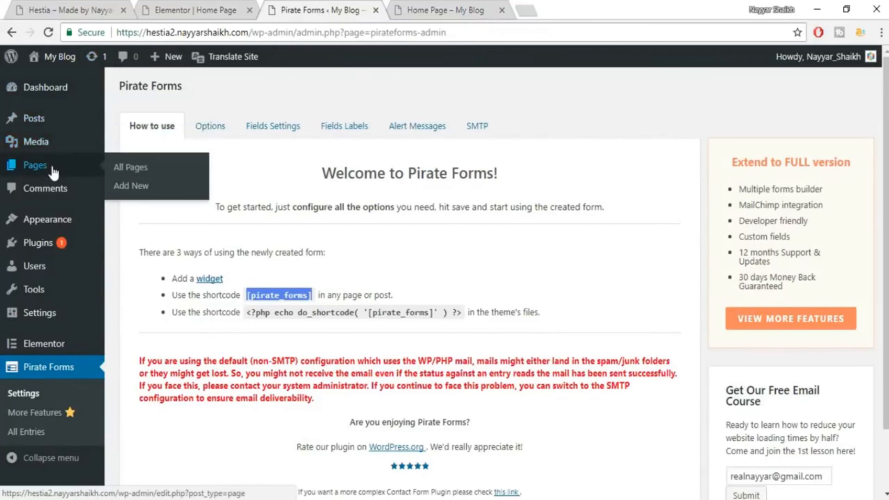
pyautogui.click(124, 187)
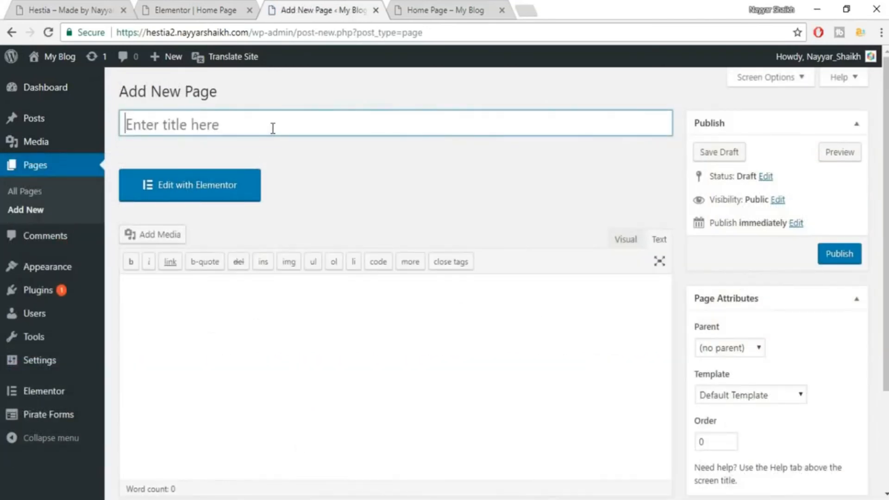
pyautogui.write('a')
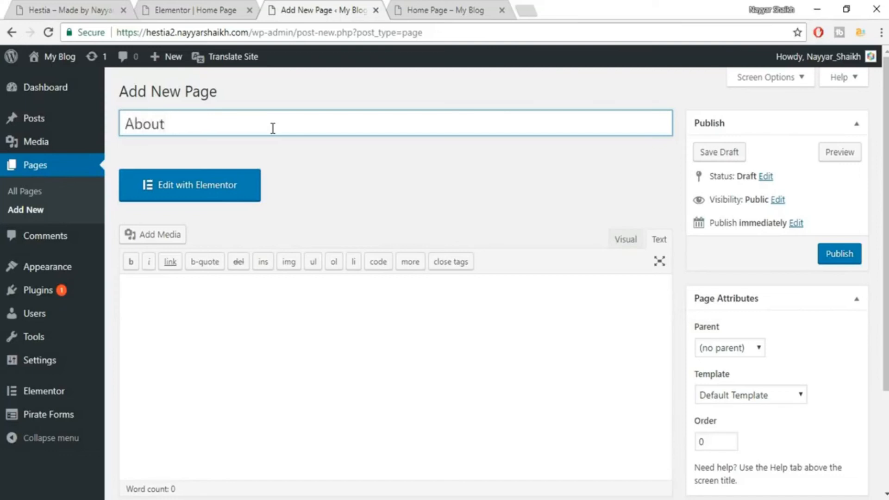
pyautogui.click(750, 395)
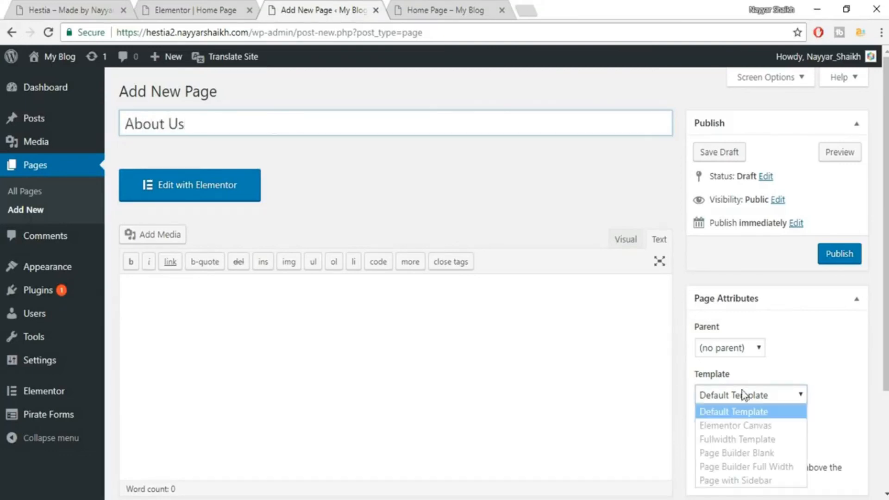
pyautogui.click(746, 467)
pyautogui.click(851, 261)
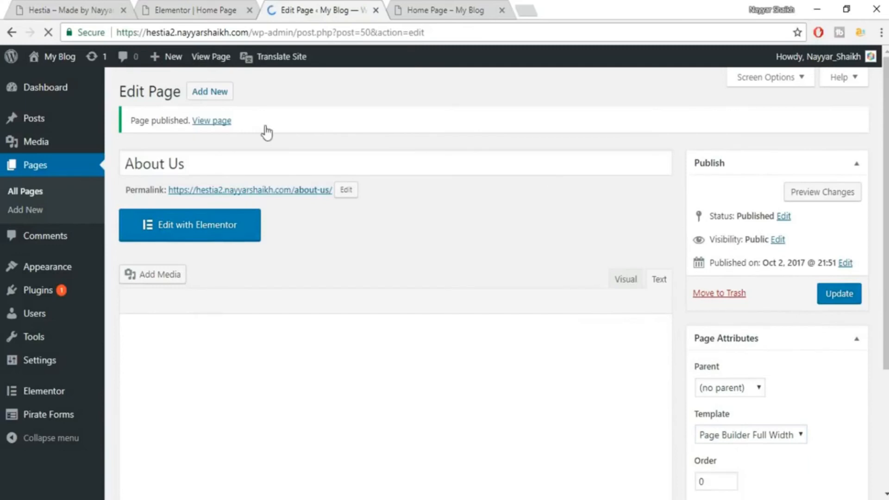
# Add a Services page with the Page Builder Full Width template and publish it
pyautogui.click(221, 93)
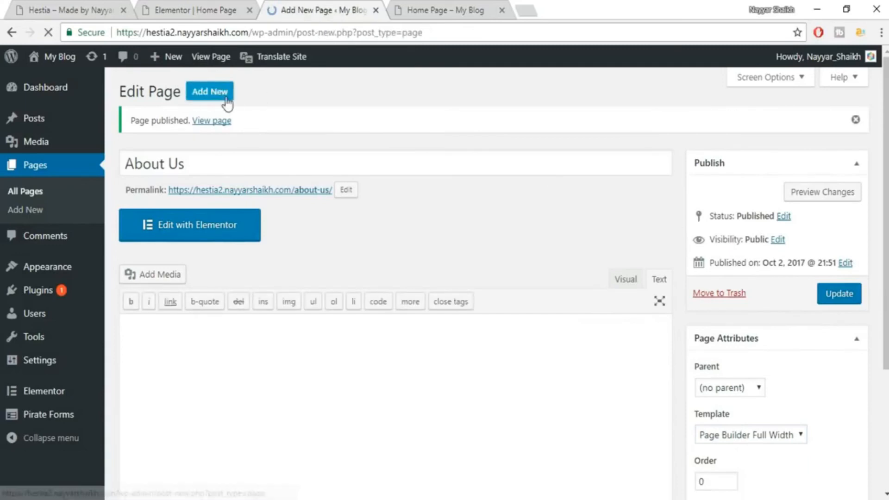
pyautogui.click(225, 123)
pyautogui.write('Services')
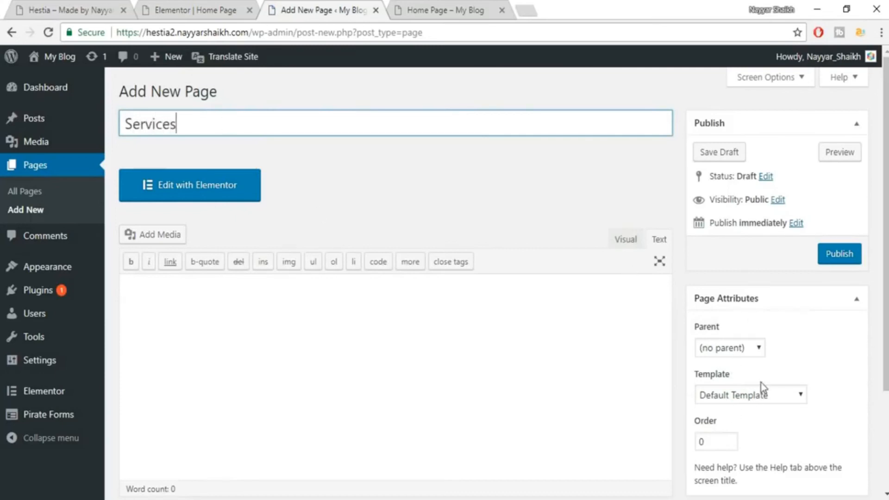
pyautogui.click(741, 395)
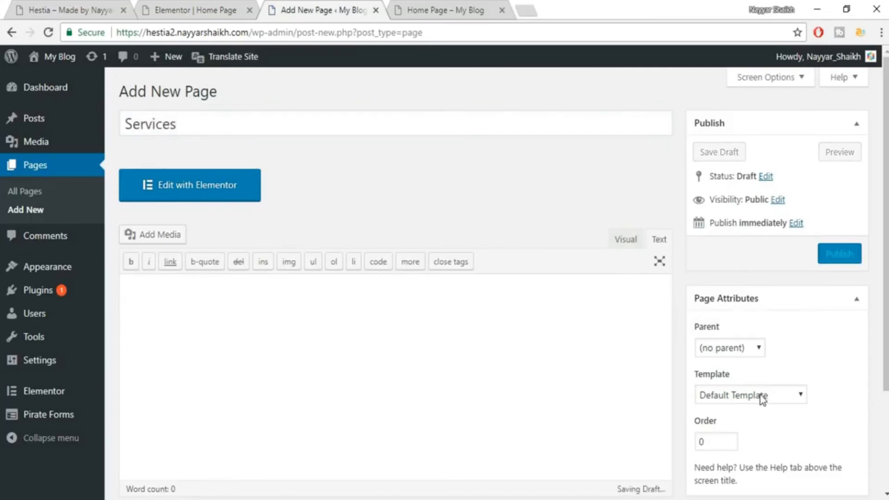
pyautogui.click(746, 467)
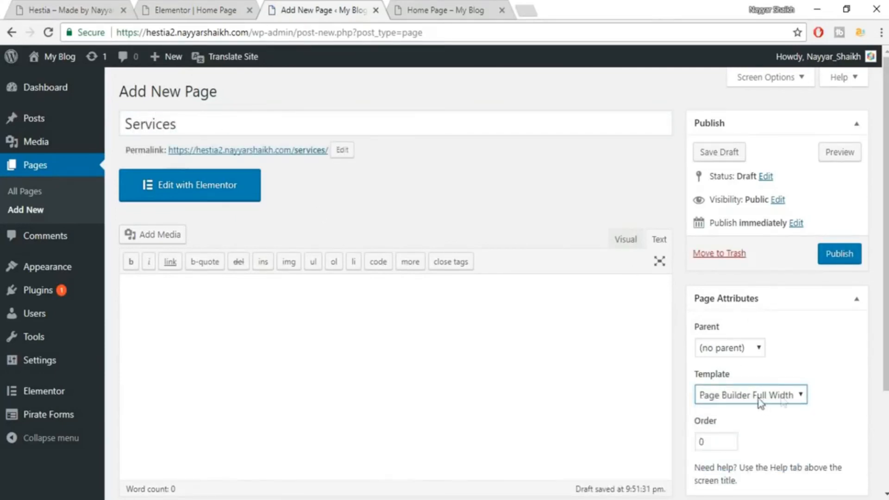
pyautogui.click(839, 254)
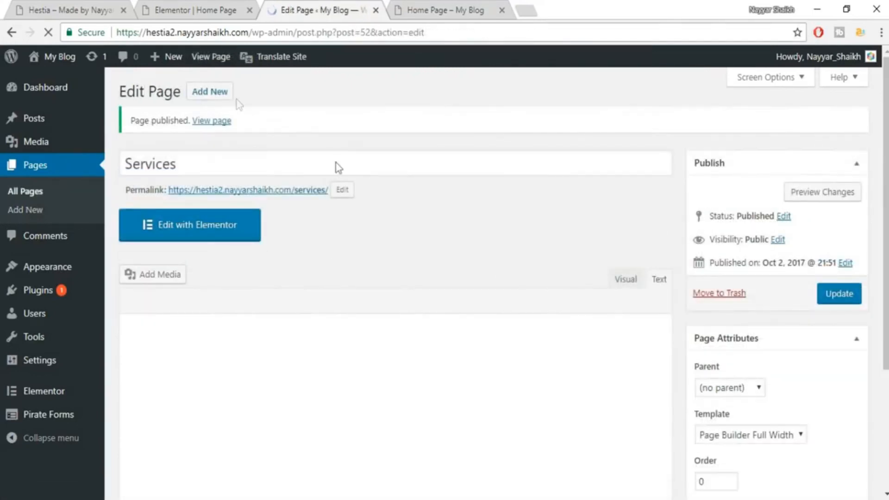
# Publish a Contact Us page using the Page Builder Full Width template
pyautogui.click(222, 92)
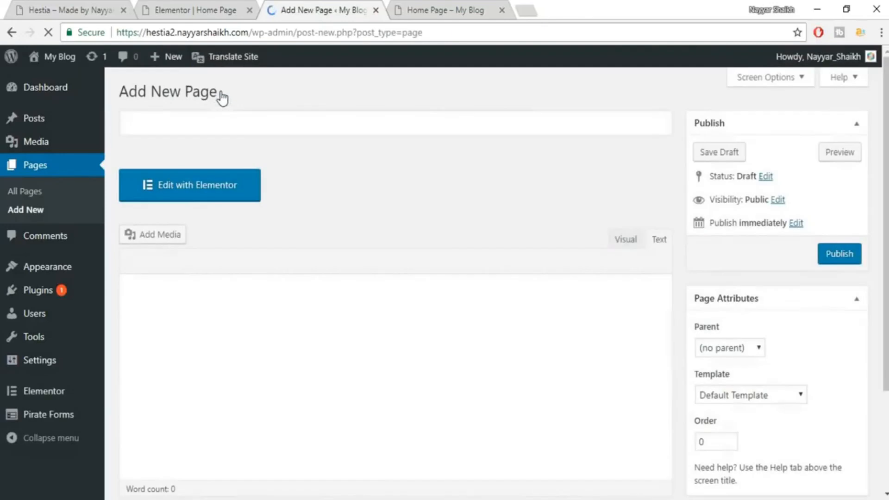
pyautogui.write('Contact Us')
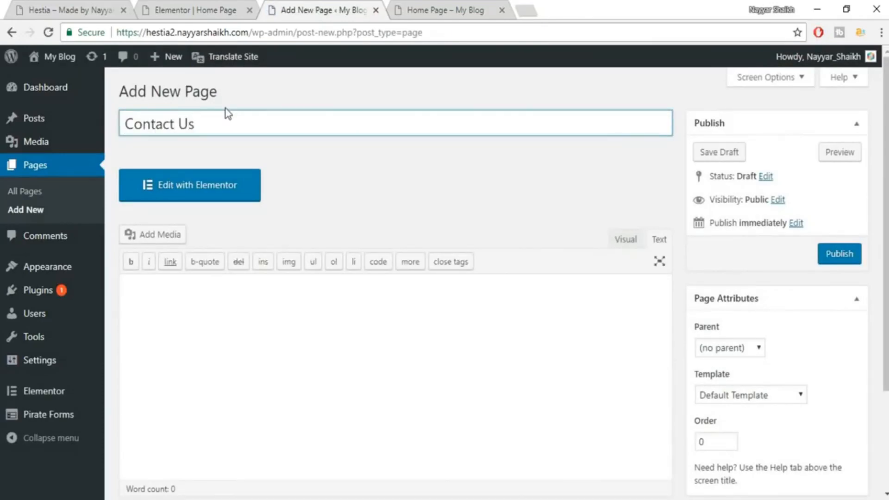
pyautogui.click(737, 393)
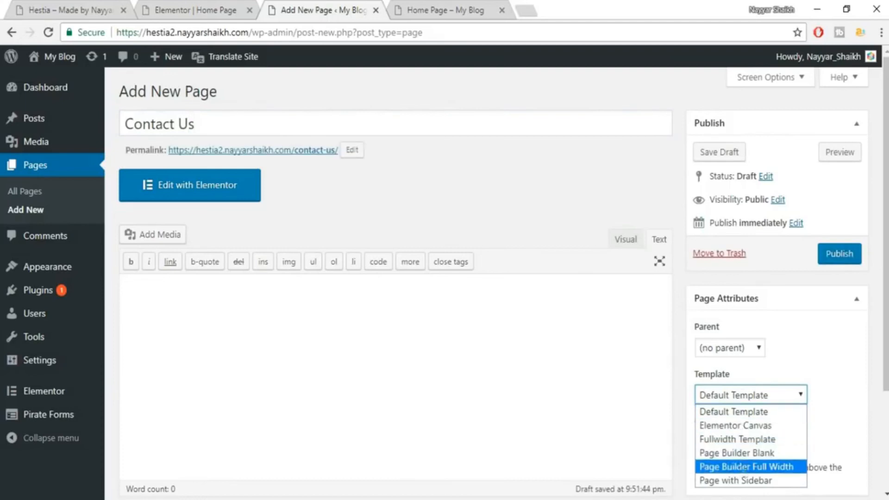
pyautogui.click(744, 466)
pyautogui.click(833, 259)
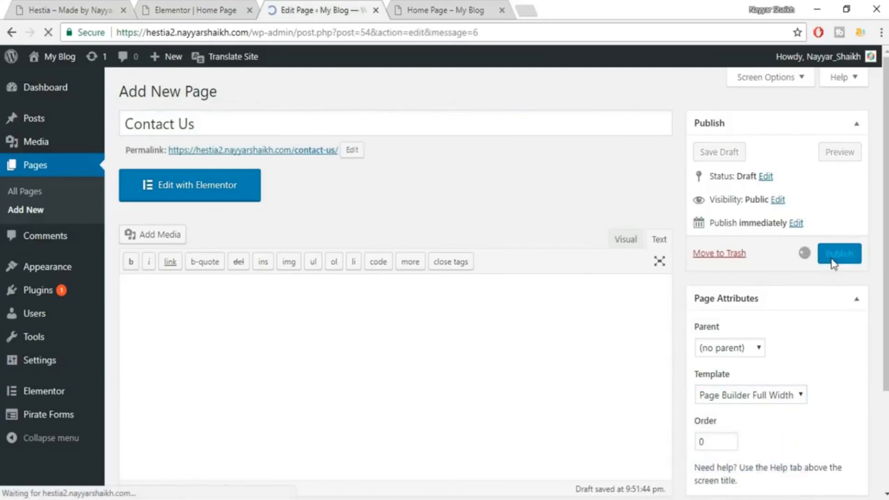
pyautogui.click(415, 6)
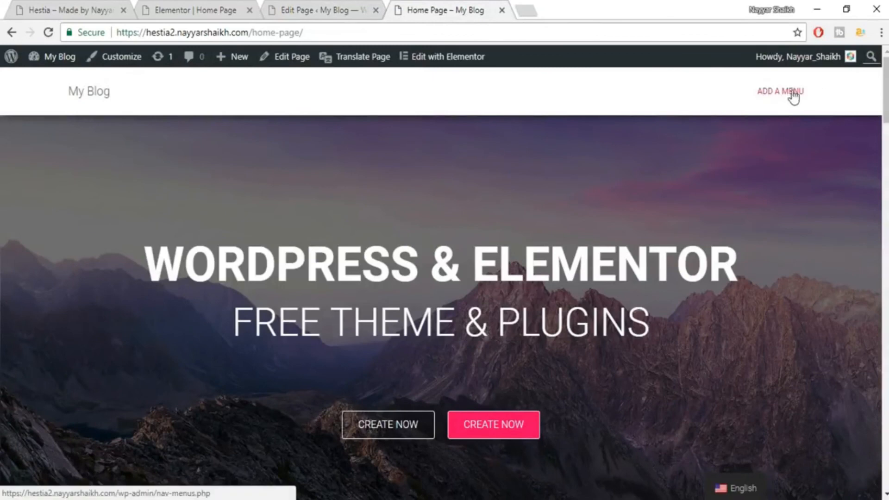
pyautogui.click(276, 7)
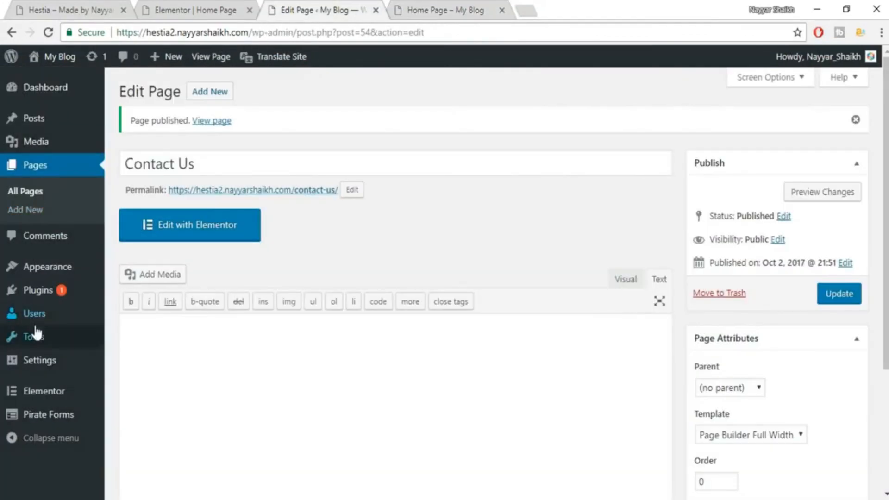
# Create a new navigation menu named MainMenu
pyautogui.moveTo(42, 276)
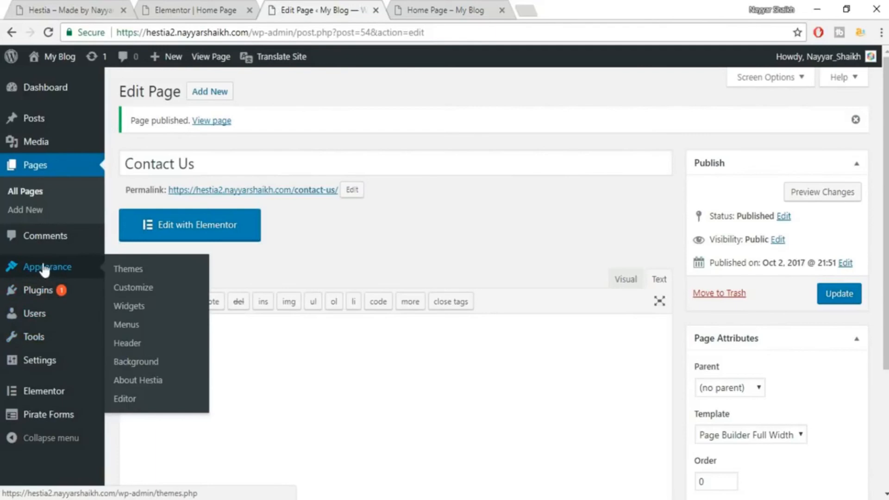
pyautogui.click(134, 331)
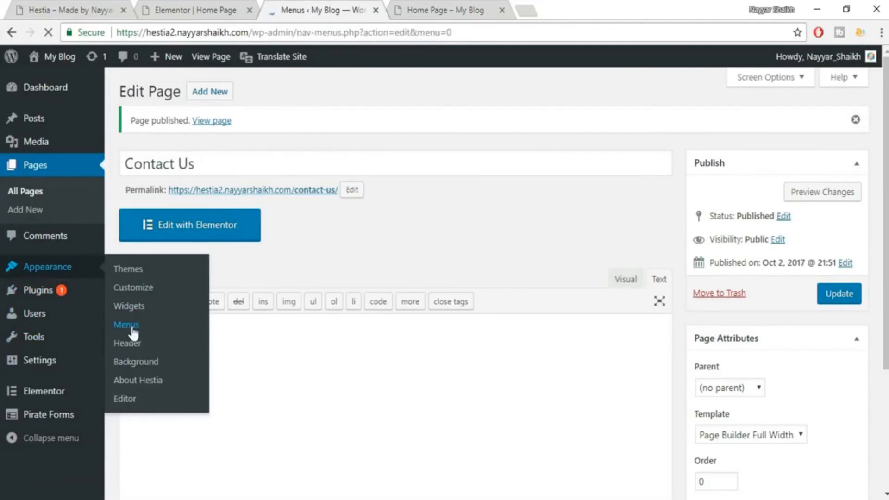
pyautogui.click(432, 215)
pyautogui.write('Main')
pyautogui.press('Down')
pyautogui.press('Return')
pyautogui.click(819, 221)
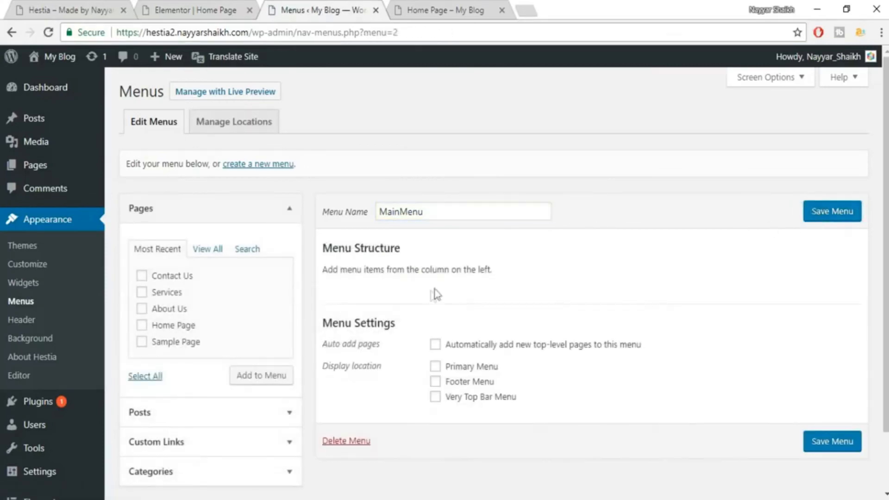
# Add Contact Us, Services, Home Page and About Us to MainMenu, moving Home Page to the top
pyautogui.click(173, 278)
pyautogui.click(173, 294)
pyautogui.click(175, 326)
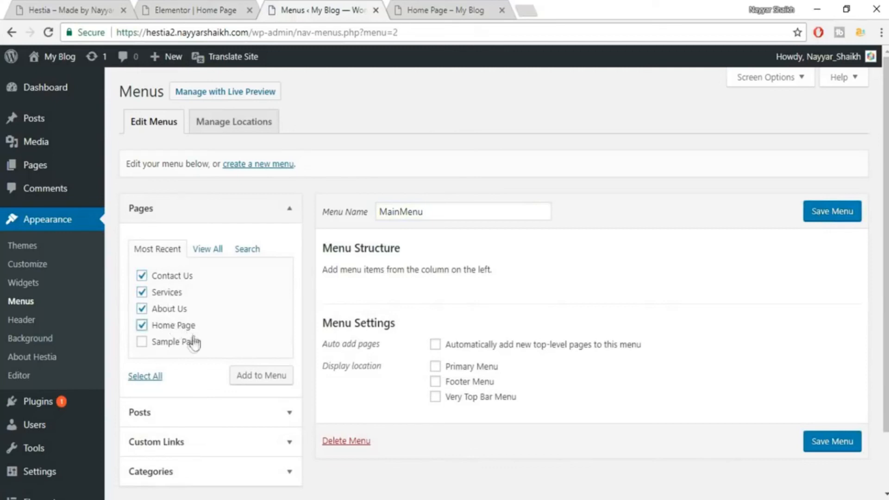
pyautogui.click(277, 380)
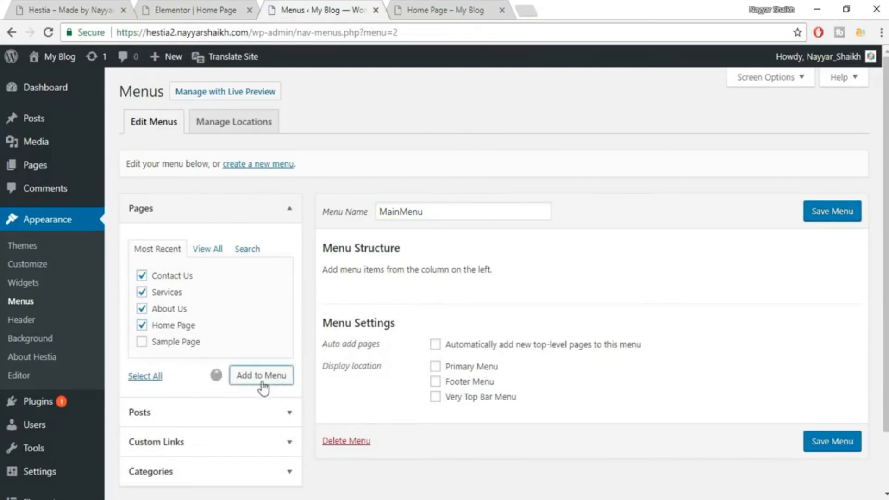
pyautogui.moveTo(374, 410); pyautogui.dragTo(415, 305)
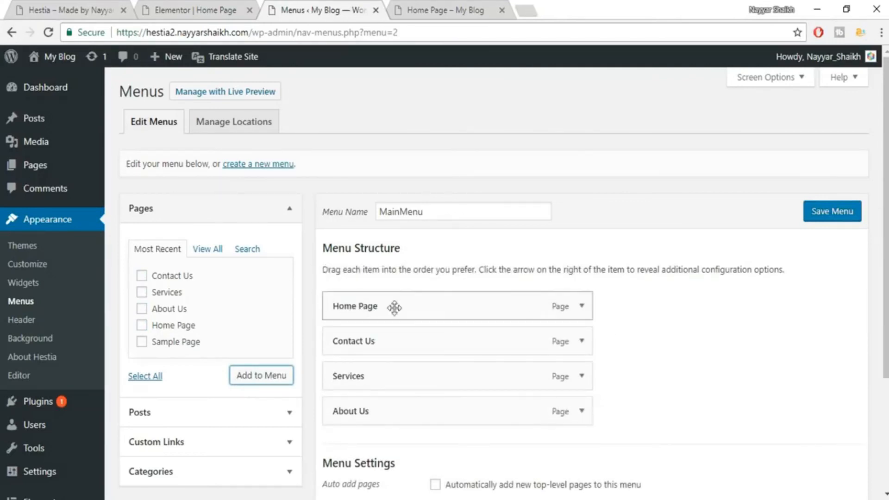
# Select 'Page' in the Home Page item's label and save the menu
pyautogui.click(582, 306)
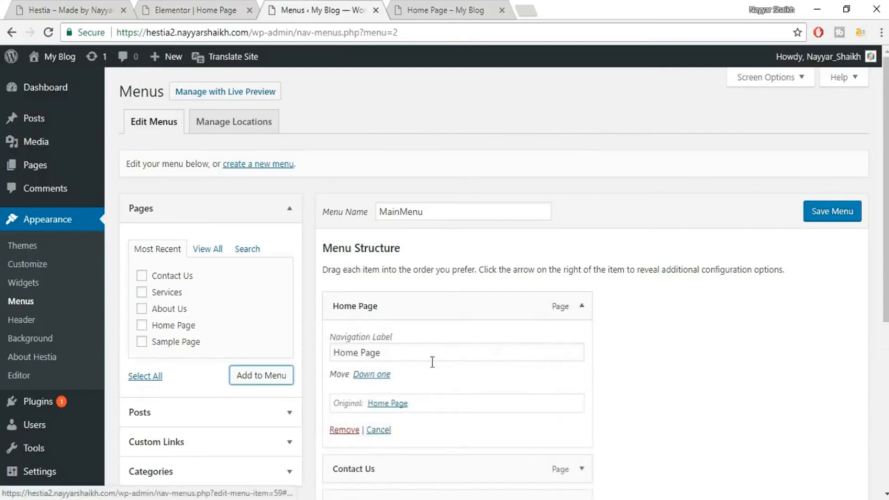
pyautogui.moveTo(401, 353); pyautogui.dragTo(356, 349)
pyautogui.press('Return')
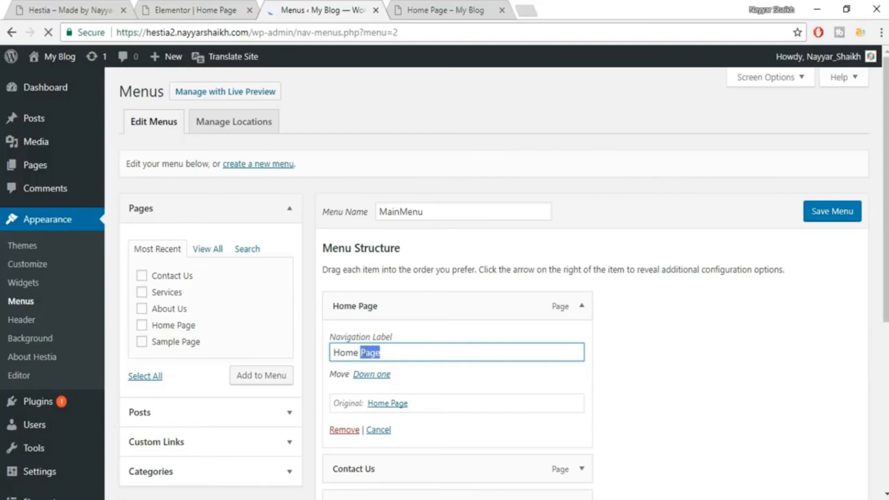
pyautogui.click(581, 346)
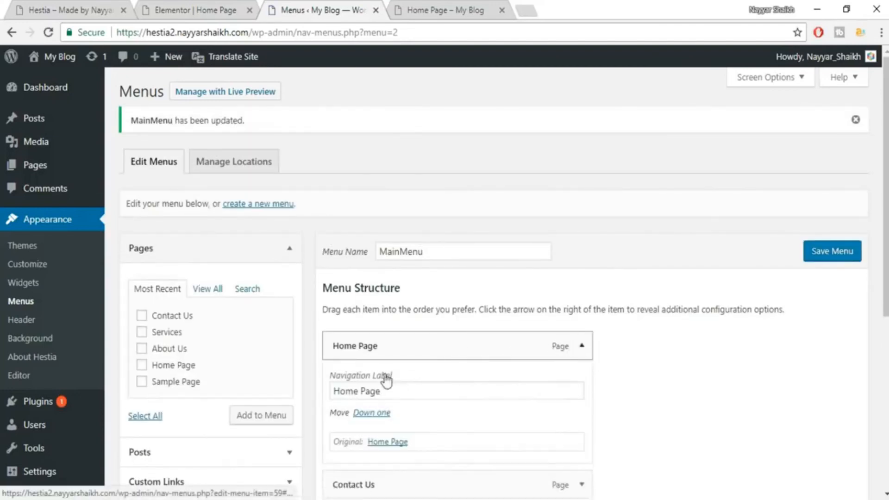
# Reorder the menu items to Home, About Us, Services, Contact Us
pyautogui.click(404, 392)
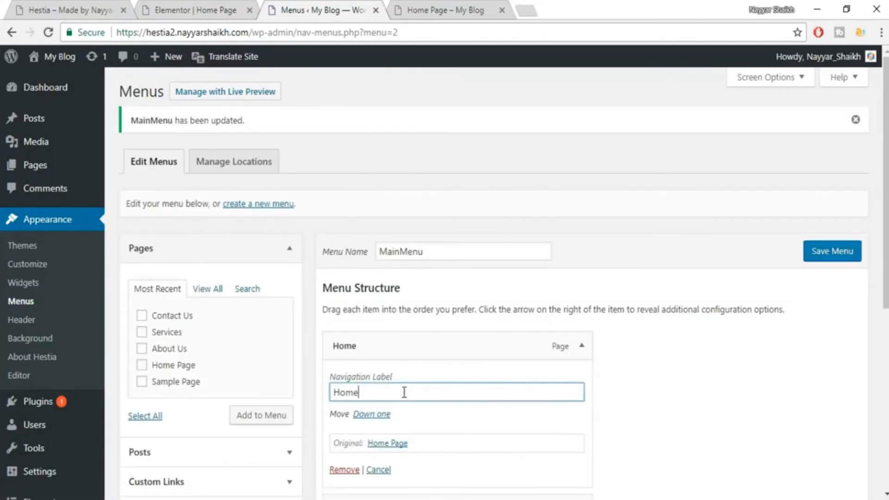
pyautogui.click(581, 347)
pyautogui.scroll(-2, 578, 355)
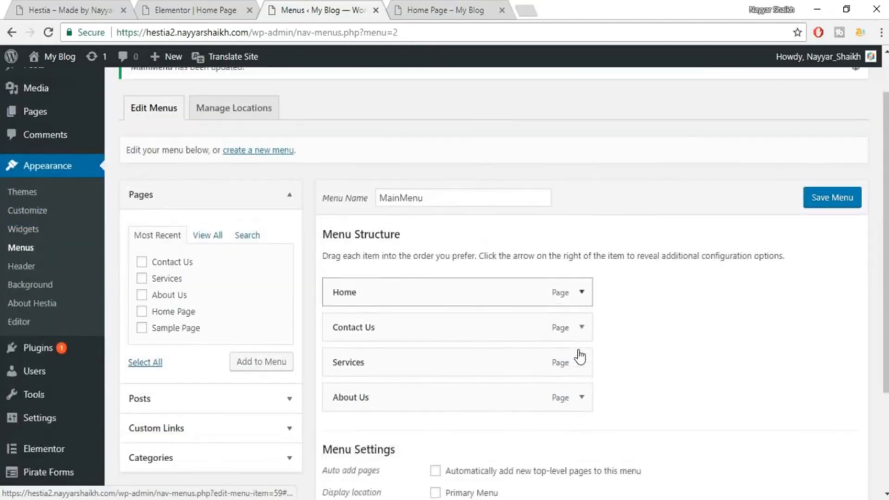
pyautogui.moveTo(425, 380); pyautogui.dragTo(415, 296)
pyautogui.moveTo(401, 375)
pyautogui.mouseDown()
pyautogui.moveTo(403, 333)
pyautogui.moveTo(399, 370)
pyautogui.mouseUp()
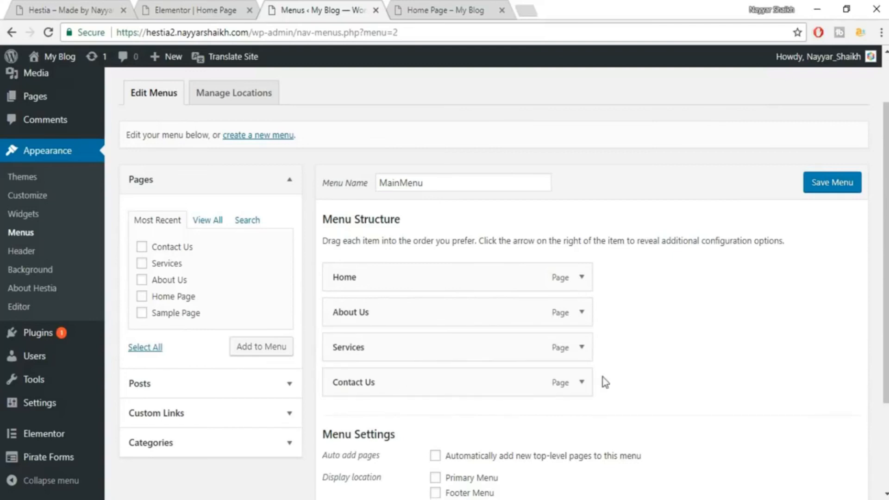
# Assign MainMenu to the Primary Menu display location and save it
pyautogui.scroll(-2, 499, 447)
pyautogui.click(435, 409)
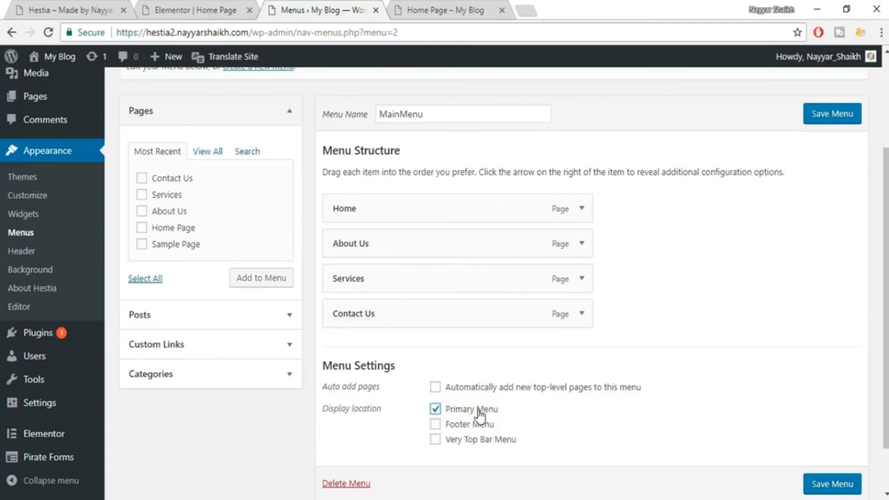
pyautogui.click(835, 484)
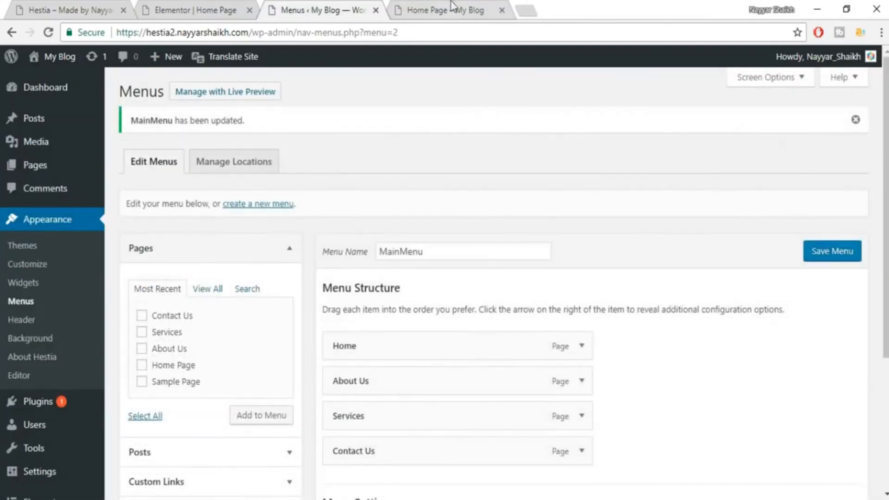
pyautogui.click(451, 7)
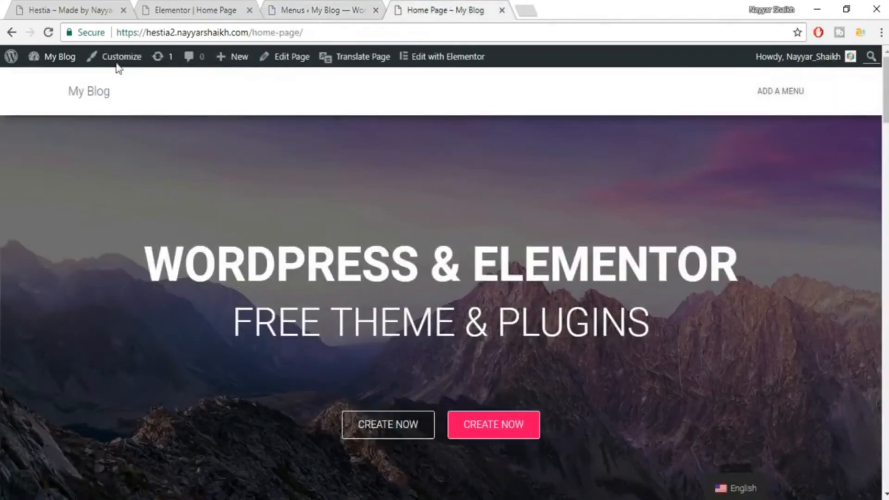
# Reload the live site and check the HOME, ABOUT US, SERVICES, CONTACT US header menu
pyautogui.click(51, 34)
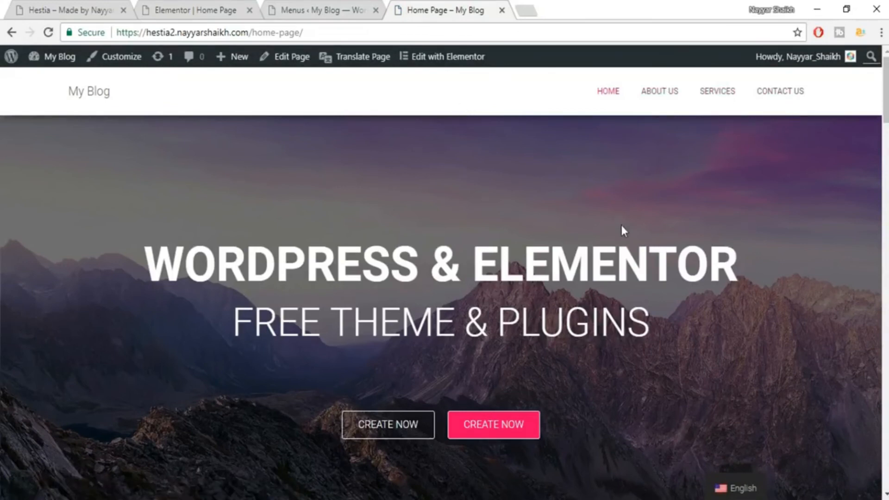
pyautogui.scroll(-3, 621, 230)
pyautogui.scroll(3, 636, 274)
pyautogui.moveTo(886, 96)
pyautogui.mouseDown()
pyautogui.moveTo(886, 461)
pyautogui.moveTo(886, 90)
pyautogui.mouseUp()
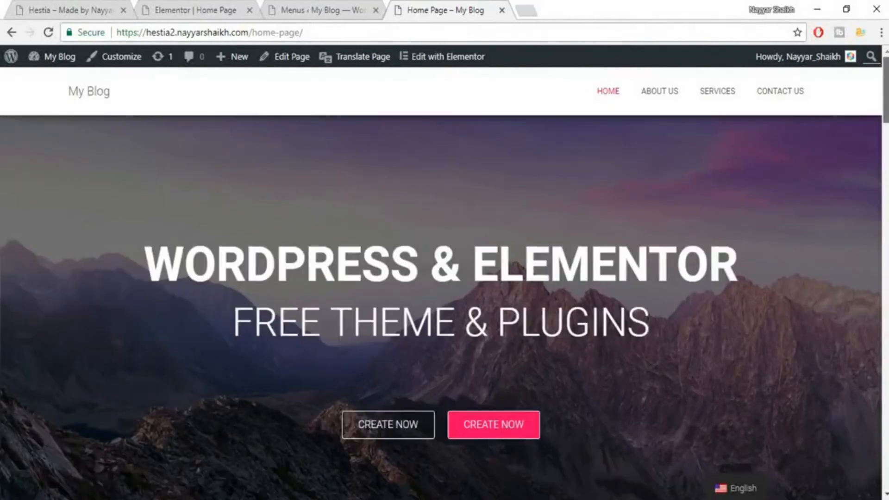
pyautogui.click(100, 94)
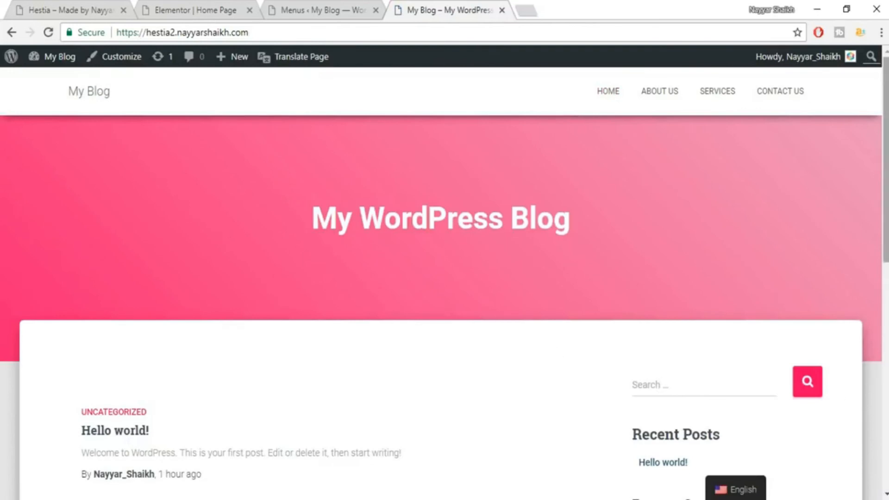
pyautogui.scroll(-10, 872, 364)
pyautogui.scroll(10, 451, 203)
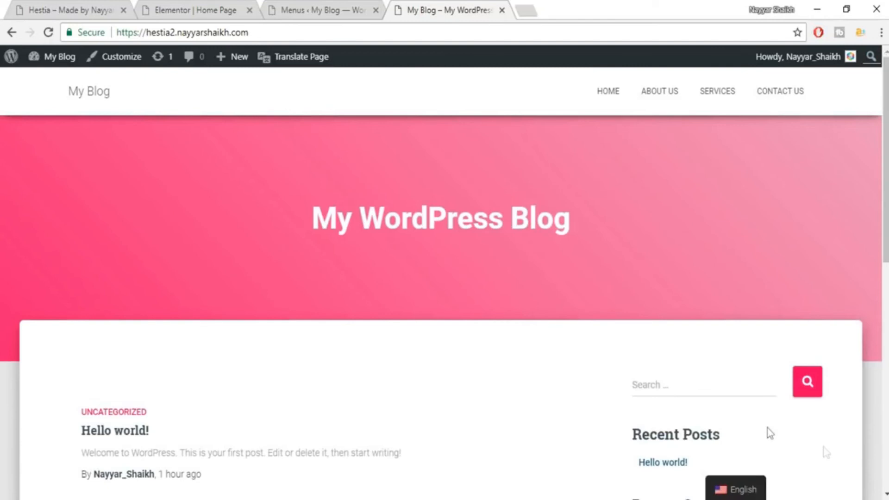
pyautogui.moveTo(886, 165); pyautogui.dragTo(884, 100)
pyautogui.click(620, 103)
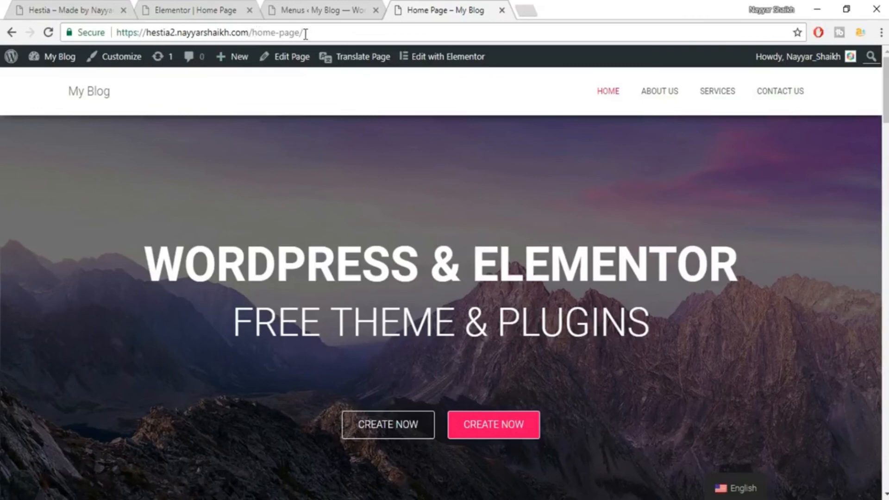
pyautogui.click(349, 7)
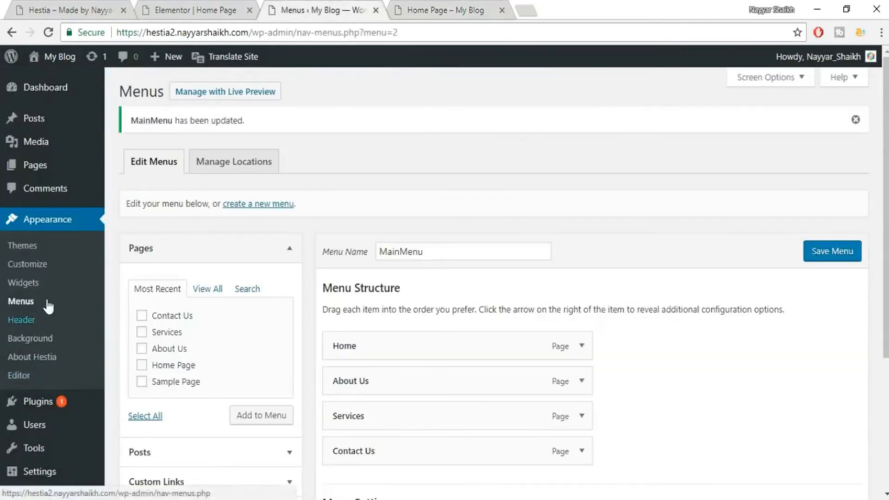
# Change the Site Title from My Blog to BloggDude in General Settings
pyautogui.scroll(-3, 47, 325)
pyautogui.moveTo(56, 406)
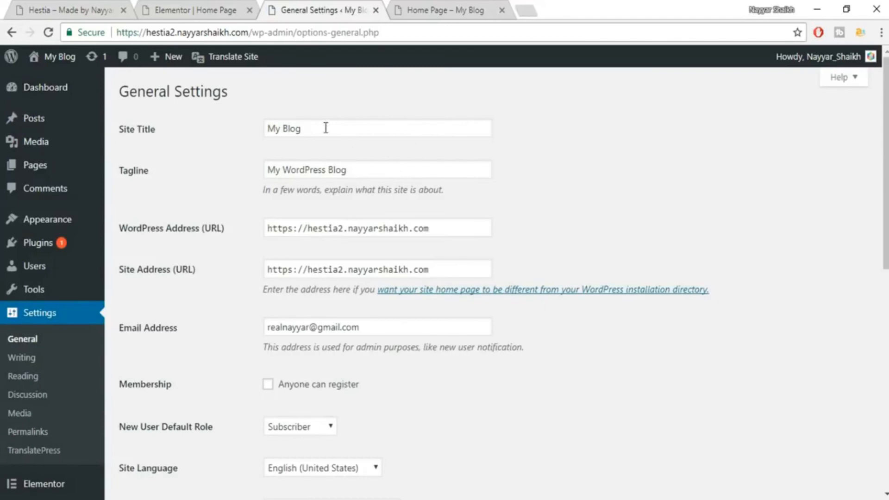
pyautogui.moveTo(326, 129); pyautogui.dragTo(232, 132)
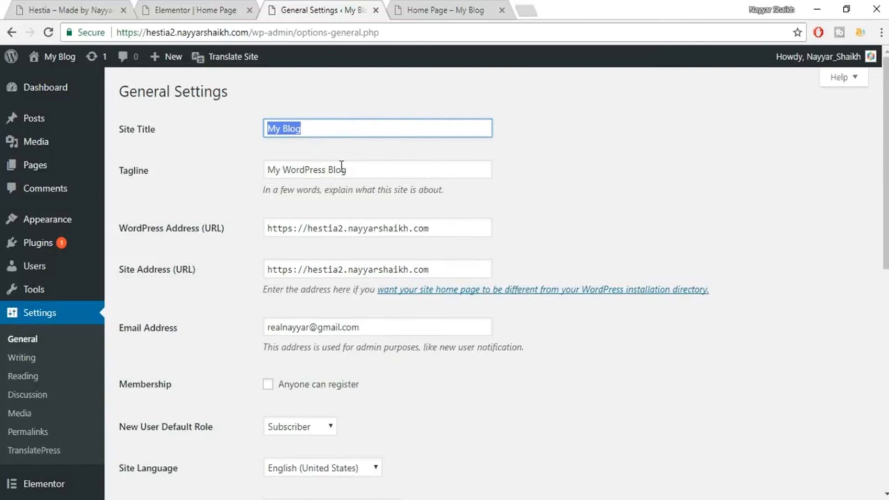
pyautogui.write('h')
pyautogui.press('BackSpace')
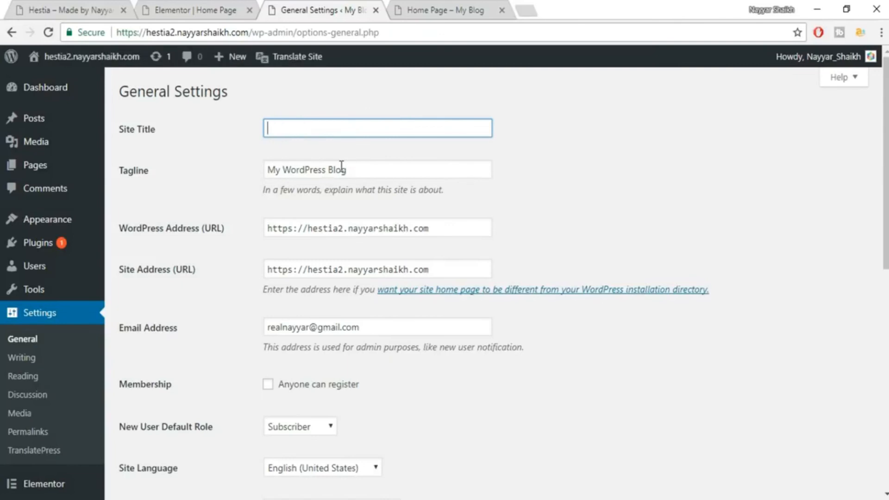
pyautogui.write('BloggDyude')
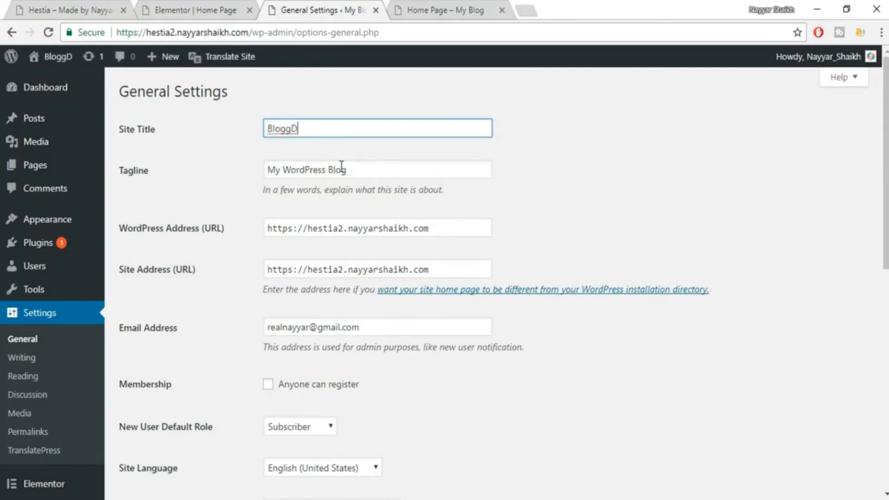
pyautogui.press('BackSpace')
pyautogui.press('BackSpace')
pyautogui.press('BackSpace')
pyautogui.press('BackSpace')
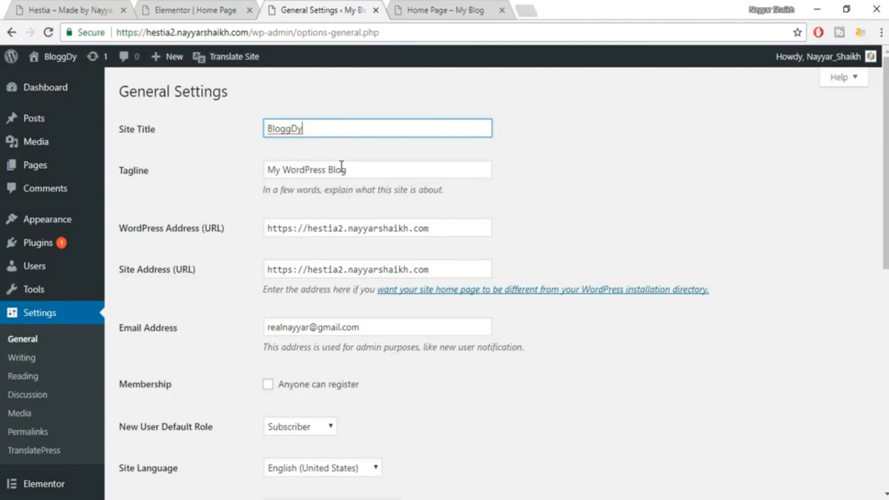
pyautogui.write('ude')
# Replace the tagline with a 'Made by' author credit and save the settings
pyautogui.moveTo(63, 68)
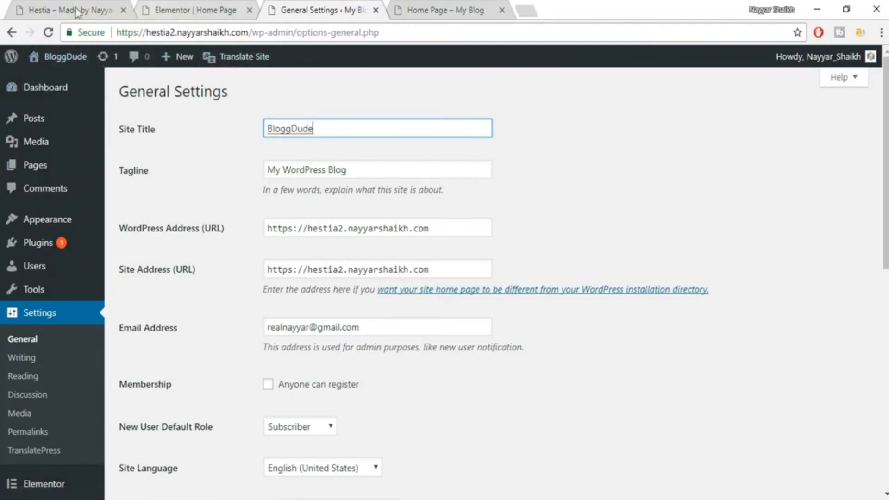
pyautogui.tripleClick(388, 169)
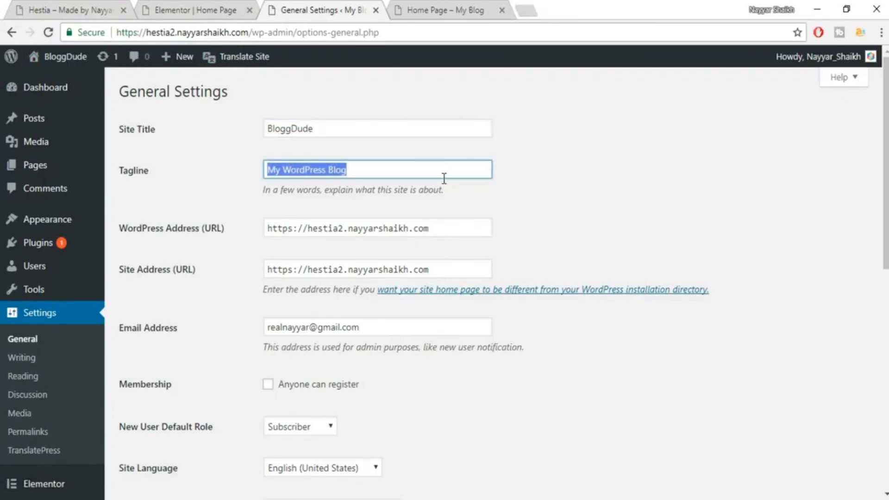
pyautogui.write('B')
pyautogui.write('Made by Nayyar Shaikh')
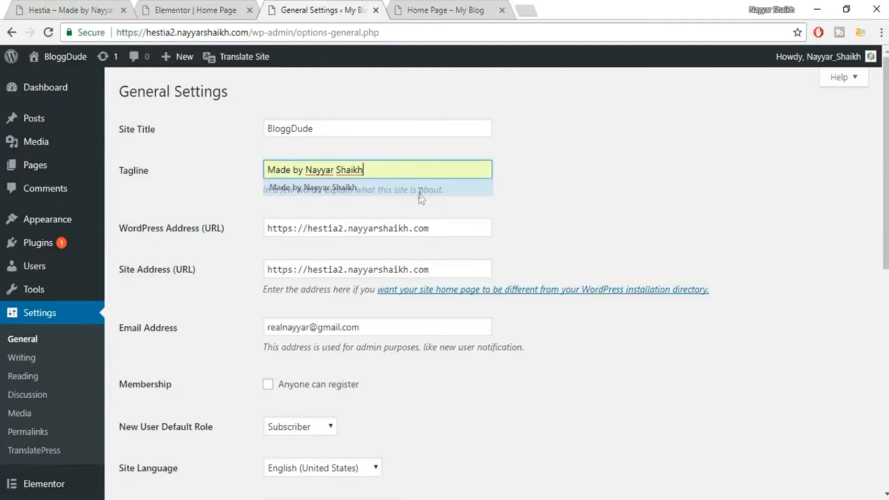
pyautogui.click(419, 195)
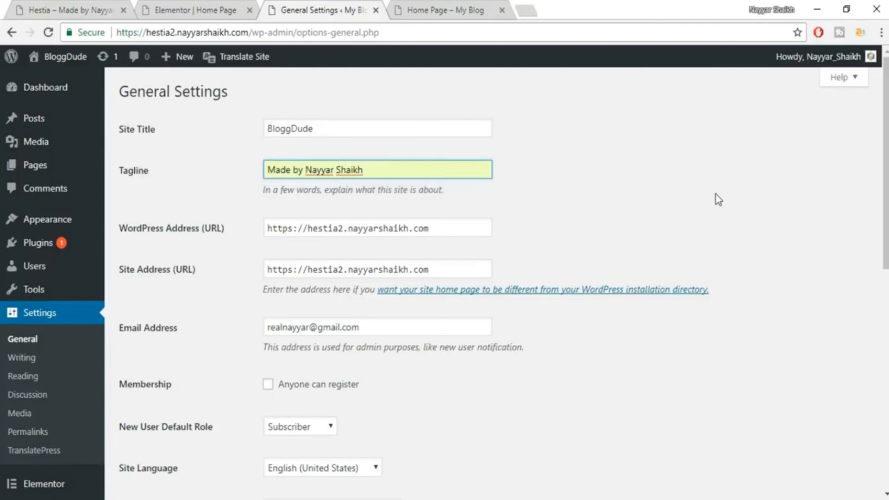
pyautogui.scroll(-8, 677, 215)
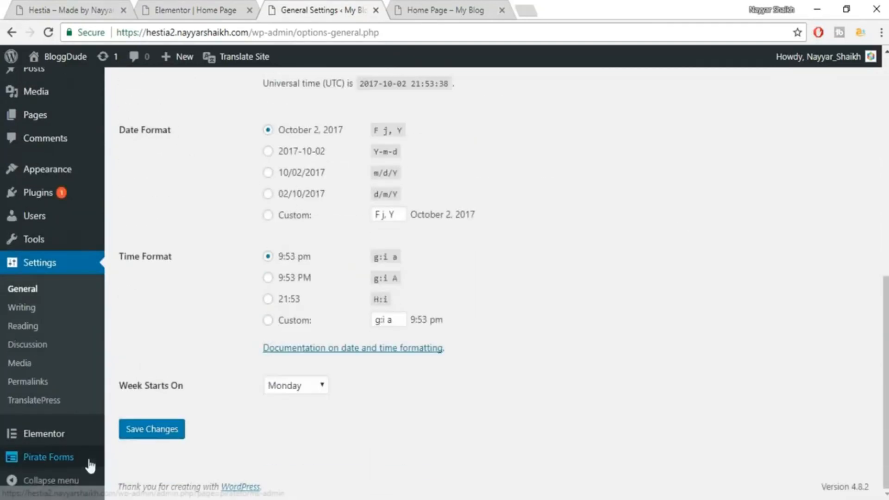
pyautogui.click(178, 435)
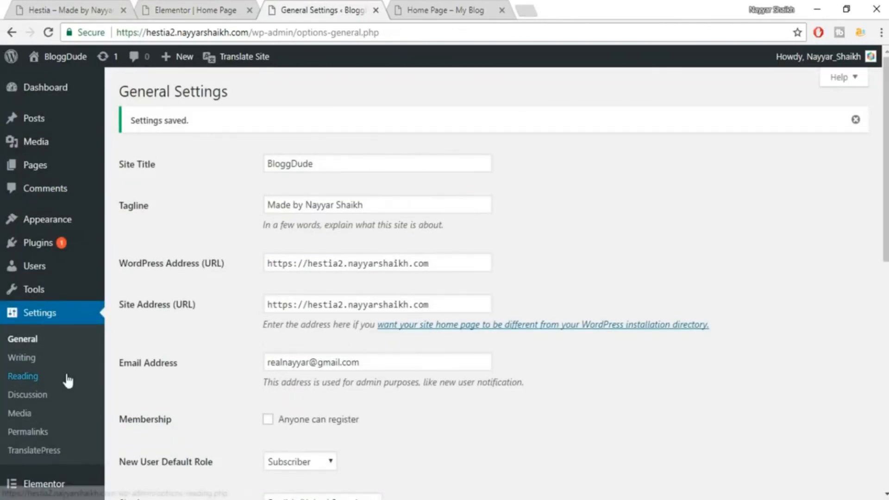
# Make Home Page the static front page in Reading Settings and save
pyautogui.click(37, 379)
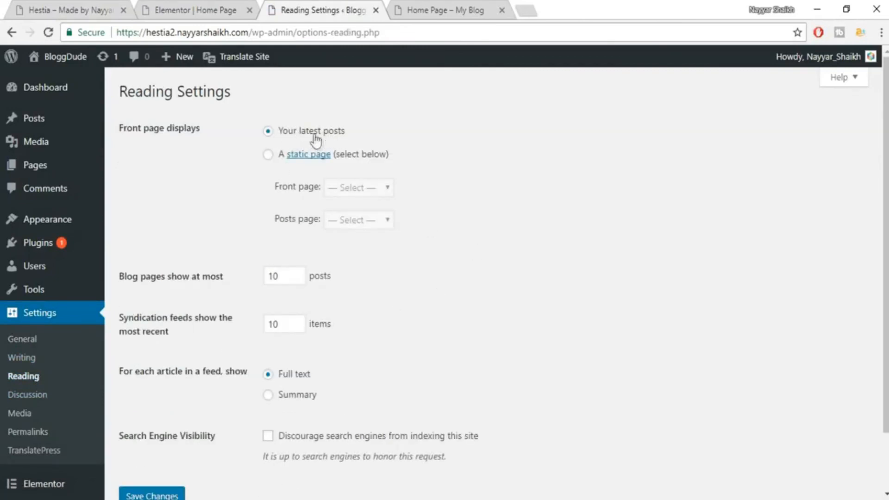
pyautogui.click(268, 155)
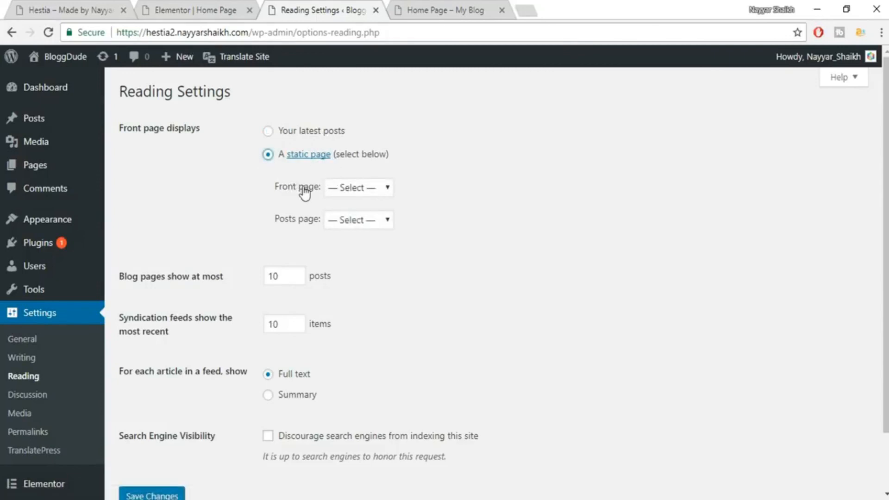
pyautogui.click(365, 188)
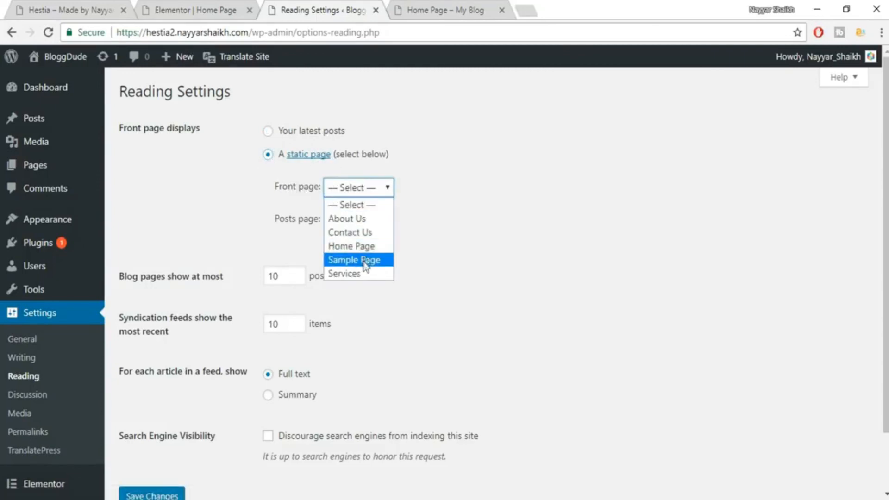
pyautogui.click(363, 246)
pyautogui.scroll(-2, 265, 487)
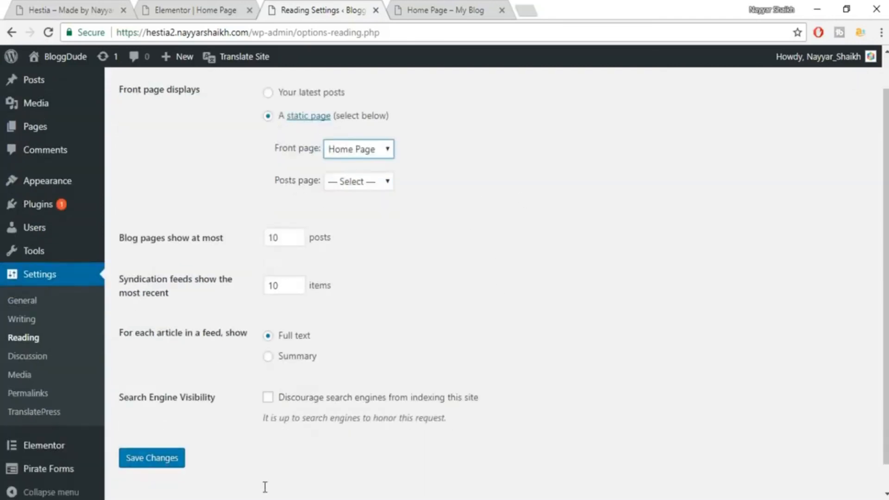
pyautogui.scroll(-1, 265, 487)
pyautogui.click(149, 433)
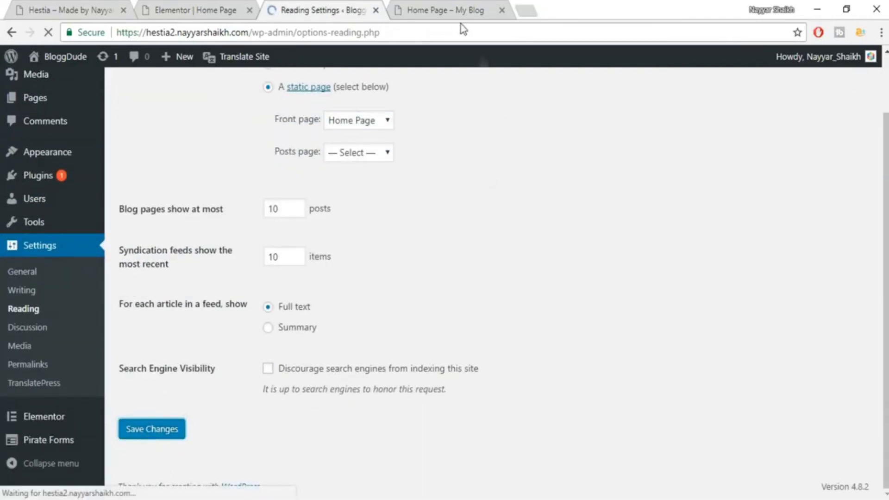
pyautogui.click(430, 6)
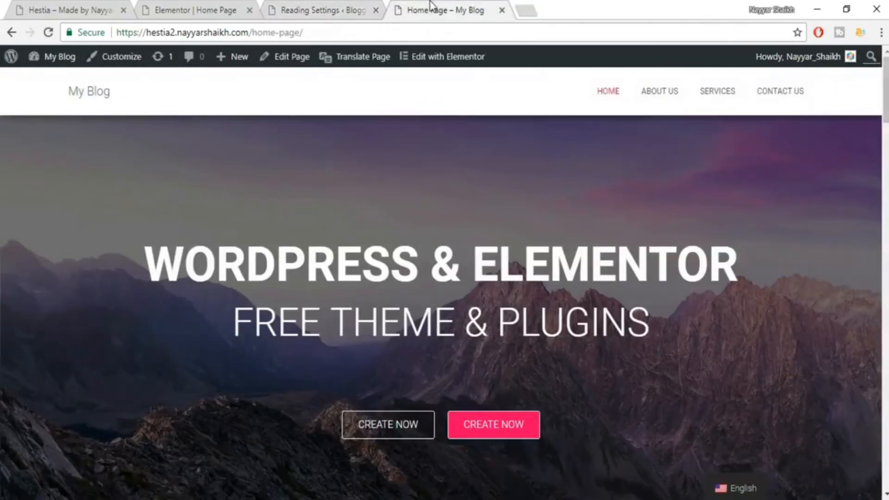
# Load the site root to see the home hero, then open ABOUT US from the menu
pyautogui.moveTo(303, 33); pyautogui.dragTo(258, 41)
pyautogui.click(609, 94)
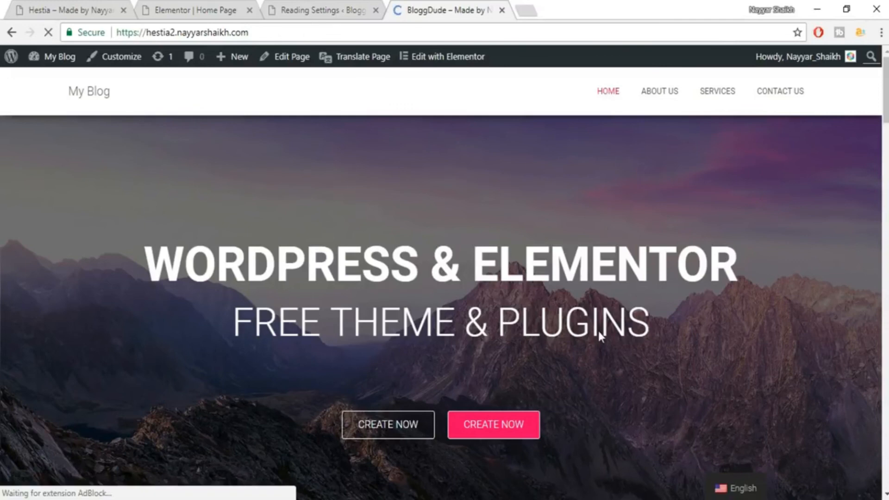
pyautogui.scroll(-3, 611, 343)
pyautogui.scroll(3, 610, 343)
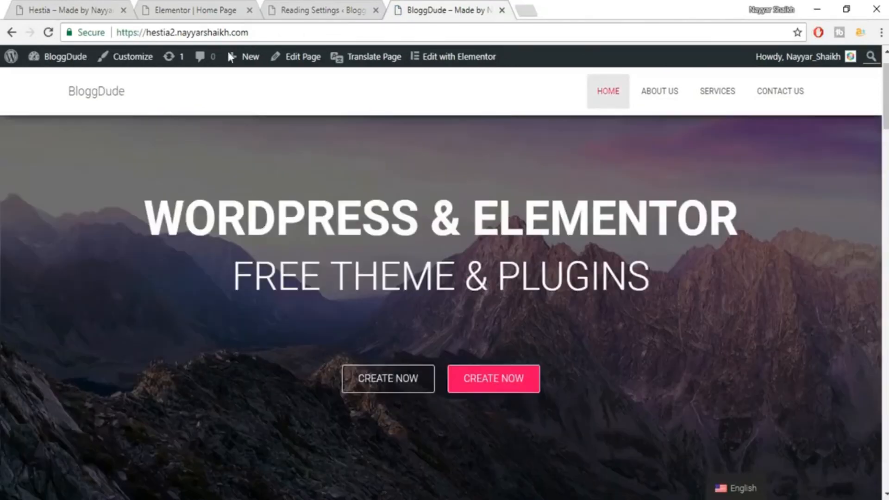
pyautogui.scroll(-12, 473, 173)
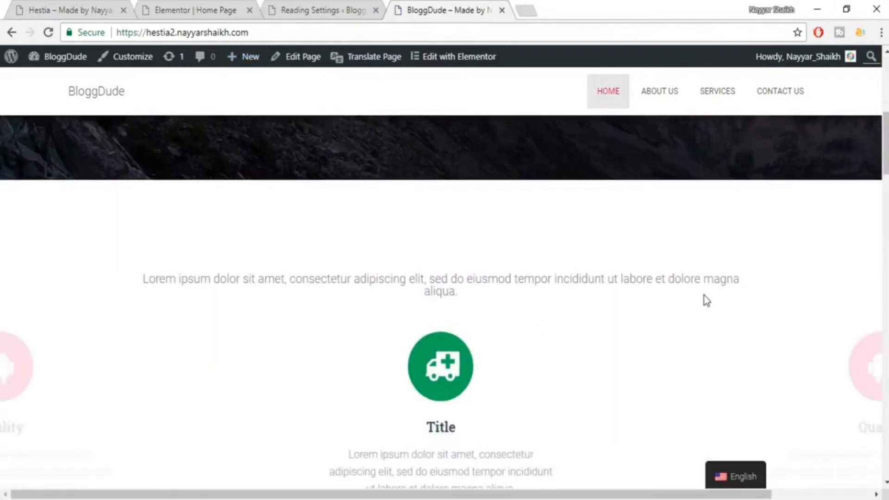
pyautogui.scroll(-20, 444, 305)
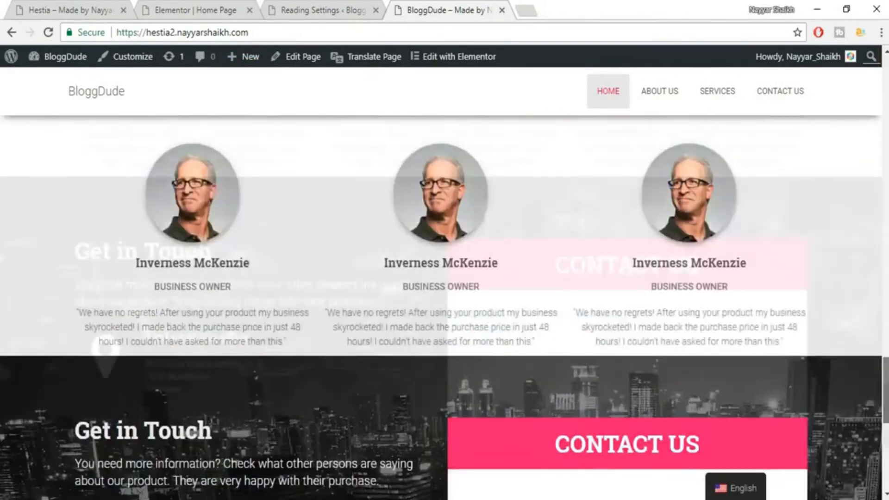
pyautogui.scroll(10, 445, 305)
pyautogui.scroll(15, 444, 306)
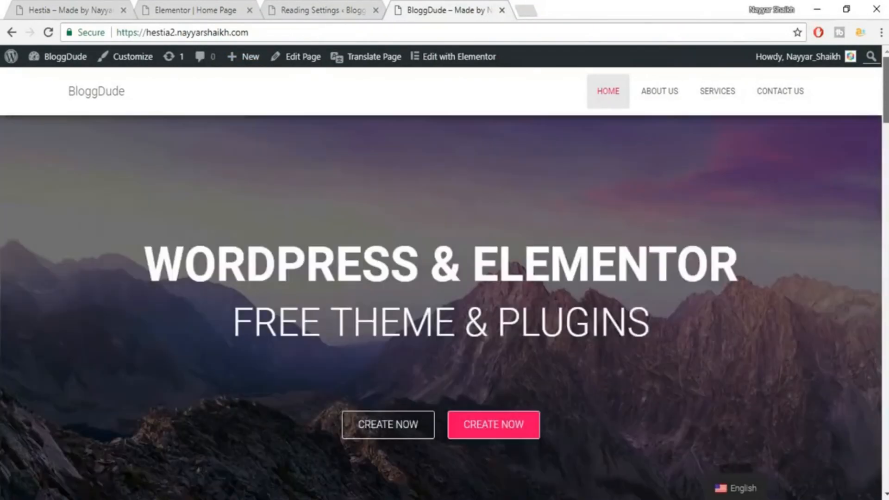
pyautogui.click(673, 94)
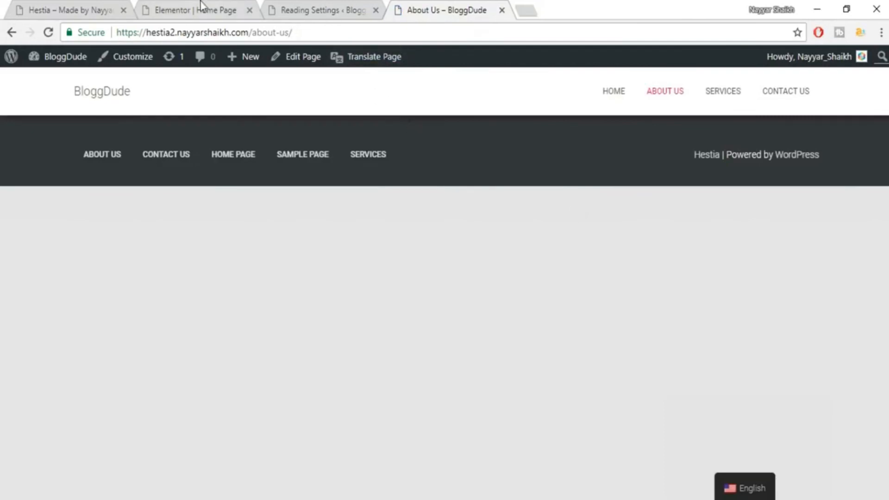
# Import the HomePage template from Hestia/Layouts/elementor-472-2017-10-02.json into Elementor's My Library
pyautogui.click(324, 10)
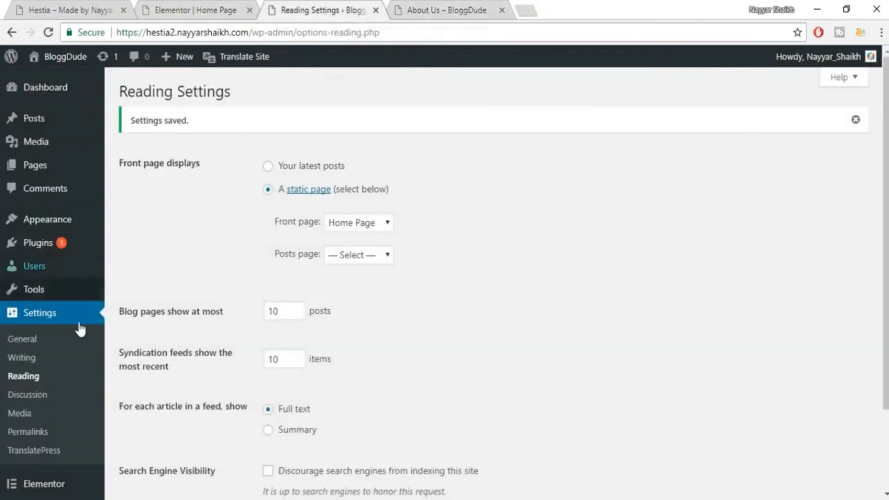
pyautogui.scroll(-2, 81, 329)
pyautogui.moveTo(54, 437)
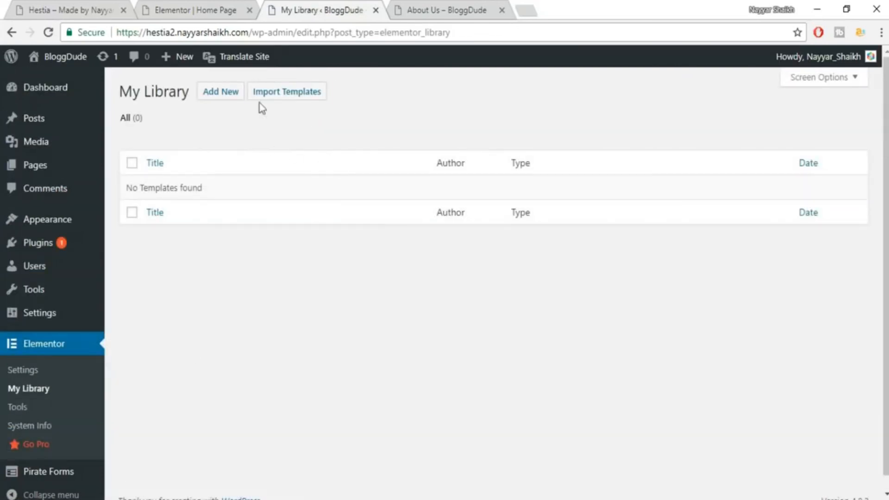
pyautogui.click(287, 95)
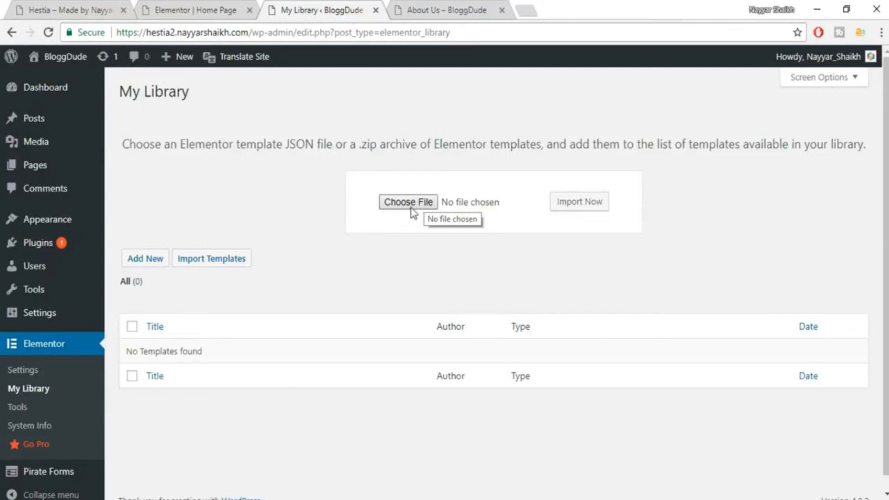
pyautogui.click(410, 208)
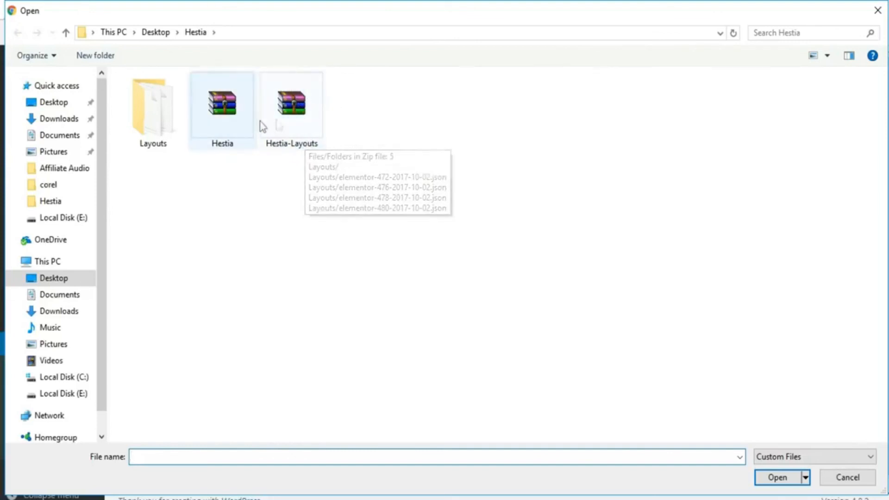
pyautogui.doubleClick(145, 129)
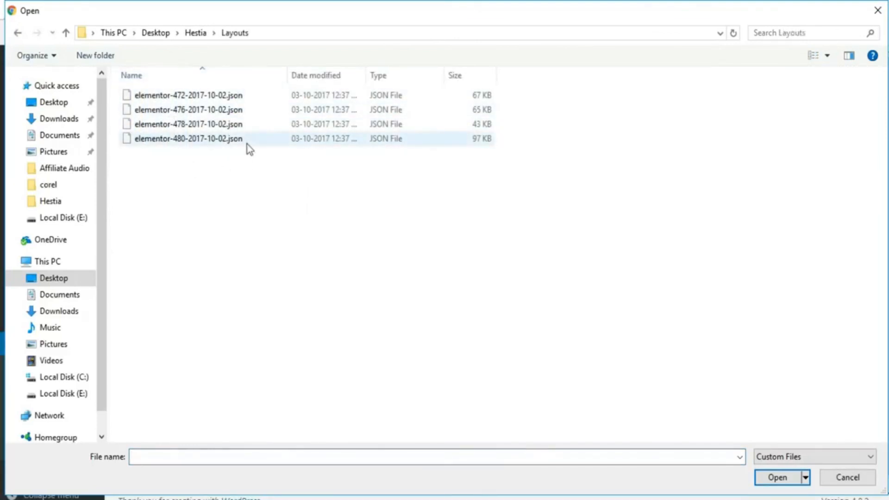
pyautogui.click(215, 97)
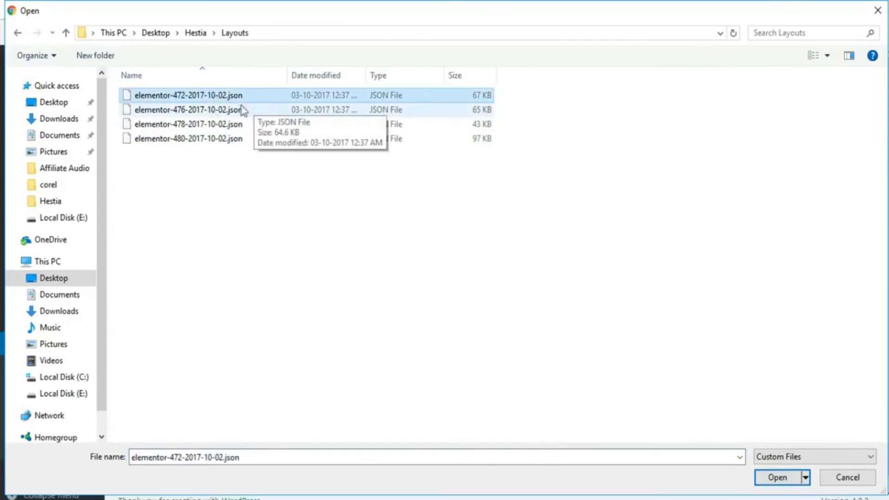
pyautogui.click(778, 478)
pyautogui.click(582, 210)
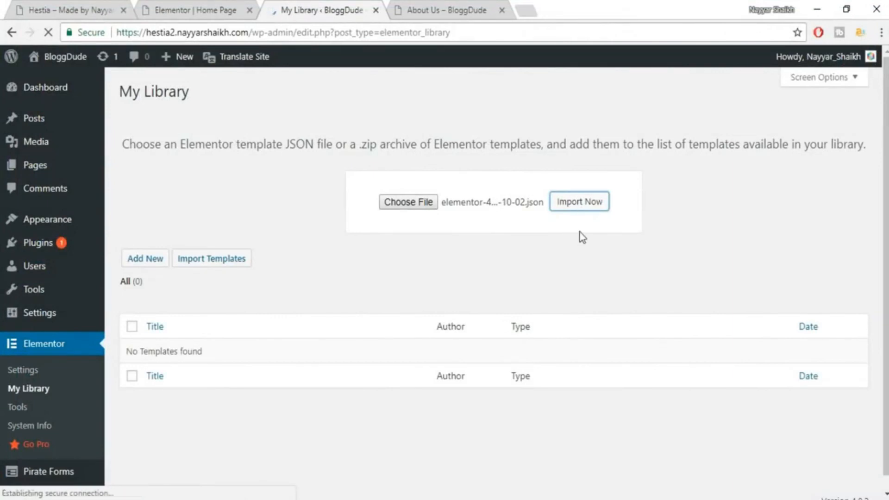
pyautogui.moveTo(175, 200)
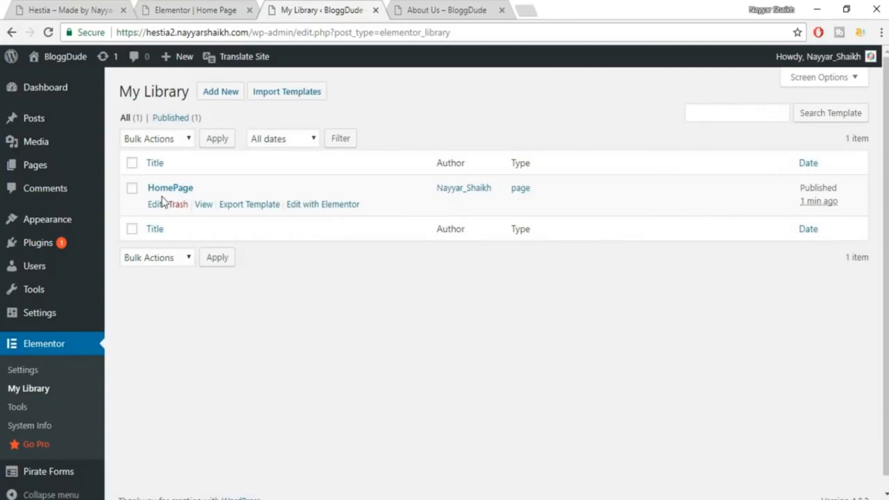
# Import the Services template from elementor-476-2017-10-02.json into the library
pyautogui.click(422, 6)
pyautogui.click(313, 8)
pyautogui.moveTo(187, 194)
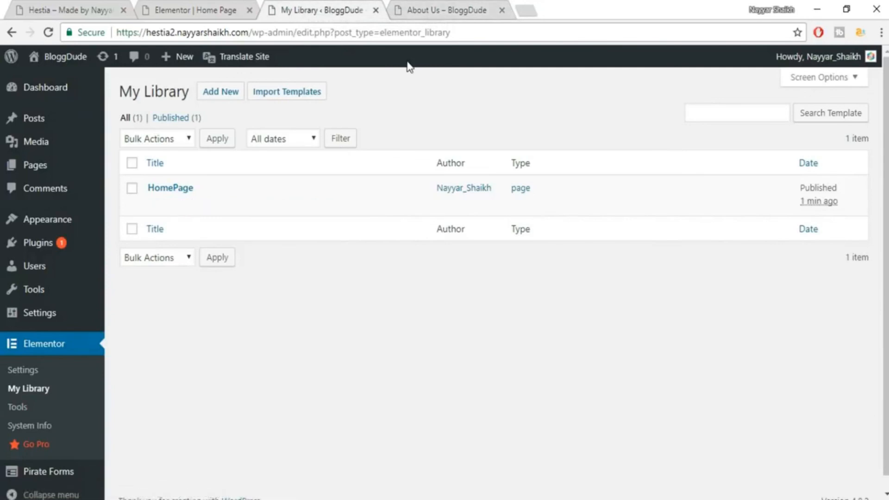
pyautogui.click(282, 95)
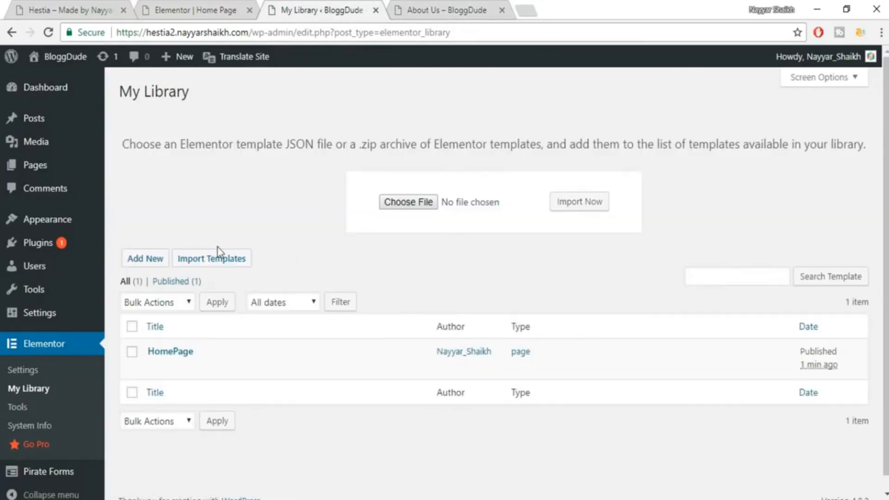
pyautogui.click(388, 204)
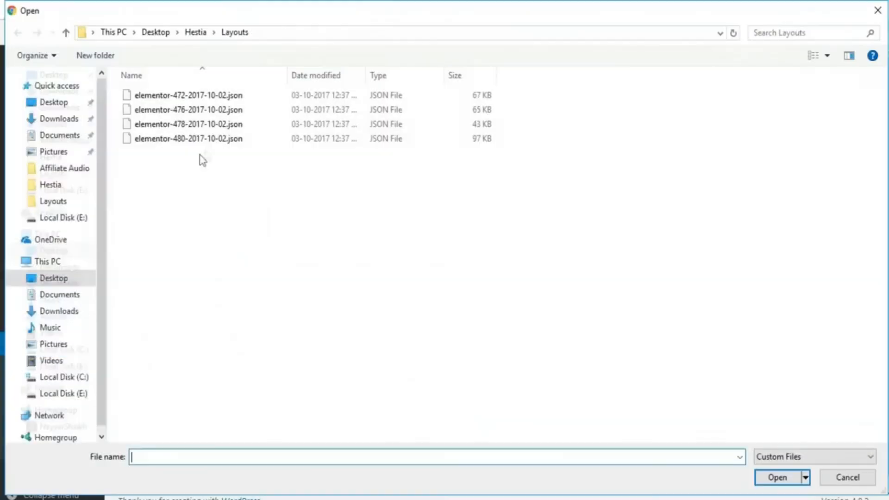
pyautogui.click(190, 110)
pyautogui.click(771, 482)
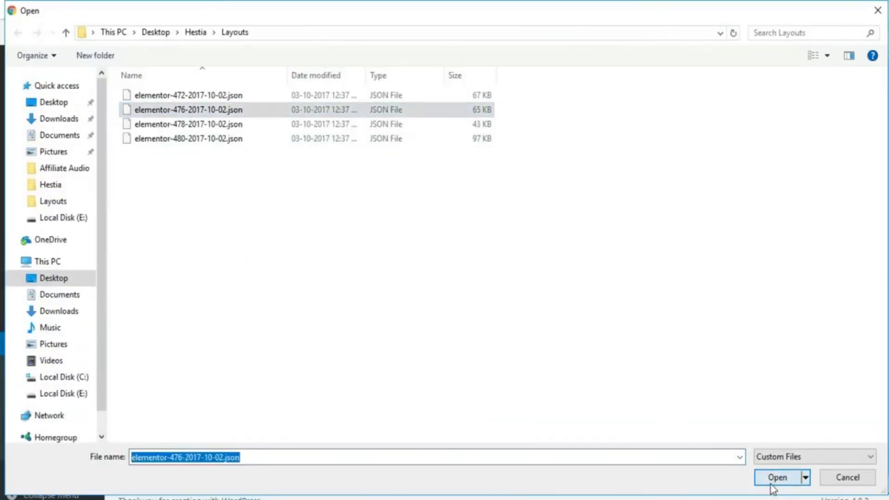
pyautogui.click(589, 208)
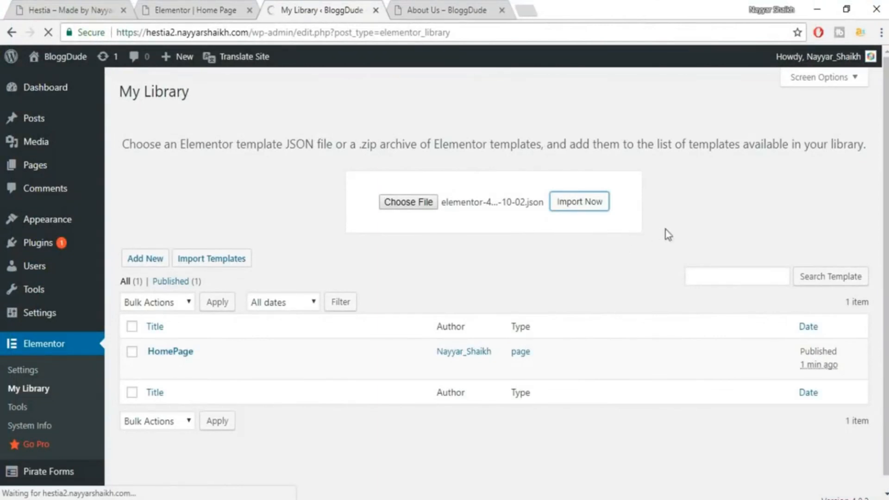
# Import the Contact template from elementor-478-2017-10-02.json
pyautogui.moveTo(198, 200)
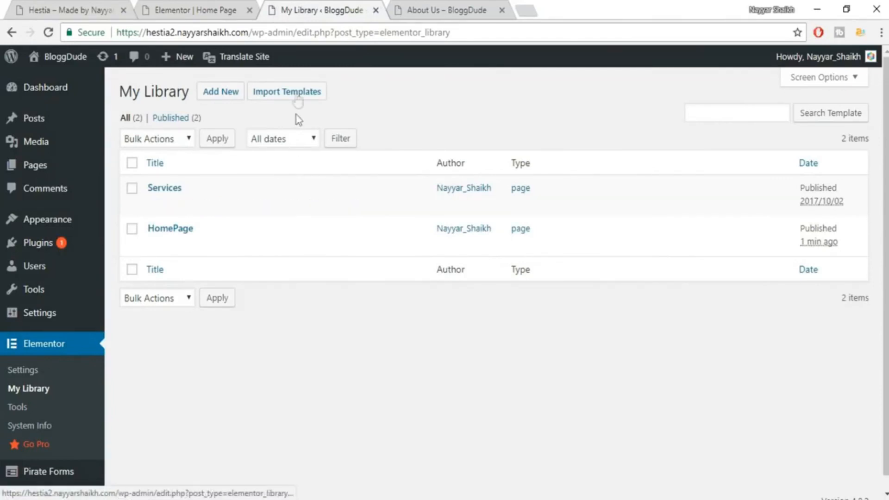
pyautogui.click(294, 91)
pyautogui.click(409, 202)
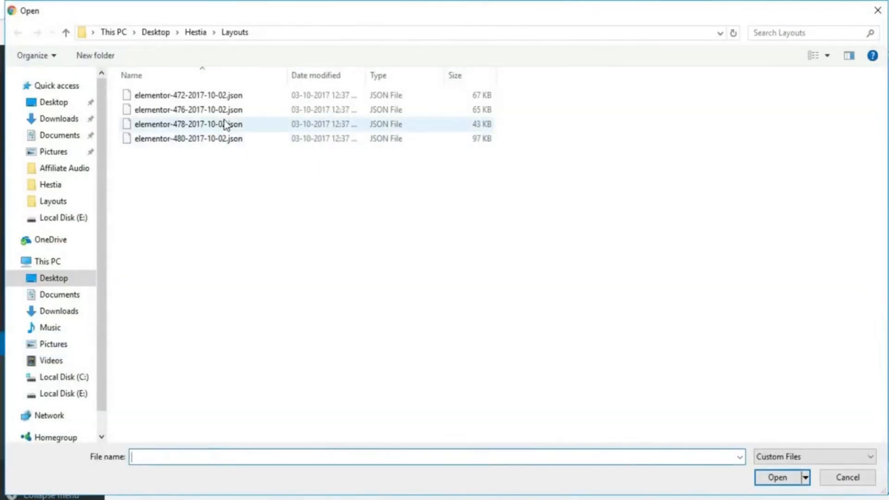
pyautogui.click(225, 125)
pyautogui.click(778, 478)
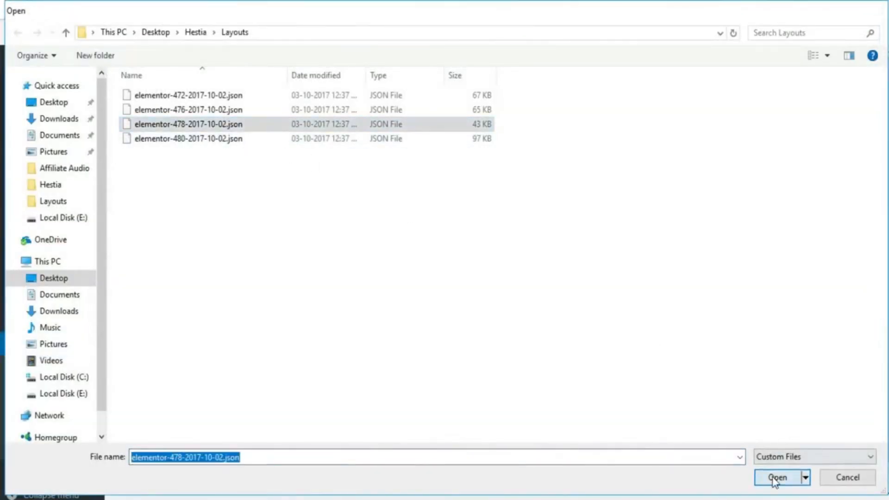
pyautogui.click(586, 208)
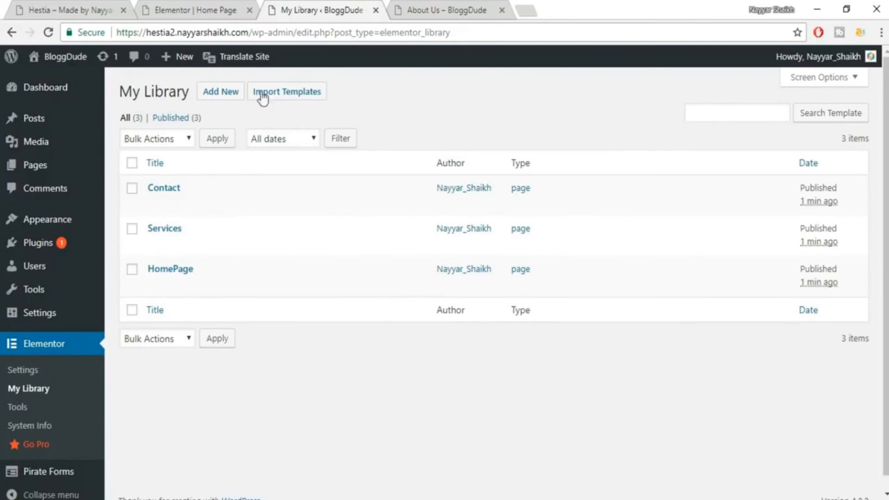
# Import the last template file, elementor-480-2017-10-02.json
pyautogui.click(290, 92)
pyautogui.click(408, 204)
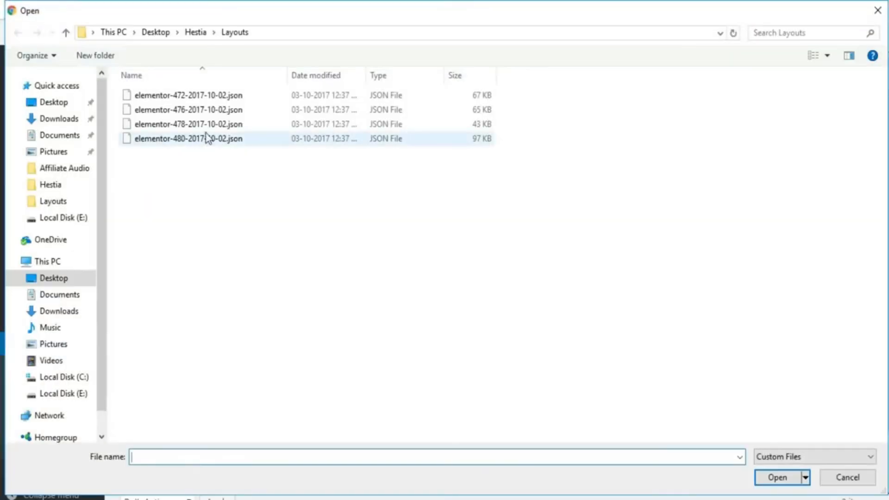
pyautogui.click(207, 138)
pyautogui.click(777, 477)
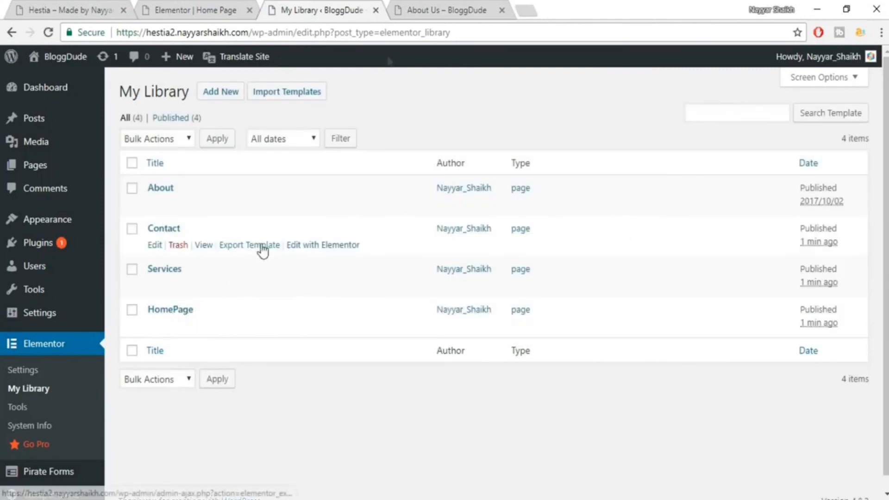
pyautogui.click(413, 7)
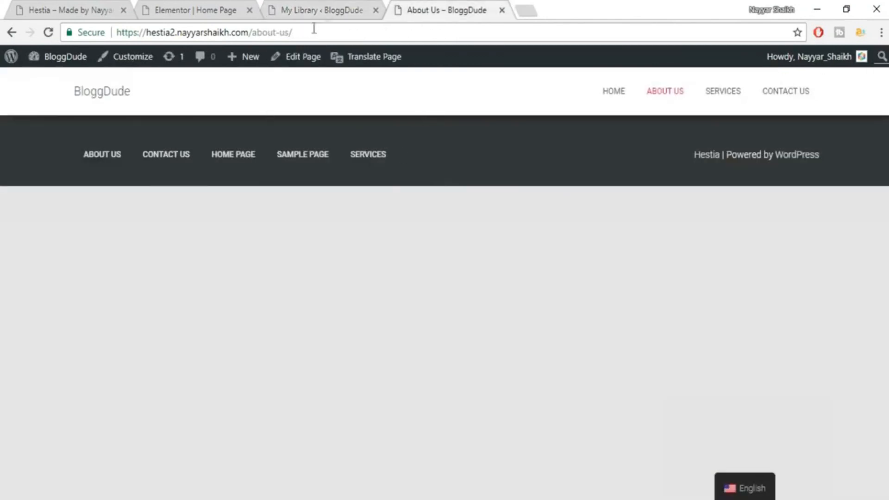
# Open About Us in Elementor and review the Hestia demo's About Us layout for reference
pyautogui.click(296, 58)
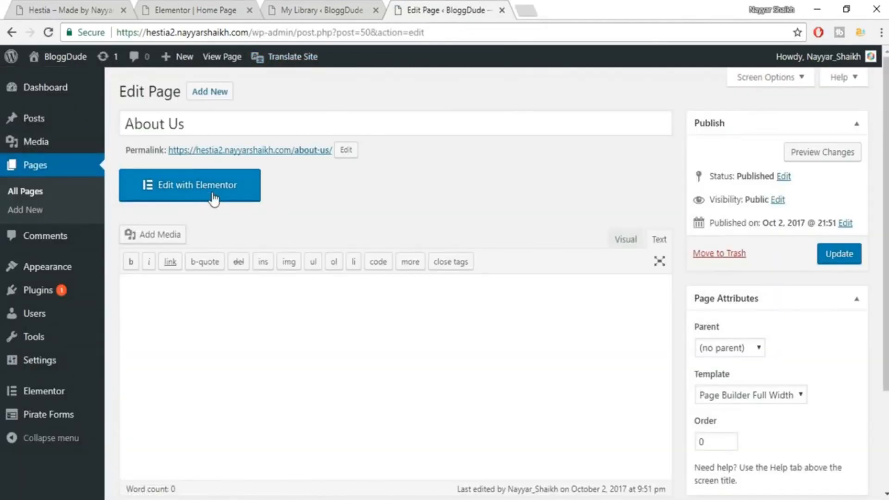
pyautogui.click(213, 198)
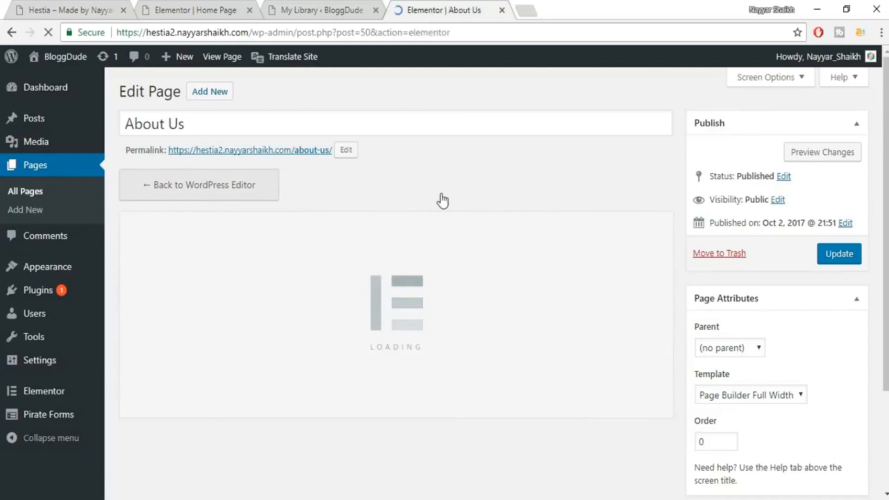
pyautogui.click(86, 6)
pyautogui.scroll(12, 787, 185)
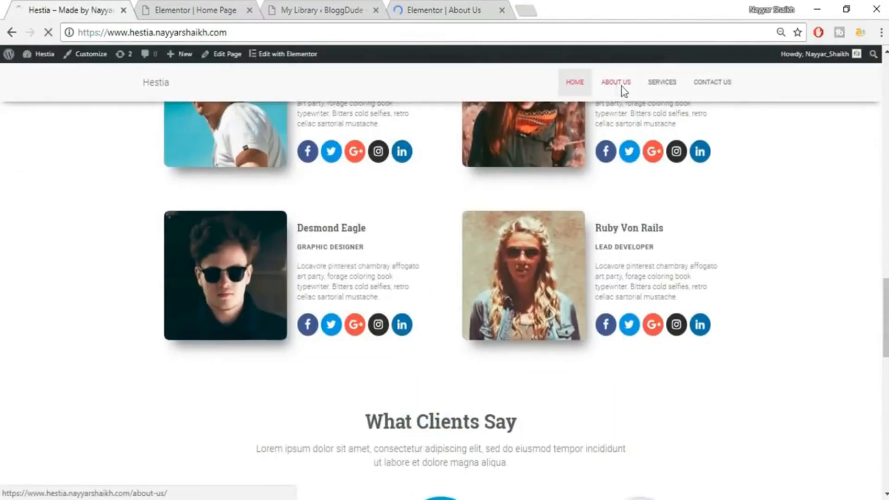
pyautogui.click(622, 91)
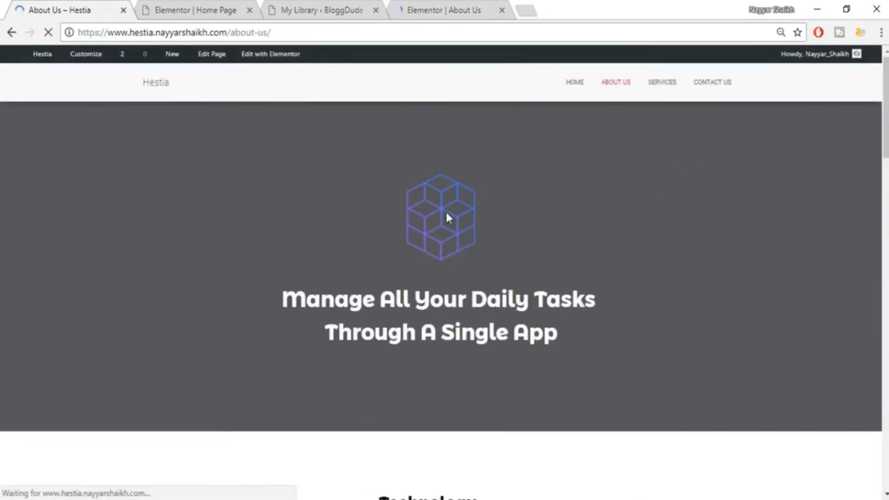
pyautogui.scroll(-7, 623, 178)
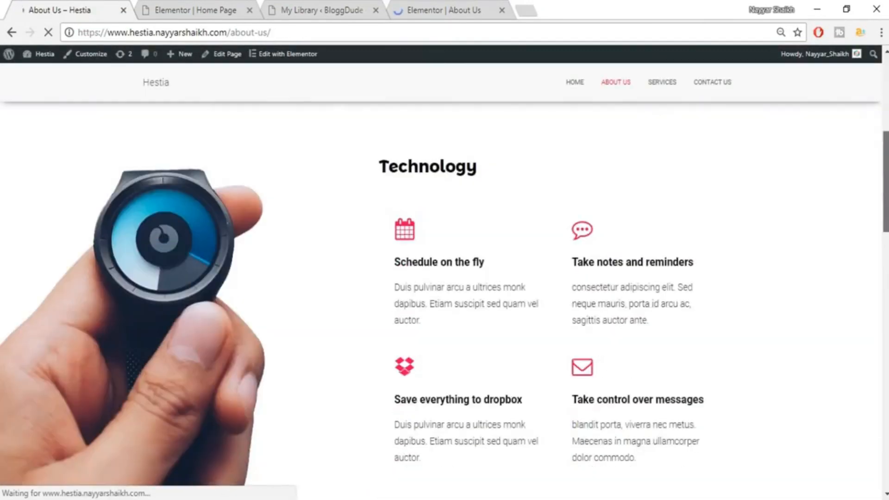
pyautogui.scroll(-20, 444, 301)
pyautogui.scroll(20, 444, 301)
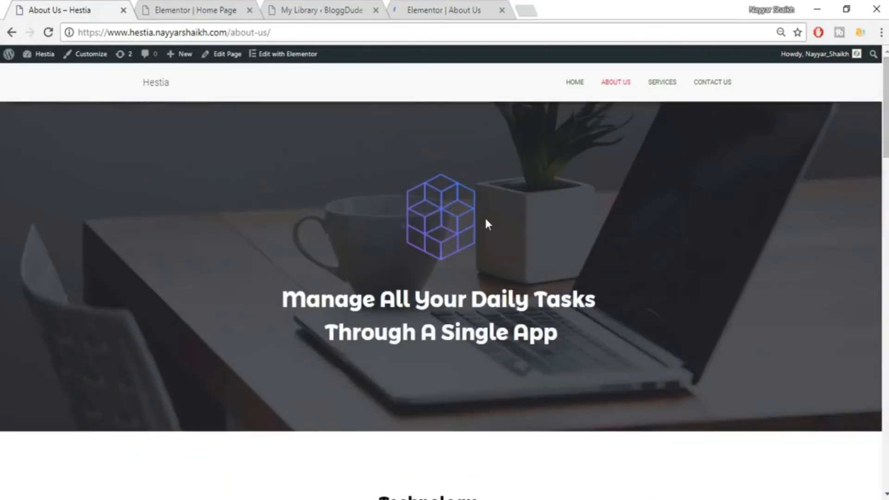
pyautogui.scroll(-10, 486, 223)
pyautogui.scroll(-3, 444, 301)
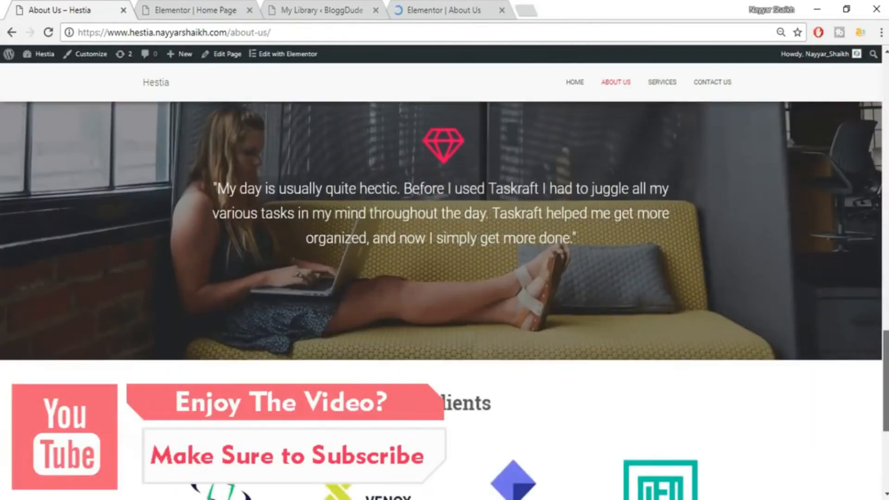
pyautogui.scroll(-3, 444, 301)
pyautogui.scroll(8, 445, 301)
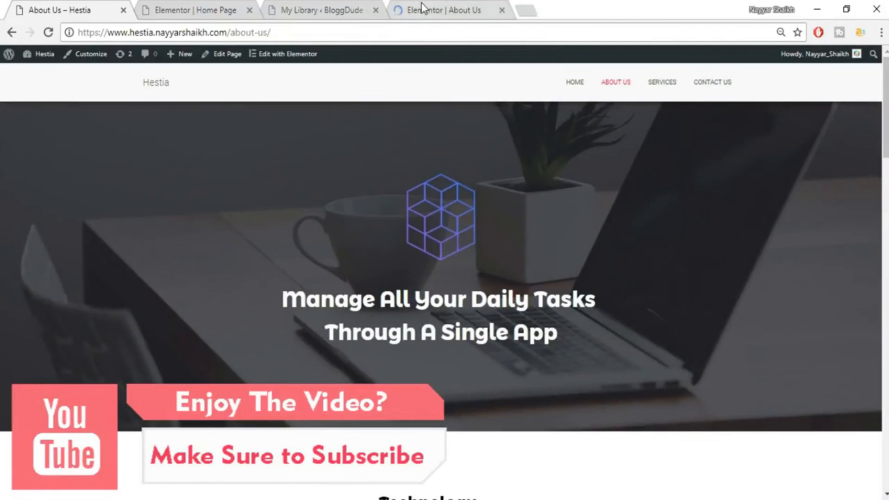
pyautogui.click(422, 7)
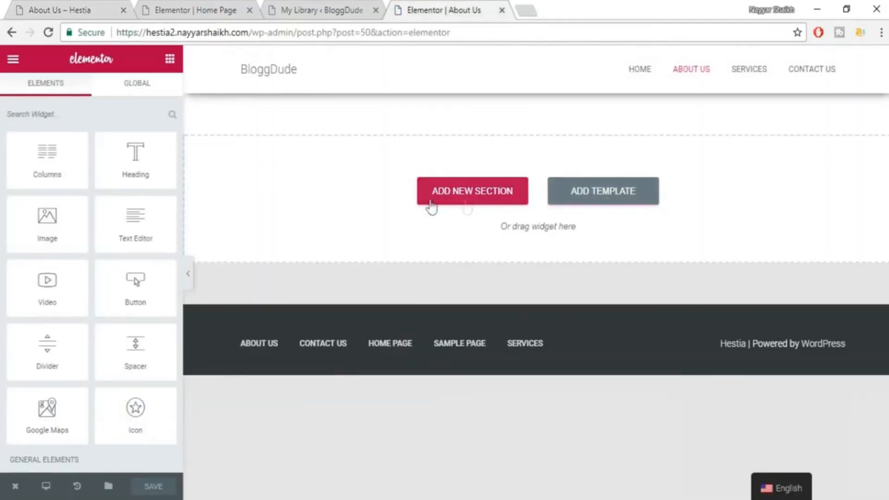
# Insert the saved About template from My Templates into the About Us page
pyautogui.click(604, 199)
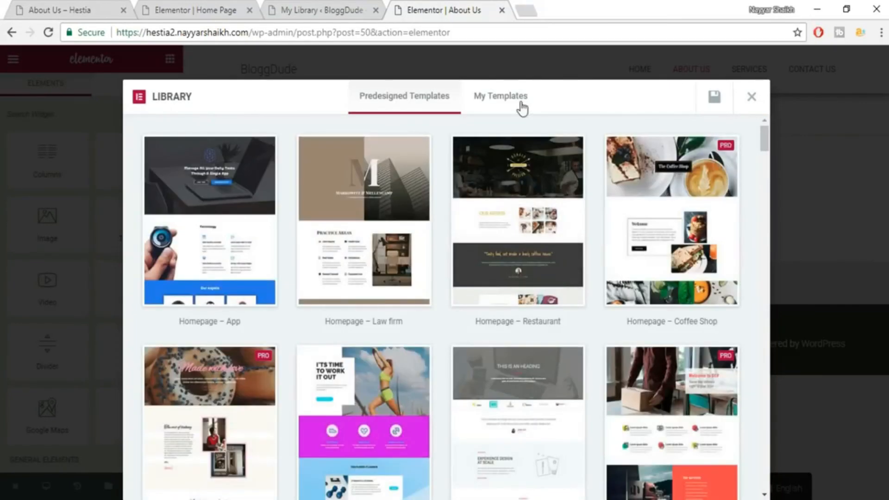
pyautogui.click(521, 107)
pyautogui.moveTo(229, 147)
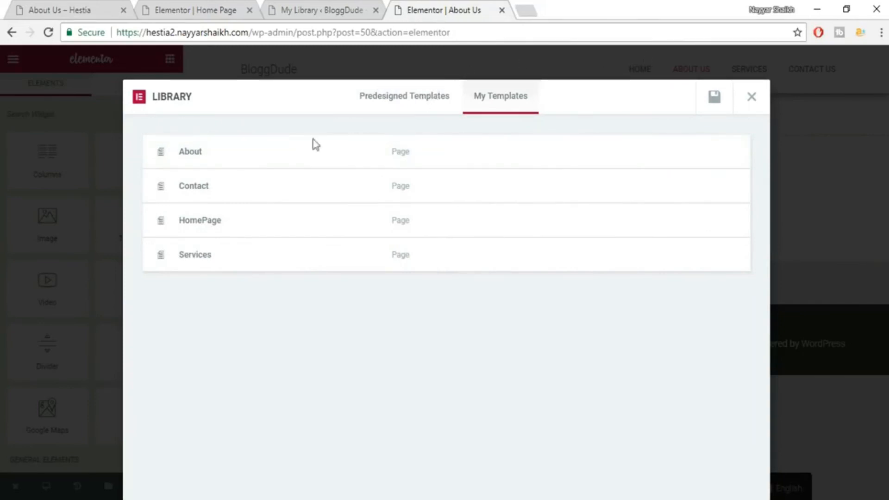
pyautogui.moveTo(197, 155)
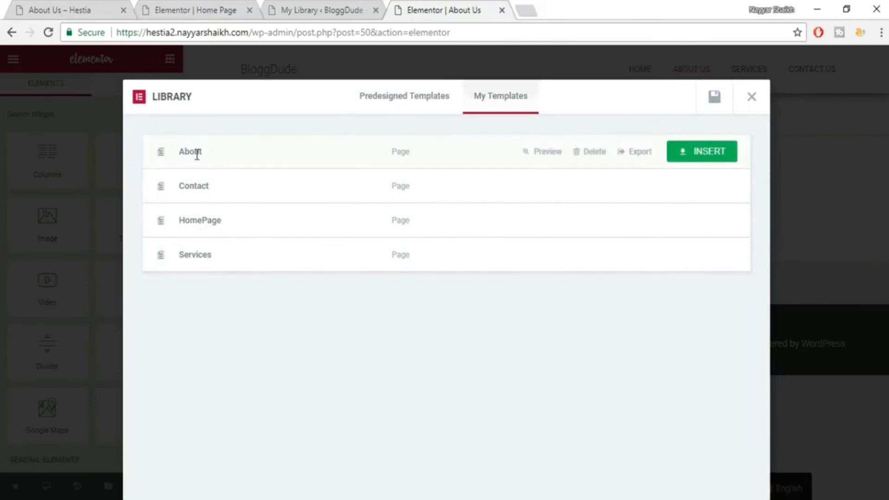
pyautogui.click(696, 153)
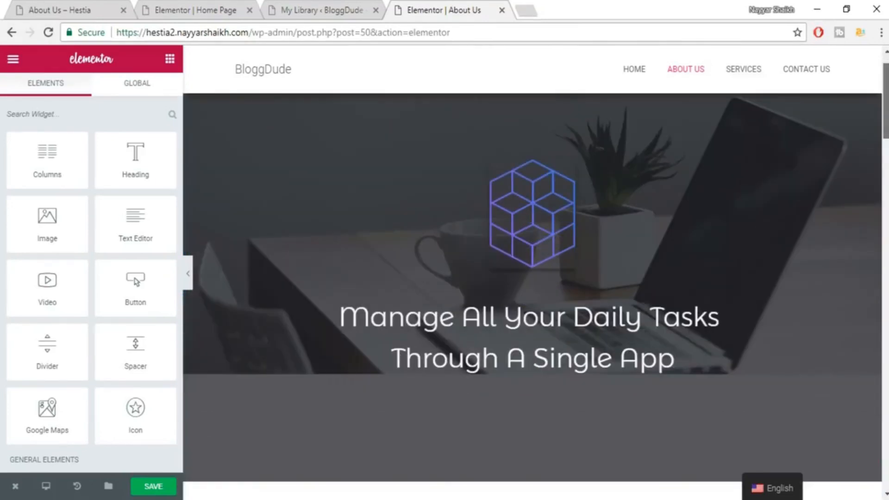
# Replace the hero heading's 'Manage All Your Daily Tasks' line with the site owner's name
pyautogui.scroll(-10, 318, 241)
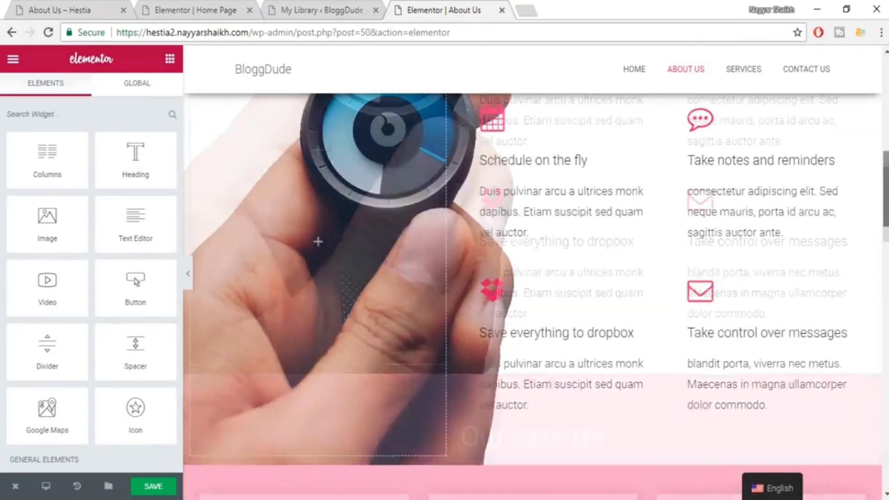
pyautogui.scroll(-20, 317, 241)
pyautogui.scroll(-10, 318, 254)
pyautogui.scroll(20, 318, 254)
pyautogui.scroll(10, 318, 254)
pyautogui.scroll(-5, 318, 254)
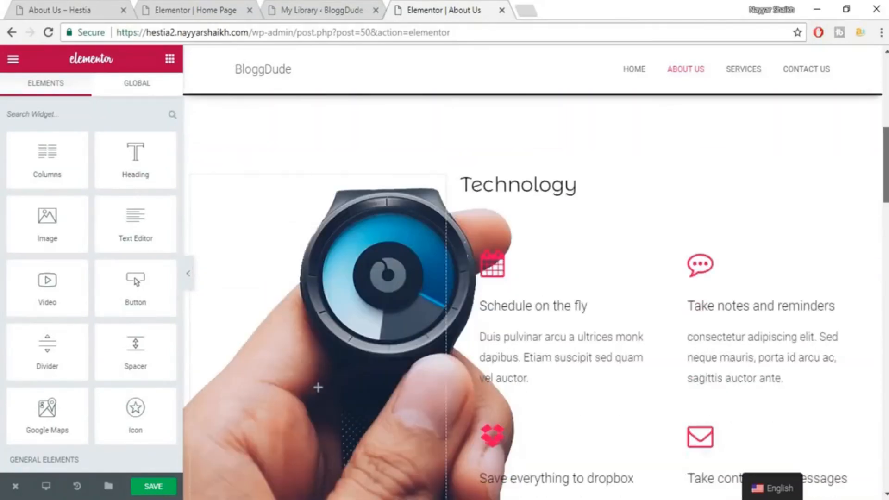
pyautogui.scroll(5, 318, 254)
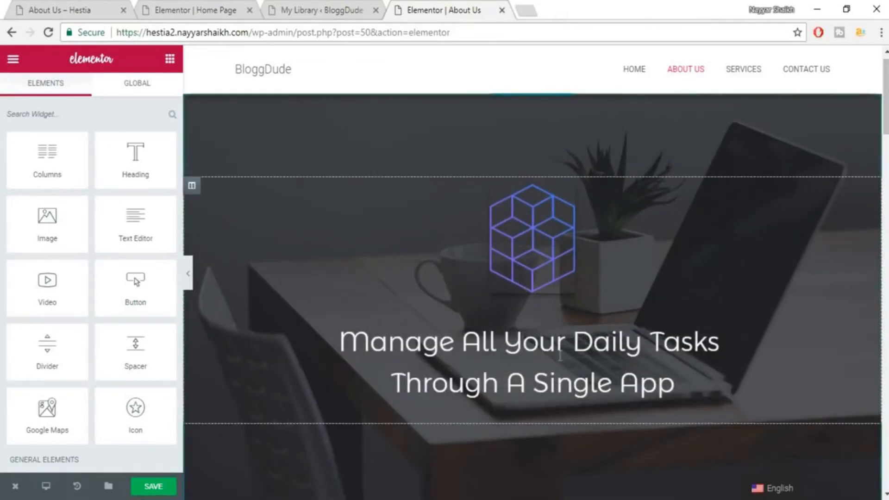
pyautogui.scroll(-1, 547, 284)
pyautogui.click(543, 280)
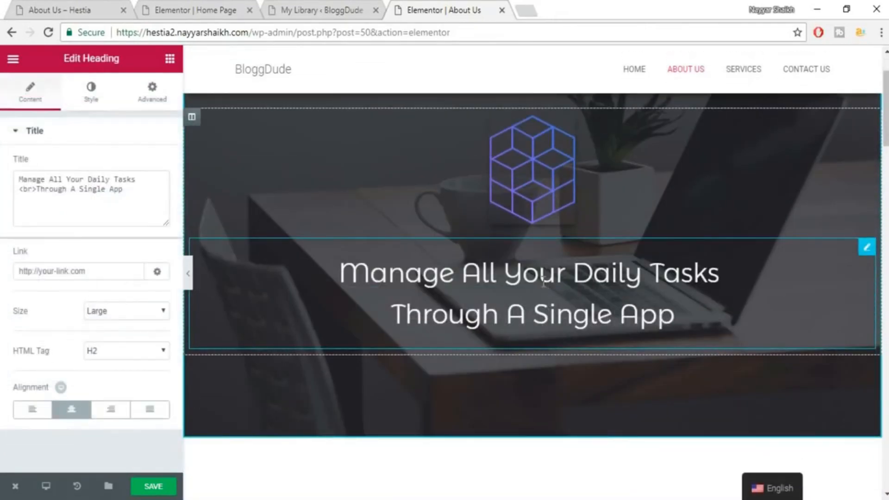
pyautogui.moveTo(139, 181); pyautogui.dragTo(3, 180)
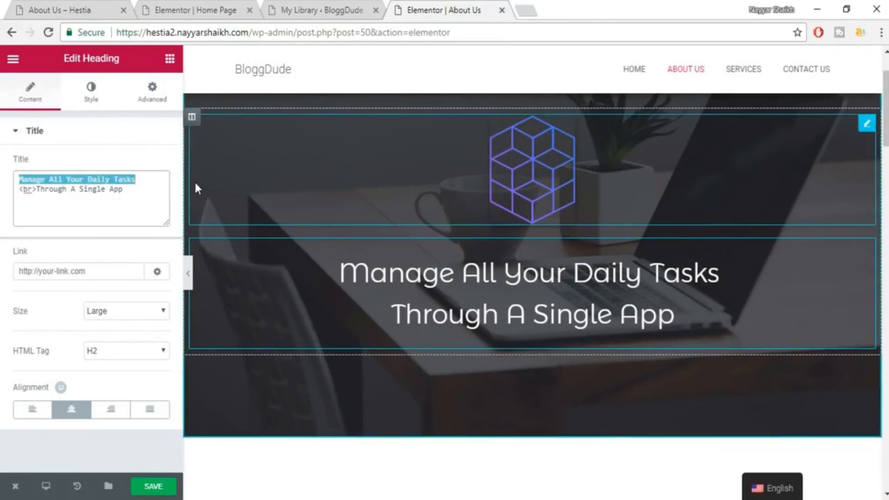
pyautogui.write('Nayyar ')
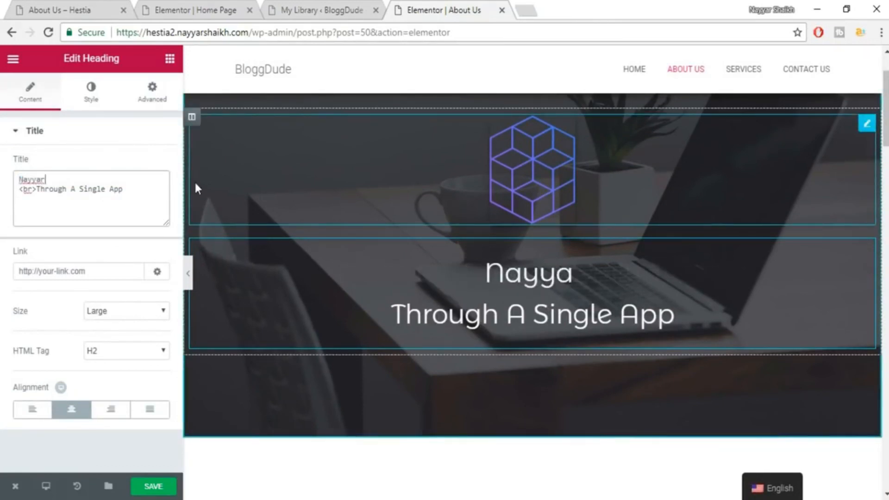
pyautogui.write('Shaikh')
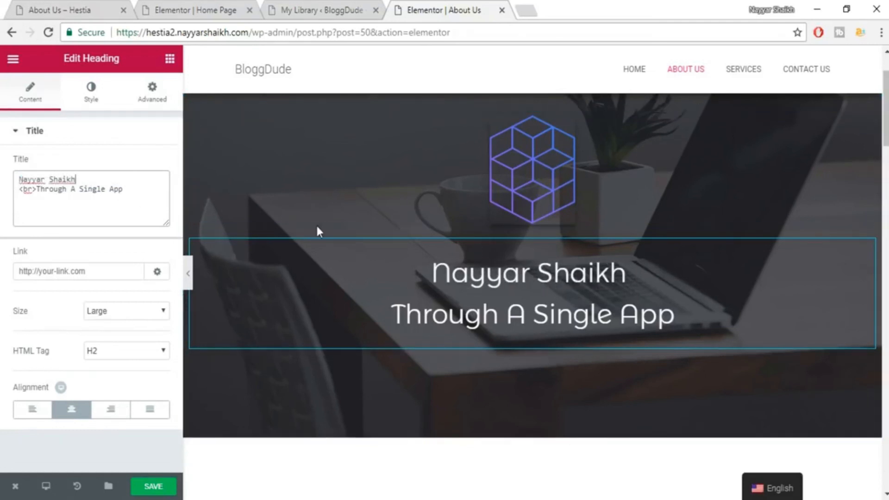
# Inspect the calendar feature icon and the three Our experts team photos
pyautogui.scroll(-6, 632, 355)
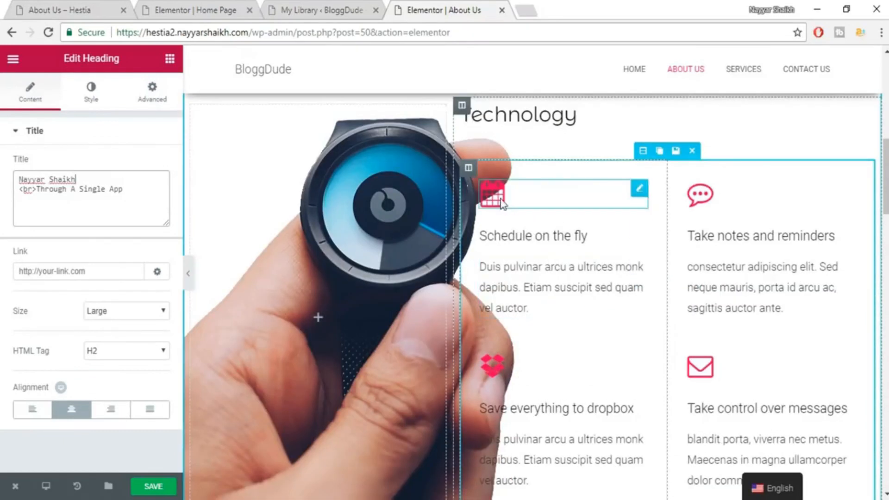
pyautogui.click(501, 200)
pyautogui.scroll(-5, 735, 241)
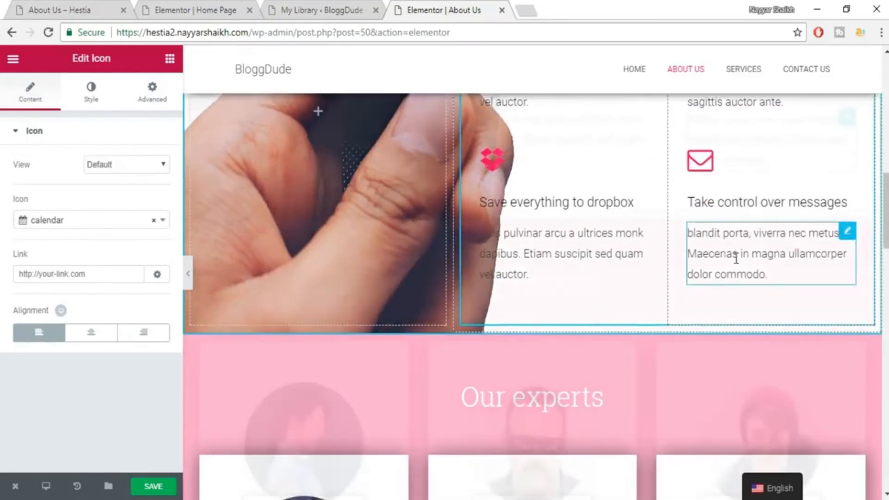
pyautogui.scroll(-8, 736, 260)
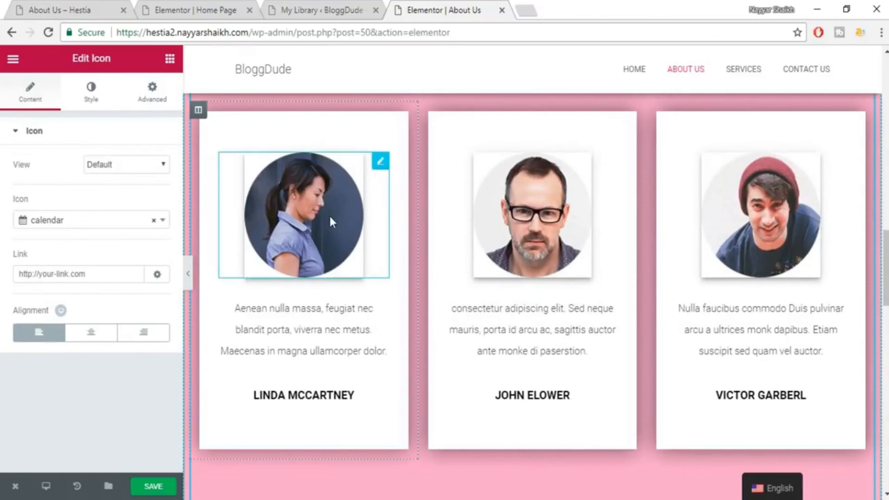
pyautogui.click(329, 214)
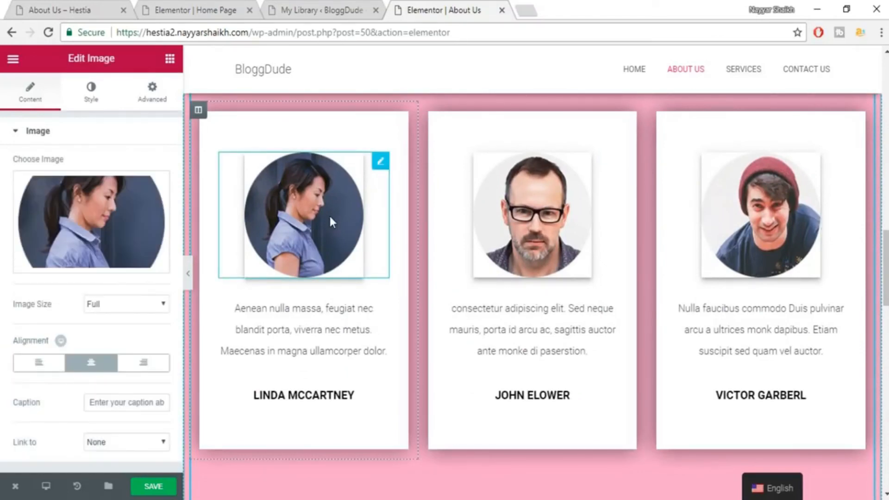
pyautogui.click(546, 199)
pyautogui.click(804, 180)
pyautogui.scroll(-6, 855, 278)
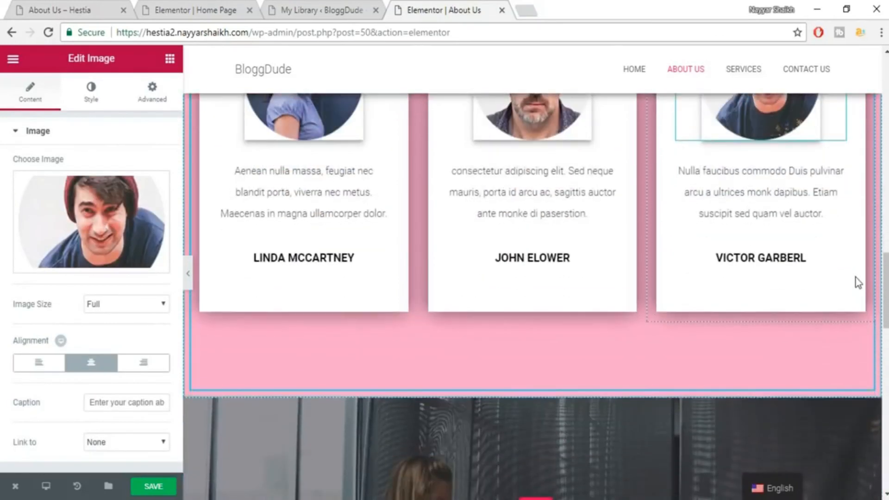
pyautogui.scroll(-15, 855, 277)
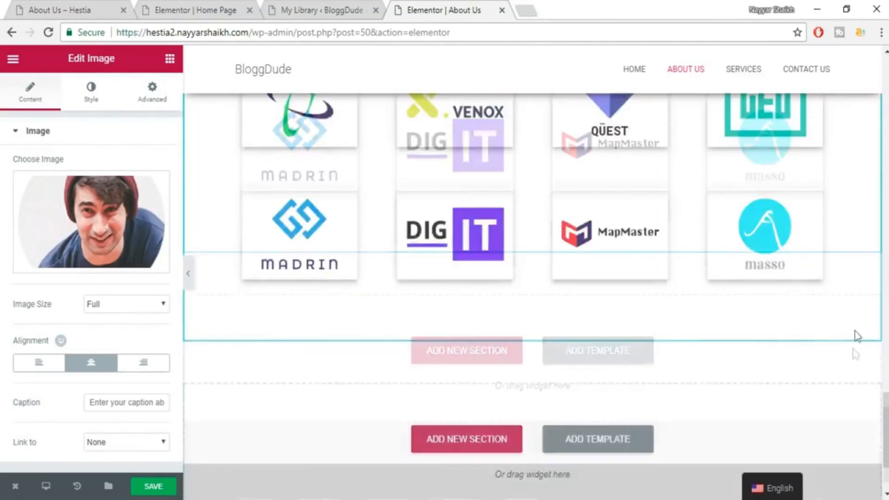
pyautogui.scroll(20, 532, 297)
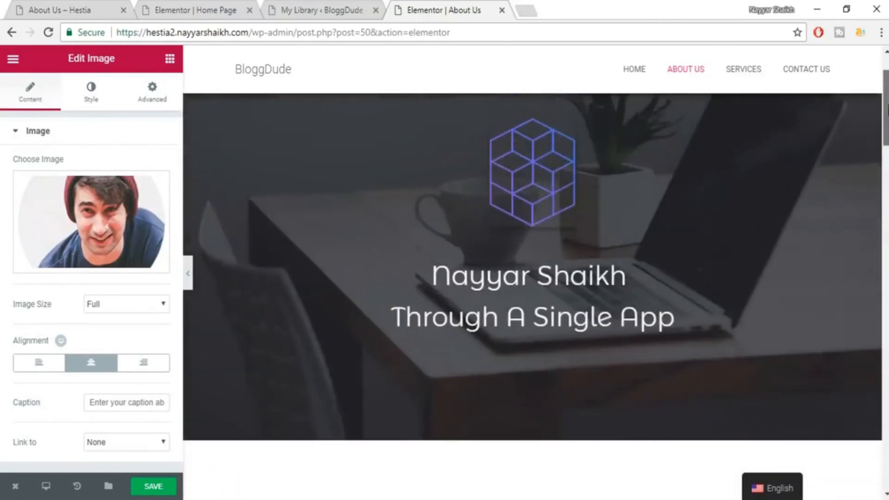
pyautogui.moveTo(888, 106); pyautogui.dragTo(888, 98)
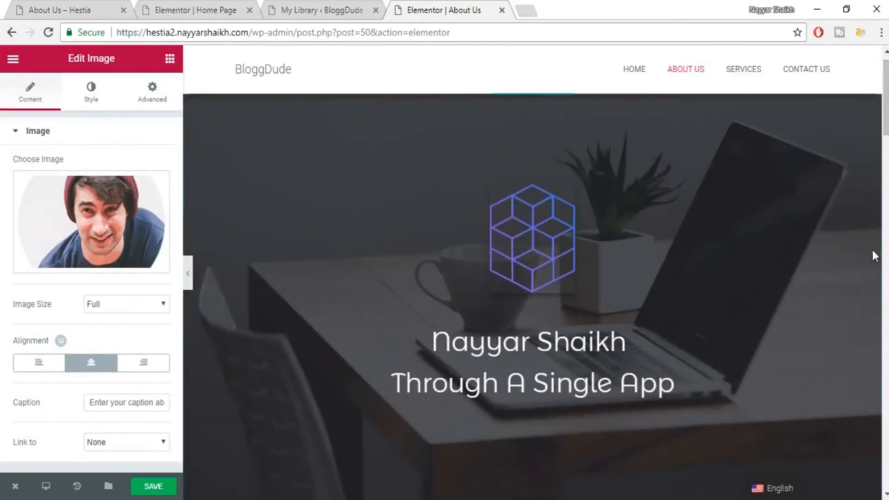
pyautogui.moveTo(888, 130); pyautogui.dragTo(885, 73)
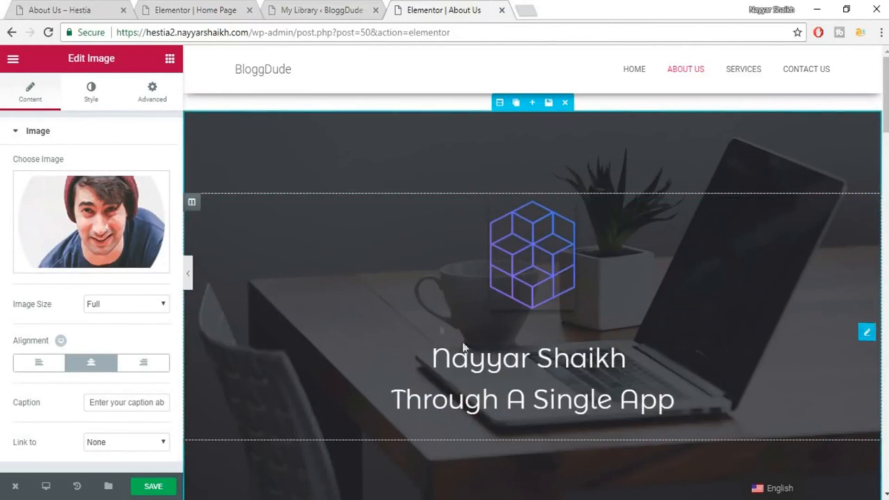
# Save the About Us changes and load the site's home page
pyautogui.click(158, 487)
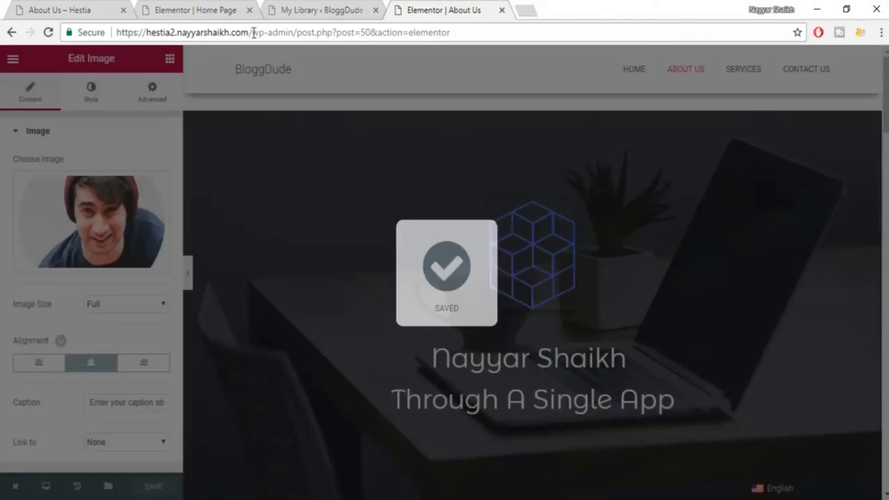
pyautogui.moveTo(253, 32); pyautogui.dragTo(667, 3)
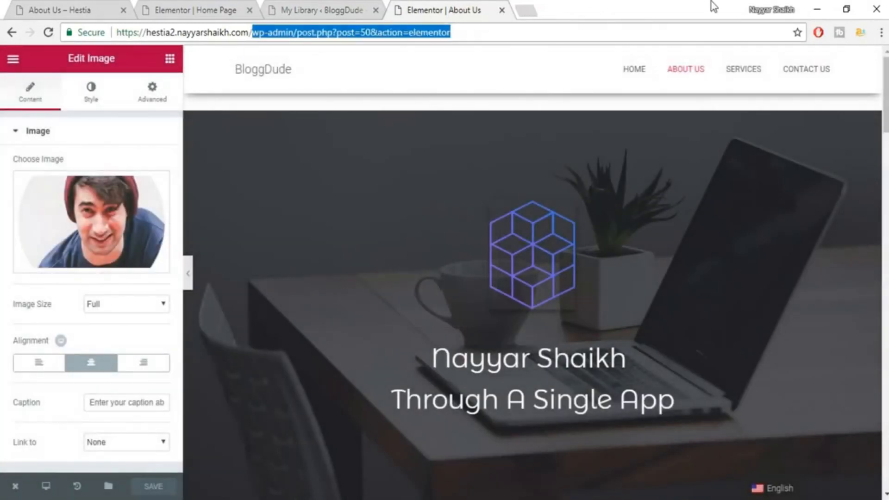
pyautogui.press('BackSpace')
pyautogui.press('Return')
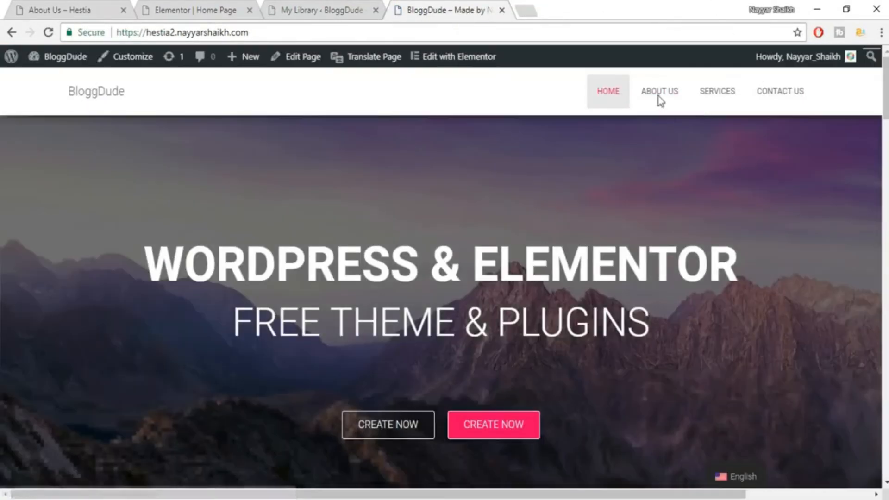
# Review the live About Us page, then go to the still-empty Services page
pyautogui.click(664, 96)
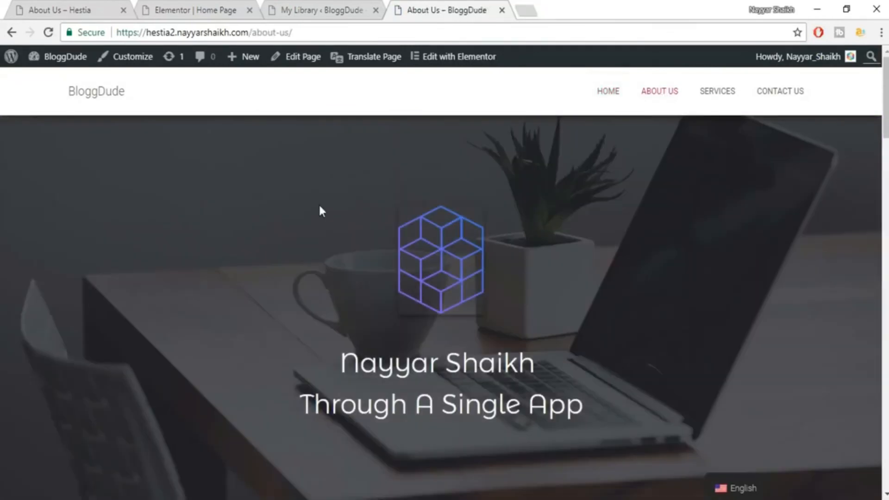
pyautogui.scroll(-4, 452, 310)
pyautogui.scroll(4, 460, 333)
pyautogui.scroll(-8, 462, 336)
pyautogui.scroll(-4, 463, 336)
pyautogui.scroll(8, 462, 336)
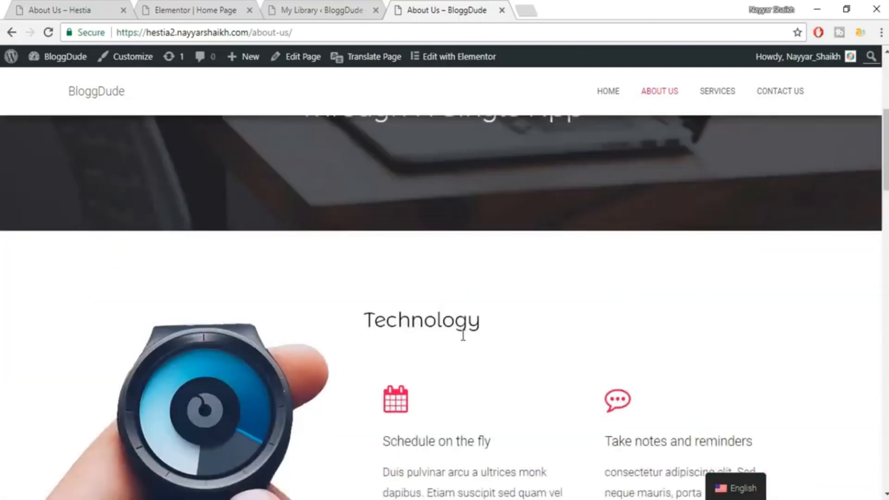
pyautogui.click(704, 92)
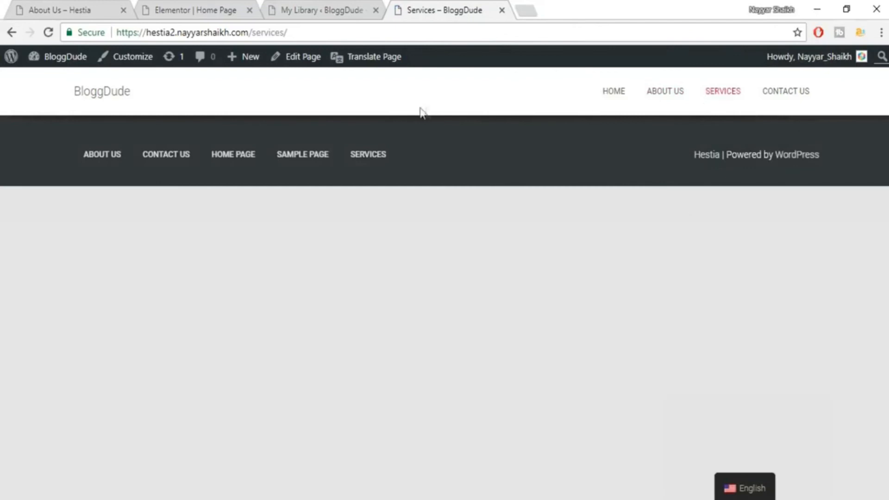
# Insert the saved Services template from My Templates into the Services page in Elementor
pyautogui.click(305, 62)
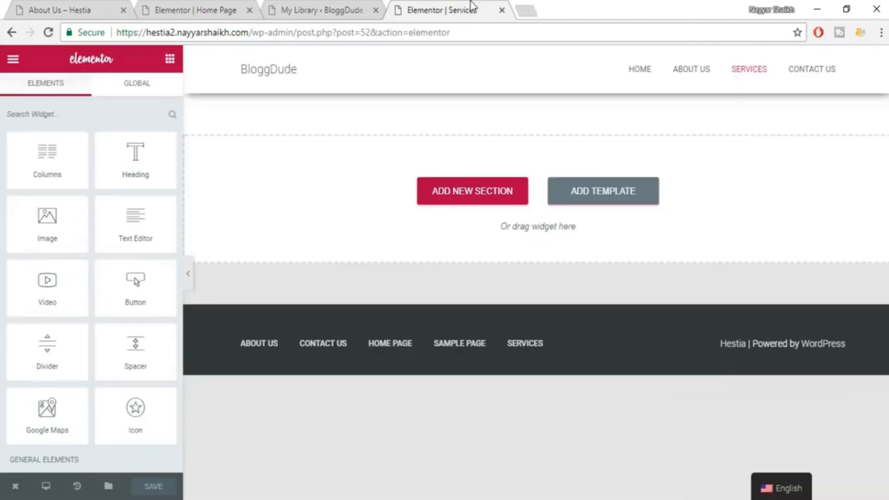
pyautogui.click(612, 197)
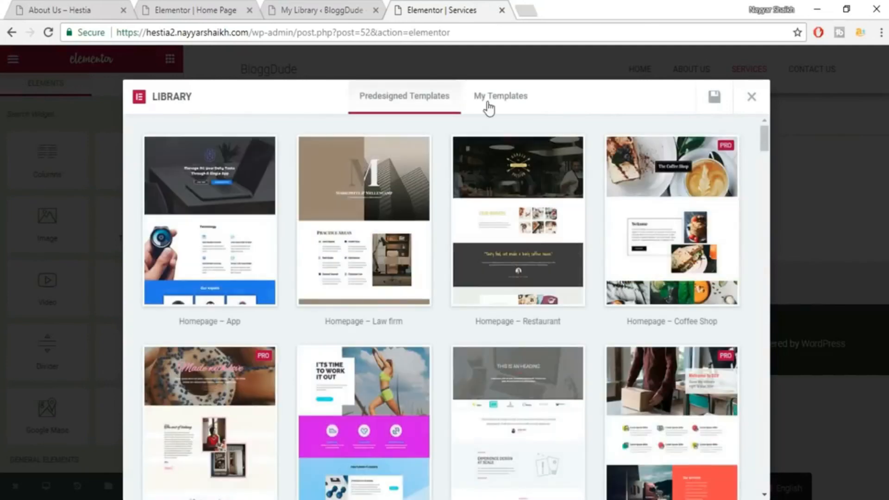
pyautogui.click(486, 103)
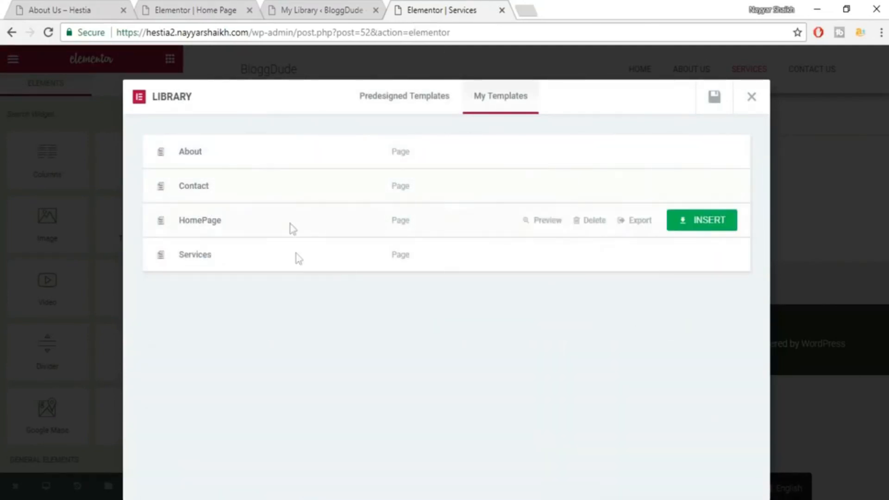
pyautogui.click(697, 257)
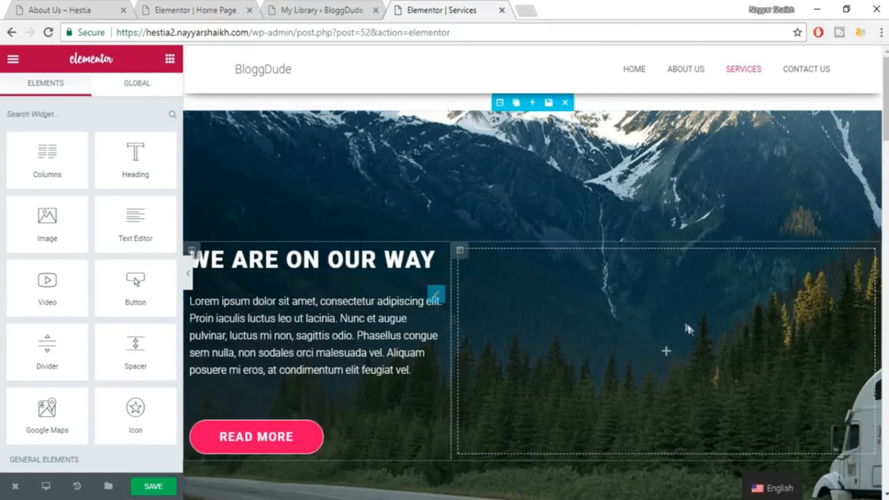
# Select the MOVING title text in the Moving card's heading
pyautogui.scroll(-3, 687, 321)
pyautogui.scroll(-10, 687, 321)
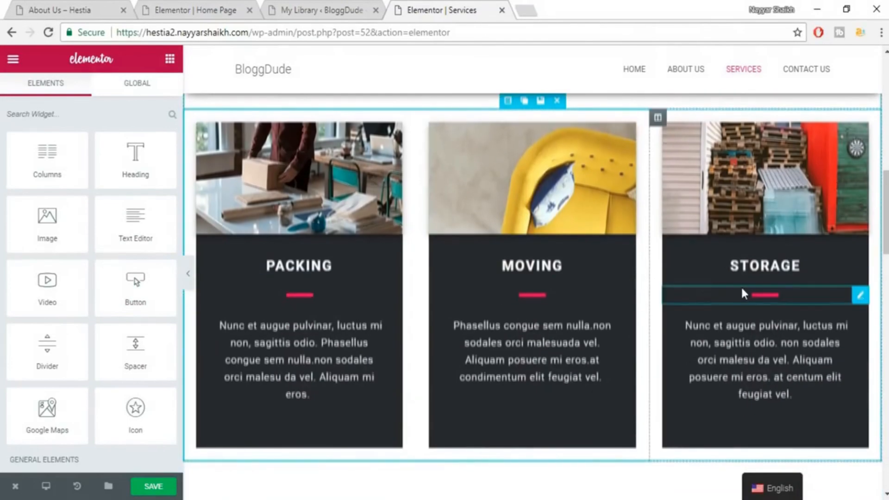
pyautogui.scroll(2, 649, 325)
pyautogui.click(535, 334)
pyautogui.moveTo(44, 204); pyautogui.dragTo(2, 180)
pyautogui.scroll(-3, 596, 363)
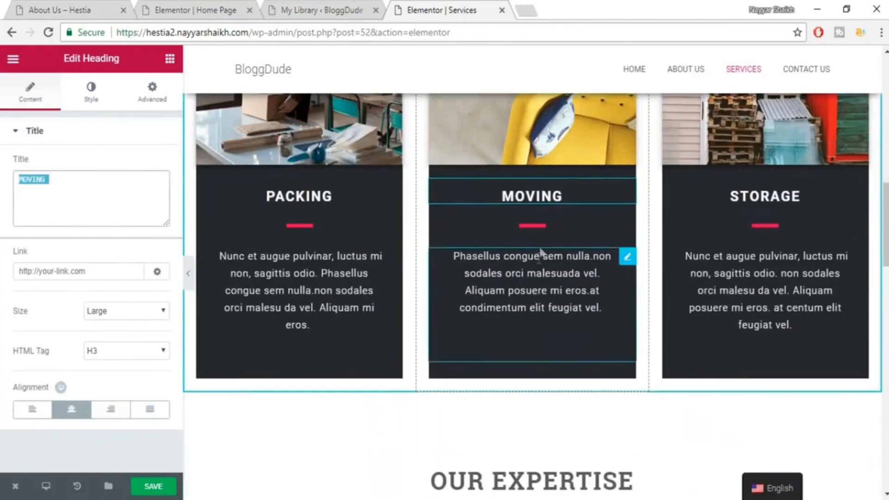
# Set the Moving card divider's weight to 4 and width to 66
pyautogui.click(509, 227)
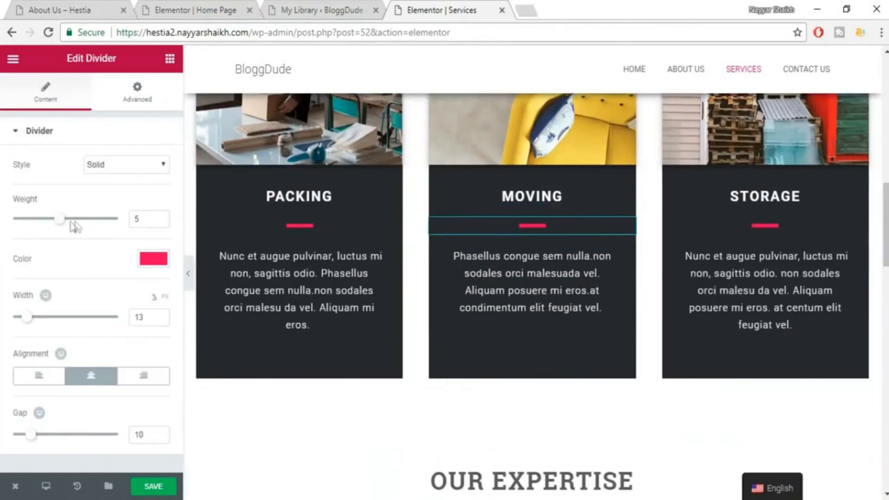
pyautogui.moveTo(60, 225)
pyautogui.mouseDown()
pyautogui.moveTo(113, 224)
pyautogui.moveTo(46, 224)
pyautogui.mouseUp()
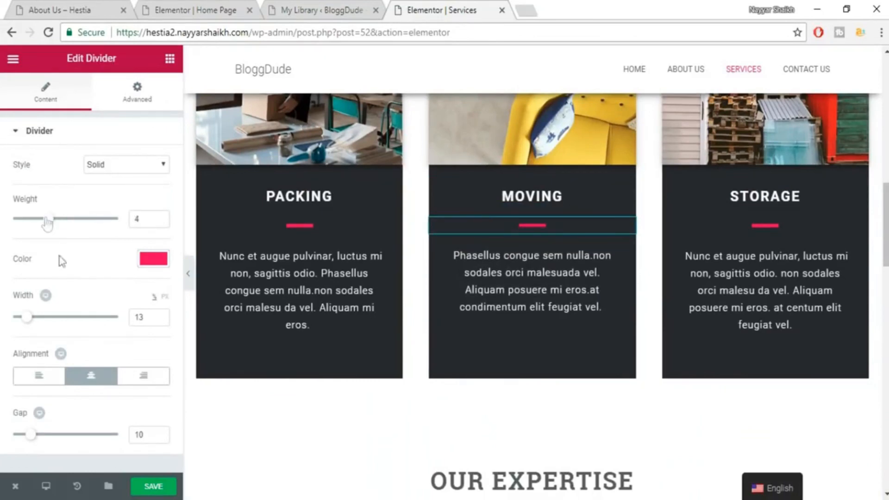
pyautogui.moveTo(27, 317); pyautogui.dragTo(83, 317)
pyautogui.scroll(-2, 548, 318)
pyautogui.scroll(-15, 548, 327)
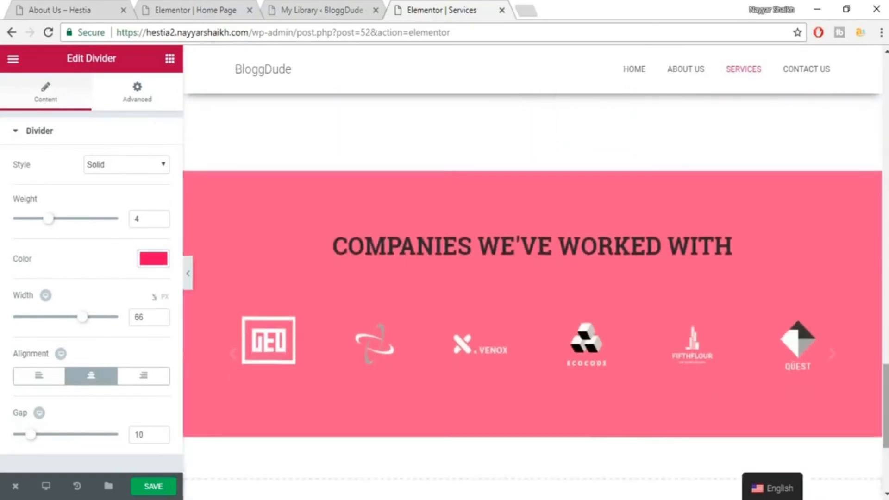
pyautogui.scroll(-5, 545, 423)
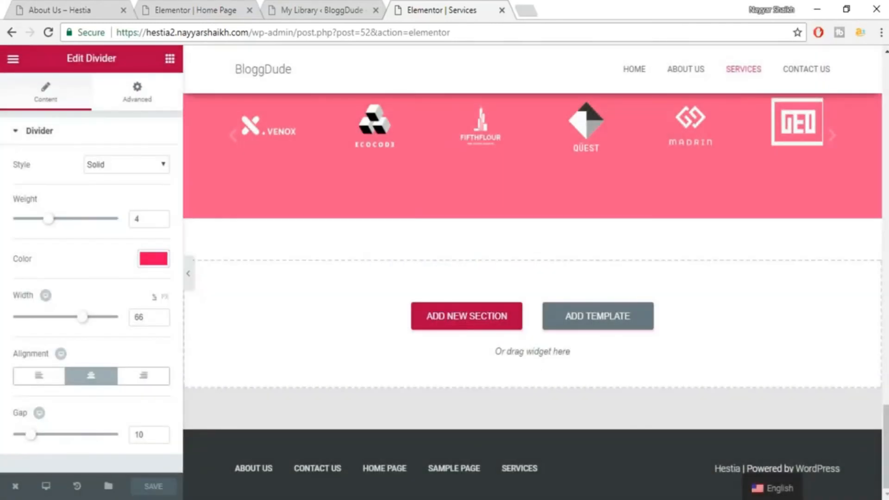
pyautogui.moveTo(886, 444); pyautogui.dragTo(886, 97)
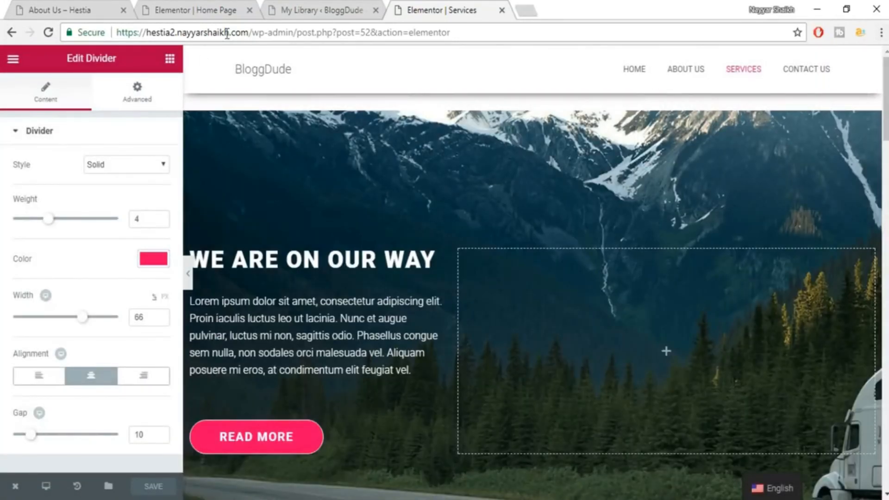
pyautogui.moveTo(250, 33); pyautogui.dragTo(685, 31)
# Open the Contact Us page in Elementor and list the saved About, Contact, HomePage and Services templates
pyautogui.press('BackSpace')
pyautogui.press('Return')
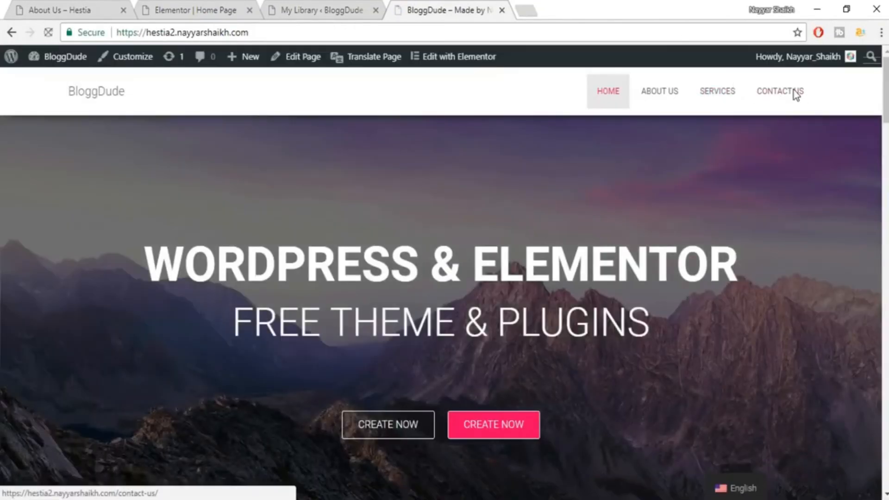
pyautogui.click(794, 94)
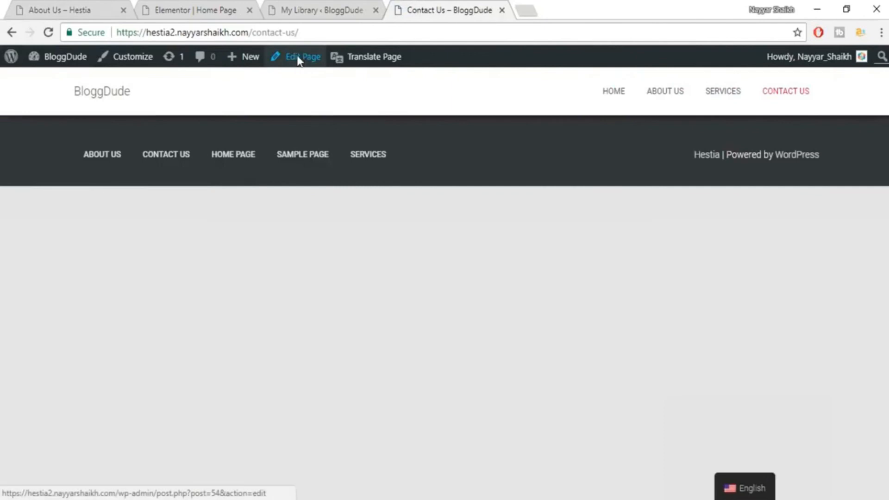
pyautogui.click(297, 57)
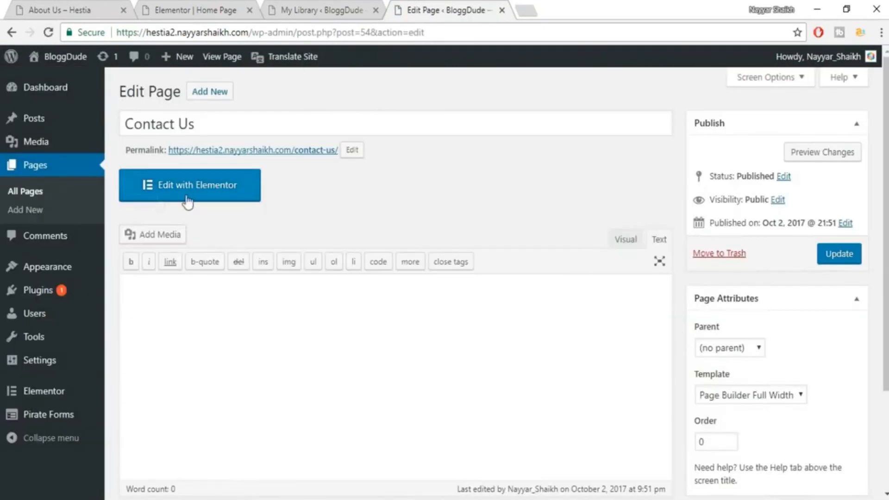
pyautogui.click(200, 186)
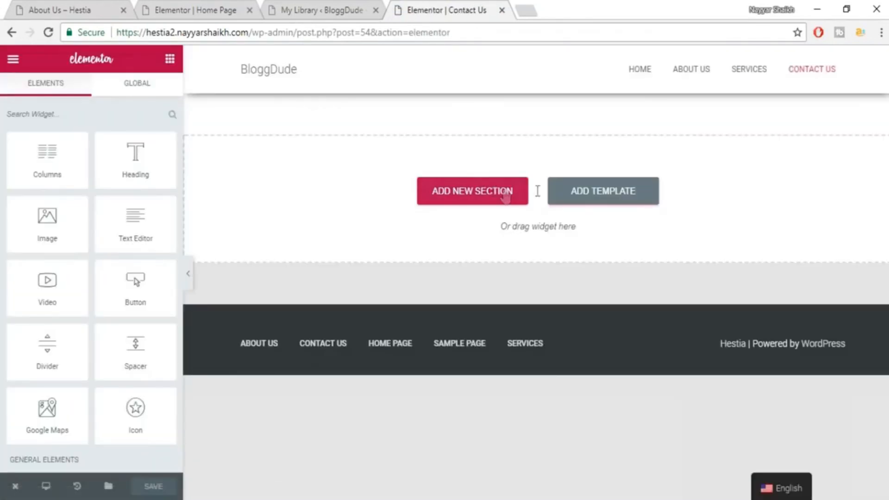
pyautogui.click(601, 196)
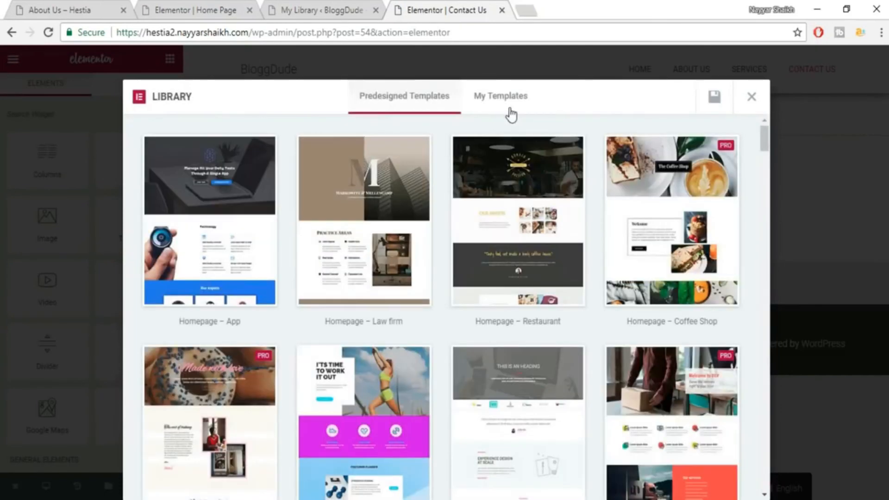
pyautogui.click(510, 111)
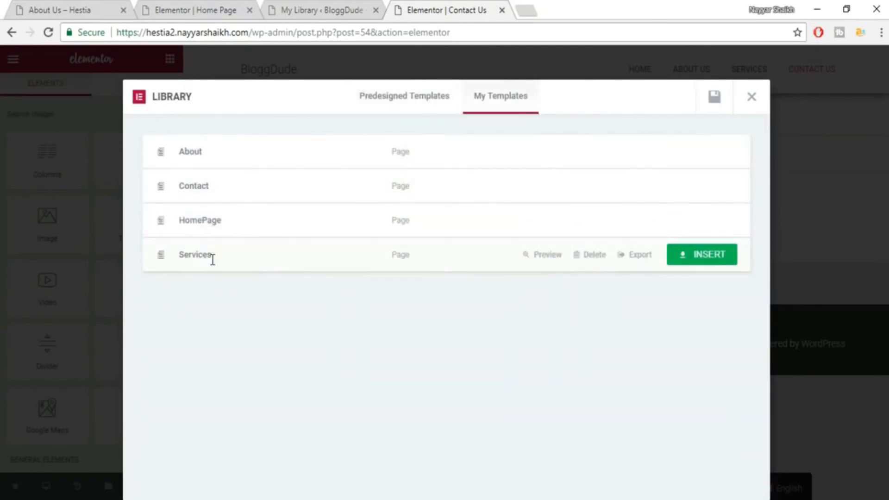
pyautogui.moveTo(205, 184)
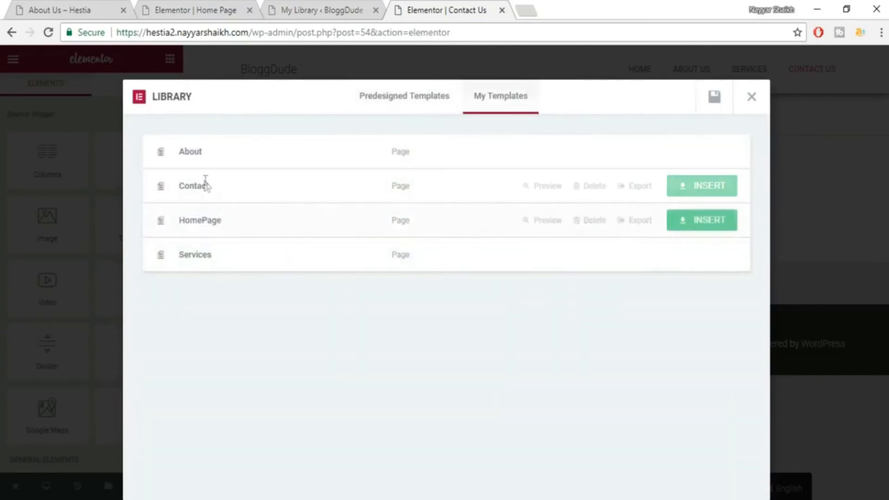
# Insert the Contact template with its hero, contact boxes, Get in Touch form and map
pyautogui.click(691, 187)
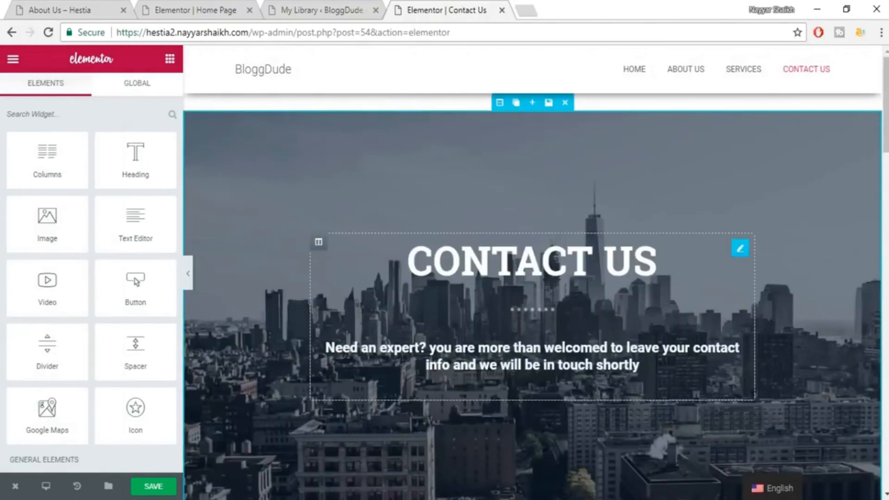
pyautogui.scroll(-5, 864, 178)
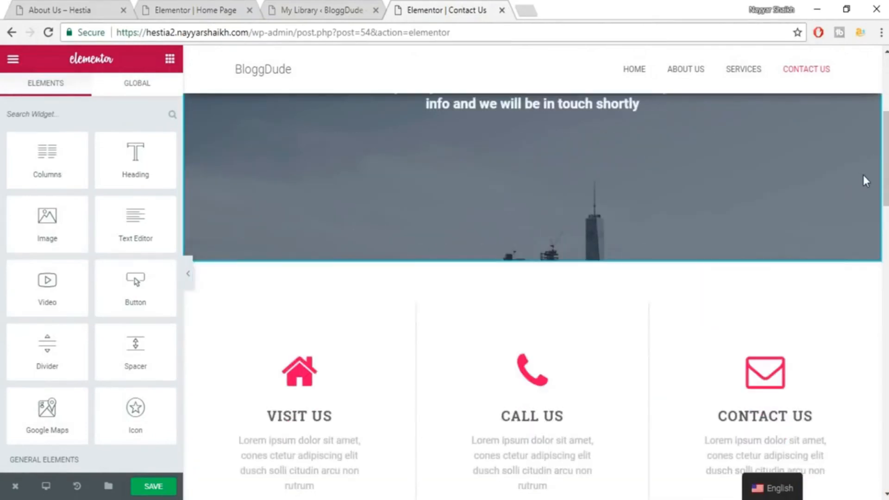
pyautogui.scroll(-8, 863, 175)
pyautogui.scroll(-2, 863, 176)
pyautogui.scroll(4, 864, 179)
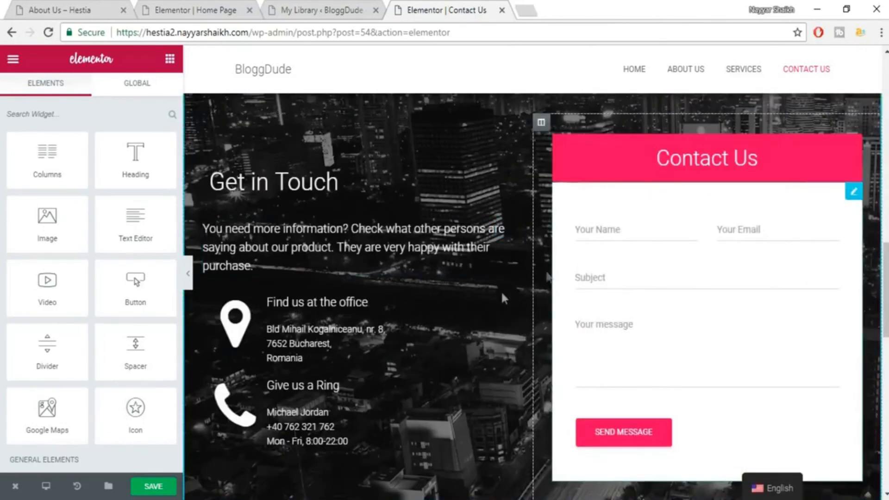
pyautogui.scroll(-5, 850, 266)
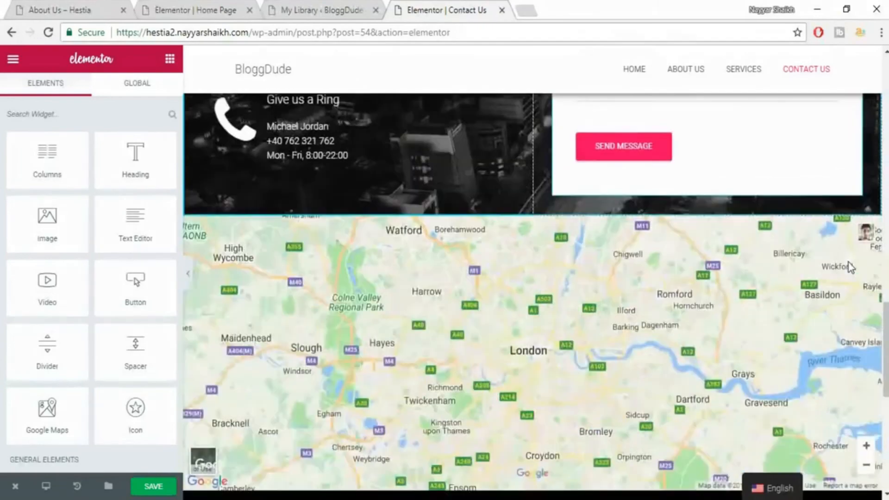
pyautogui.scroll(-5, 850, 266)
pyautogui.scroll(5, 803, 373)
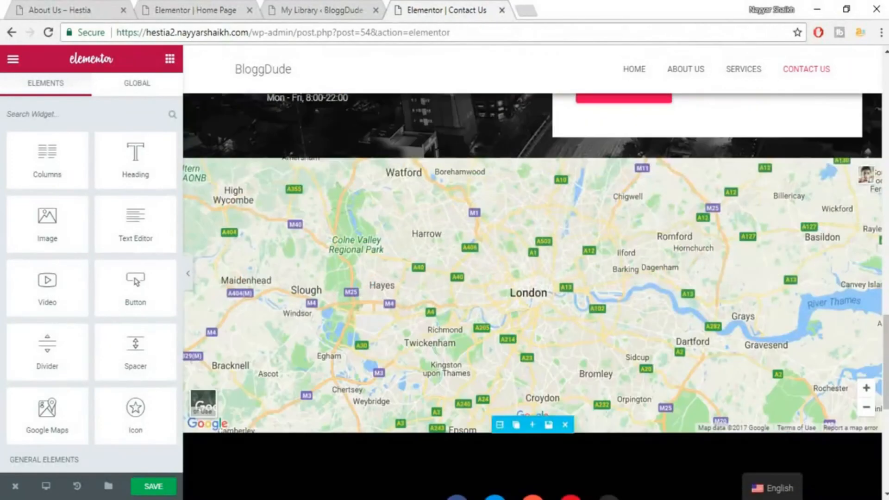
pyautogui.moveTo(885, 366); pyautogui.dragTo(885, 106)
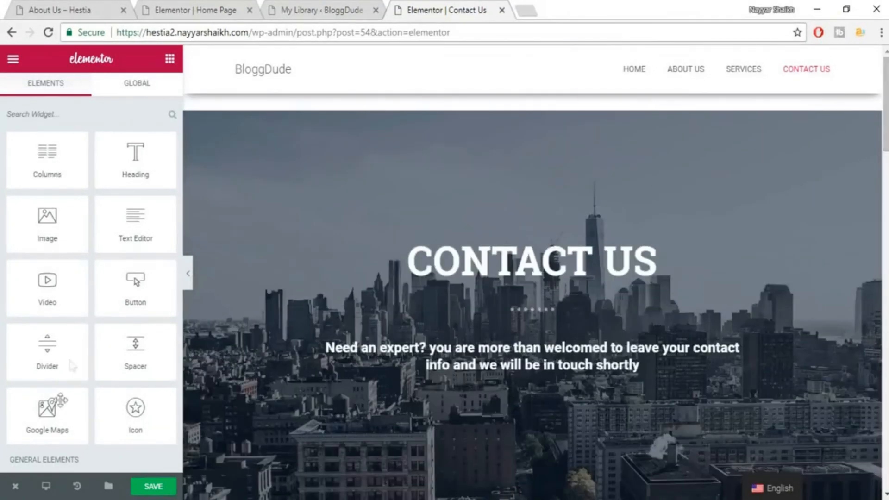
# Save the Contact Us page and strip the editor path from the address
pyautogui.click(155, 487)
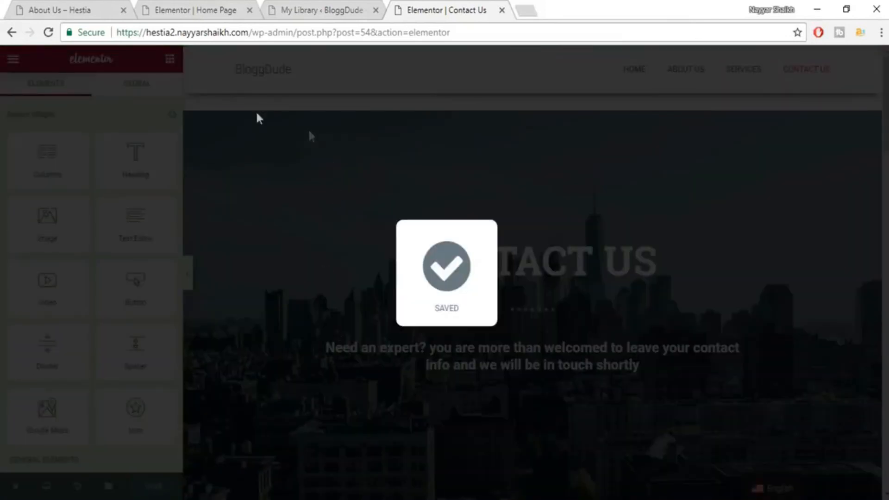
pyautogui.moveTo(253, 32); pyautogui.dragTo(697, 34)
pyautogui.press('BackSpace')
# Load the live BloggDude homepage and scroll from the WORDPRESS & ELEMENTOR hero to the footer
pyautogui.press('Return')
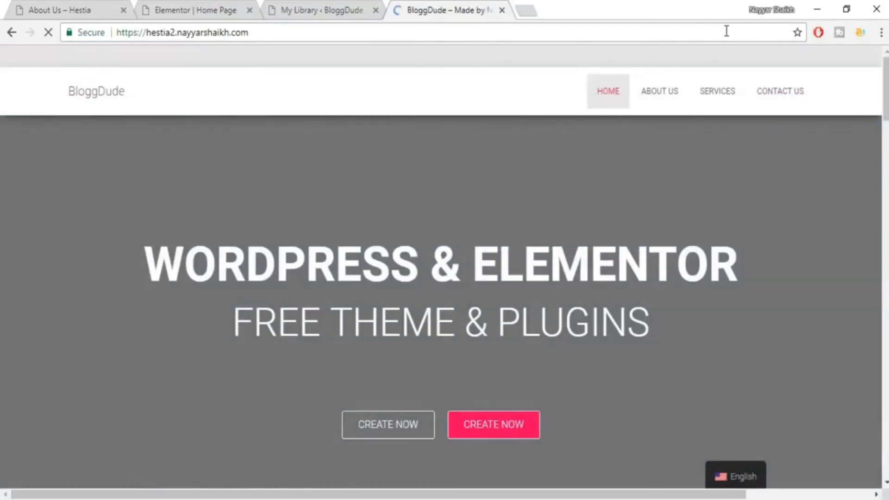
pyautogui.scroll(-10, 790, 94)
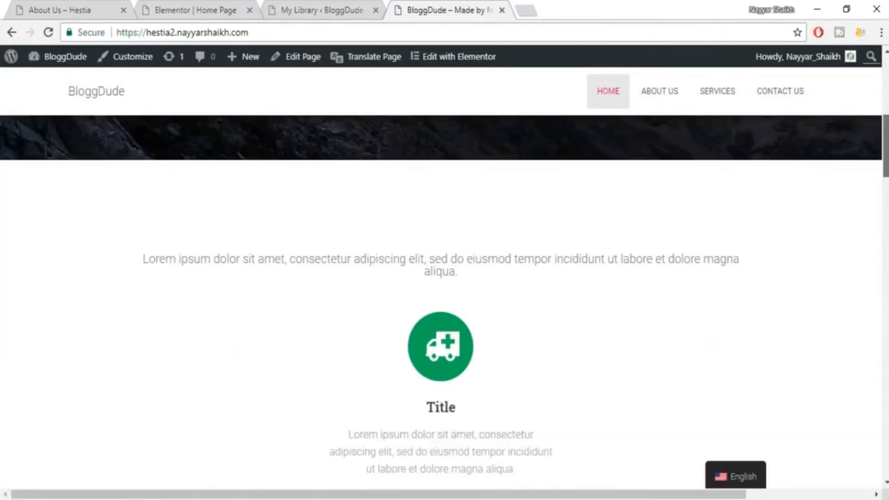
pyautogui.scroll(-15, 445, 307)
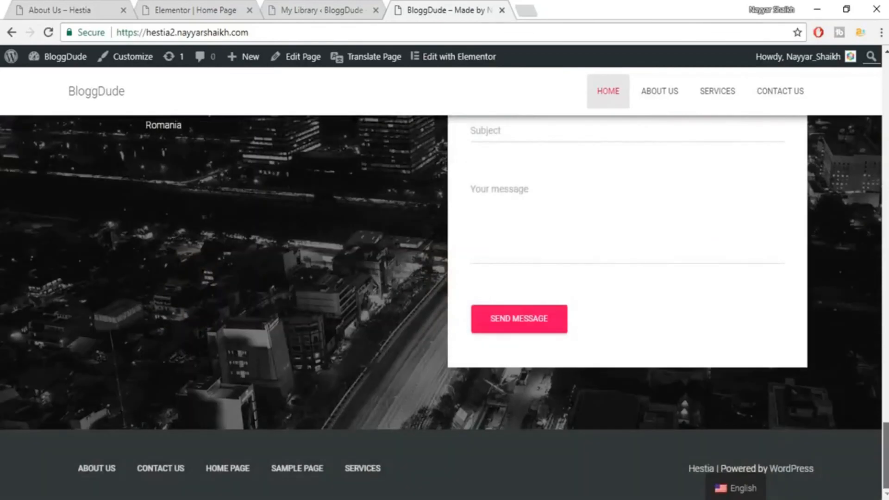
pyautogui.scroll(7, 444, 307)
pyautogui.scroll(-7, 444, 307)
pyautogui.moveTo(886, 441); pyautogui.dragTo(888, 73)
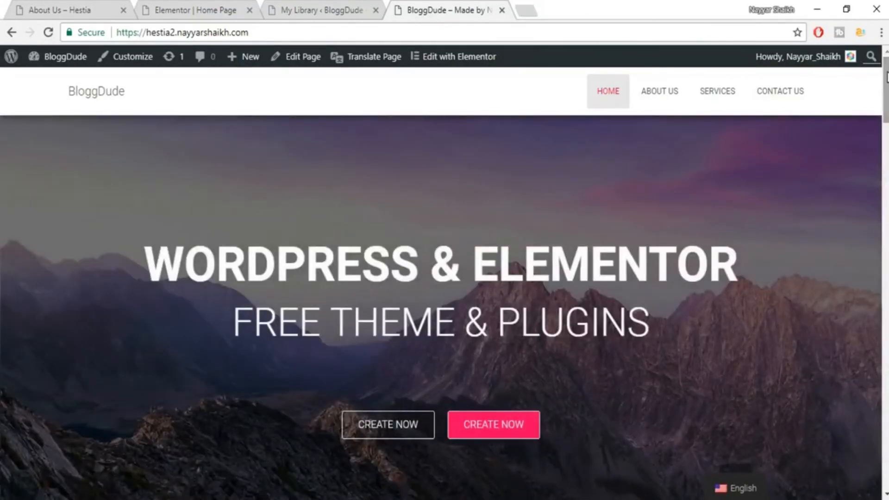